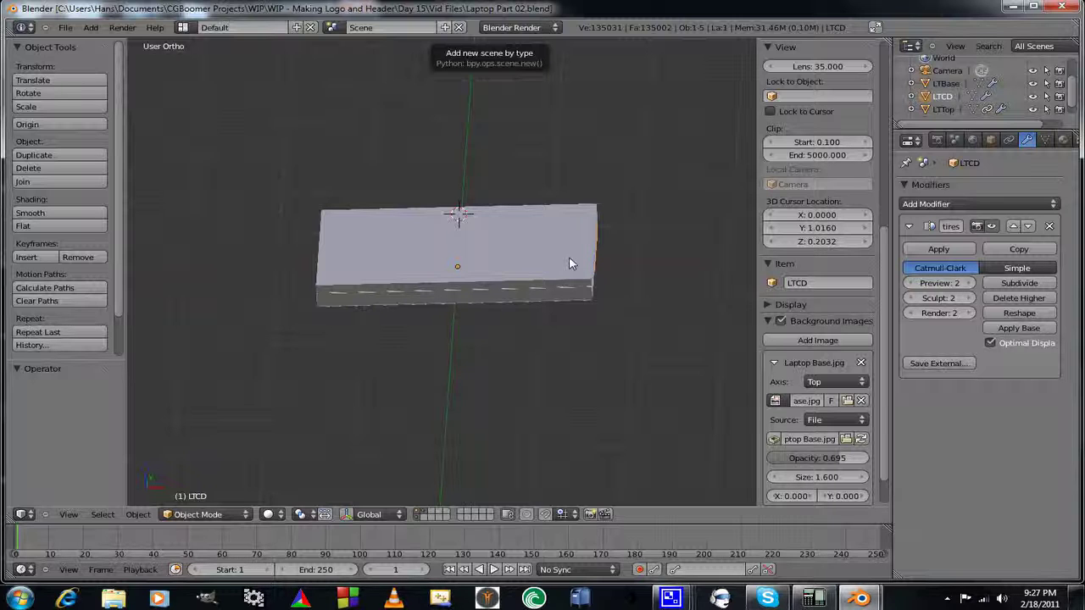
Select the laptop lid (LTTop) and show only the first layer so the lid is hidden above the base.
right_click(570, 263)
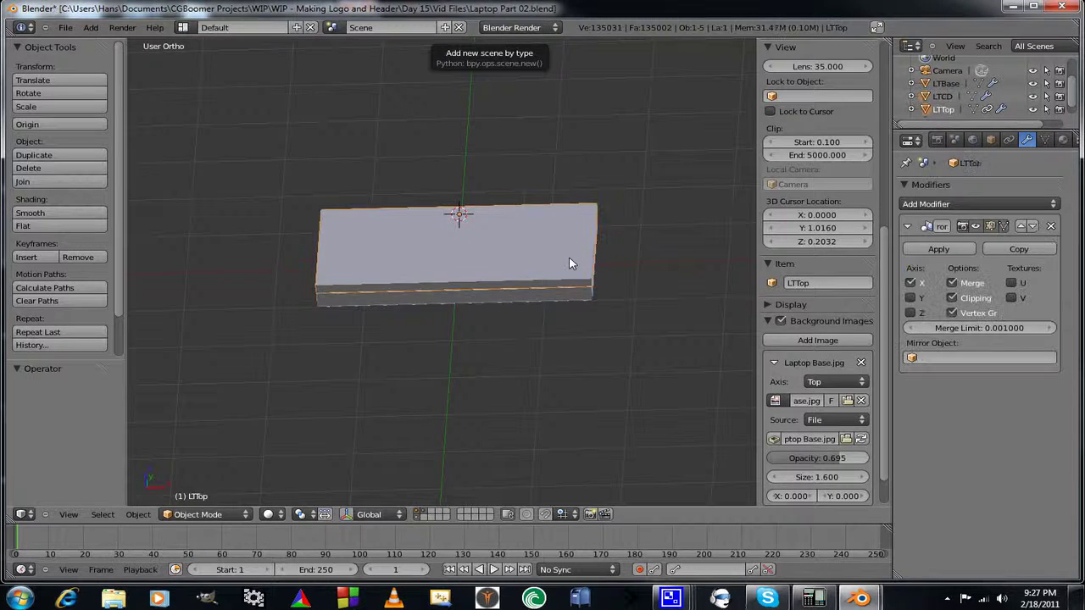
left_click(416, 517)
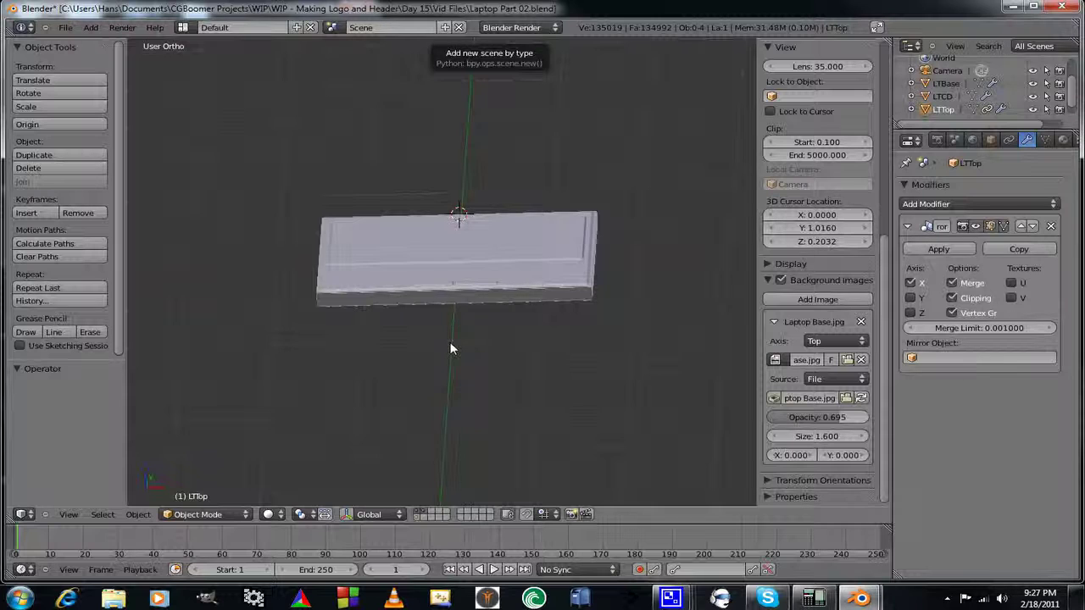
middle_click_drag(449, 343, 429, 349)
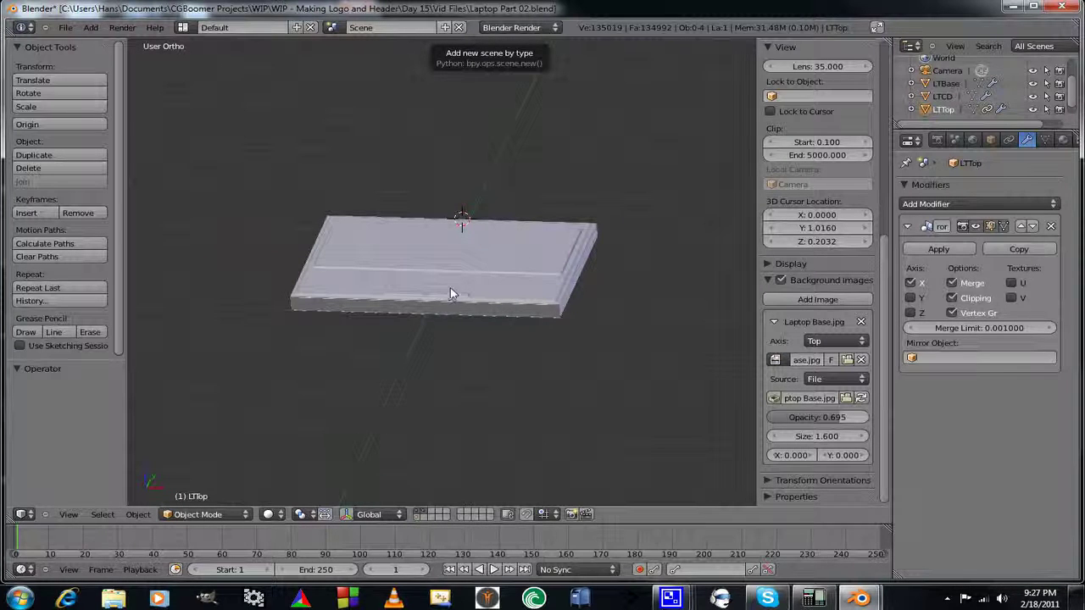
Set the Multires preview, sculpt and render levels of LTBase to 1 and delete the higher levels.
right_click(525, 267)
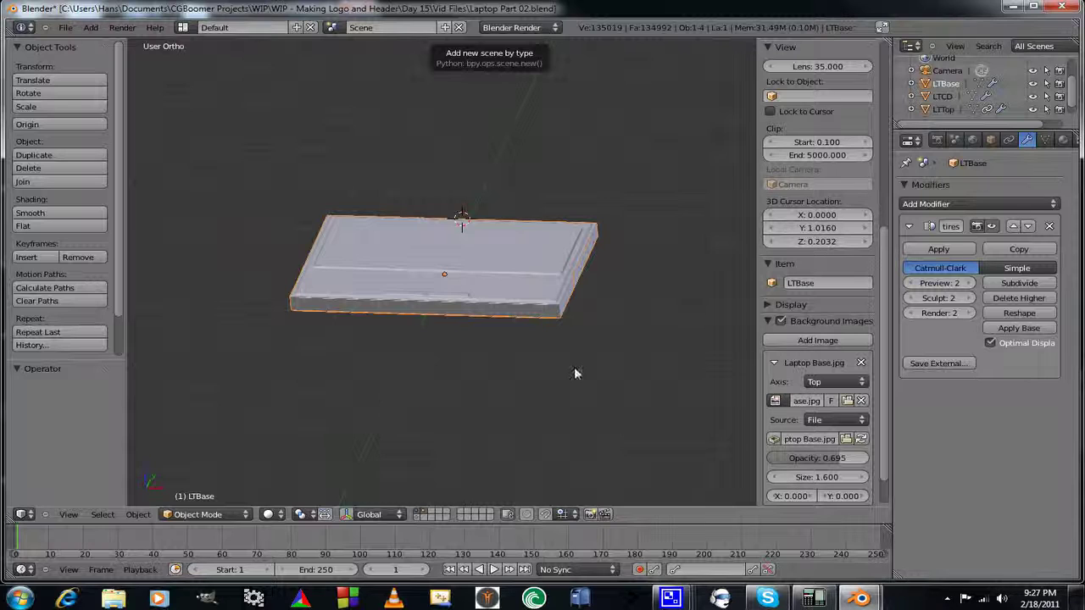
scroll(529, 405, "up", 3)
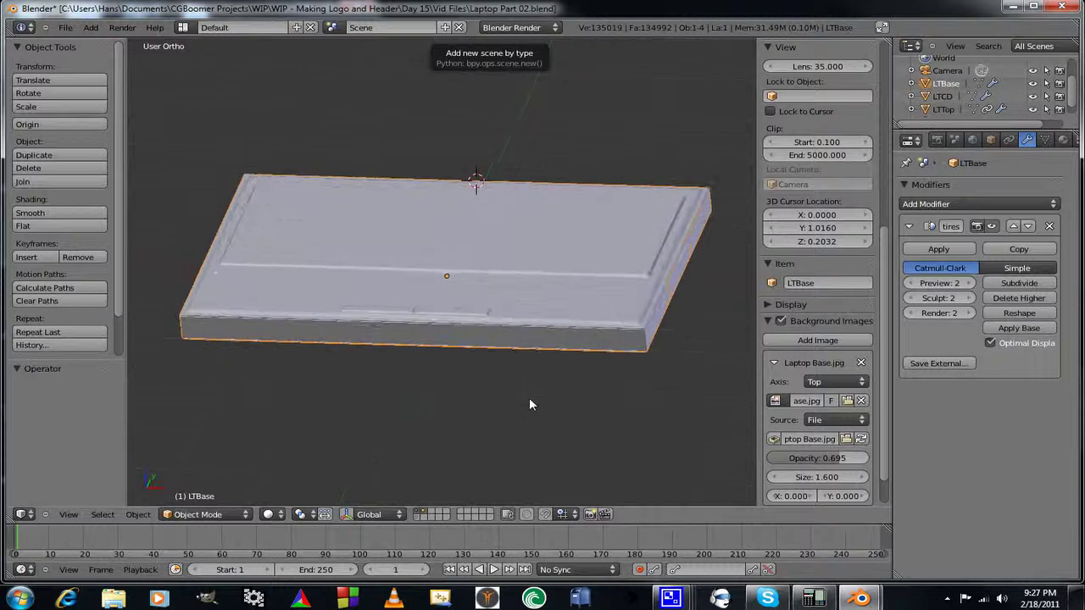
left_click(912, 286)
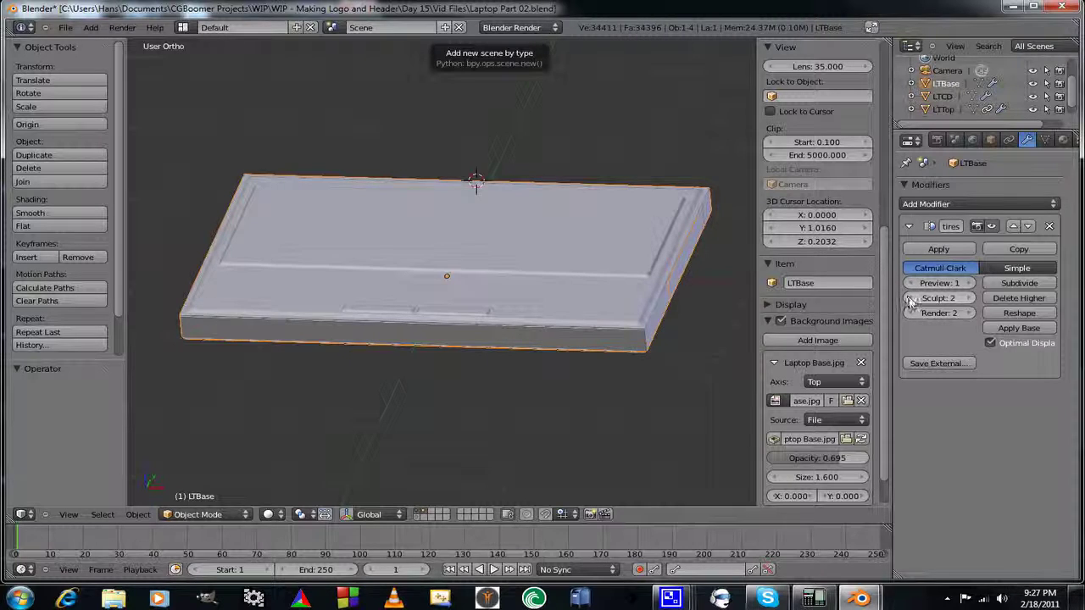
left_click(912, 299)
left_click(910, 313)
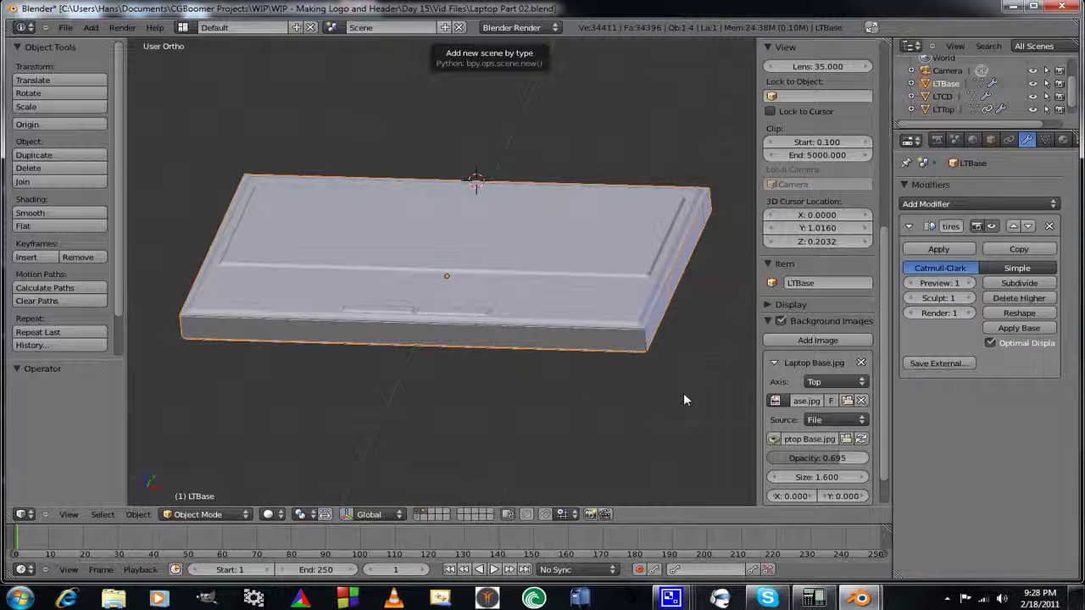
left_click(1018, 298)
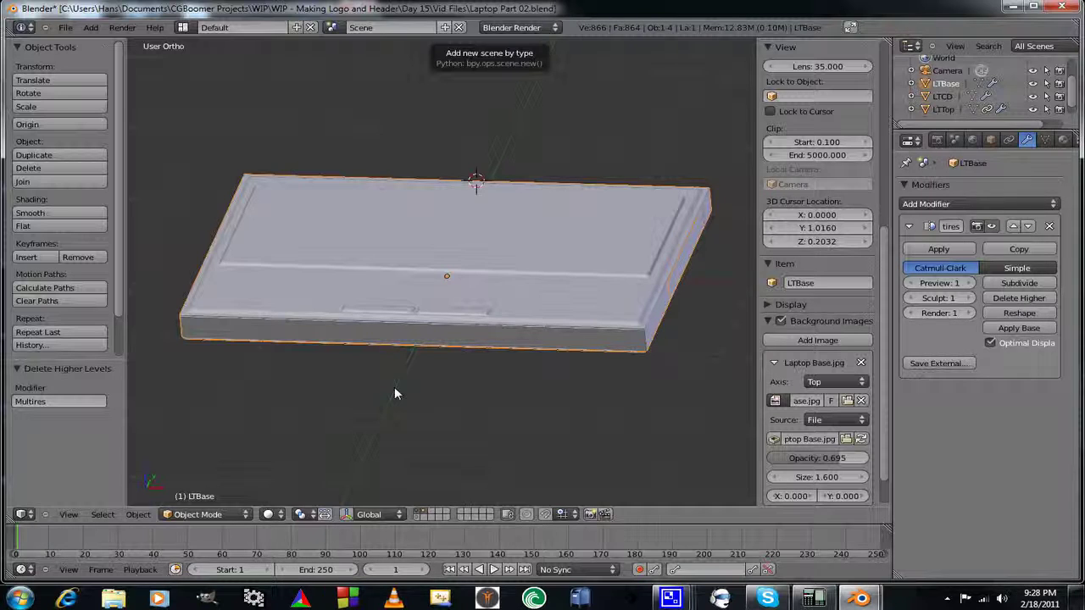
Examine the laptop base's side, keyboard recess and touchpad from several angles, finishing in top view.
middle_click_drag(394, 390, 356, 395)
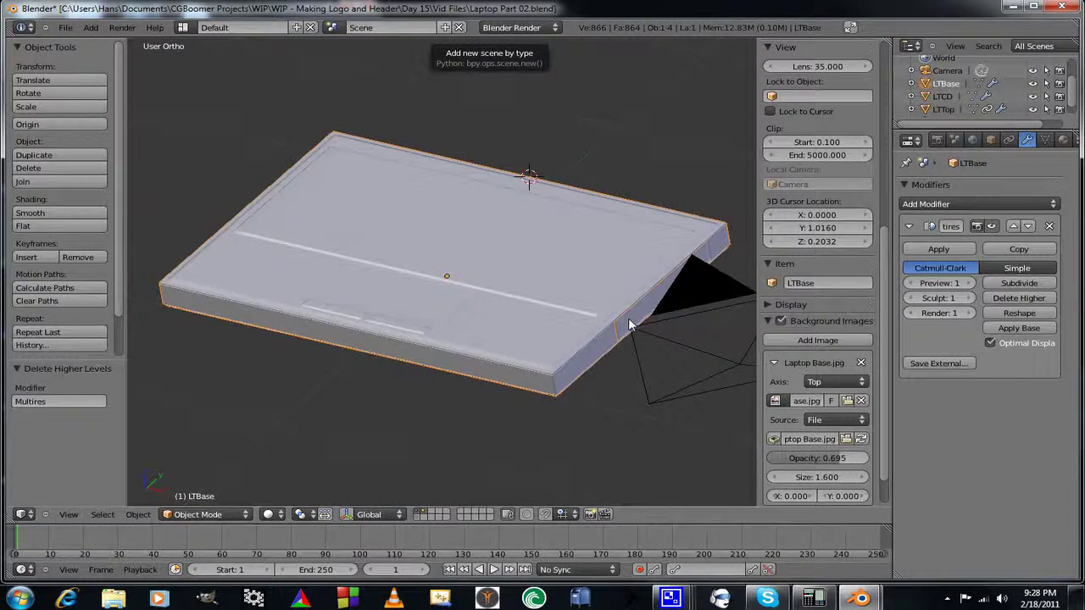
right_click(629, 325)
middle_click_drag(495, 393, 546, 384)
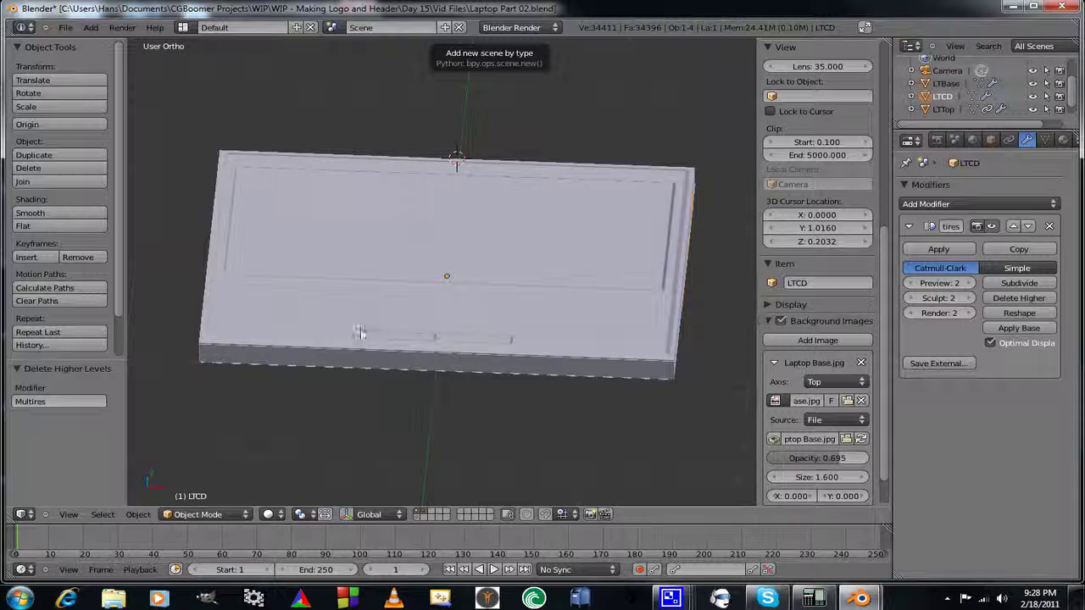
middle_click_drag(359, 329, 369, 371)
scroll(434, 336, "up", 1)
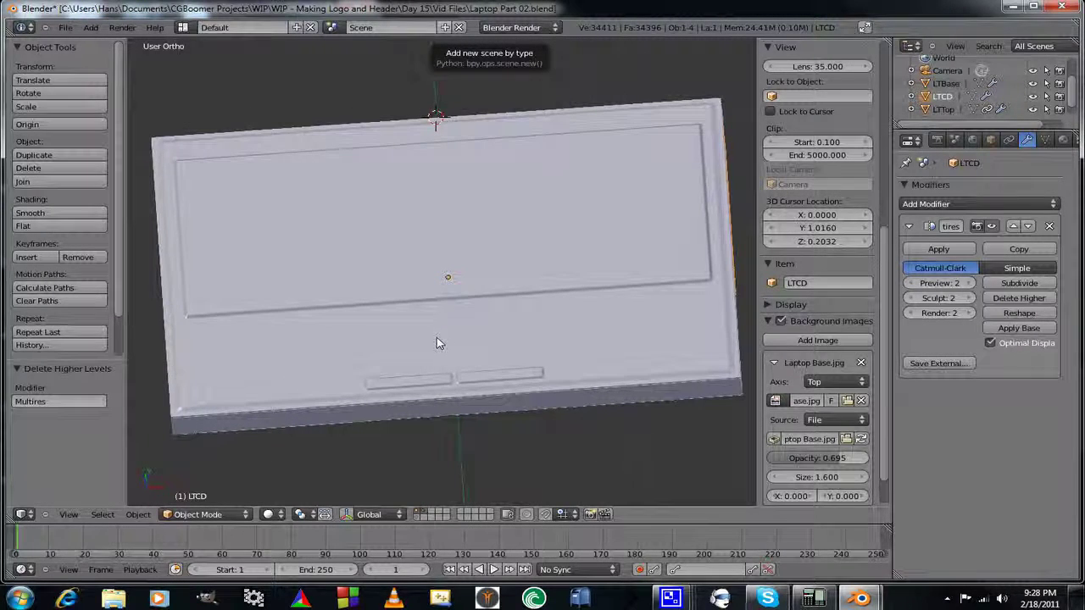
mouse_move(438, 340)
middle_mouse_down()
mouse_move(435, 368)
mouse_move(423, 337)
mouse_move(455, 296)
mouse_move(459, 342)
middle_mouse_up()
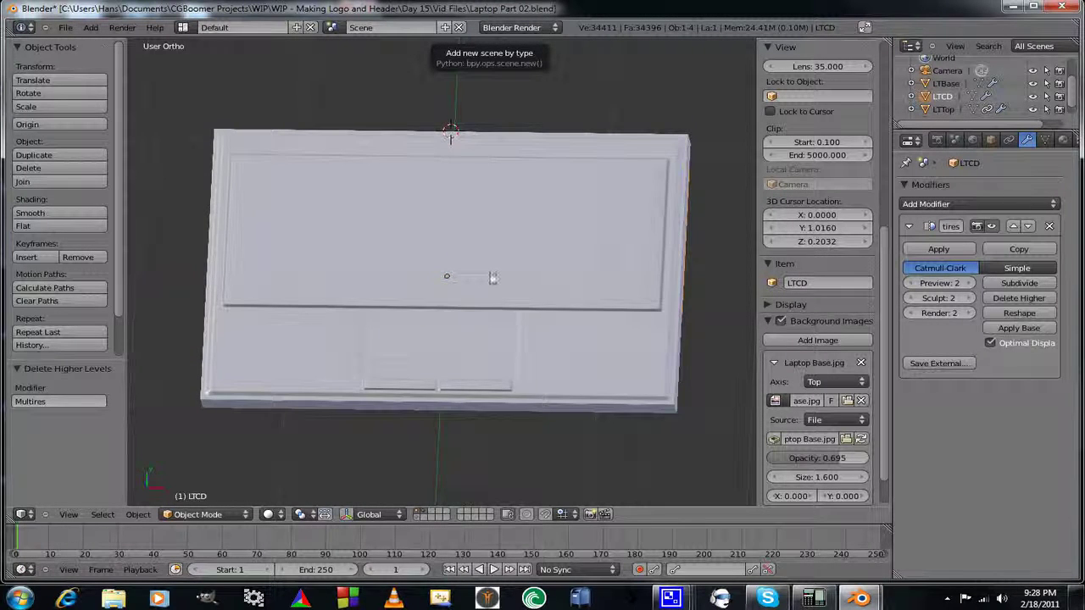
key("KP_7")
middle_click_drag(551, 455, 475, 215, "shift")
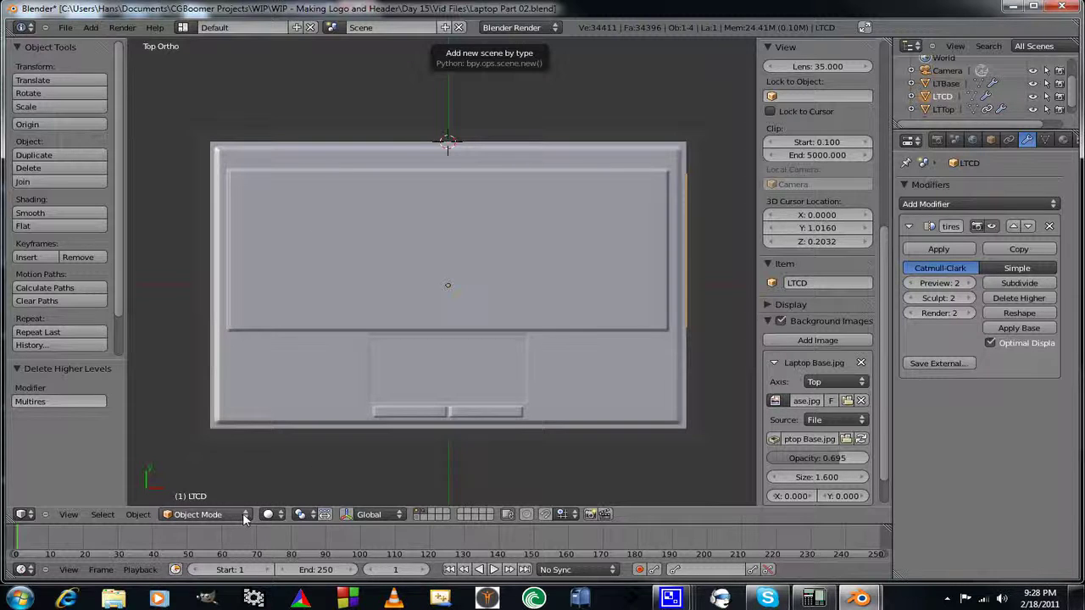
Snap the 3D cursor to the large left face of the keyboard area in LTBase, using face selection in Edit Mode.
right_click(404, 283)
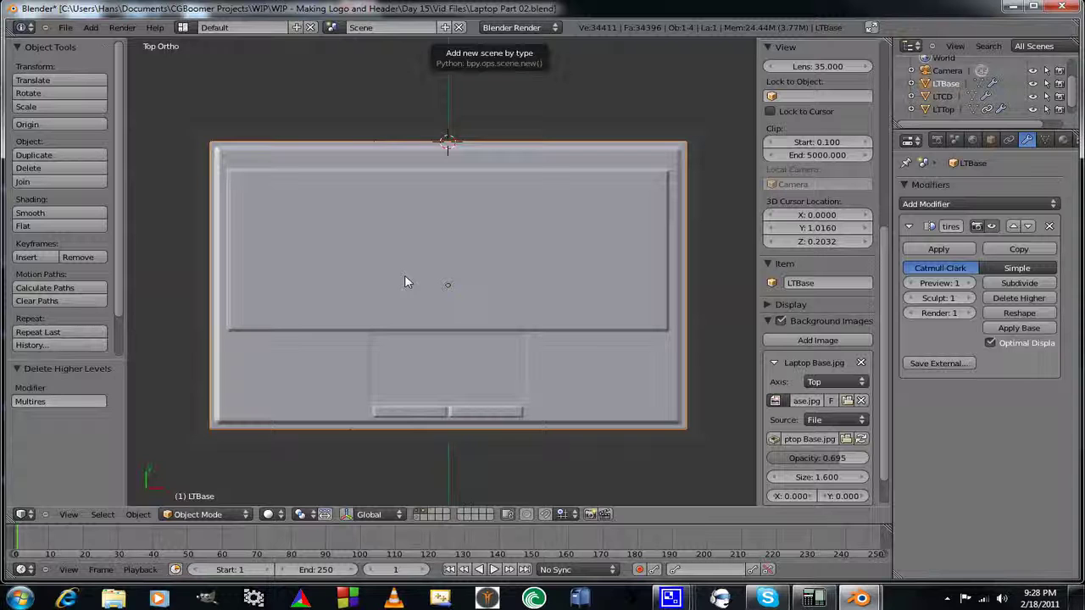
key("Tab")
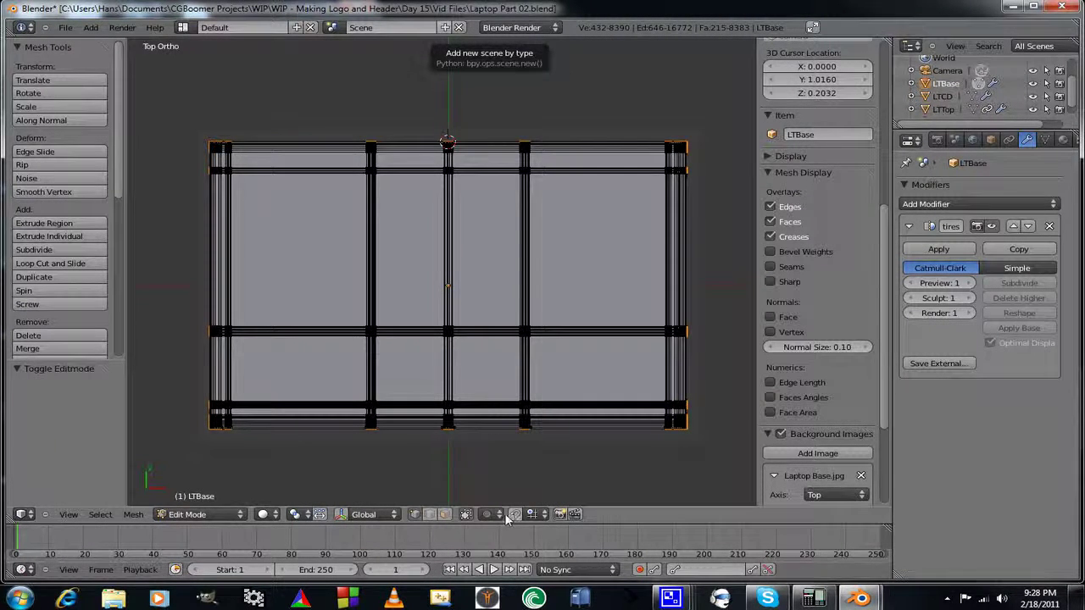
left_click(444, 514)
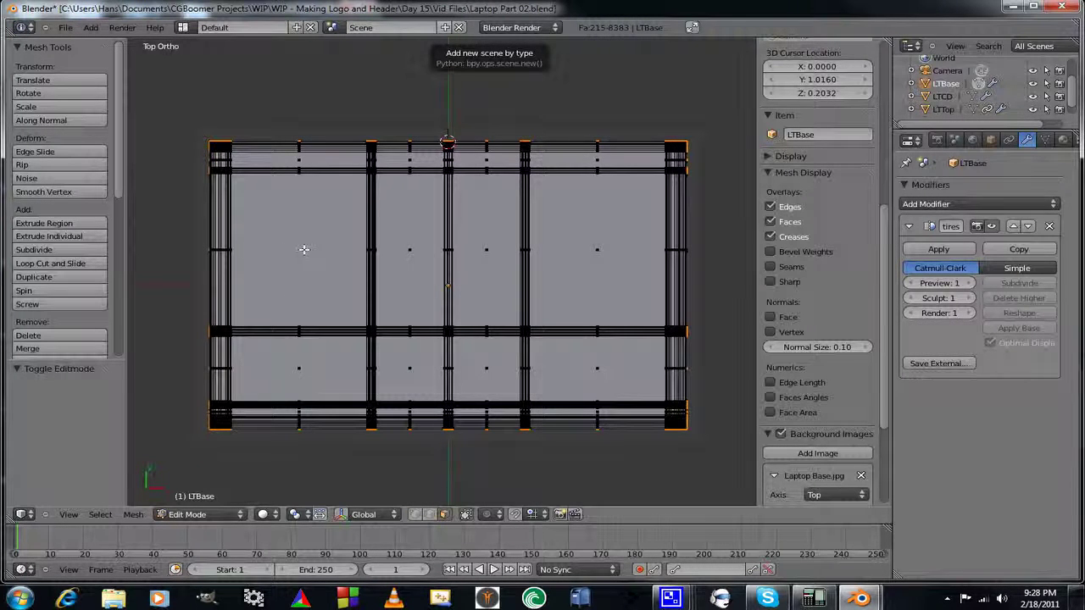
right_click(300, 252)
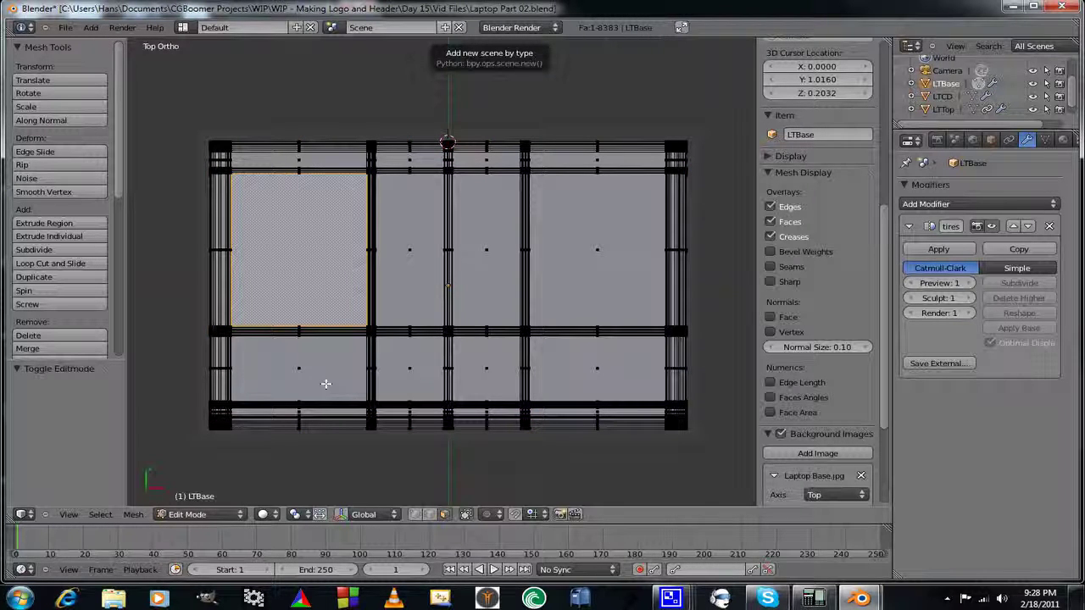
key("shift+s")
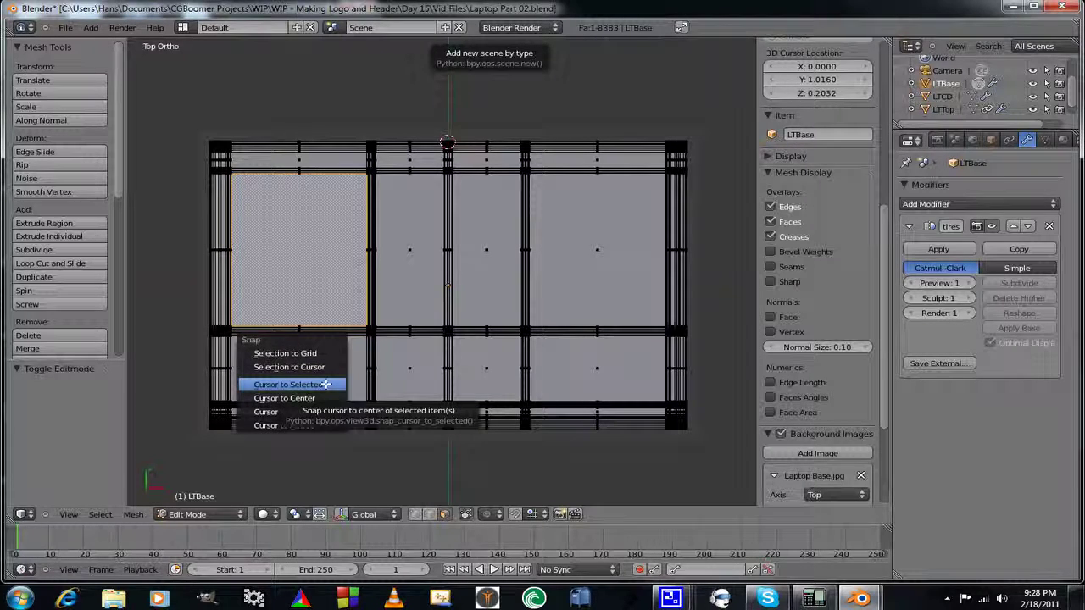
left_click(326, 384)
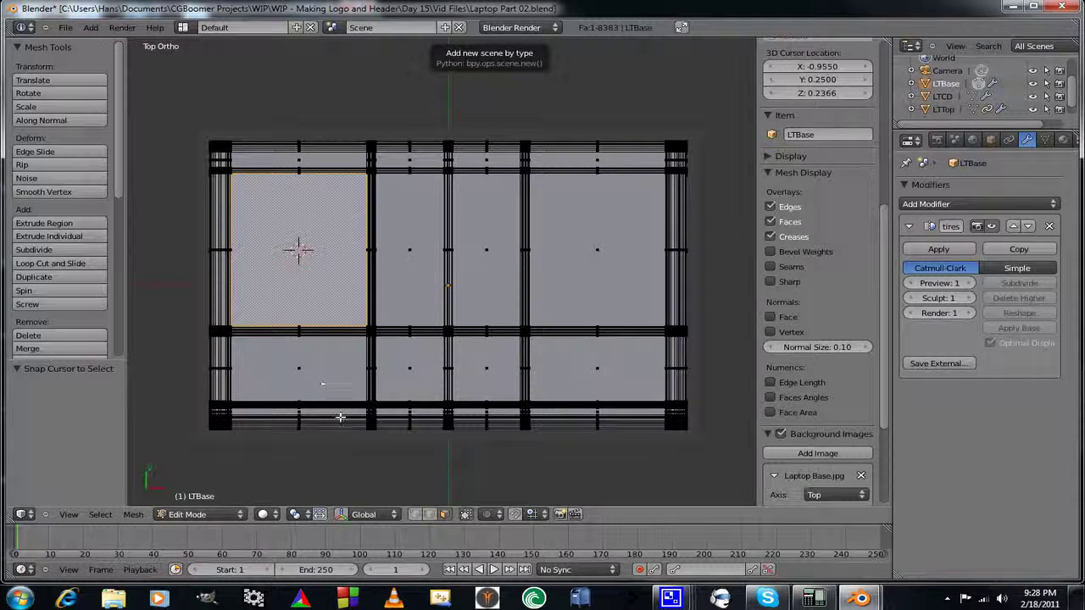
Return to Object Mode and display the laptop base in wireframe from the top, over the keyboard reference image.
middle_click_drag(432, 477, 418, 395)
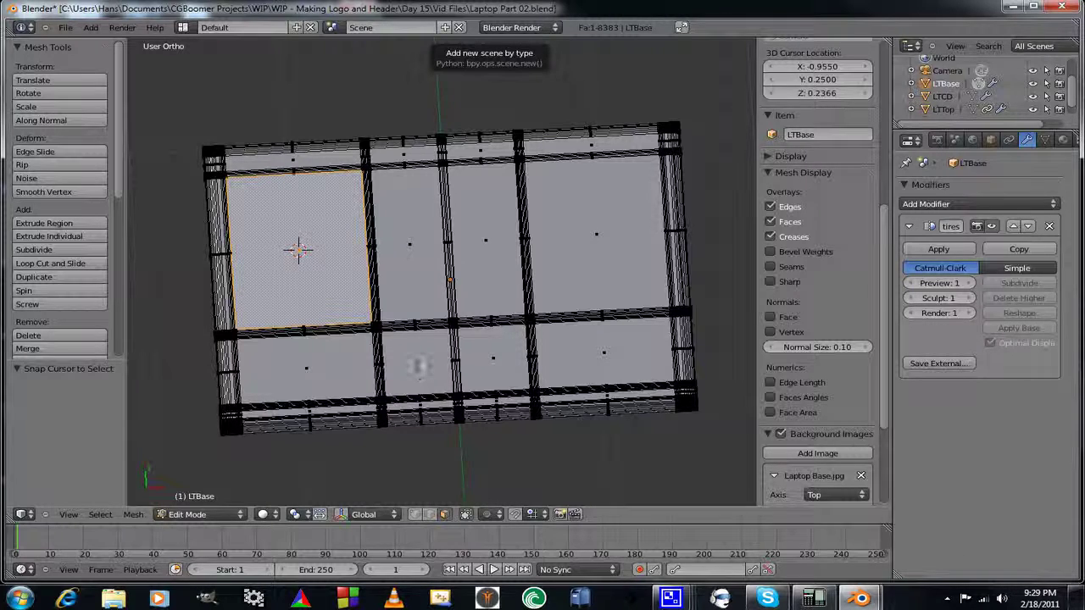
key("Tab")
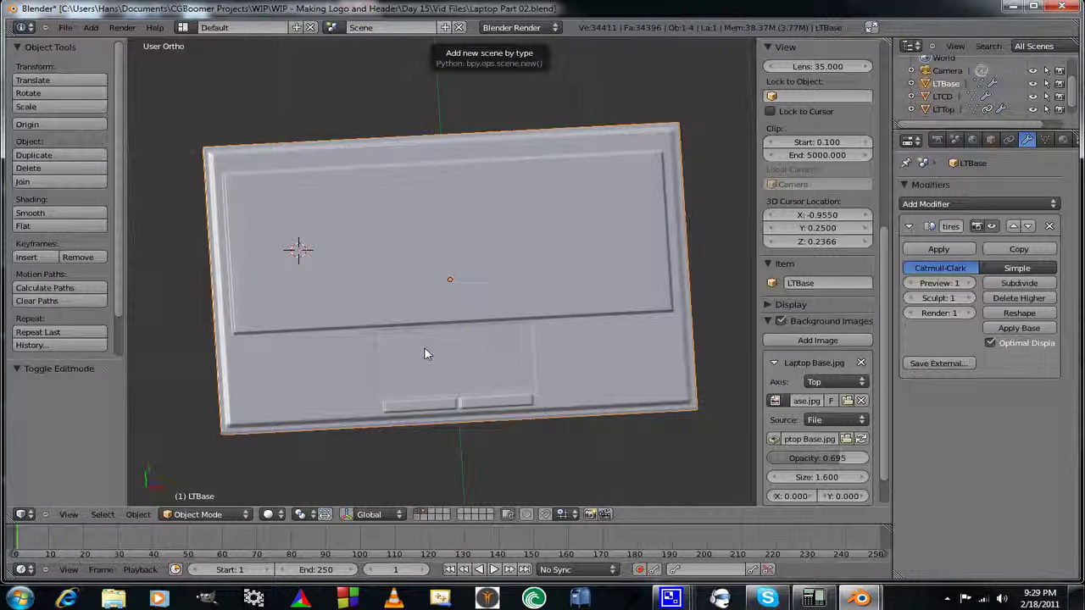
key("KP_7")
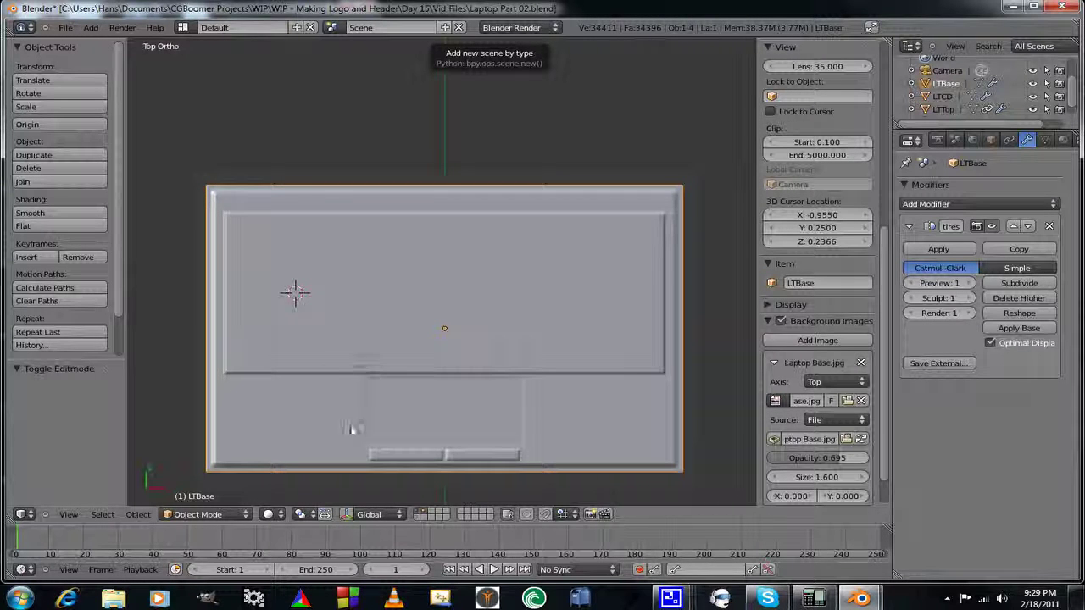
left_click(279, 520)
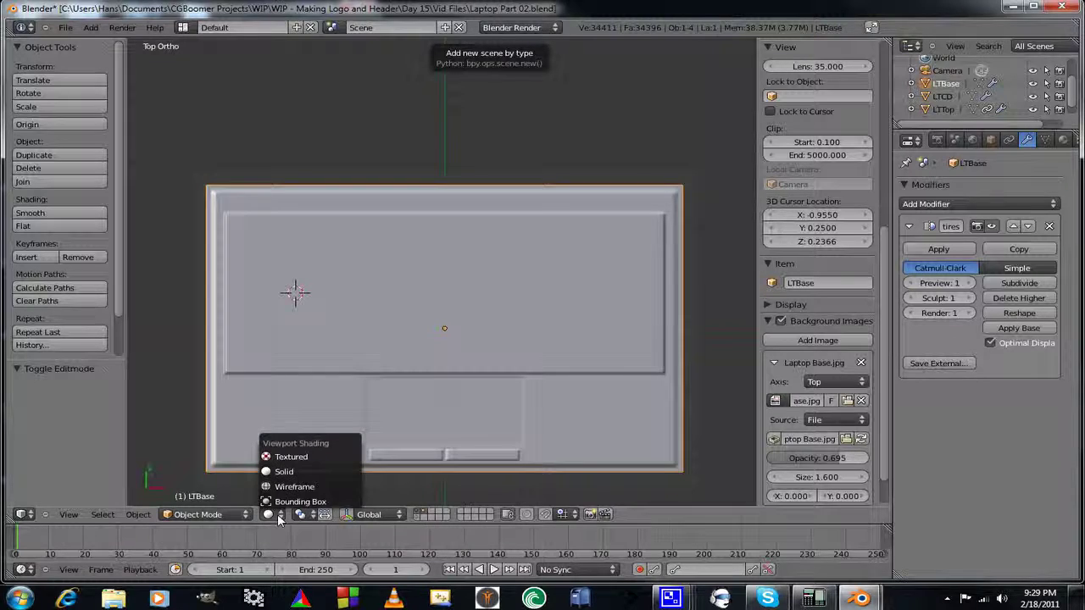
left_click(279, 485)
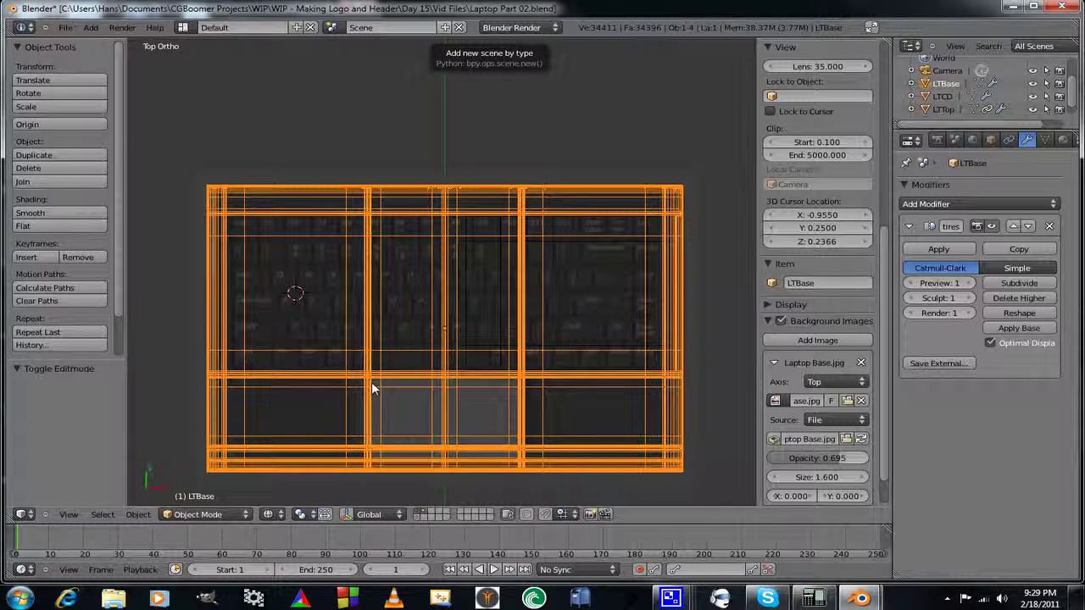
Add a mesh plane at the 3D cursor and scale it by about -0.084, to roughly the size of one keyboard key.
key("shift+a")
mouse_move(373, 387)
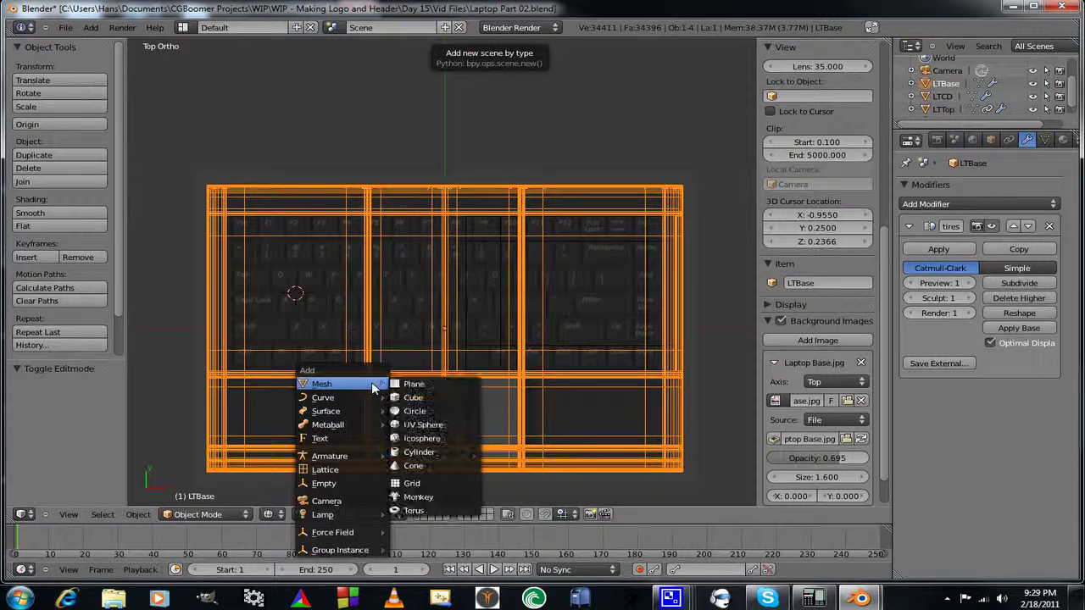
left_click(438, 383)
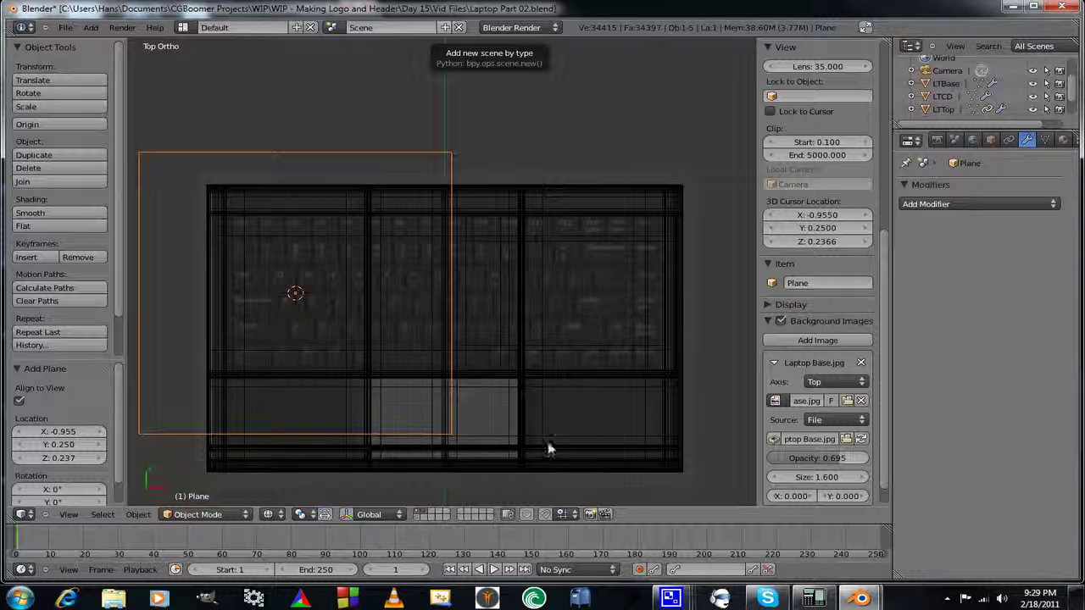
middle_click_drag(538, 355, 626, 333, "shift")
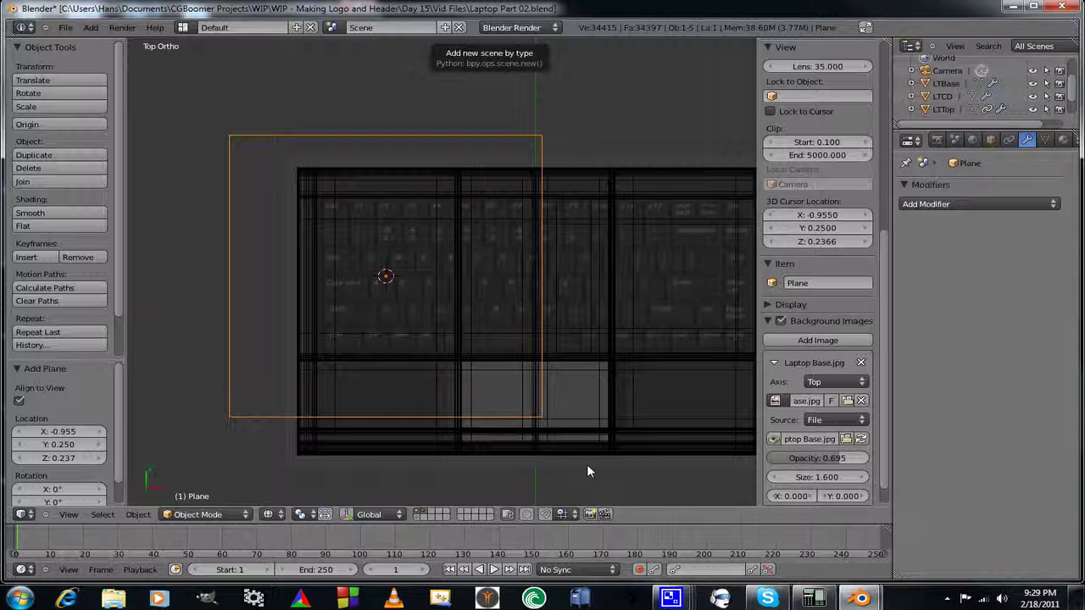
key("s")
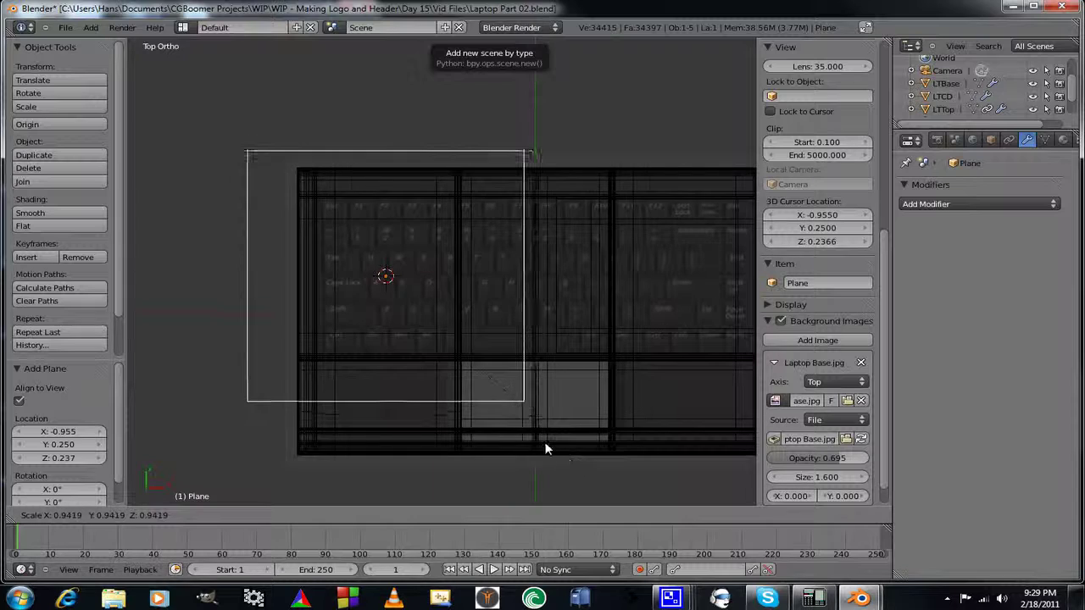
left_click(373, 301)
Move the small plane onto the W key of the reference image, about 0.091 in X and 0.087 in Y.
scroll(388, 317, "up", 3)
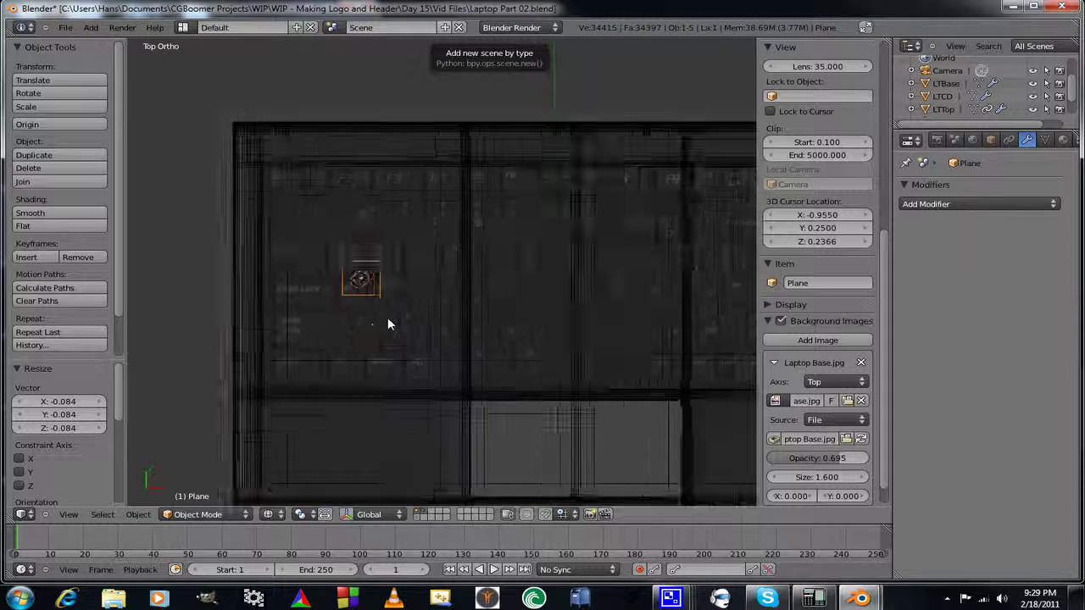
middle_click_drag(387, 323, 458, 334, "shift")
scroll(415, 330, "up", 2)
scroll(489, 318, "up", 2)
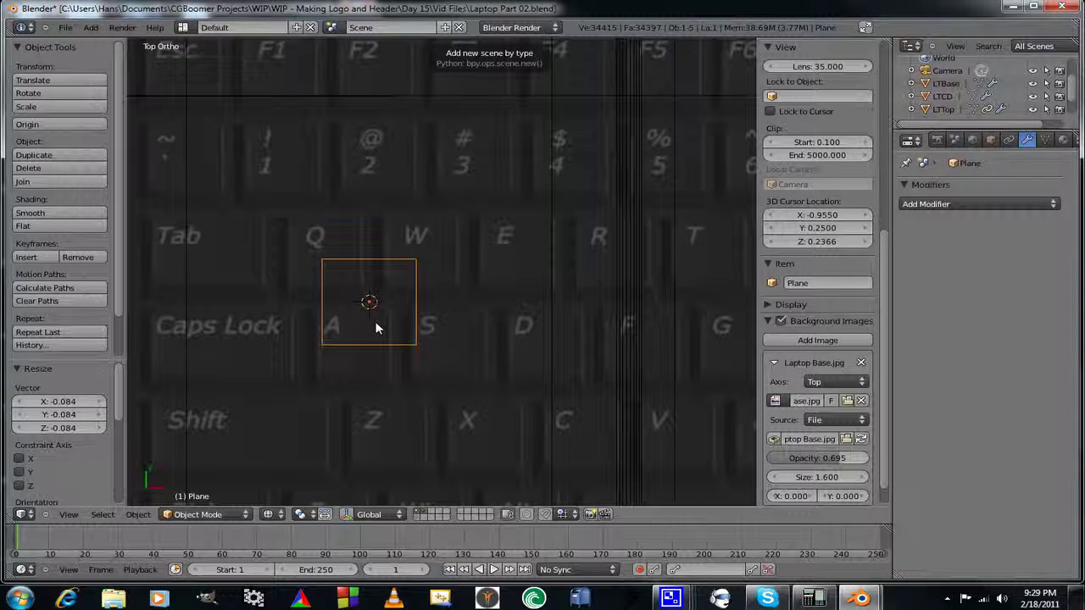
key("g")
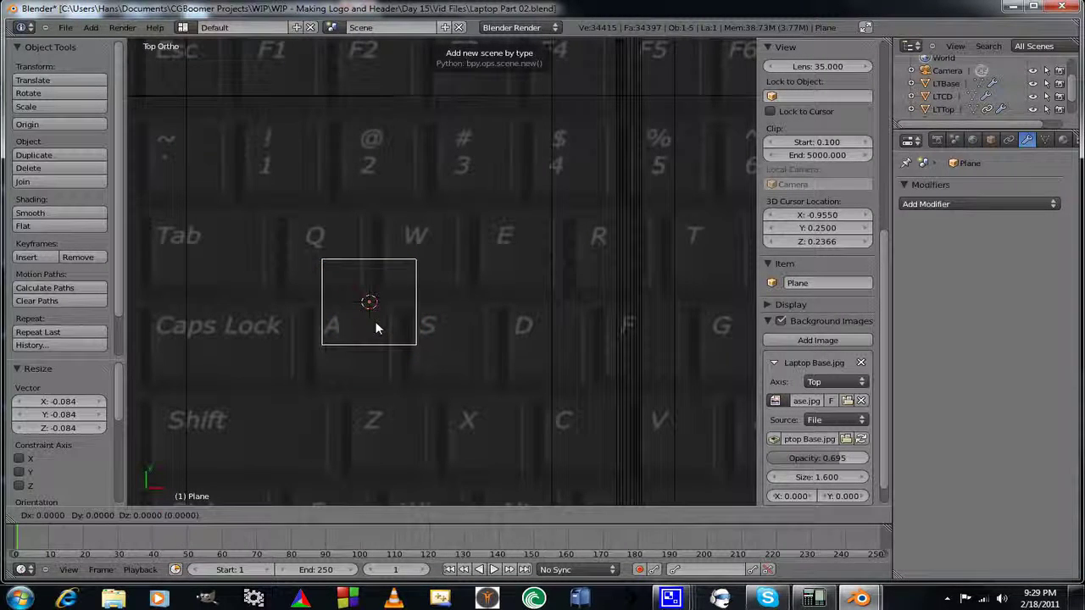
left_click(426, 277)
Nudge the plane about -0.0003 along the X axis to fine-tune its alignment with the W key.
scroll(409, 341, "up", 3)
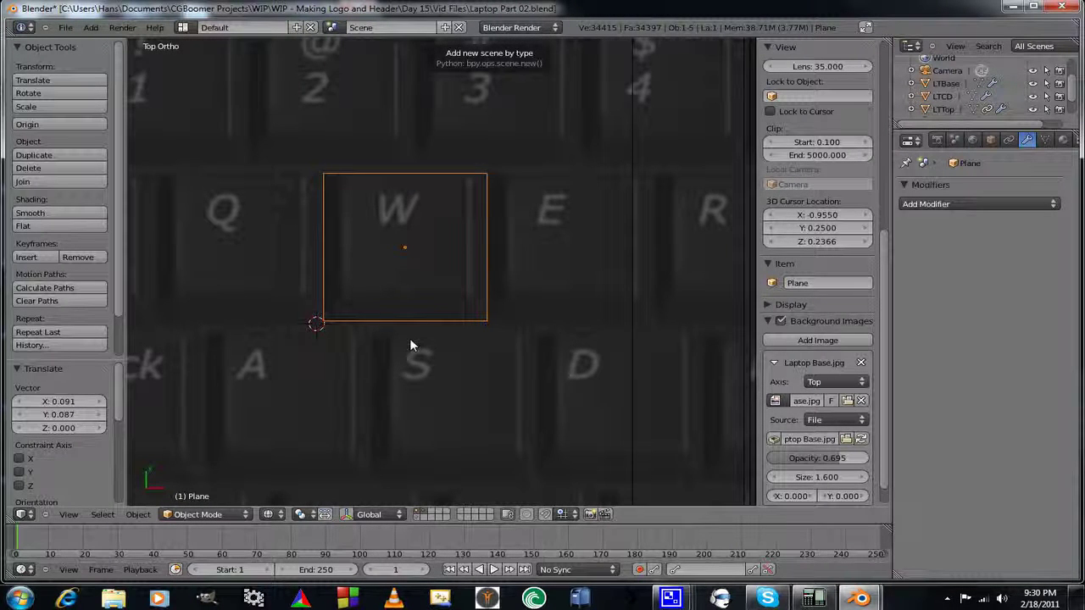
middle_click_drag(404, 354, 417, 356, "shift")
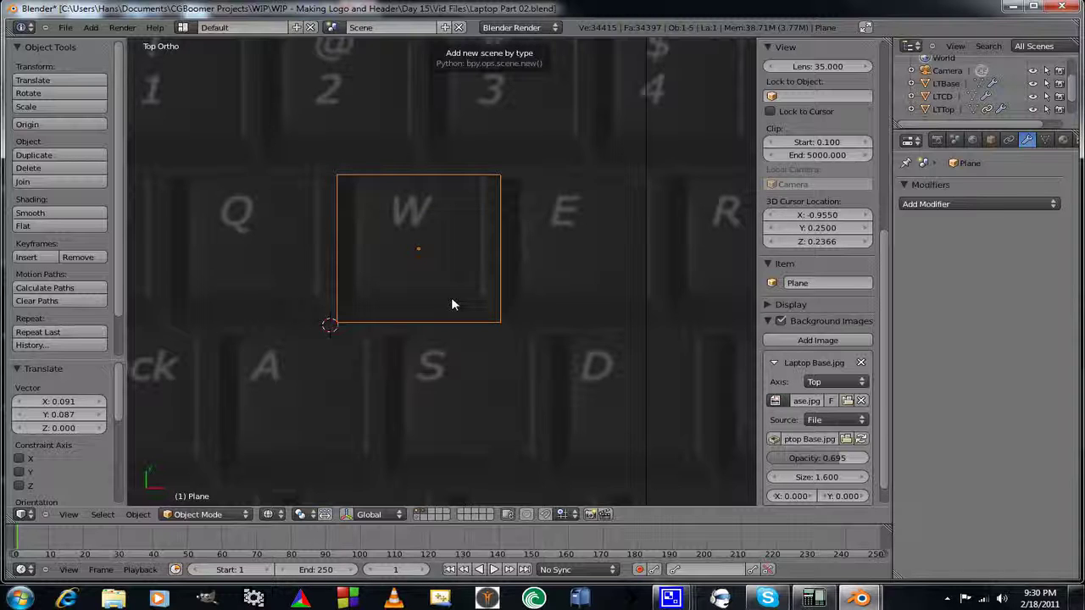
key("g")
key("x")
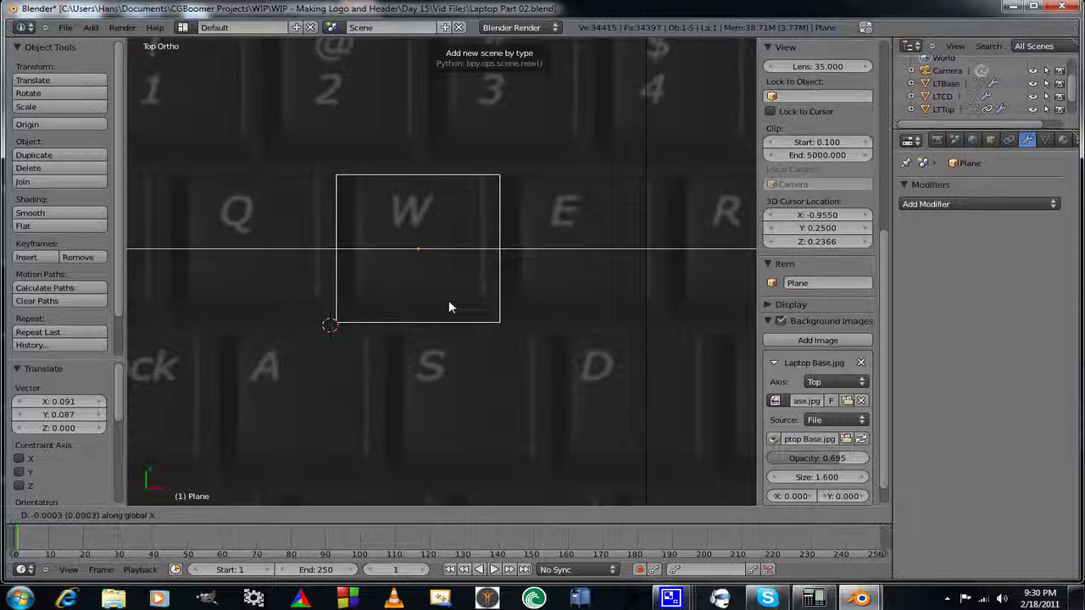
left_click(450, 303)
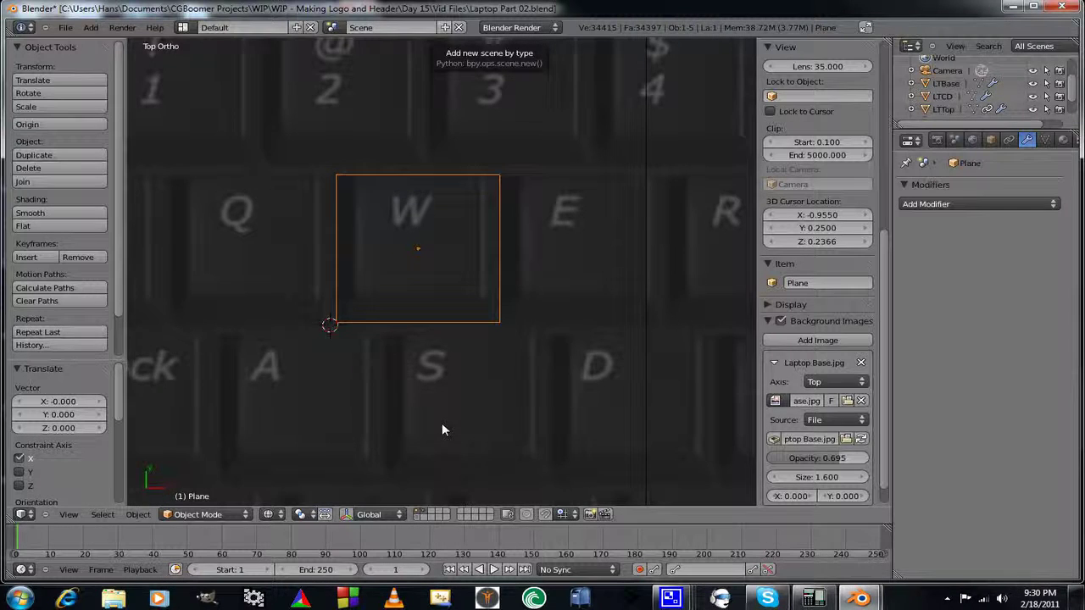
Extrude the W key plane about 0.028 upward along Z, working from the front view.
scroll(441, 430, "down", 2)
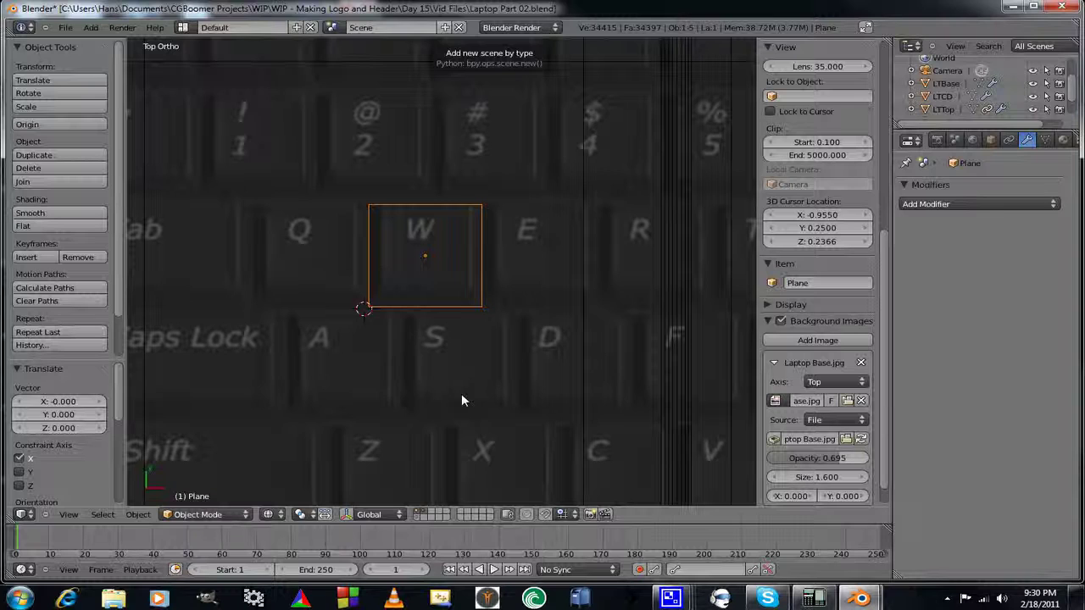
key("KP_1")
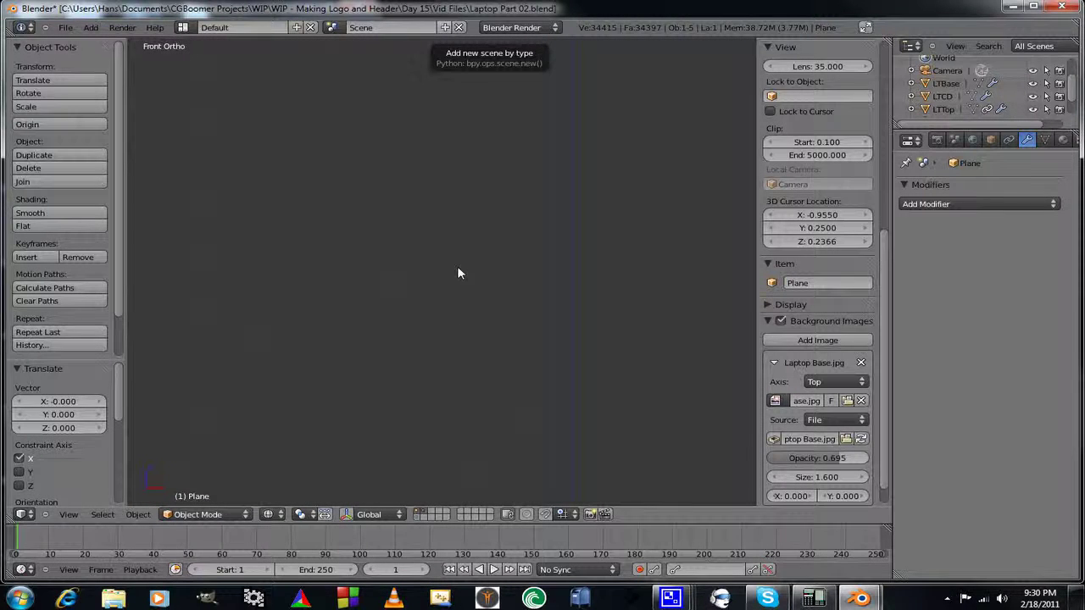
scroll(457, 266, "down", 6)
middle_click_drag(465, 258, 372, 172, "shift")
scroll(471, 382, "up", 8)
scroll(386, 187, "up", 5)
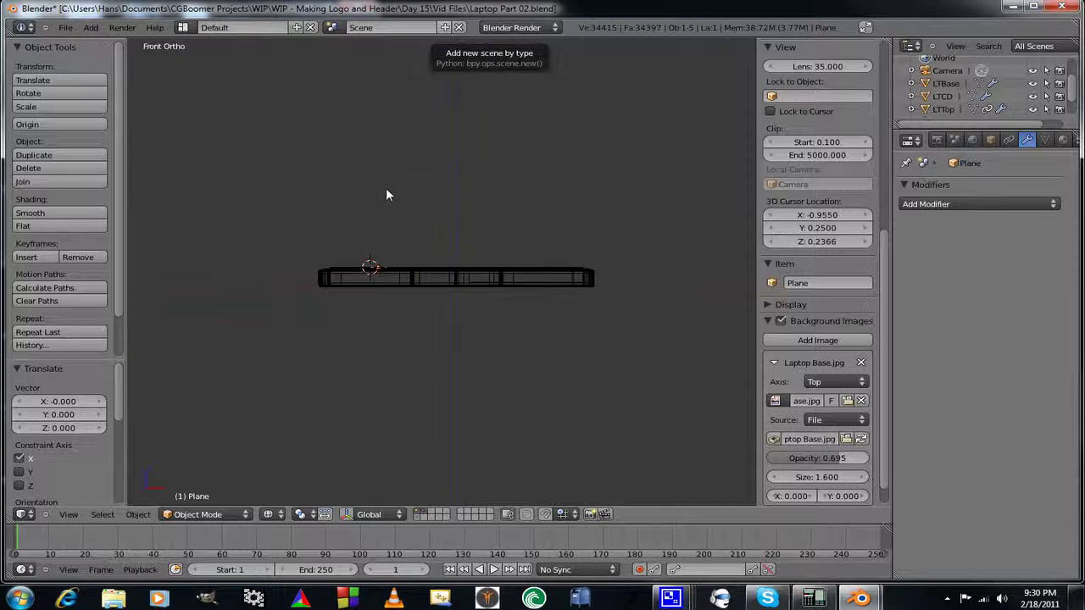
middle_click_drag(337, 235, 467, 245, "shift")
scroll(538, 265, "up", 4)
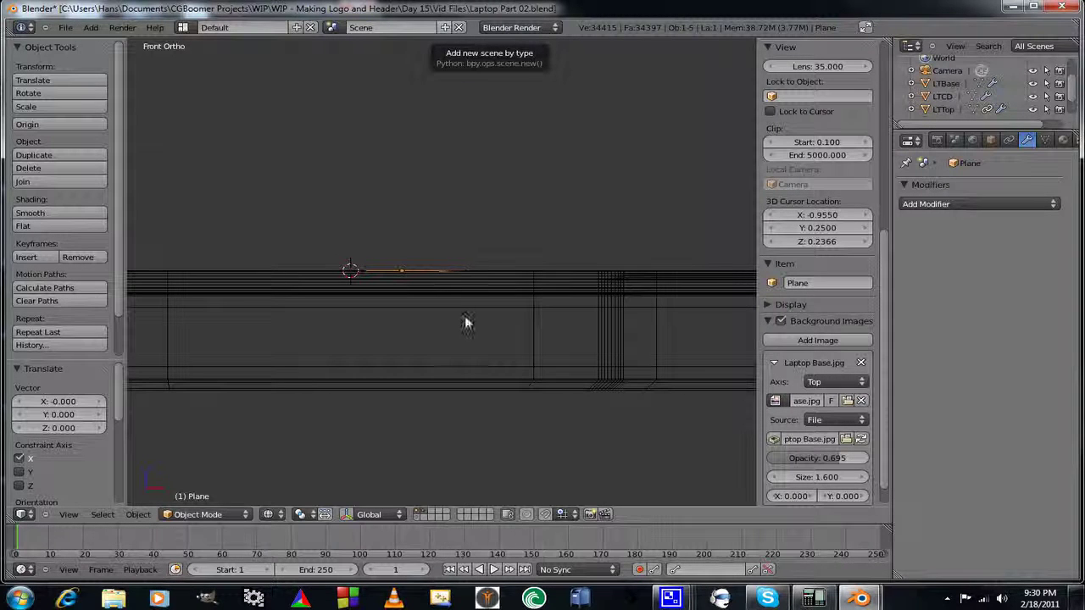
key("Tab")
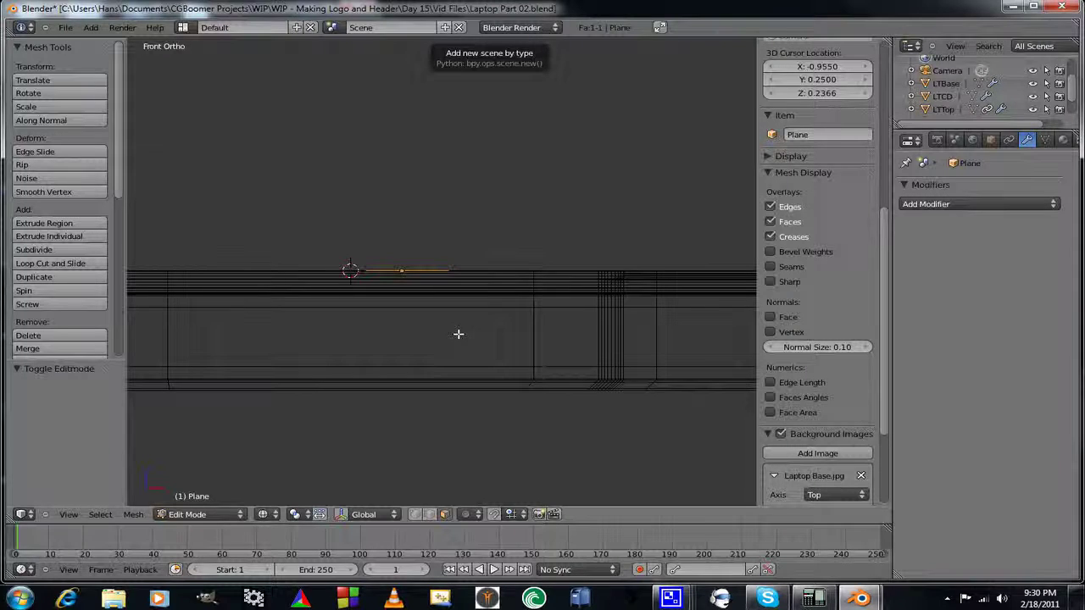
key("e")
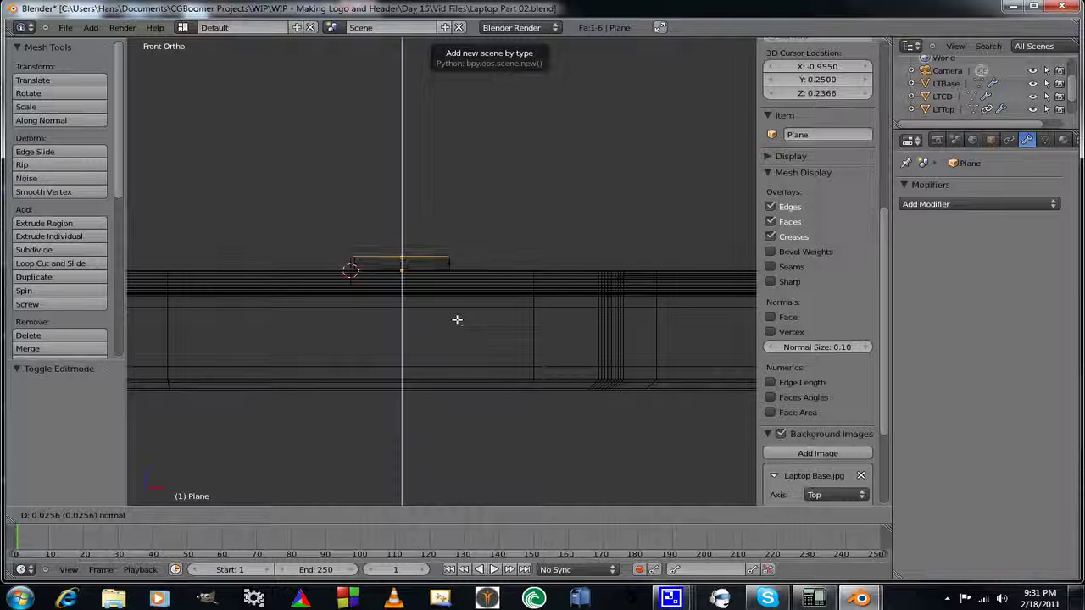
left_click(457, 320)
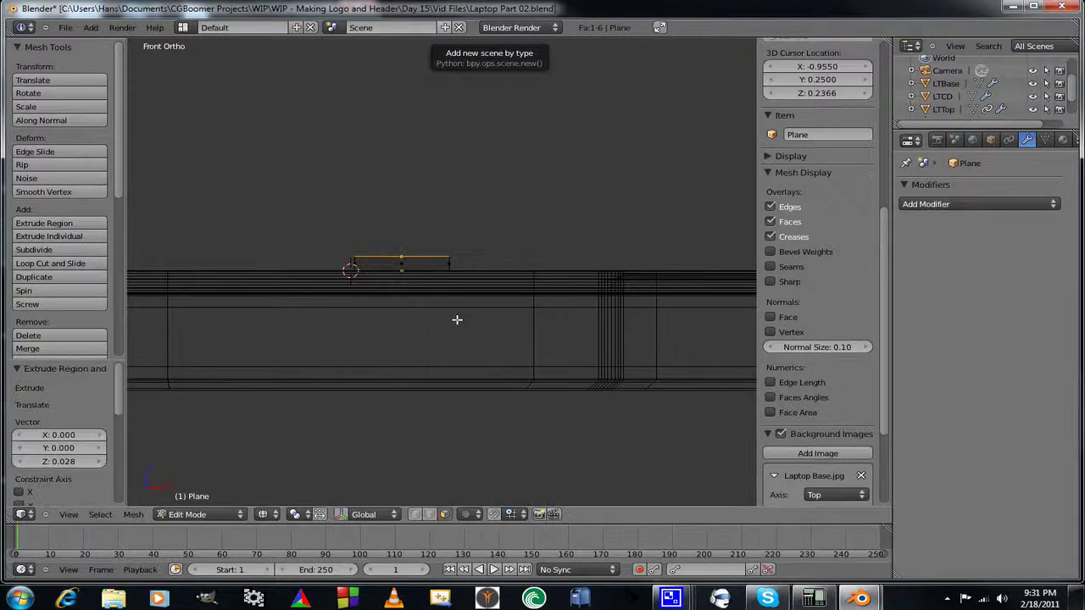
Switch to vertex selection and scale the key's top face by about 0.822 along the X axis.
middle_click_drag(397, 194, 382, 365)
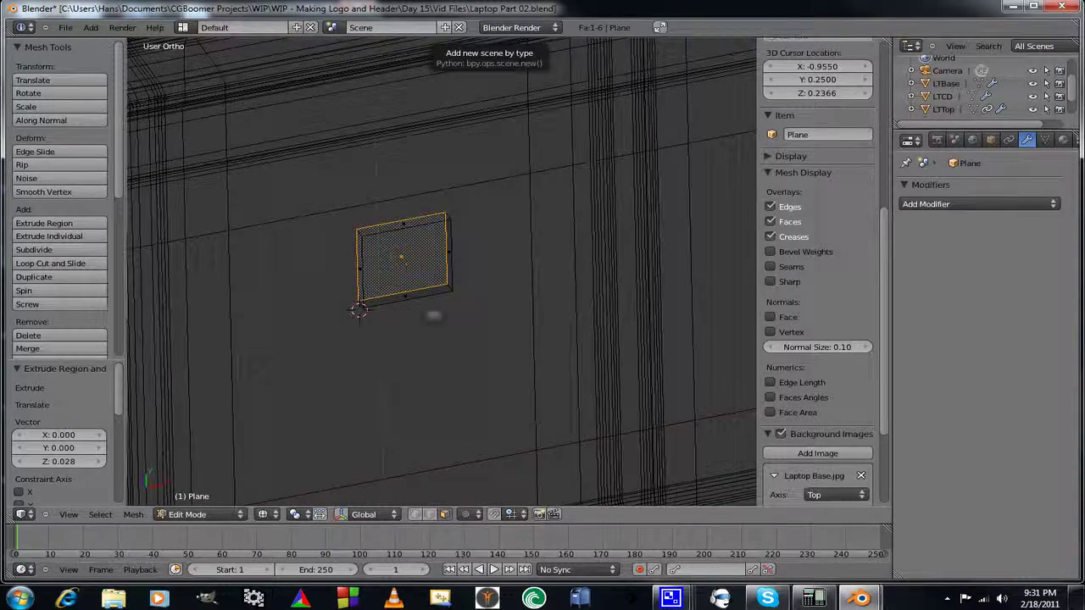
middle_click_drag(432, 313, 461, 398)
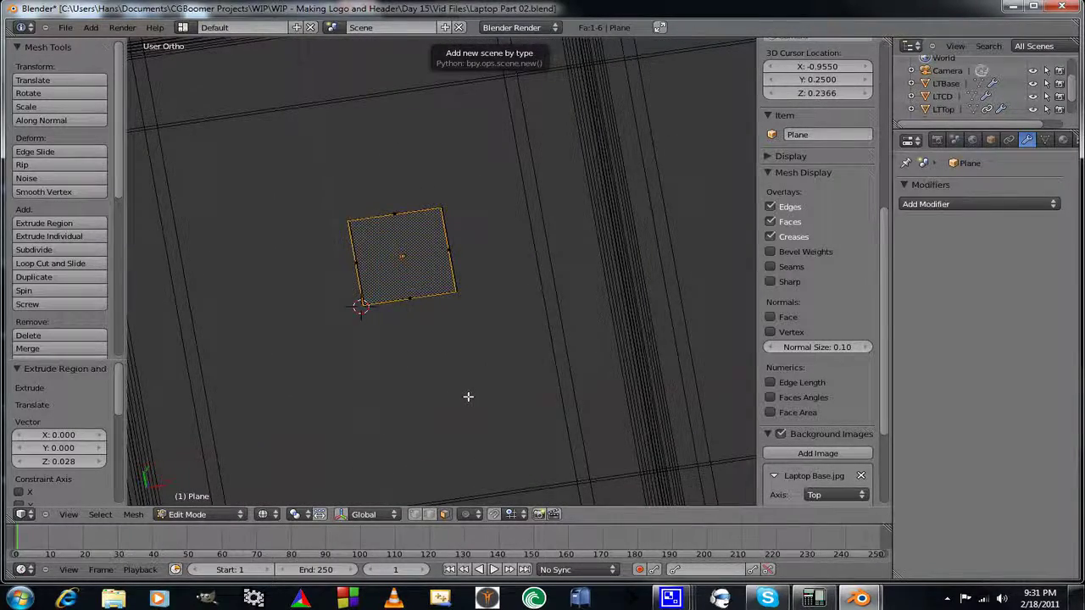
key("KP_7")
scroll(441, 339, "up", 3)
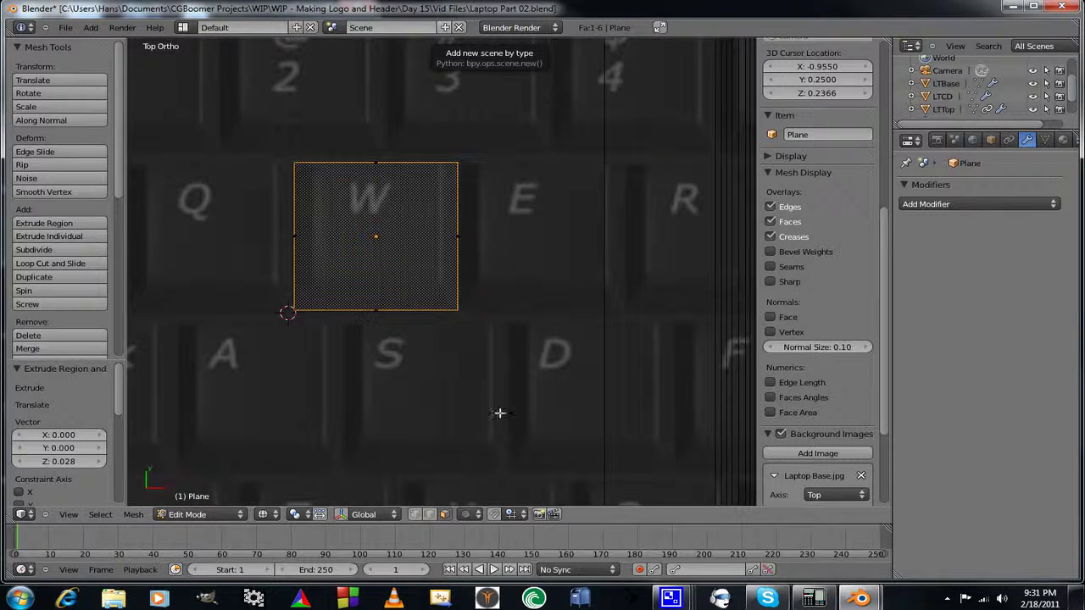
left_click(415, 515)
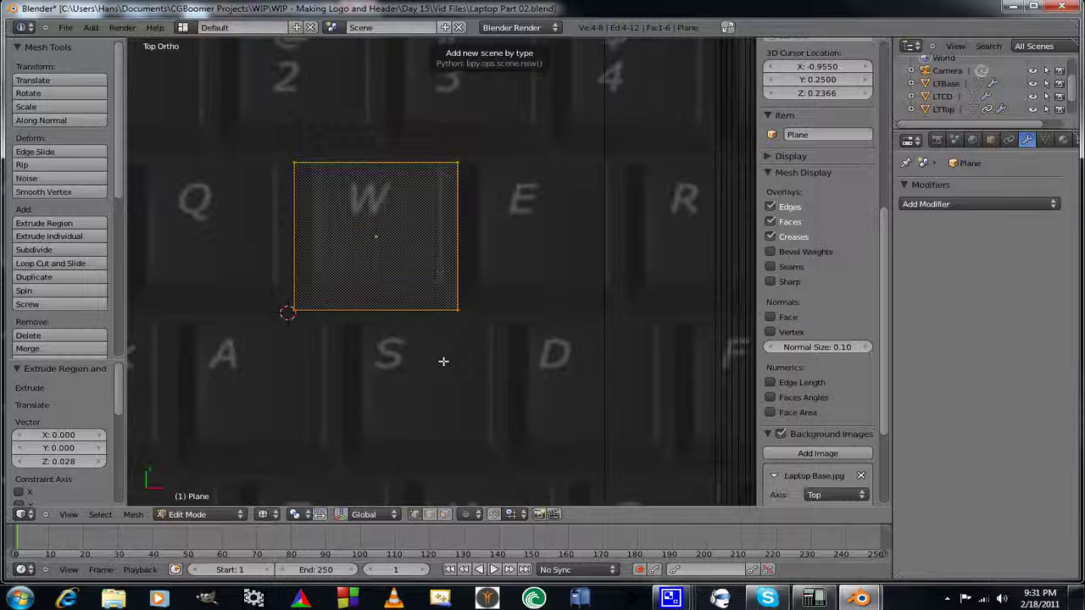
middle_click_drag(472, 358, 454, 374)
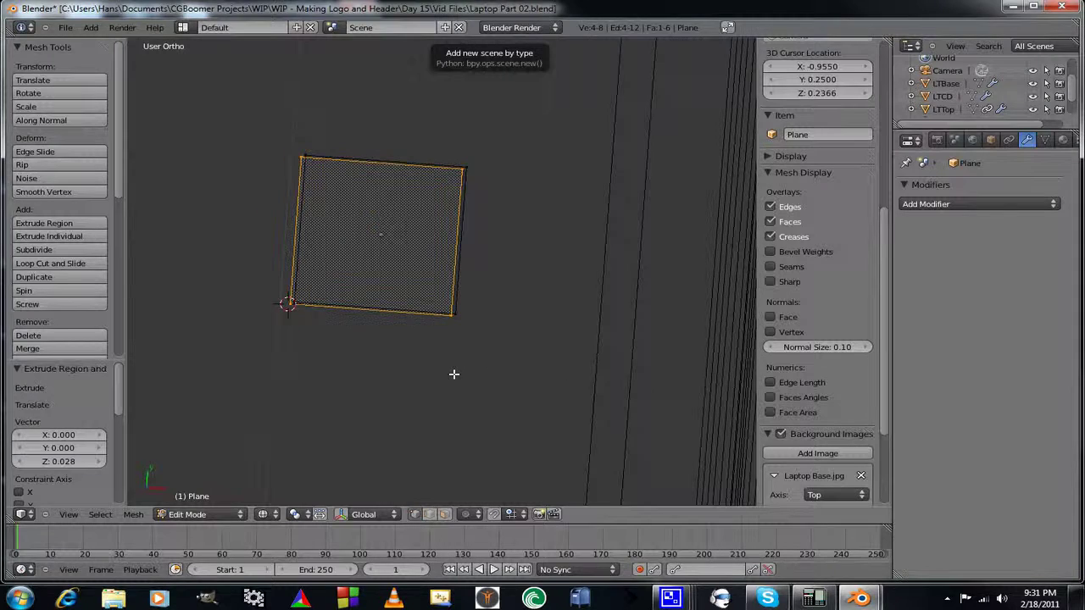
key("KP_7")
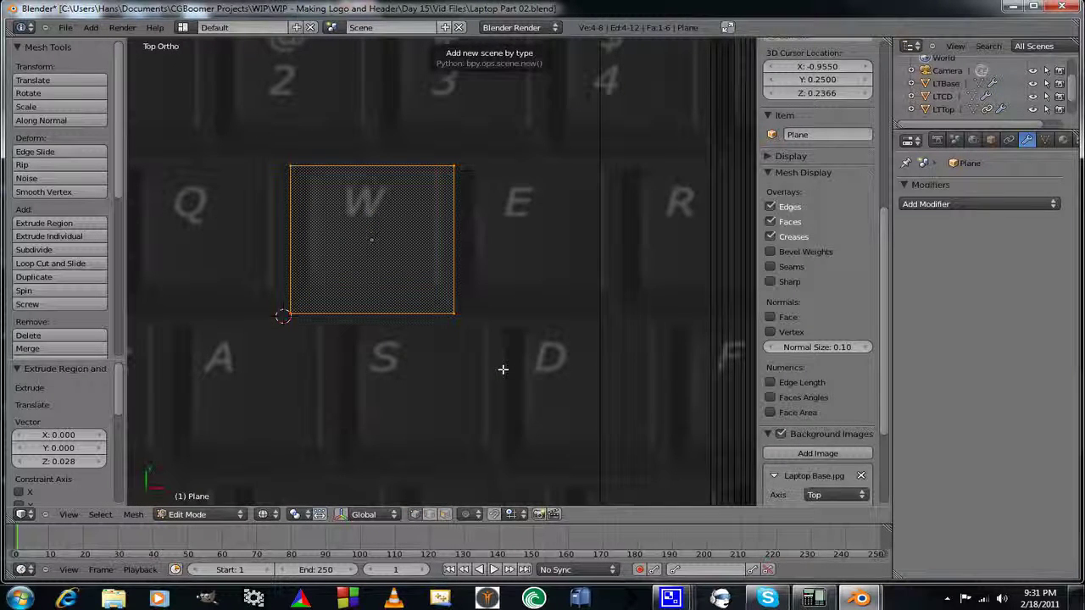
key("s")
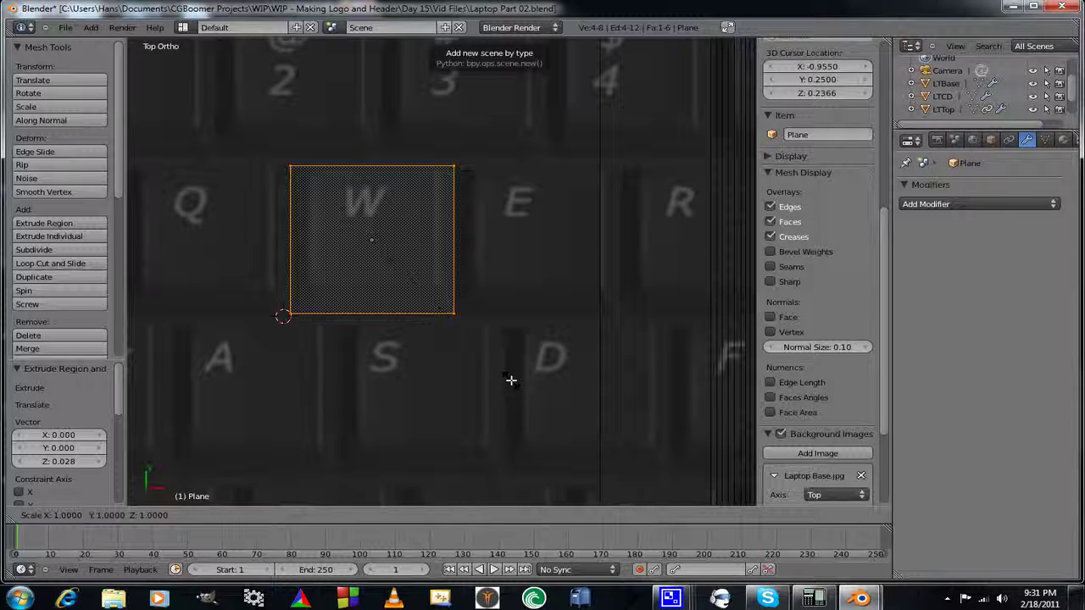
key("x")
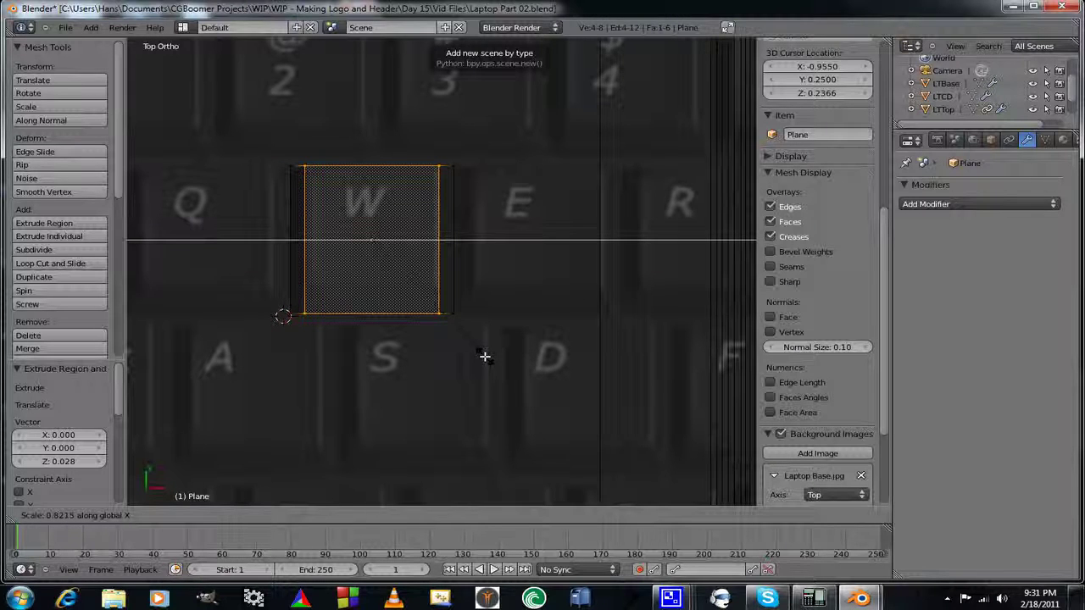
left_click(484, 356)
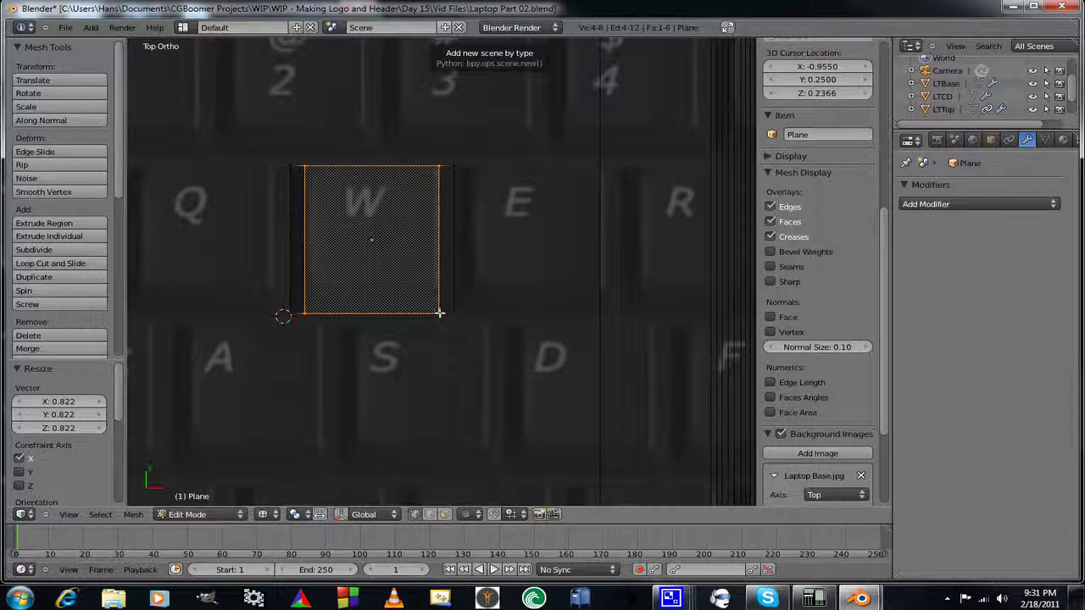
Move the two front vertices of the key's top face about 0.029 inward along the Y axis.
right_click(439, 312)
right_click(304, 313, "shift")
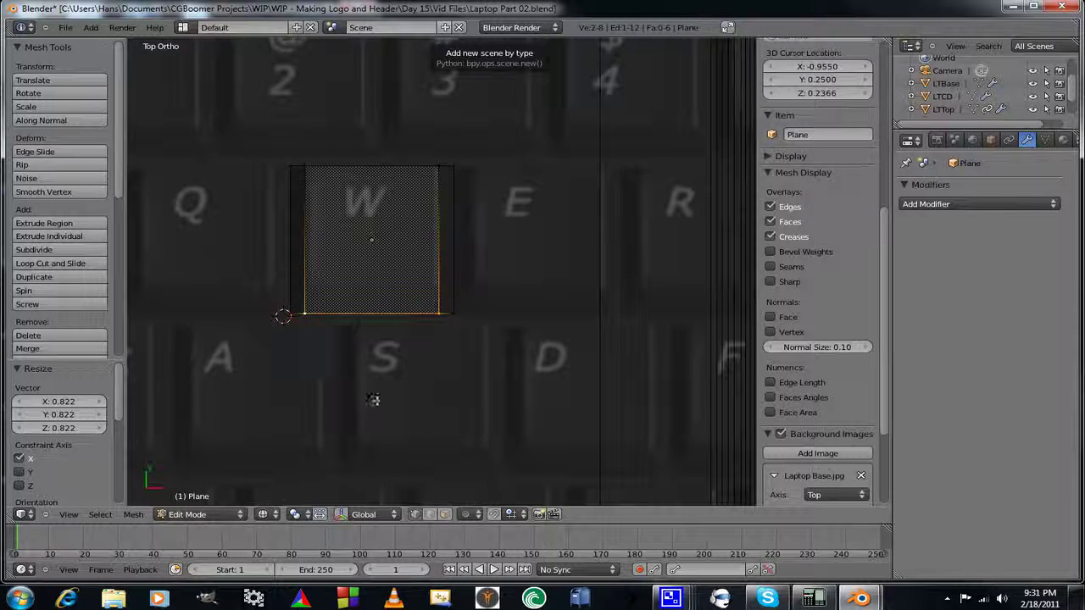
key("g")
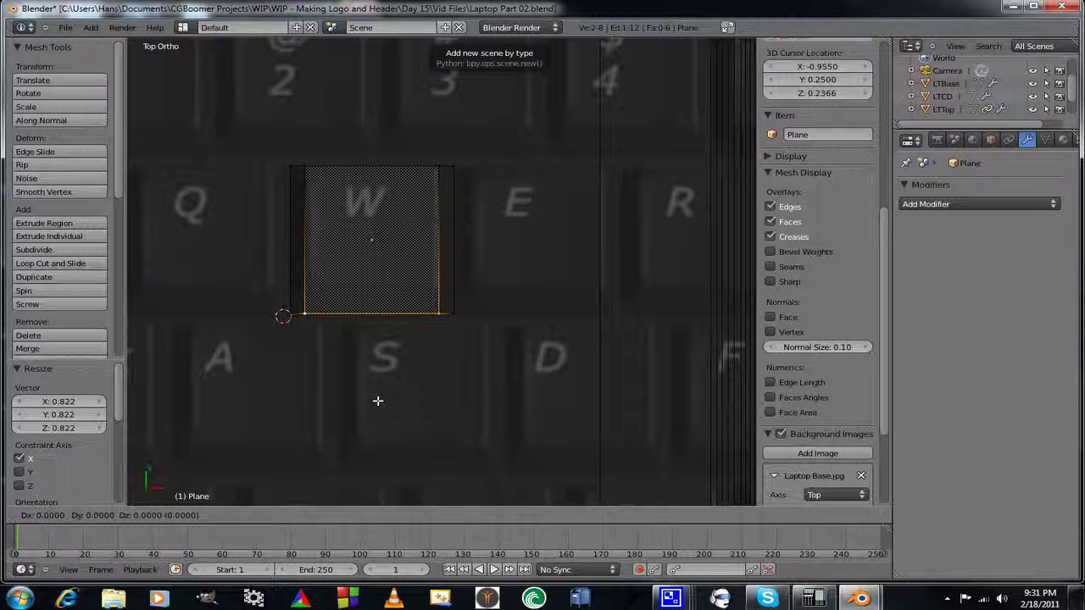
key("y")
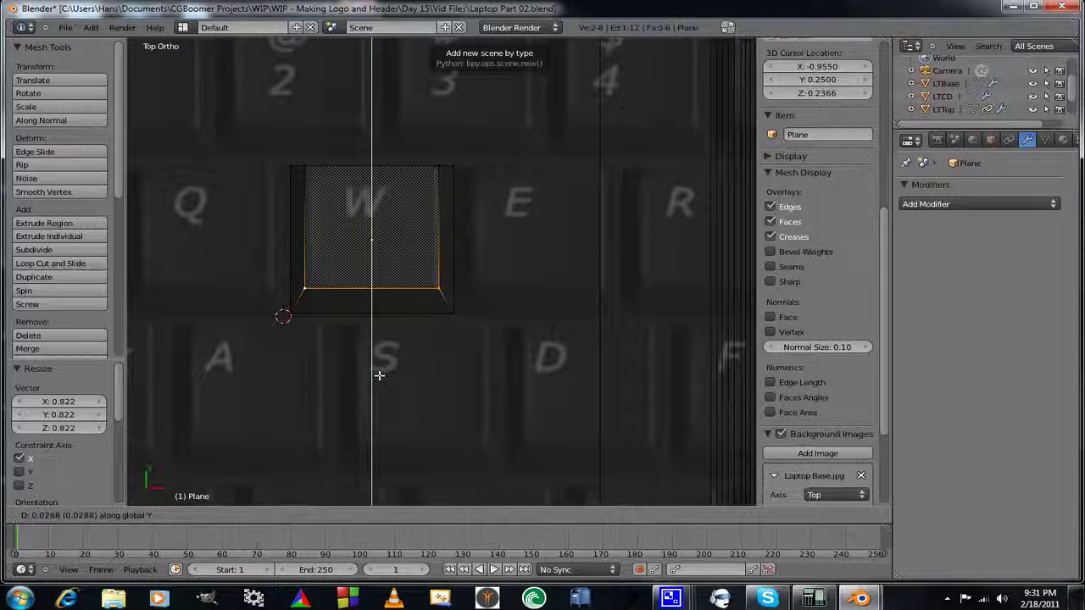
left_click(379, 376)
Select the four corner vertices of the key's bottom face and extrude them about -0.037 along Z.
middle_click_drag(472, 407, 431, 346)
right_click(455, 322)
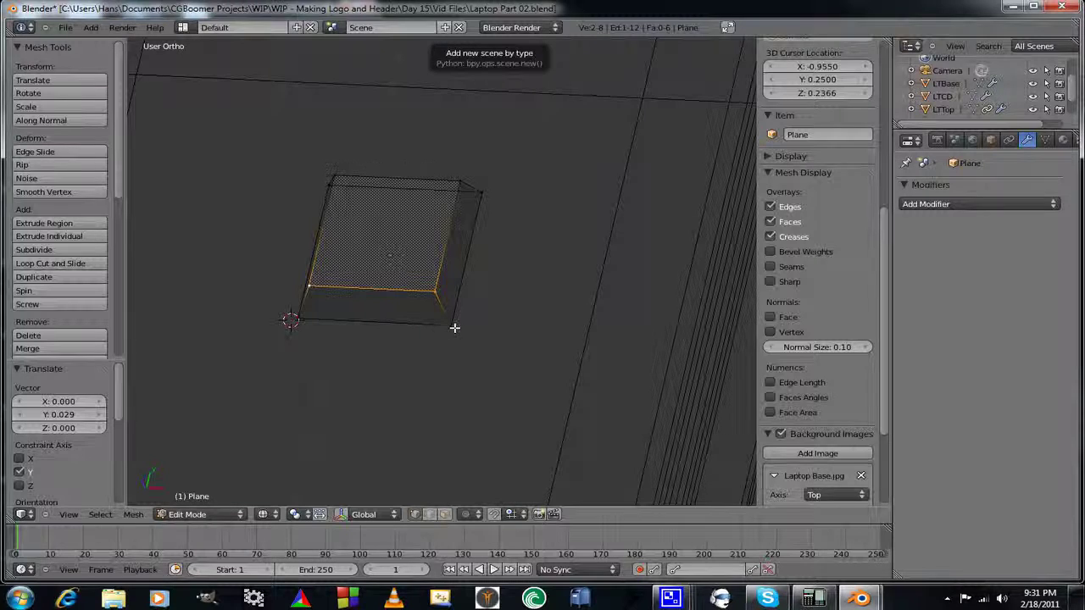
right_click(484, 192, "shift")
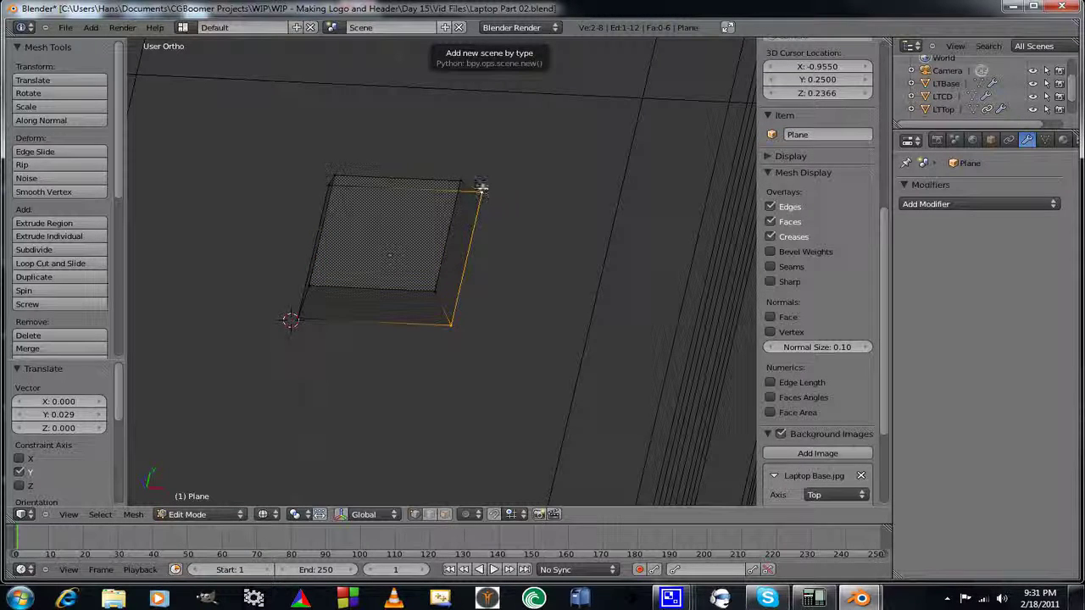
right_click(329, 183, "shift")
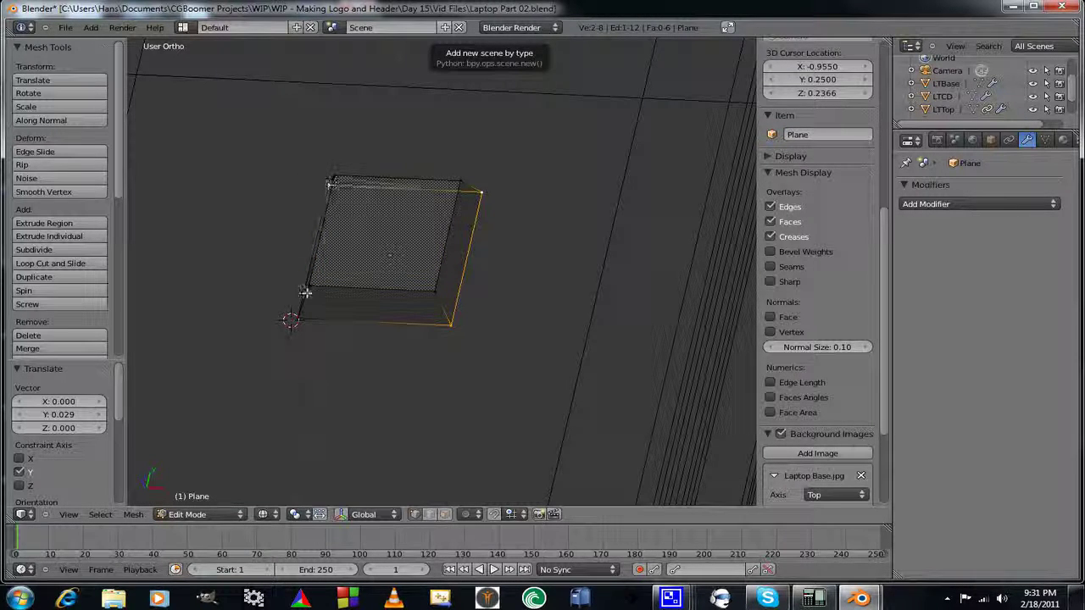
right_click(291, 319, "shift")
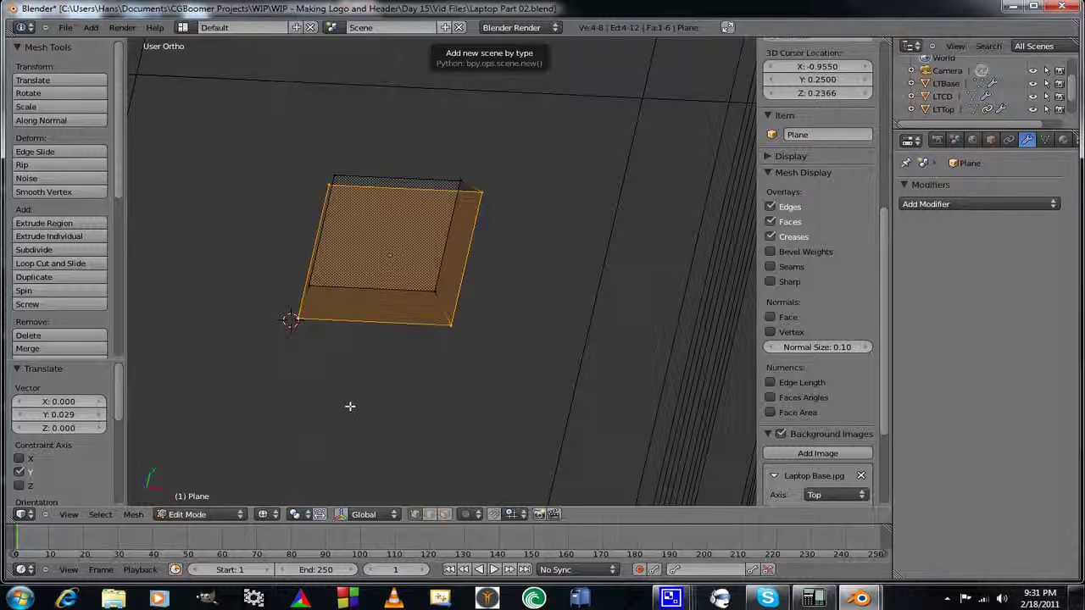
key("e")
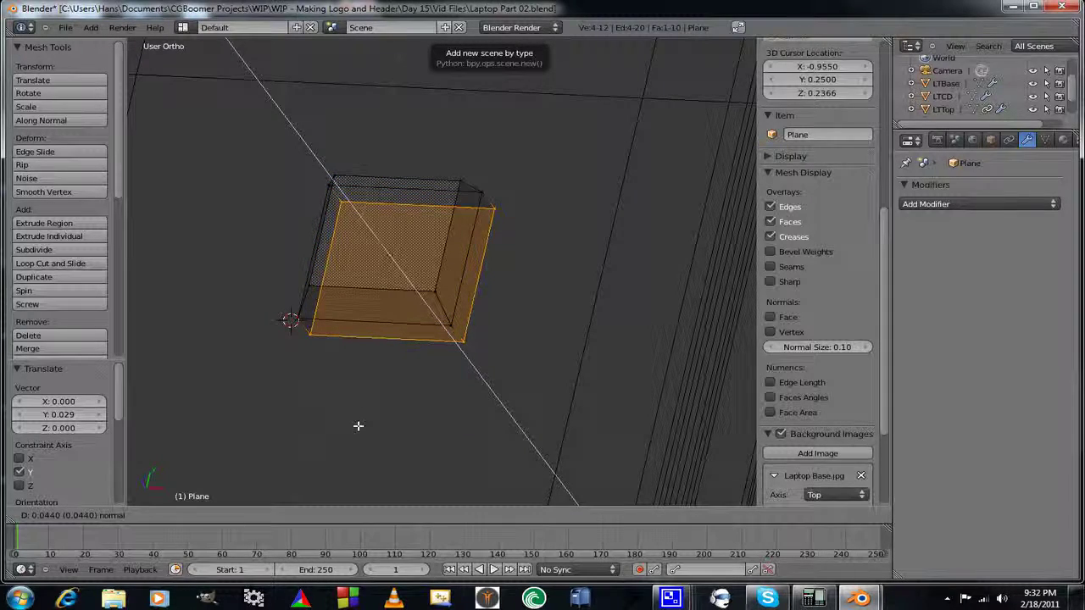
left_click(357, 424)
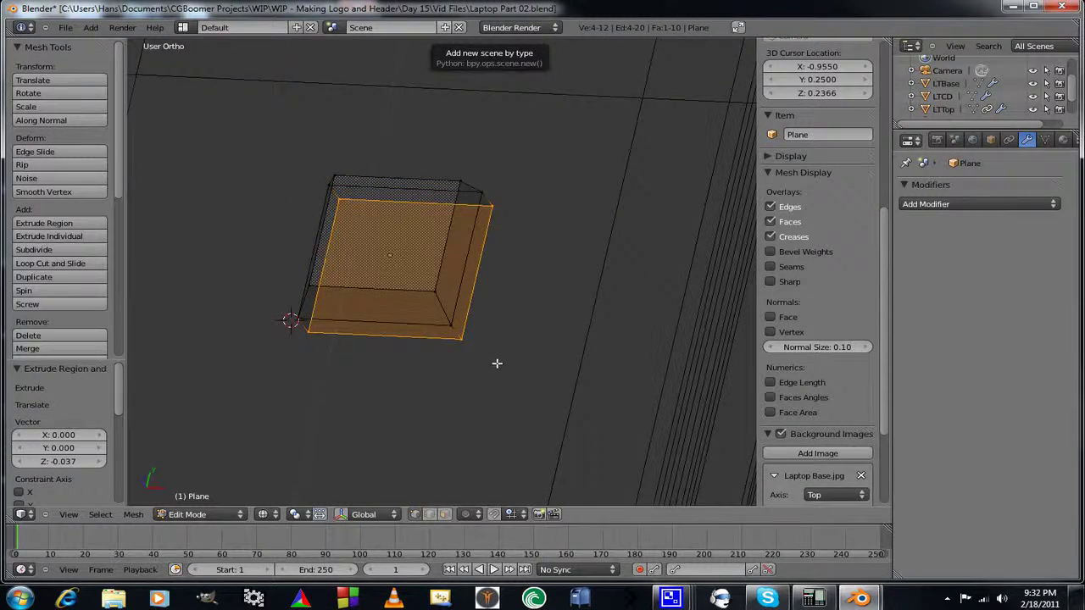
Deselect everything and add two horizontal loop cuts around the key's lower side walls.
middle_click_drag(497, 364, 468, 320)
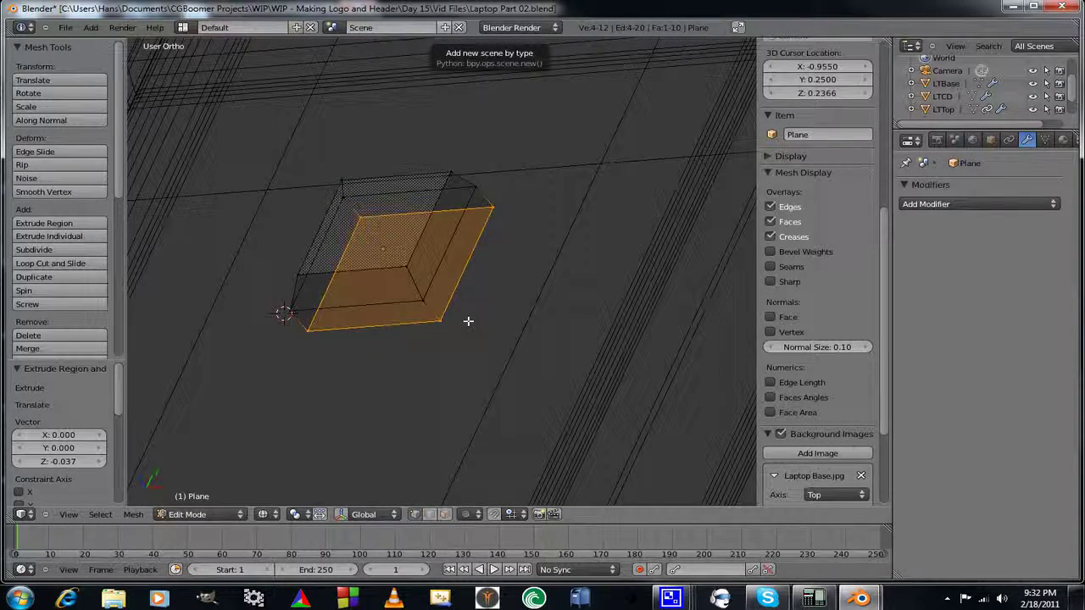
mouse_move(417, 364)
middle_mouse_down()
mouse_move(376, 402)
mouse_move(443, 391)
mouse_move(424, 370)
mouse_move(412, 381)
middle_mouse_up()
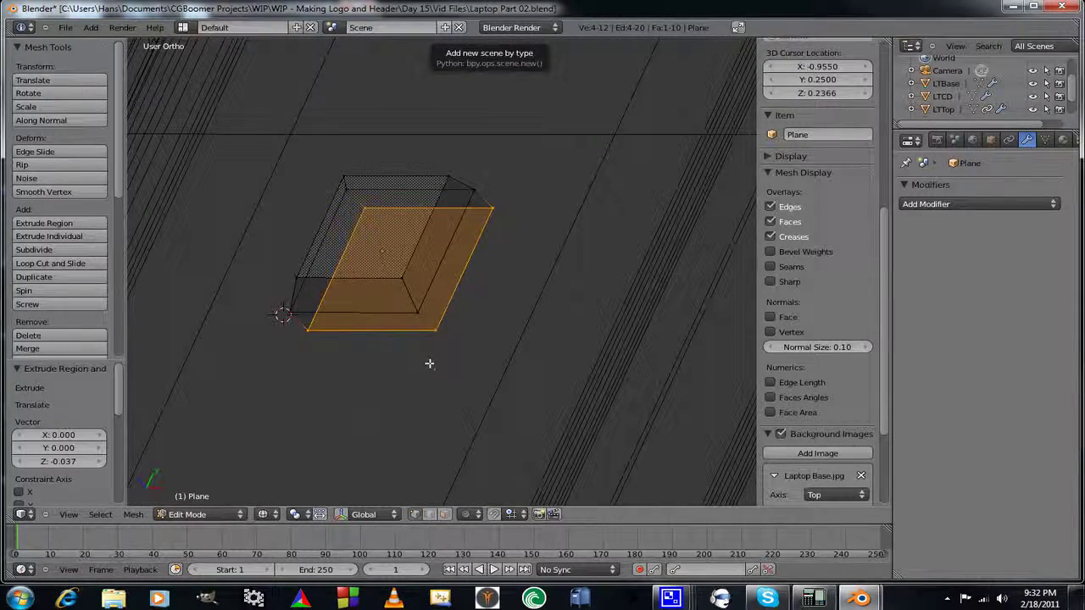
middle_click_drag(382, 374, 416, 412)
middle_click_drag(550, 296, 572, 311)
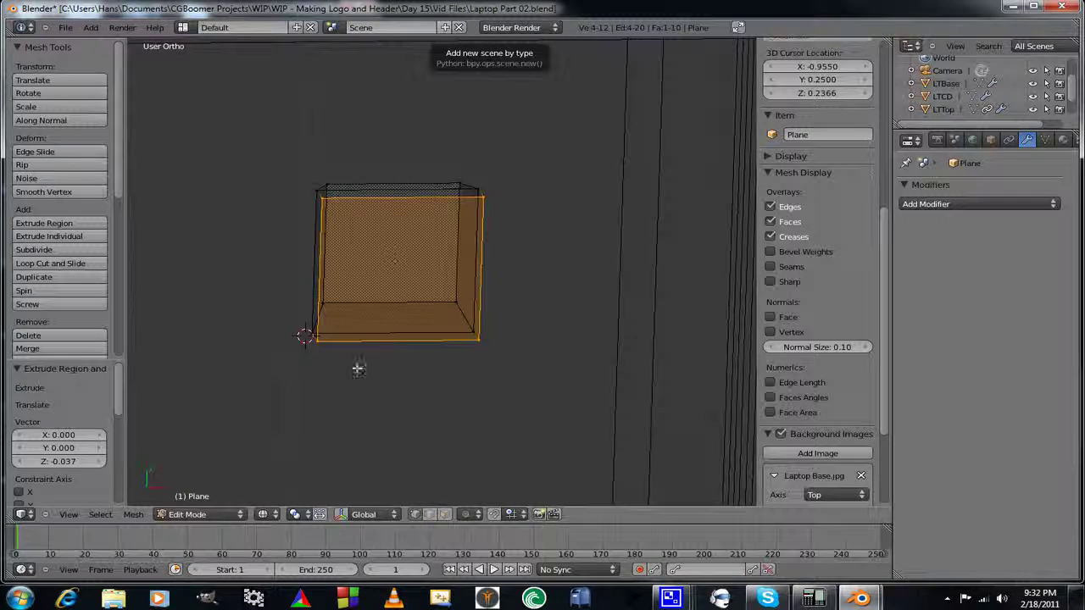
middle_click_drag(484, 344, 380, 325)
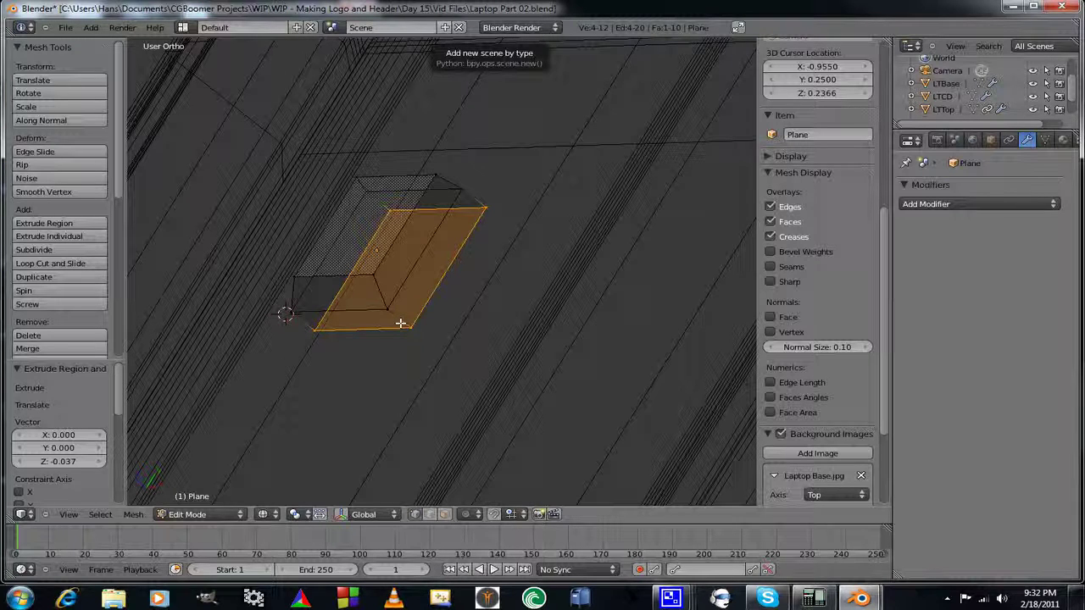
key("a")
key("ctrl+r")
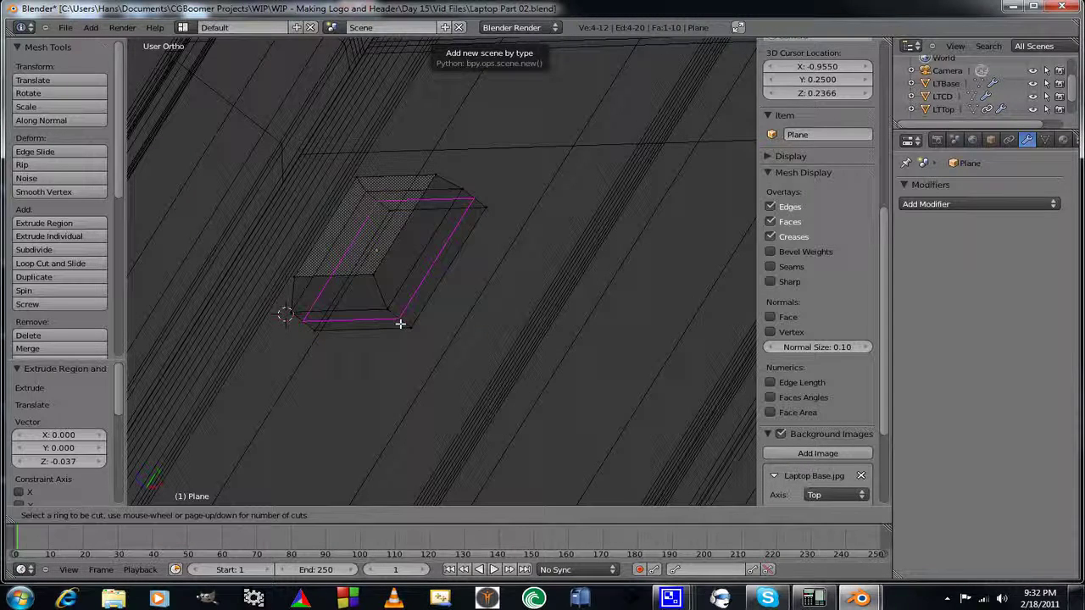
left_click(400, 323)
left_click(400, 323)
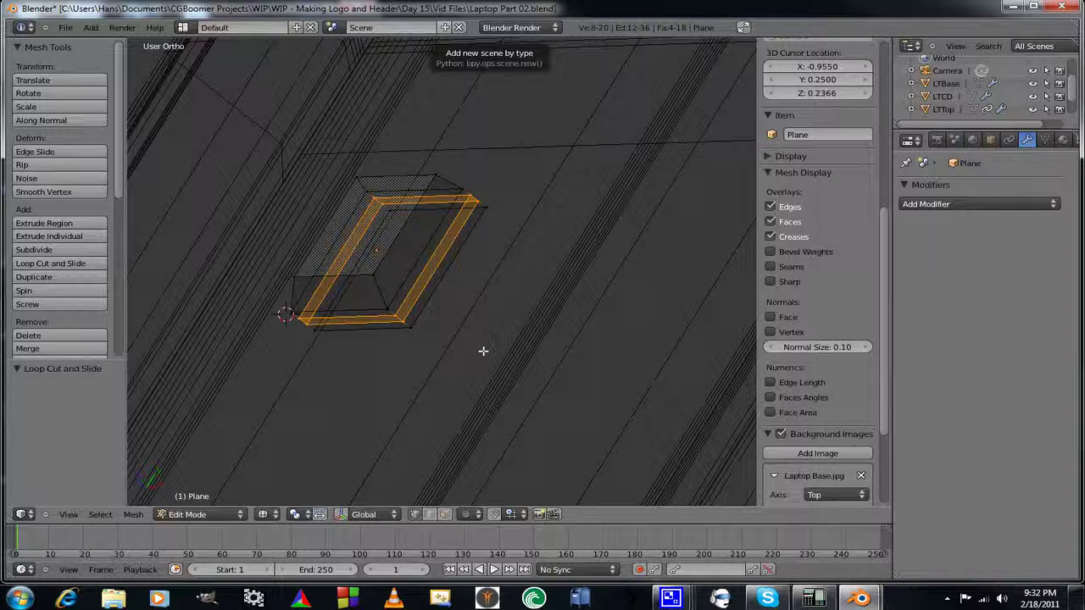
Scale the two new edge loops apart by about 2.301 along Z, toward the ends of the lower walls.
key("s")
key("z")
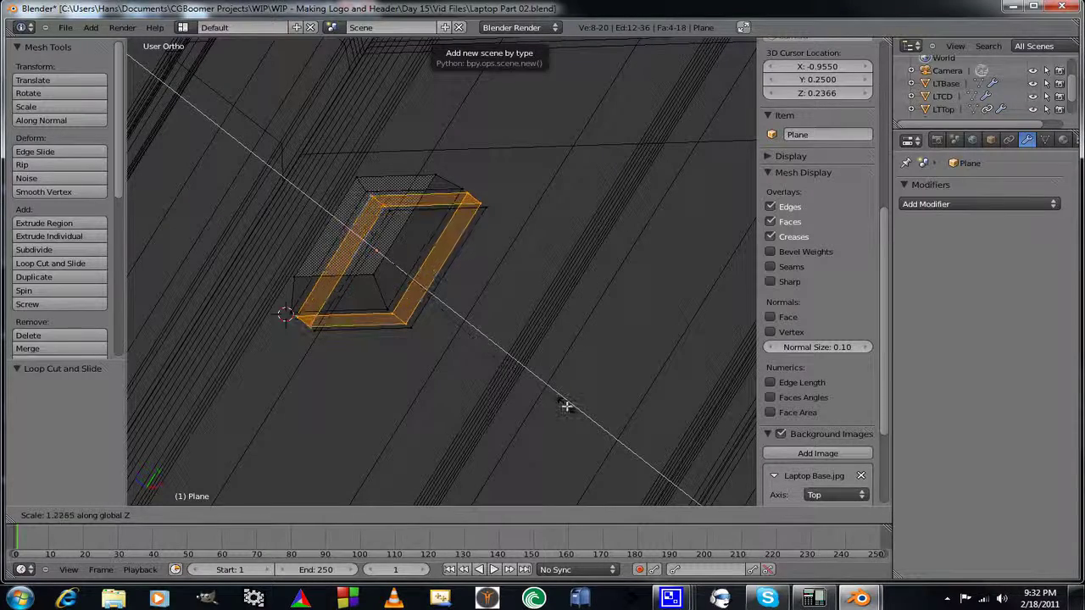
left_click(632, 442)
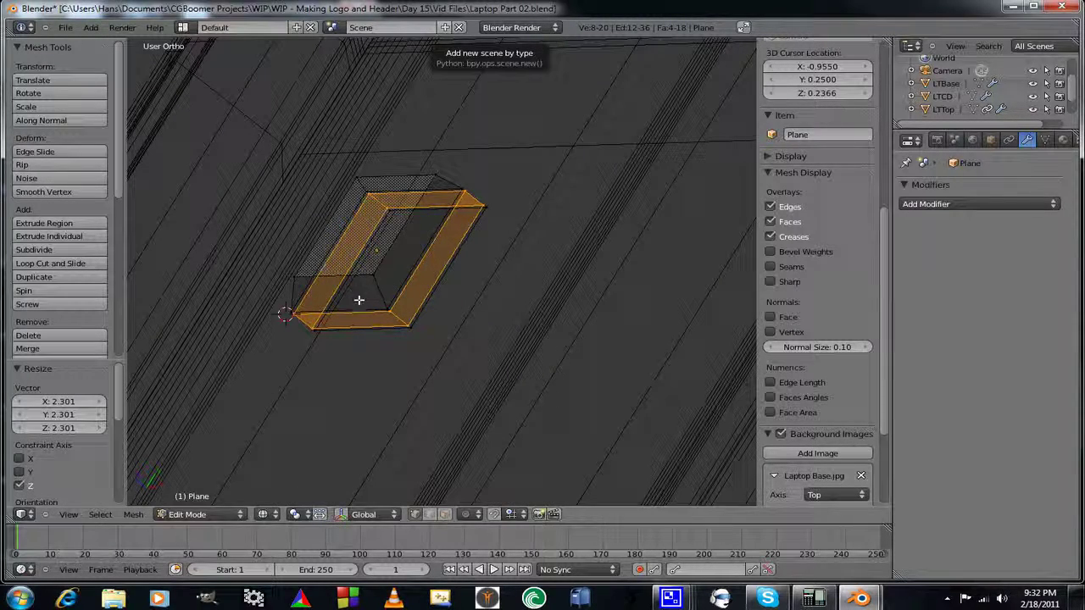
Add two edge loops around the key's tapered walls, sliding one about 0.81 toward the lower rim and the other about -0.71 toward the top face.
key("ctrl+r")
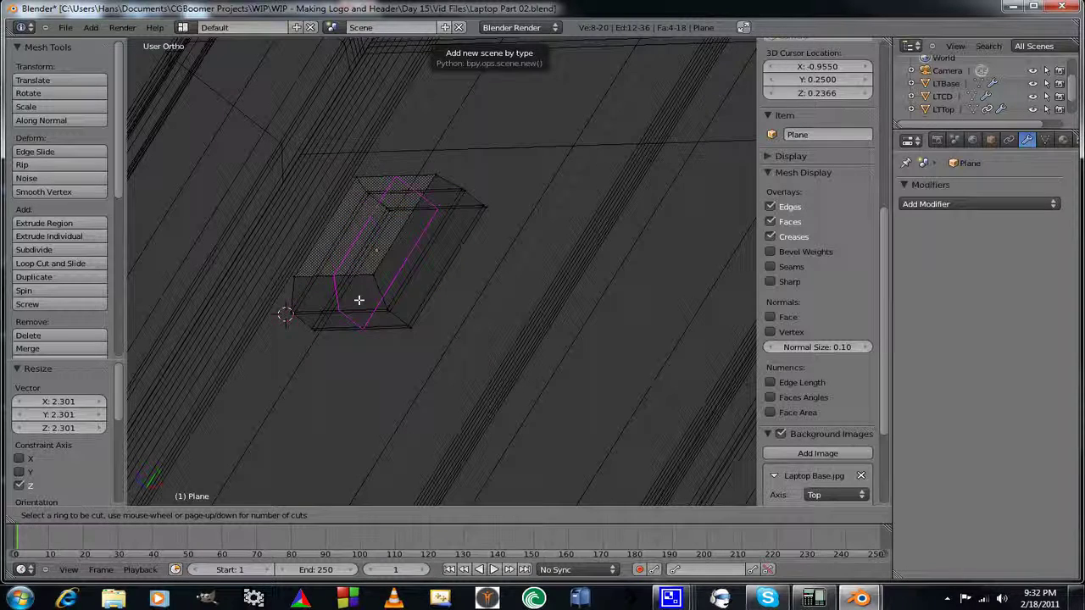
left_click(381, 294)
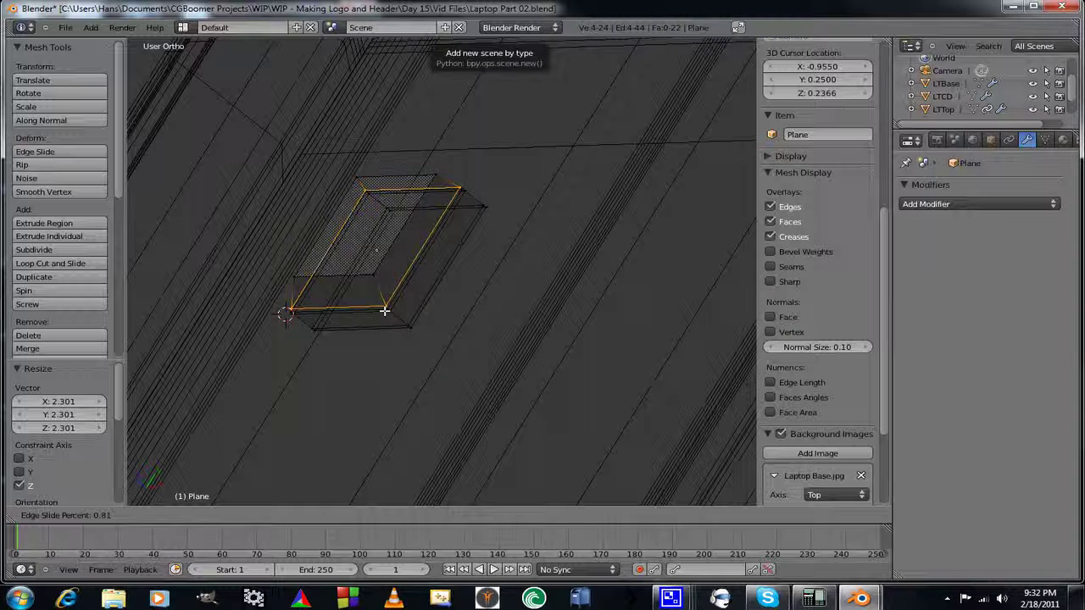
left_click(383, 311)
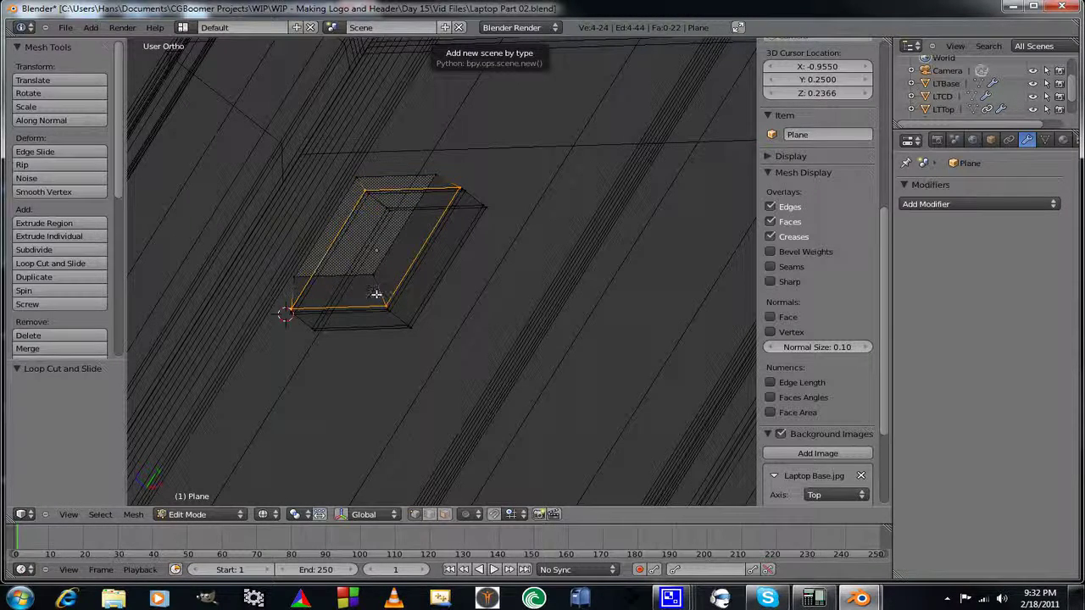
key("ctrl+r")
left_click(377, 294)
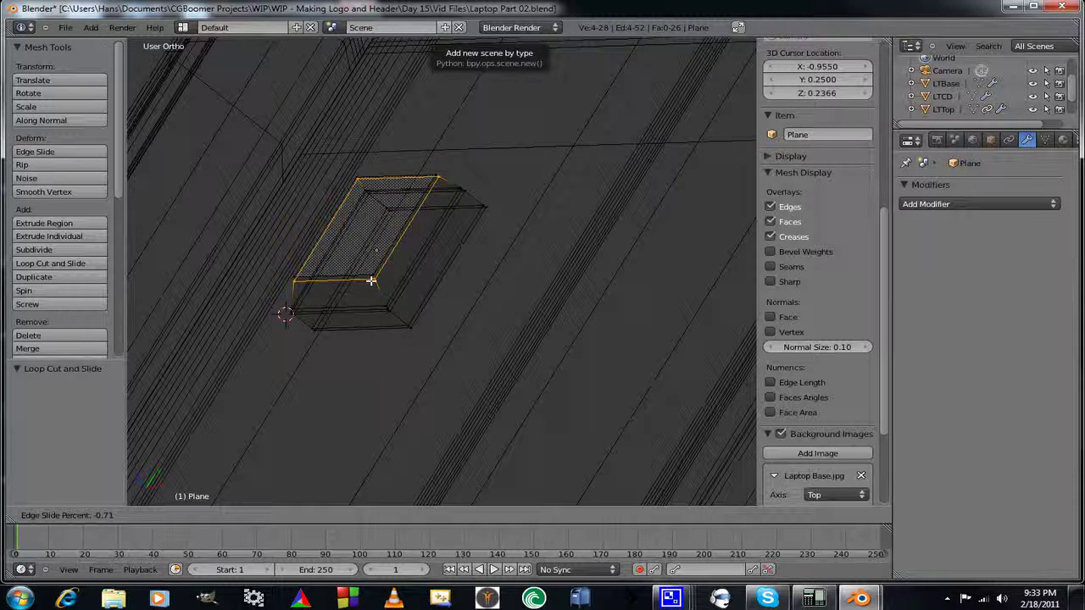
left_click(368, 282)
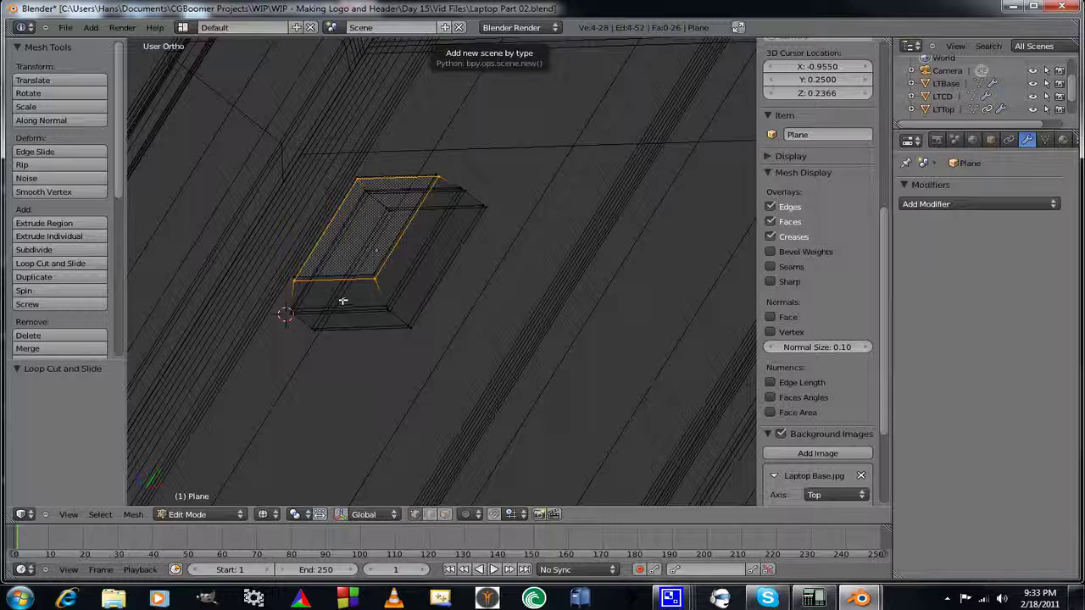
Add two edge loops running front to back over the key, sliding each about -0.95 to sit beside the right and left walls.
middle_click_drag(342, 297, 408, 322)
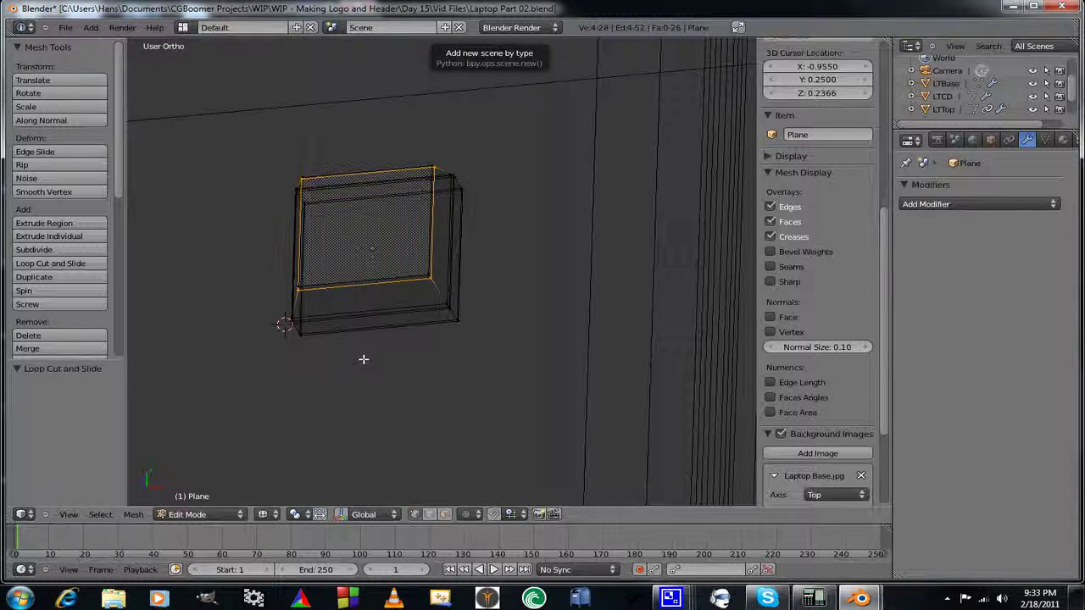
key("ctrl+r")
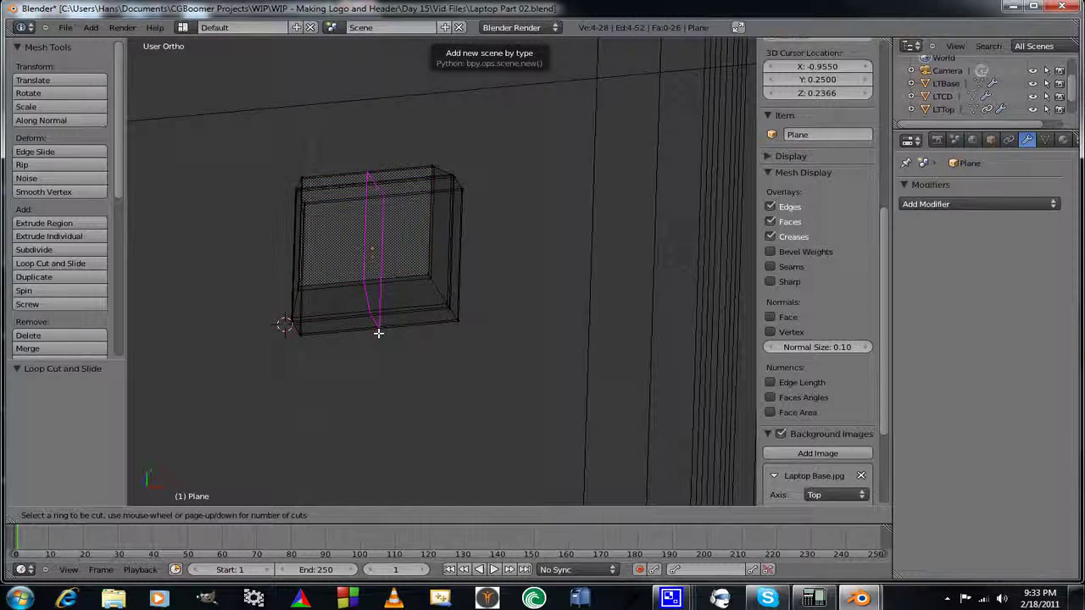
left_click(379, 332)
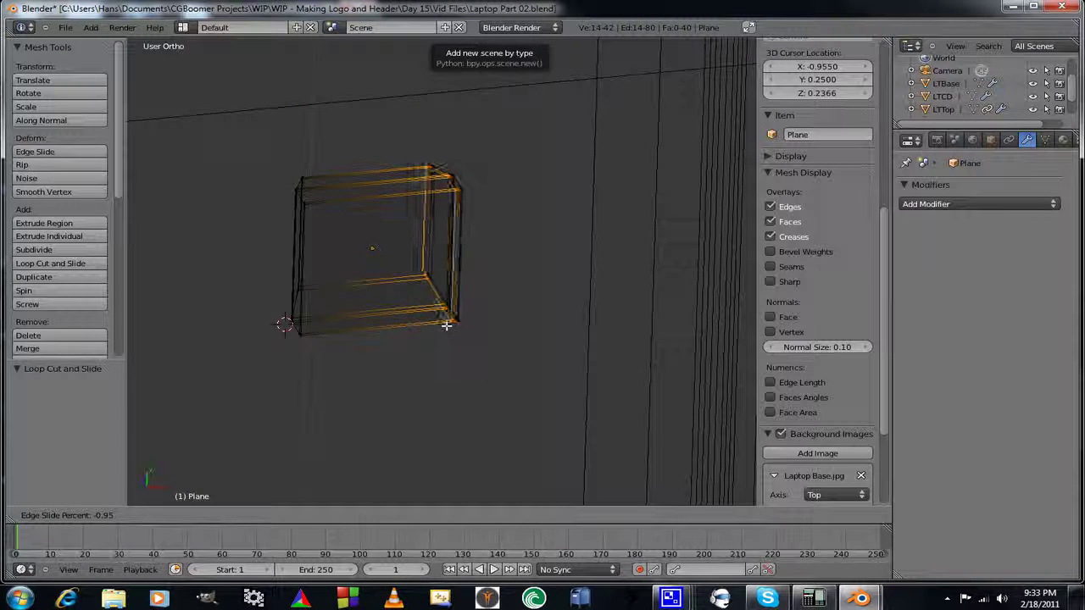
left_click(449, 324)
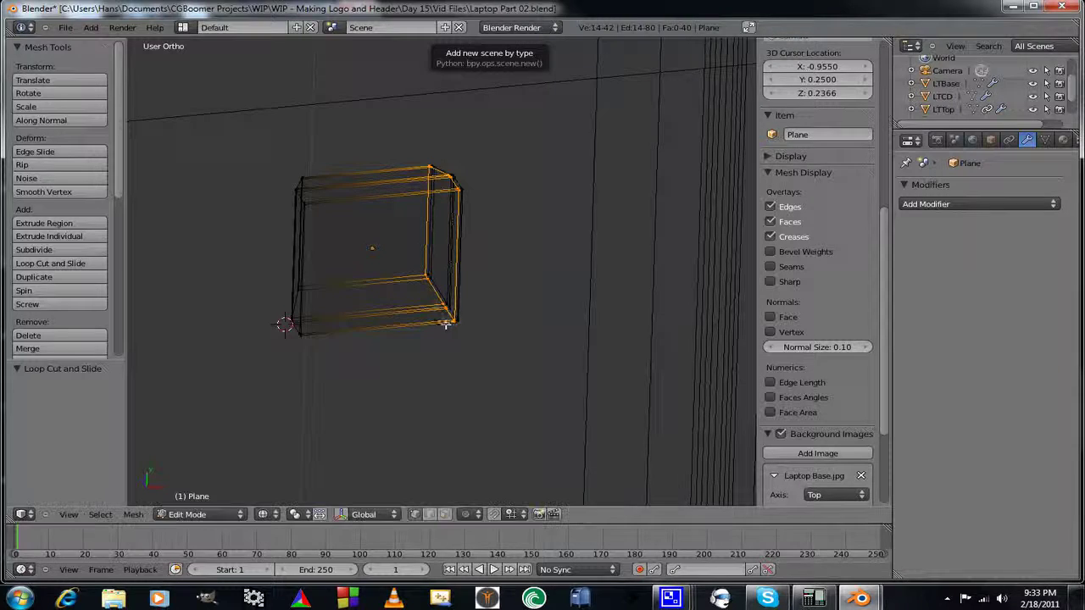
key("ctrl+r")
left_click(344, 334)
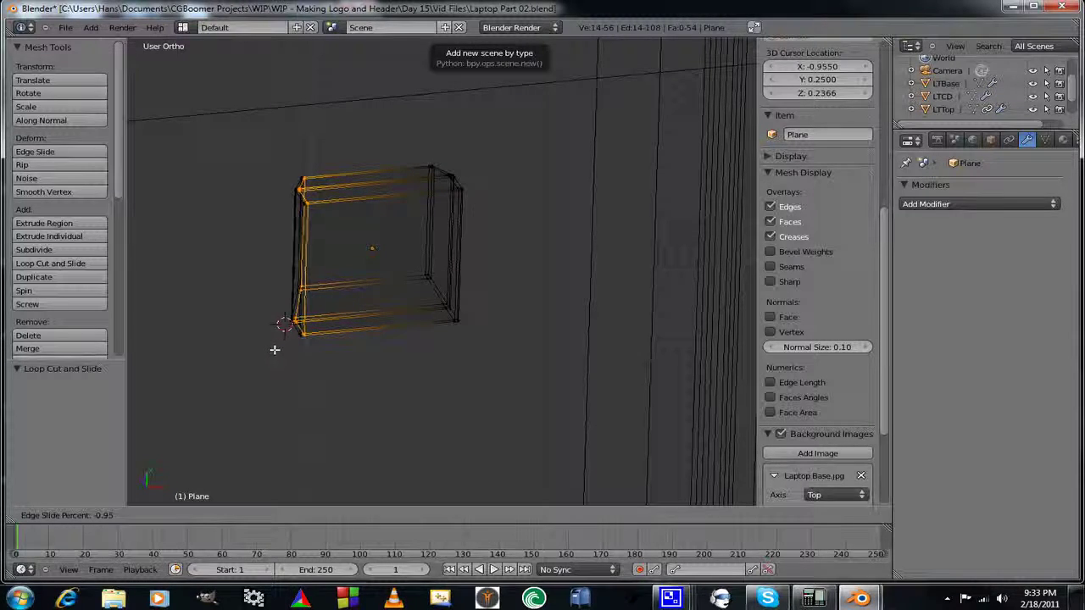
left_click(275, 348)
Add two edge loops running side to side across the key, sliding one close to the back edge and the other about 0.93 toward the front.
middle_click_drag(394, 352, 432, 286)
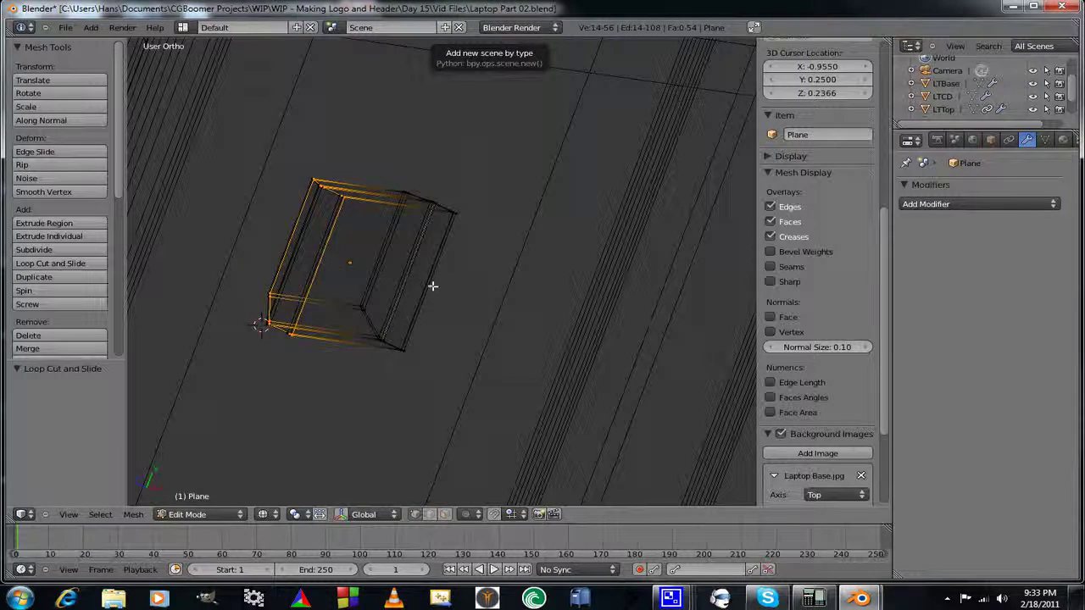
key("ctrl+r")
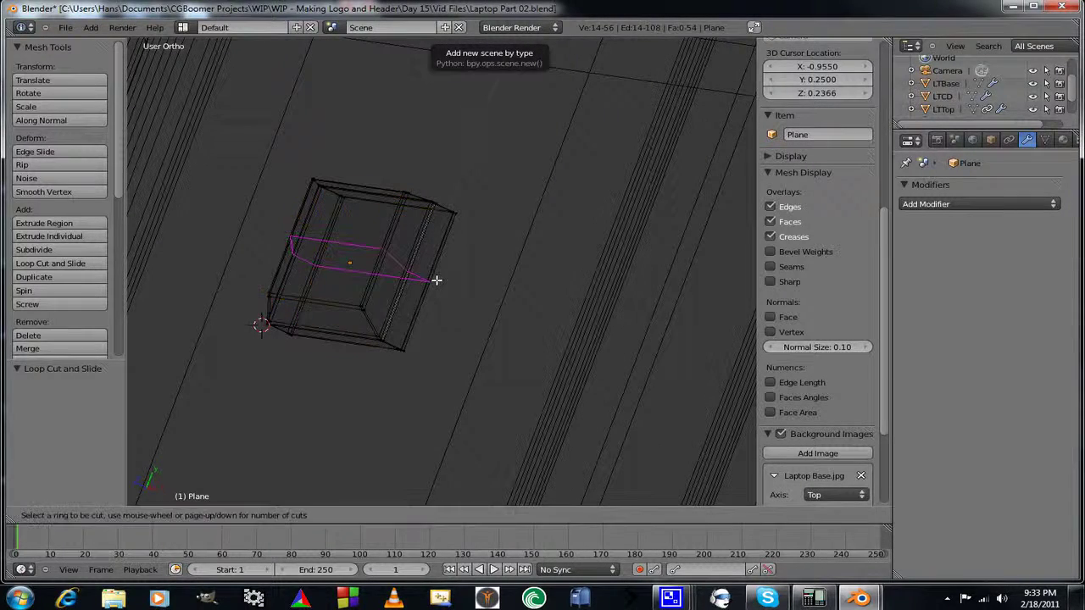
left_click(436, 279)
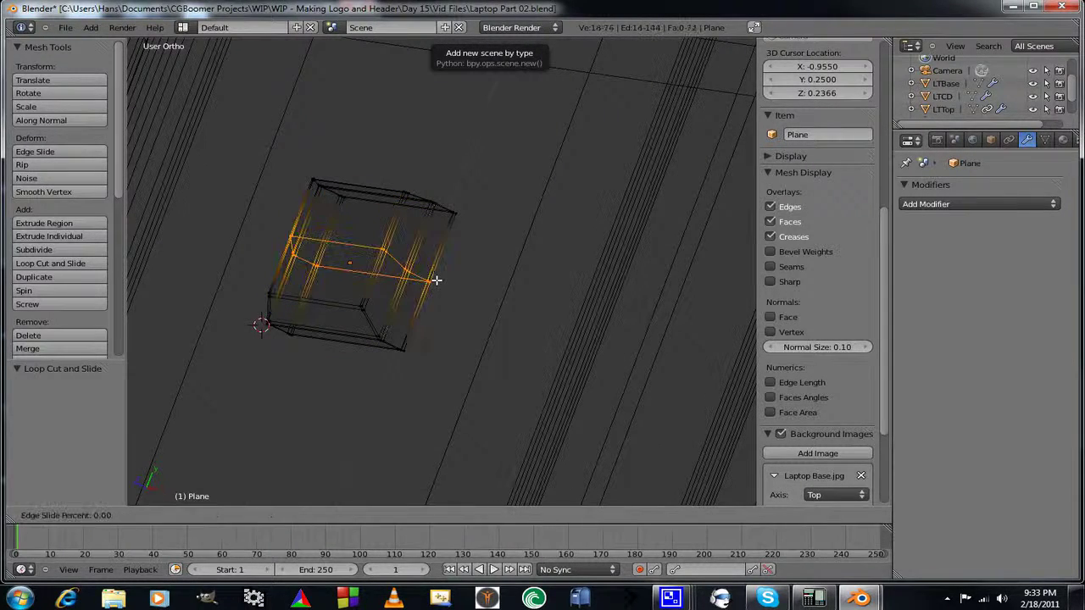
left_click(455, 218)
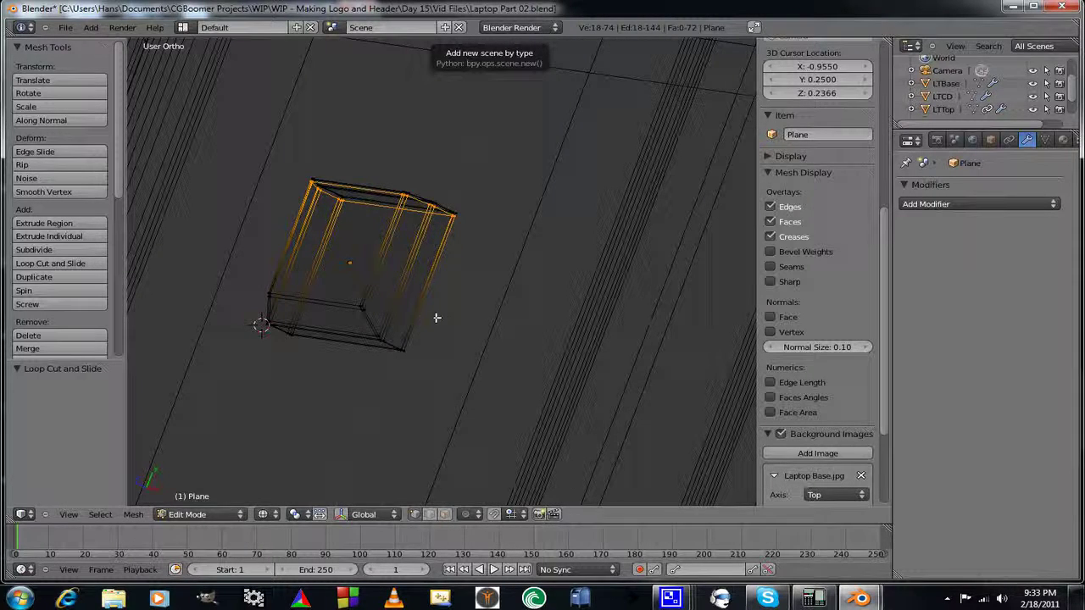
key("ctrl+r")
left_click(435, 319)
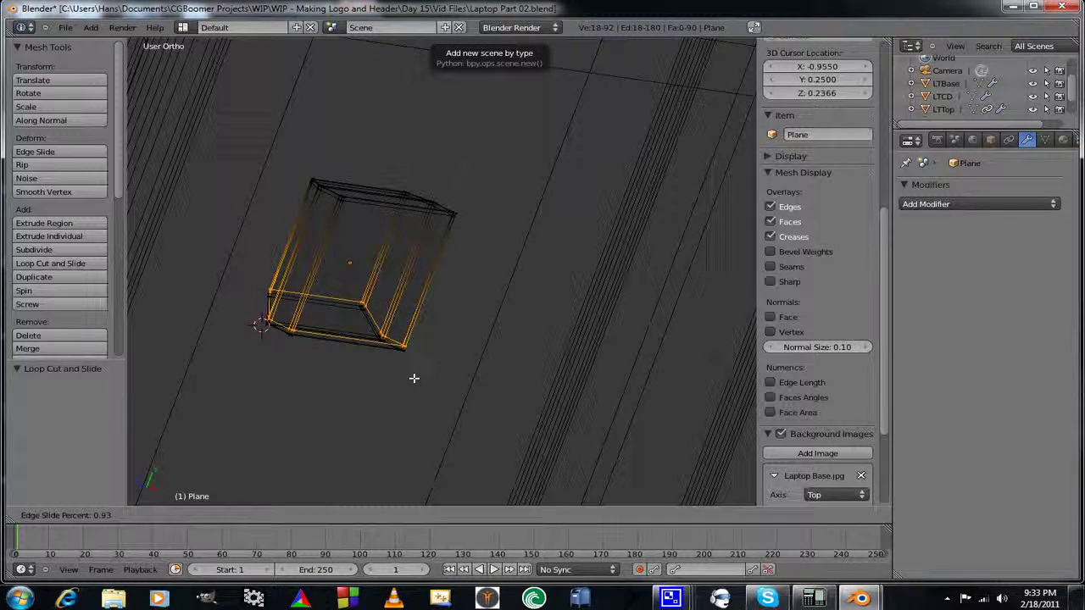
left_click(414, 378)
Display the viewport in solid shading, return to Object Mode and apply smooth shading to the key.
middle_click_drag(294, 394, 332, 359)
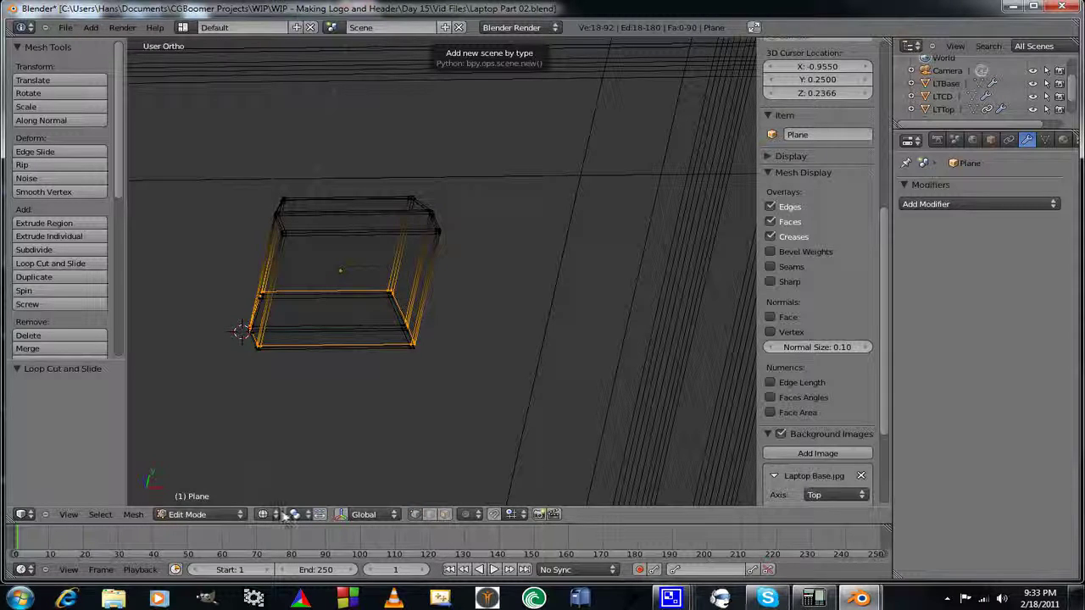
left_click(265, 515)
left_click(288, 472)
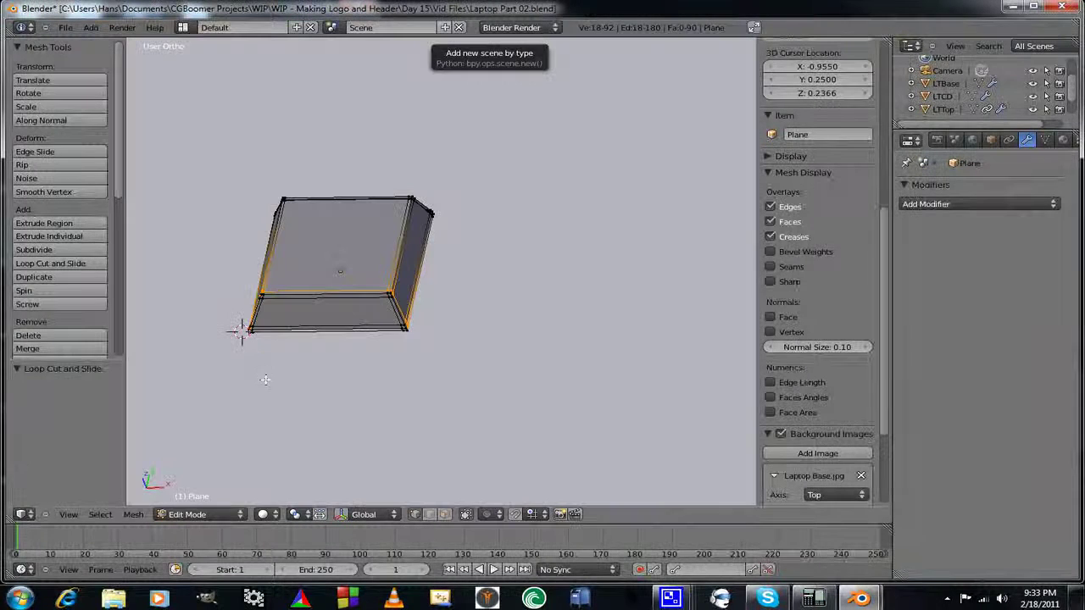
mouse_move(263, 378)
middle_mouse_down()
mouse_move(371, 380)
mouse_move(354, 395)
mouse_move(262, 359)
mouse_move(282, 376)
middle_mouse_up()
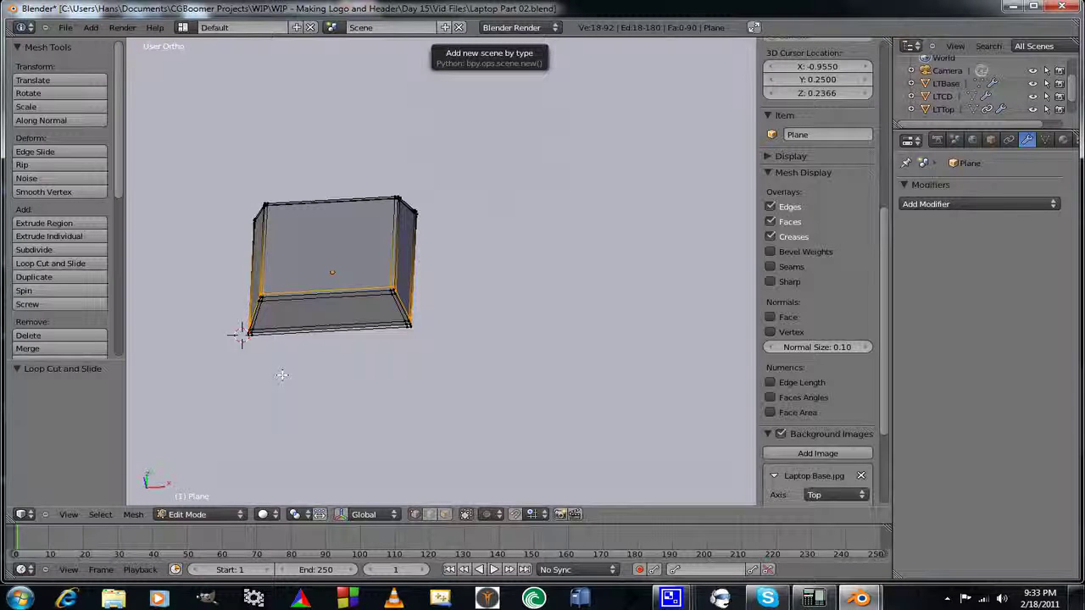
key("Tab")
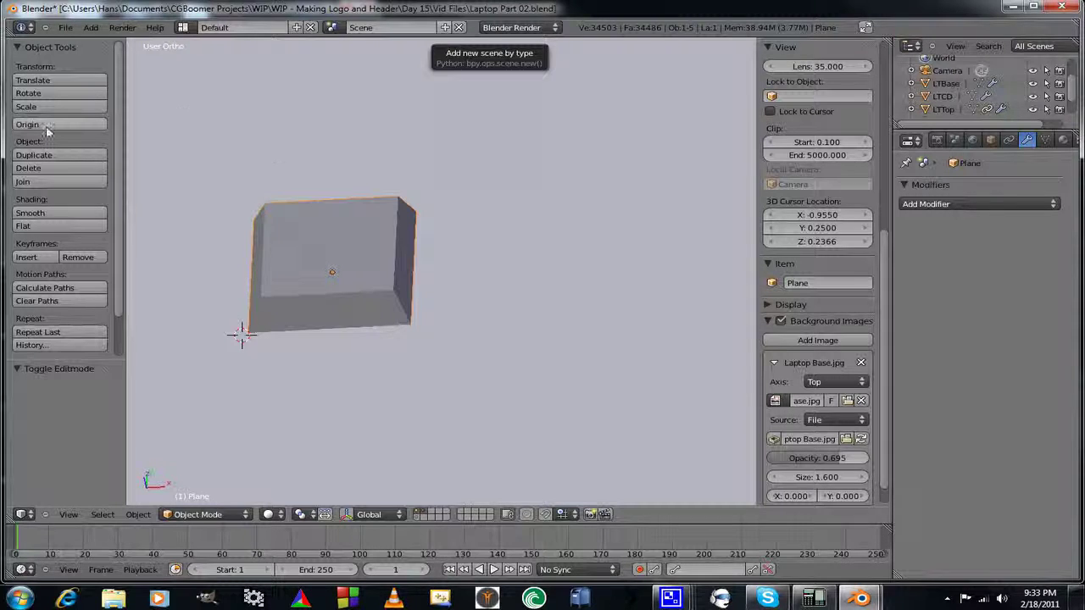
left_click(67, 214)
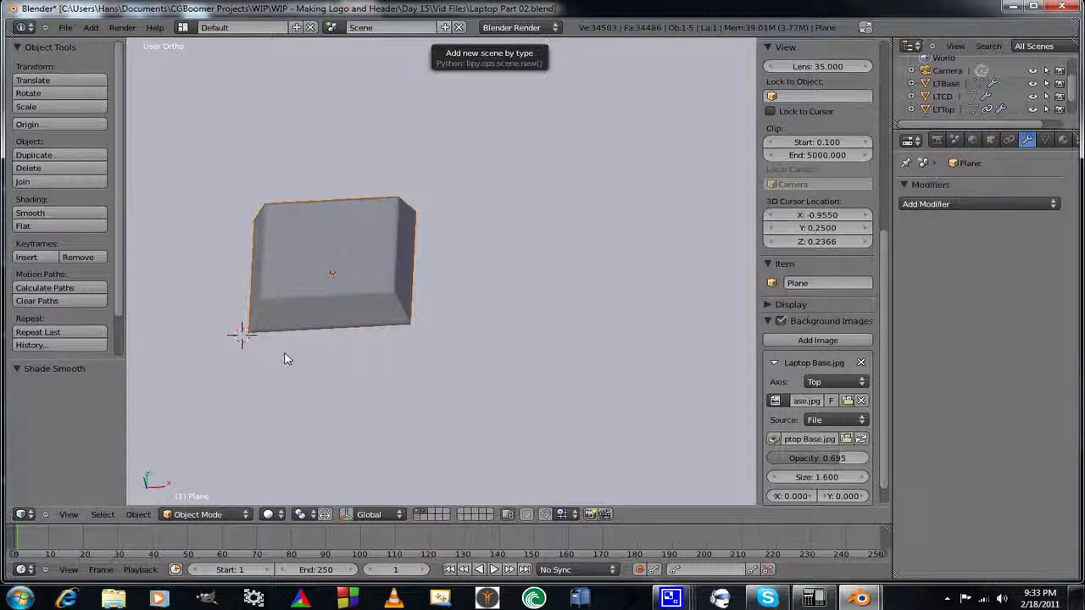
middle_click_drag(285, 358, 341, 341)
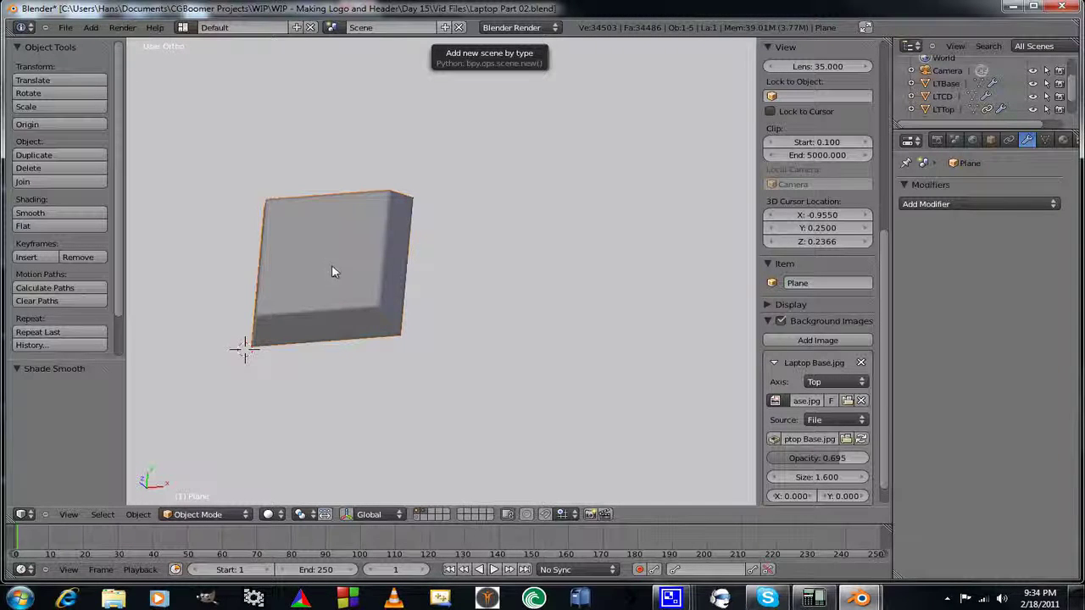
mouse_move(316, 345)
middle_mouse_down()
mouse_move(278, 359)
mouse_move(306, 303)
mouse_move(309, 325)
middle_mouse_up()
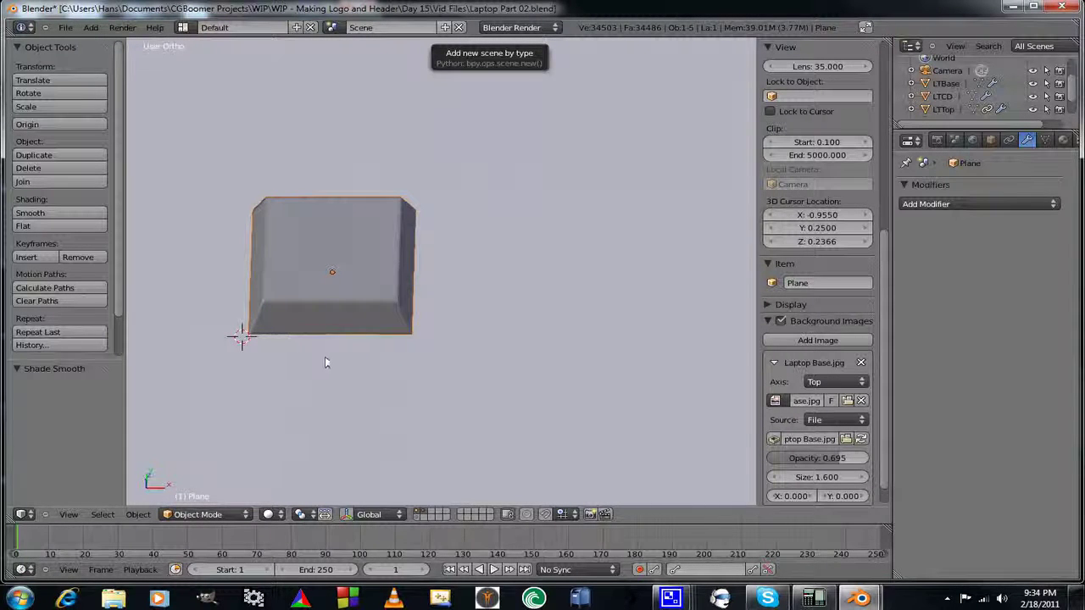
In Edit Mode, add two centred loop cuts that cross in the middle of the key's top face, one lengthwise and one crosswise.
key("Tab")
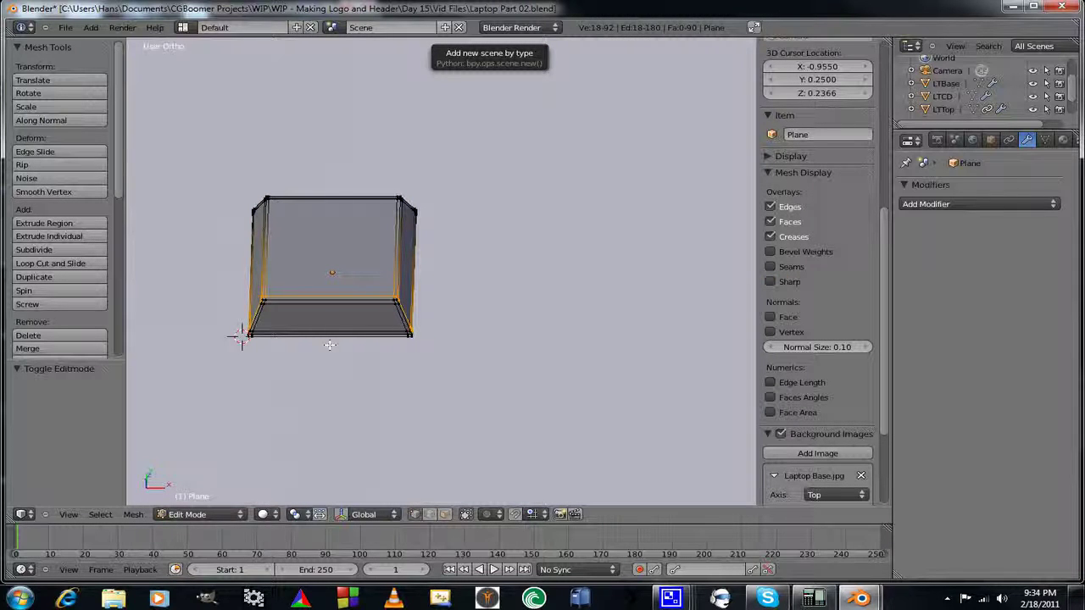
key("ctrl+r")
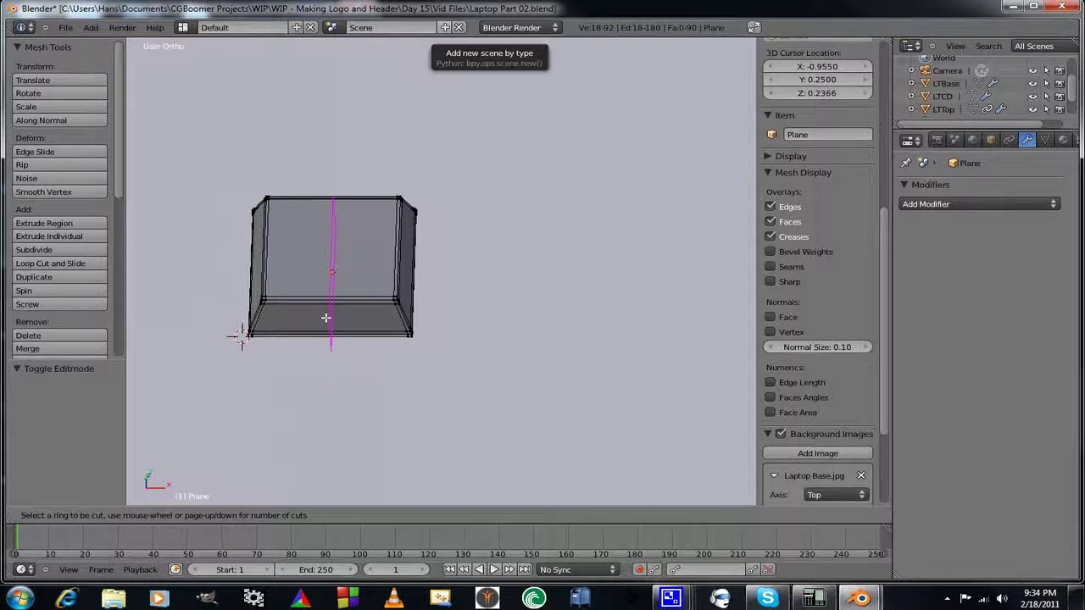
left_click(327, 317)
left_click(326, 318)
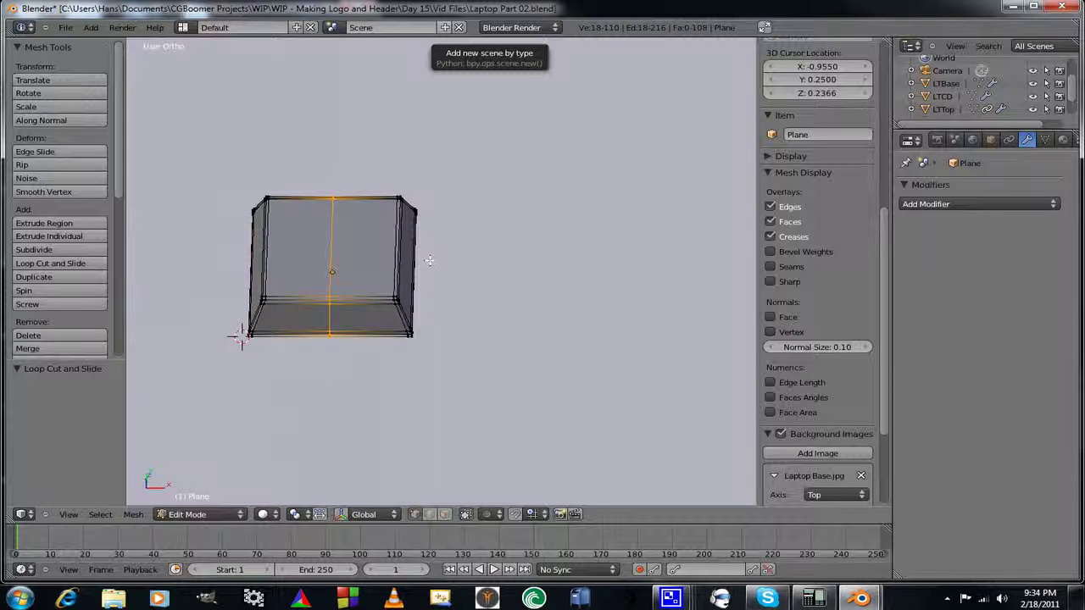
key("ctrl+r")
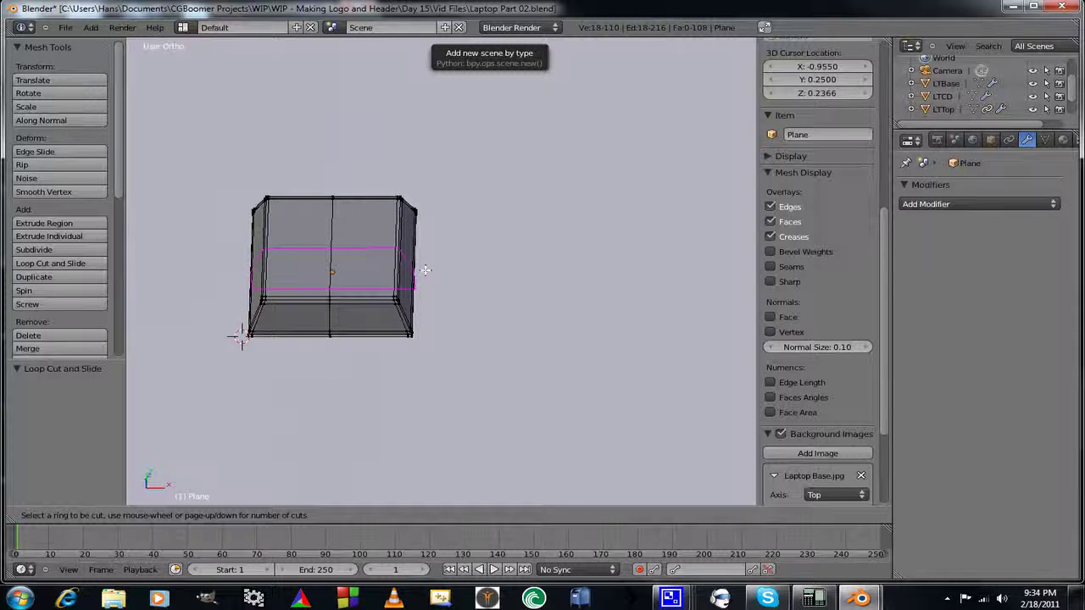
left_click(425, 270)
left_click(425, 270)
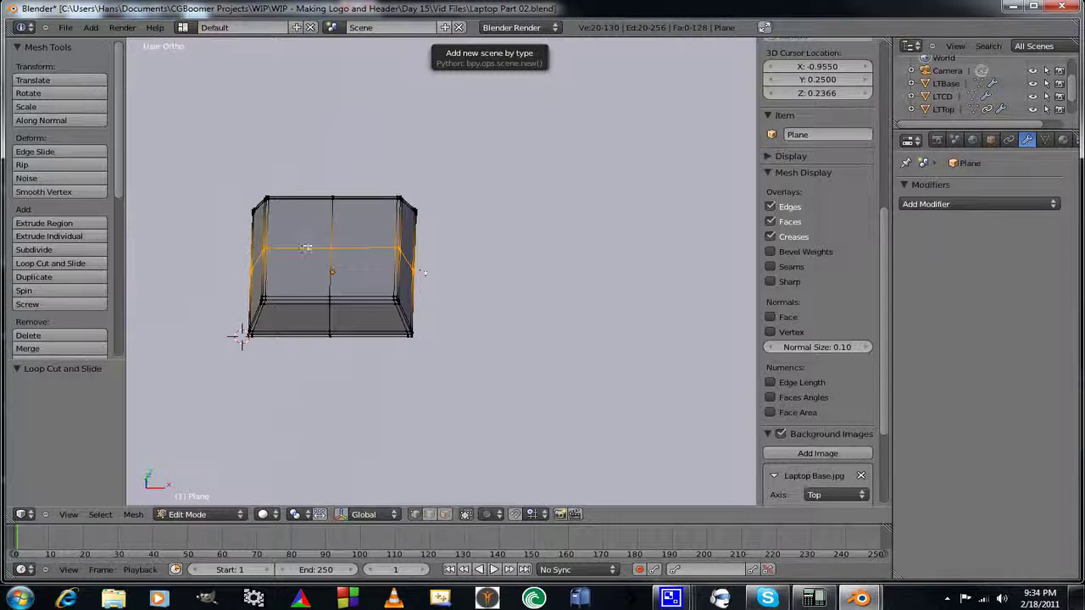
Select only the centre vertex of the key's top face, lower it about 0.013 along Z, and return to Object Mode.
key("a")
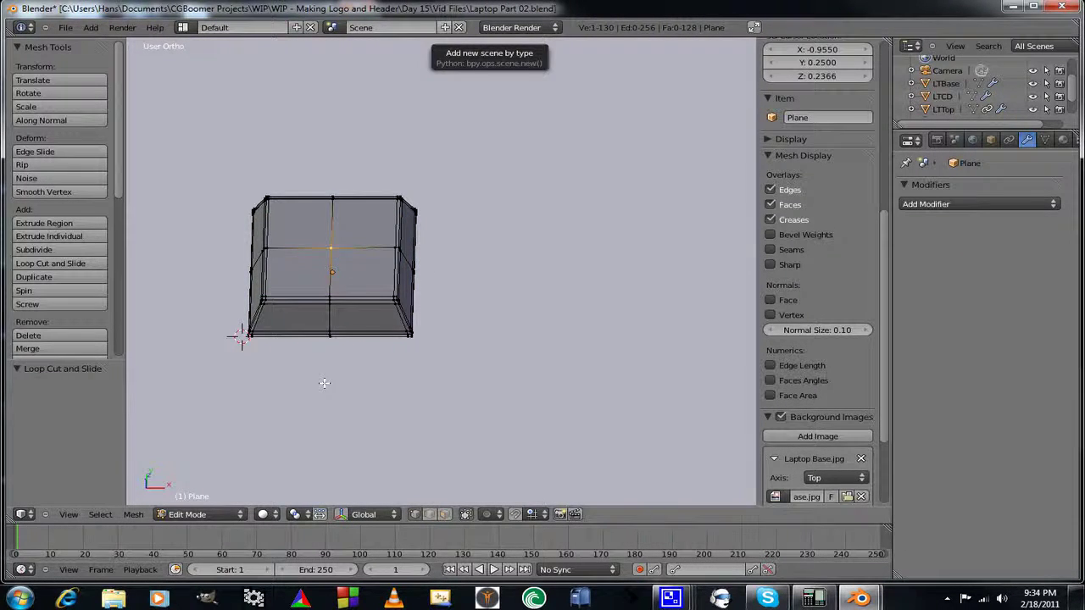
middle_click_drag(322, 380, 342, 279)
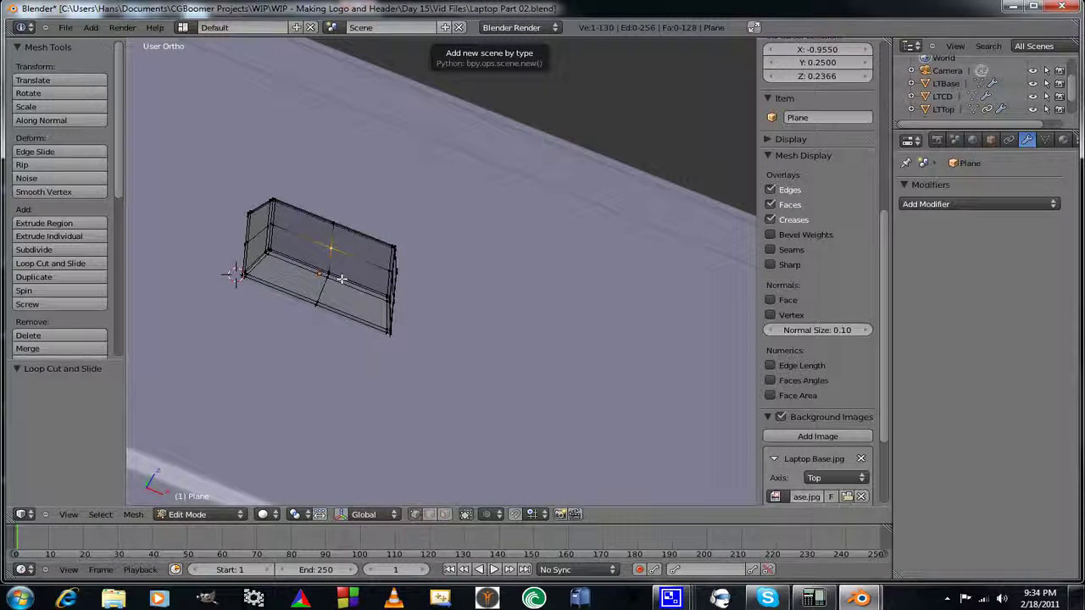
key("g")
key("z")
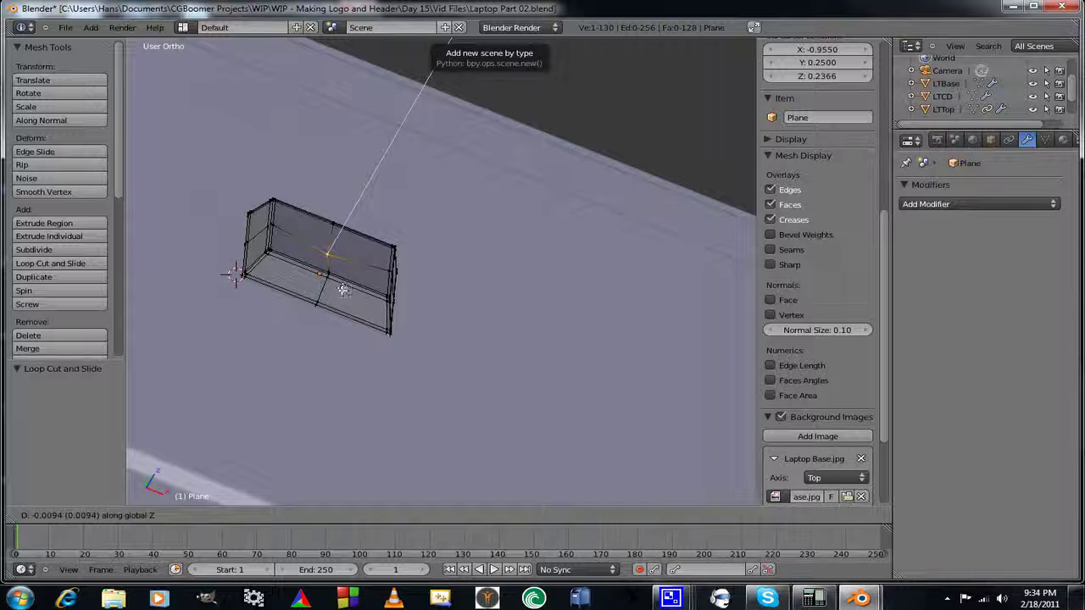
left_click(340, 291)
middle_click_drag(246, 330, 245, 388)
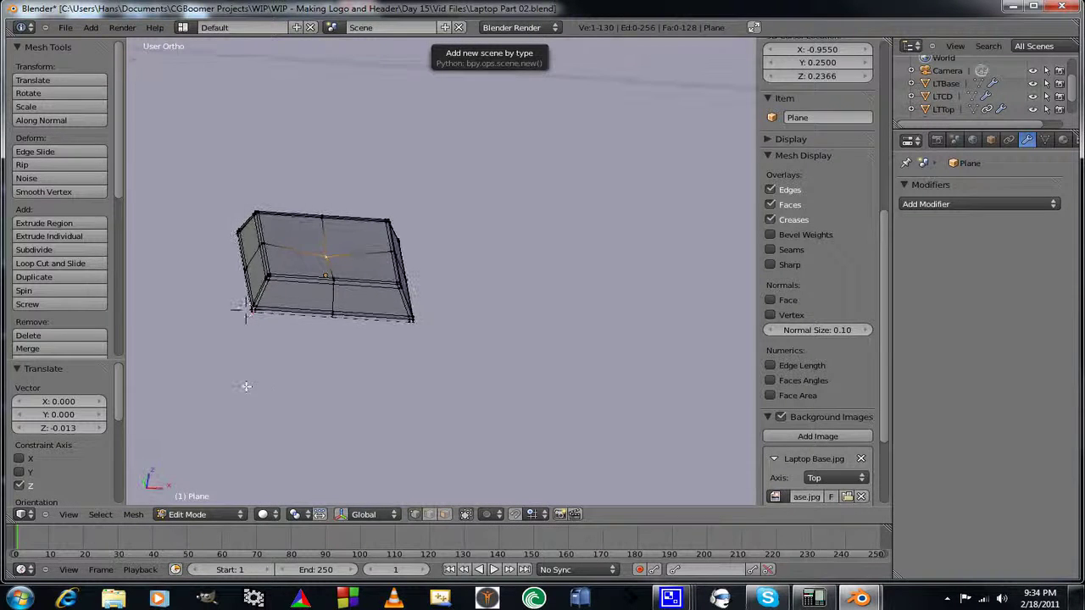
key("Tab")
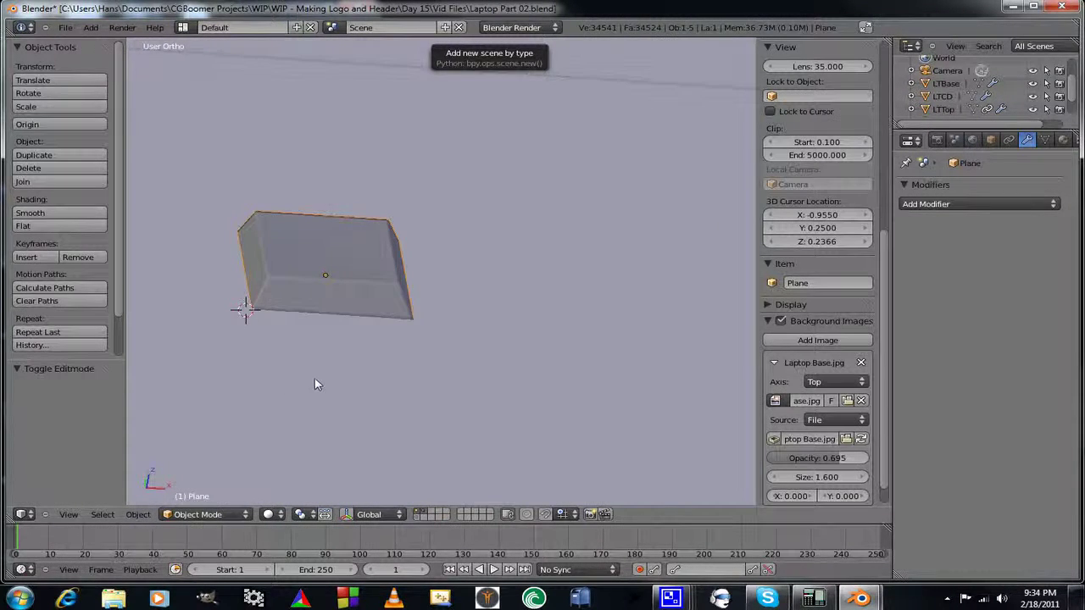
middle_click_drag(315, 384, 288, 421)
scroll(289, 394, "down", 4)
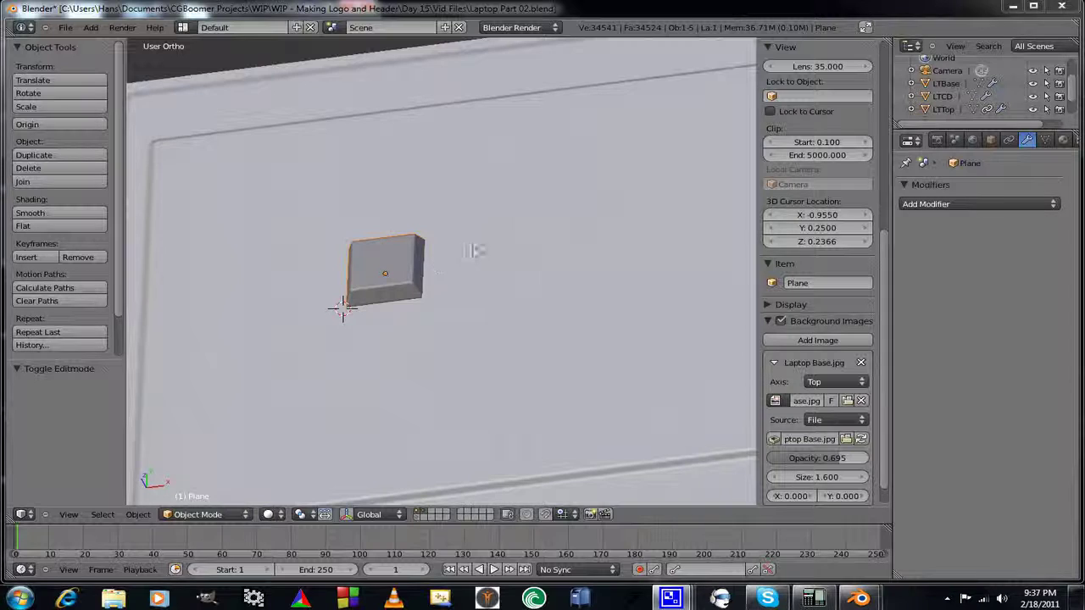
middle_click_drag(497, 230, 501, 300)
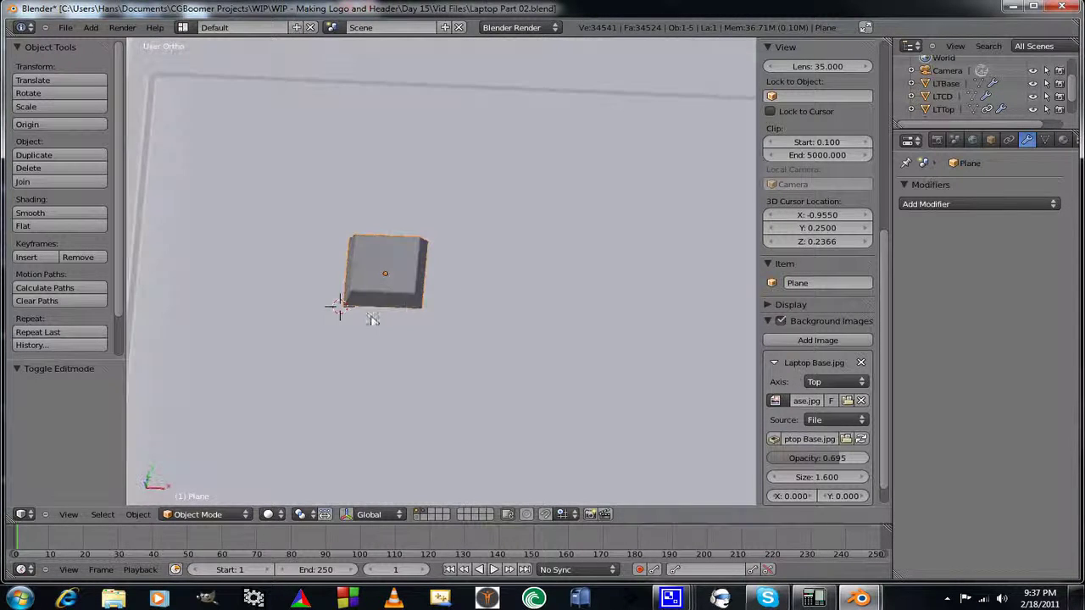
middle_click_drag(373, 319, 374, 380)
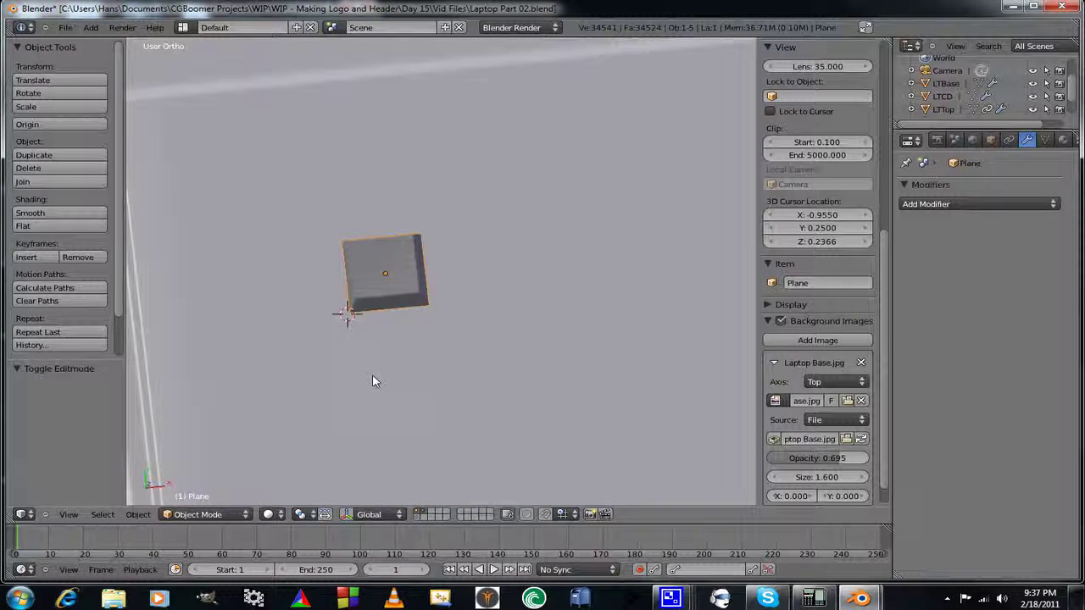
Display the model in wireframe from the top and move the key onto the reference image's Esc key, about -0.413 in X and 0.368 in Y.
key("KP_7")
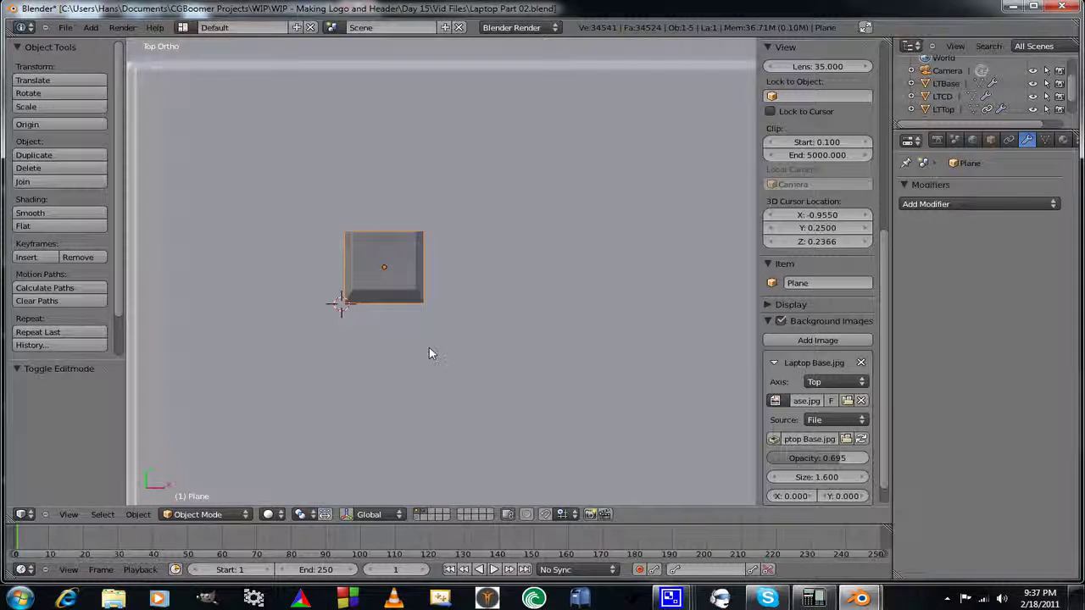
scroll(434, 348, "down", 3)
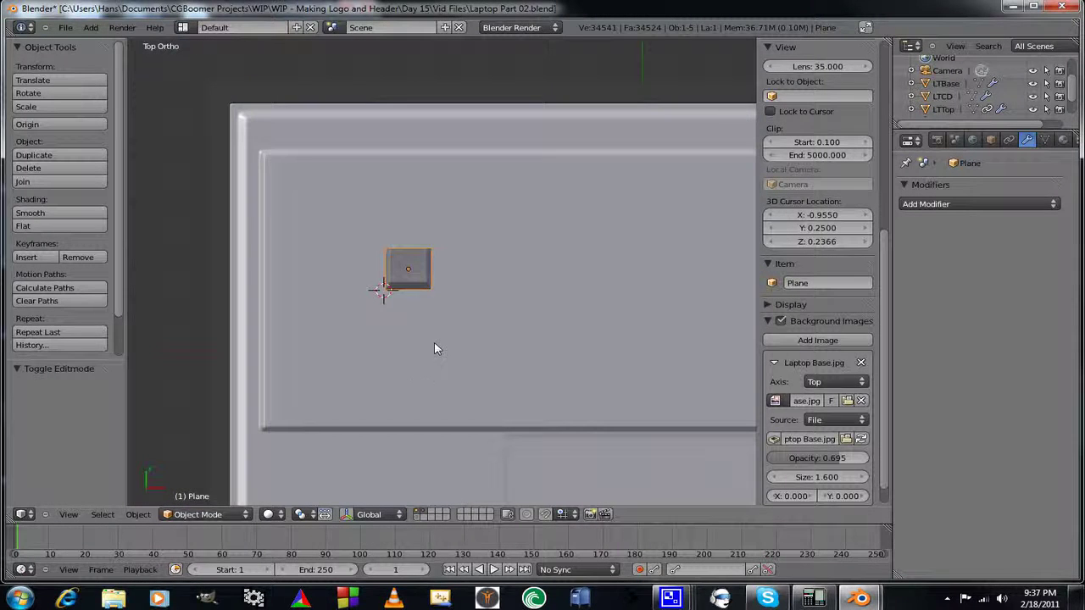
left_click(269, 515)
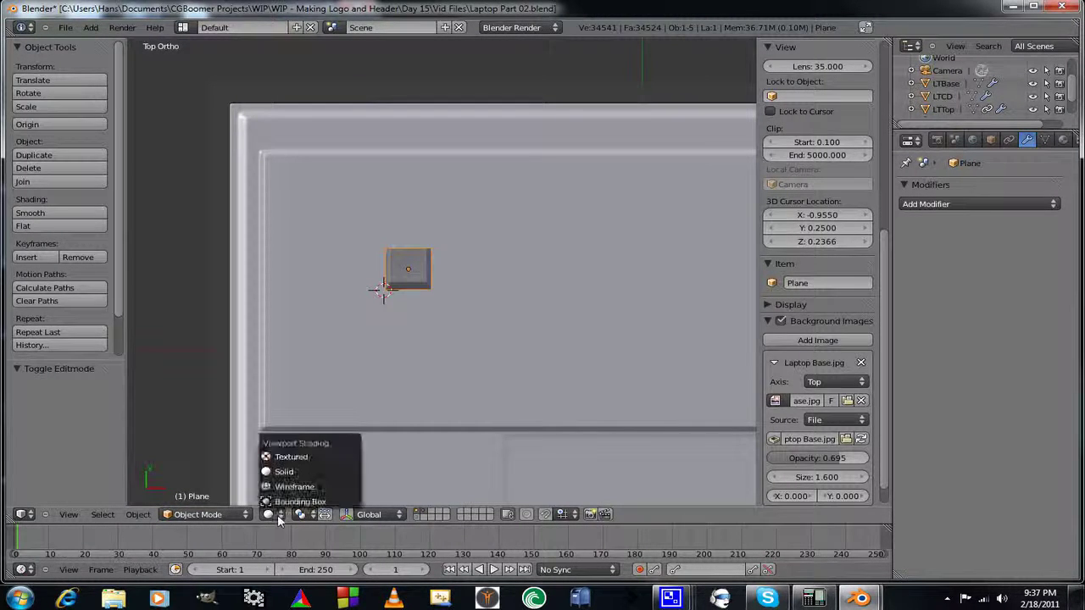
left_click(294, 486)
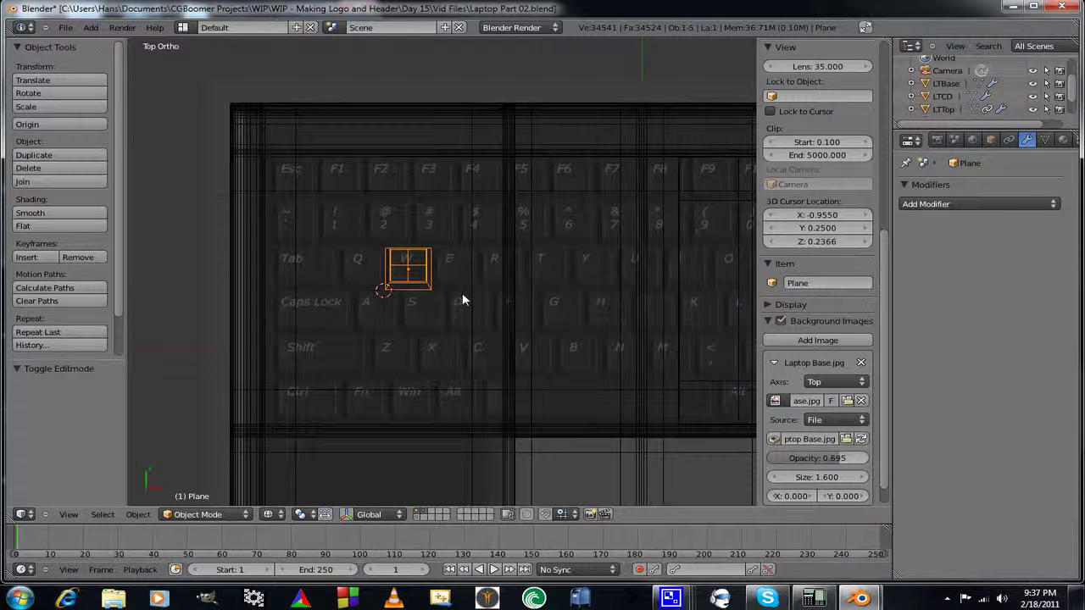
middle_click_drag(462, 312, 455, 382, "shift")
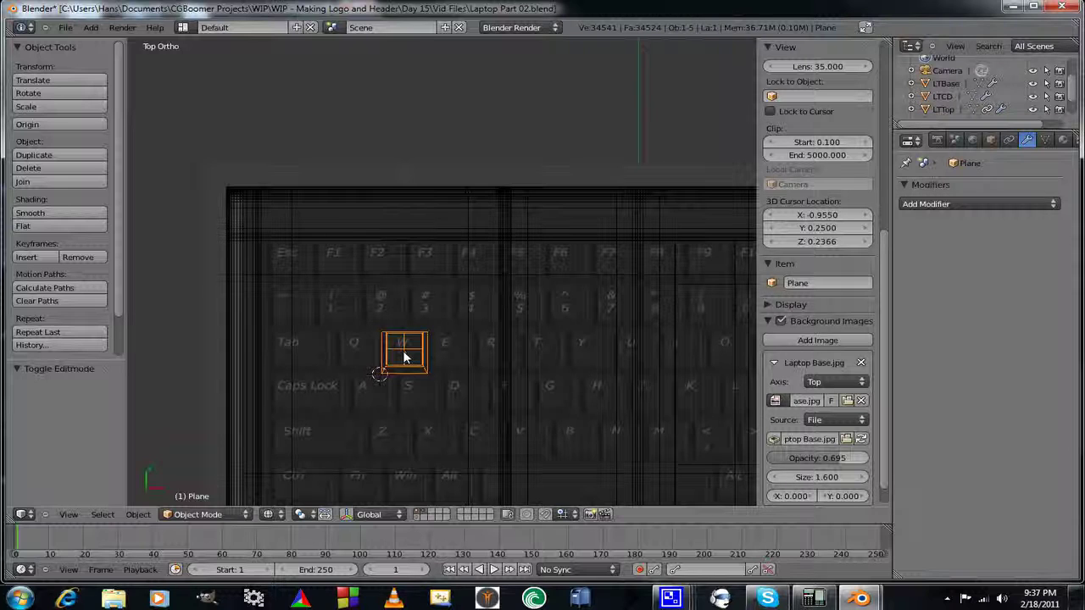
key("g")
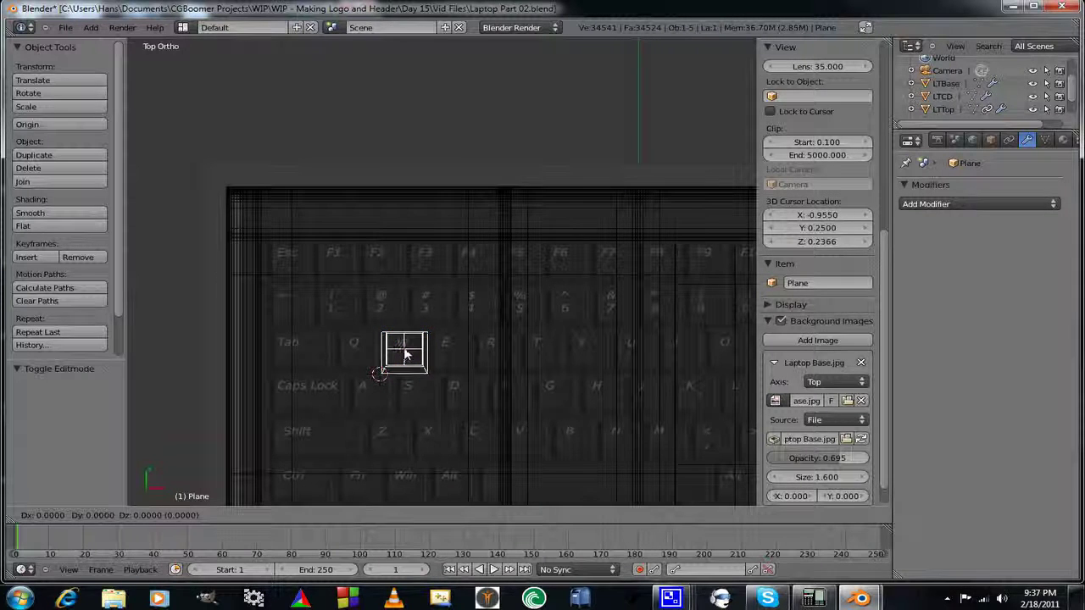
left_click(293, 267)
Fine-tune the key's position over the Esc key, moving it about -0.007 along X and -0.002 along Y.
scroll(339, 329, "up", 4)
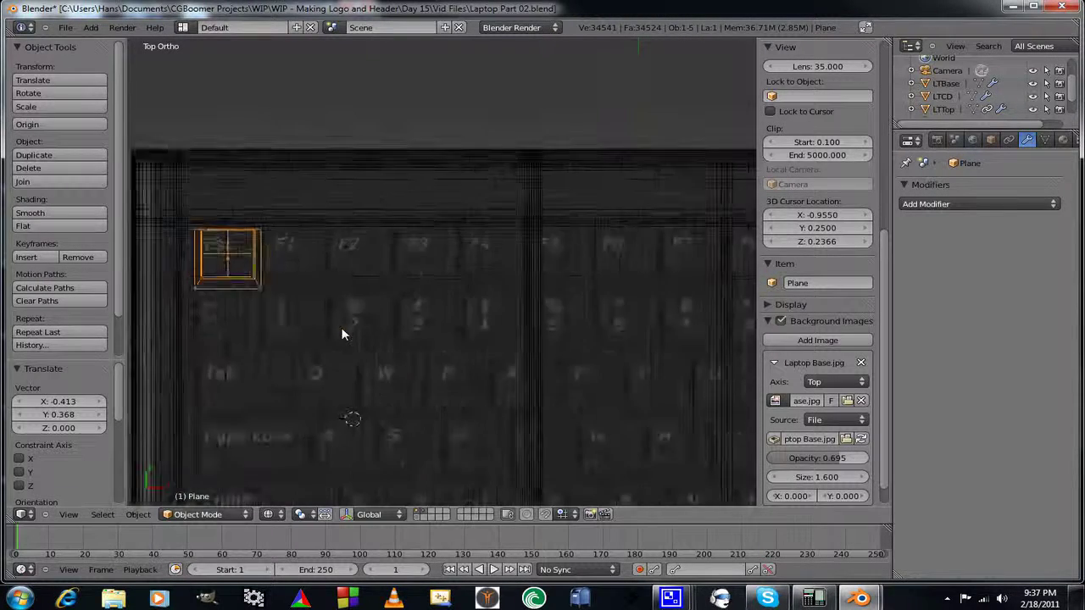
middle_click_drag(262, 283, 499, 319, "shift")
scroll(467, 303, "up", 2)
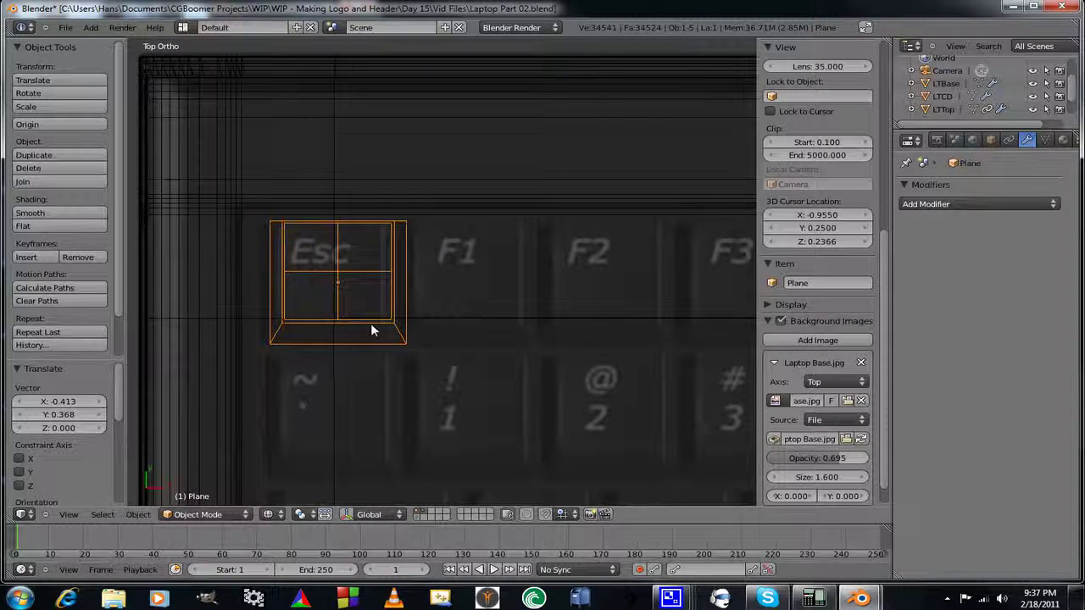
key("g")
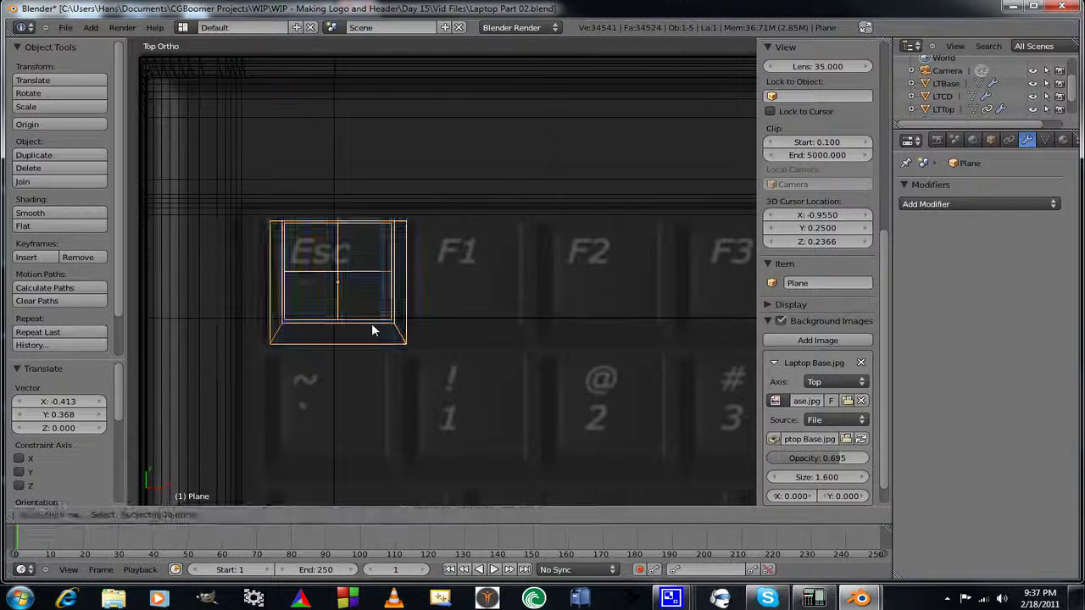
key("x")
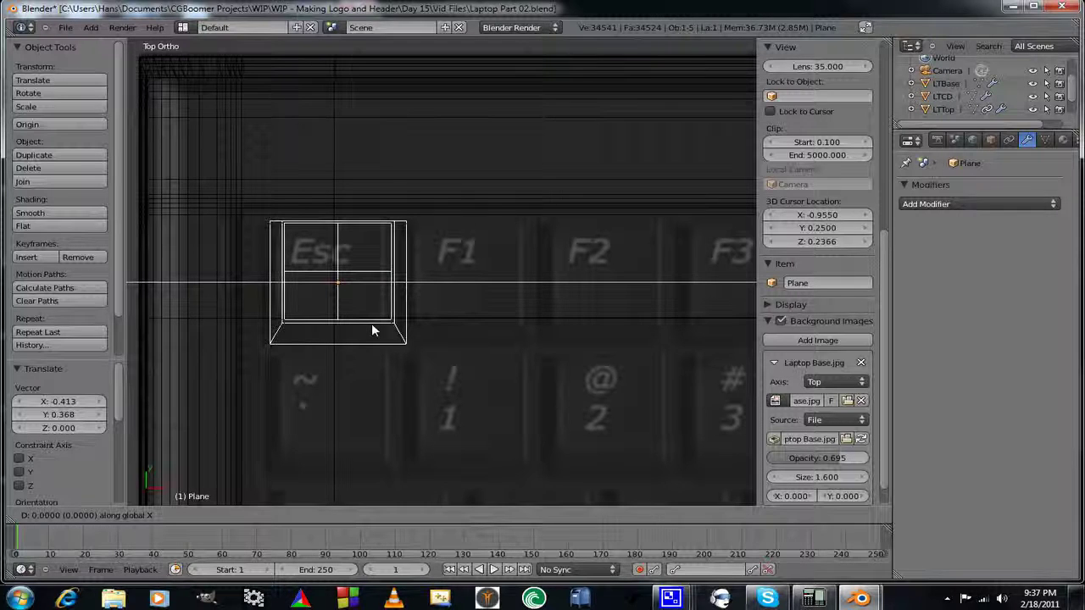
left_click(322, 322)
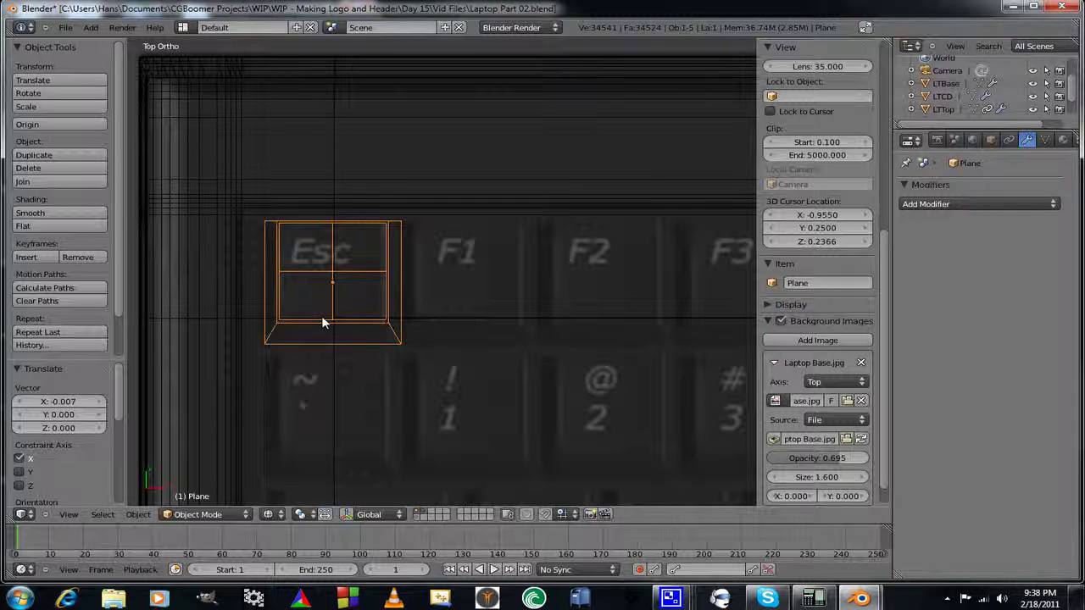
key("g")
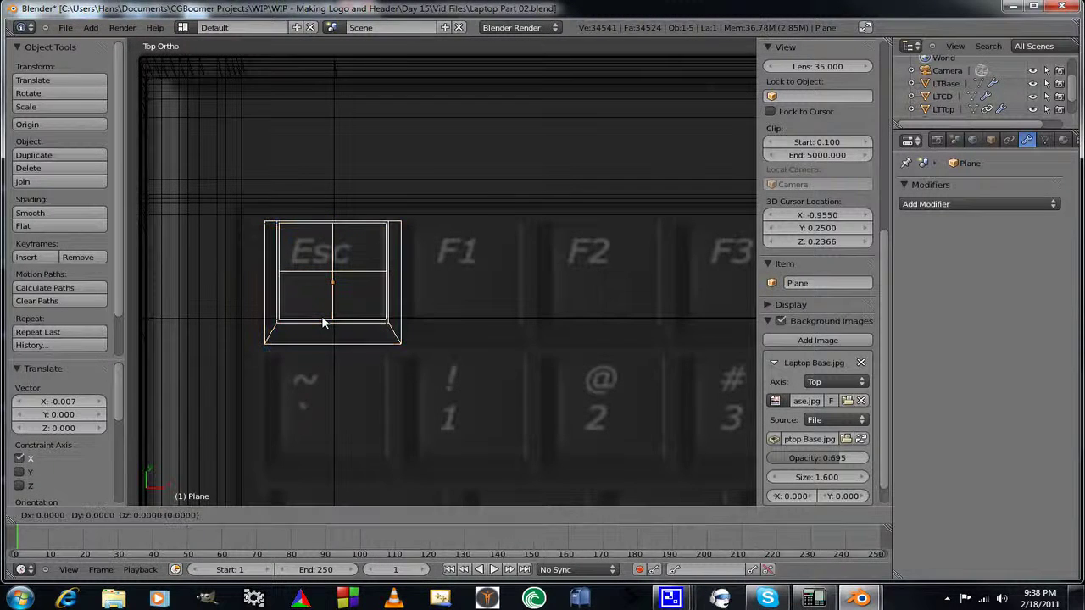
key("y")
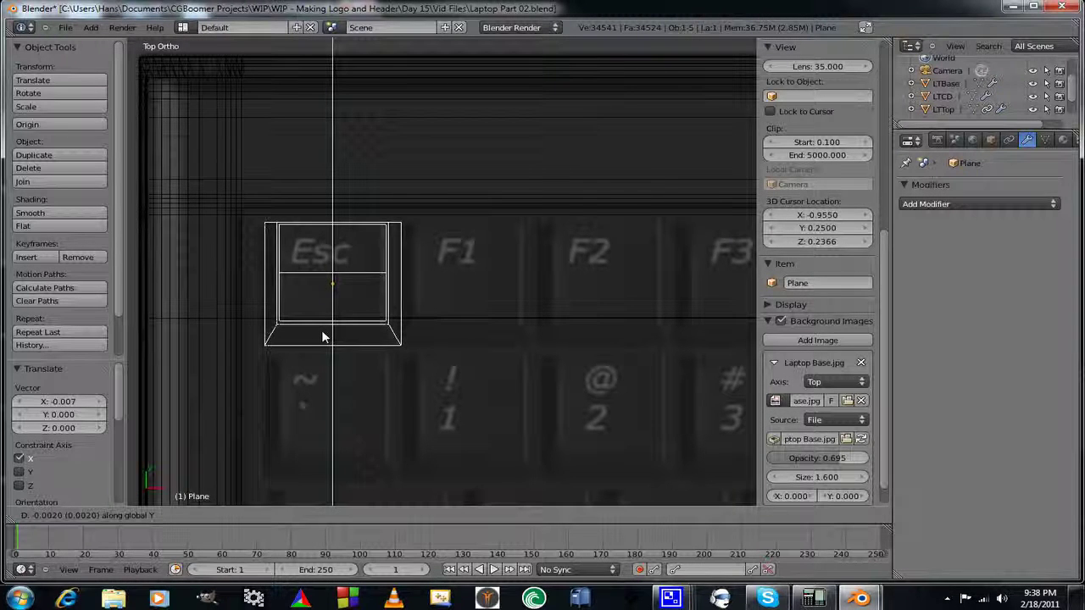
left_click(322, 337)
Try an Array modifier on the Esc key for duplicating it across the keyboard's top row.
scroll(411, 358, "down", 4)
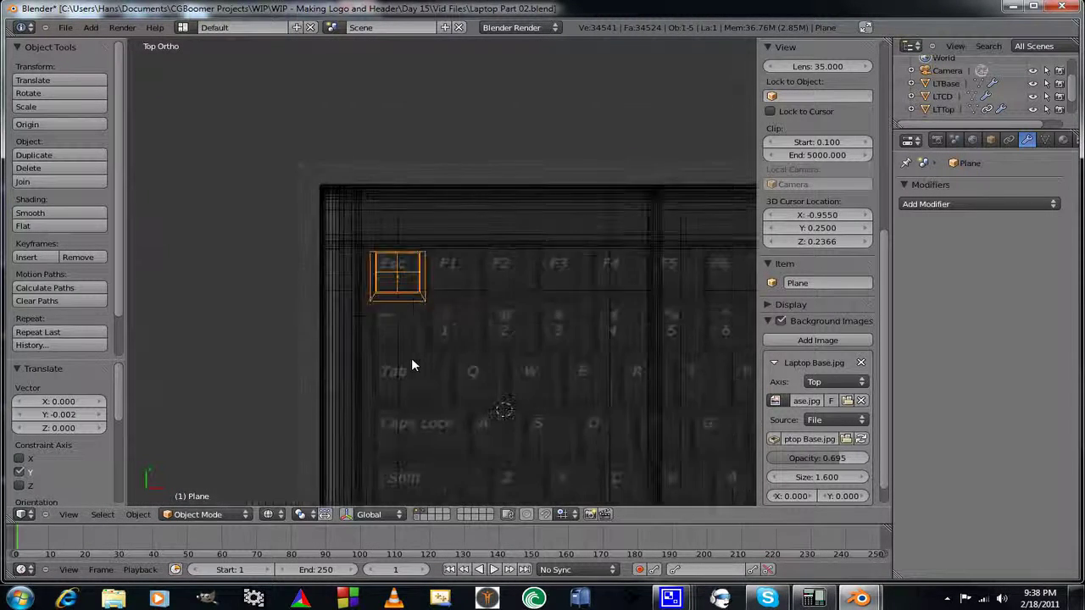
scroll(446, 318, "down", 5)
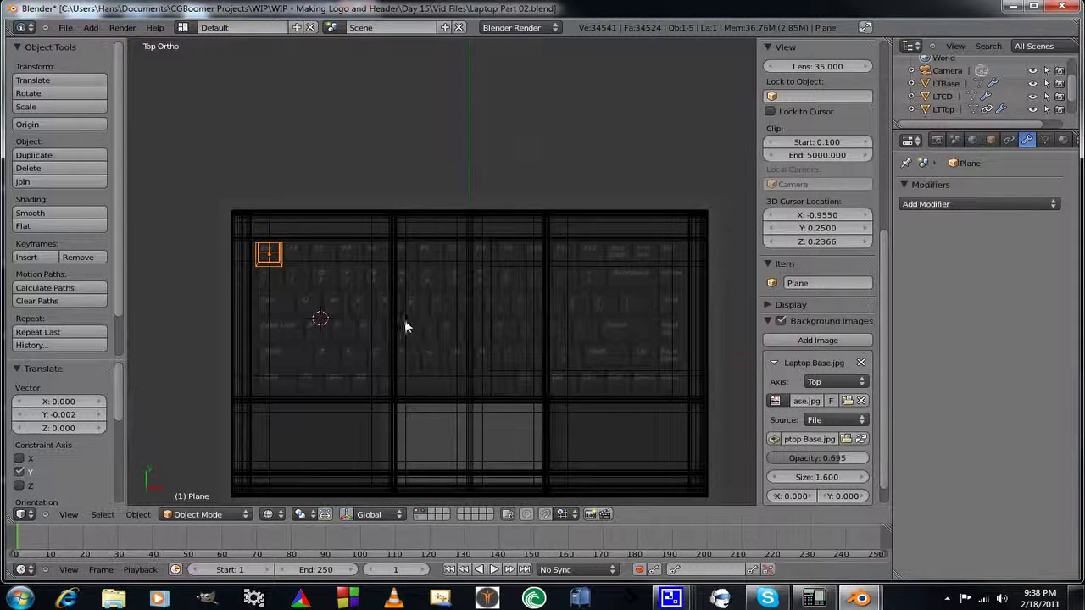
scroll(404, 322, "up", 2)
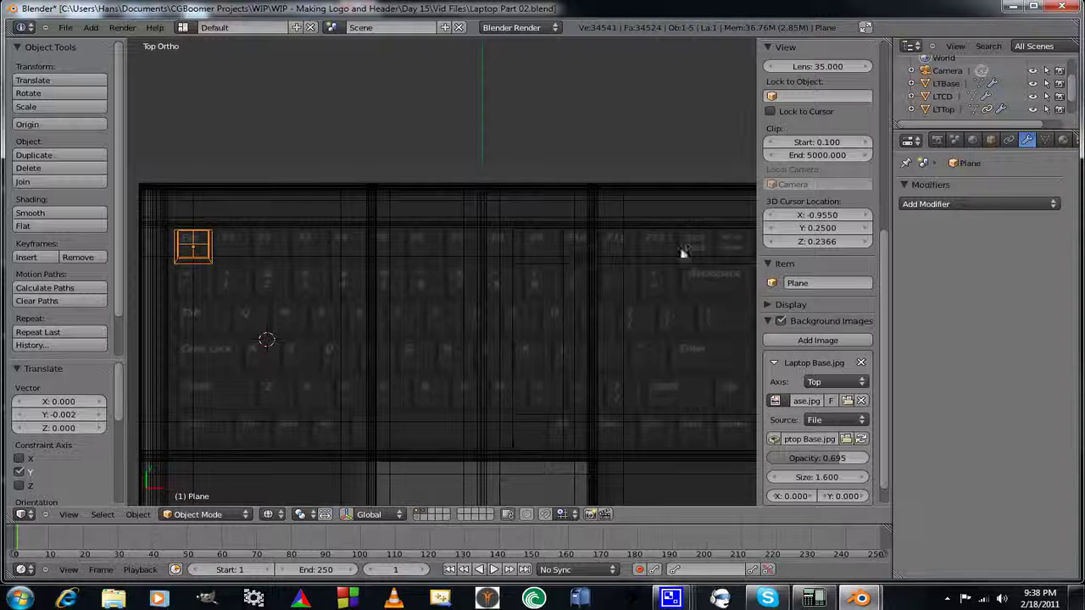
scroll(593, 274, "down", 1)
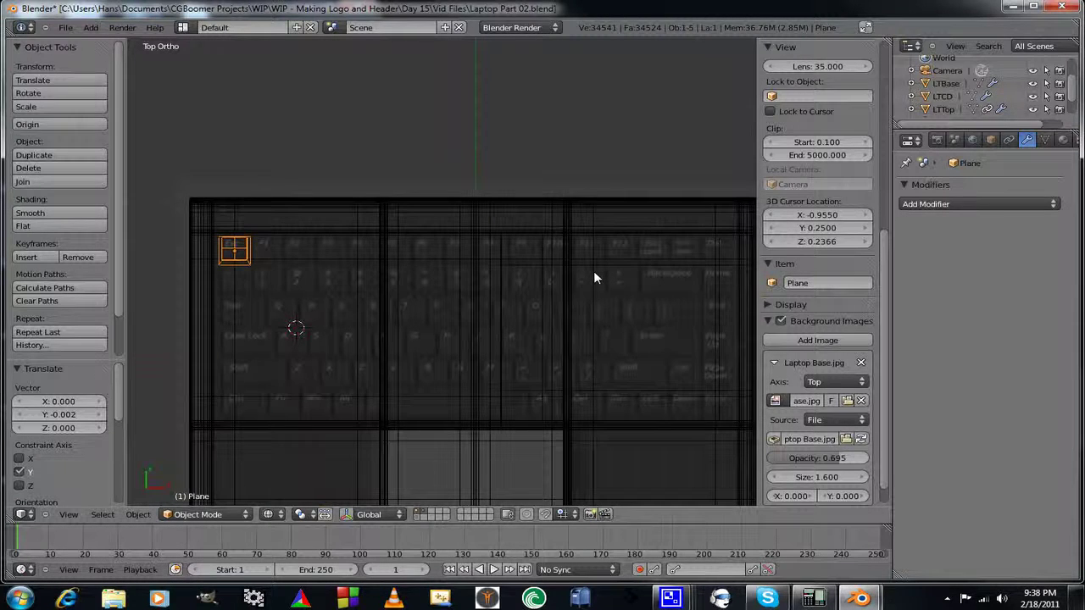
middle_click_drag(593, 271, 574, 274, "shift")
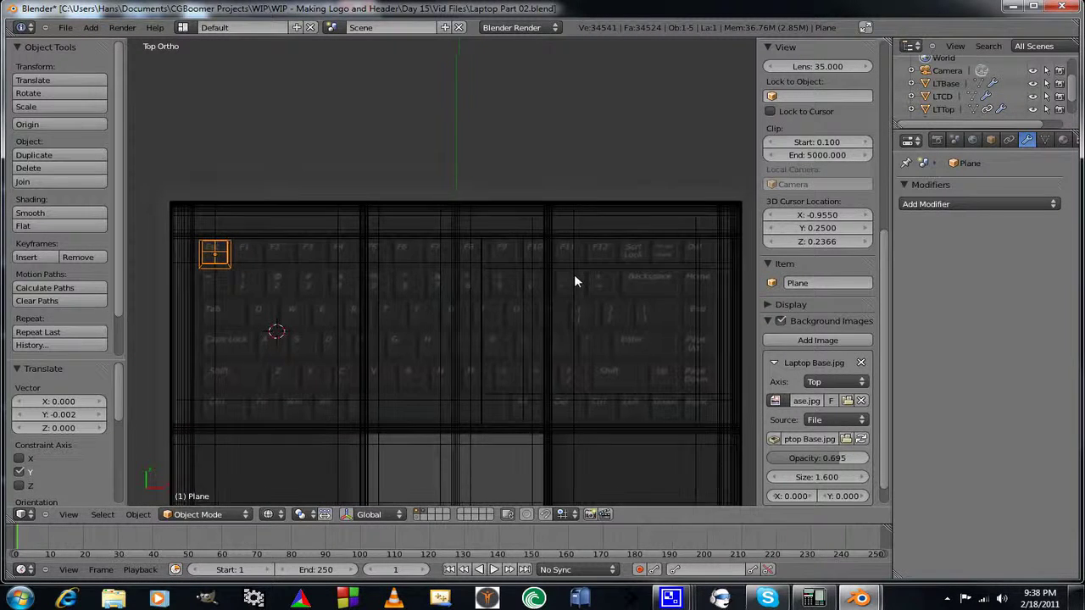
left_click(939, 204)
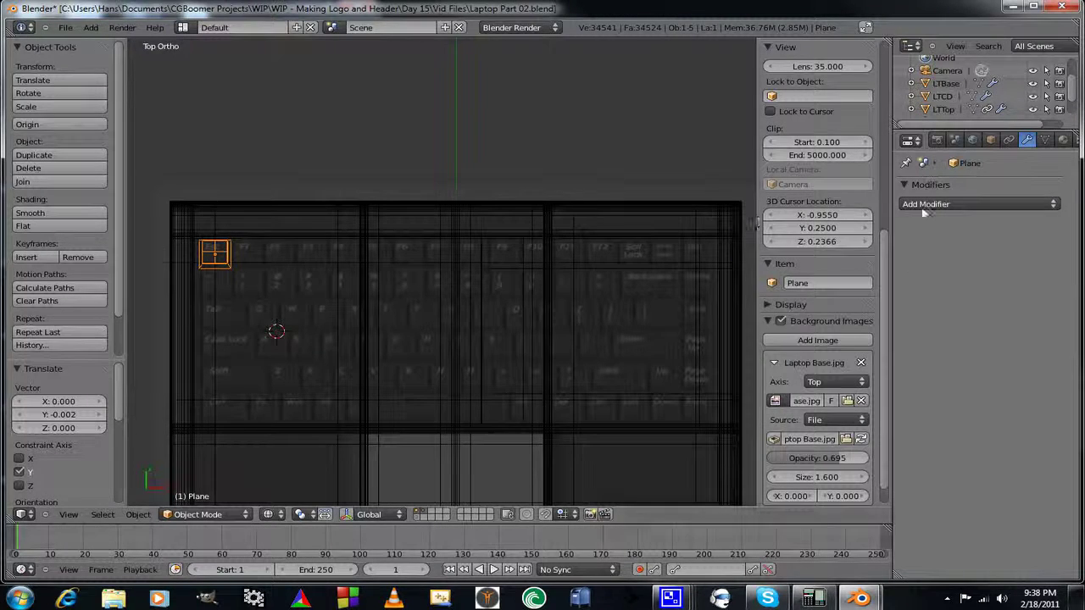
left_click(922, 204)
left_click(930, 206)
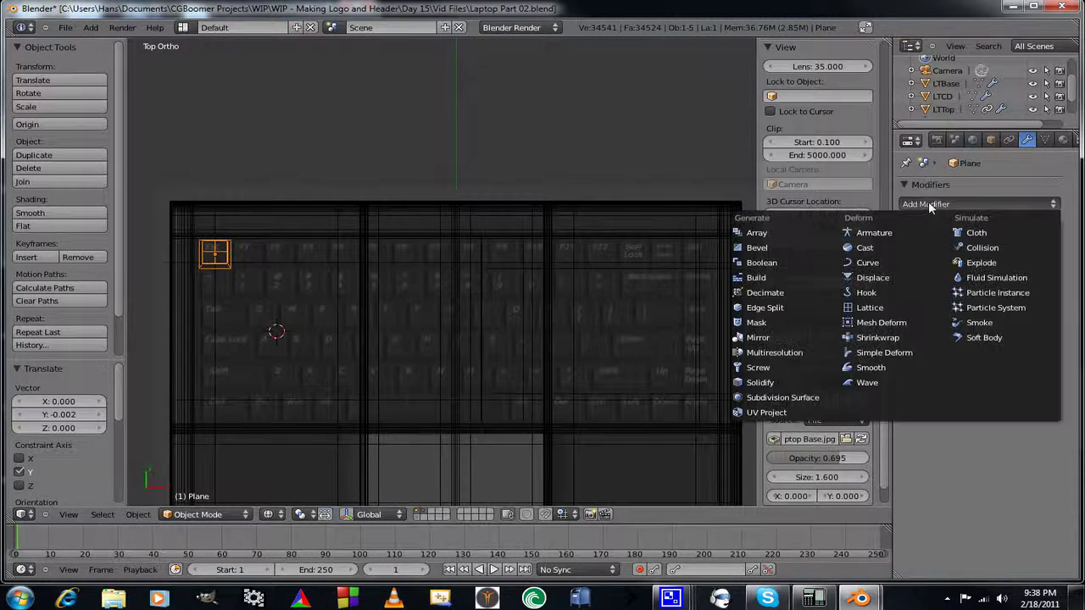
left_click(941, 206)
left_click(750, 232)
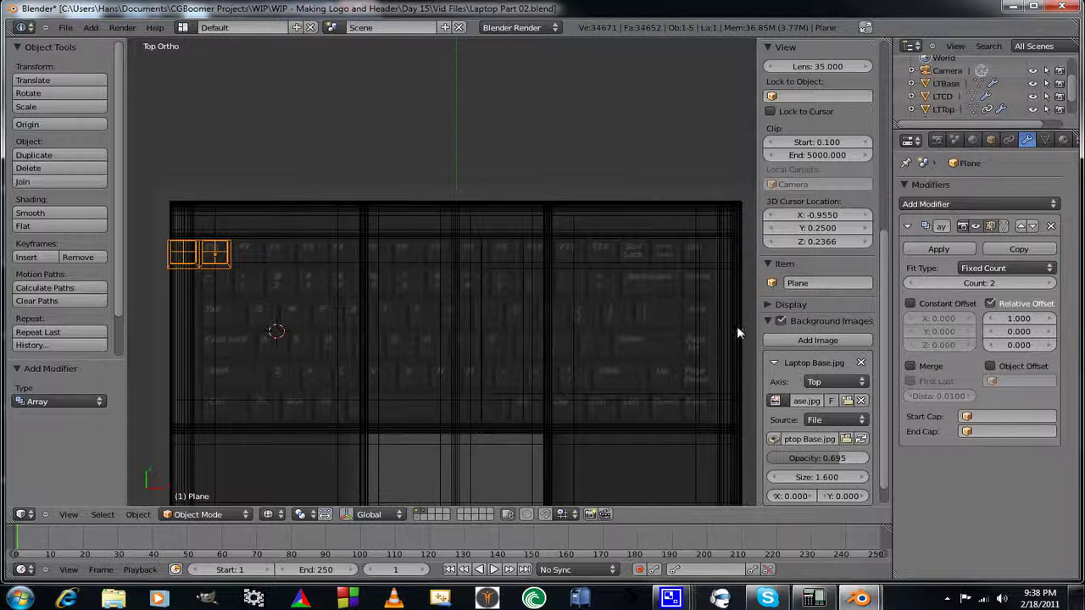
scroll(423, 341, "up", 1)
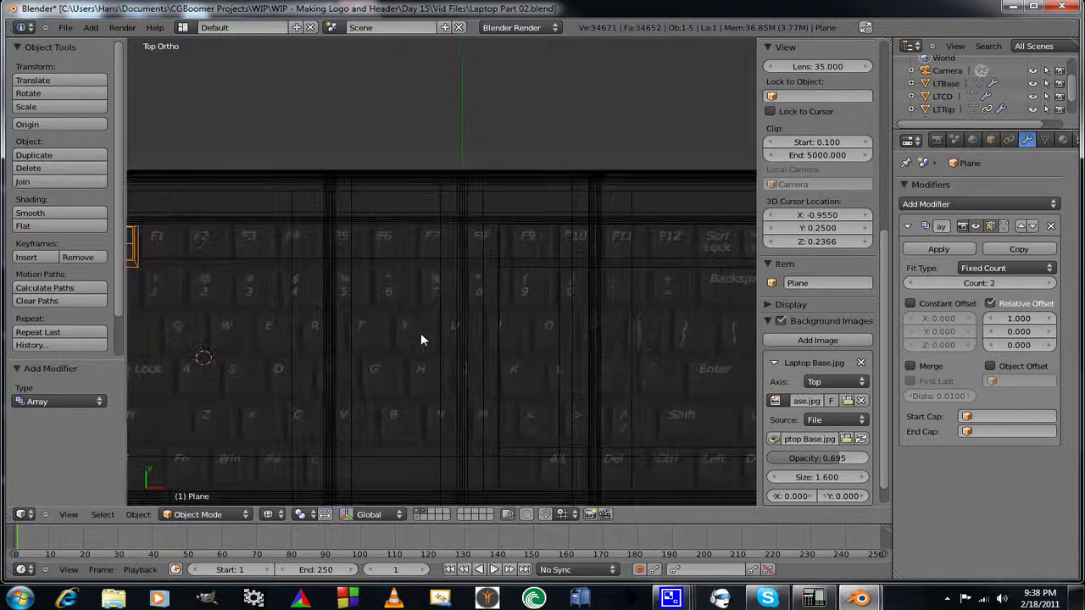
scroll(422, 341, "down", 2)
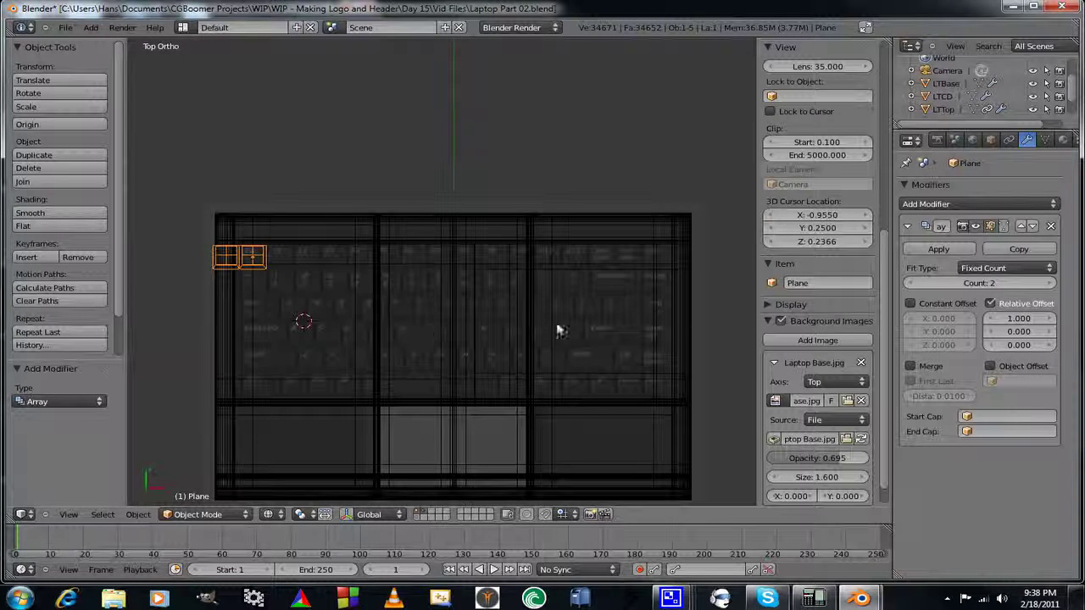
Try a count of 3 in the key's array, reduce it to 1, and remove the Array modifier.
left_click(1051, 284)
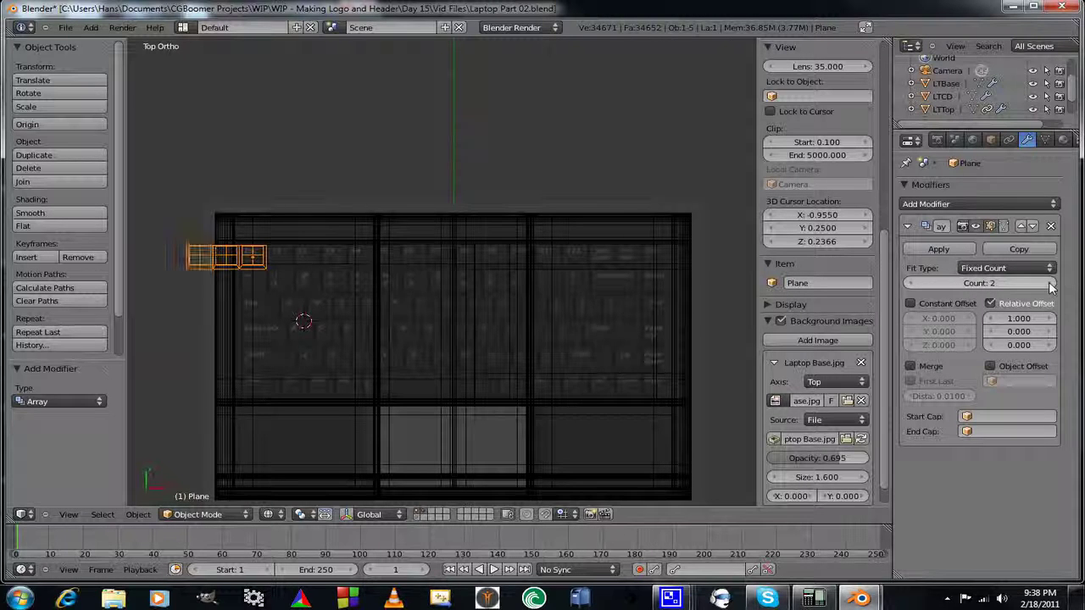
left_click(911, 284)
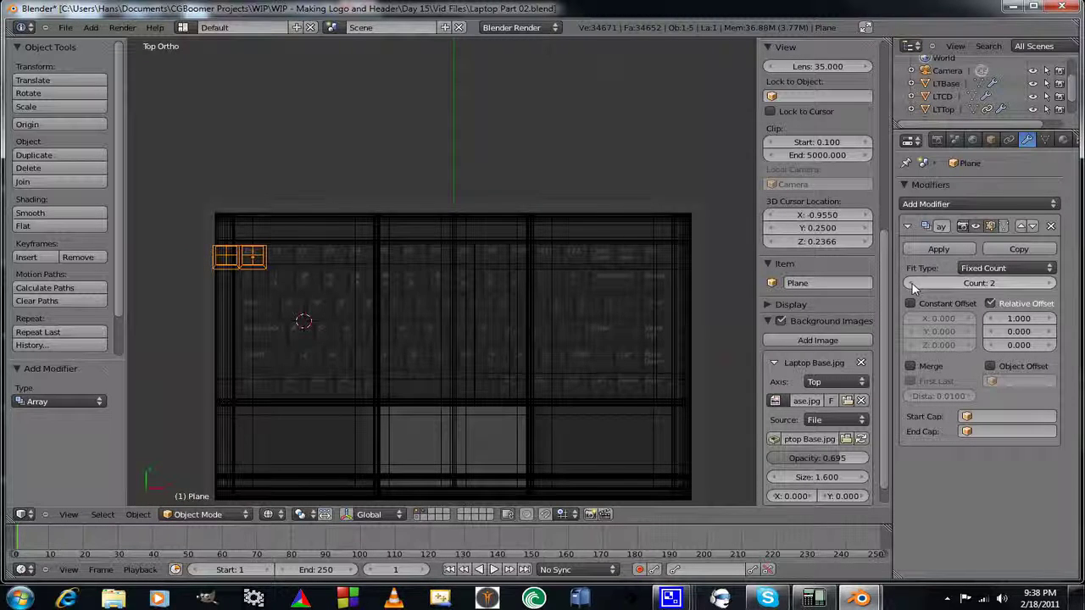
left_click(910, 285)
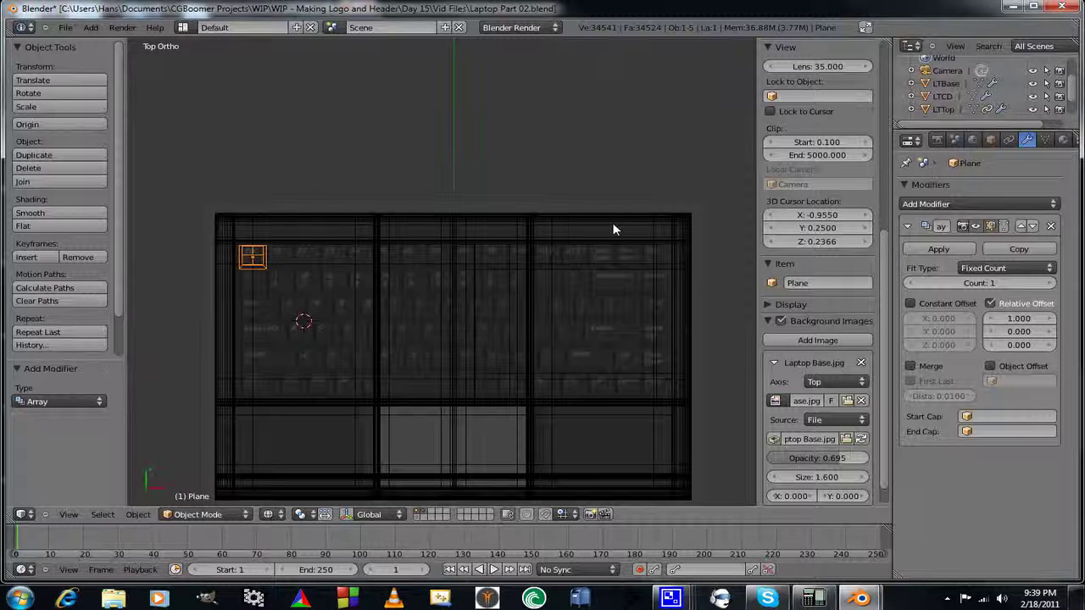
key("Tab")
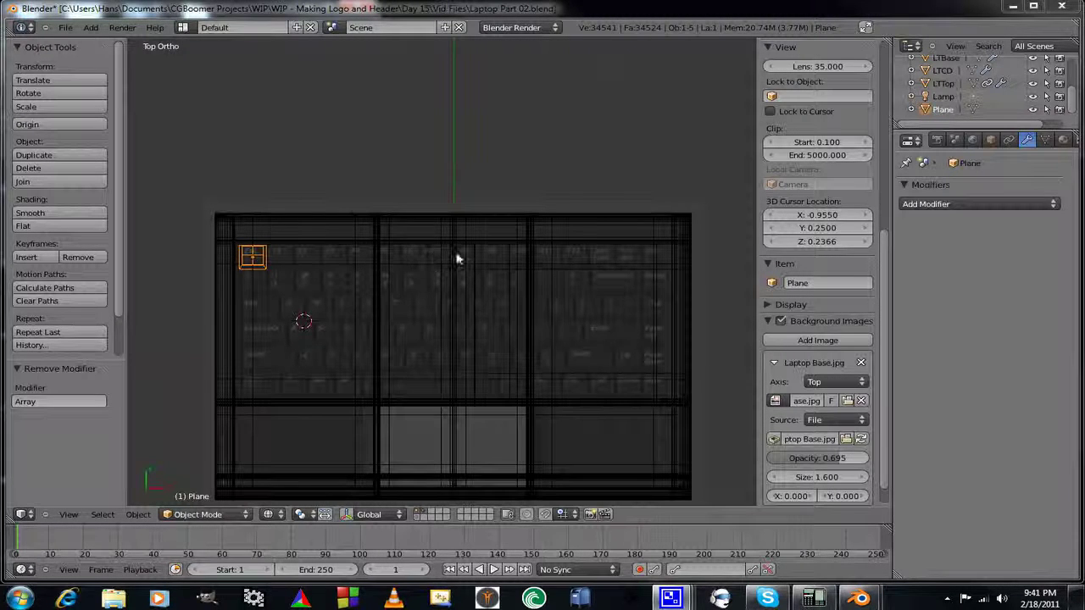
Add an Array modifier to the key and set its relative X offset to -1.
left_click(970, 202)
left_click(778, 234)
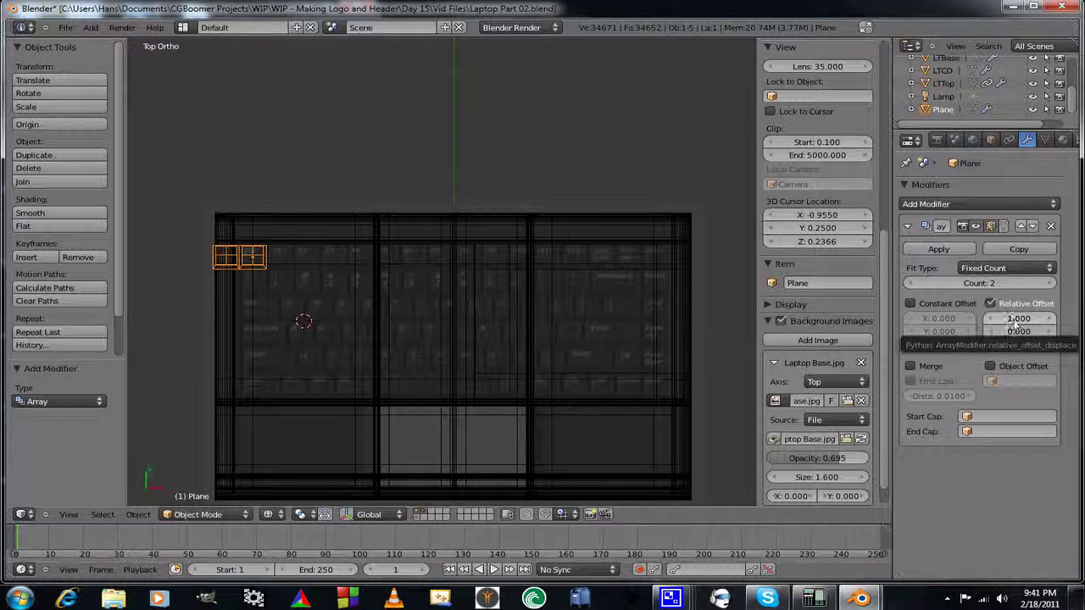
left_click(1015, 320)
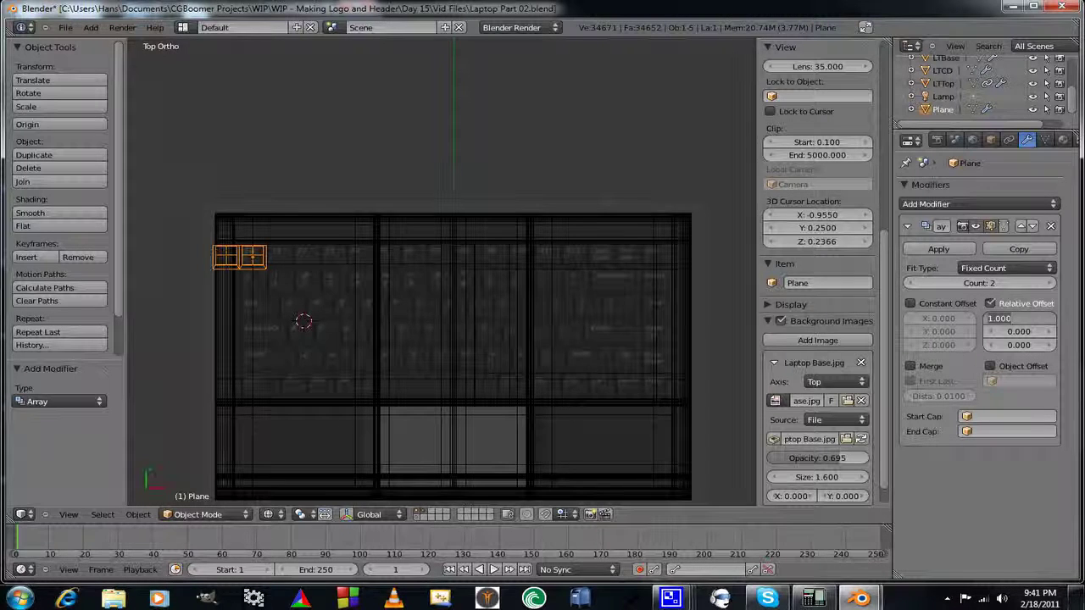
key("BackSpace")
type("-1")
key("Return")
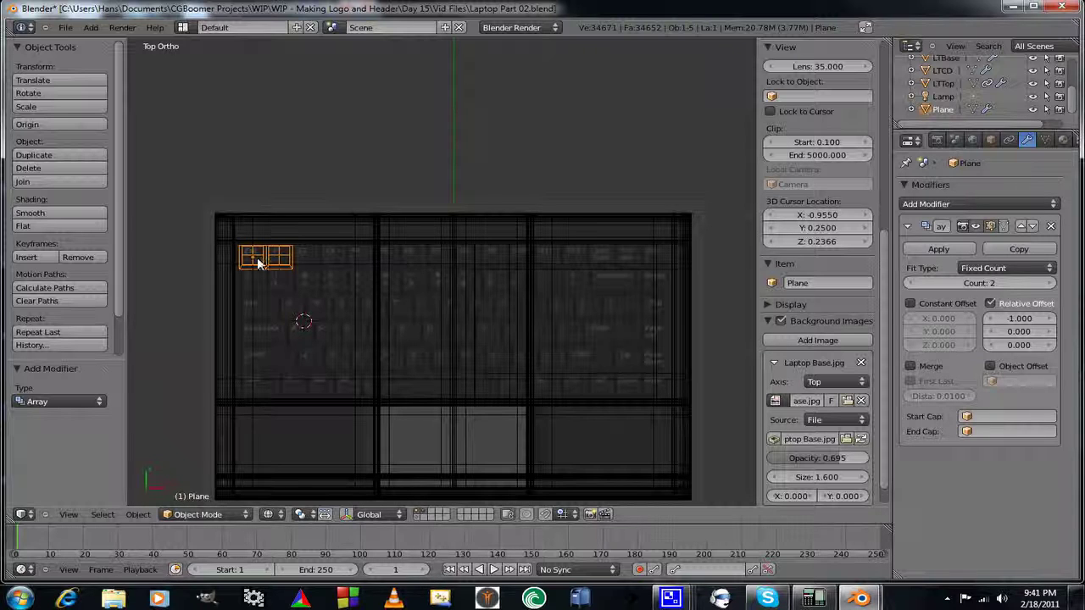
Try an array count of 16 for the key across the keyboard's top row.
scroll(329, 292, "up", 1)
scroll(328, 286, "up", 2)
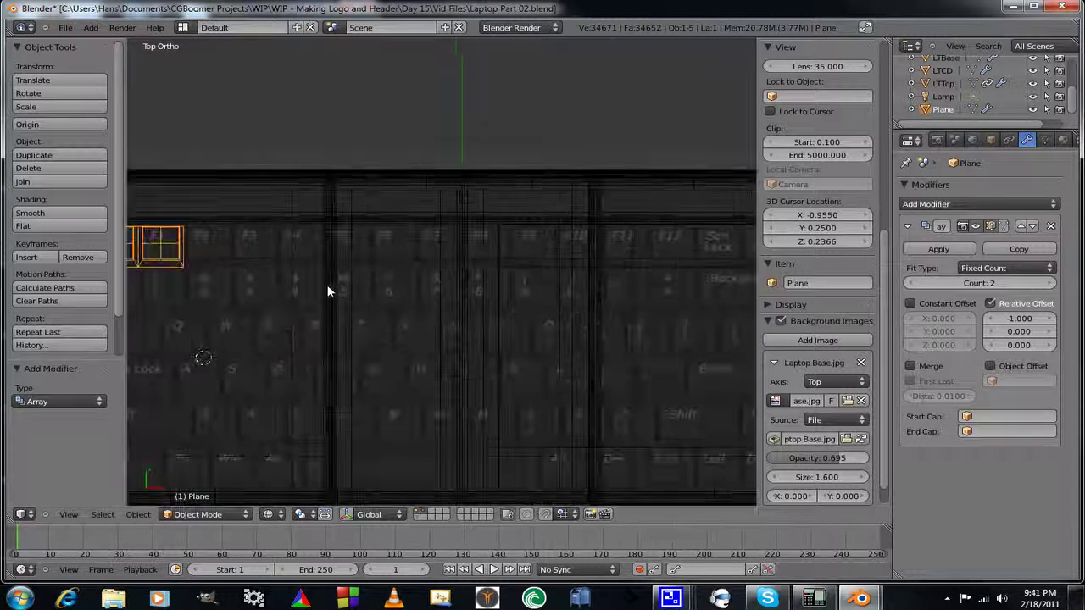
middle_click_drag(327, 285, 388, 297, "shift")
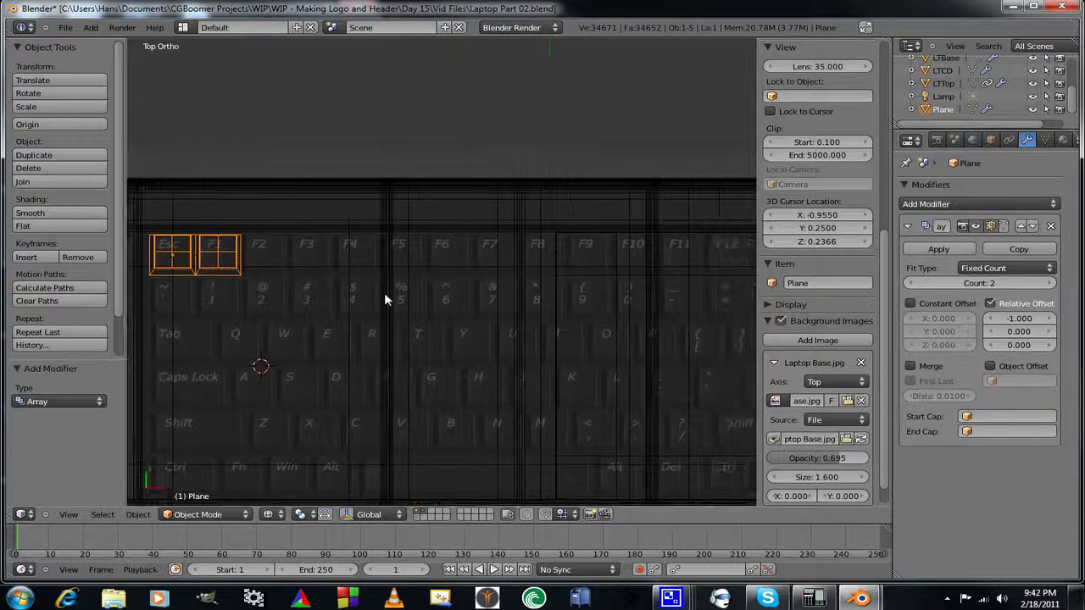
scroll(388, 298, "down", 3)
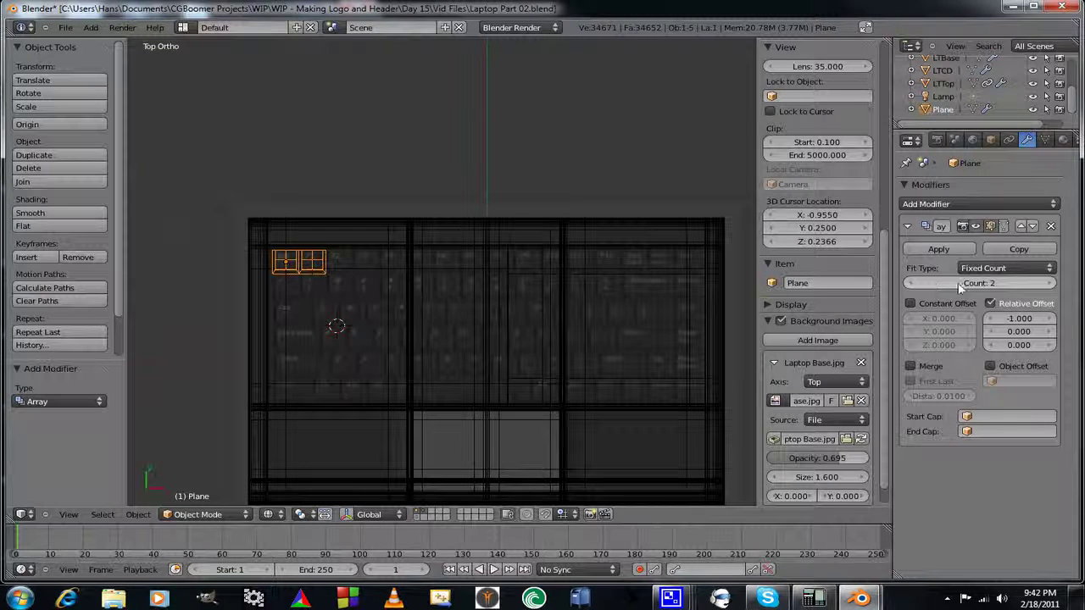
left_click(998, 285)
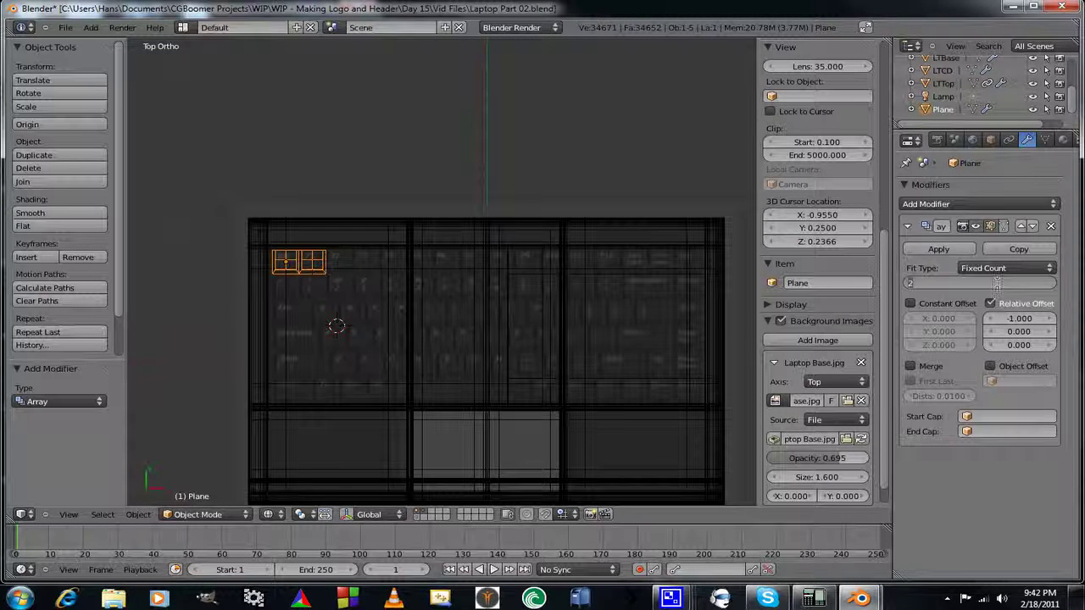
type("16")
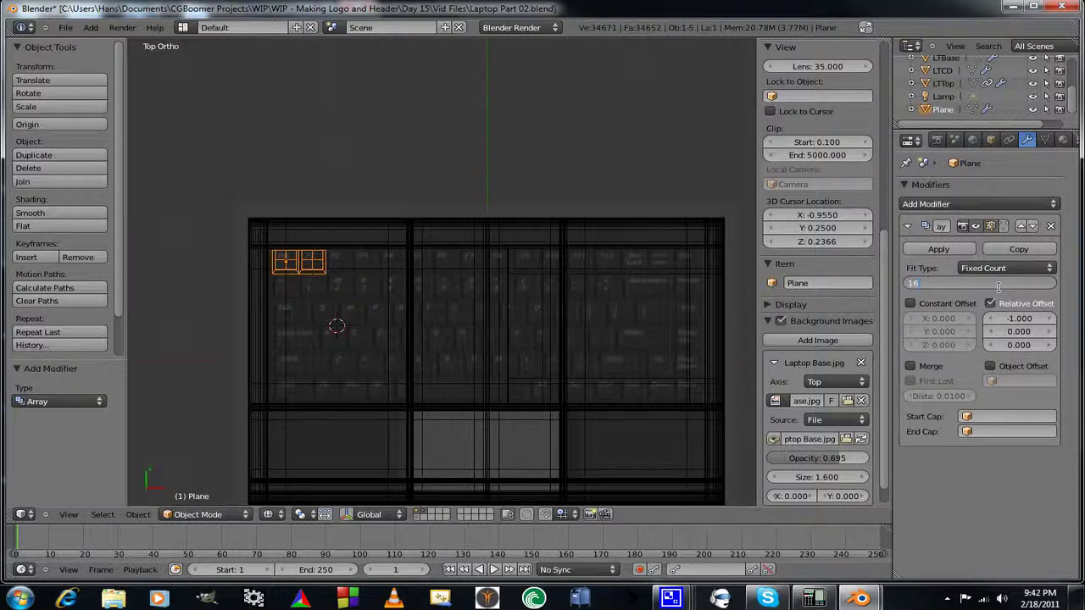
key("Return")
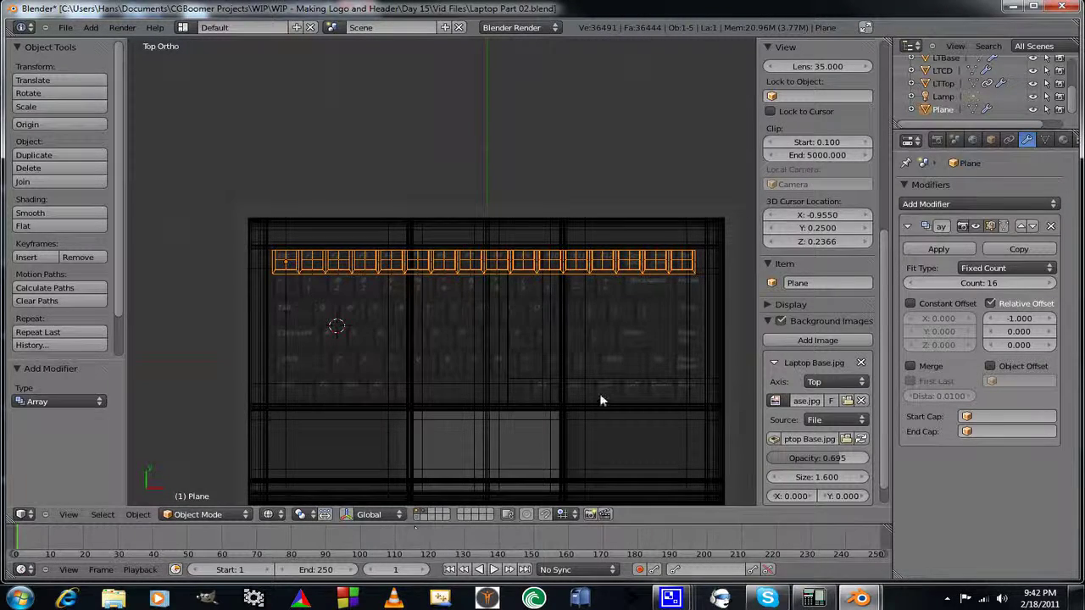
Try a relative X offset of -1.01 in the array to match the key copies to the reference spacing.
scroll(598, 390, "up", 3)
scroll(282, 399, "up", 4)
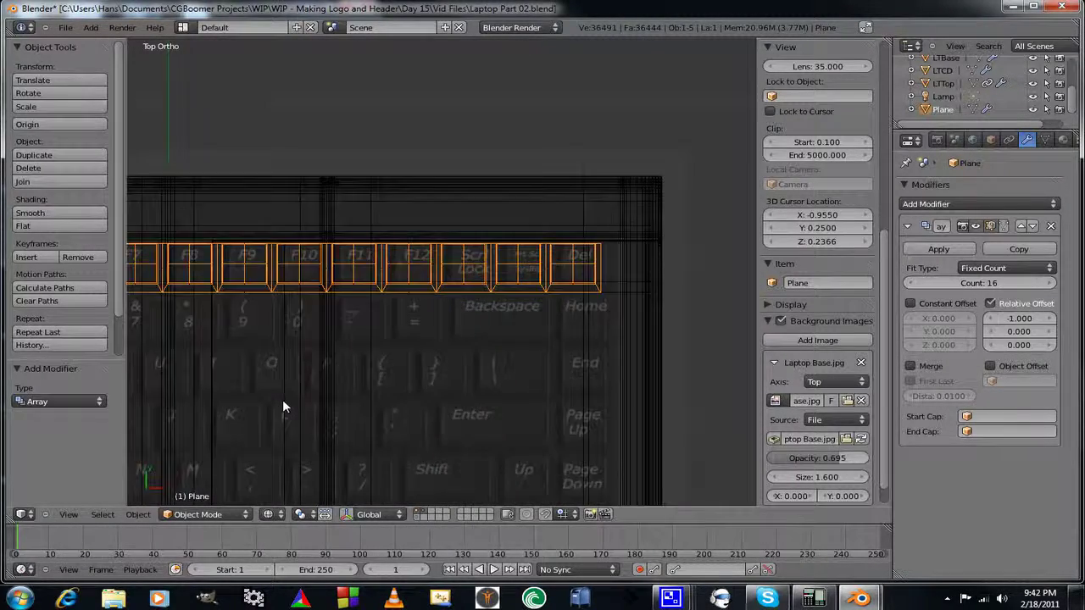
middle_click_drag(338, 398, 345, 363, "shift")
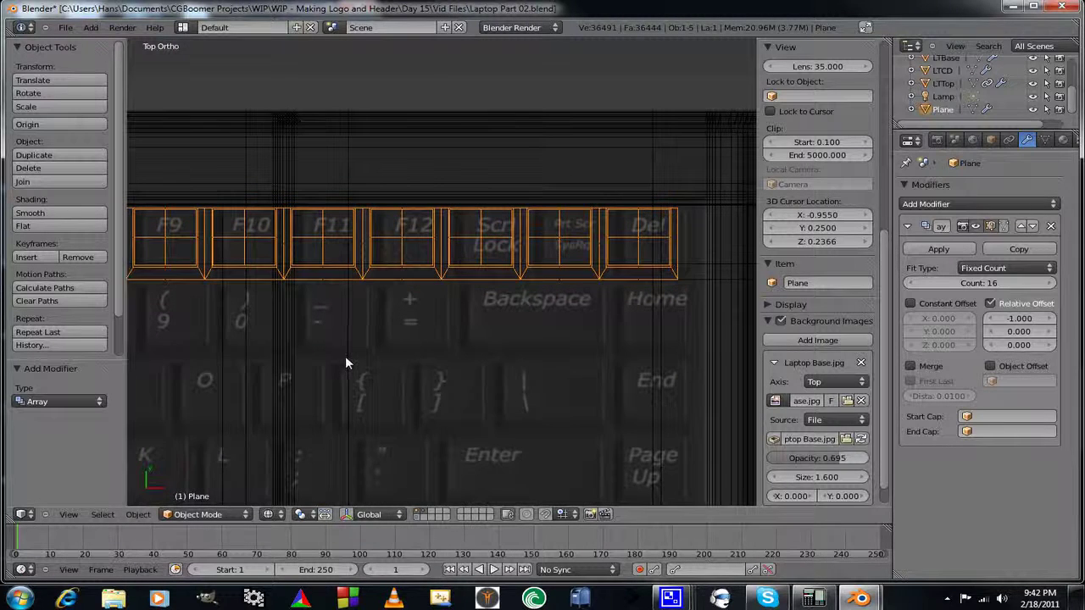
left_click(1022, 320)
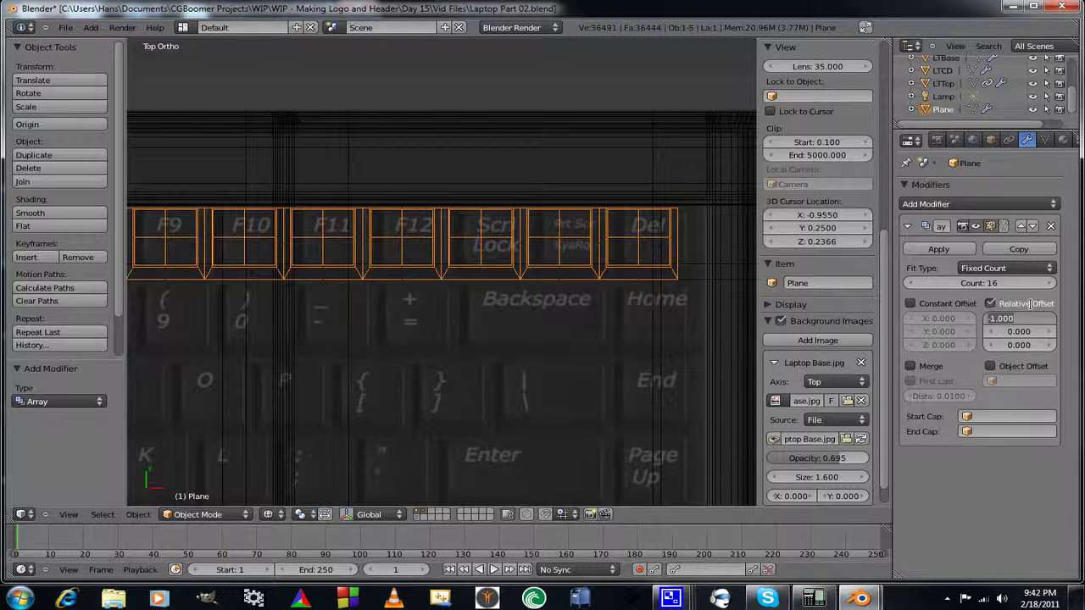
key("BackSpace")
type("-1.01")
key("Return")
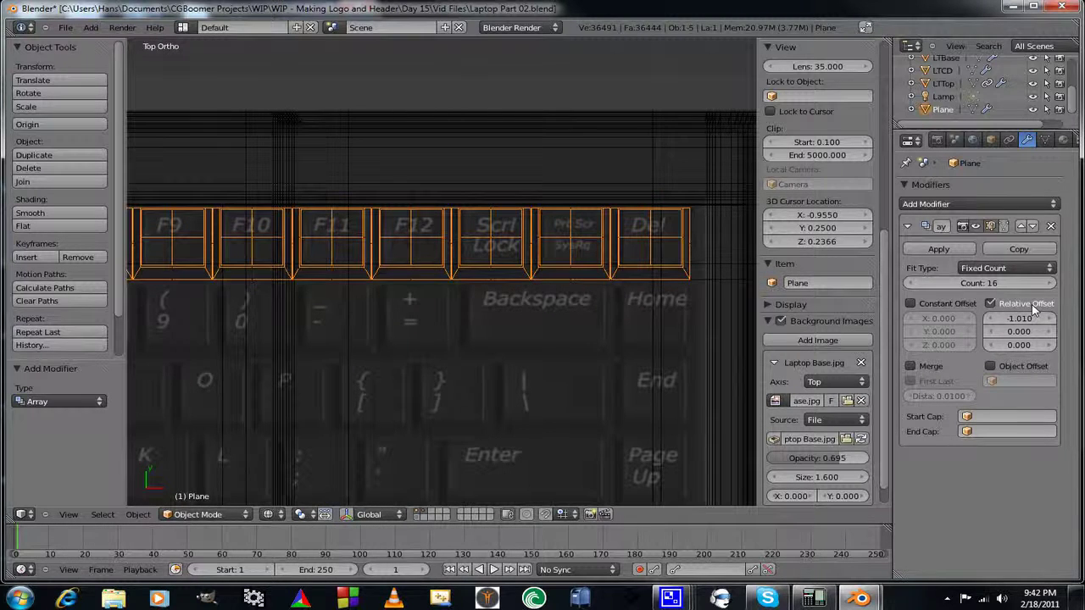
Remove the Array modifier from the Esc key.
scroll(581, 335, "down", 4)
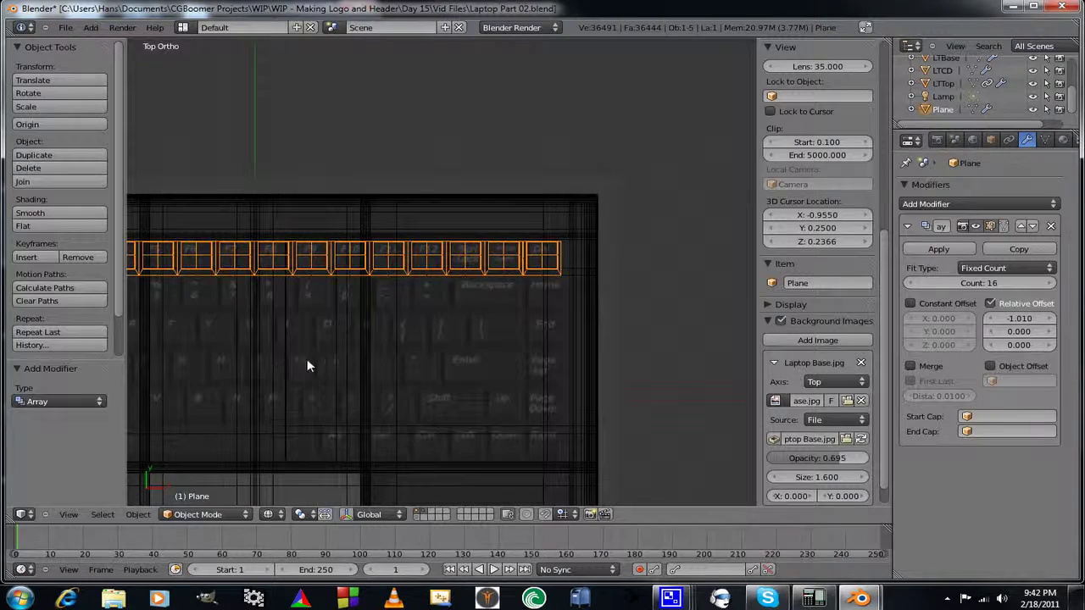
middle_click_drag(322, 371, 559, 343, "shift")
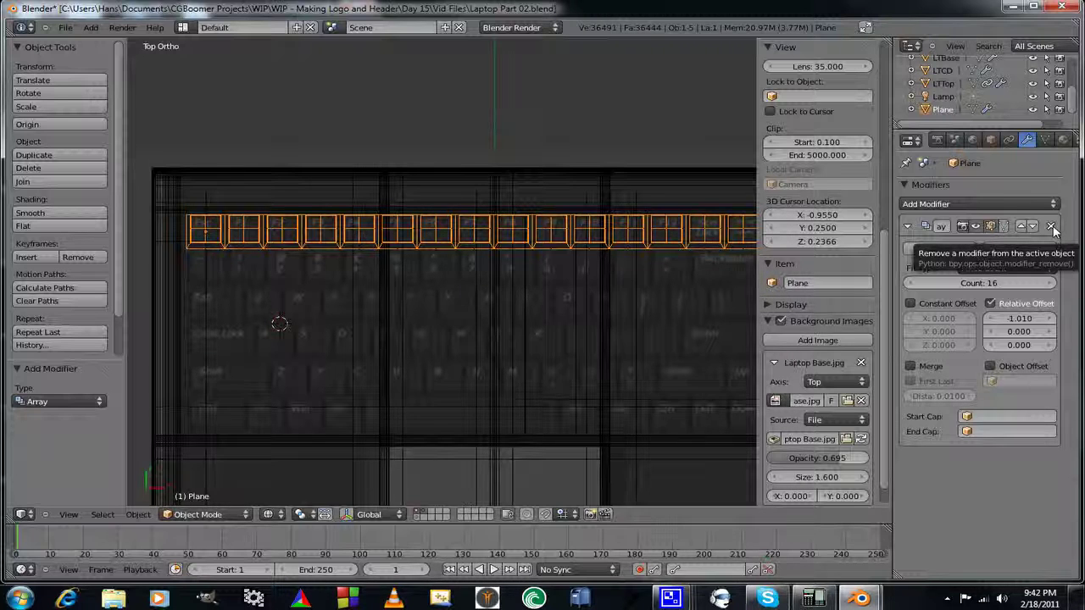
left_click(1052, 227)
scroll(347, 284, "down", 1)
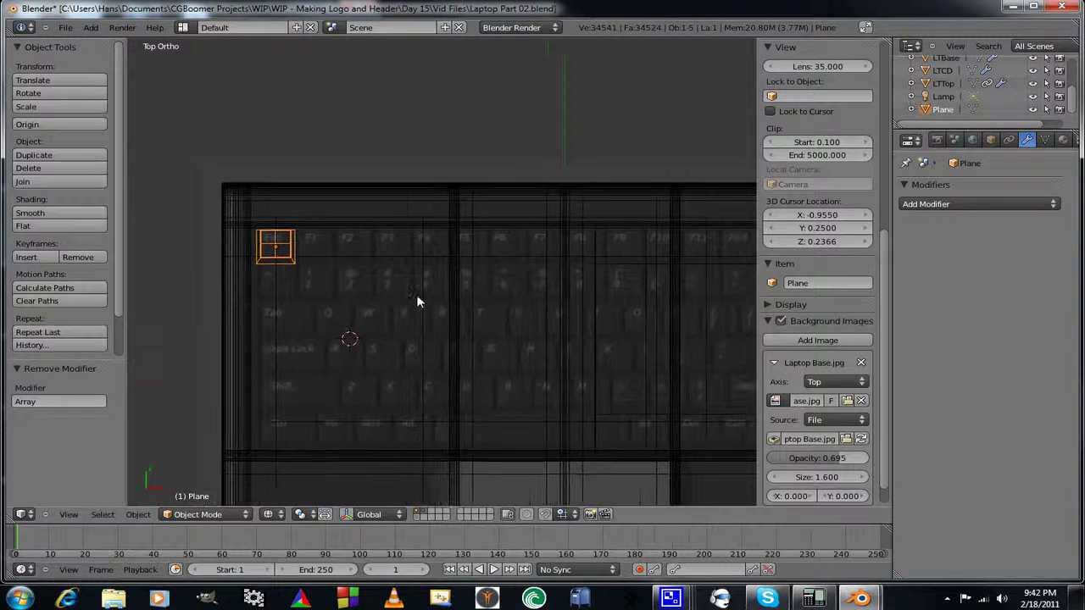
Duplicate the Esc key and move the copy about -0.181 along Y onto the tilde key of the reference image.
scroll(330, 302, "up", 3)
middle_click_drag(331, 302, 402, 290, "shift")
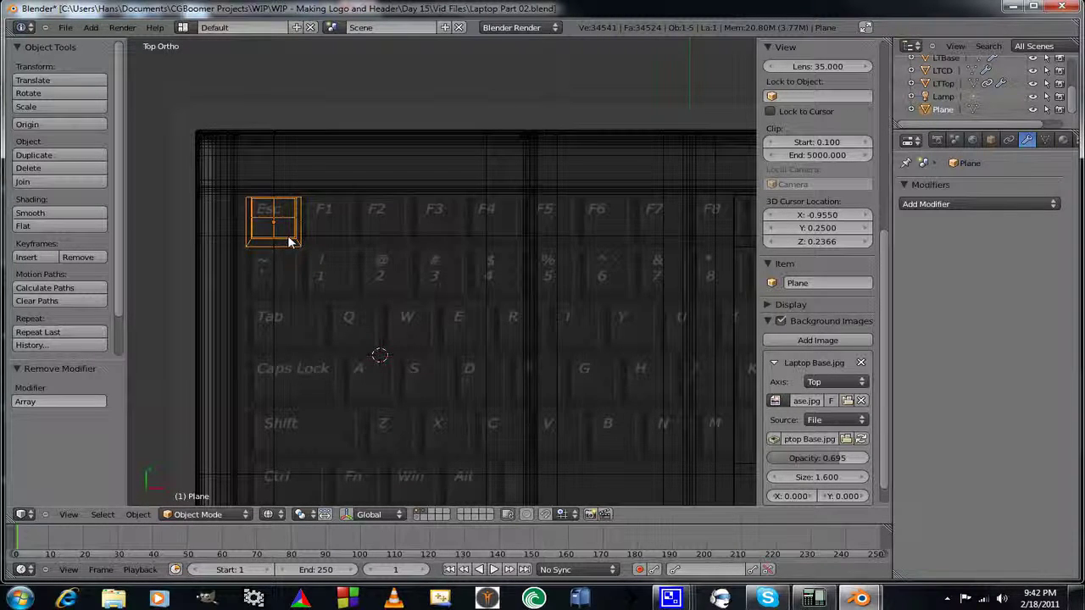
key("shift+d")
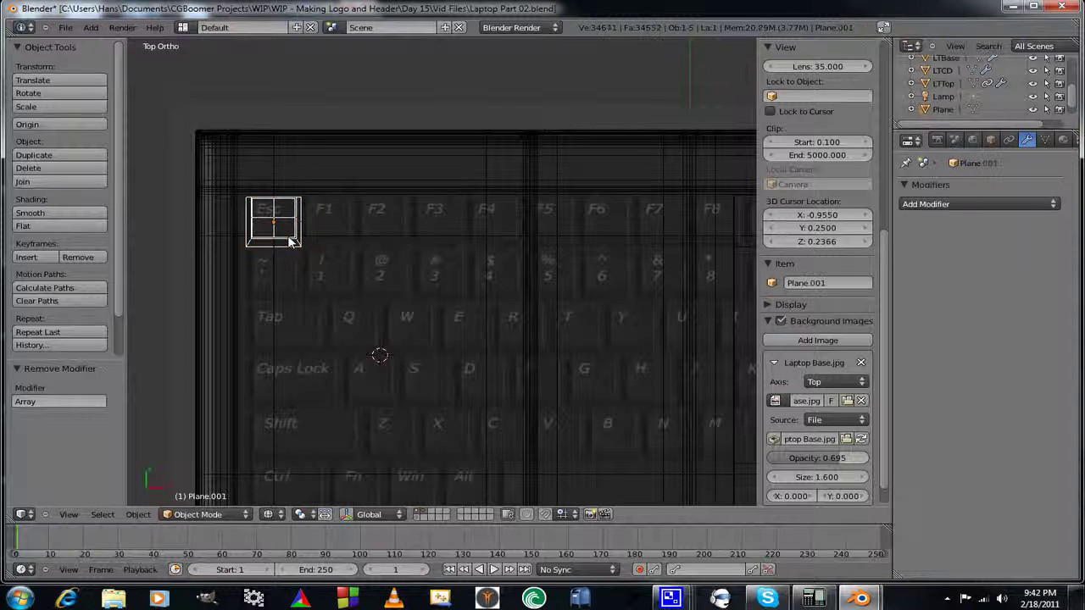
right_click(291, 235)
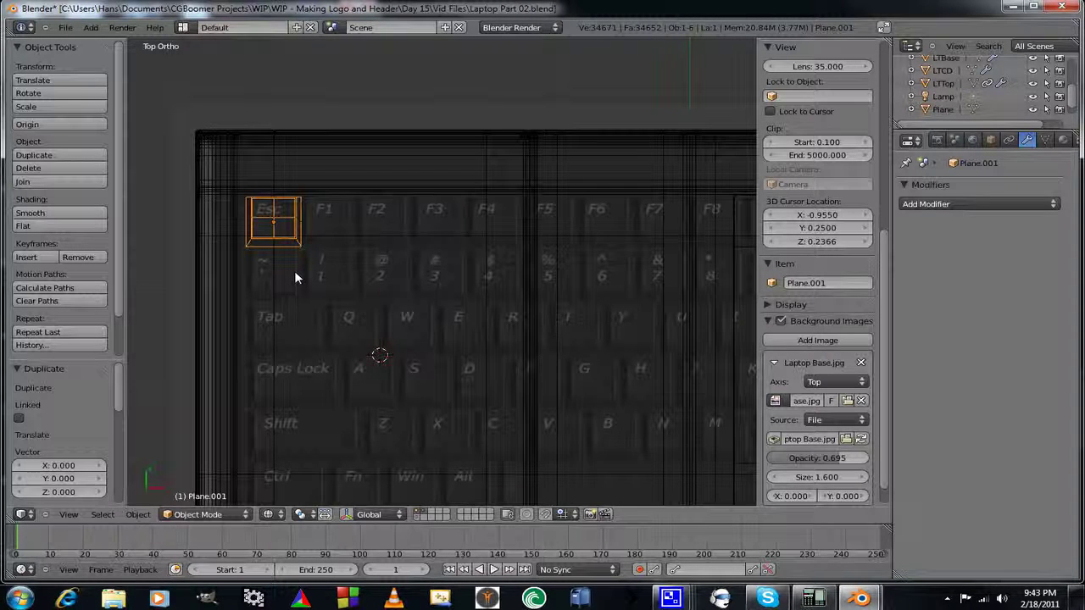
key("g")
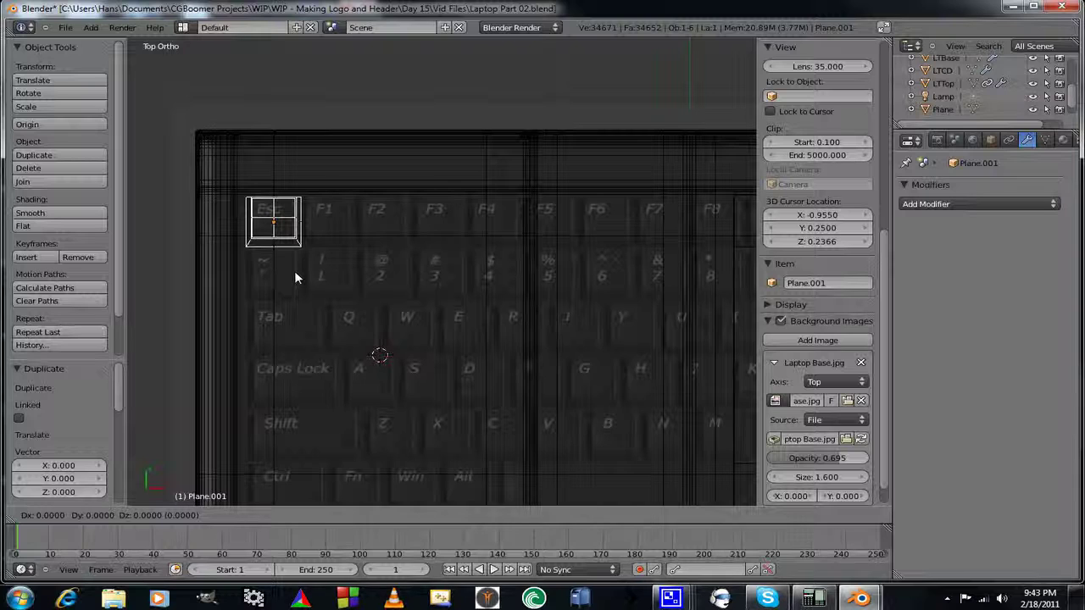
key("y")
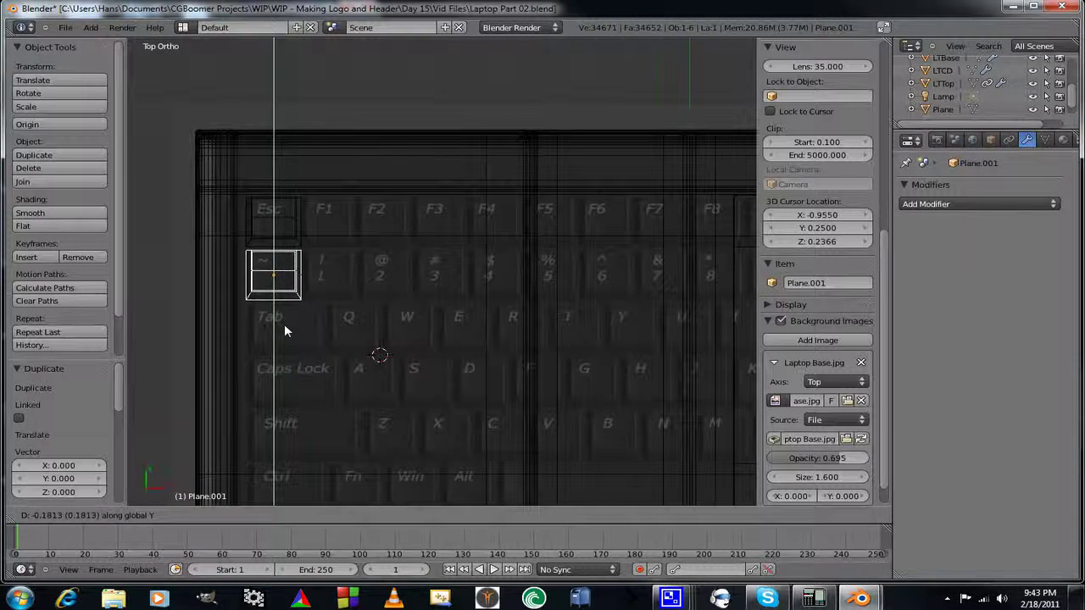
left_click(284, 331)
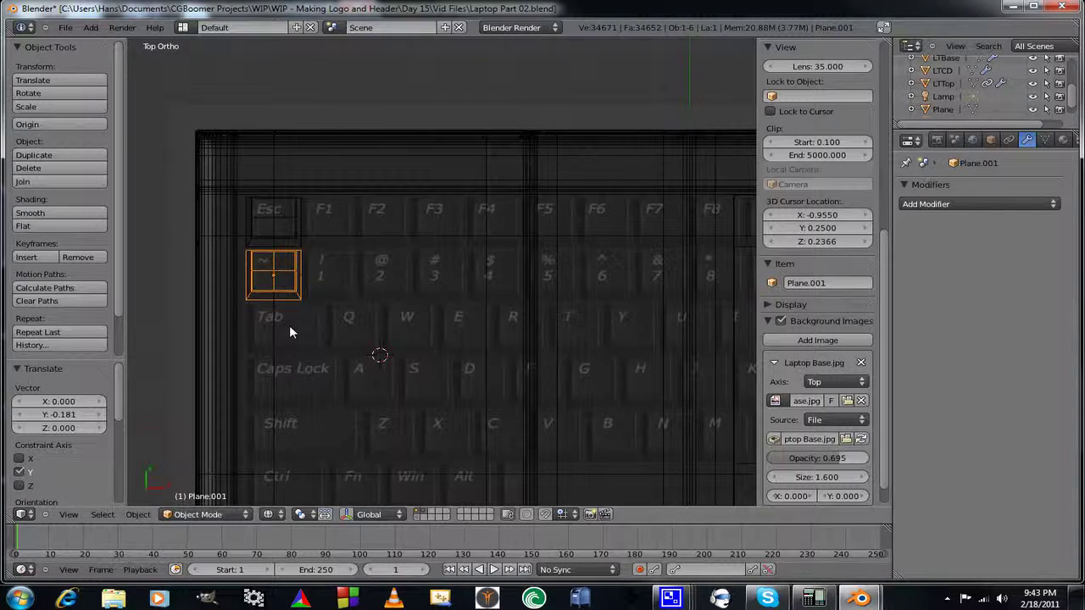
Duplicate the tilde key and move the copy about -0.180 along Y onto the Tab key of the reference image.
scroll(289, 333, "up", 3)
middle_click_drag(289, 332, 467, 264, "shift")
scroll(484, 257, "up", 2)
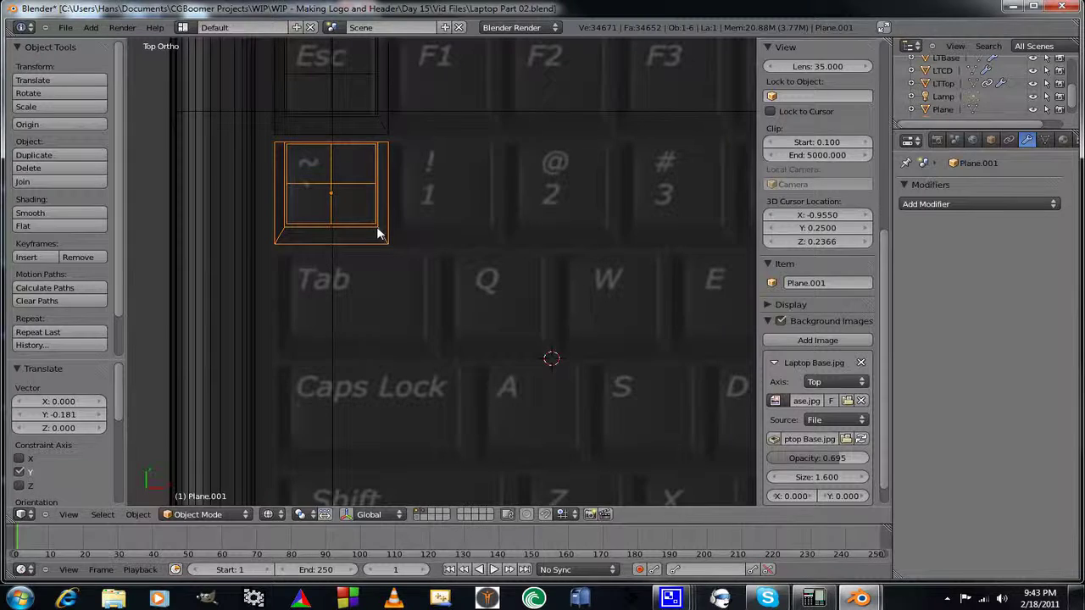
key("shift+d")
right_click(379, 234)
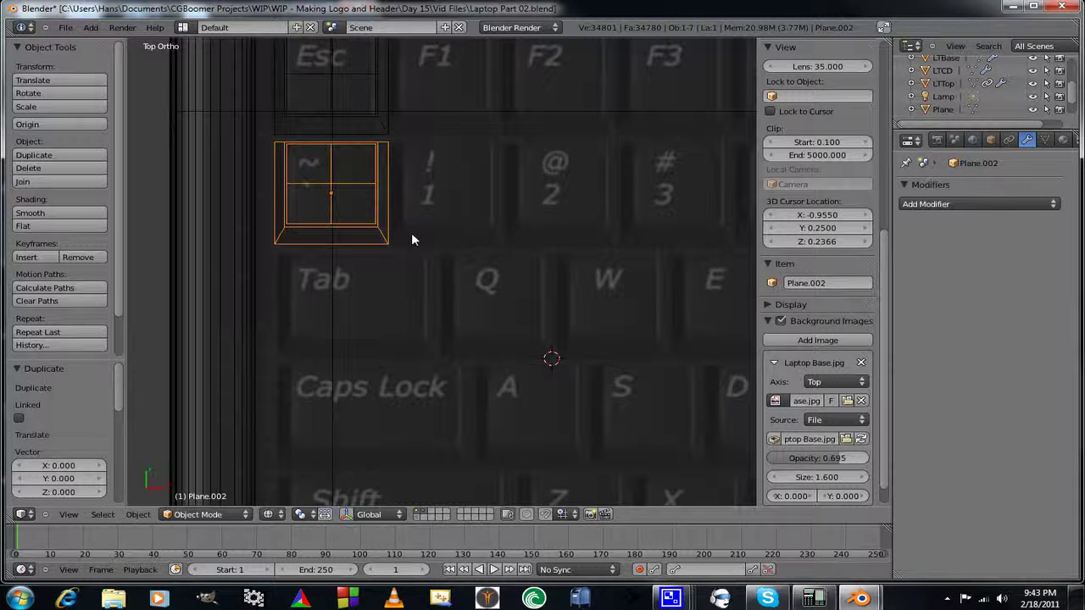
key("g")
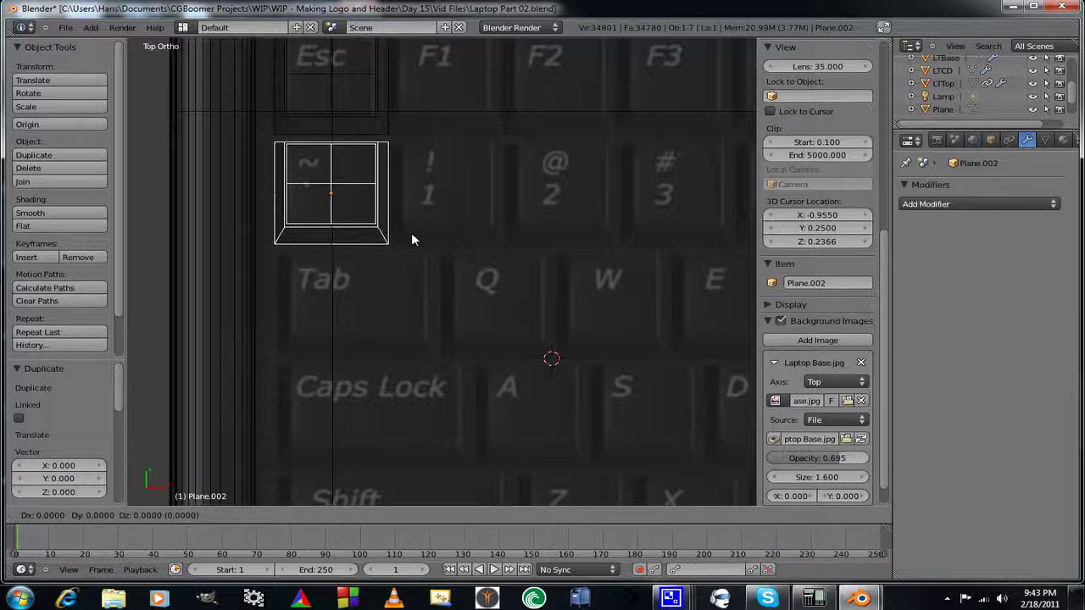
key("y")
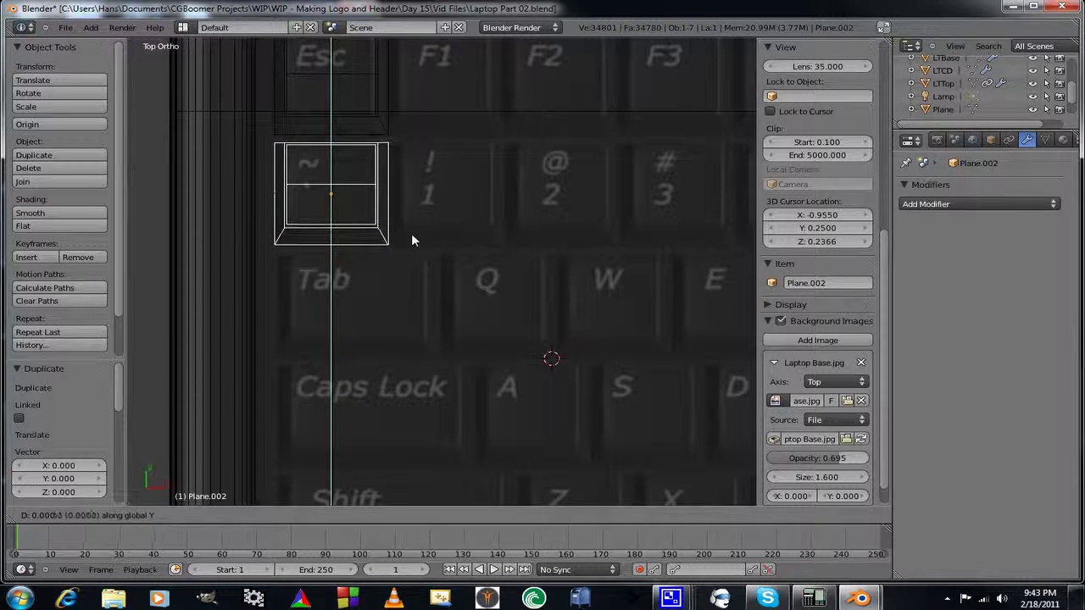
left_click(404, 342)
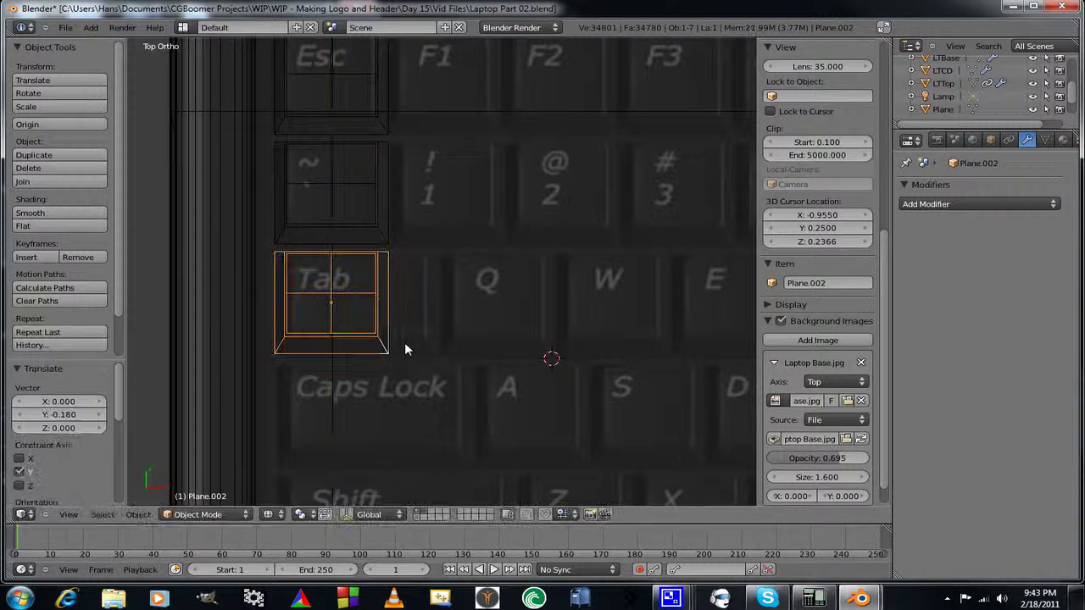
Duplicate the Tab key and move the copy about -0.178 along Y onto the Caps Lock key of the reference image.
middle_click_drag(410, 337, 399, 242, "shift")
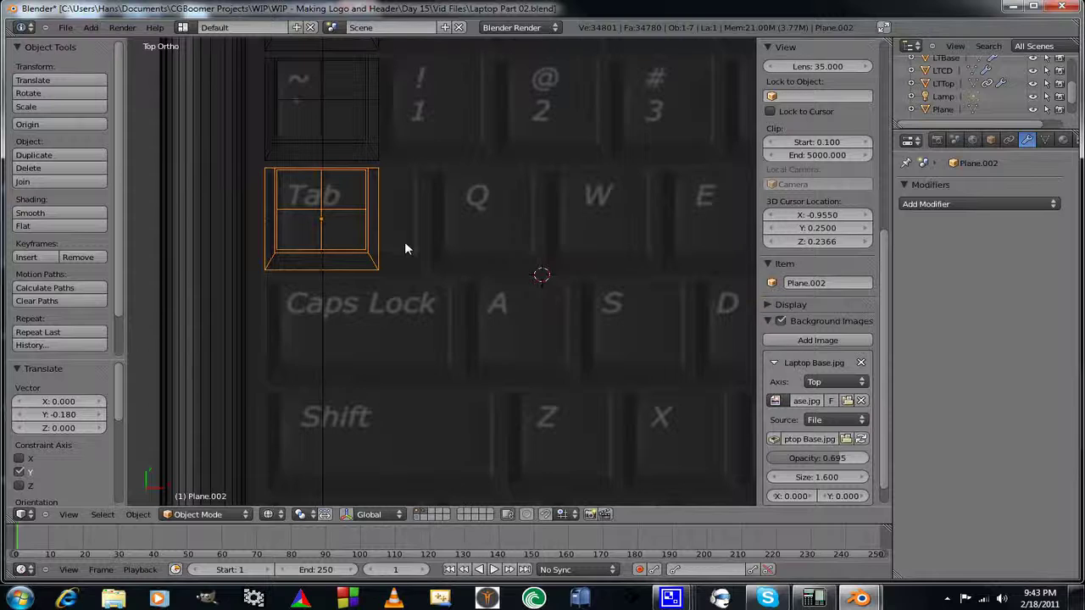
key("shift+d")
right_click(405, 242)
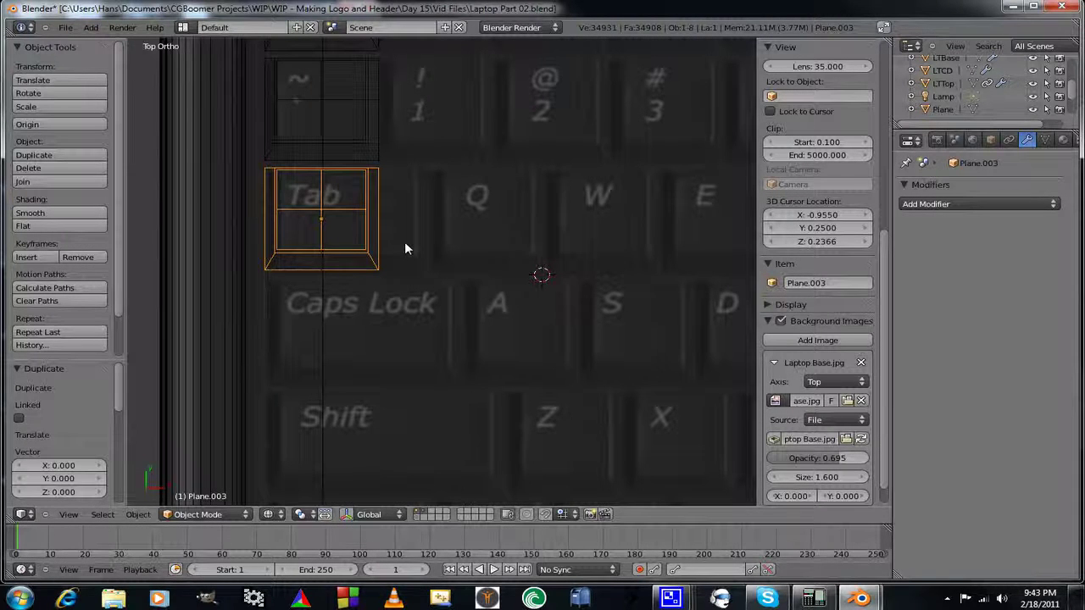
key("g")
key("y")
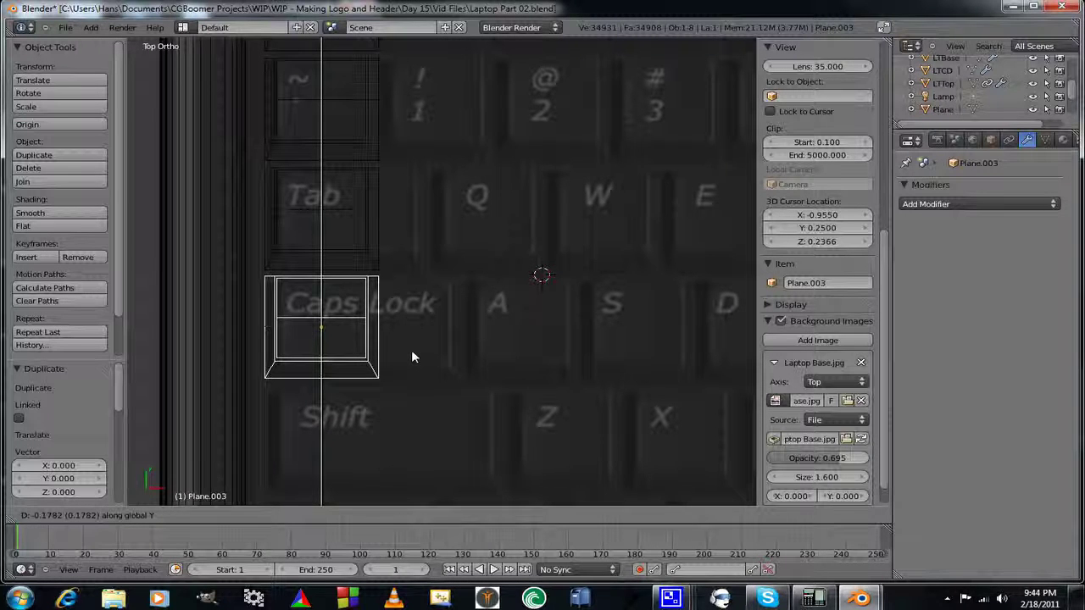
left_click(411, 357)
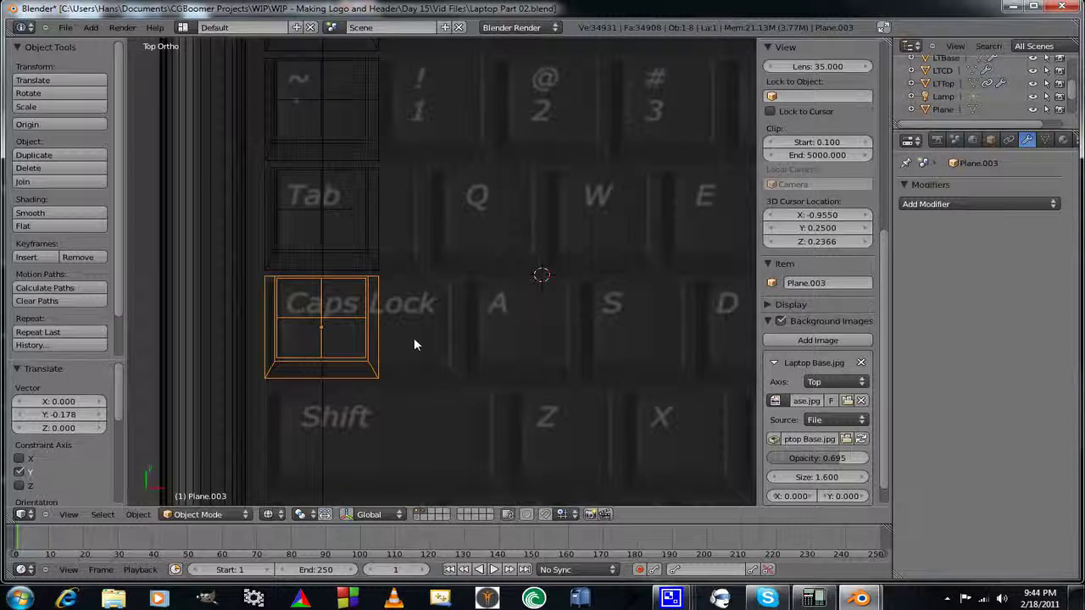
Select the Esc, tilde, Tab and Caps Lock keys together and scale them by about 1.015 along Y.
middle_click_drag(426, 218, 450, 314, "shift")
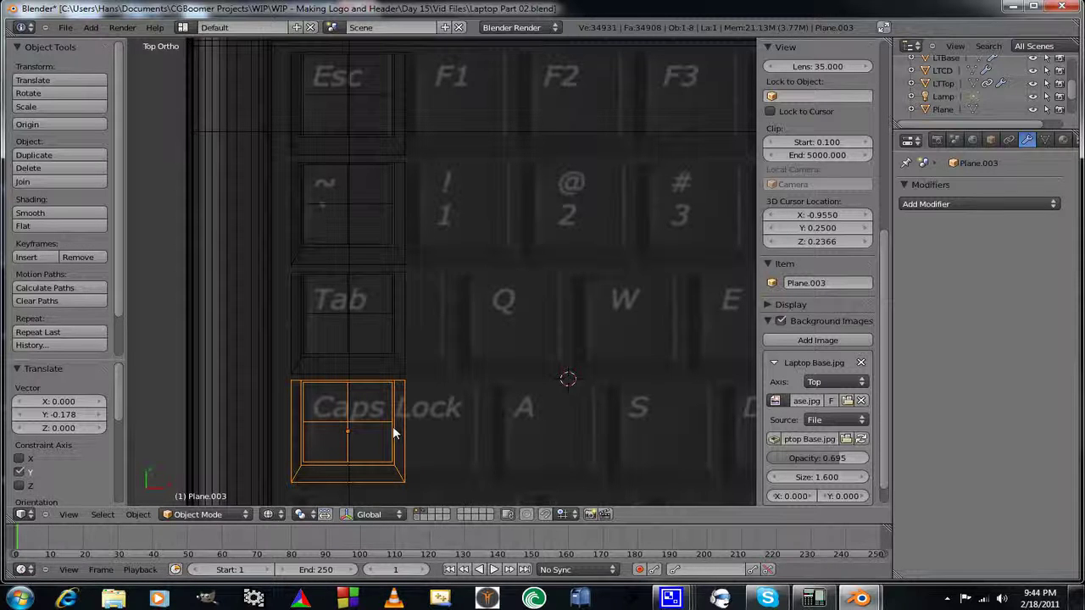
right_click(395, 335, "shift")
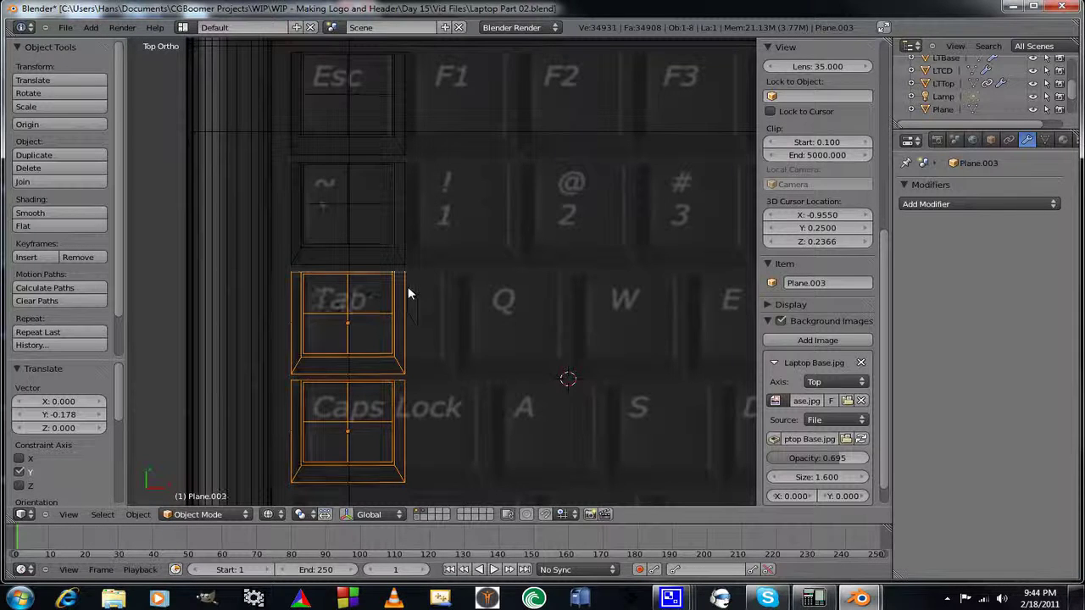
right_click(398, 210, "shift")
right_click(393, 117, "shift")
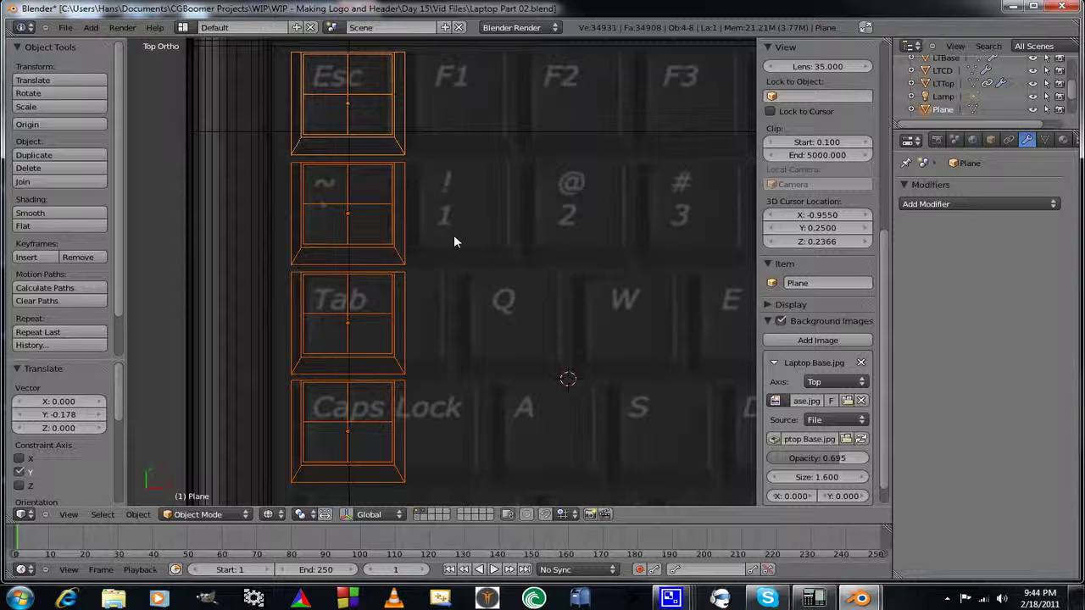
key("s")
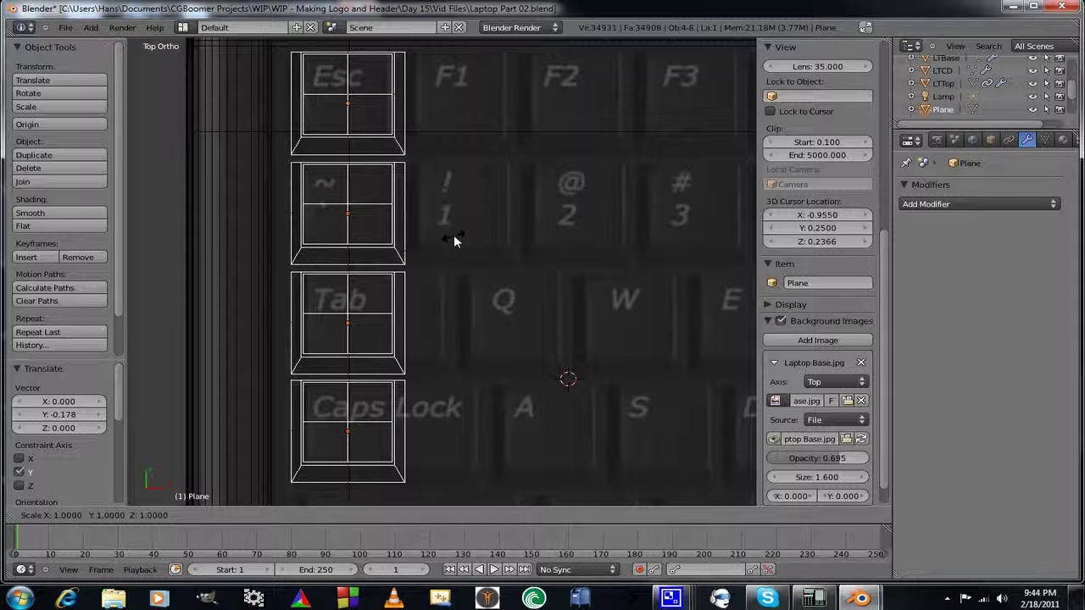
key("y")
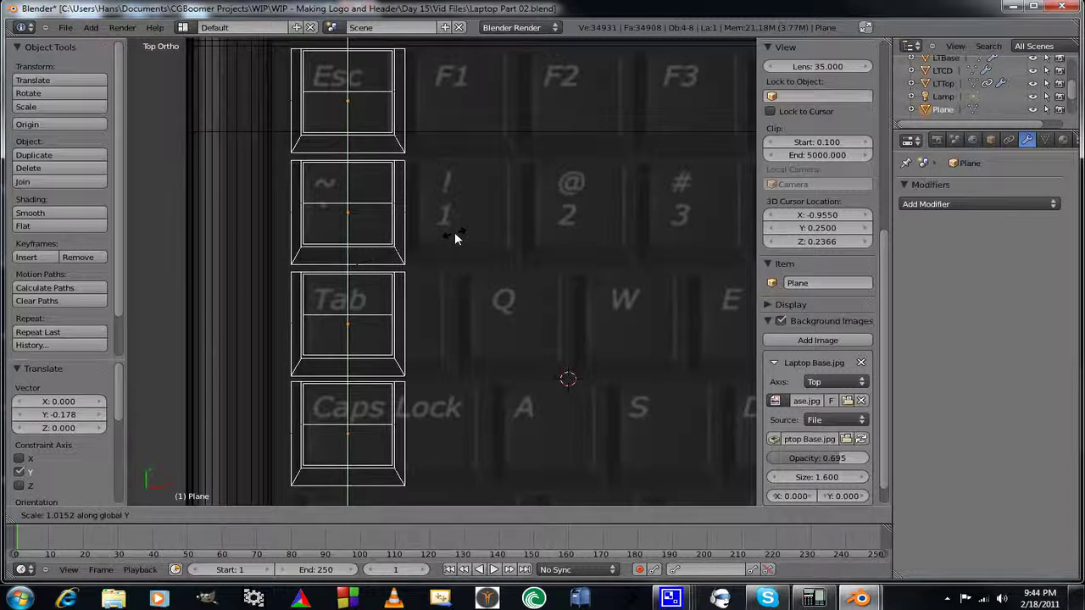
left_click(455, 232)
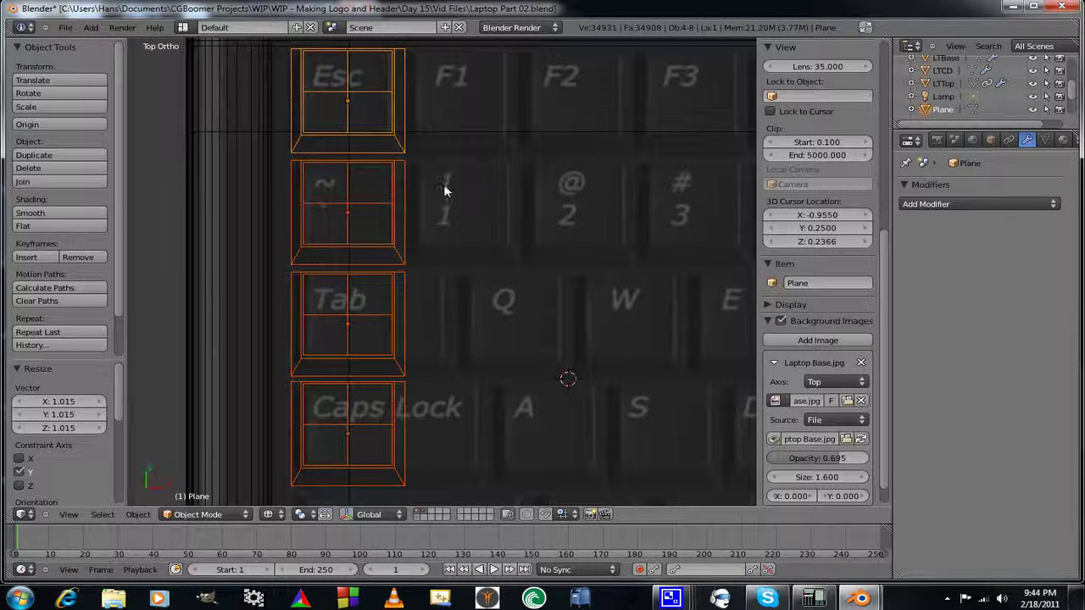
scroll(443, 184, "down", 1)
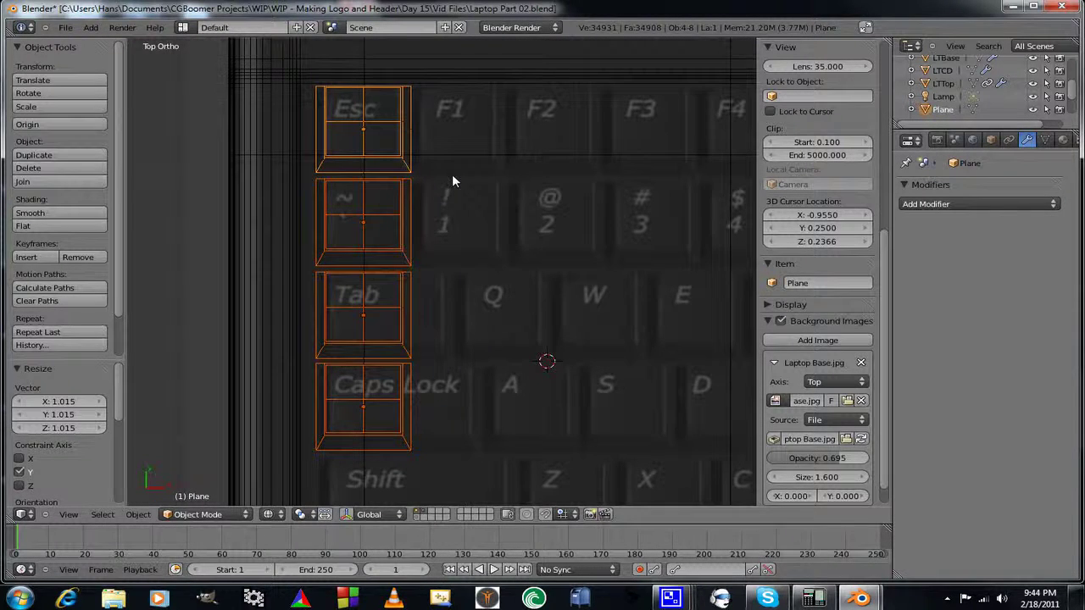
Move the selected Esc, tilde, Tab and Caps Lock keys together about -0.003 along Y.
key("g")
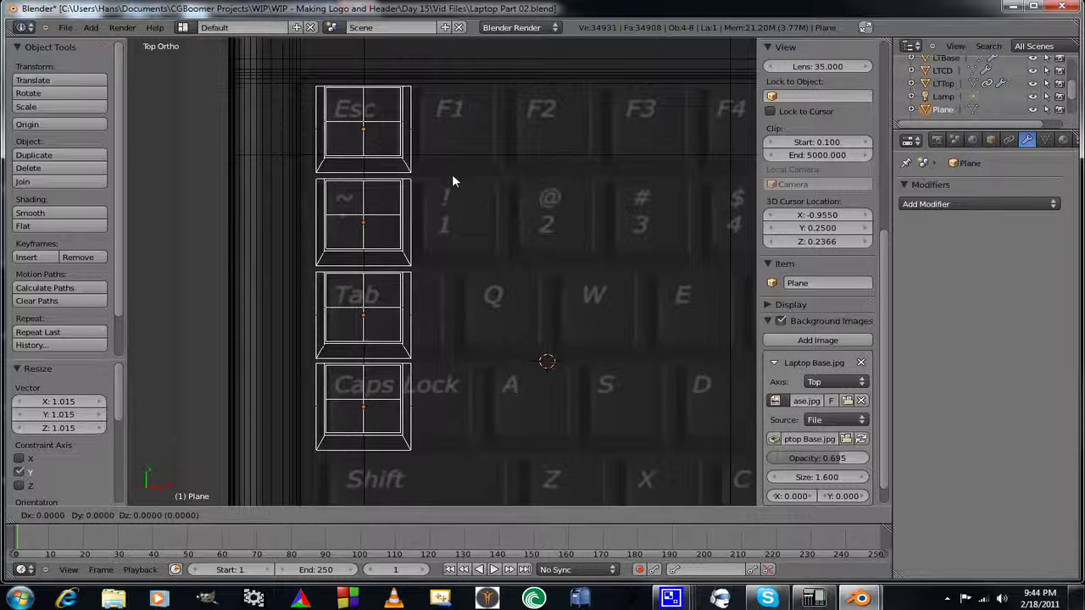
right_click(452, 174)
scroll(452, 174, "up", 3)
middle_click_drag(452, 174, 499, 394, "shift")
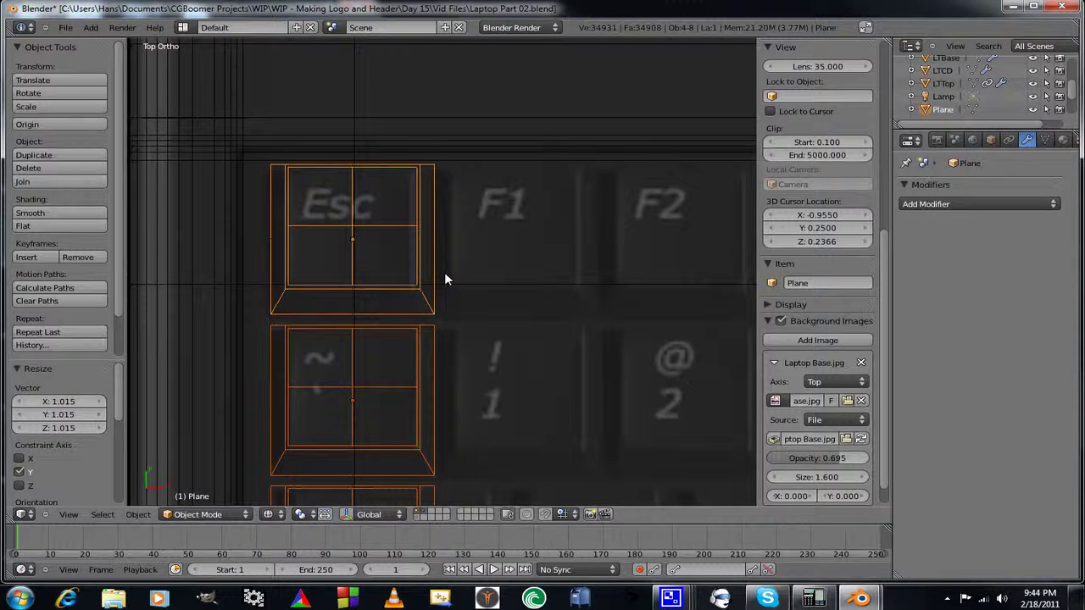
key("g")
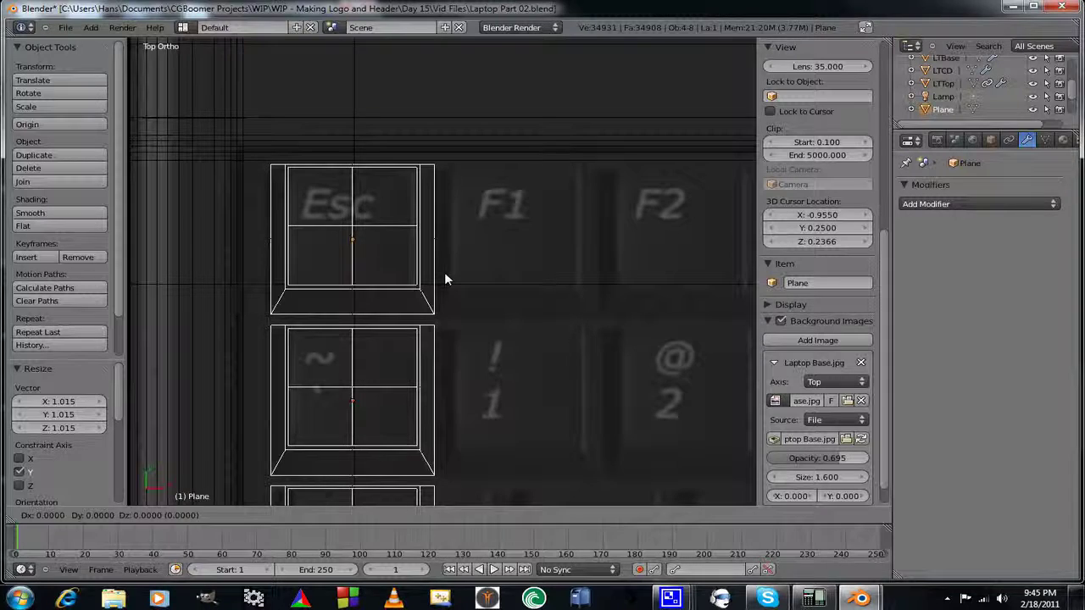
key("y")
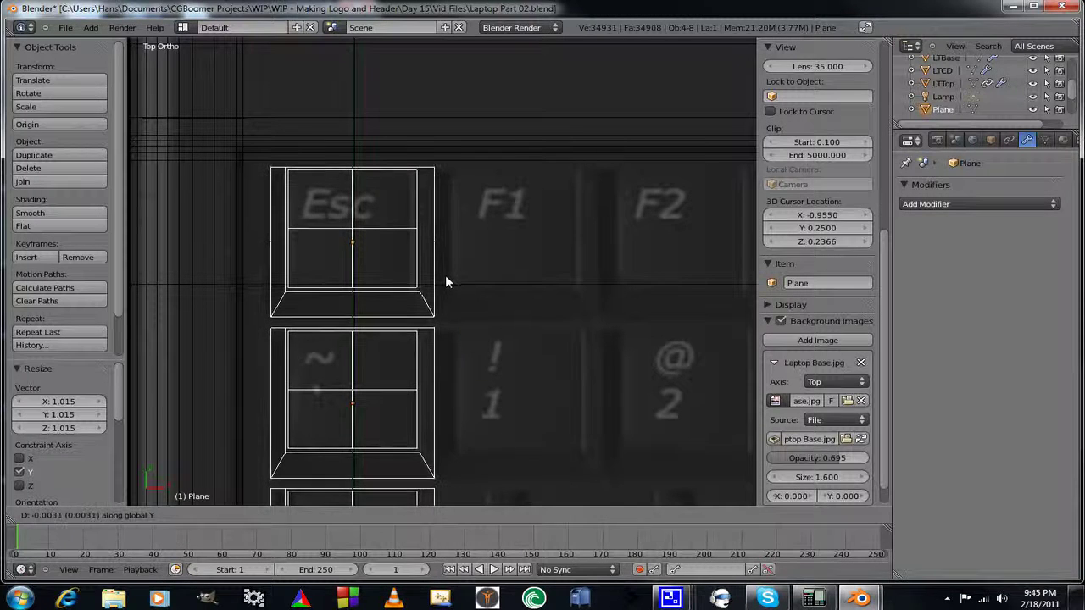
left_click(446, 277)
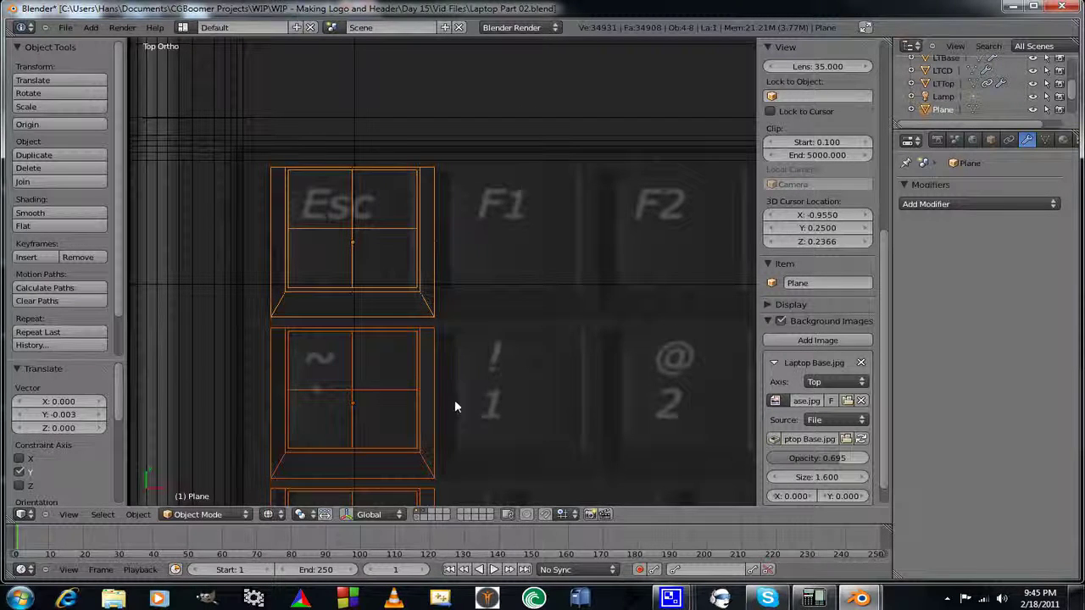
Select only the tilde key and move it about 0.003 along Y to tighten its gap to the Esc key.
scroll(479, 402, "down", 1)
middle_click_drag(479, 401, 467, 223, "shift")
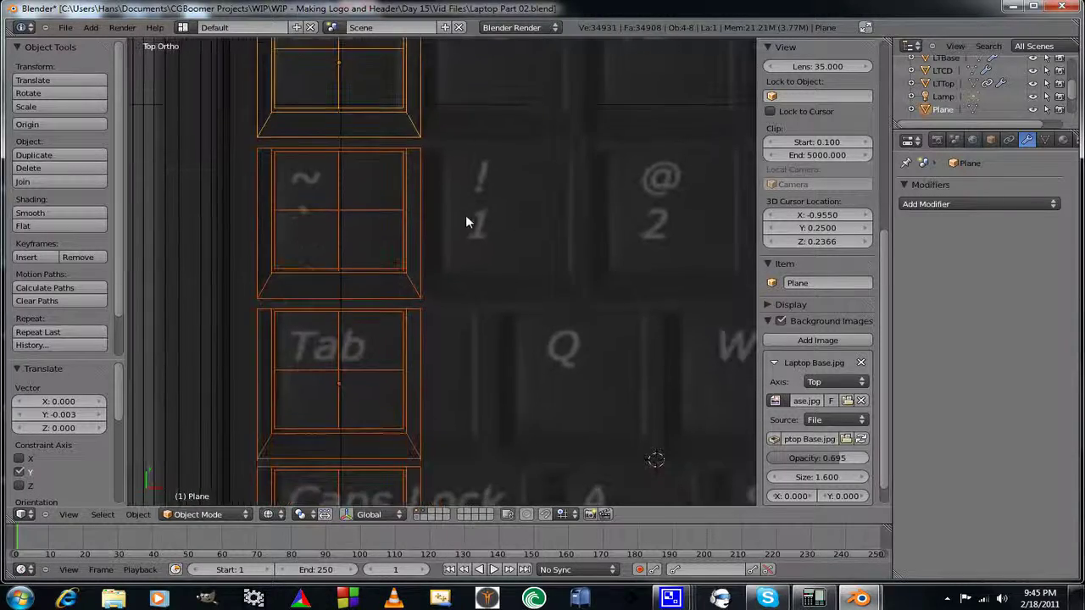
scroll(467, 223, "down", 5)
middle_click_drag(479, 330, 492, 368, "shift")
scroll(477, 346, "up", 3)
right_click(431, 316)
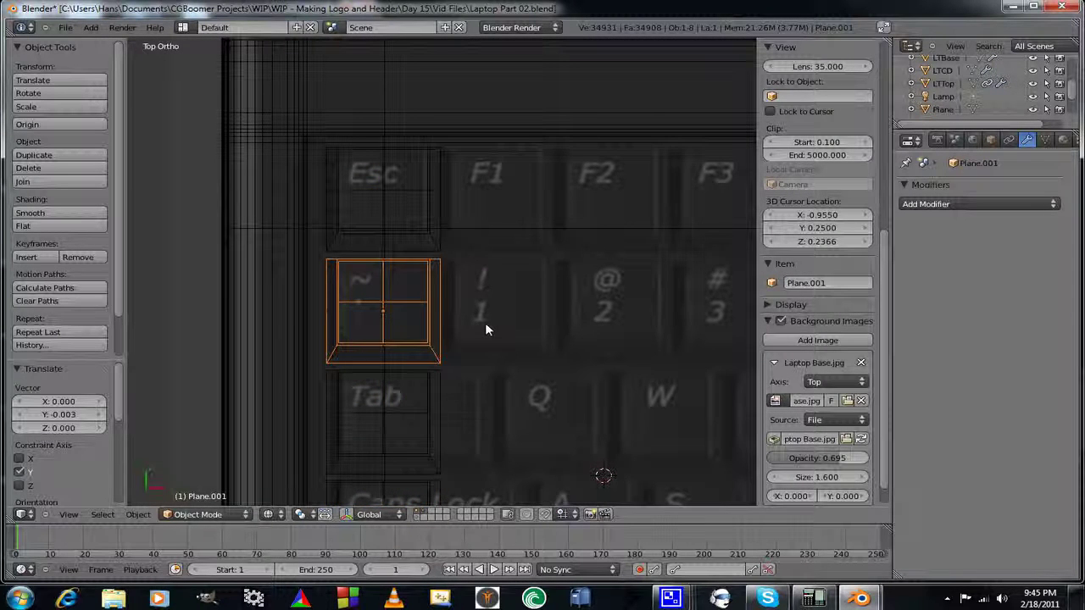
key("g")
key("y")
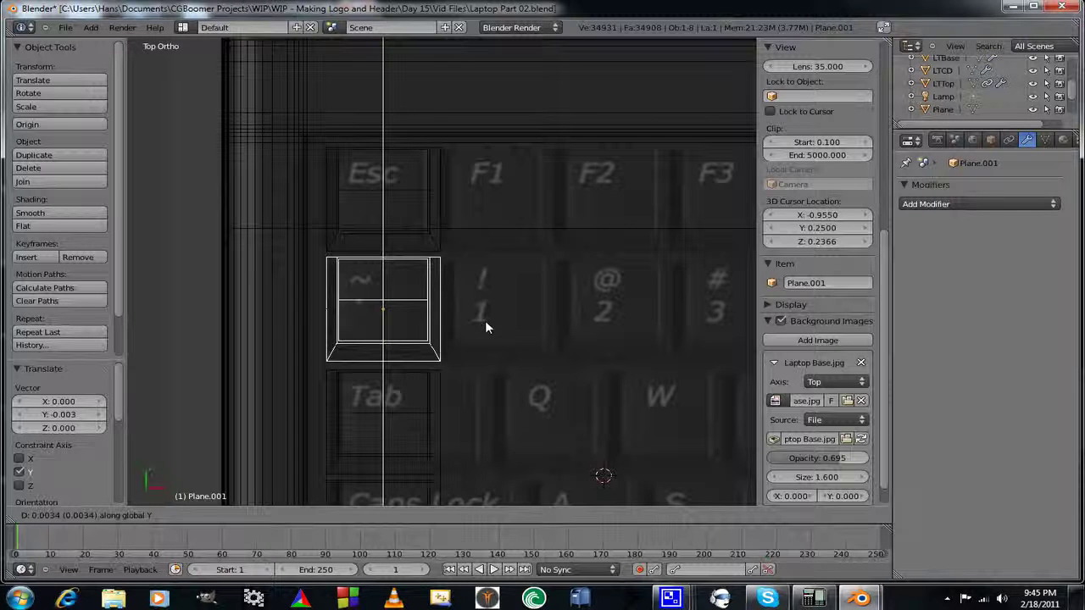
left_click(485, 320)
Move the Tab key about 0.004 along Y, closer to the tilde key.
right_click(433, 413)
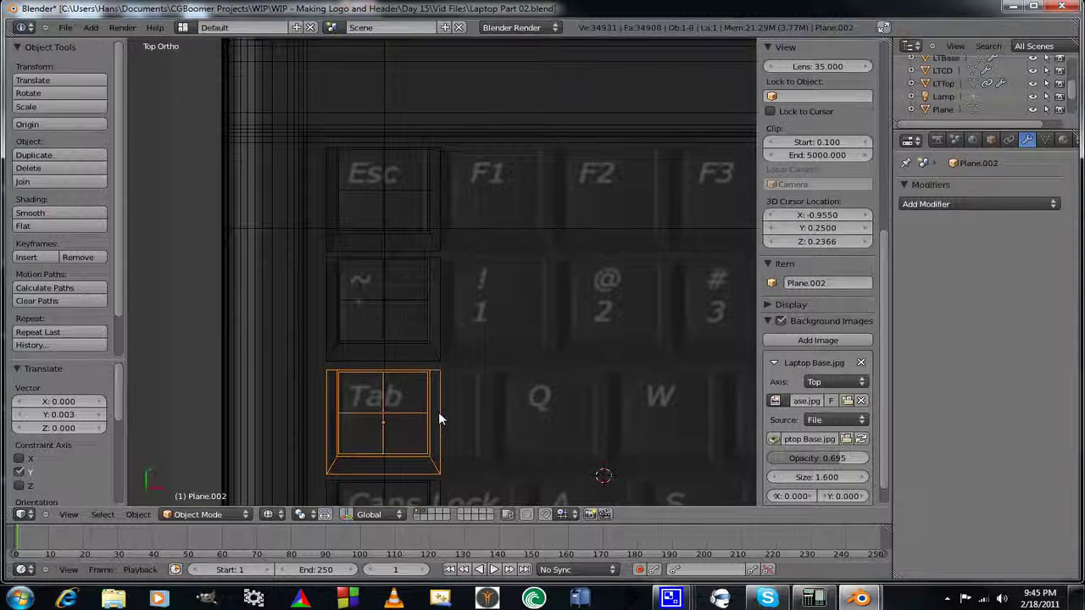
key("g")
key("y")
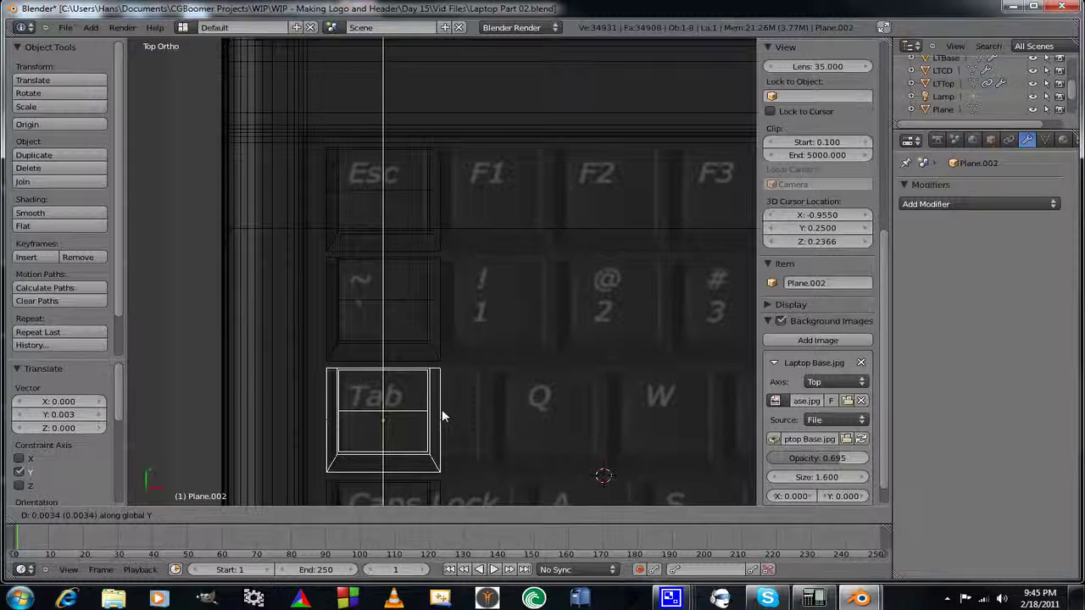
left_click(441, 408)
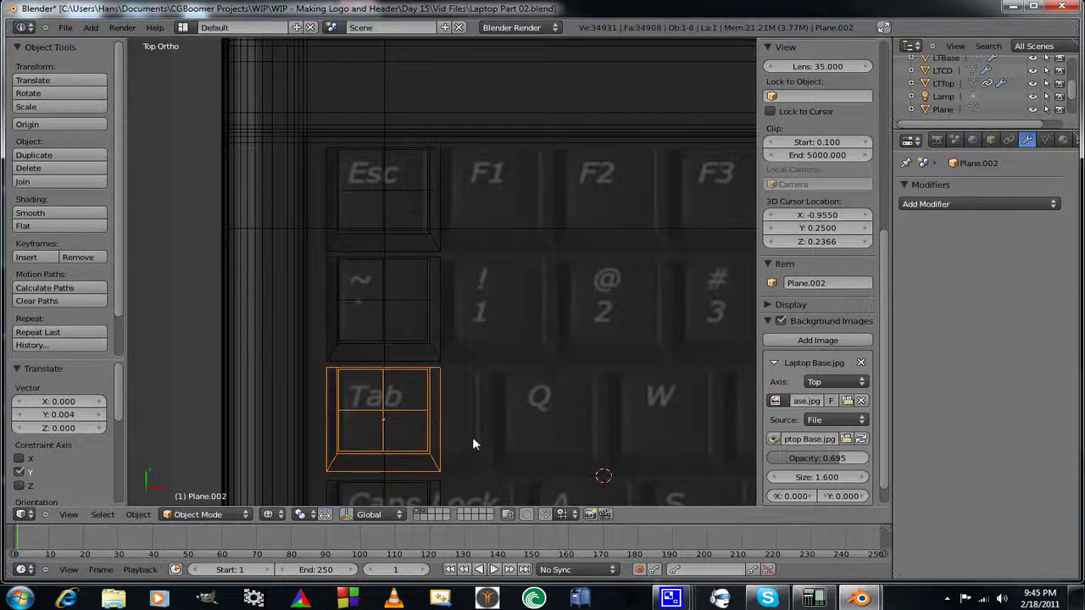
Move the Caps Lock key about 0.003 along Y, closer to the Tab key.
middle_click_drag(473, 439, 478, 296, "shift")
right_click(441, 386)
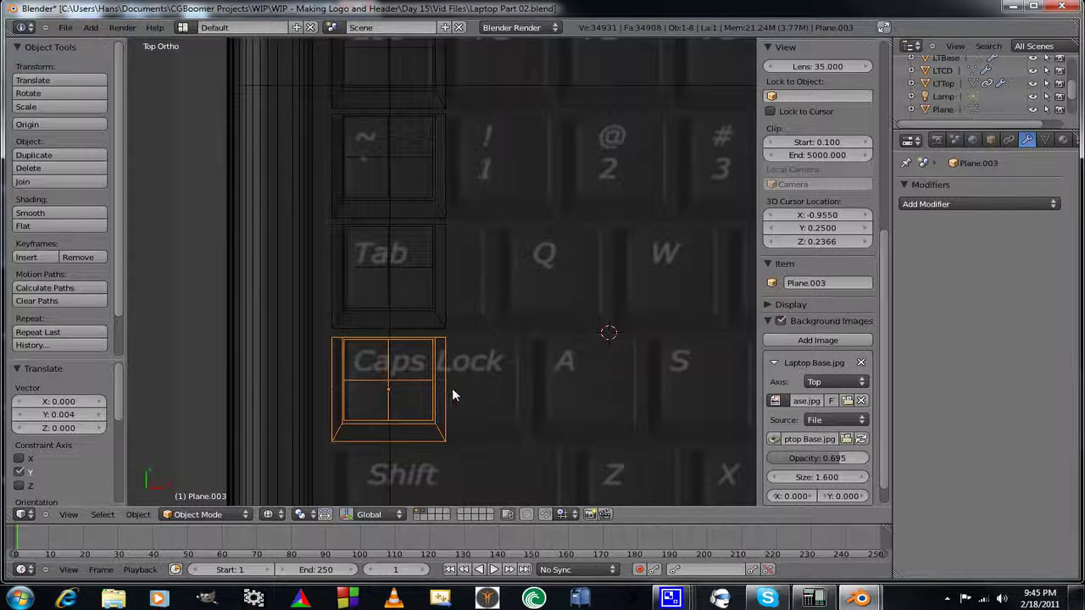
key("g")
key("y")
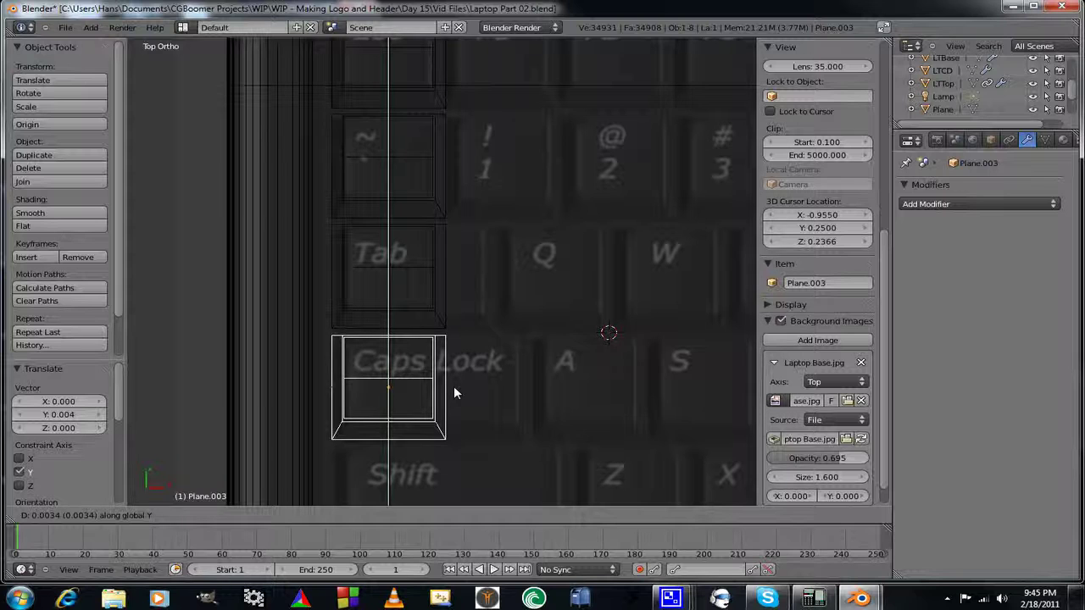
left_click(454, 386)
Duplicate the Caps Lock key and move the copy about -0.183 along Y onto the Shift key of the reference image.
middle_click_drag(481, 415, 475, 209, "shift")
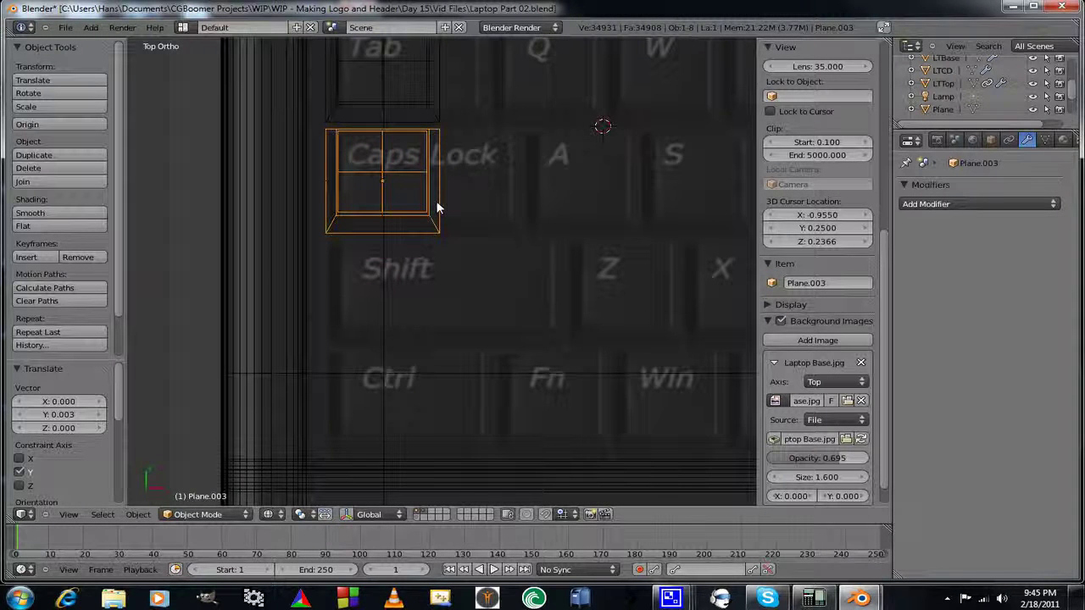
key("shift+d")
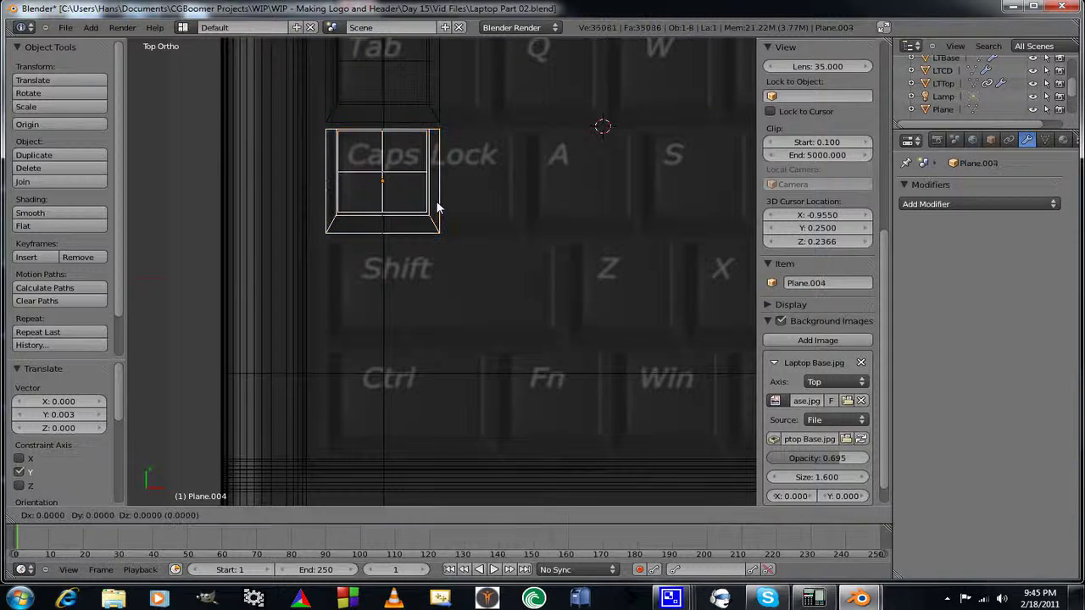
right_click(438, 208)
key("g")
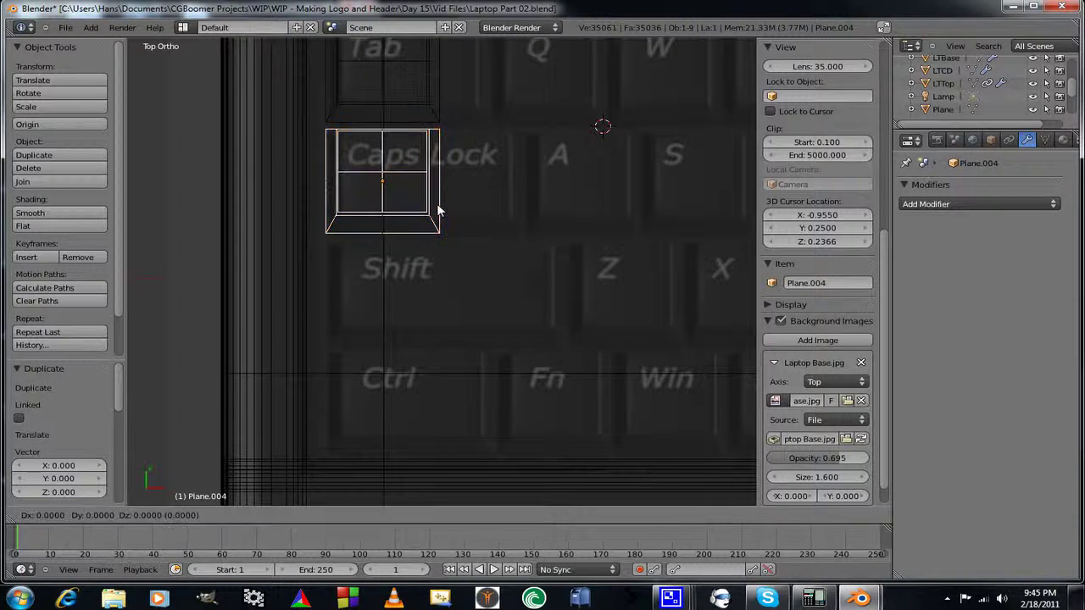
key("y")
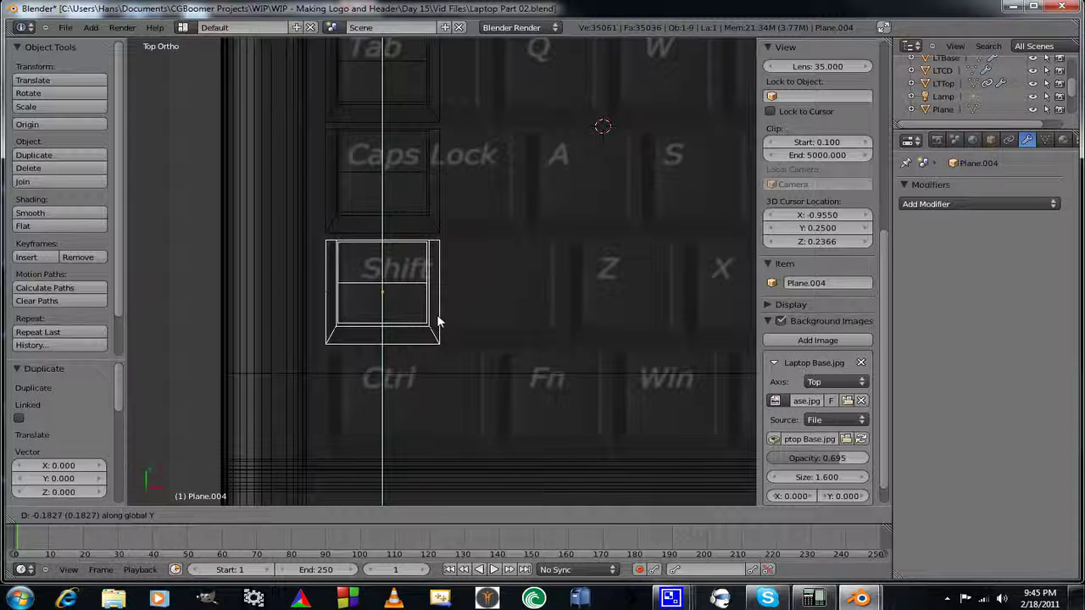
left_click(448, 320)
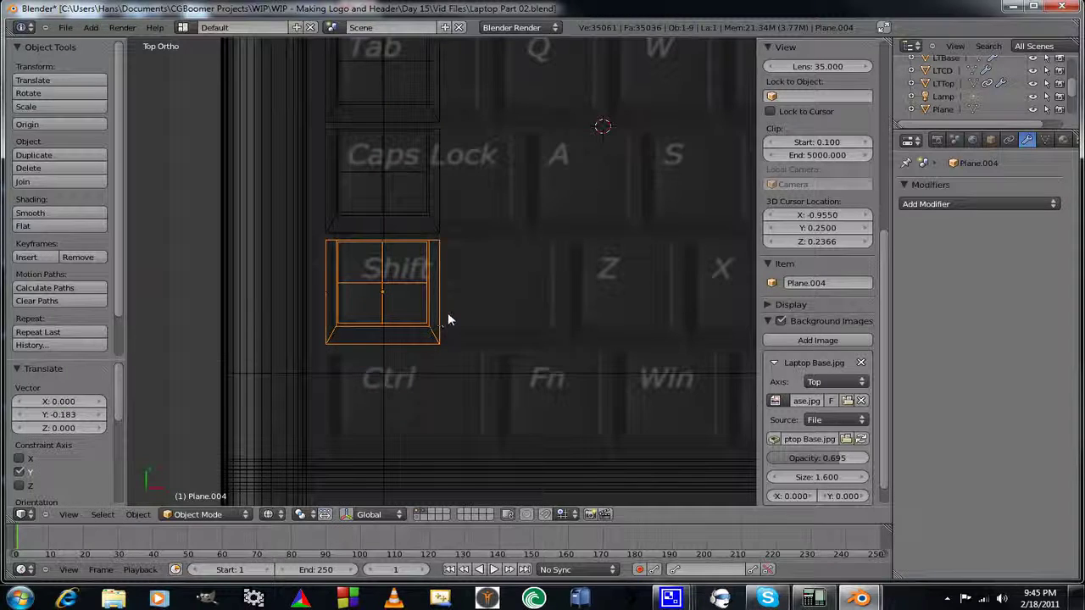
Duplicate the Shift key and move the copy about -0.179 along Y onto the Ctrl key of the reference image.
key("shift+d")
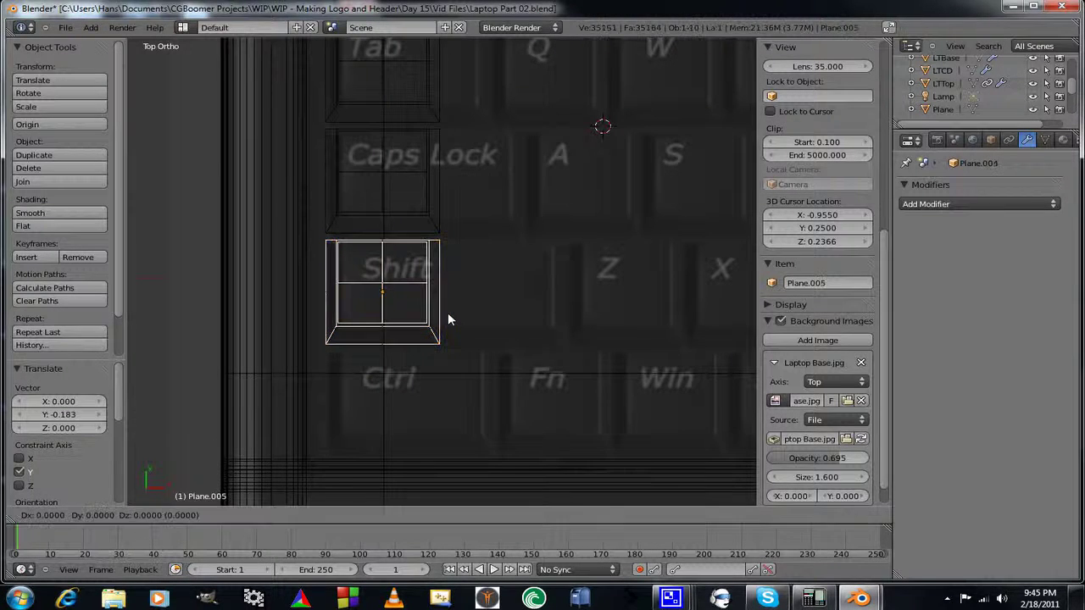
right_click(449, 315)
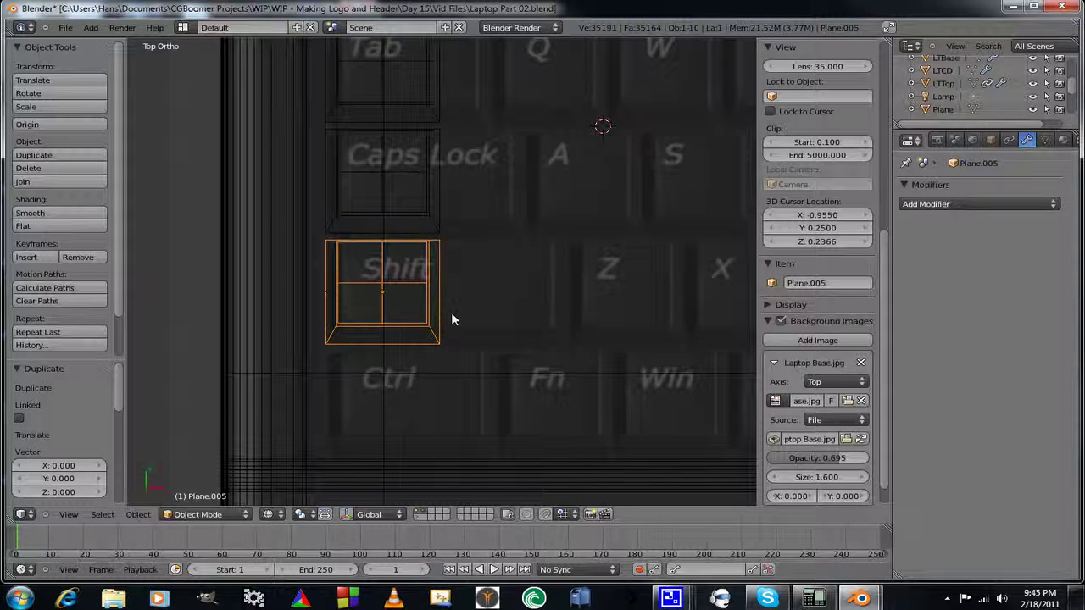
key("g")
key("y")
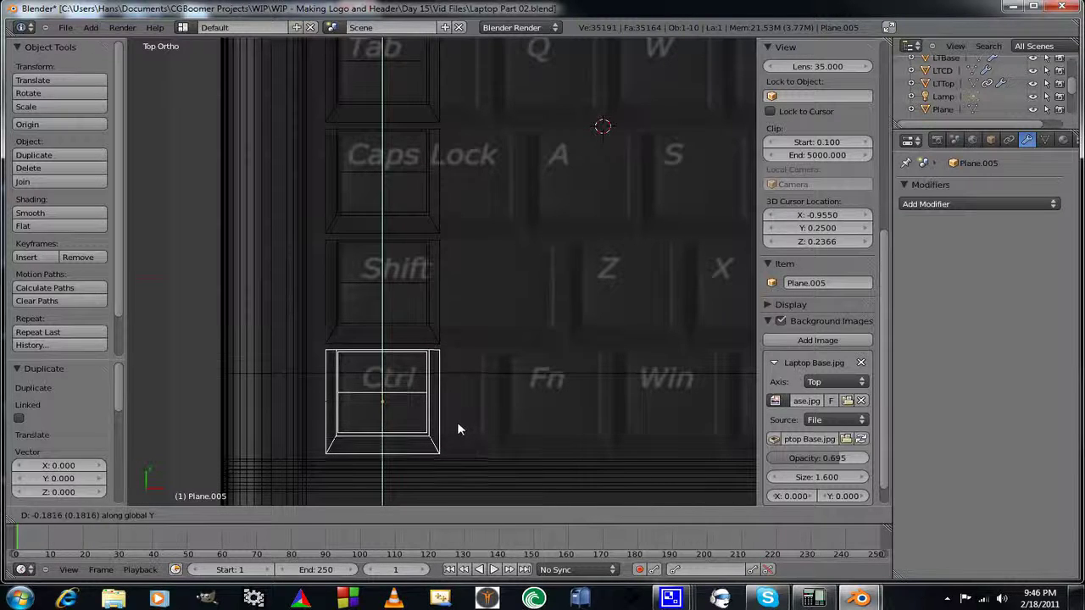
left_click(459, 423)
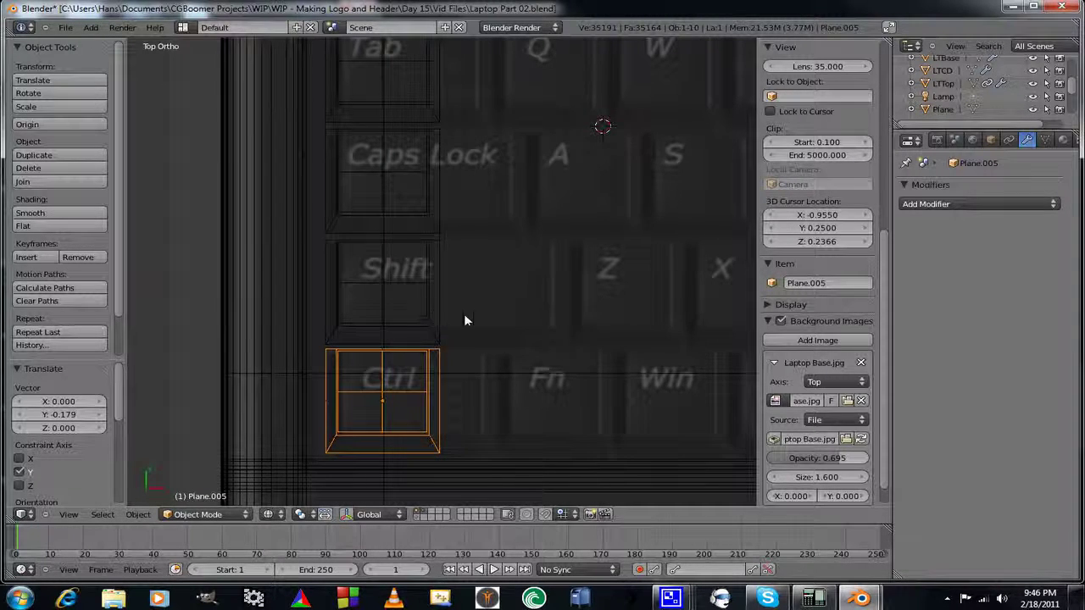
Add an Array modifier to the Esc key and set its relative X offset to -1.01.
scroll(464, 313, "down", 5)
middle_click_drag(494, 222, 365, 322, "shift")
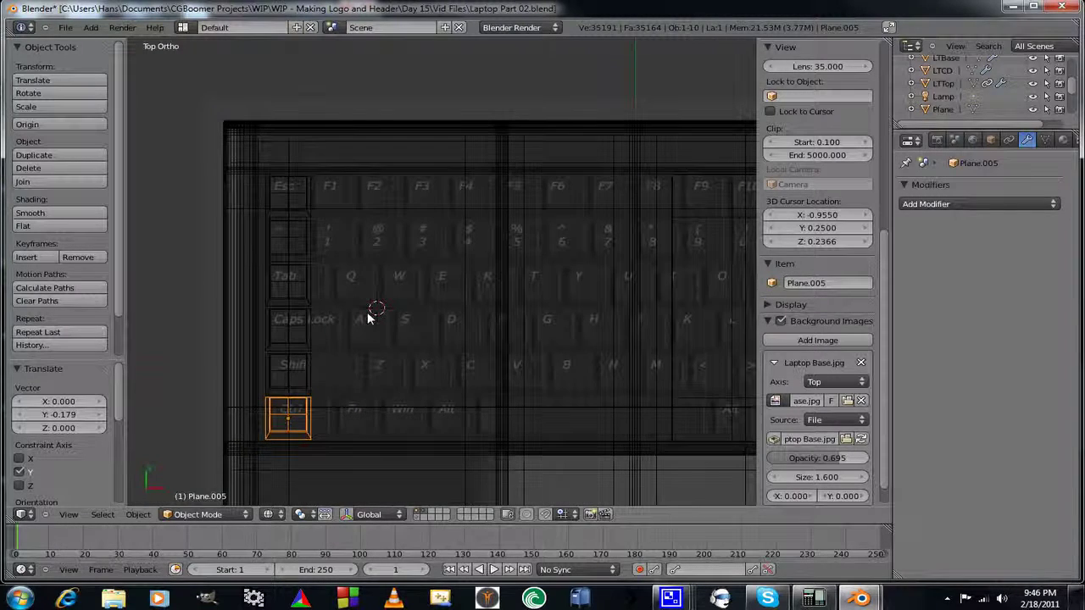
right_click(309, 200)
middle_click_drag(437, 253, 351, 259, "shift")
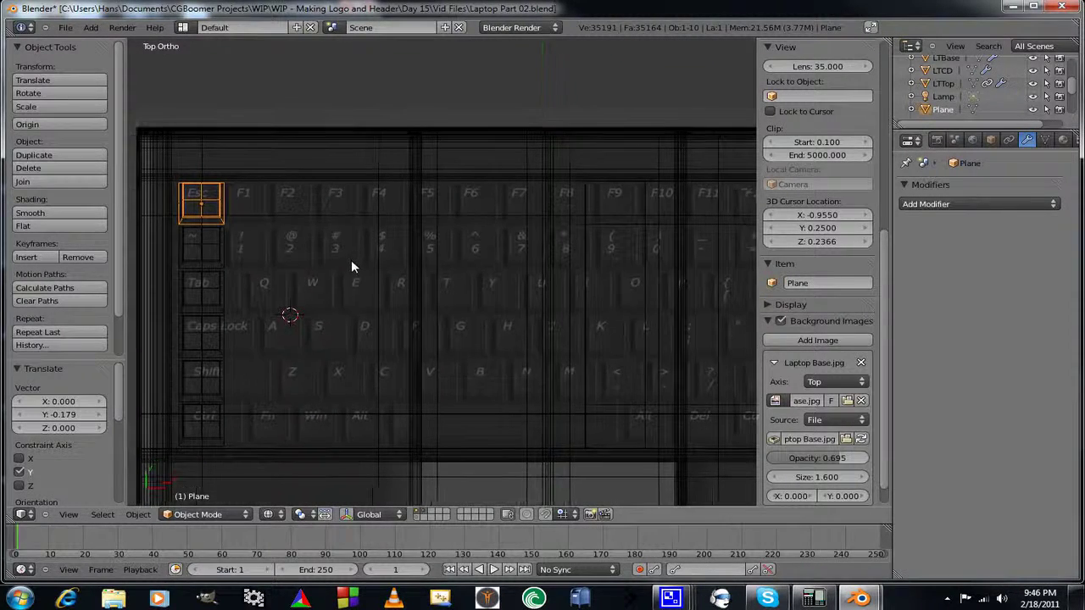
left_click(958, 204)
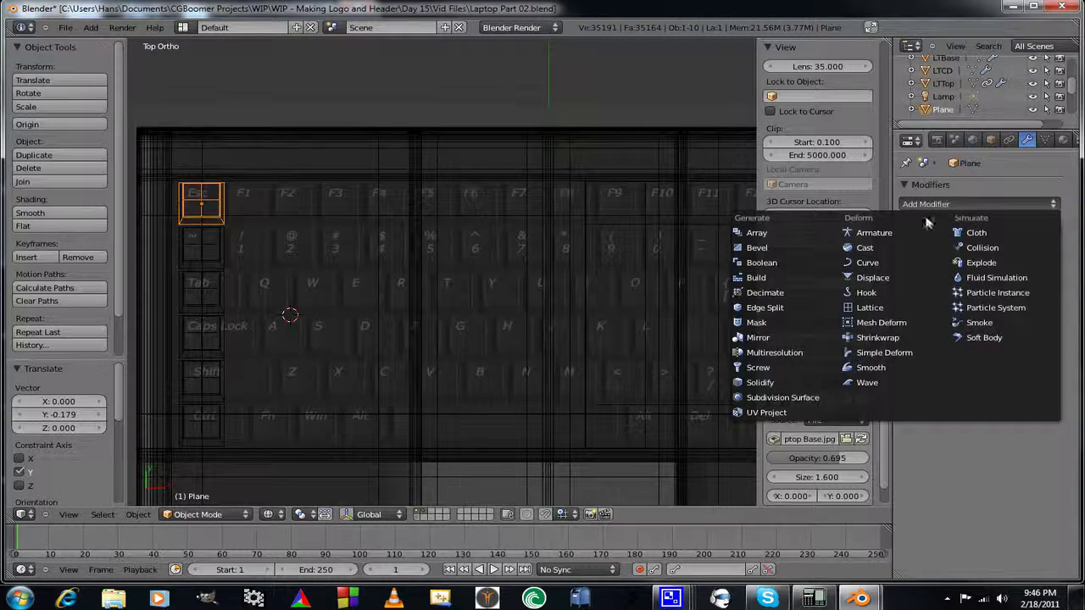
left_click(771, 232)
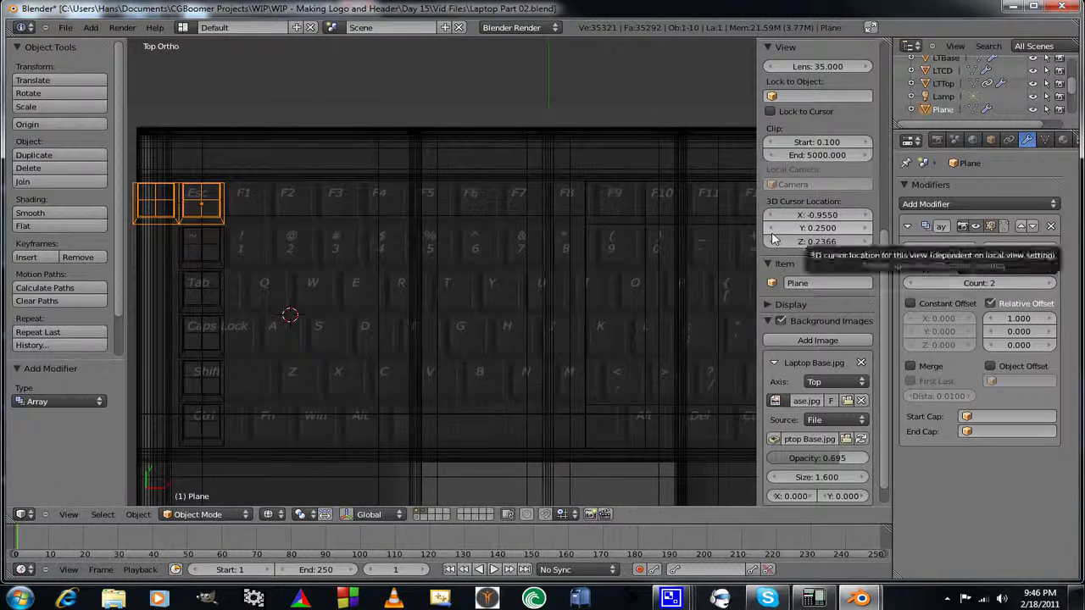
left_click(1021, 317)
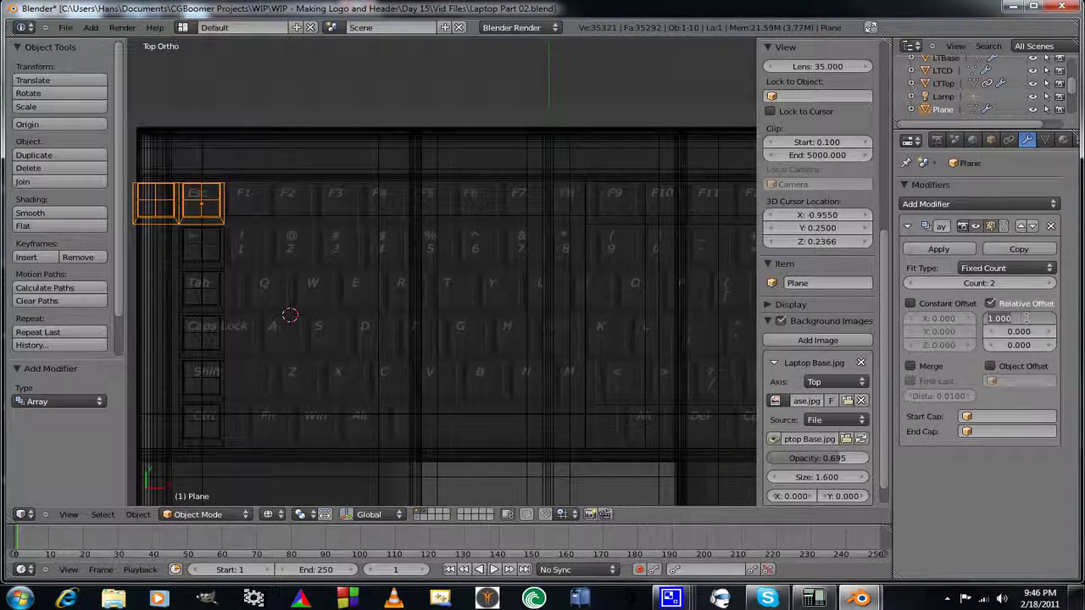
key("BackSpace")
type("-1.01")
key("Return")
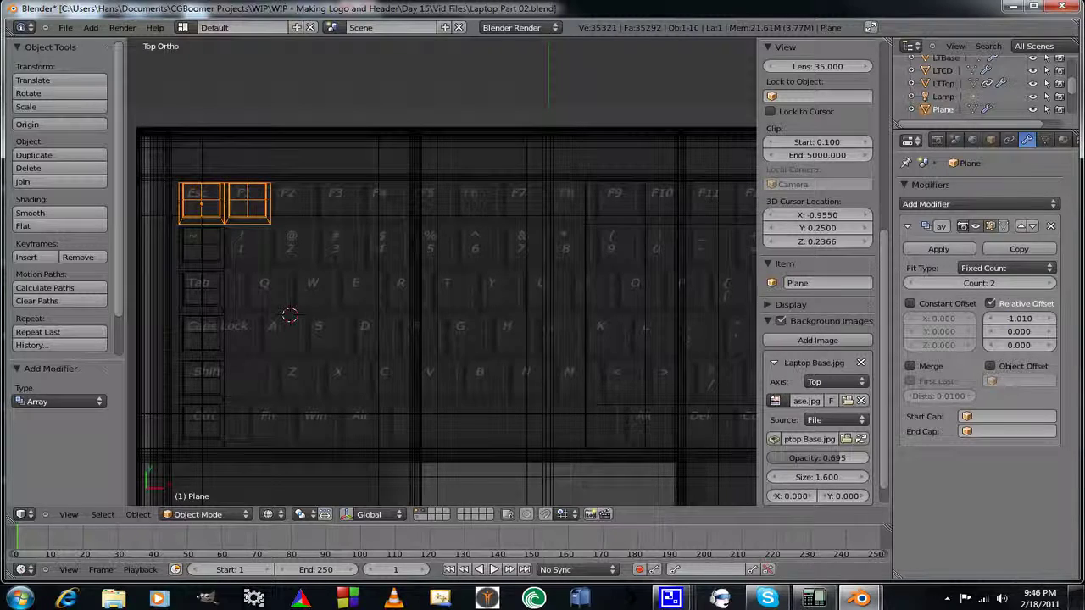
Set the Esc key's array count to 16 to fill the keyboard's first row.
left_click(999, 283)
type("16")
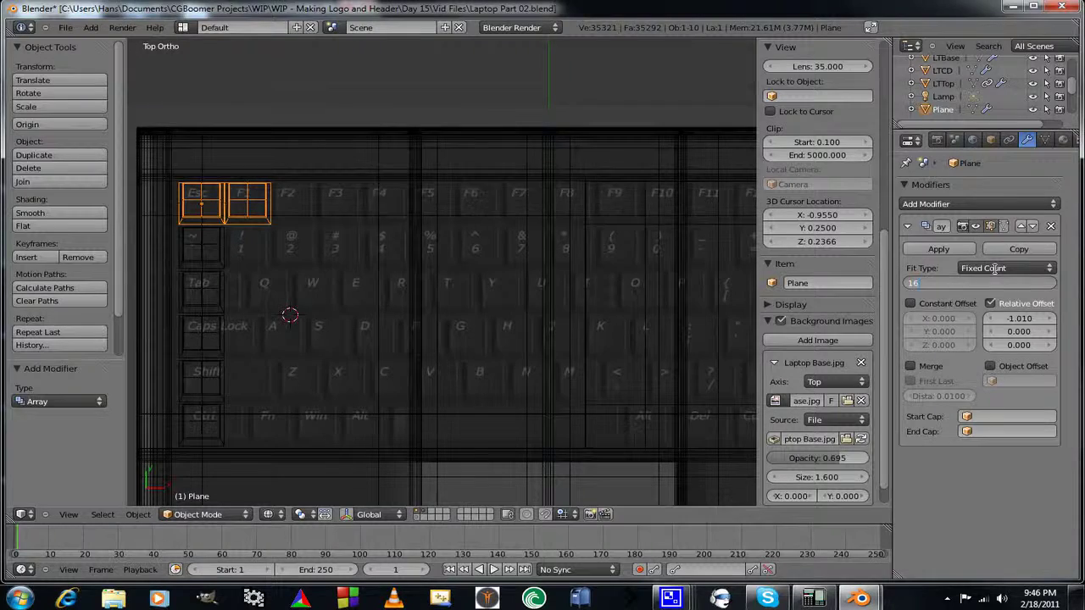
key("Return")
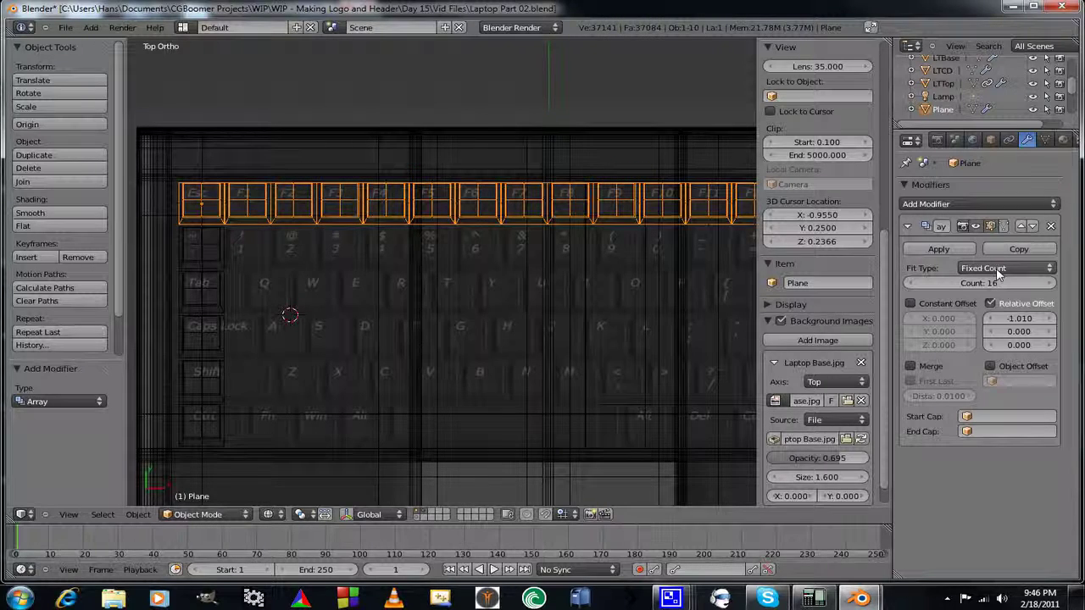
Add an Array modifier to the tilde key in the keyboard's second row.
scroll(445, 278, "down", 3)
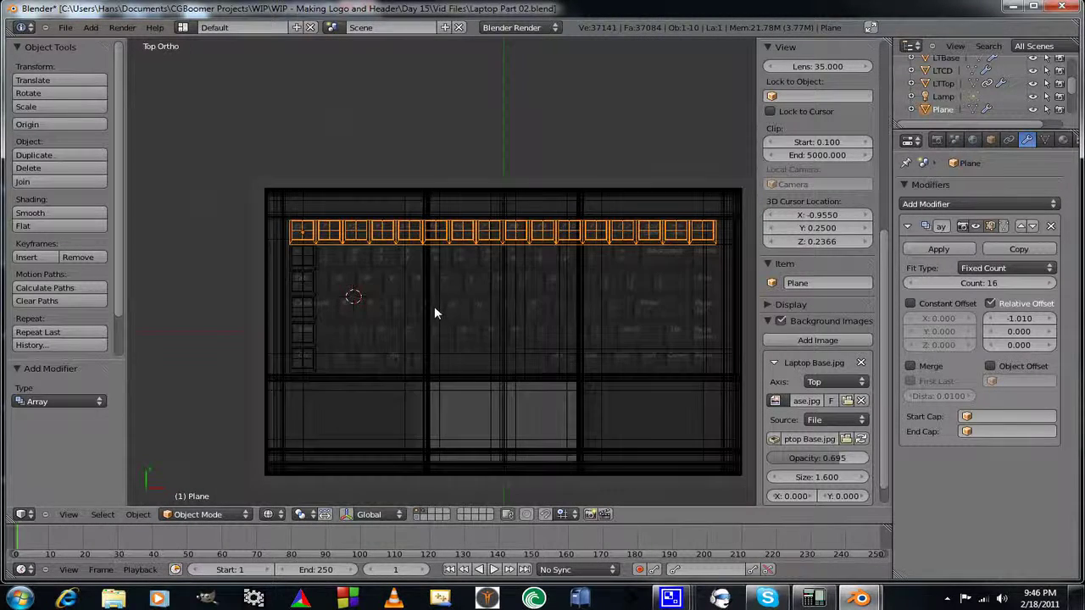
scroll(462, 298, "down", 1)
scroll(458, 266, "up", 3)
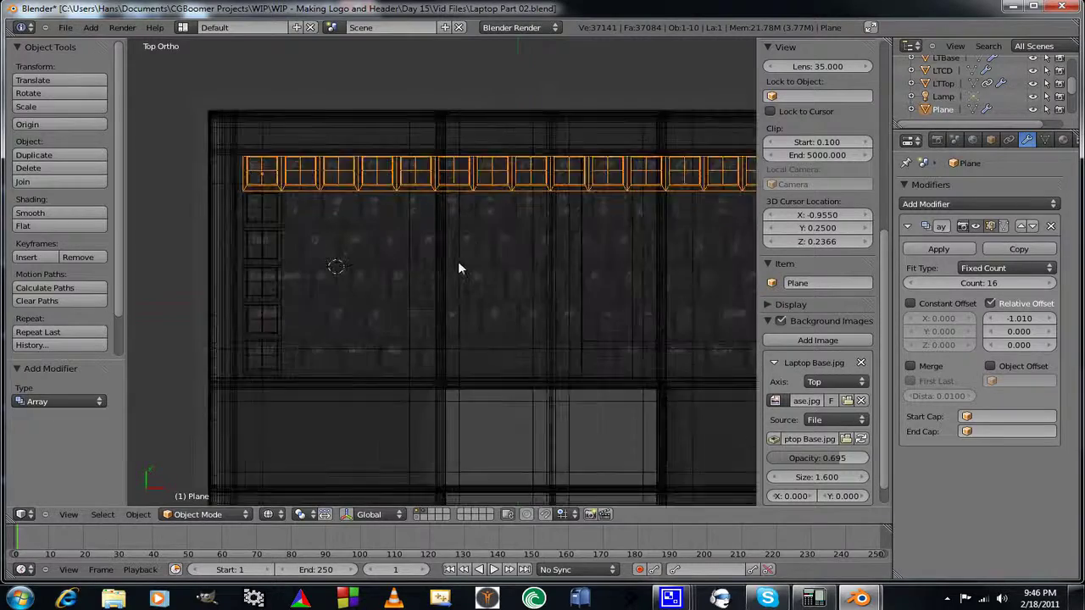
middle_click_drag(415, 282, 336, 294, "shift")
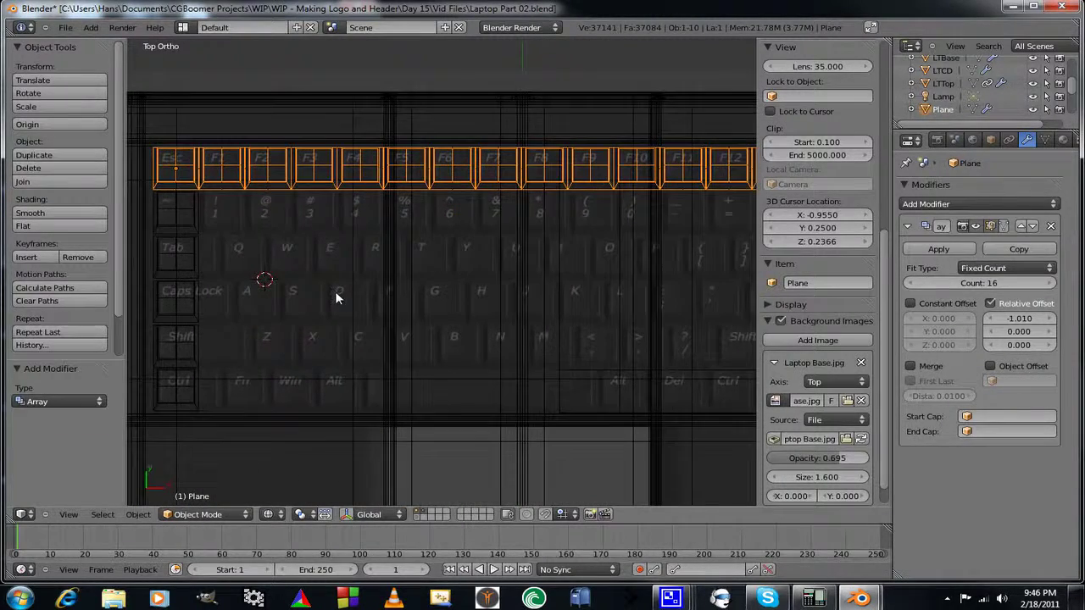
right_click(194, 219)
mouse_move(421, 256)
middle_mouse_down("shift")
mouse_move(394, 256)
mouse_move(419, 256)
middle_mouse_up("shift")
left_click(940, 204)
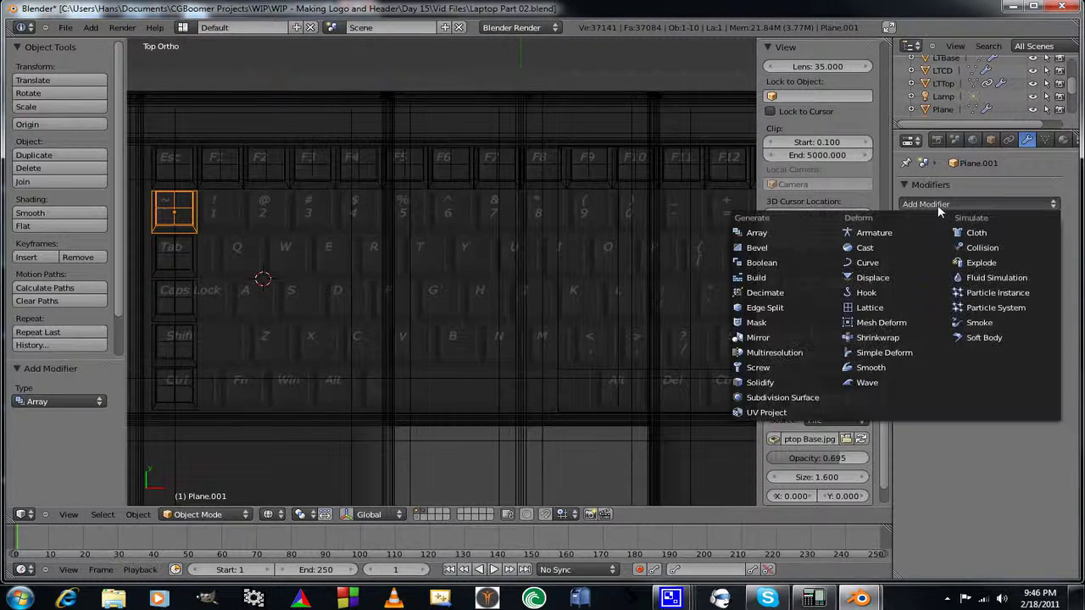
left_click(757, 233)
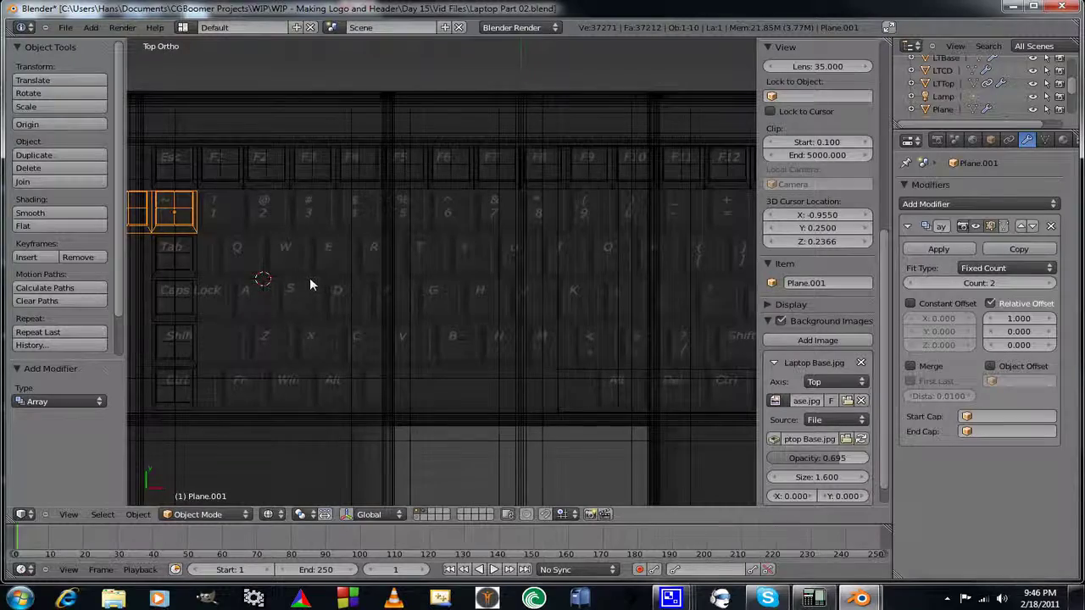
Set the relative X offset of the tilde key's Array modifier to -1.01.
middle_click_drag(310, 277, 345, 264)
key("KP_7")
scroll(361, 270, "down", 3)
scroll(354, 278, "up", 1)
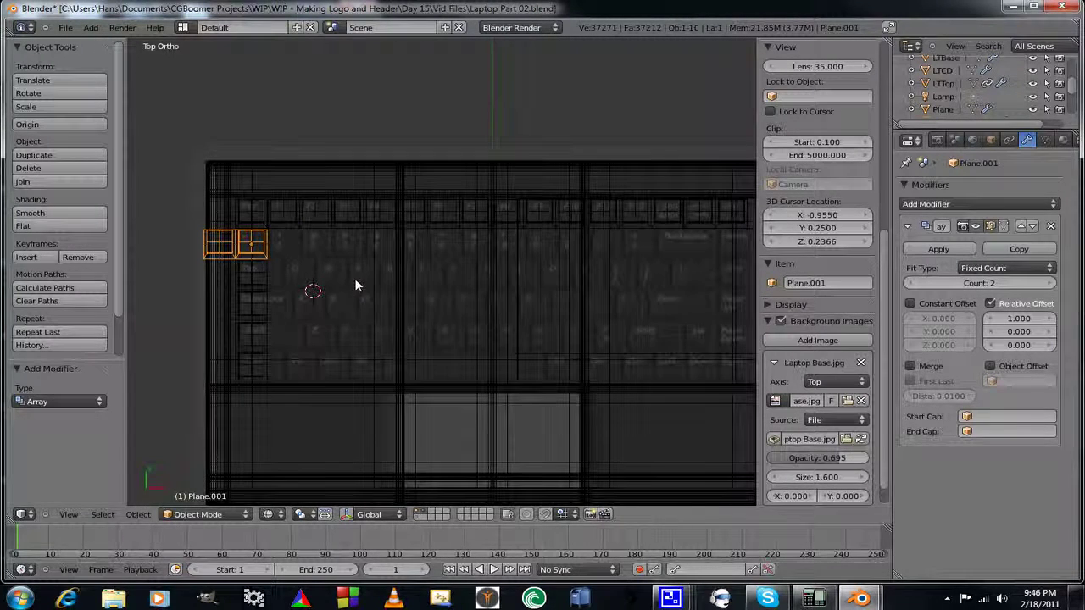
left_click(1014, 320)
key("BackSpace")
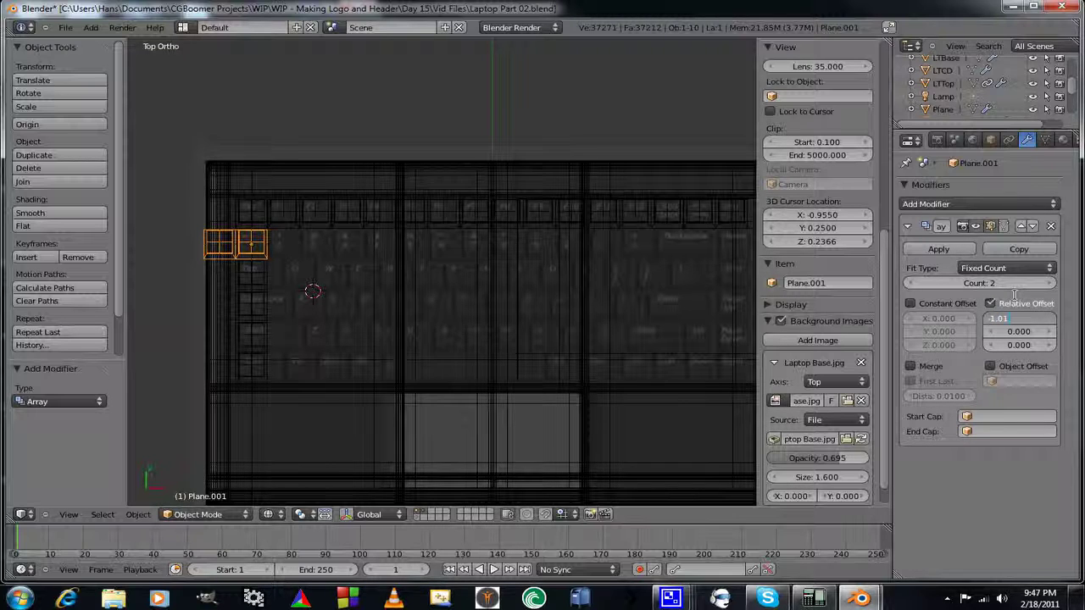
type("-1.01")
key("Return")
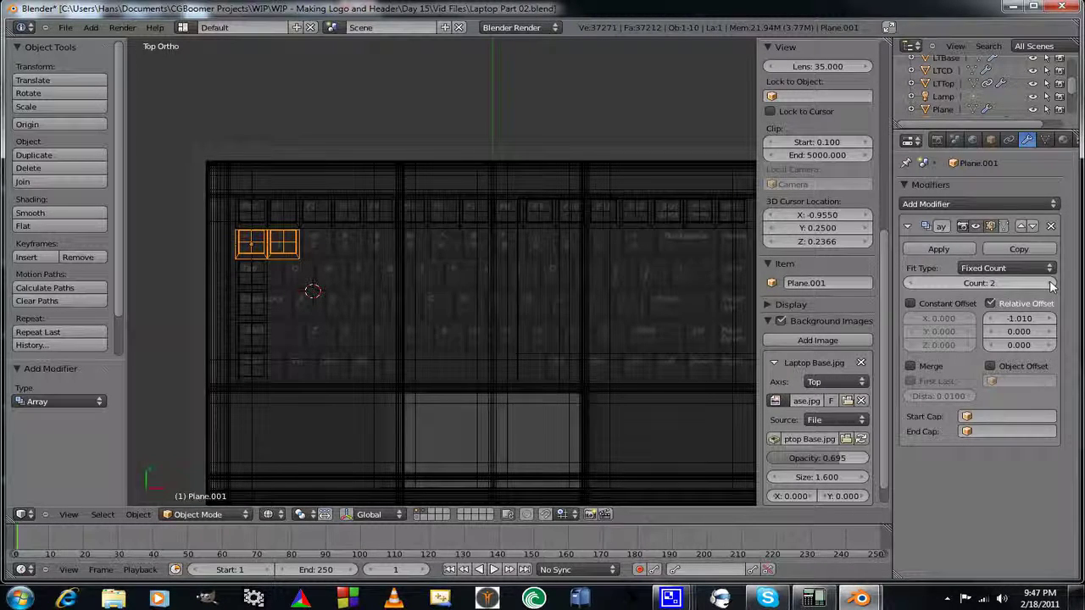
Try an array count of 13 for the tilde key's row, and remove the Array modifier.
left_click(1051, 284)
left_click(1051, 284)
left_click(1051, 284)
left_click(1051, 284)
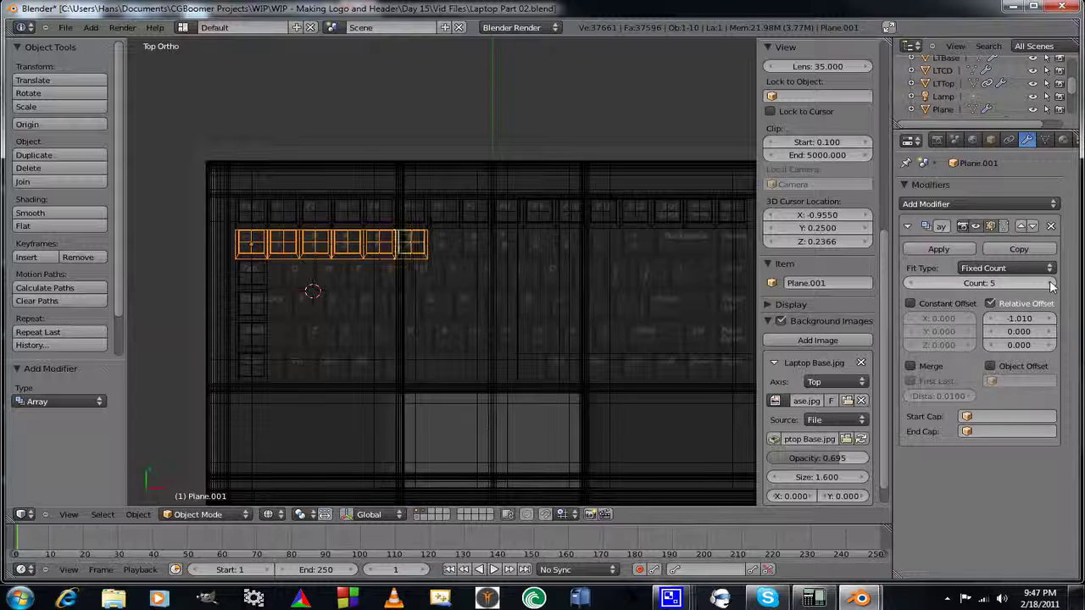
left_click(1051, 284)
left_click(1051, 284)
left_click(1051, 284)
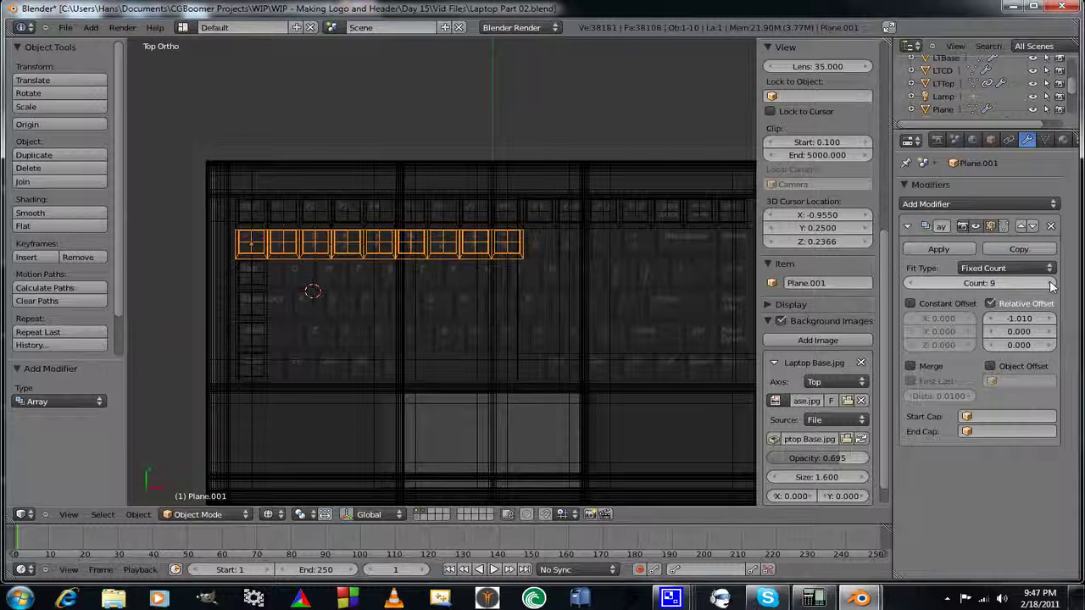
left_click(1051, 284)
left_click(1051, 284)
left_click(1051, 284)
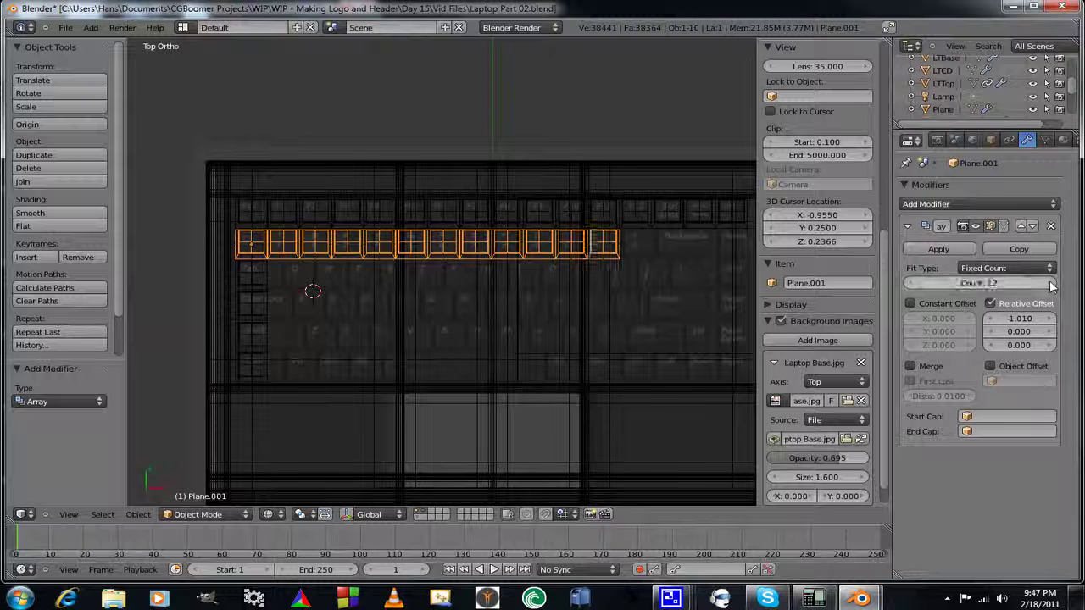
left_click(1051, 284)
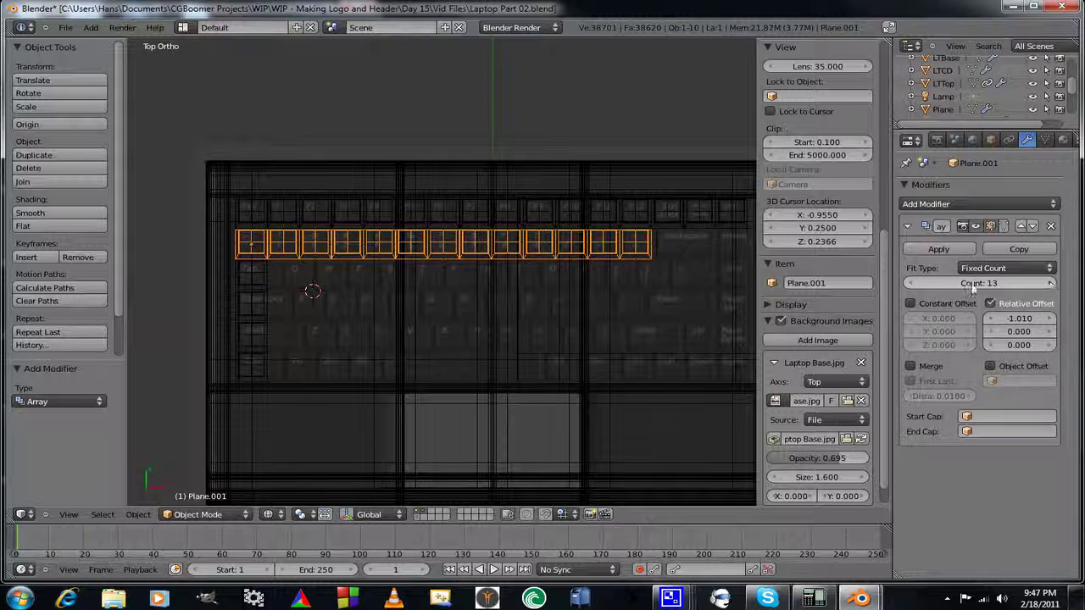
left_click(1051, 226)
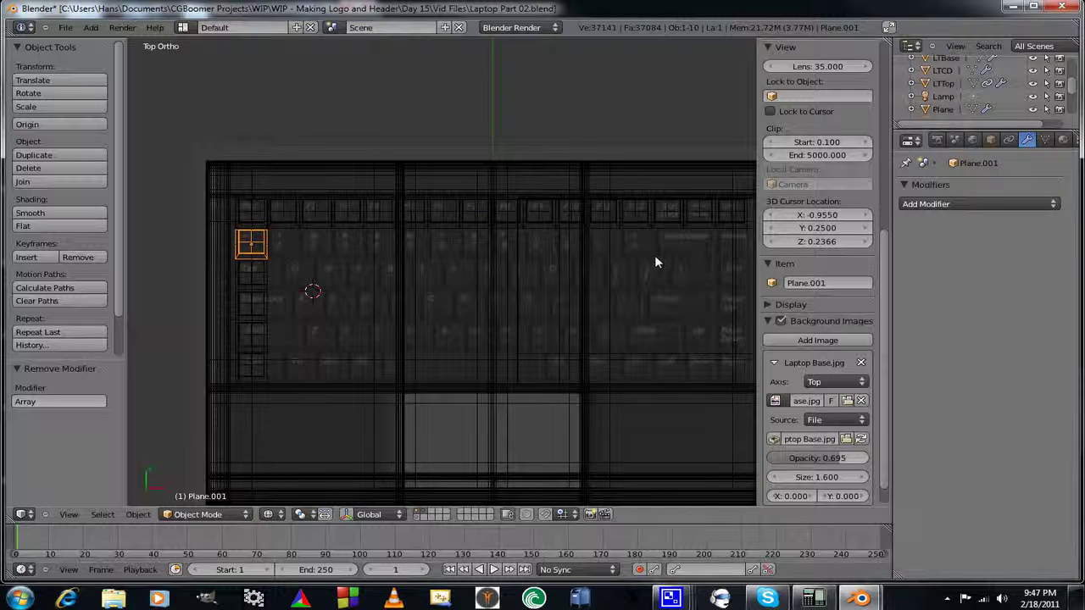
Duplicate the tilde key and move the copy about 2.554 along X onto the Home key of the reference image.
middle_click_drag(654, 256, 593, 278, "shift")
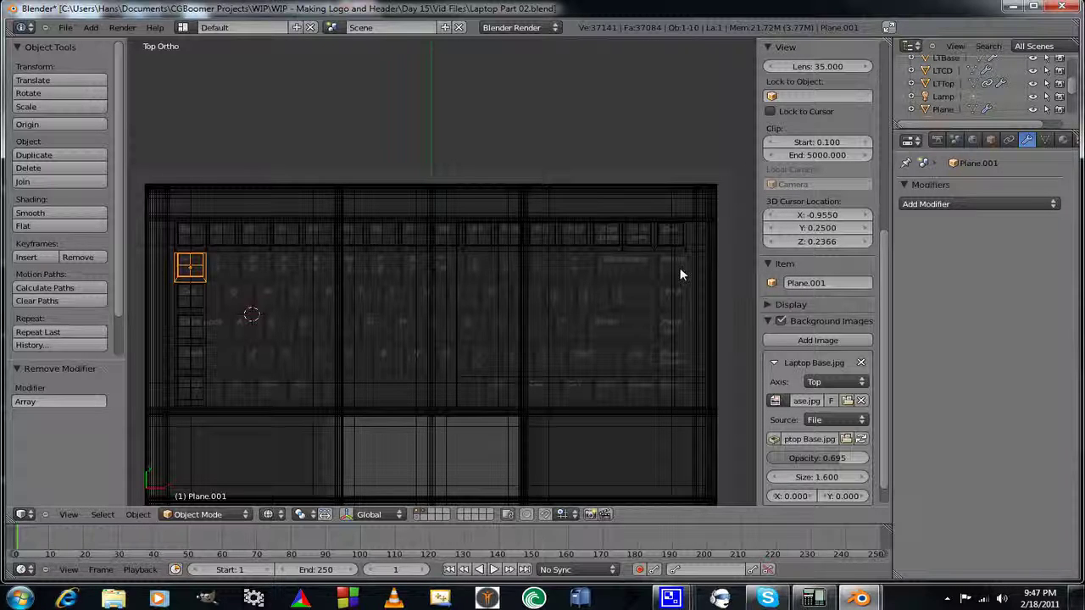
key("shift+d")
right_click(209, 272)
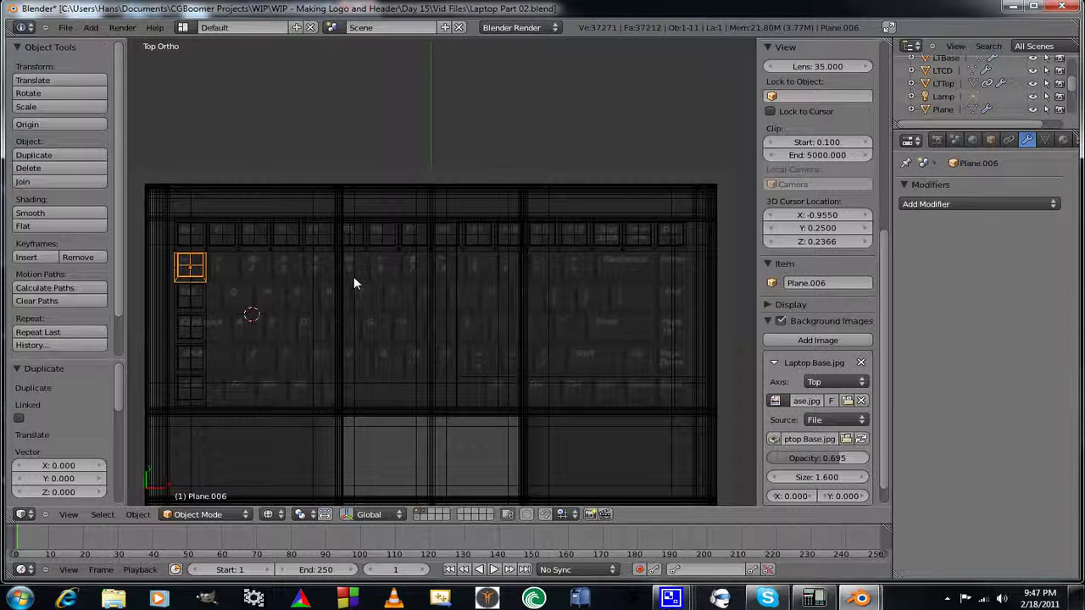
key("g")
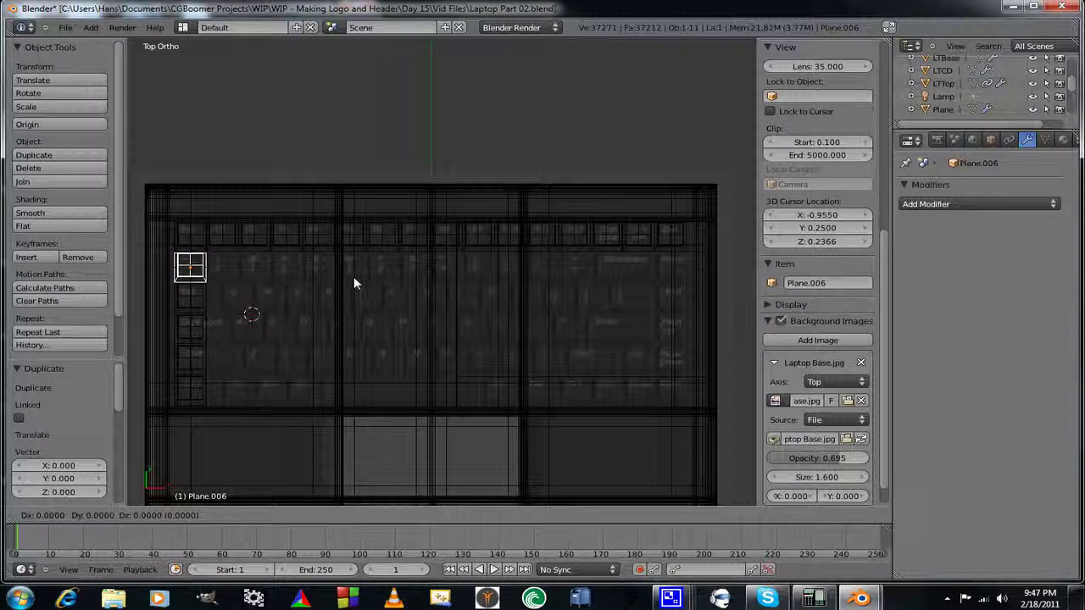
key("x")
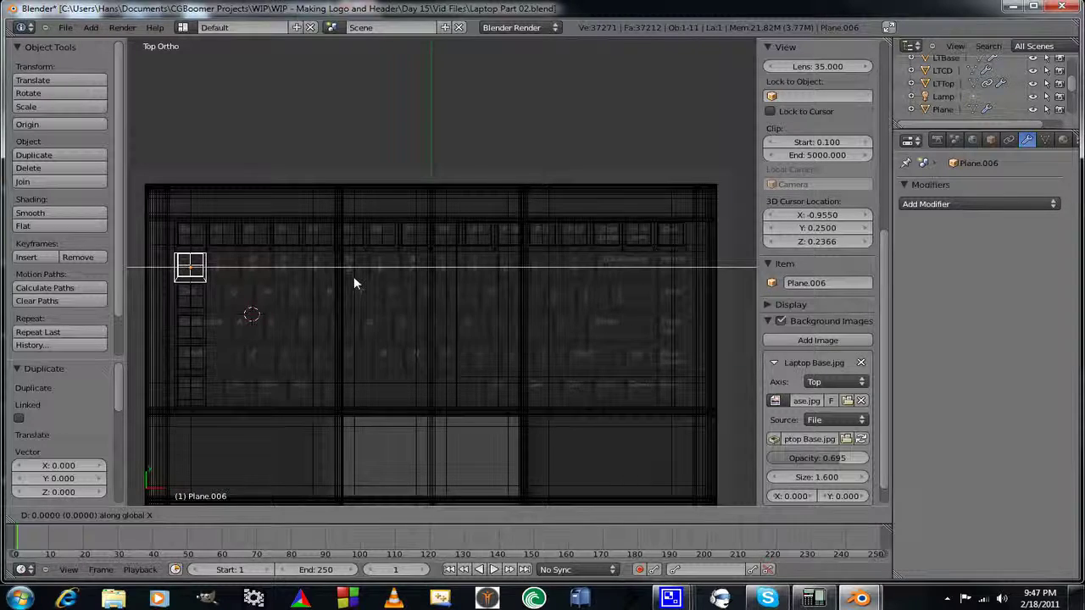
left_click(205, 282)
Shift the Home key about 0.005 along X to align it with the Del key above.
scroll(641, 306, "up", 3)
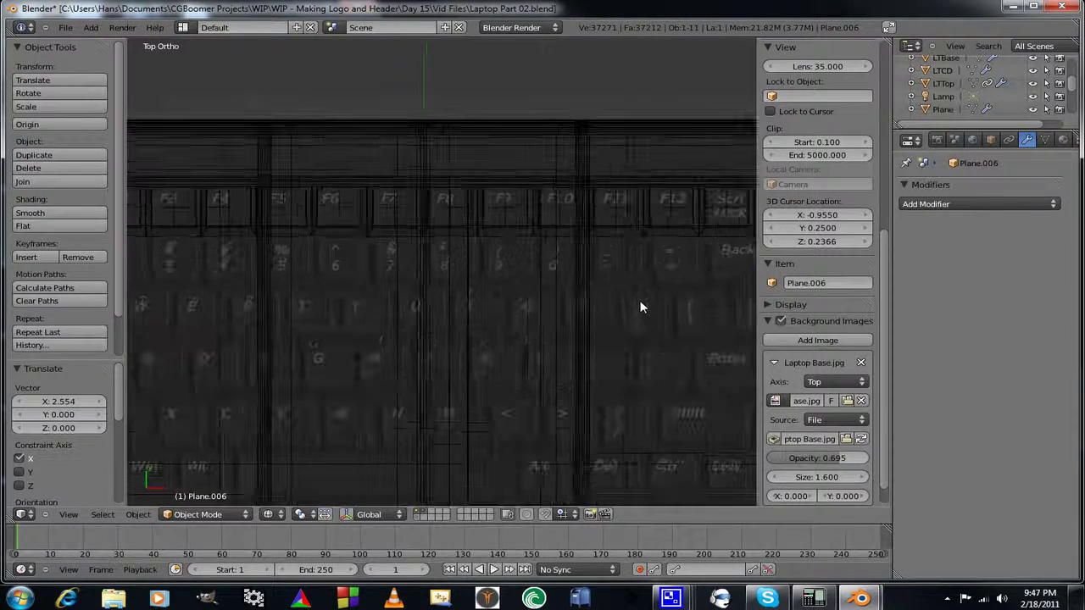
middle_click_drag(639, 301, 206, 312, "shift")
scroll(212, 321, "up", 4)
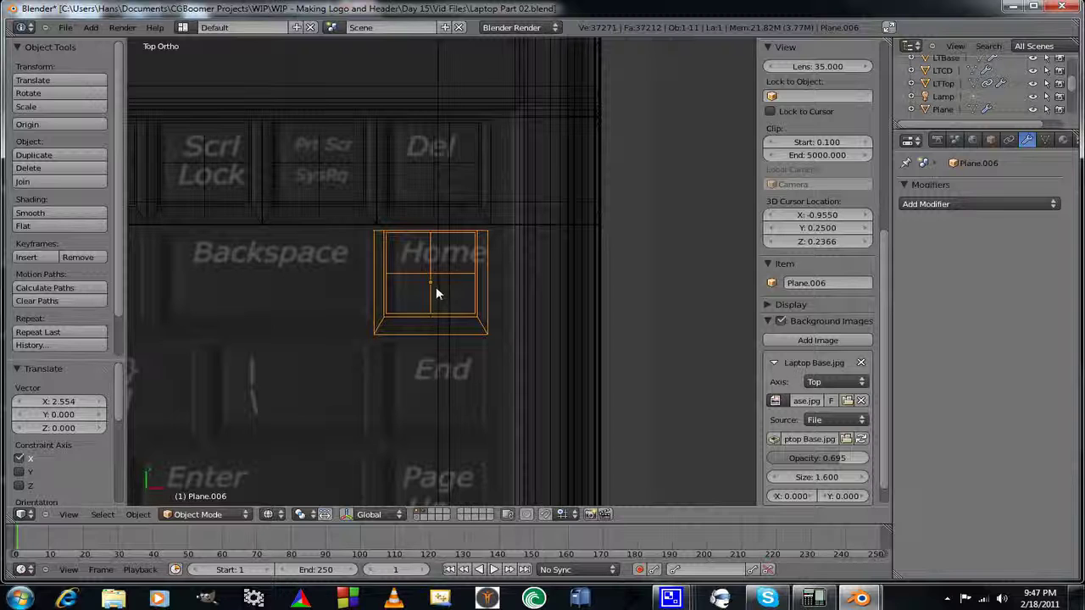
key("g")
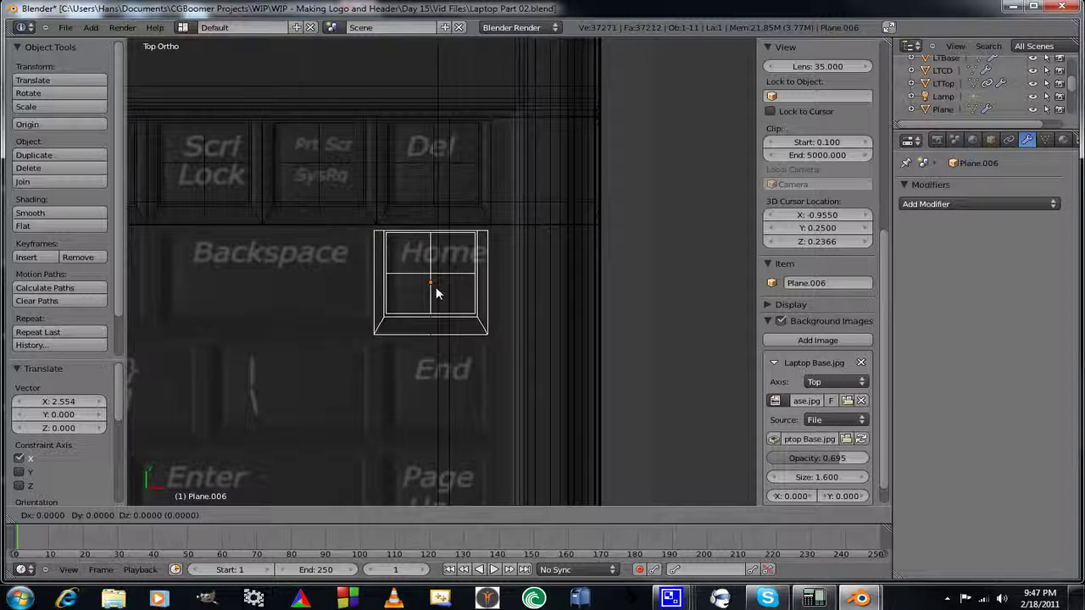
key("x")
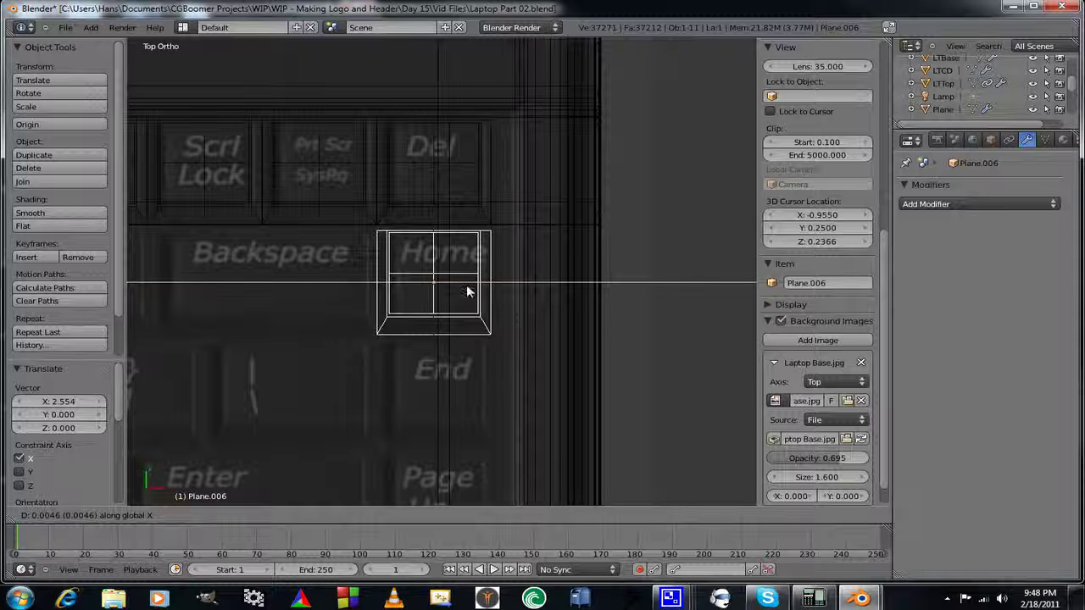
left_click(466, 284)
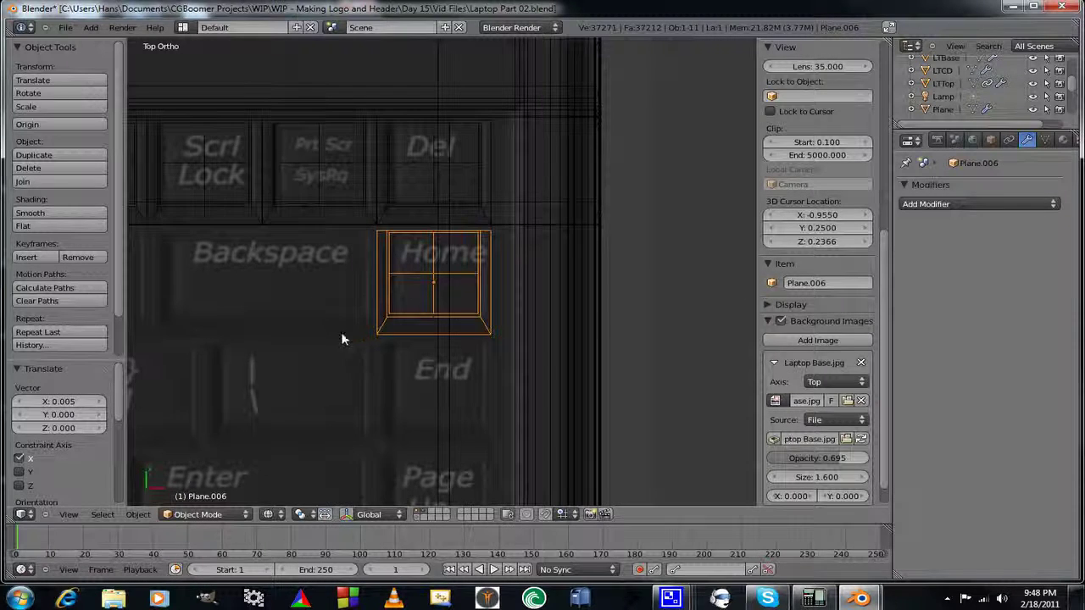
Add an Array modifier to the tilde key and set its relative X offset to -1.01.
scroll(341, 333, "down", 6)
middle_click_drag(341, 339, 515, 332, "shift")
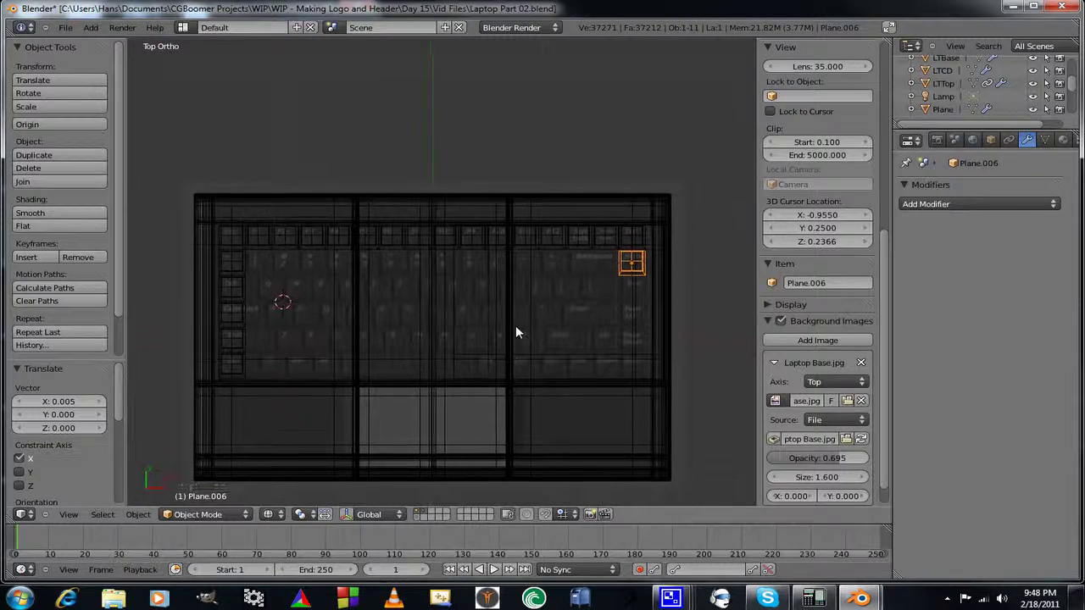
right_click(245, 263)
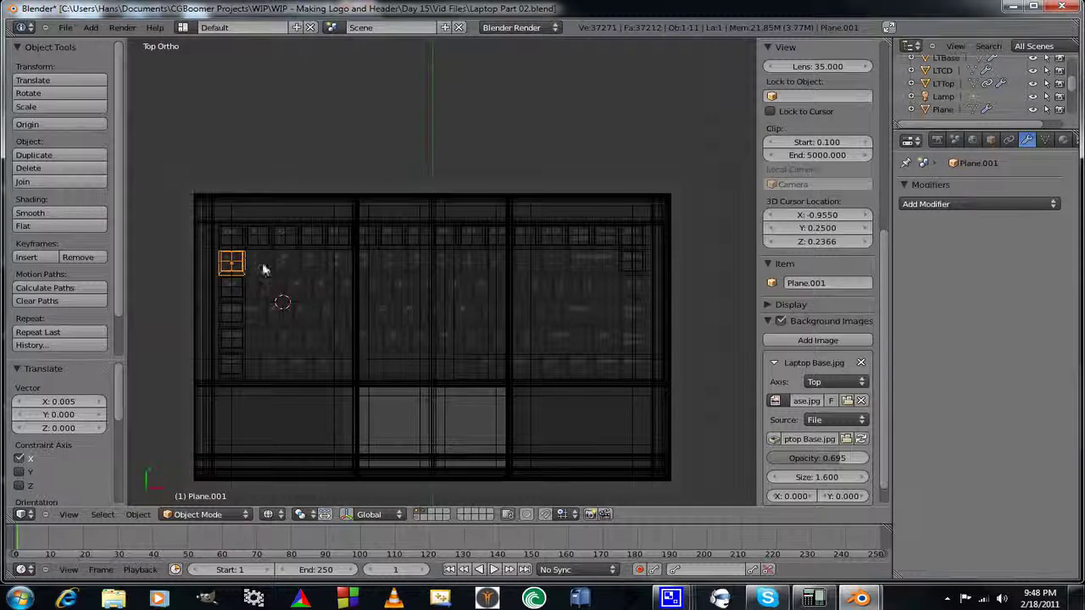
left_click(974, 203)
left_click(757, 232)
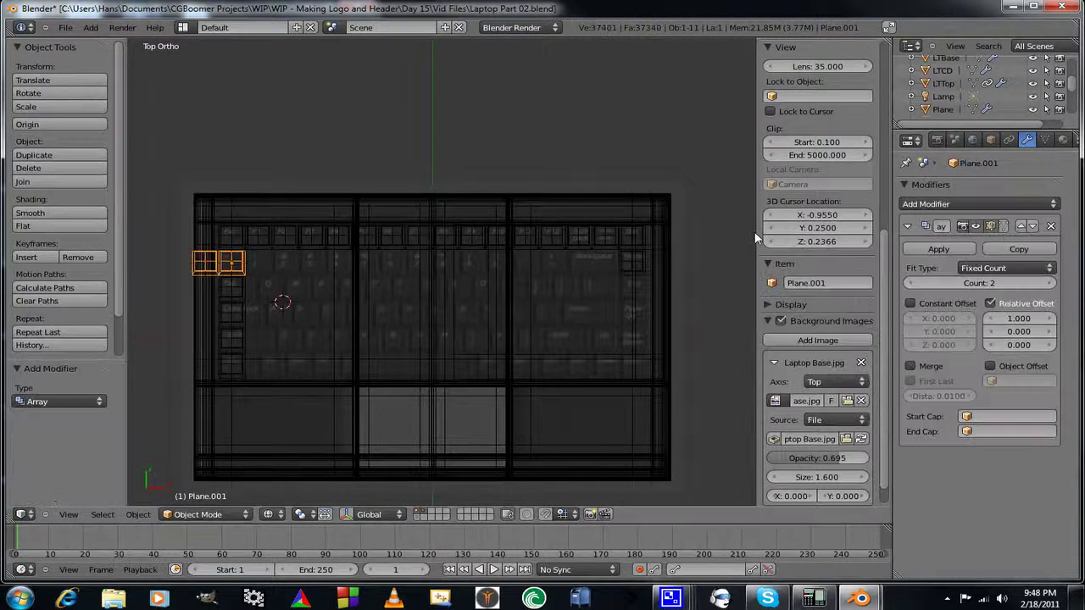
left_click(1021, 318)
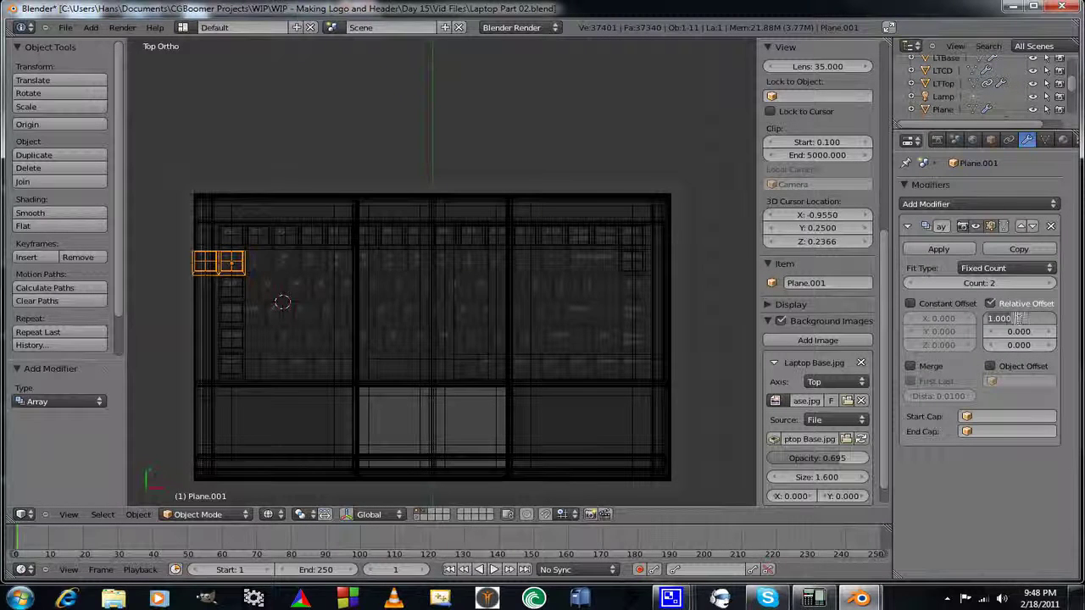
key("BackSpace")
type("-1.01")
key("Return")
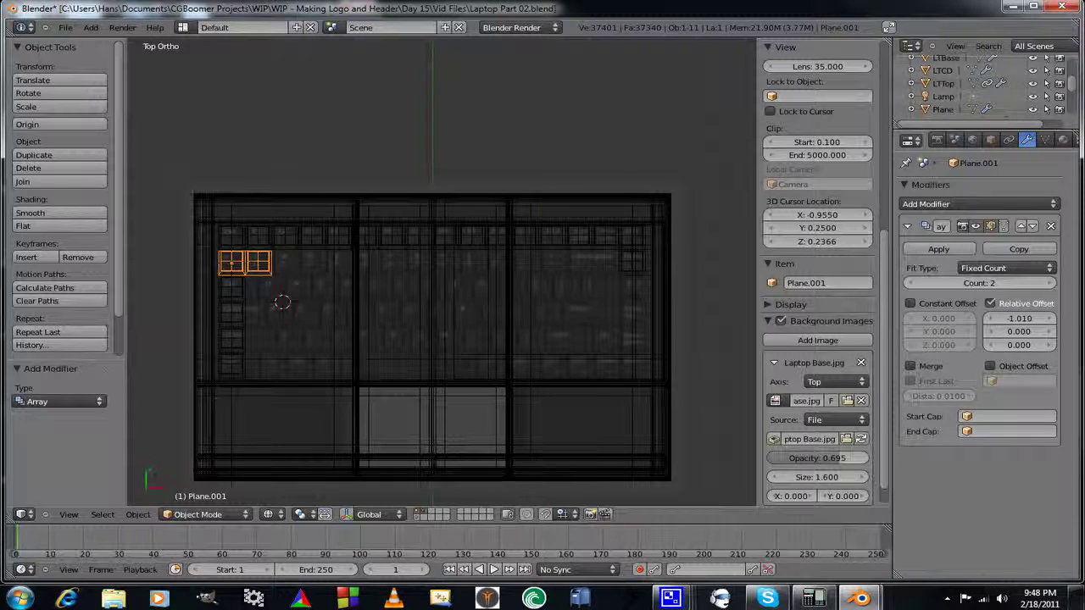
Set the tilde key's array count to 14 to extend the second row toward the Home key.
left_click(1051, 285)
left_click(1051, 285)
left_click(1052, 284)
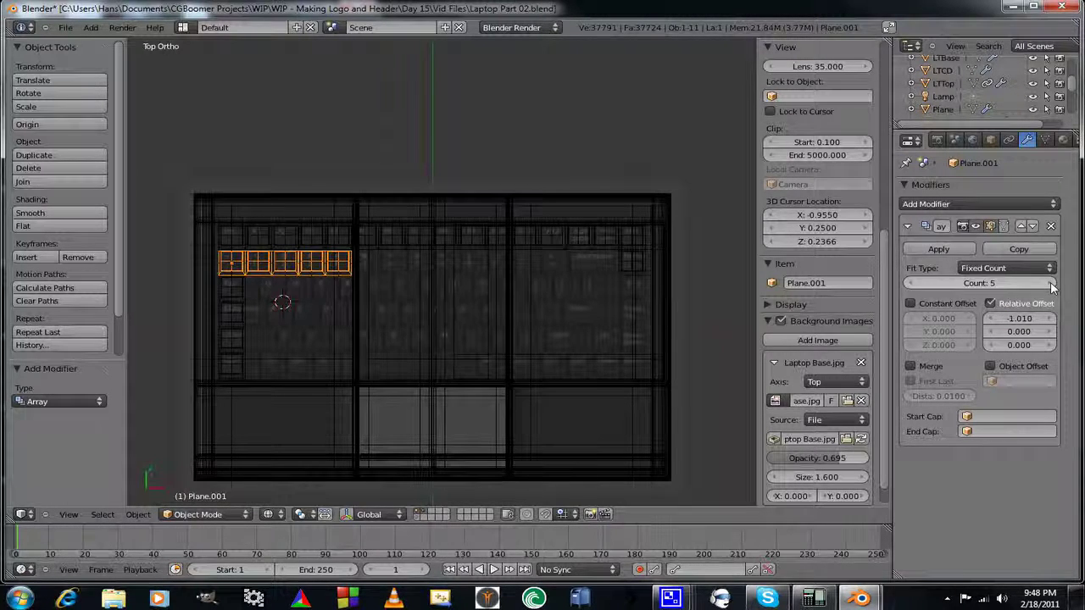
left_click(1051, 285)
left_click(1051, 284)
left_click(1051, 284)
left_click(1052, 284)
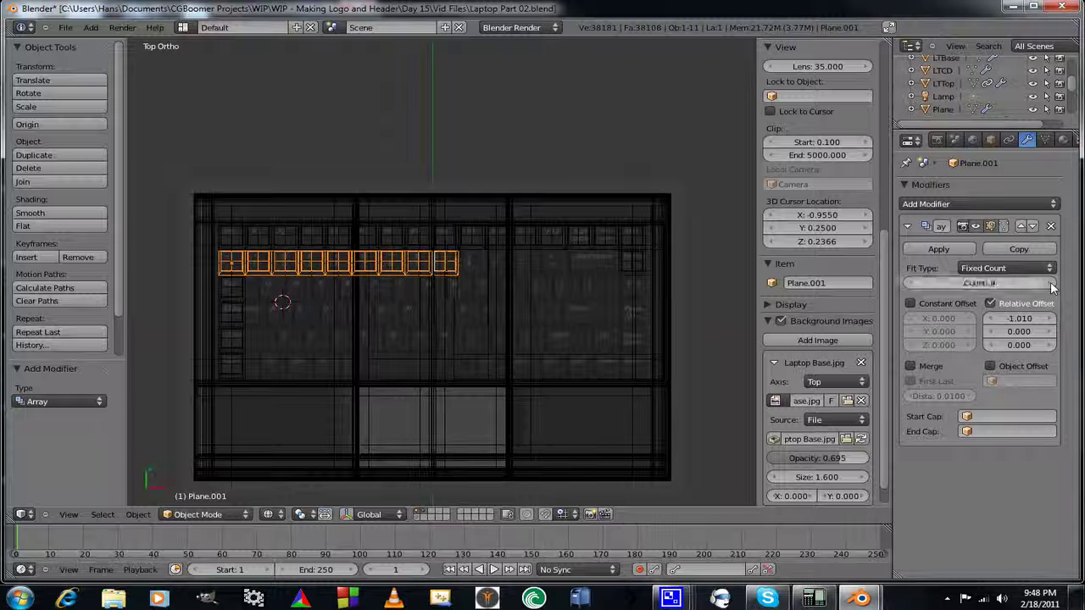
left_click(1051, 285)
left_click(1052, 285)
left_click(1052, 285)
left_click(1051, 285)
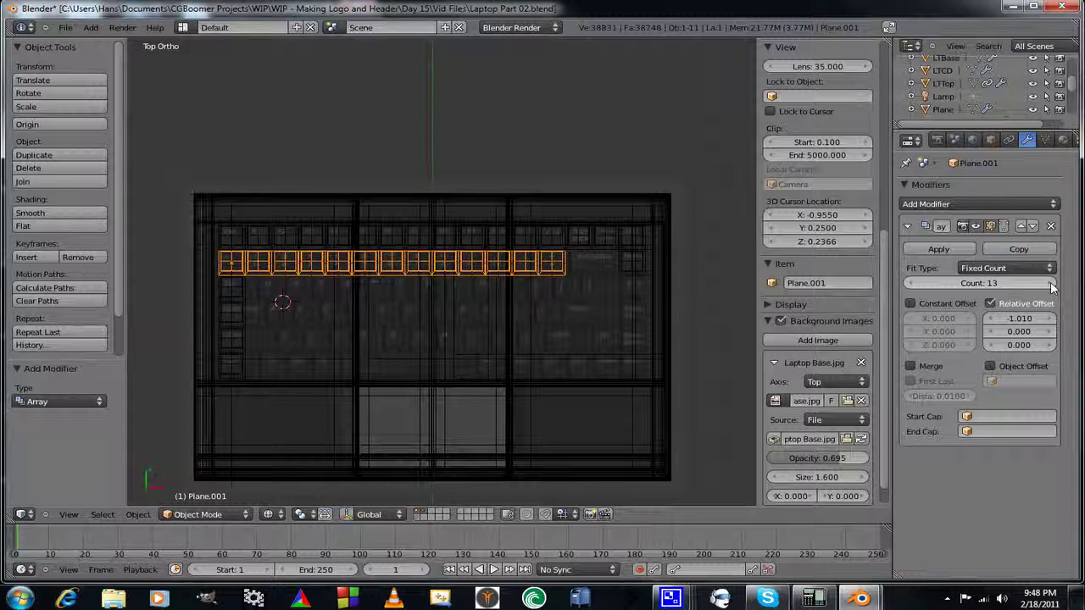
left_click(1051, 285)
Duplicate the Tab key and move the copy about 0.245 along X onto the Q key of the reference image.
right_click(241, 297)
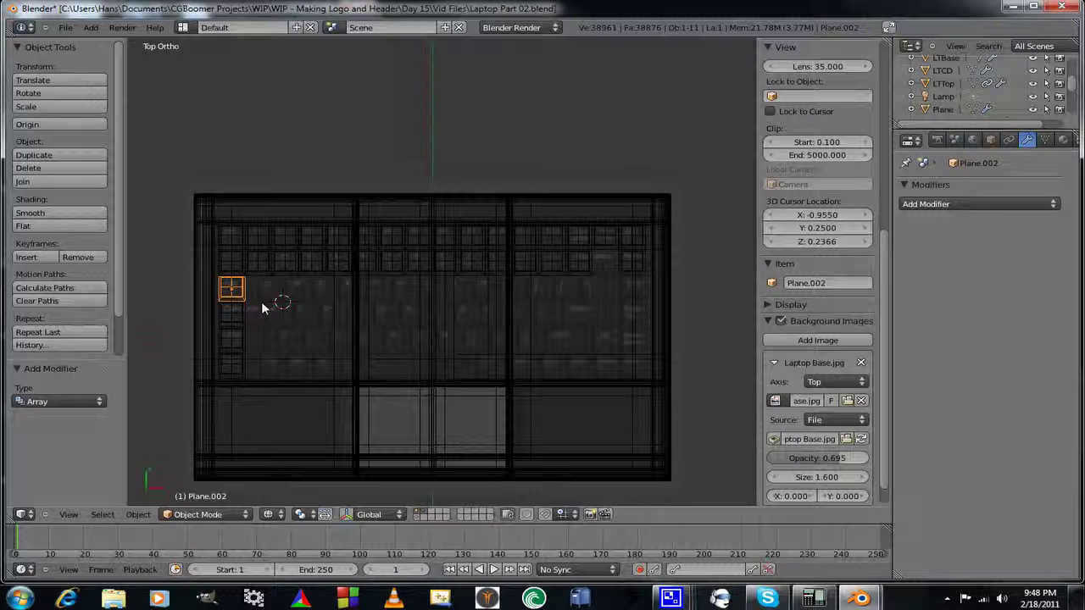
scroll(332, 293, "up", 2)
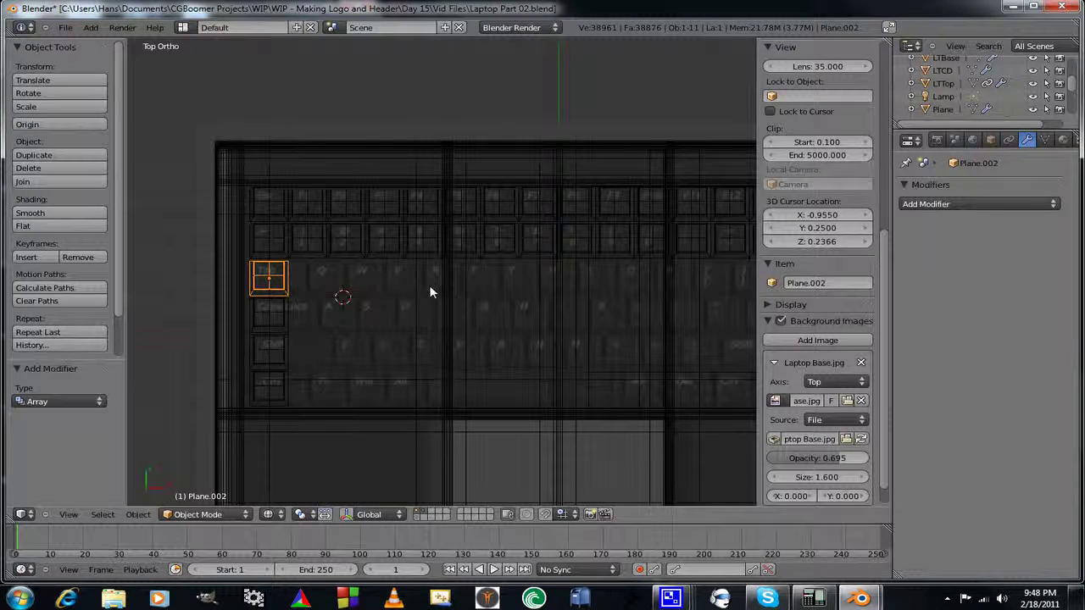
middle_click_drag(430, 286, 402, 291, "shift")
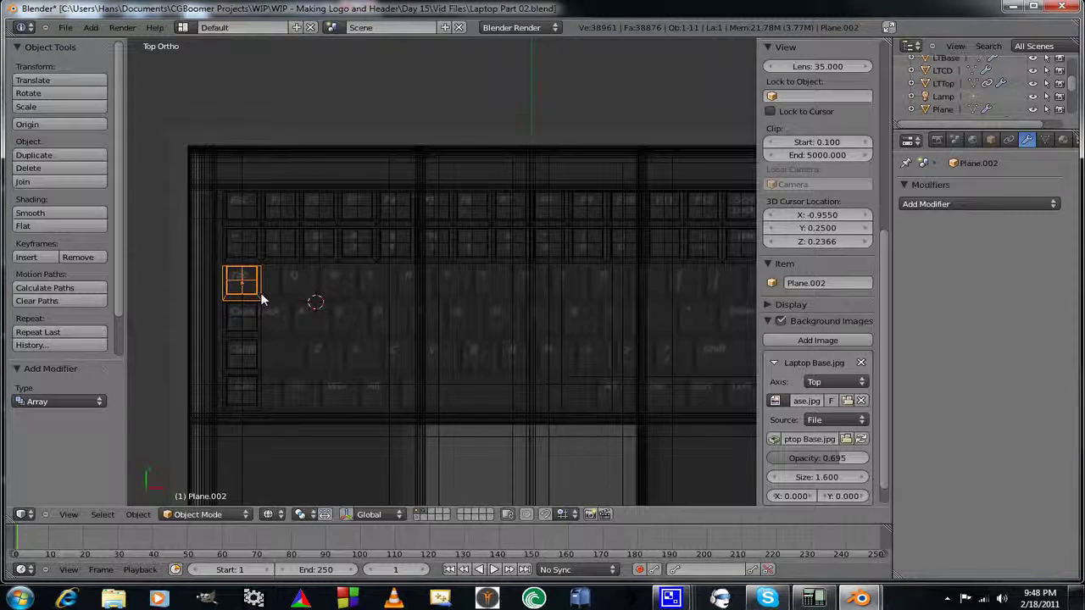
key("shift+d")
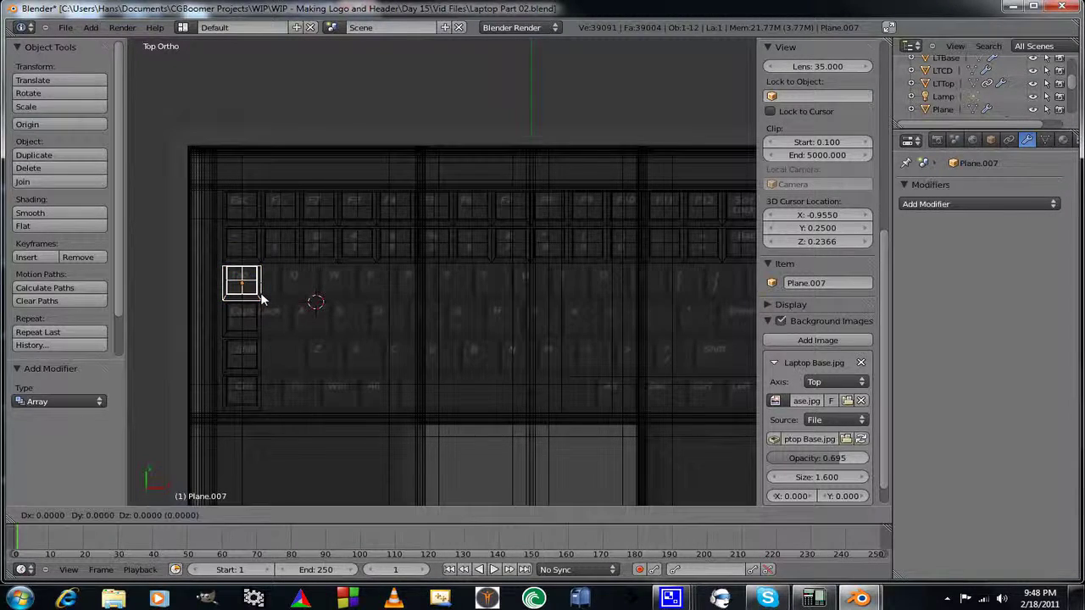
right_click(261, 299)
scroll(364, 316, "up", 1)
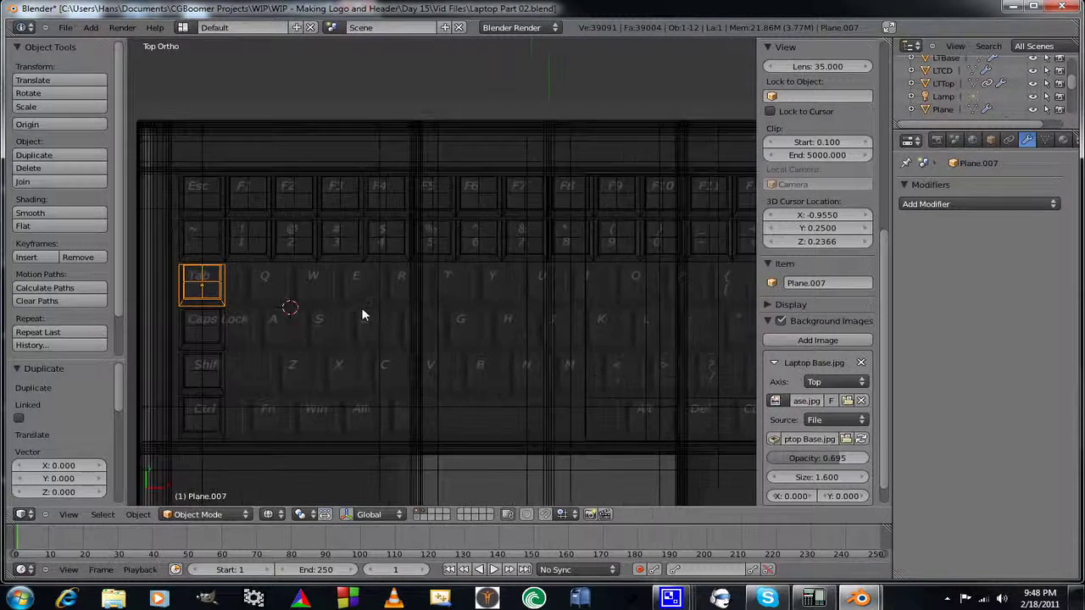
middle_click_drag(363, 313, 322, 290, "shift")
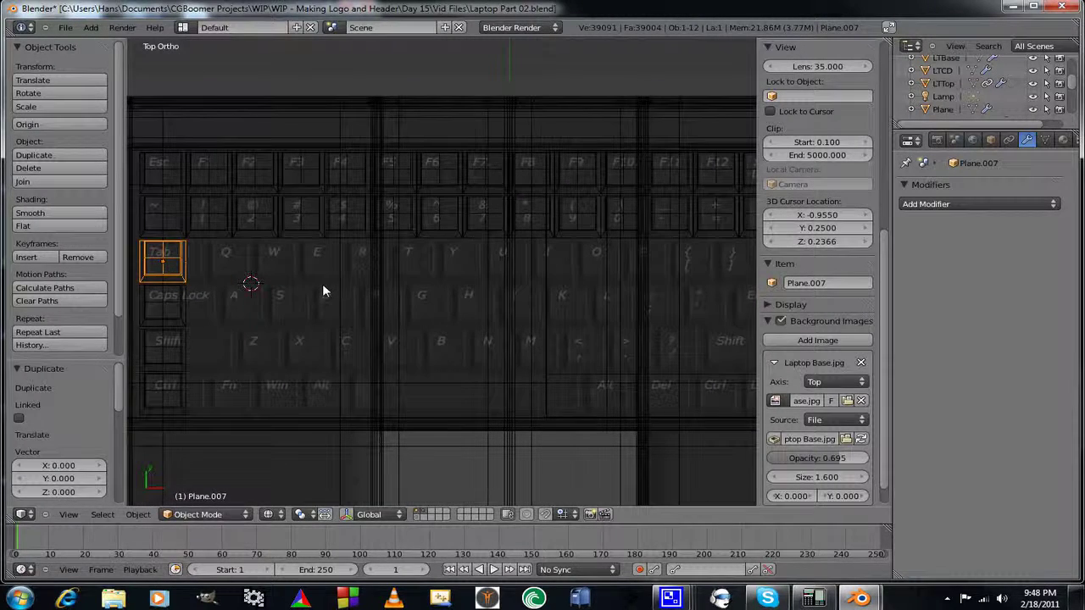
key("g")
key("y")
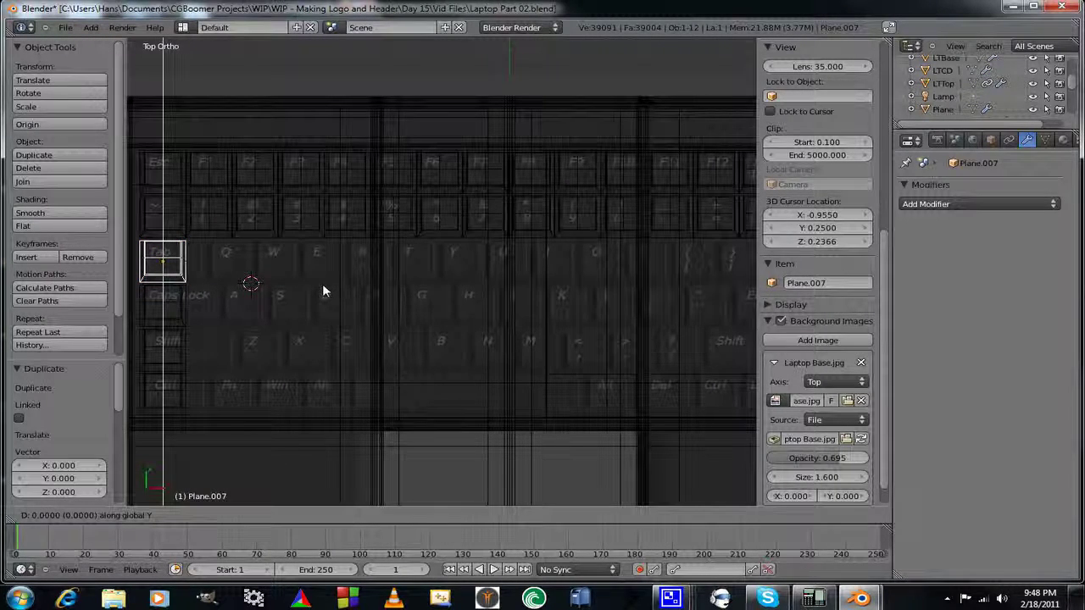
key("x")
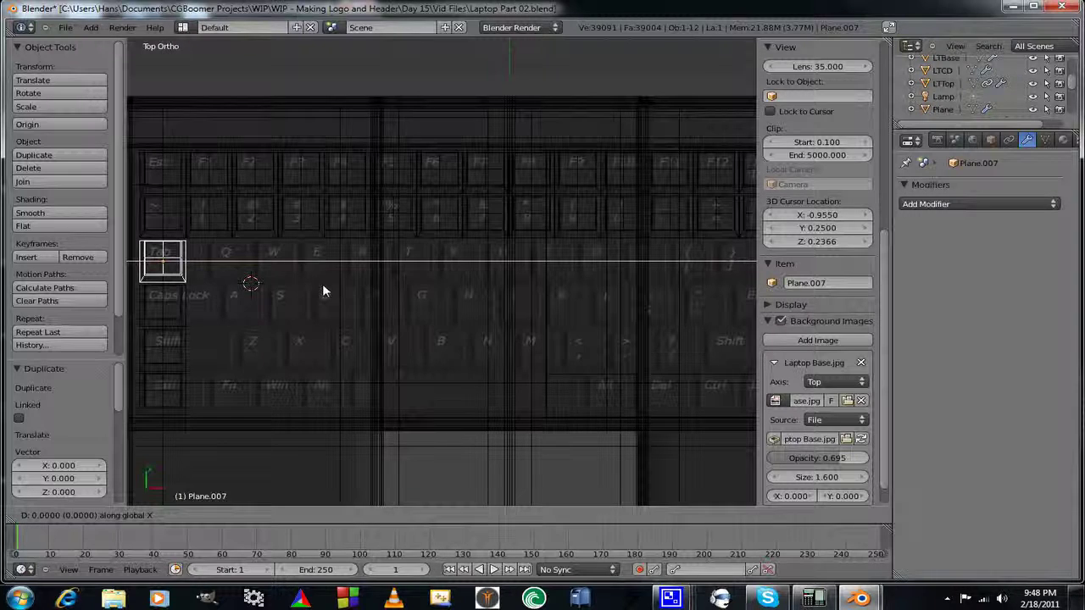
left_click(389, 289)
scroll(343, 315, "up", 4)
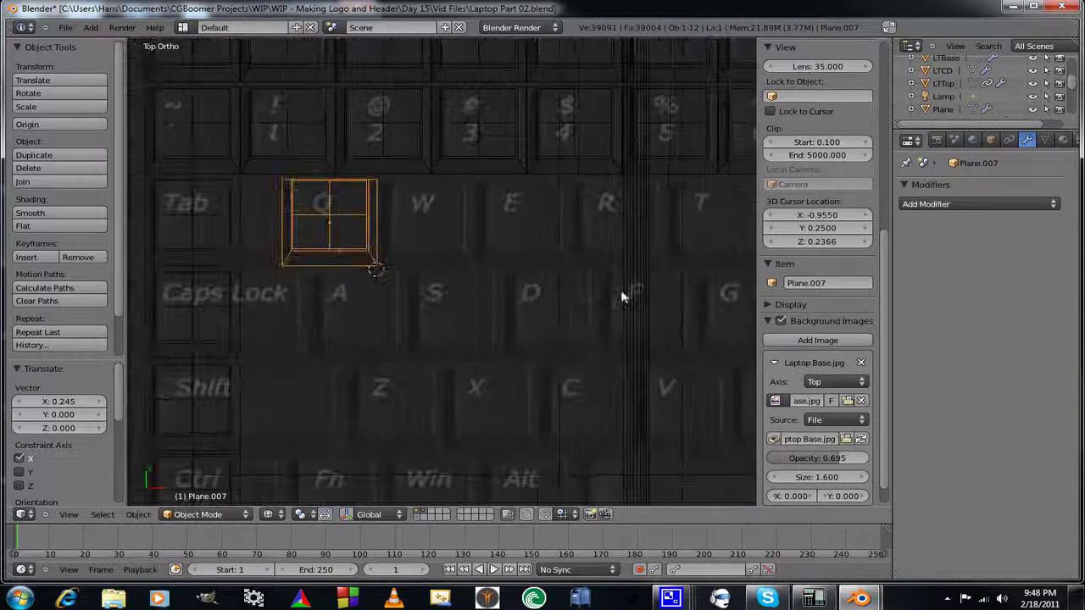
scroll(557, 303, "up", 1)
middle_click_drag(510, 280, 576, 298, "shift")
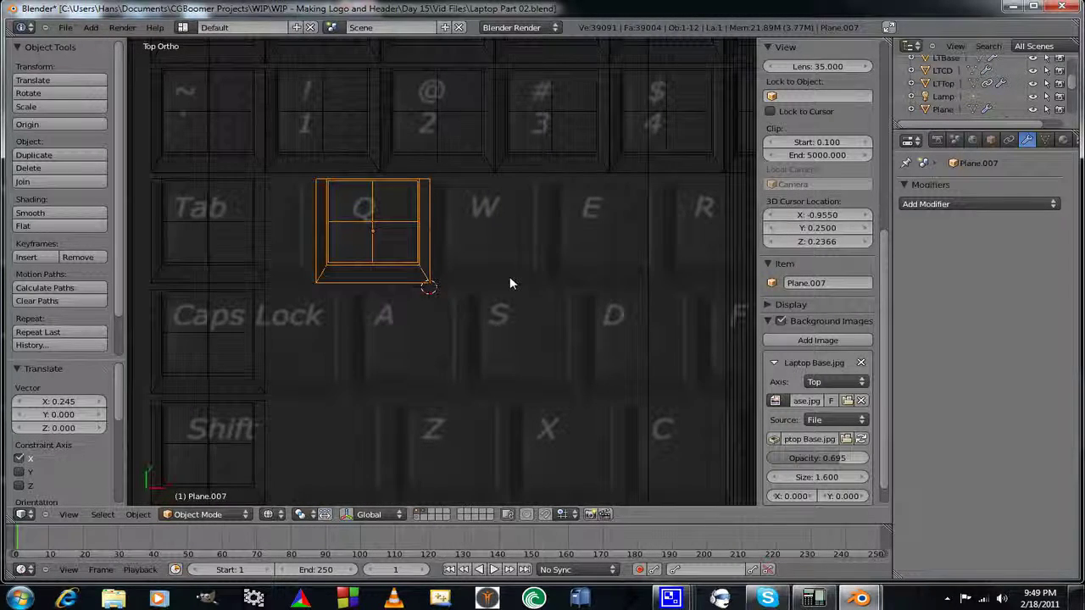
Shift the Q key about -0.003 along X to line it up with the reference image.
key("g")
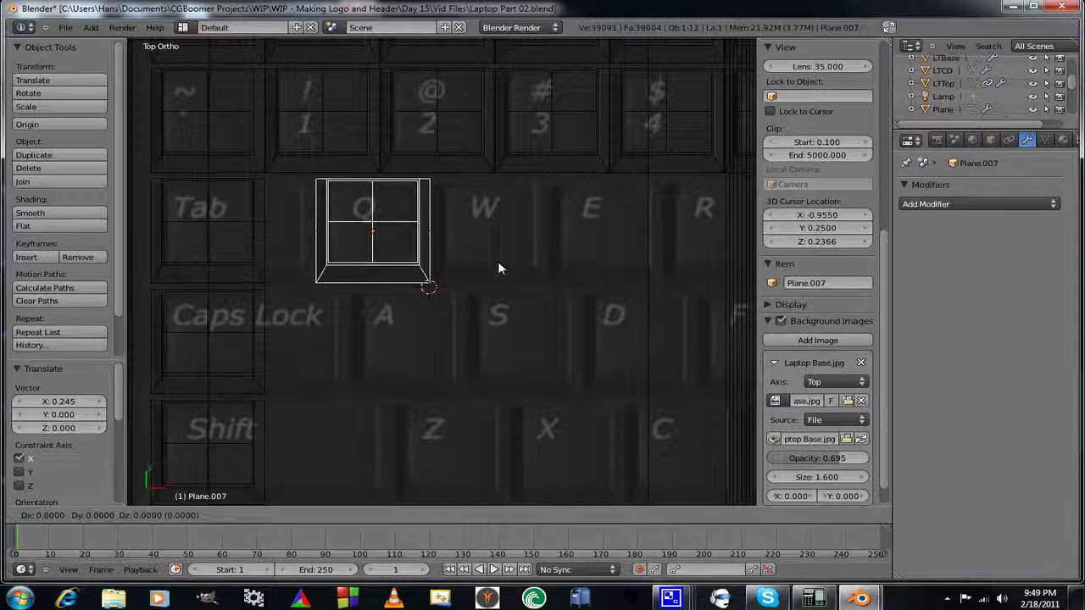
key("x")
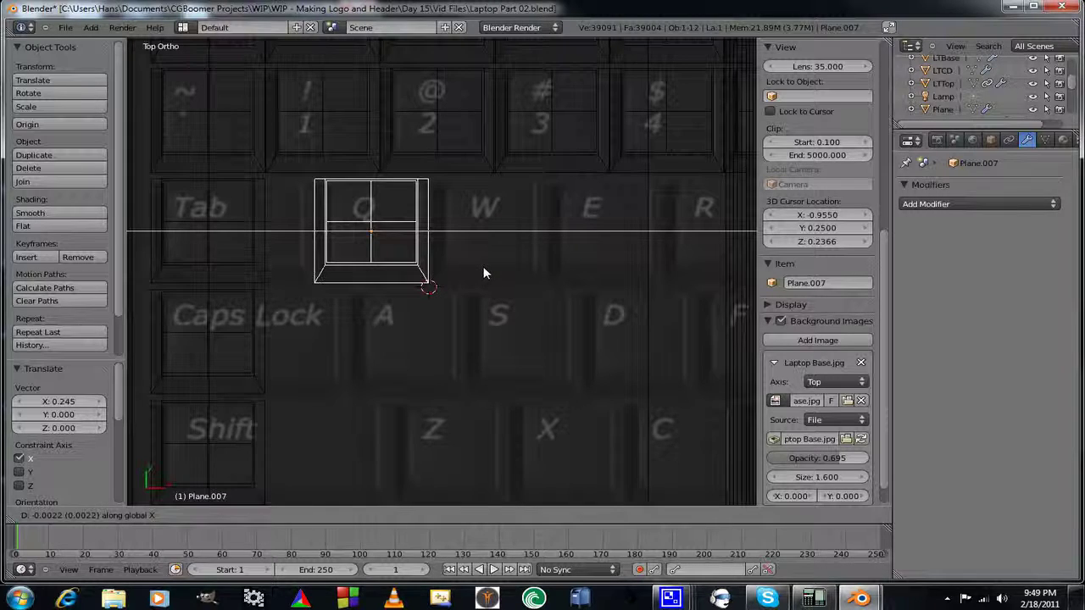
left_click(476, 268)
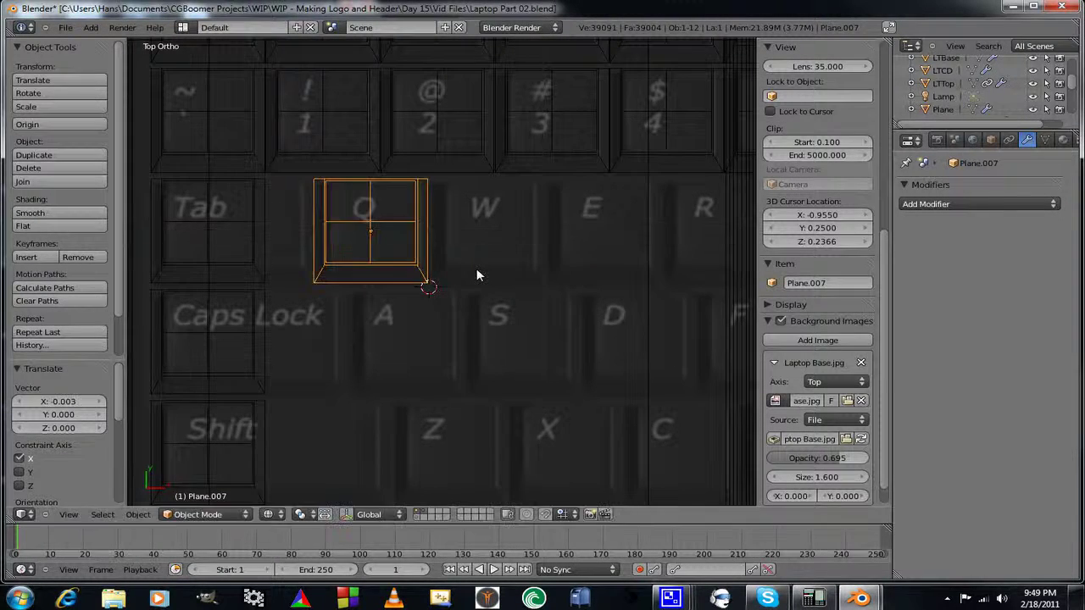
Duplicate the Q key and move the copy about 2.313 along X onto the End key of the reference image.
scroll(485, 267, "down", 4)
middle_click_drag(500, 268, 215, 242, "shift")
scroll(356, 258, "down", 3)
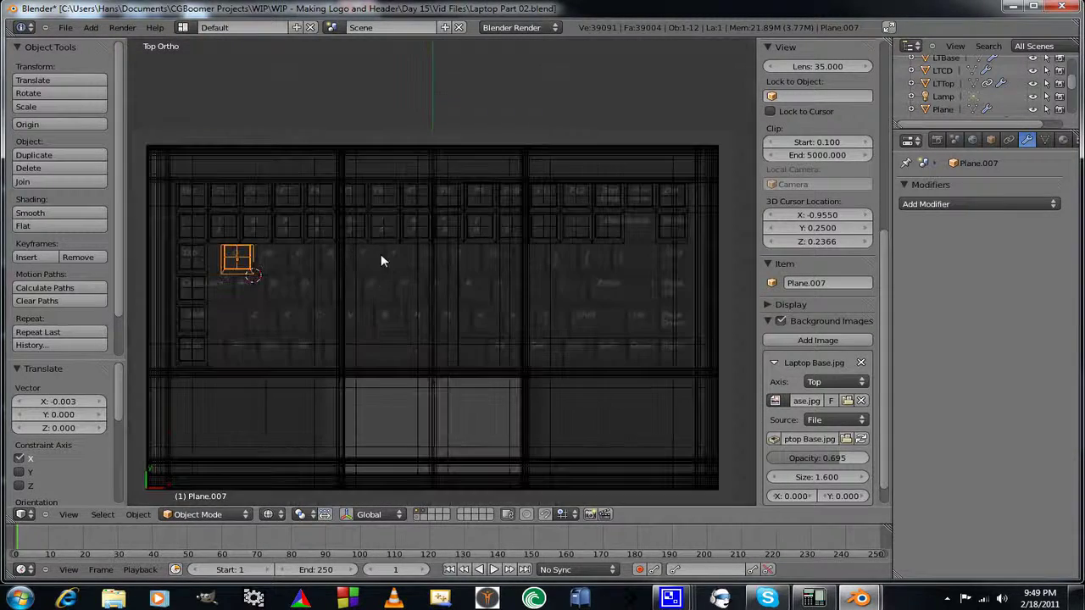
middle_click_drag(380, 259, 304, 272, "shift")
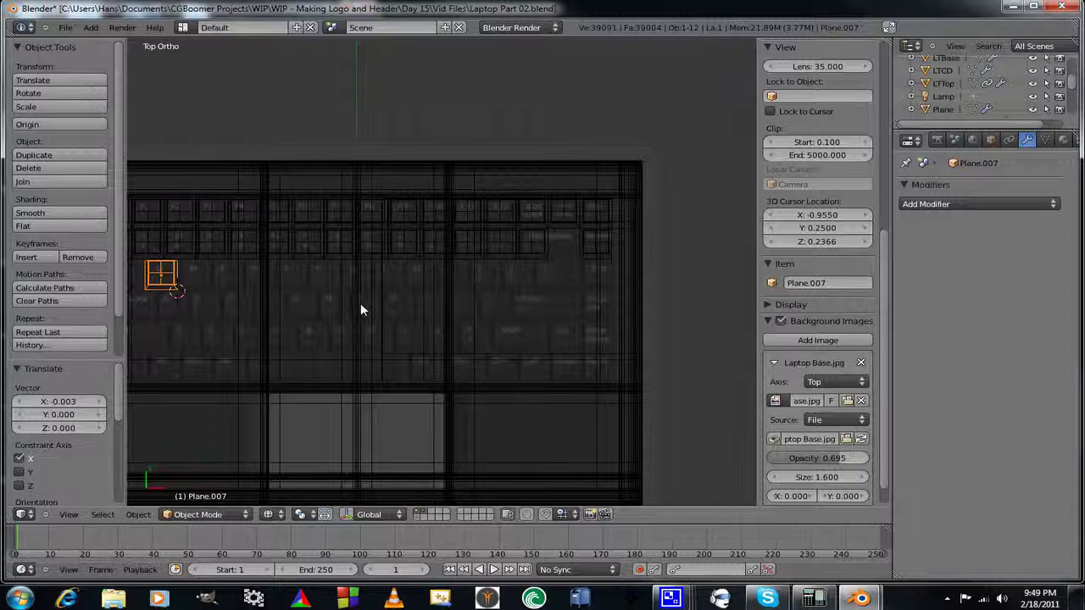
key("shift+d")
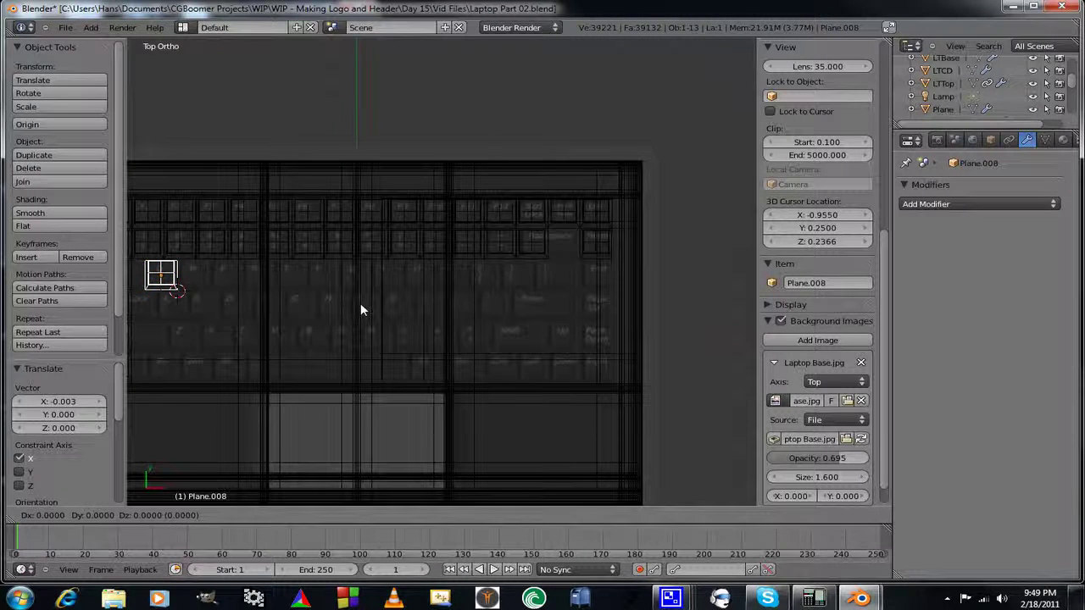
right_click(361, 304)
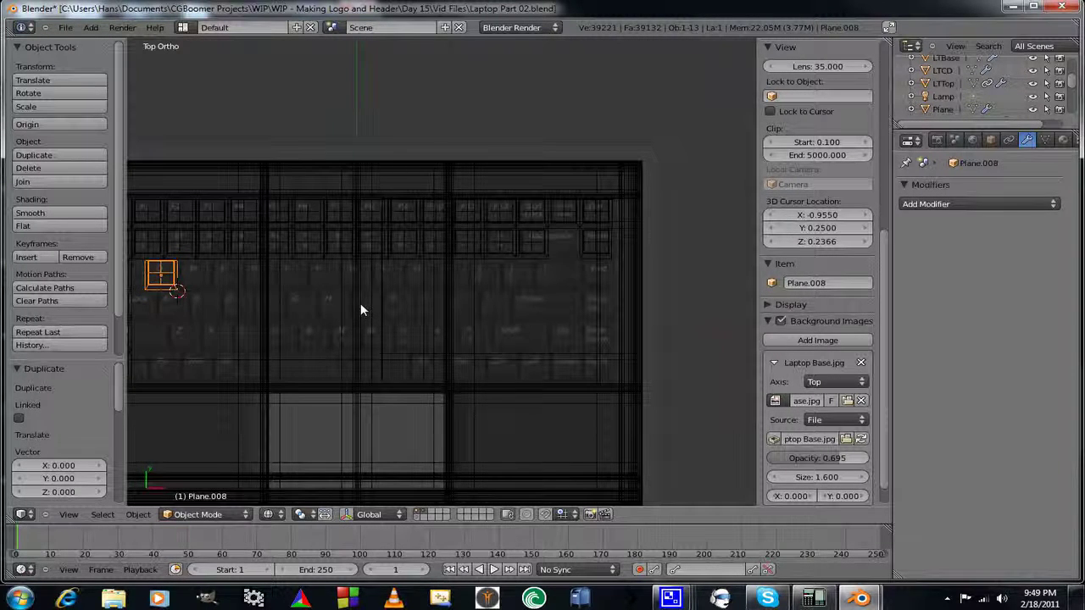
key("g")
key("x")
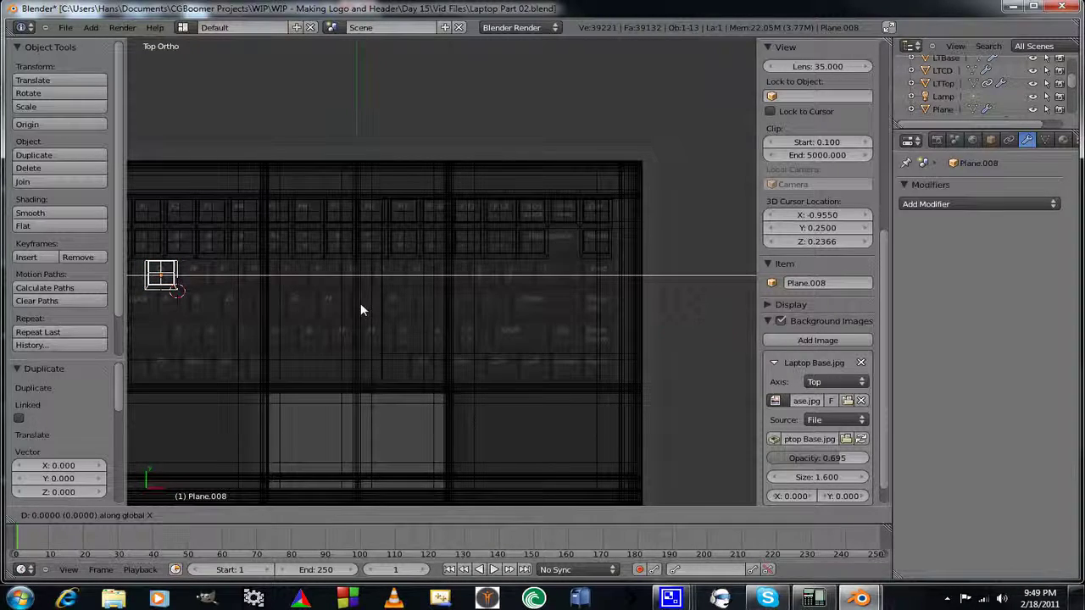
left_click(168, 308)
Shift the End key about 0.004 along X to align it with the Home key above.
scroll(603, 314, "up", 4)
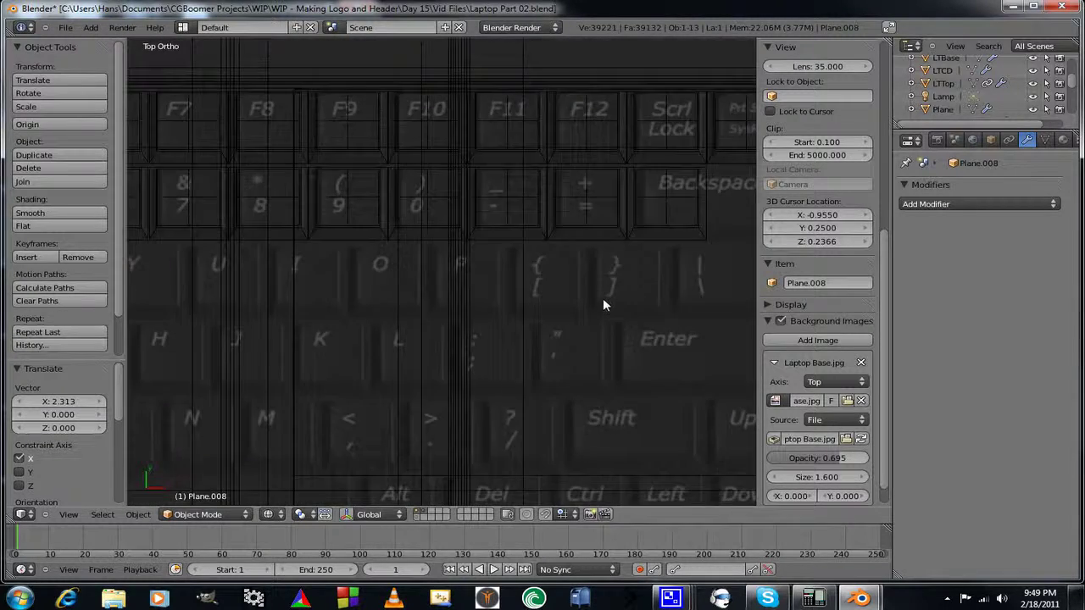
middle_click_drag(603, 298, 241, 304, "shift")
scroll(143, 306, "up", 2)
scroll(143, 307, "up", 1)
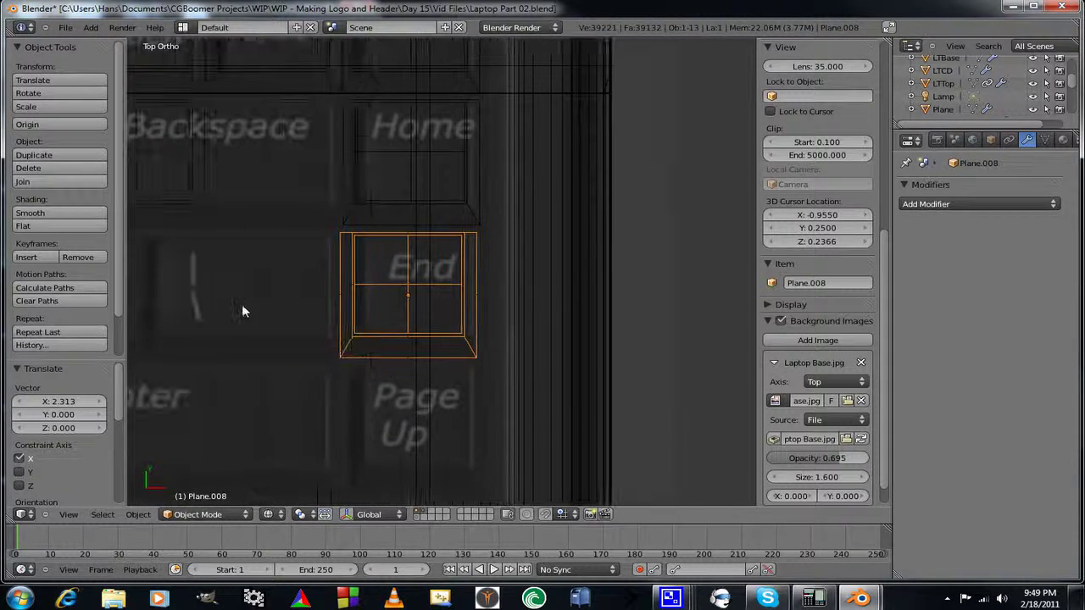
key("g")
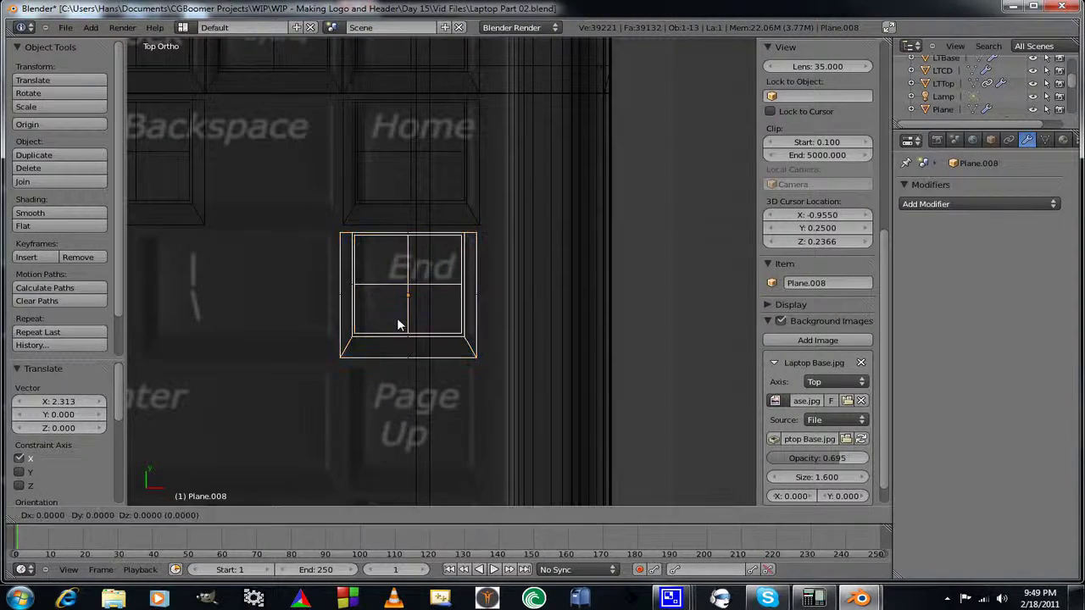
key("x")
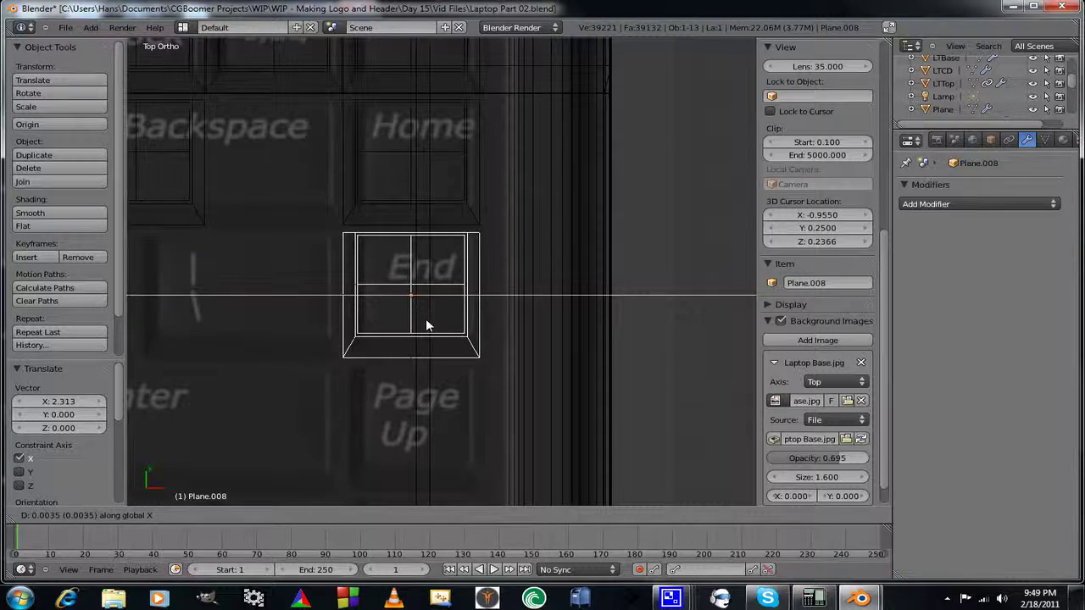
left_click(426, 318)
Add an Array modifier to the Q key and set its relative X offset to -1.01.
scroll(407, 326, "down", 6)
middle_click_drag(347, 355, 508, 319, "shift")
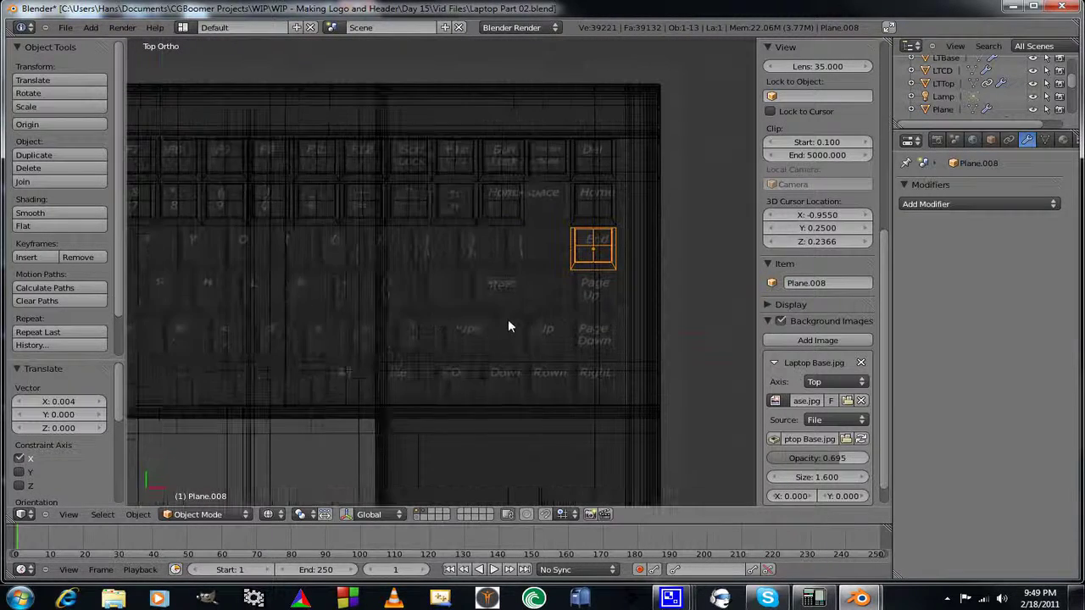
scroll(474, 329, "down", 3)
middle_click_drag(385, 322, 443, 339, "shift")
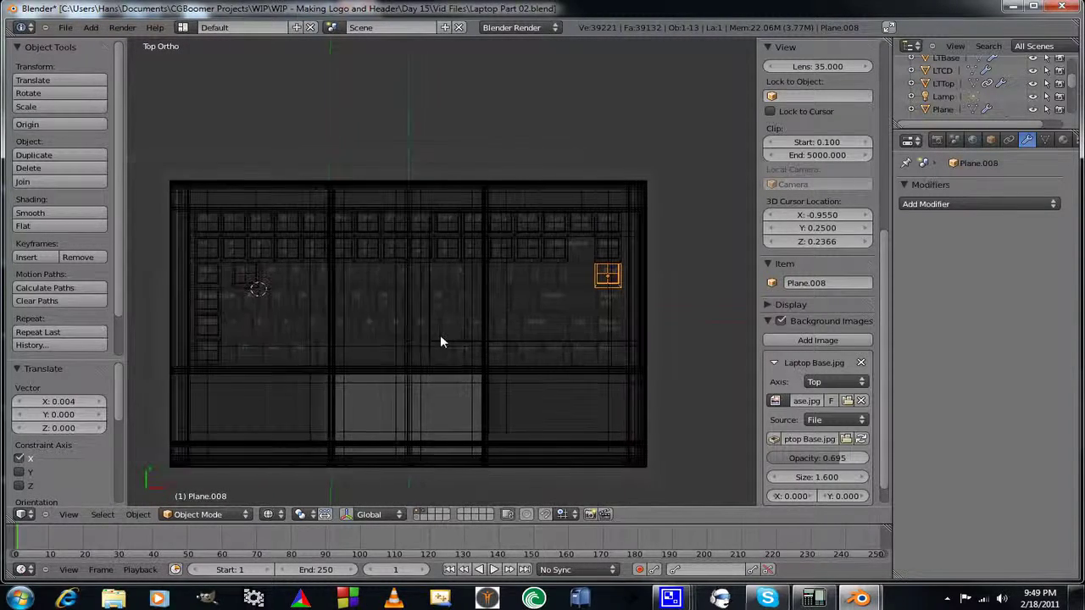
right_click(256, 283)
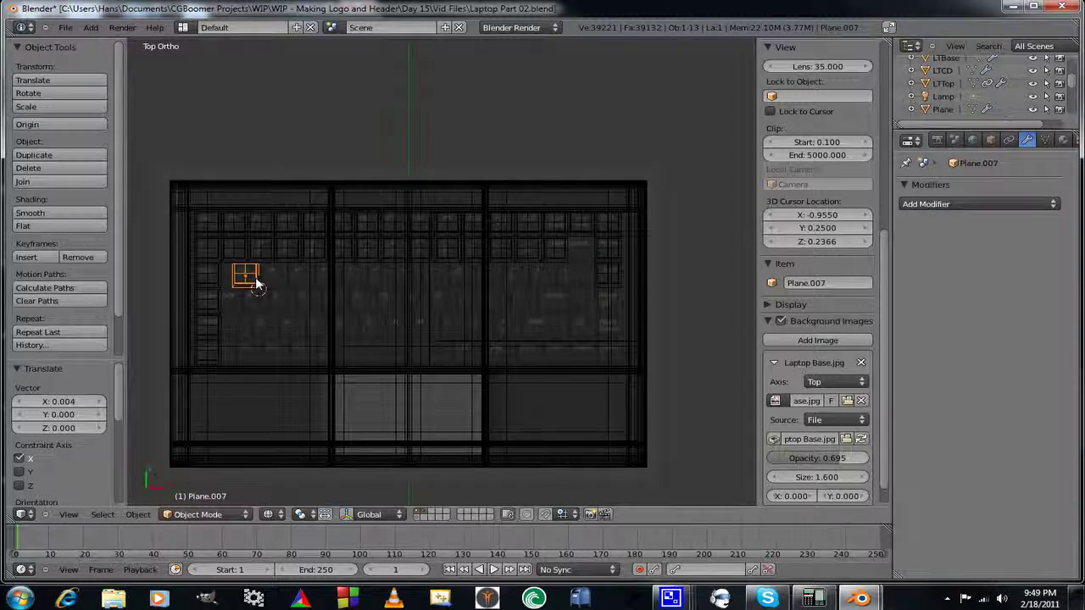
left_click(970, 204)
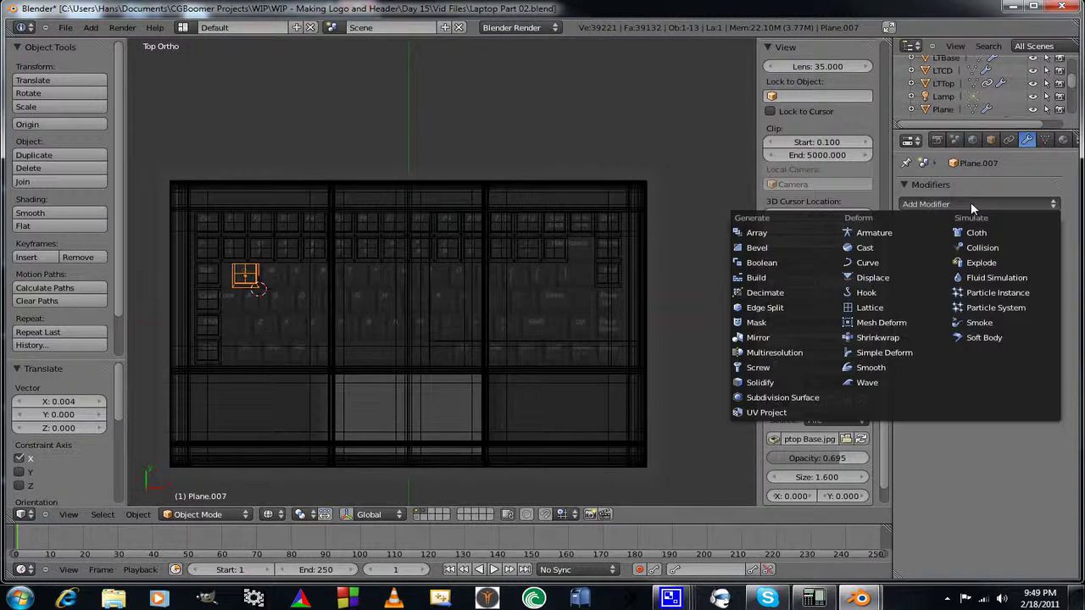
left_click(754, 233)
left_click(1018, 318)
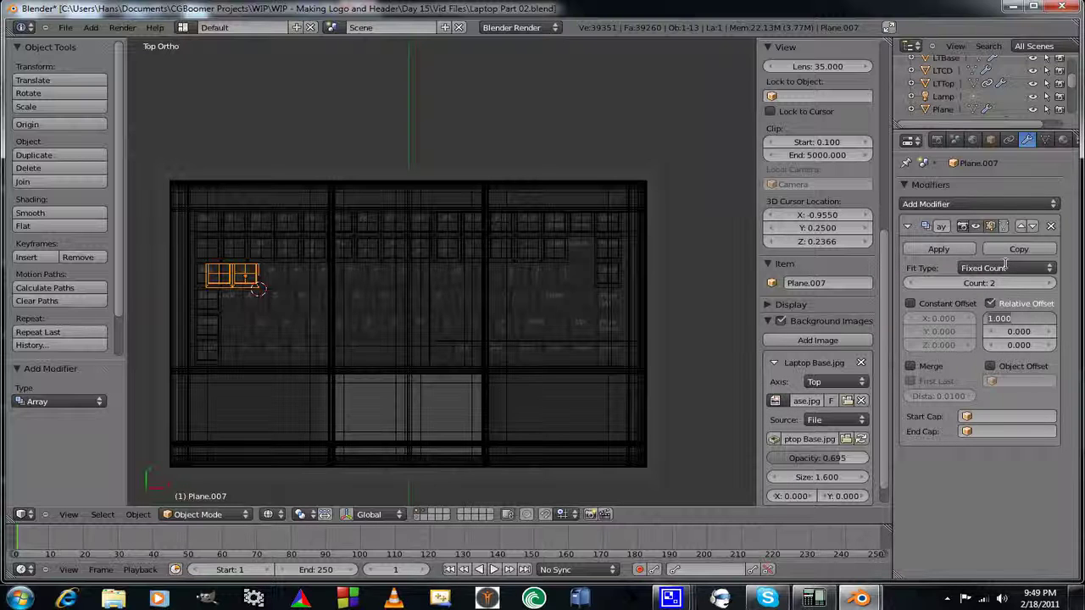
type("-1.0")
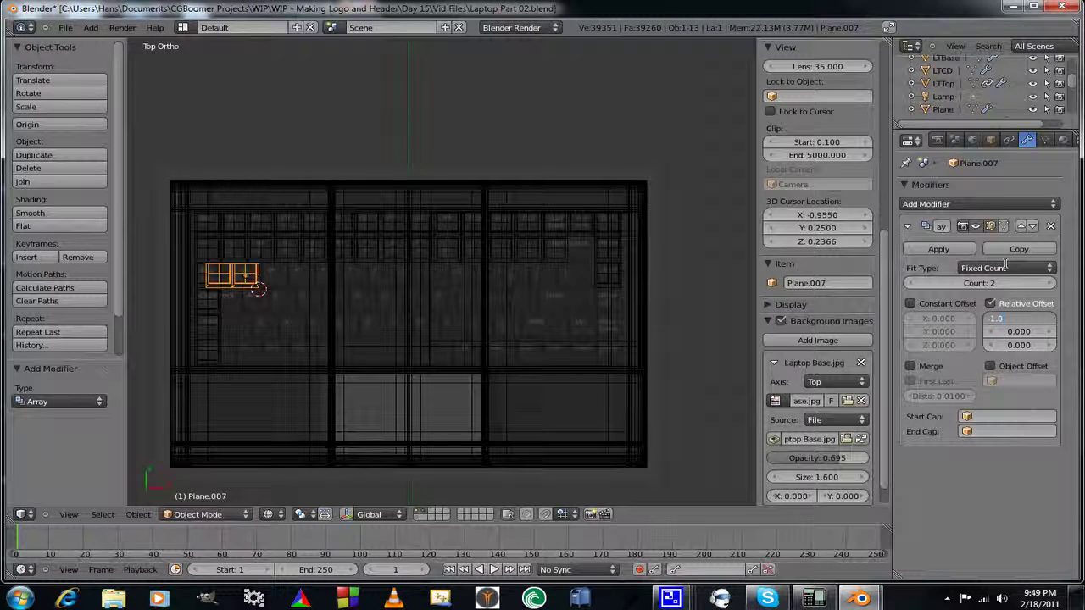
type("10")
key("Return")
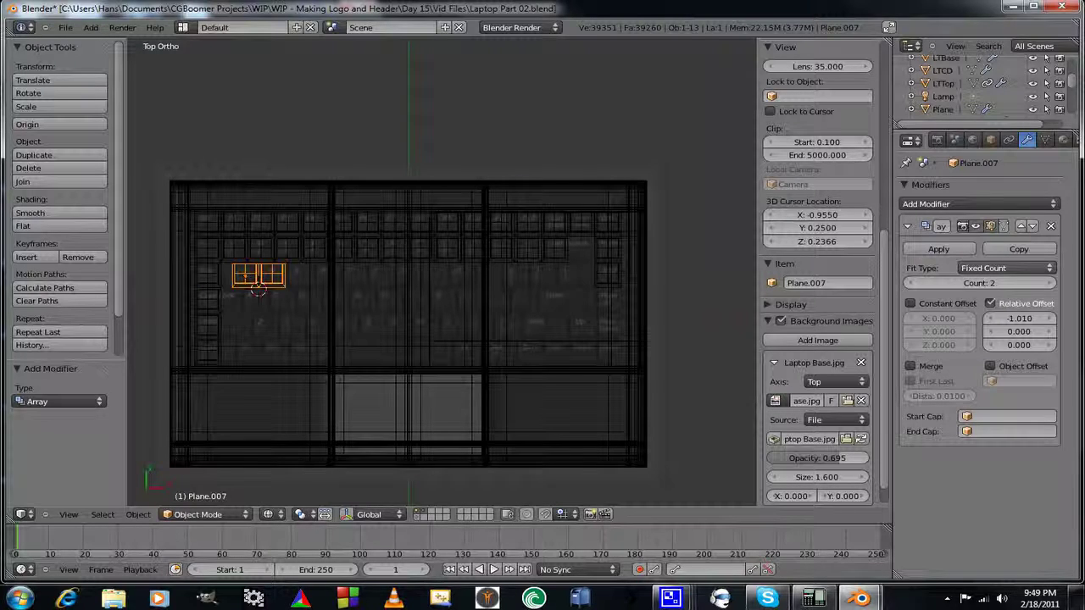
Set the Q key's array count to 13 to extend the third row toward the End key.
left_click(1053, 284)
left_click(1054, 285)
left_click(1054, 285)
left_click(1054, 285)
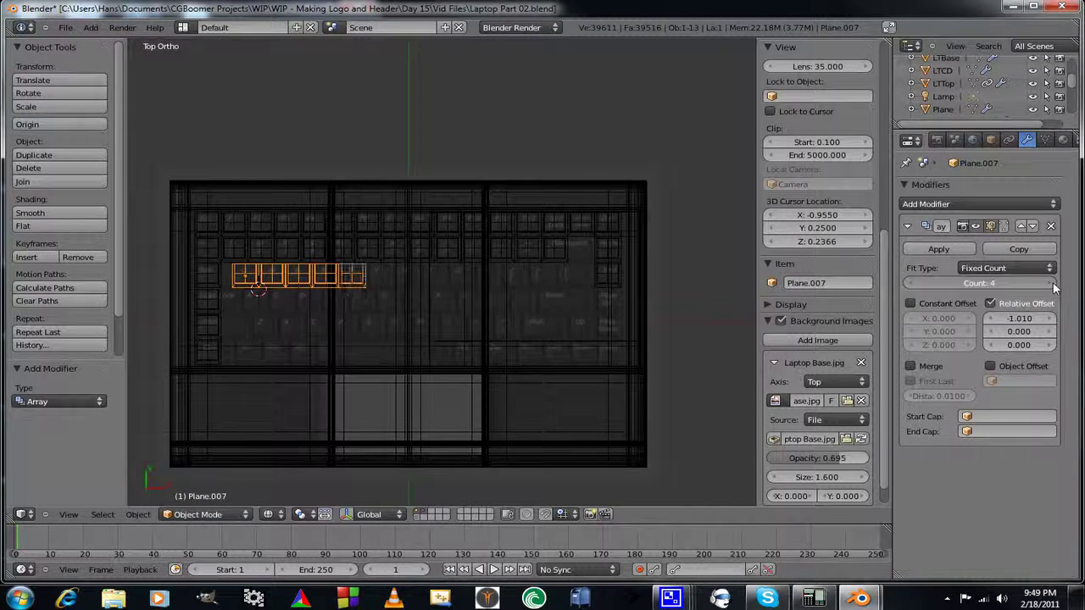
left_click(1053, 285)
left_click(1053, 283)
left_click(1053, 283)
left_click(1053, 283)
left_click(1053, 283)
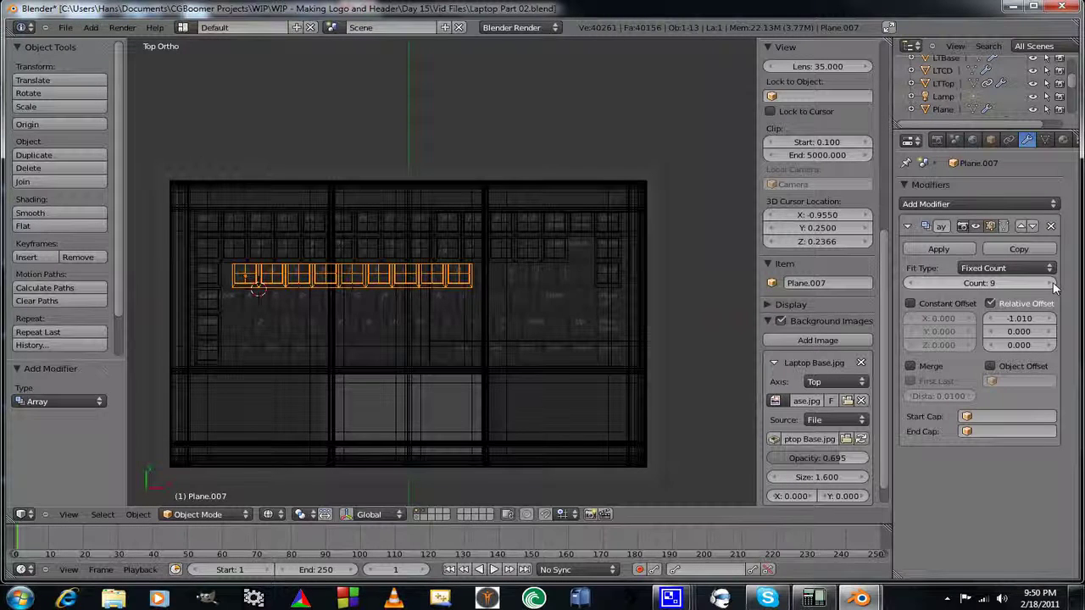
left_click(1053, 283)
left_click(1053, 285)
left_click(1053, 285)
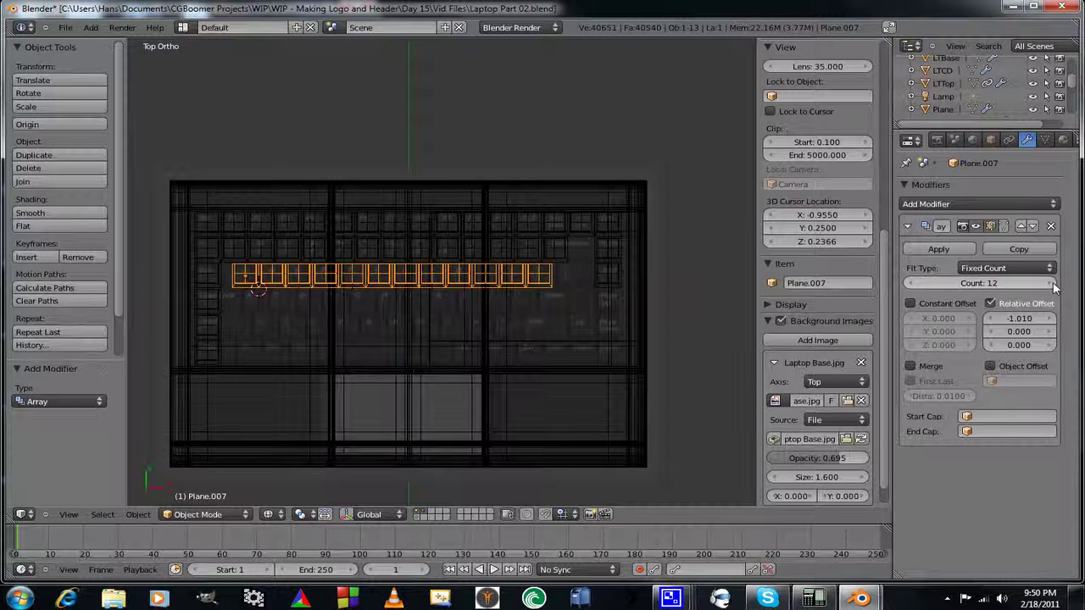
left_click(1053, 285)
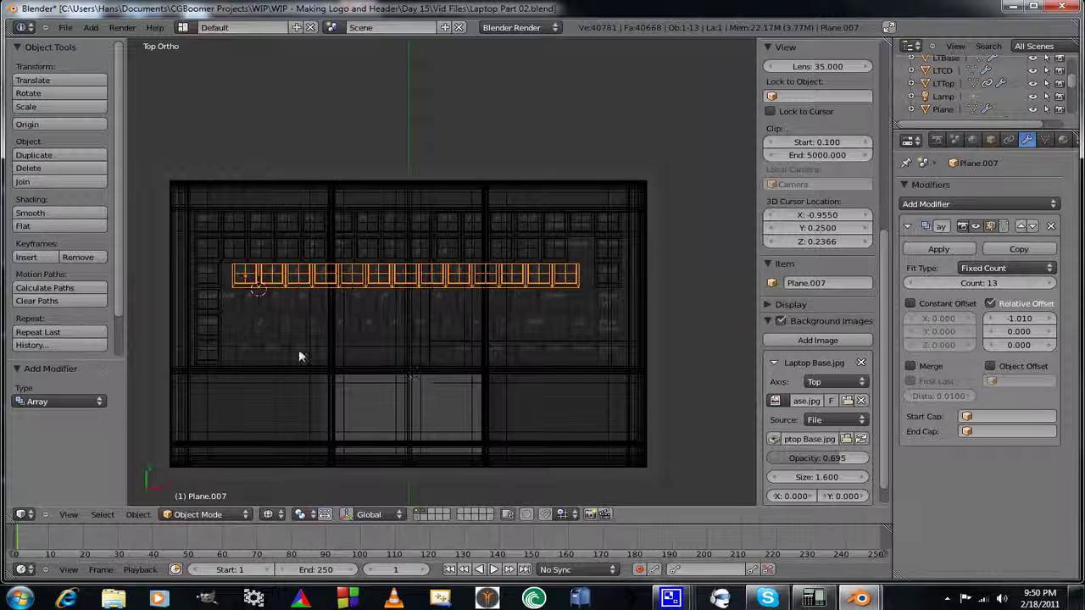
Duplicate the Caps Lock key and move the copy about 0.293 along X onto the A key of the reference image.
right_click(217, 309)
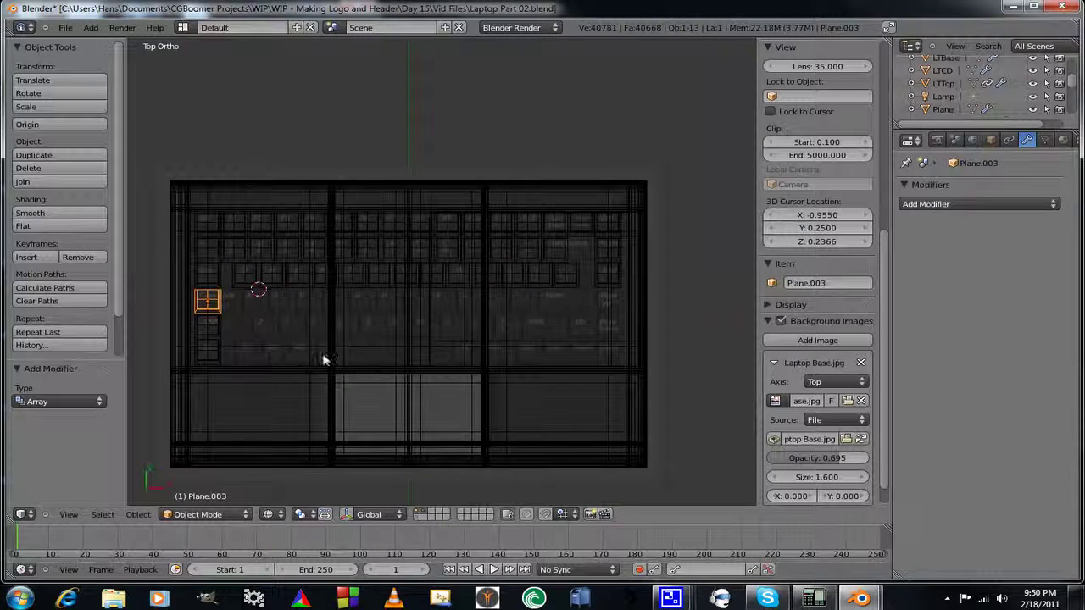
mouse_move(376, 336)
middle_mouse_down("shift")
mouse_move(376, 353)
mouse_move(370, 336)
middle_mouse_up("shift")
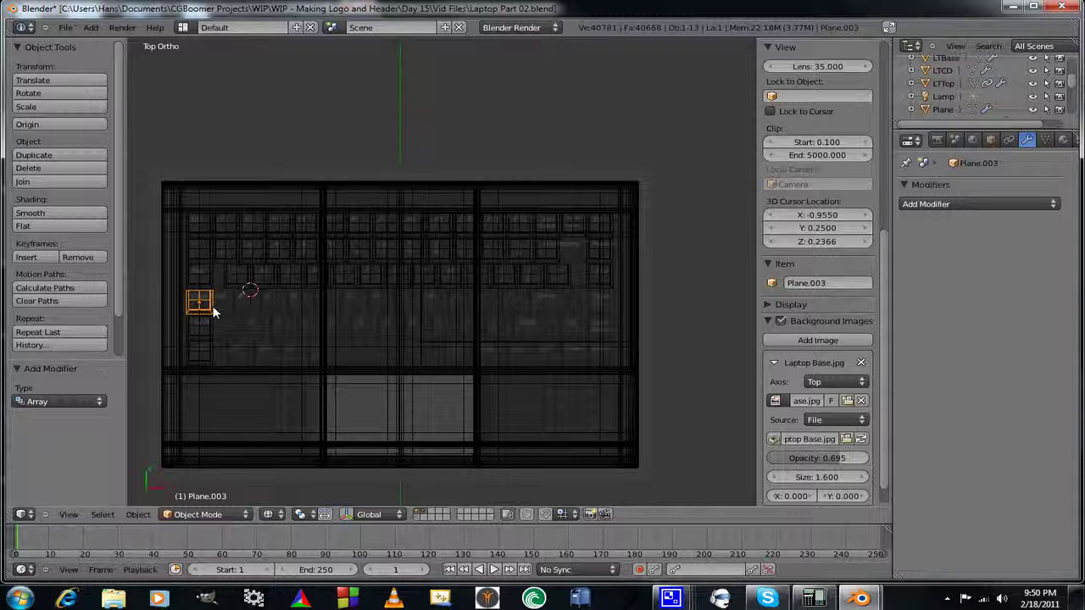
key("shift+d")
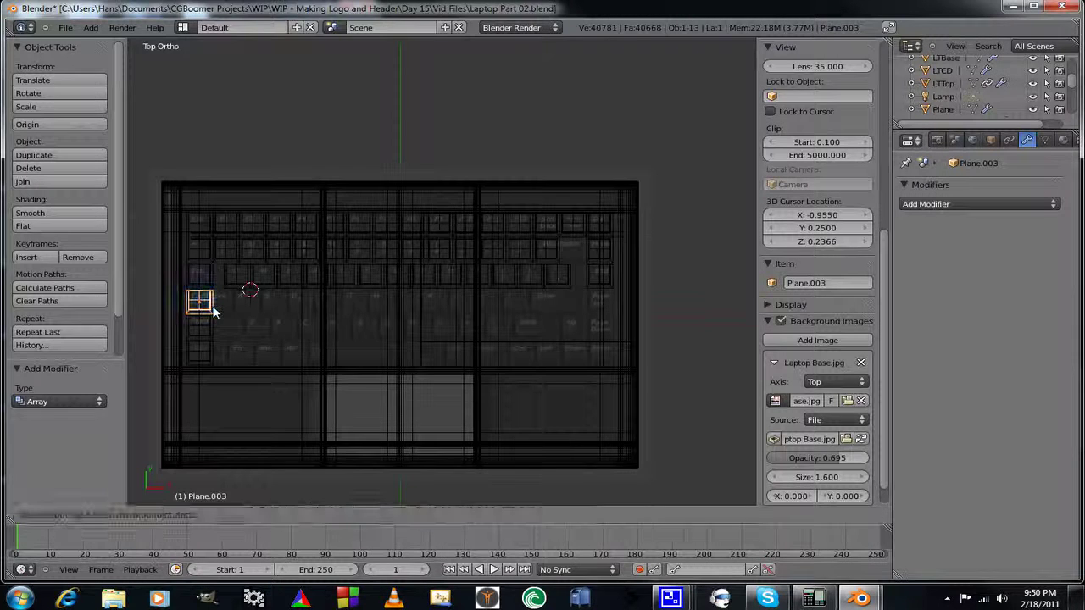
right_click(208, 308)
scroll(356, 337, "up", 3)
middle_click_drag(325, 344, 552, 272, "shift")
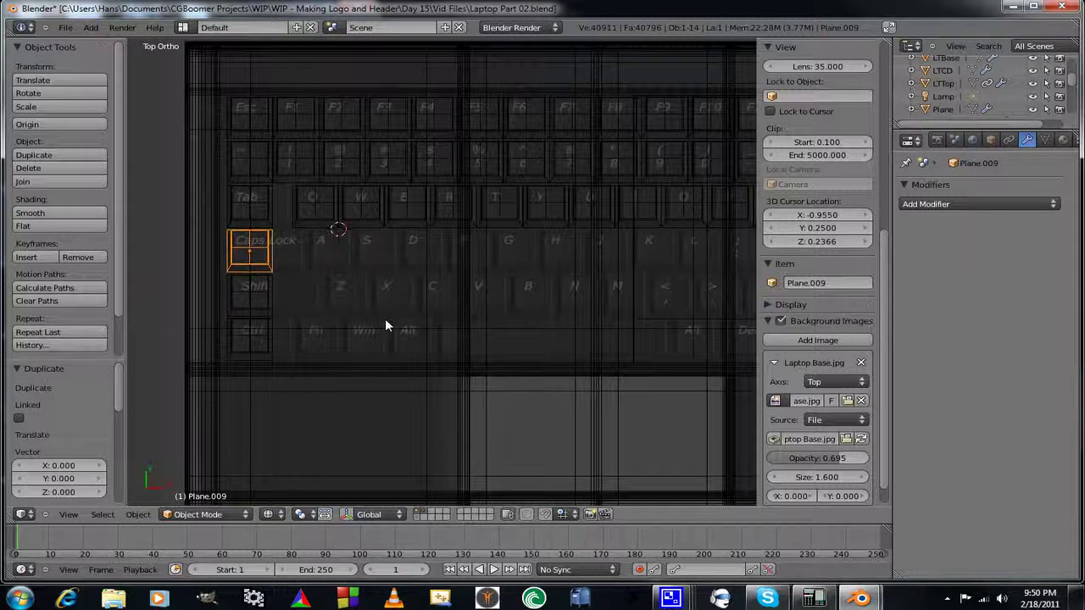
key("g")
key("x")
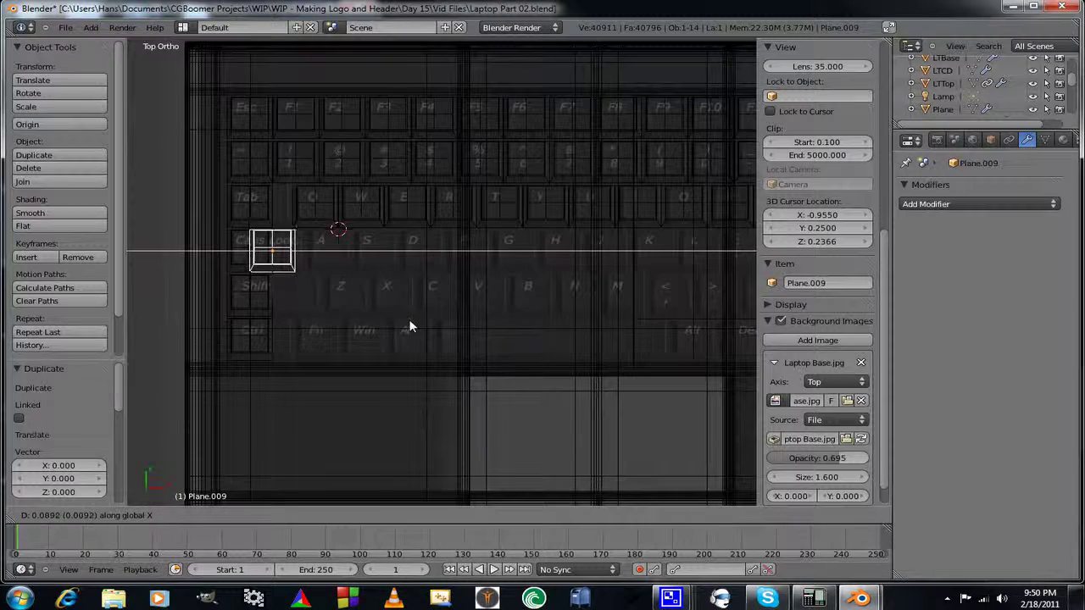
left_click(464, 322)
Shift the A key about 0.003 along X to match the reference image.
scroll(449, 331, "up", 3)
scroll(444, 335, "up", 1)
middle_click_drag(399, 314, 532, 338, "shift")
scroll(538, 354, "up", 1)
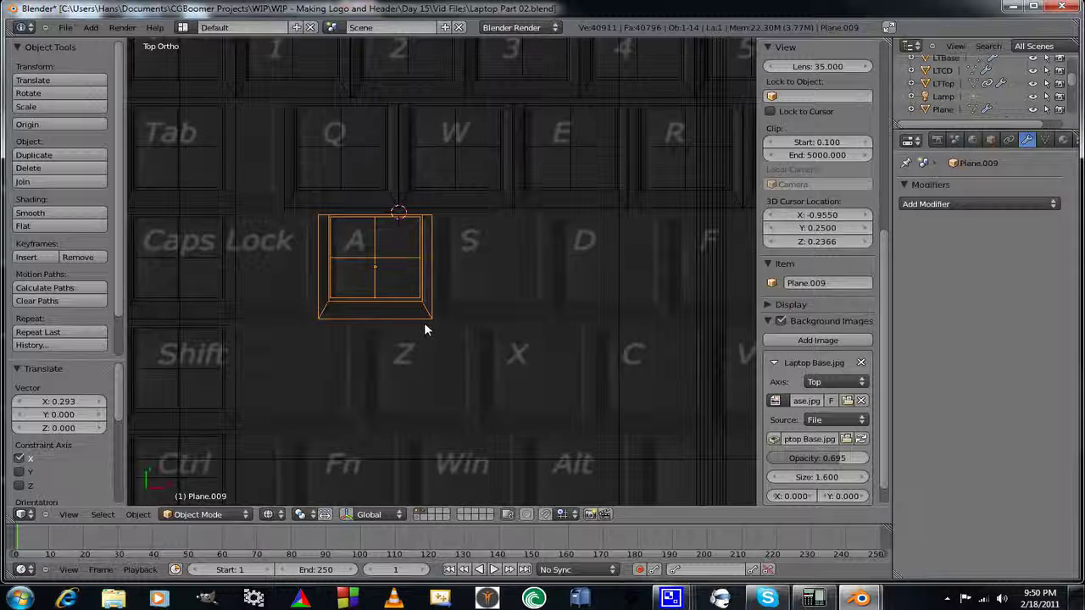
key("g")
key("x")
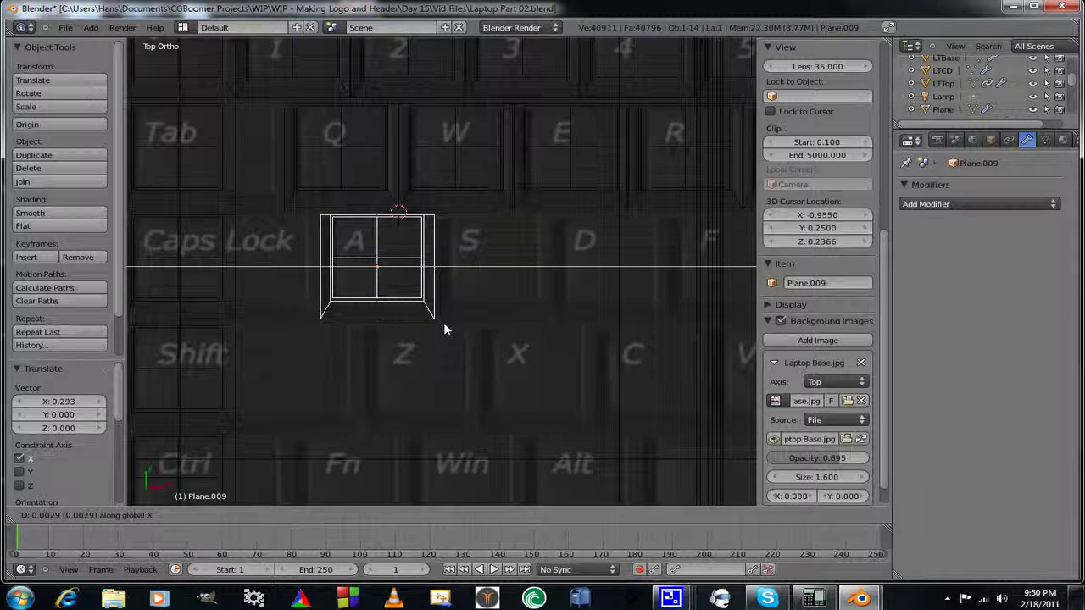
left_click(443, 322)
Duplicate the A key and move the copy about 2.254 along X onto the Page Up key of the reference image.
scroll(485, 311, "down", 3)
scroll(485, 318, "down", 1)
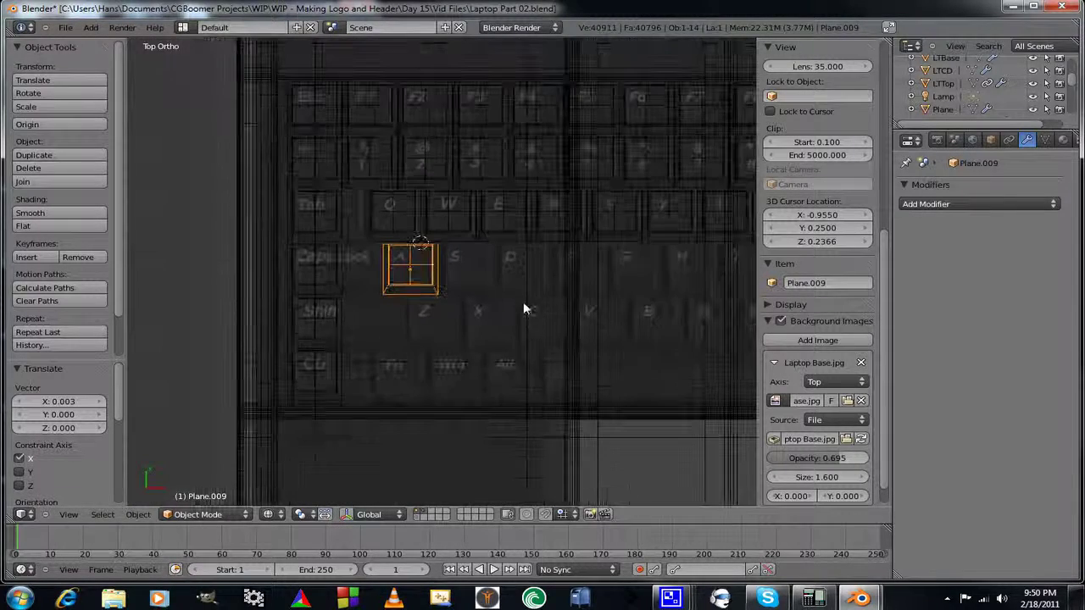
middle_click_drag(523, 309, 325, 319, "shift")
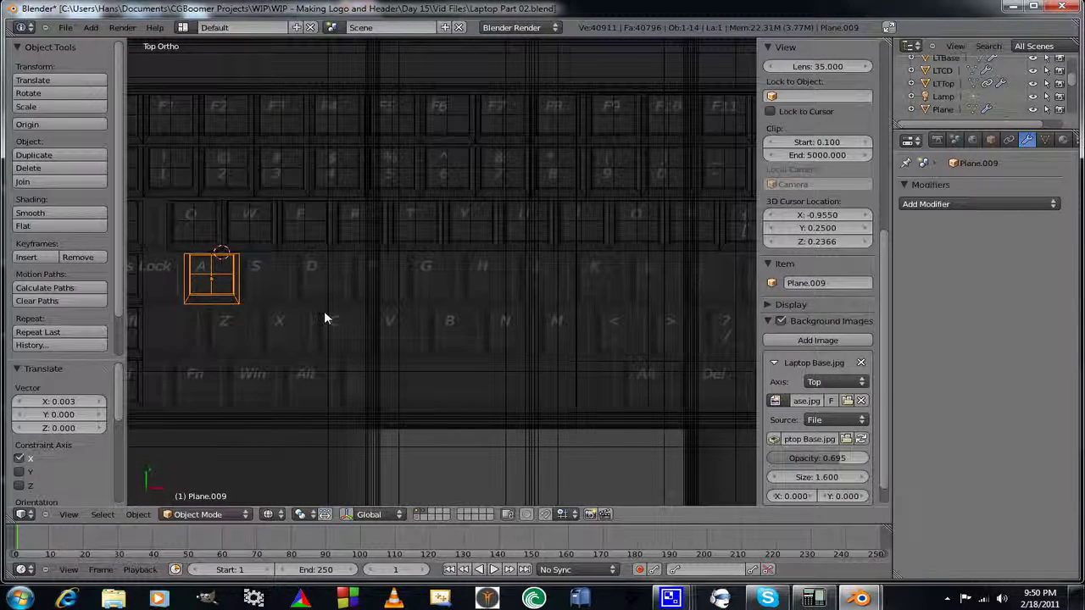
key("shift+d")
right_click(324, 311)
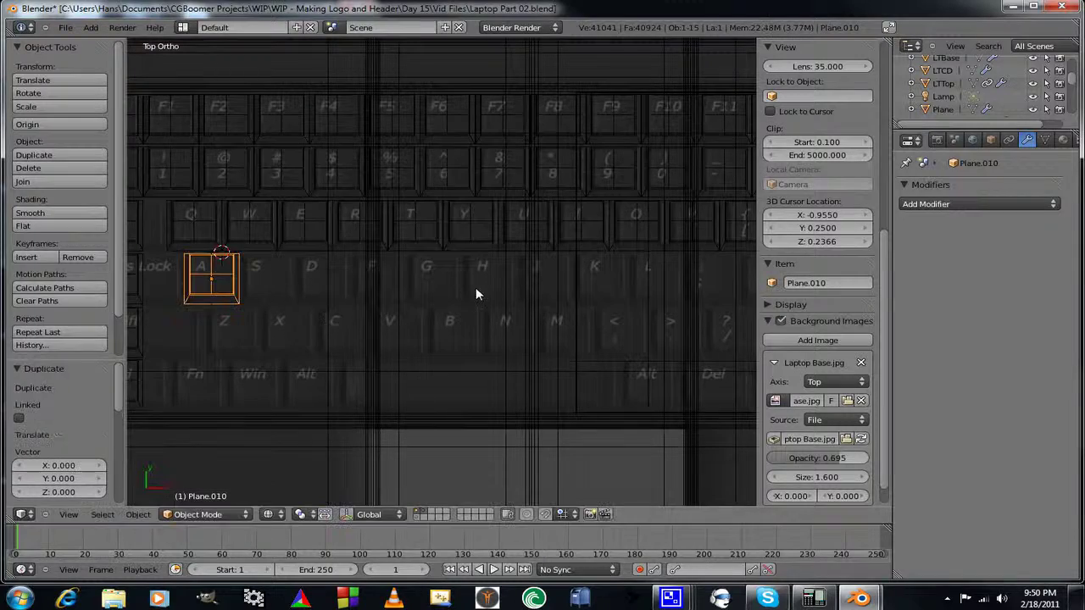
middle_click_drag(475, 287, 396, 291, "shift")
scroll(395, 291, "right", 6, "ctrl")
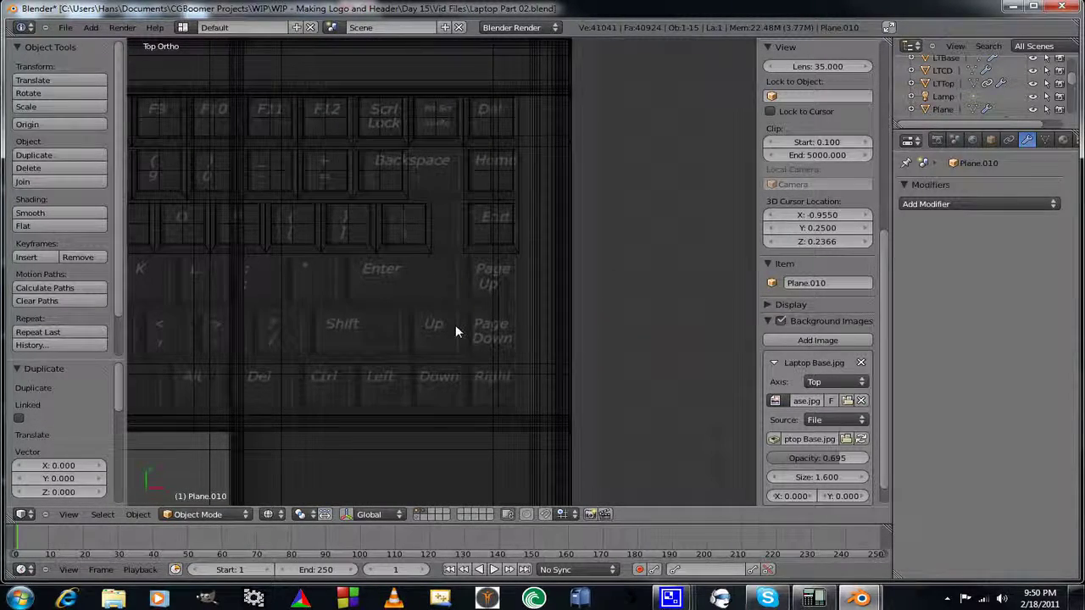
key("g")
key("x")
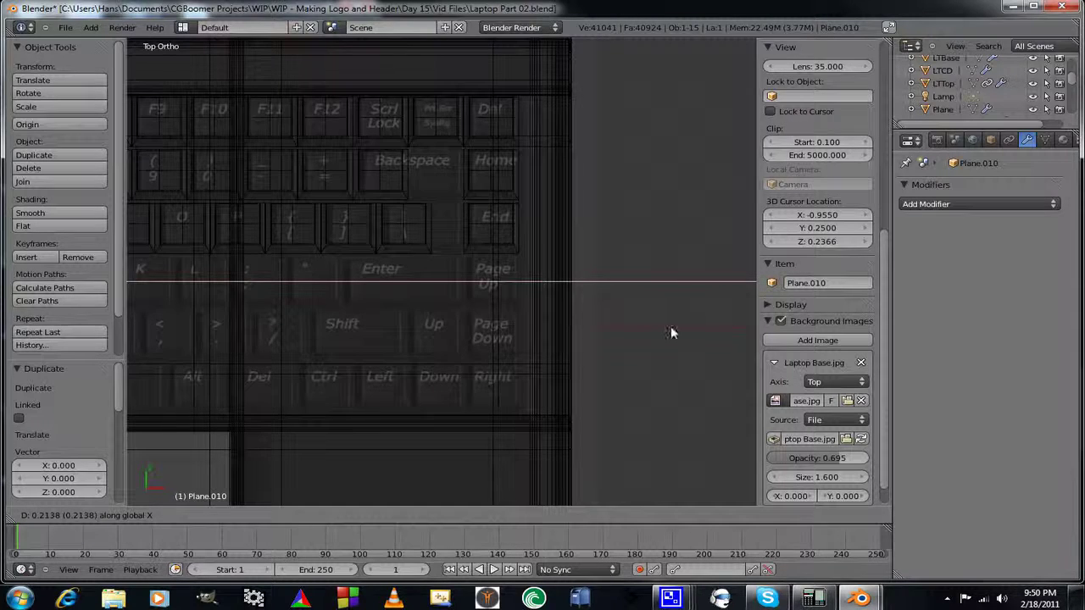
left_click(559, 322)
Shift the Page Up key about 0.009 along X to line it up with the keys above.
scroll(504, 339, "up", 5)
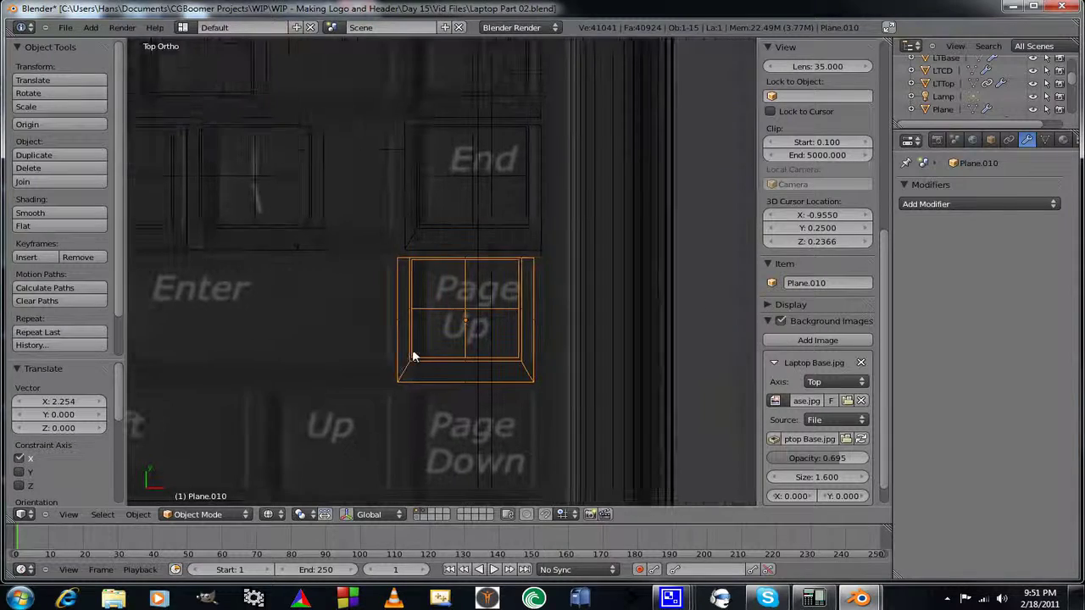
scroll(407, 346, "up", 2)
middle_click_drag(407, 346, 365, 305, "shift")
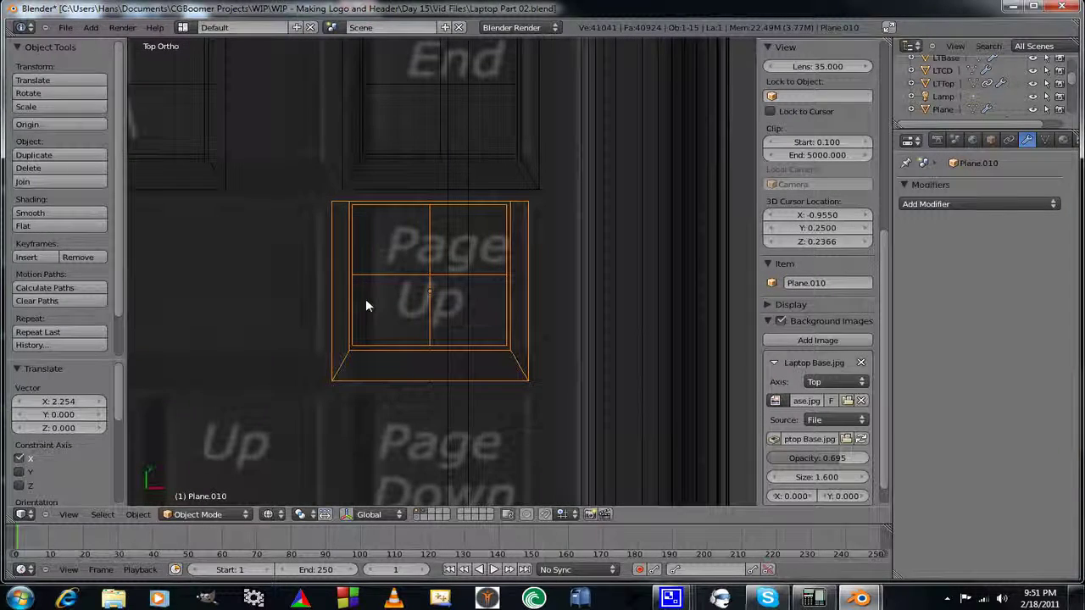
key("g")
key("x")
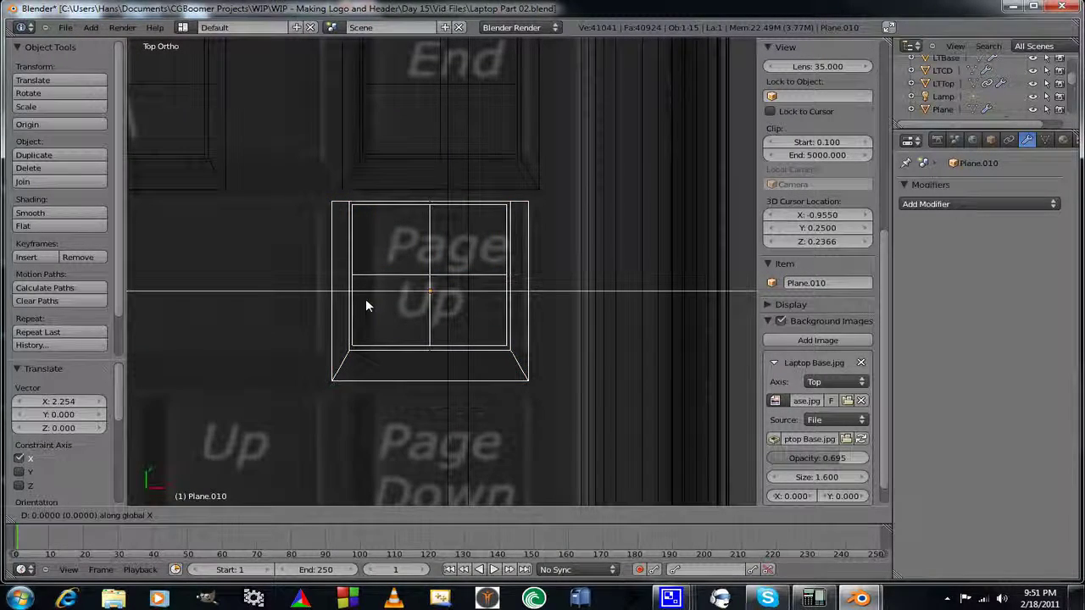
left_click(469, 305)
Add an Array modifier to the A key and set its relative X offset to -1.01.
scroll(448, 312, "down", 8)
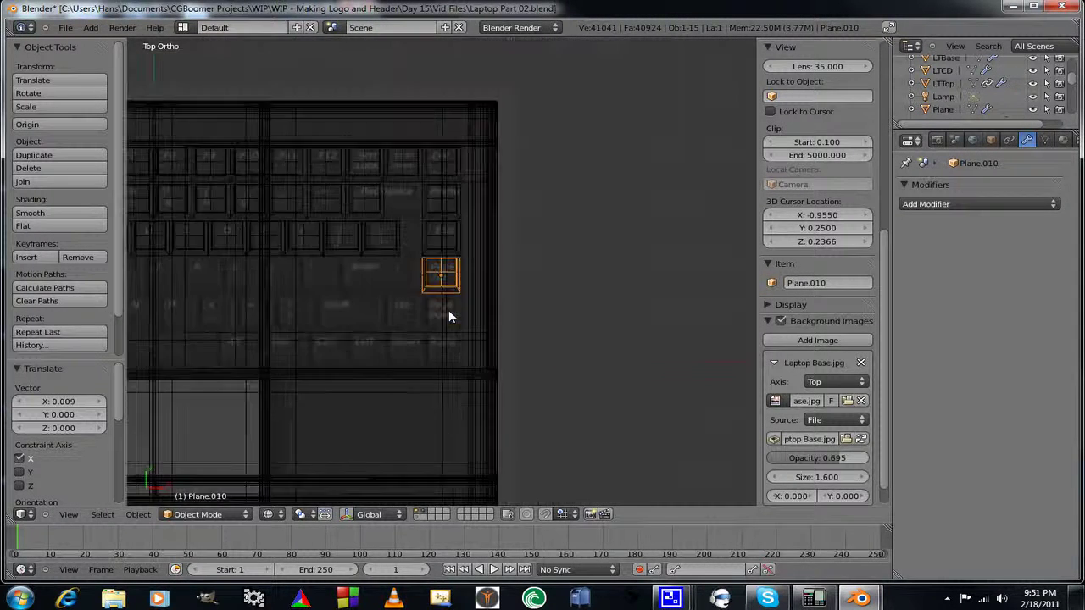
scroll(310, 314, "down", 4)
middle_click_drag(245, 295, 425, 313, "shift")
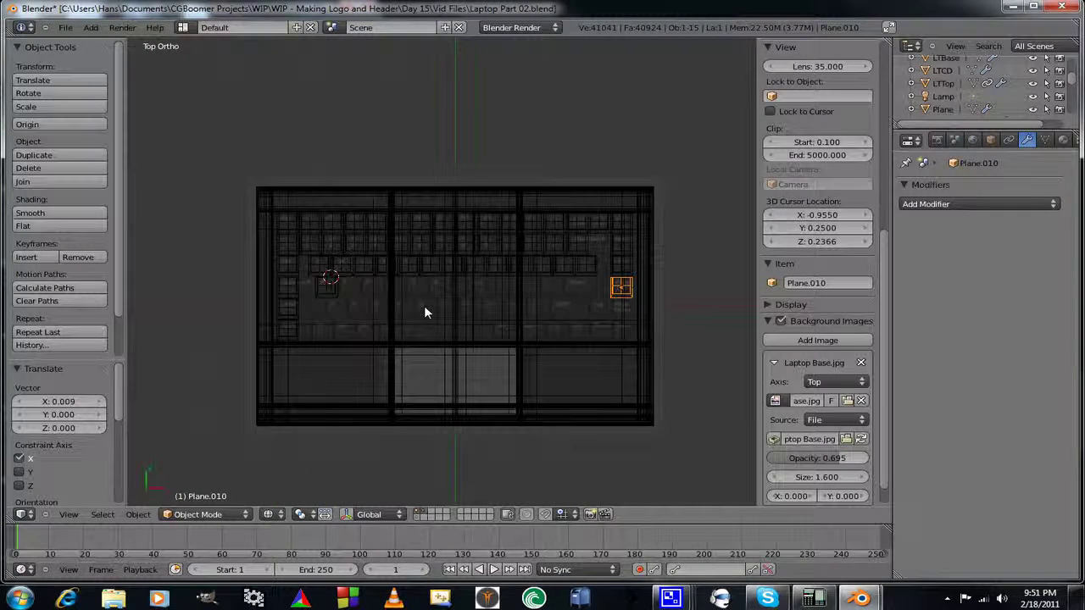
right_click(333, 297)
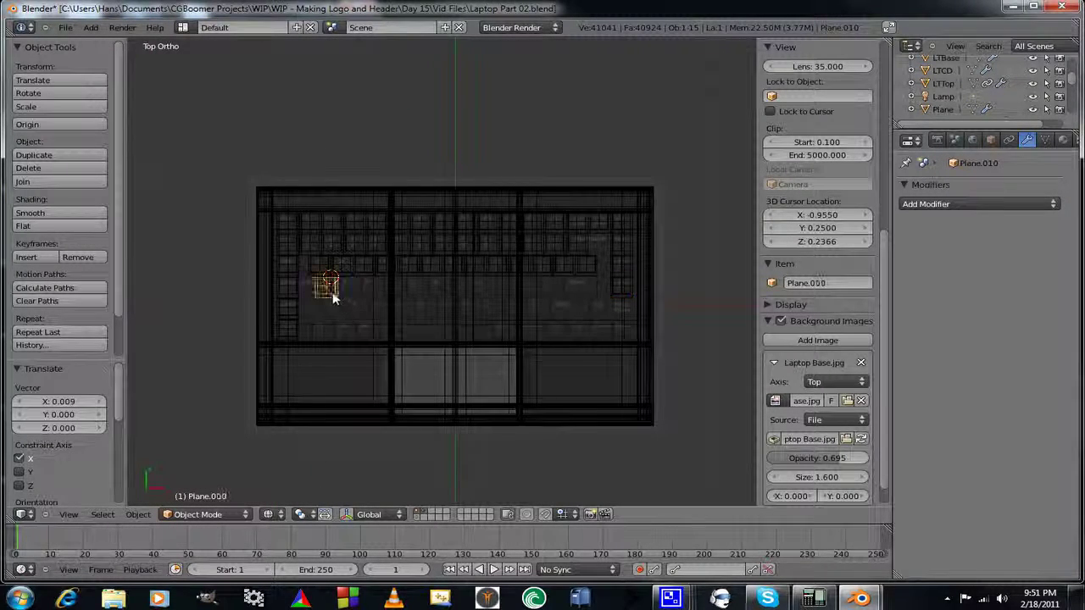
right_click(333, 297)
middle_click_drag(387, 300, 334, 295, "shift")
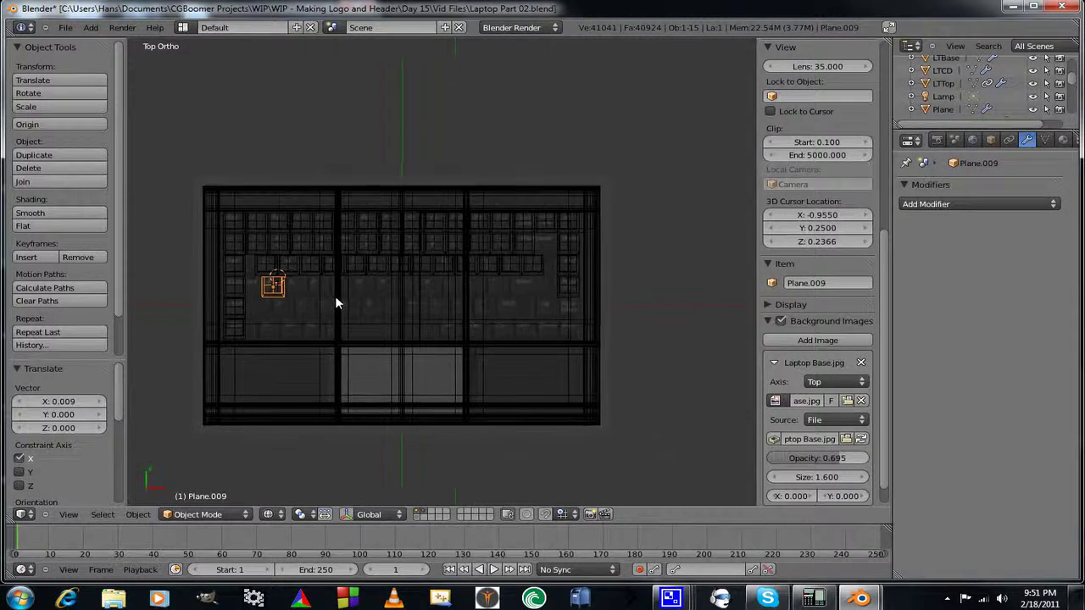
left_click(947, 203)
left_click(783, 241)
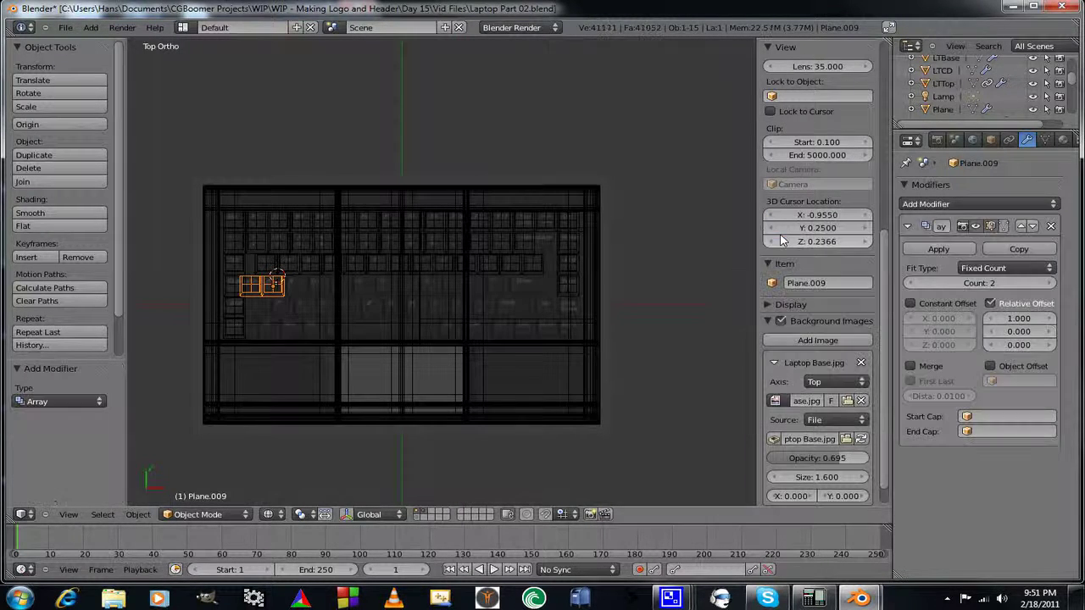
left_click(1016, 320)
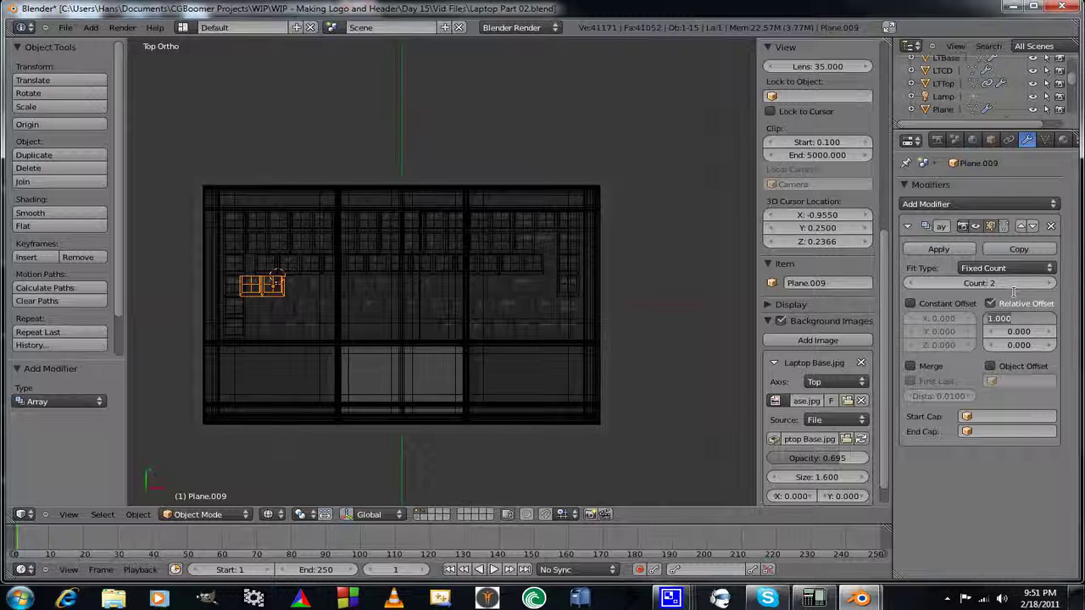
key("BackSpace")
type("-1.01")
key("Return")
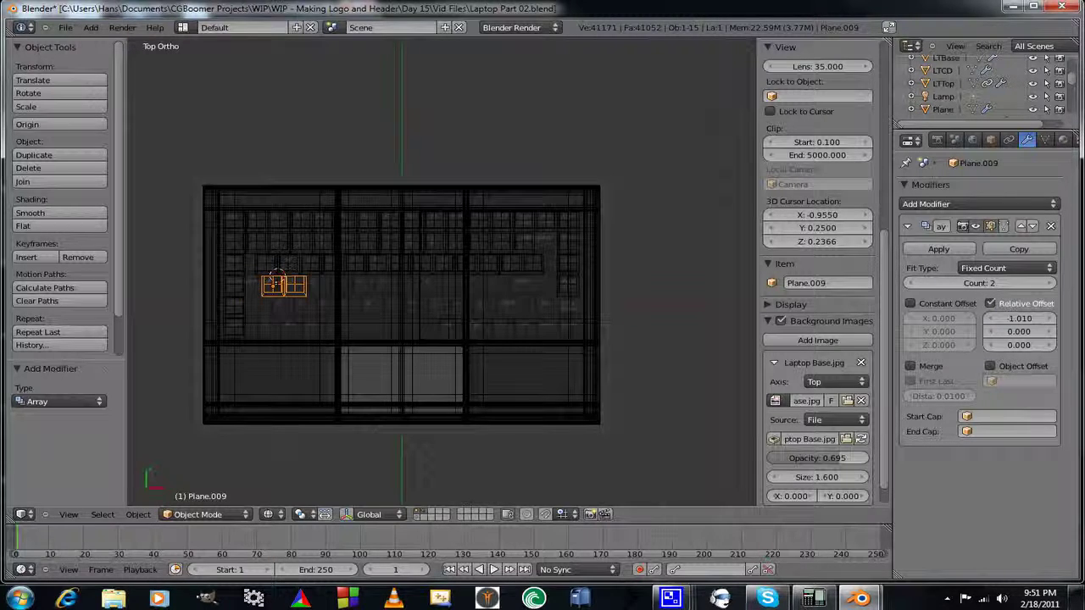
Set the A key's array count to 12 to extend the fourth row toward the Page Up key.
left_click(1049, 284)
left_click(1050, 284)
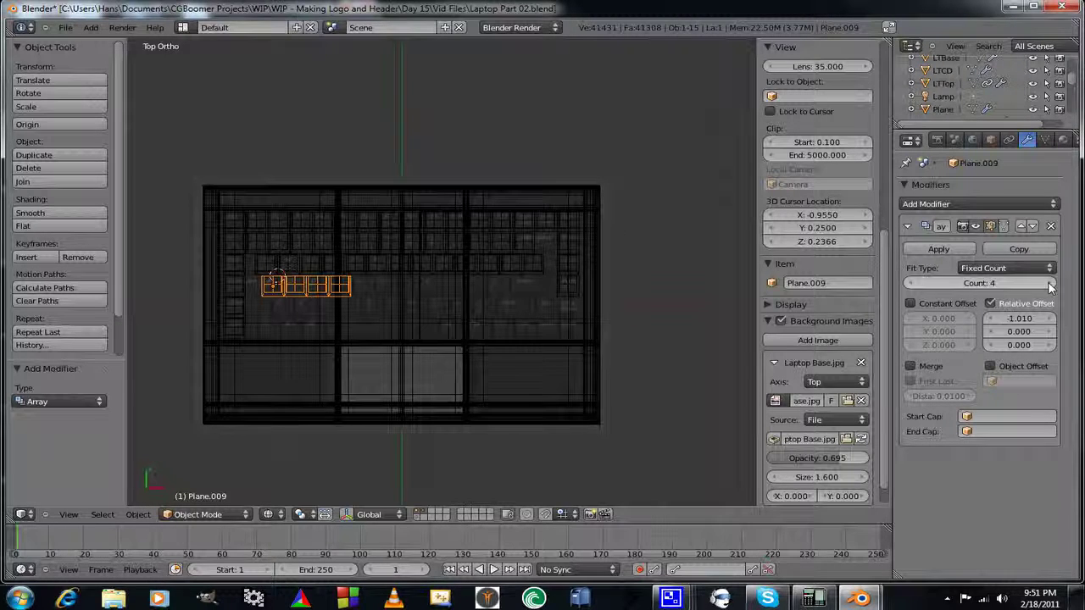
left_click(1049, 284)
left_click(1049, 284)
left_click(1049, 284)
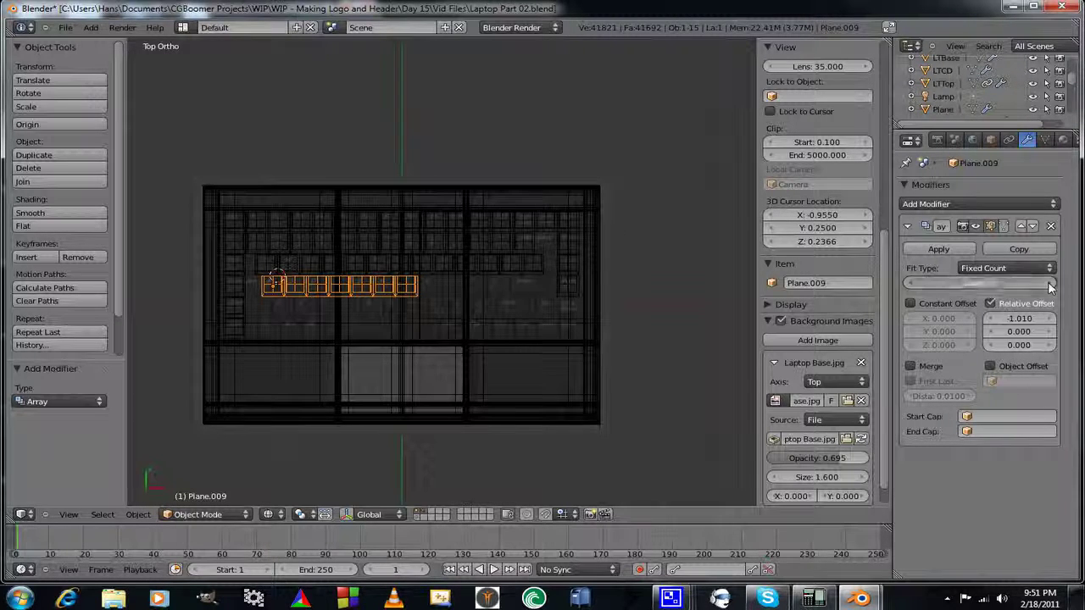
left_click(1049, 284)
left_click(1050, 284)
left_click(1050, 284)
left_click(1049, 284)
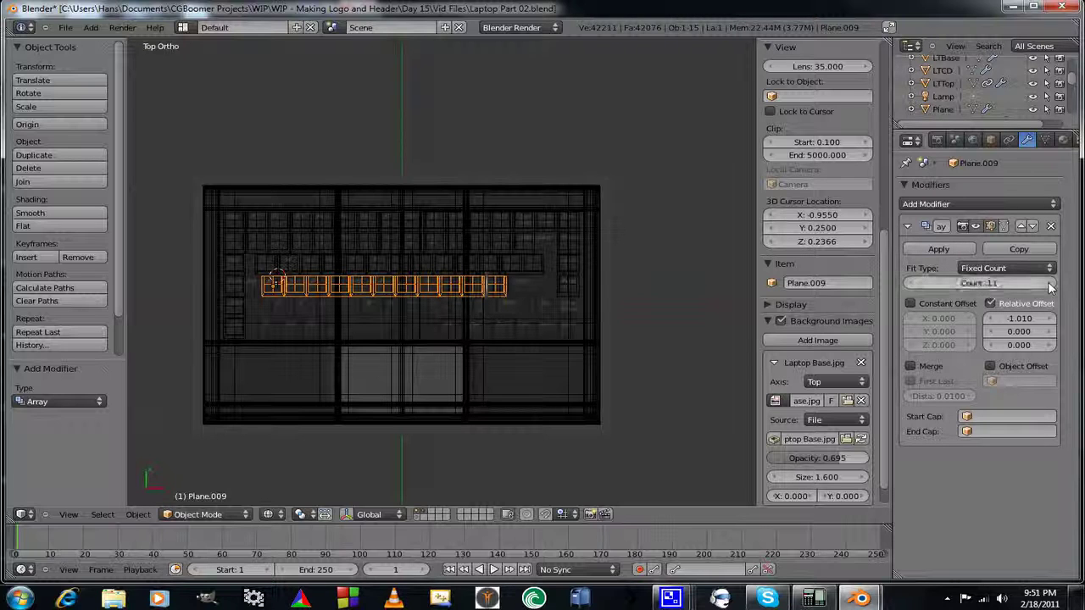
left_click(1049, 284)
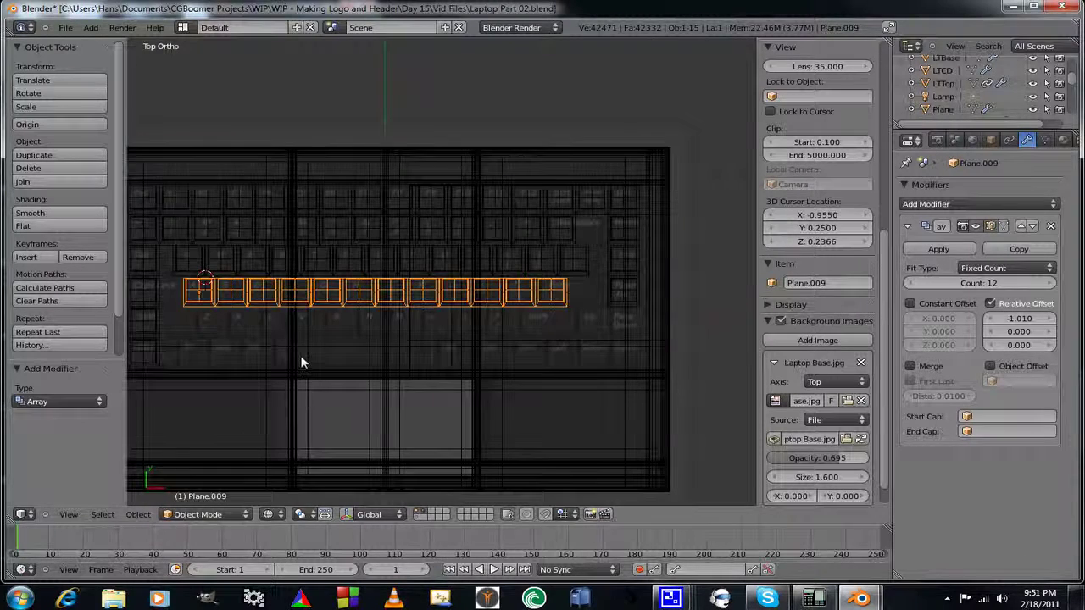
Duplicate the left Shift key and move the copy about 0.361 along X onto the Z key of the reference image.
middle_click_drag(314, 341, 479, 318, "shift")
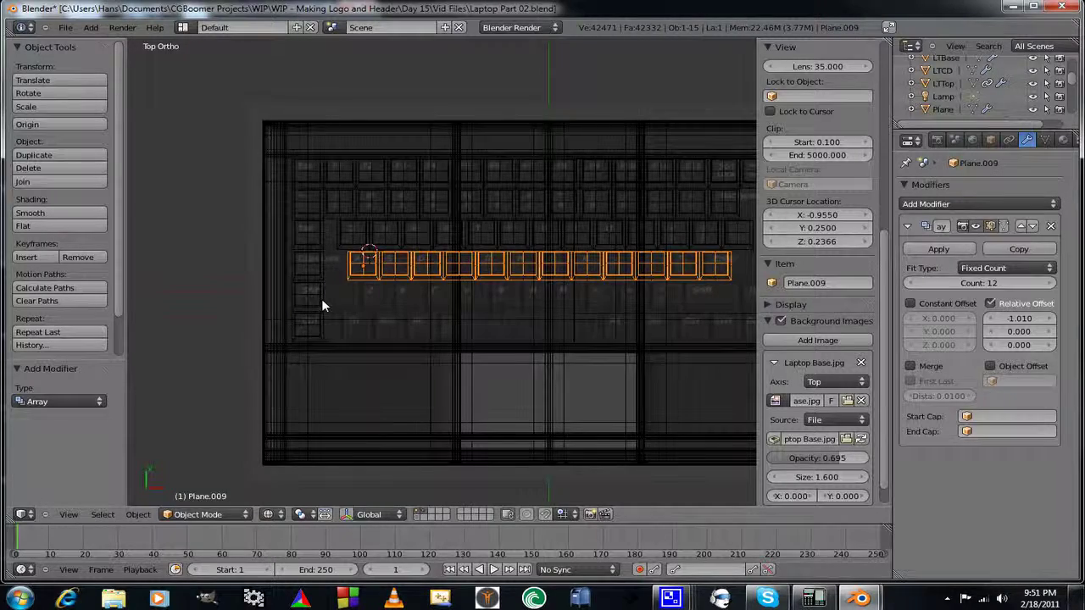
key("ctrl+z")
middle_click_drag(412, 325, 282, 314, "shift")
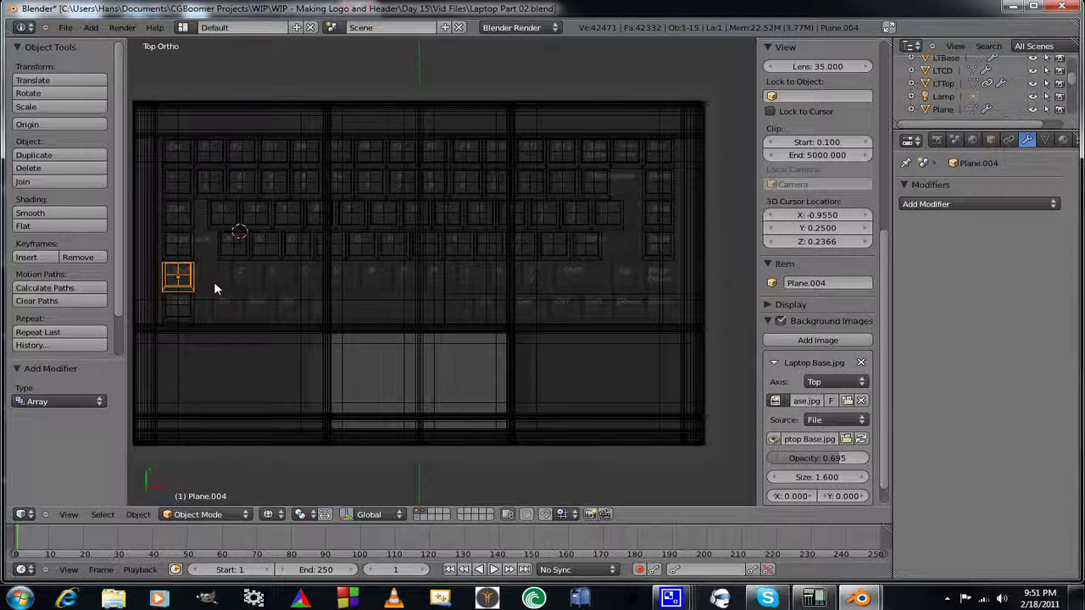
key("shift+d")
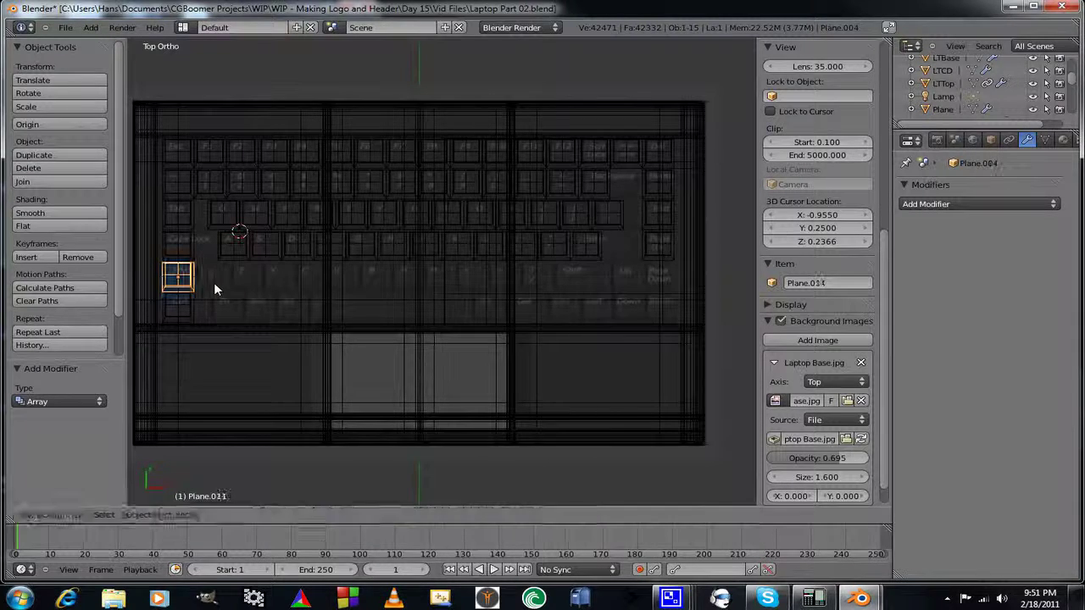
key("Escape")
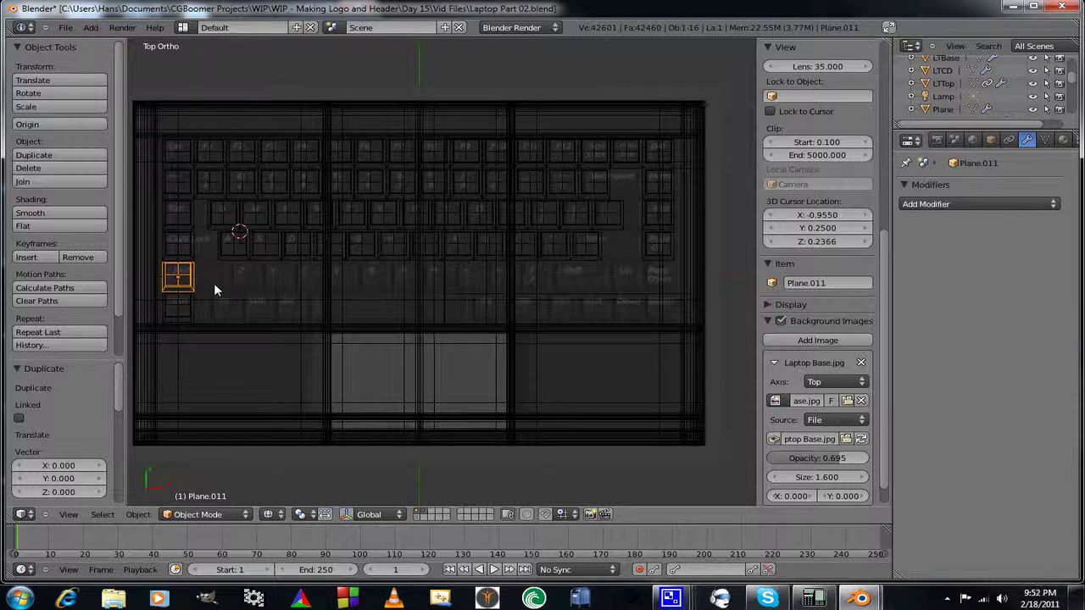
key("g")
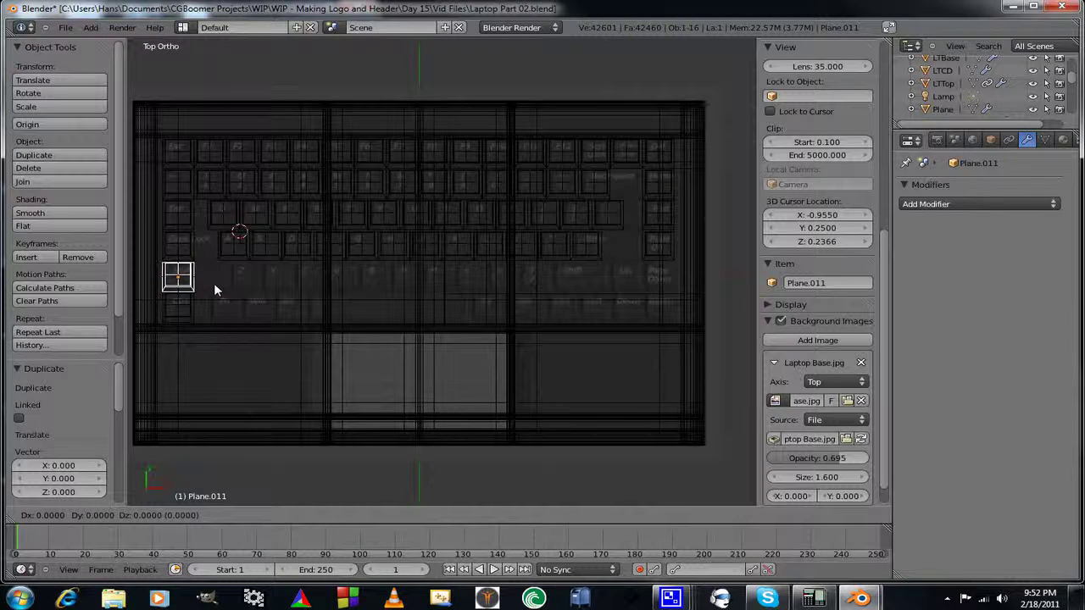
key("x")
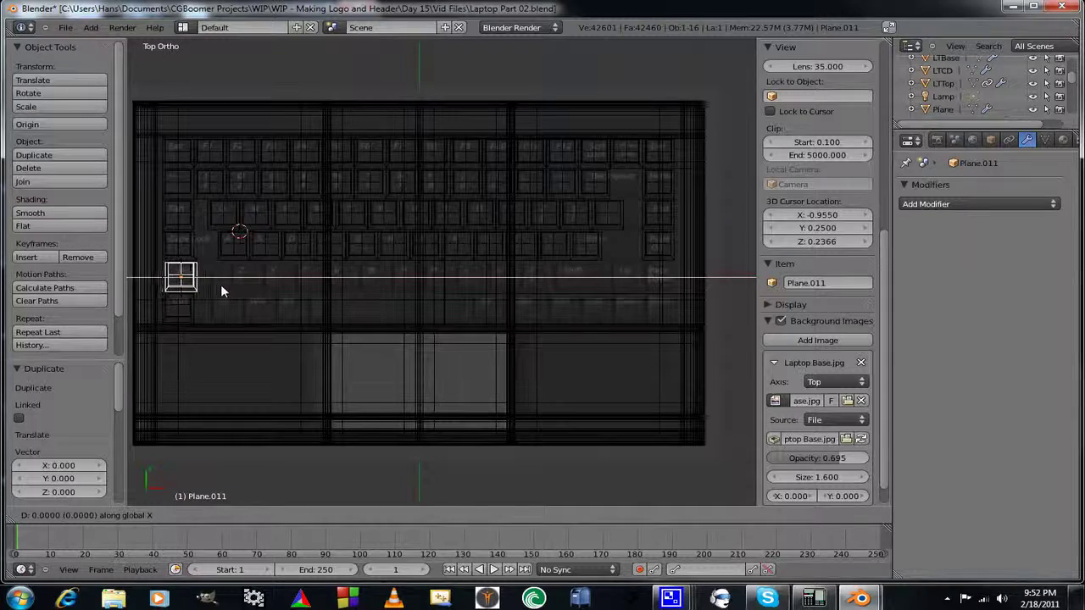
left_click(282, 288)
Shift the Z key about -0.002 along X to match the reference image.
scroll(268, 304, "up", 5)
scroll(643, 284, "down", 1)
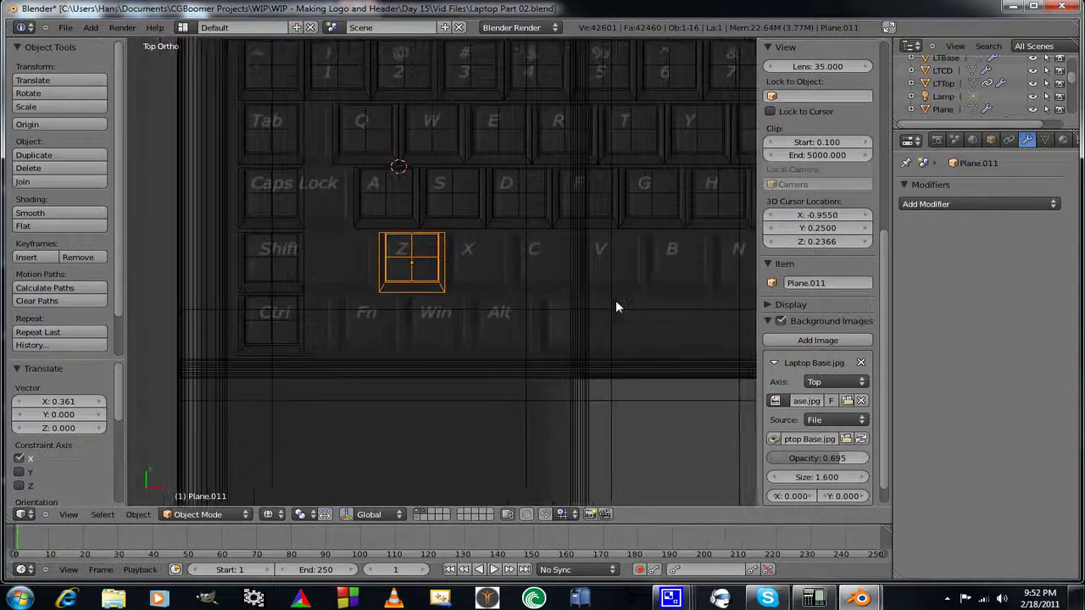
scroll(616, 301, "up", 3)
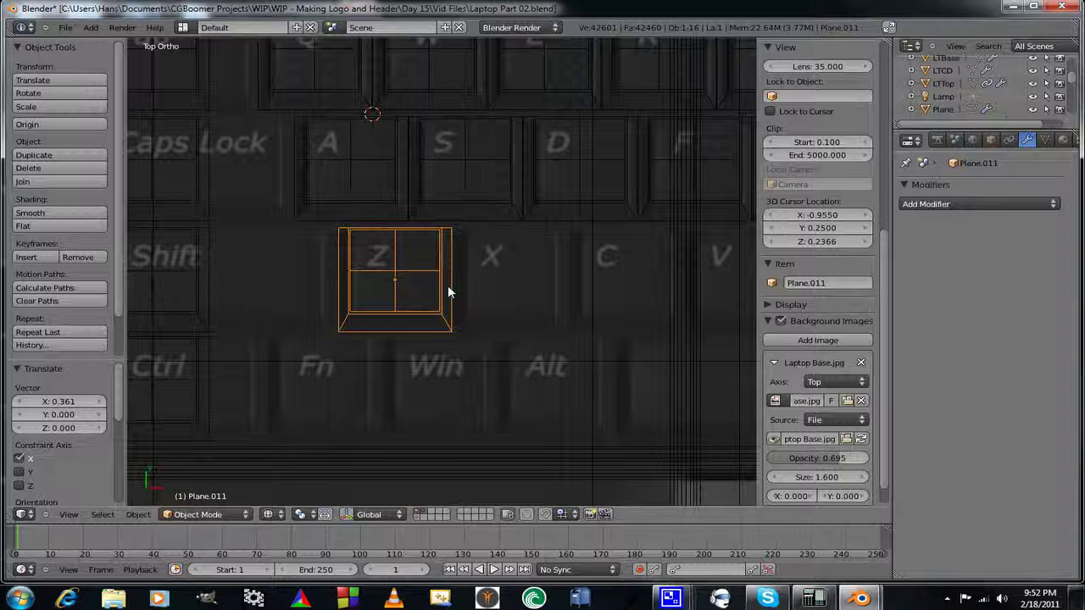
key("g")
key("x")
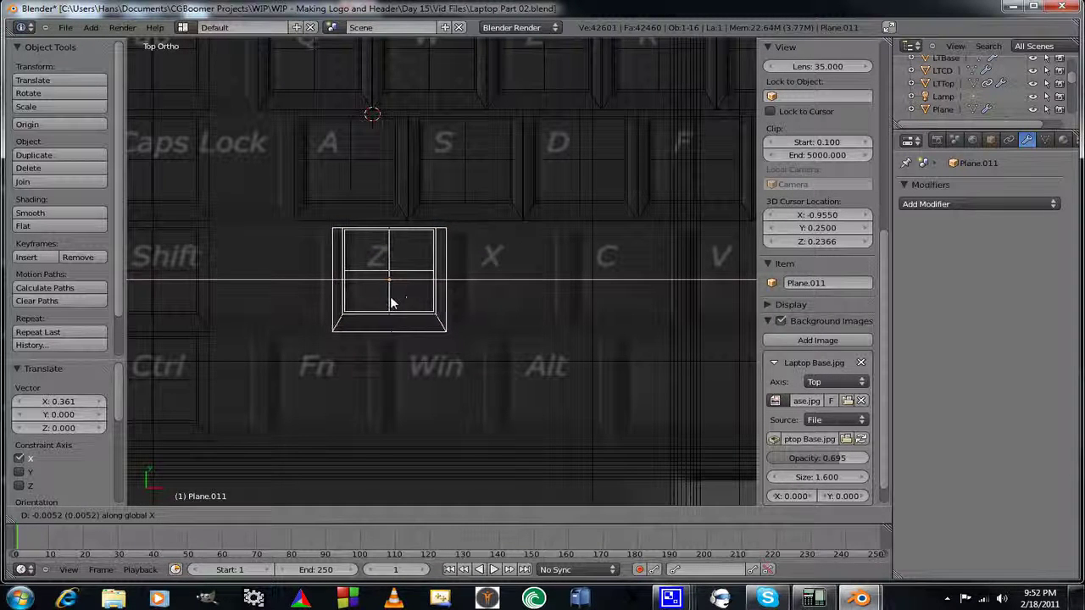
left_click(439, 302)
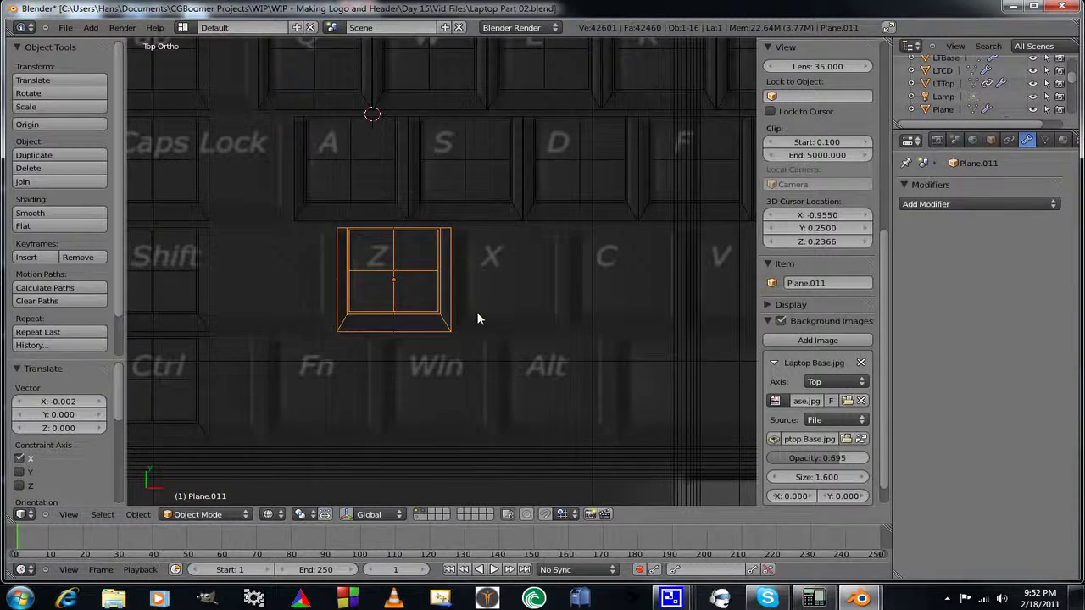
Duplicate the Z key and move the copy about 2.196 along X onto the Page Down key of the reference image.
scroll(477, 314, "down", 4)
middle_click_drag(512, 297, 232, 304, "shift")
scroll(231, 304, "down", 1)
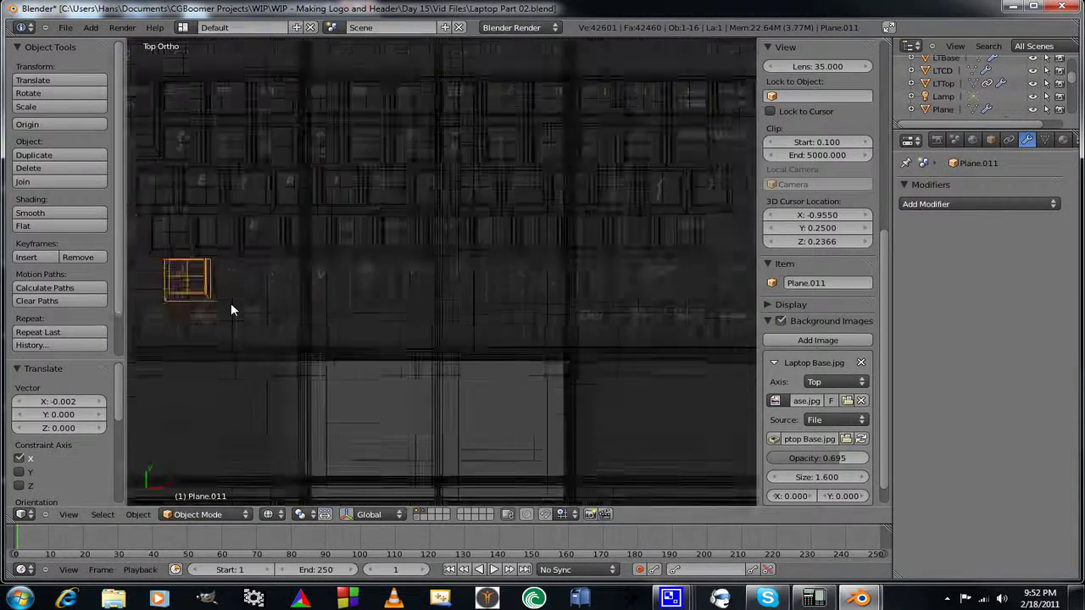
scroll(231, 302, "down", 2)
middle_click_drag(324, 291, 286, 311, "shift")
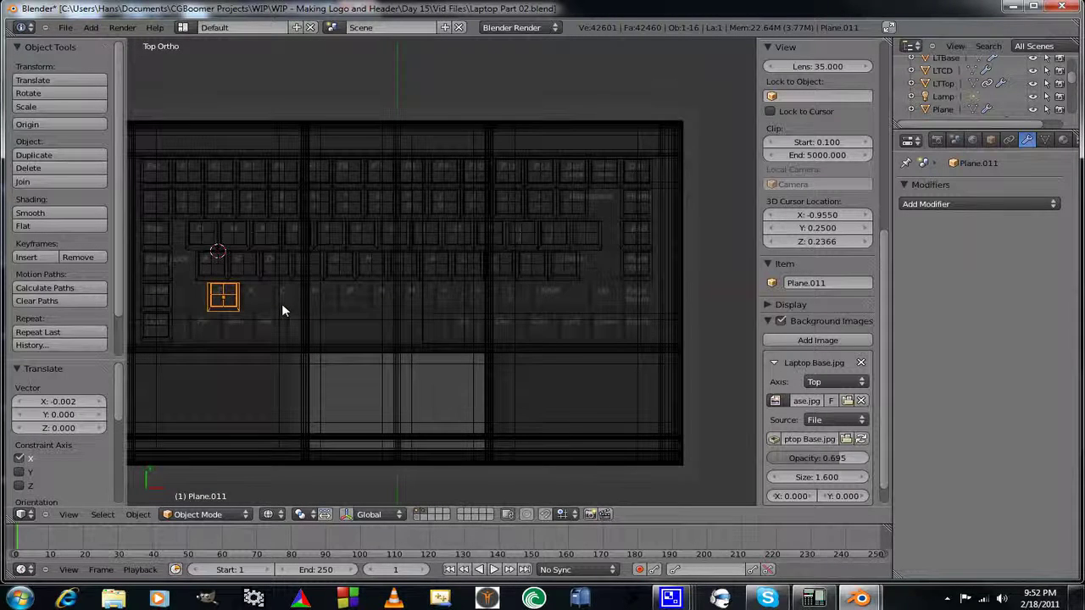
key("shift+d")
right_click(283, 307)
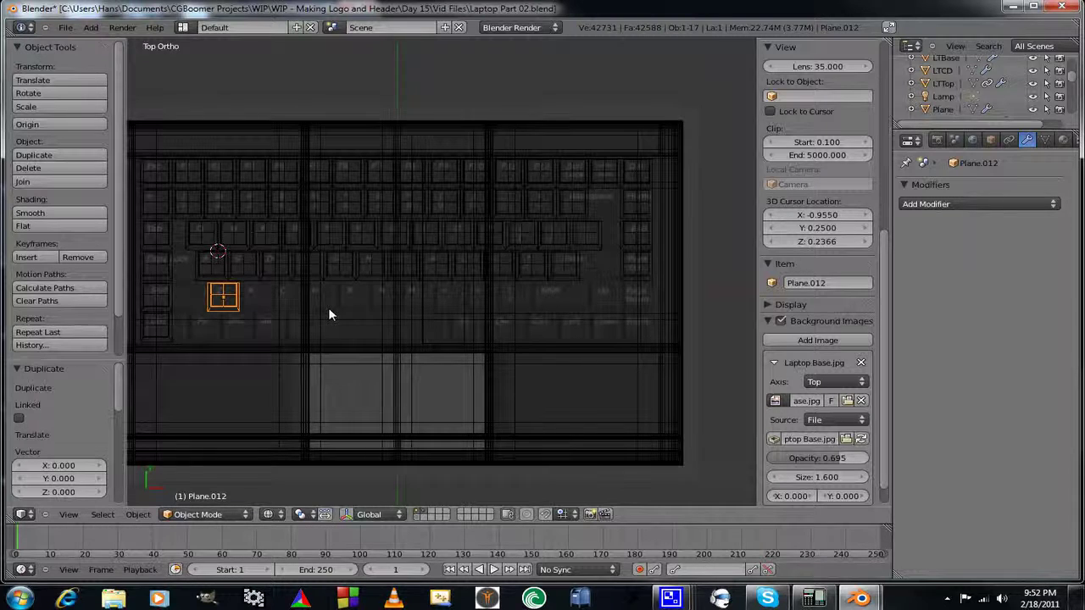
key("g")
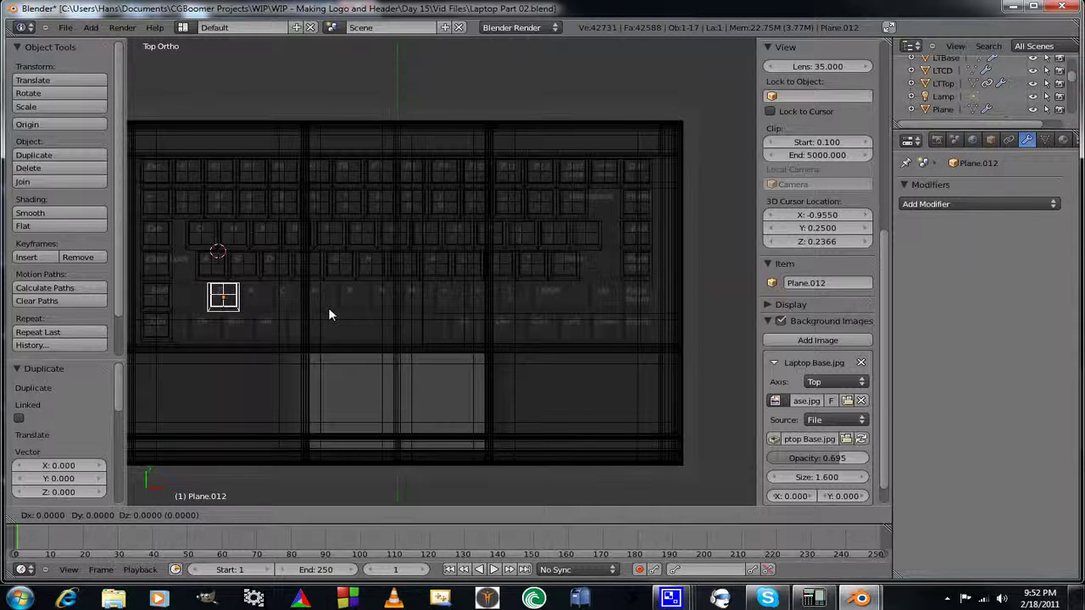
key("x")
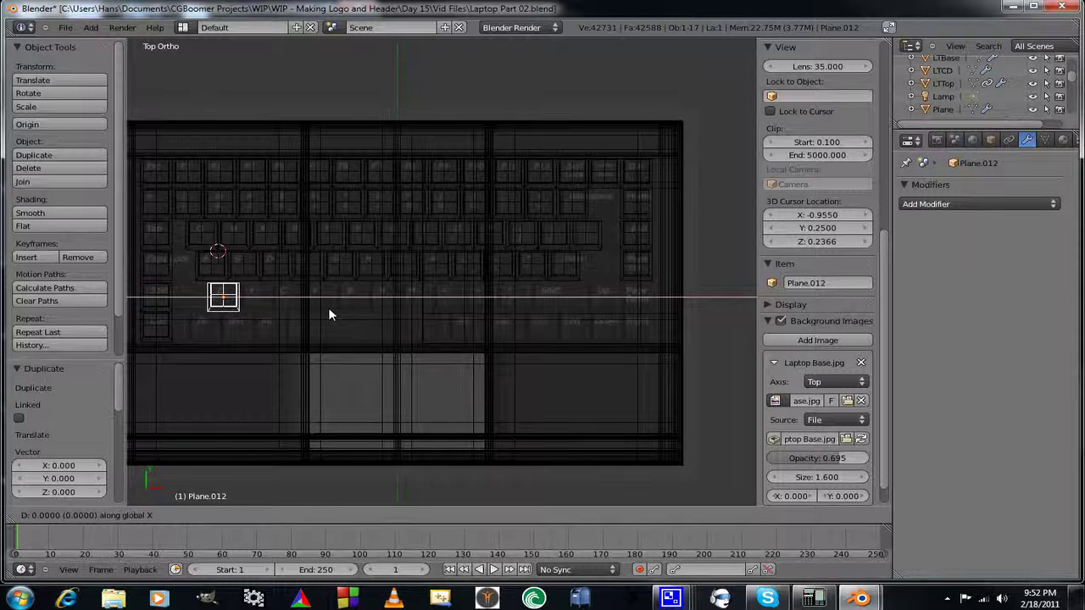
left_click(741, 313)
scroll(661, 360, "up", 2)
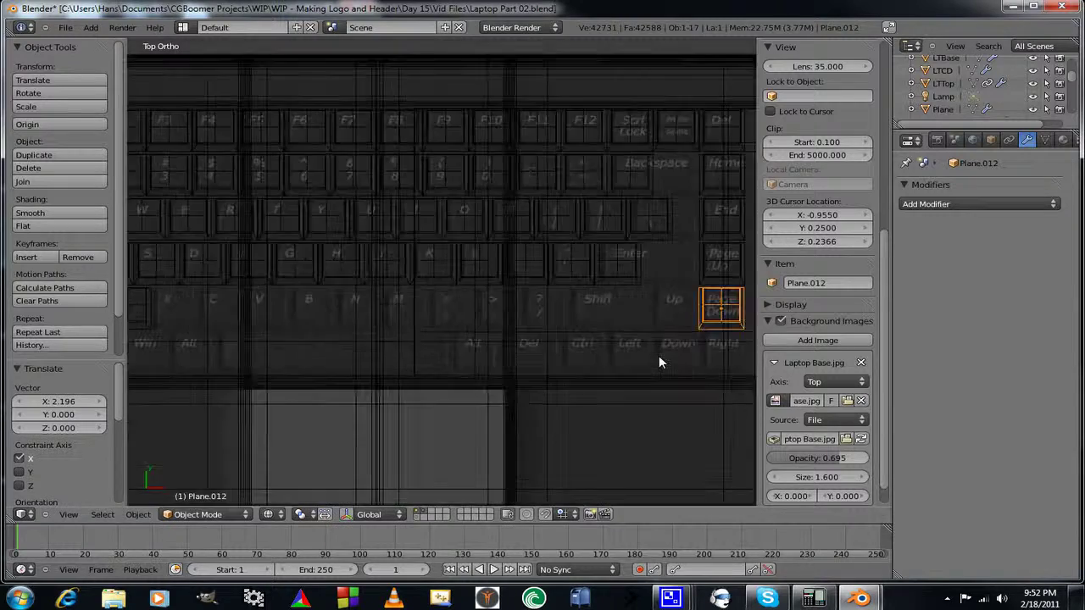
Shift the Page Down key about 0.002 along X to line it up with the Page Up key above.
scroll(658, 360, "up", 2)
middle_click_drag(642, 354, 237, 289, "shift")
scroll(259, 316, "up", 3)
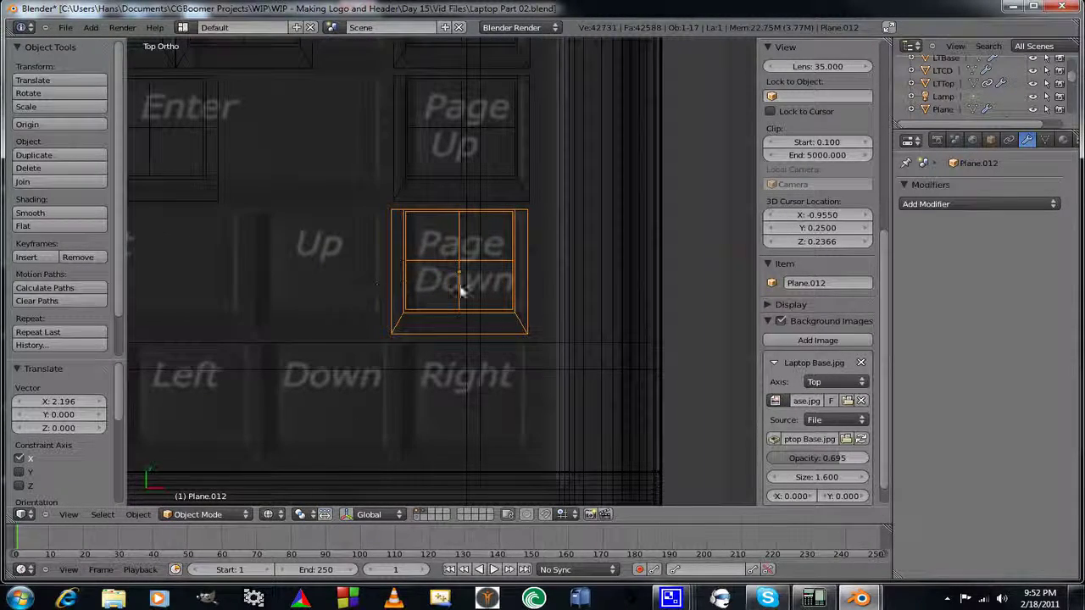
key("g")
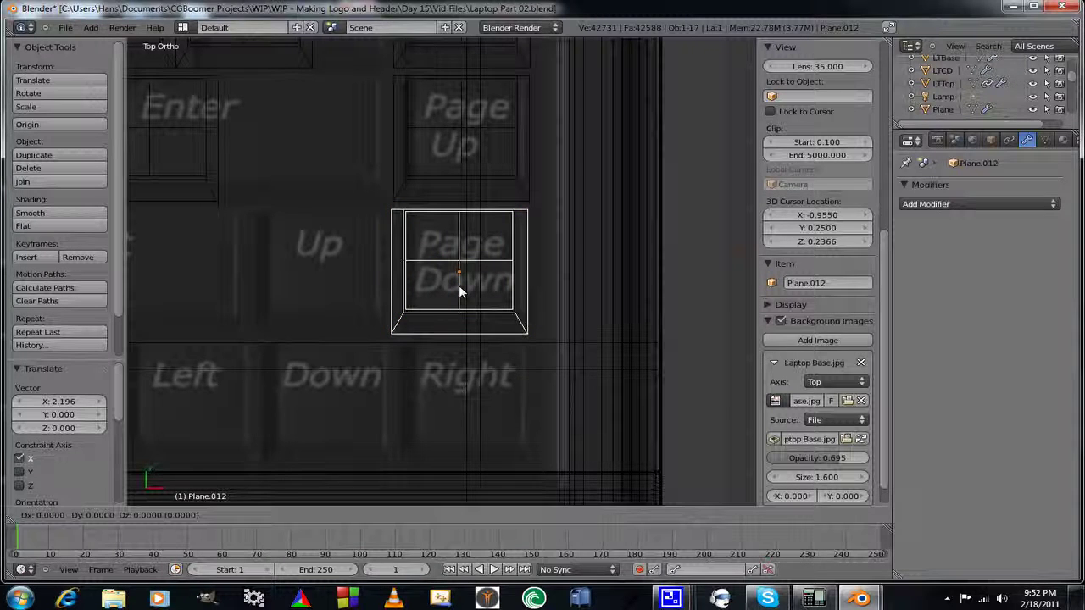
key("x")
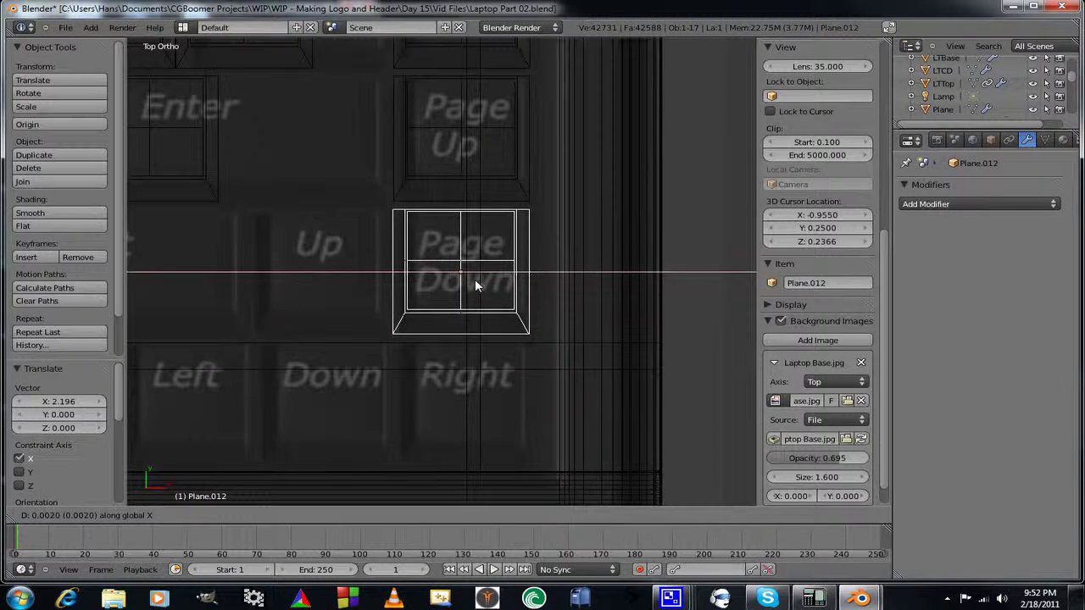
left_click(475, 286)
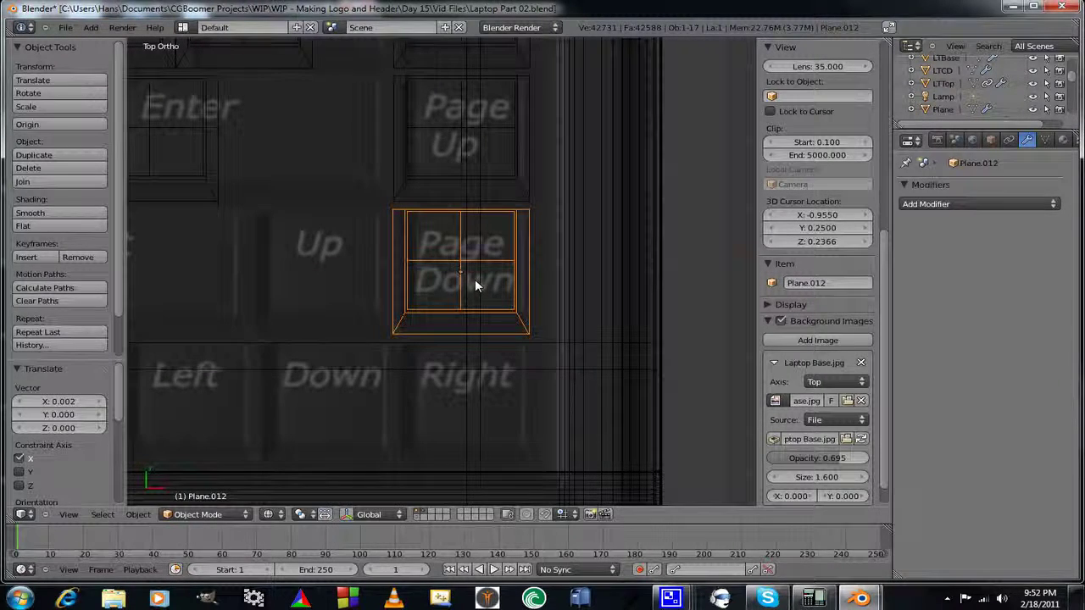
Add an Array modifier to the Page Down key with a relative X offset of 1.010 to create the Up key.
left_click(936, 205)
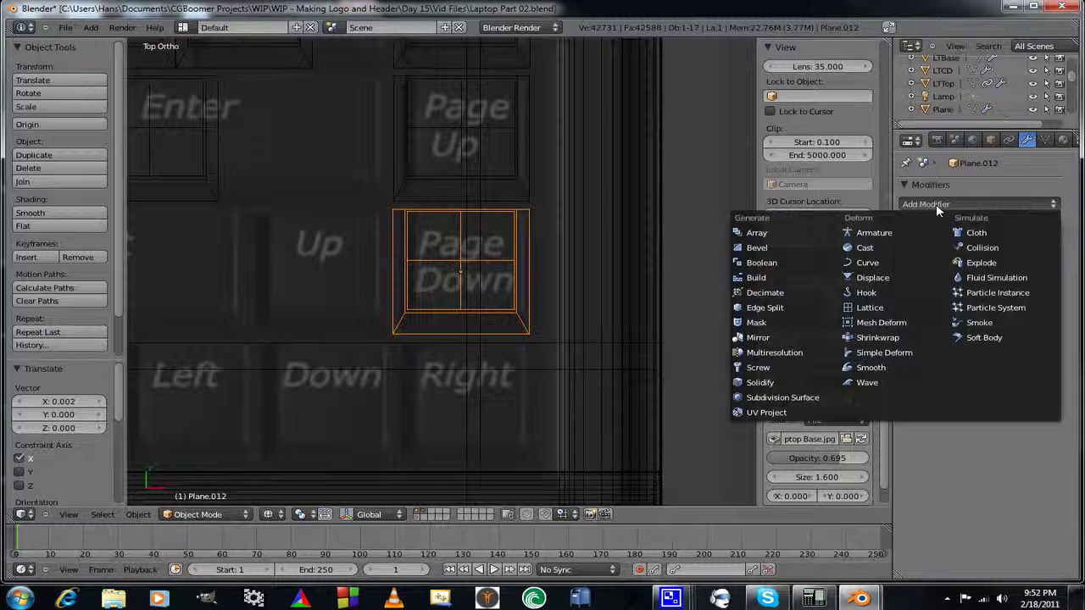
left_click(774, 233)
left_click(1028, 318)
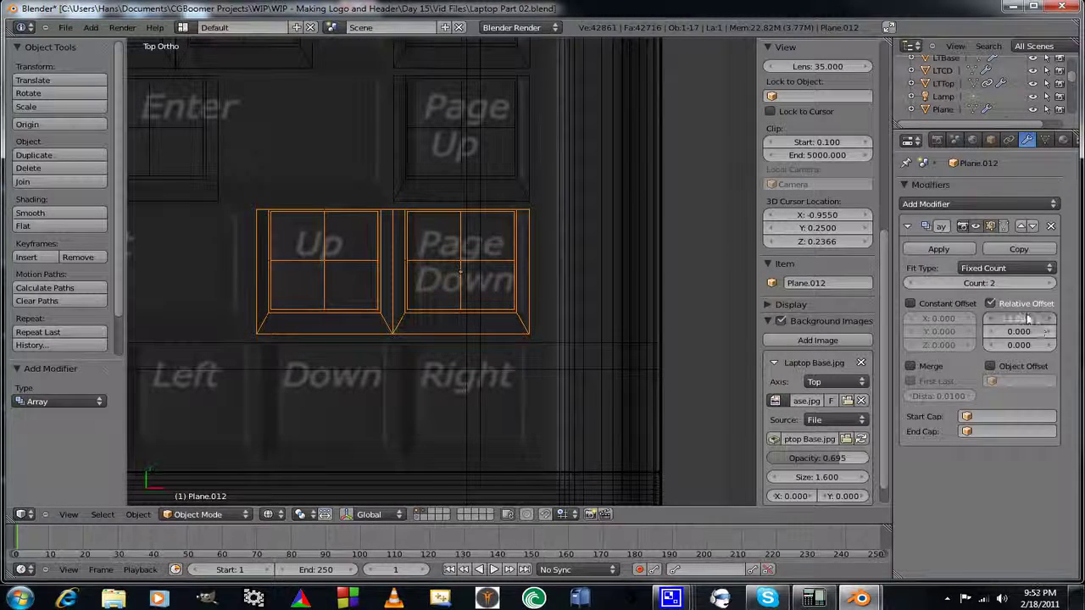
type("1")
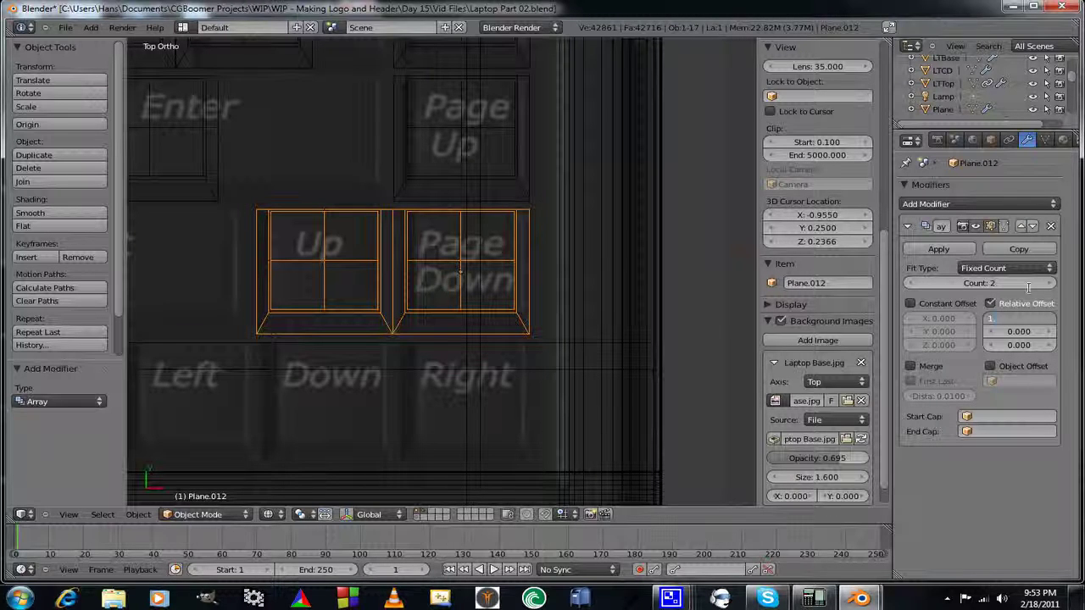
type(".010")
key("Return")
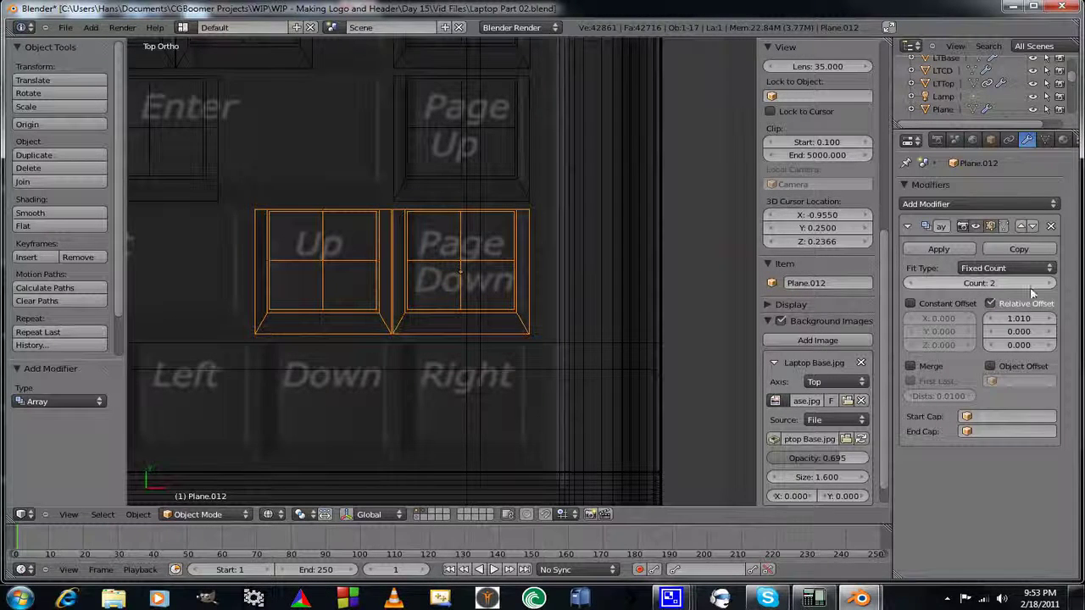
Add an Array modifier to the Z key with a relative X offset of -1.010.
scroll(455, 354, "down", 6)
middle_click_drag(252, 341, 675, 328, "shift")
right_click(295, 268)
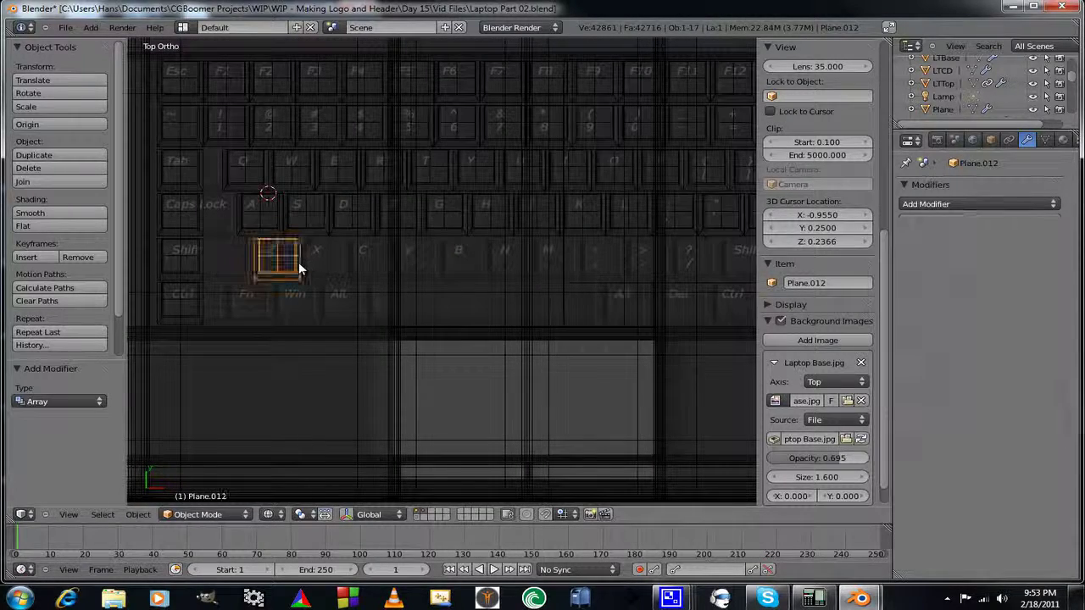
middle_click_drag(365, 301, 271, 306, "shift")
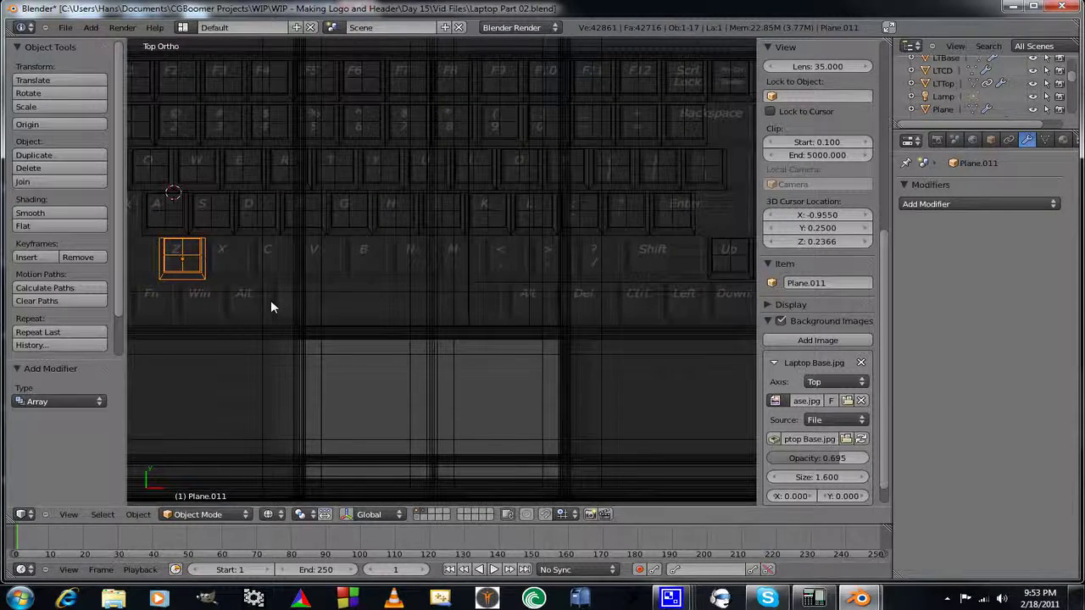
left_click(994, 206)
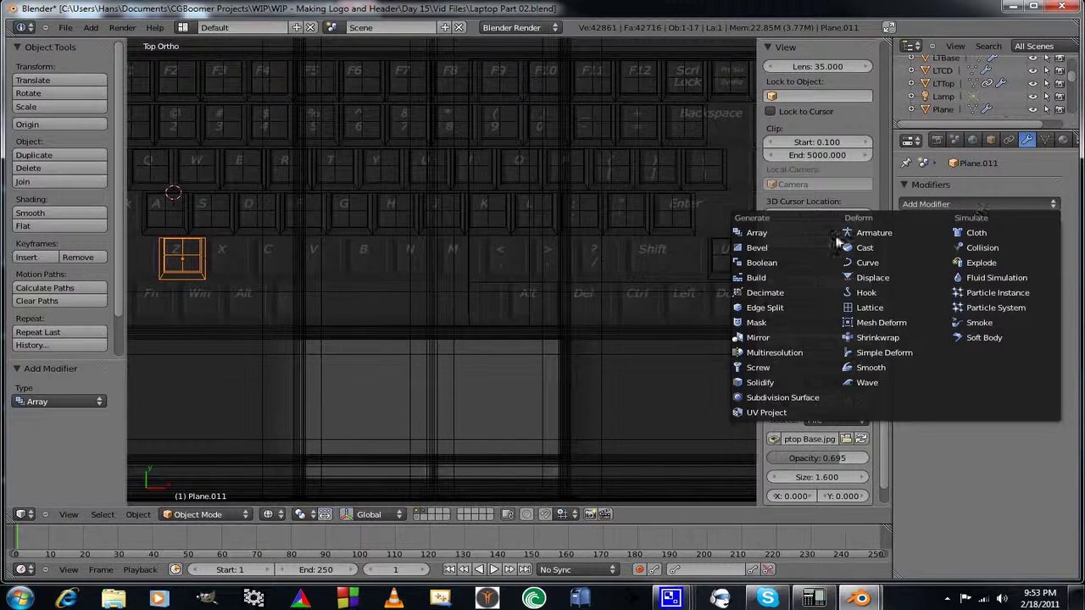
left_click(772, 232)
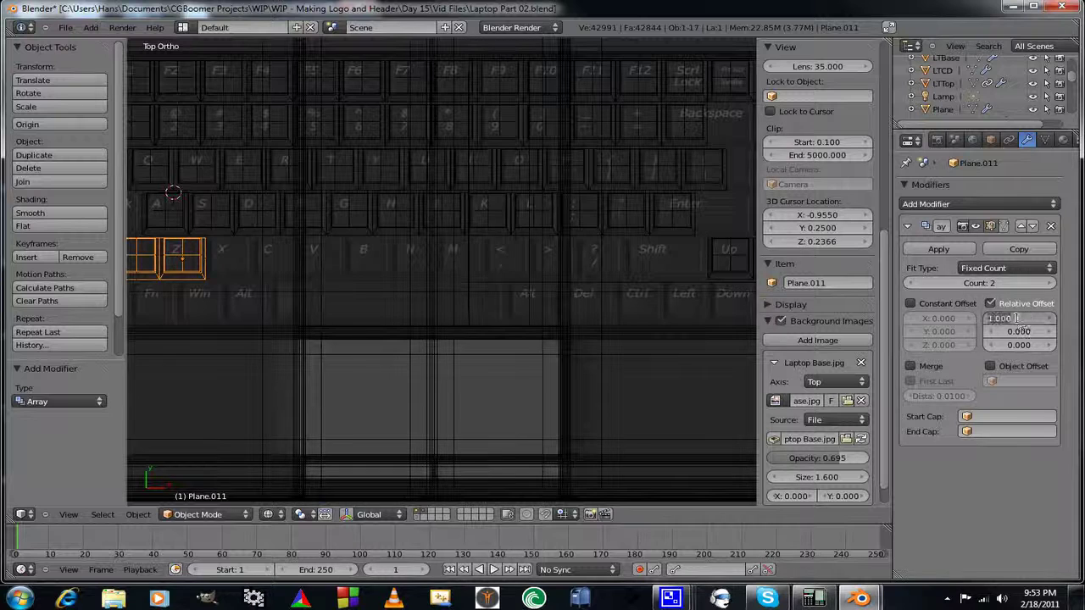
left_click(1018, 318)
key("BackSpace")
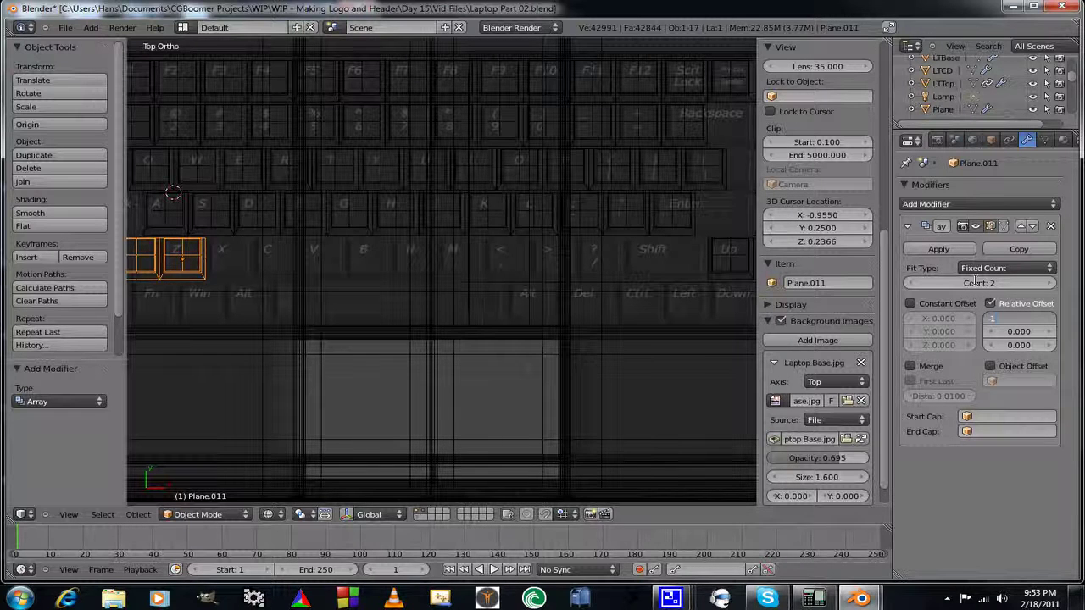
type("-1.01")
key("Return")
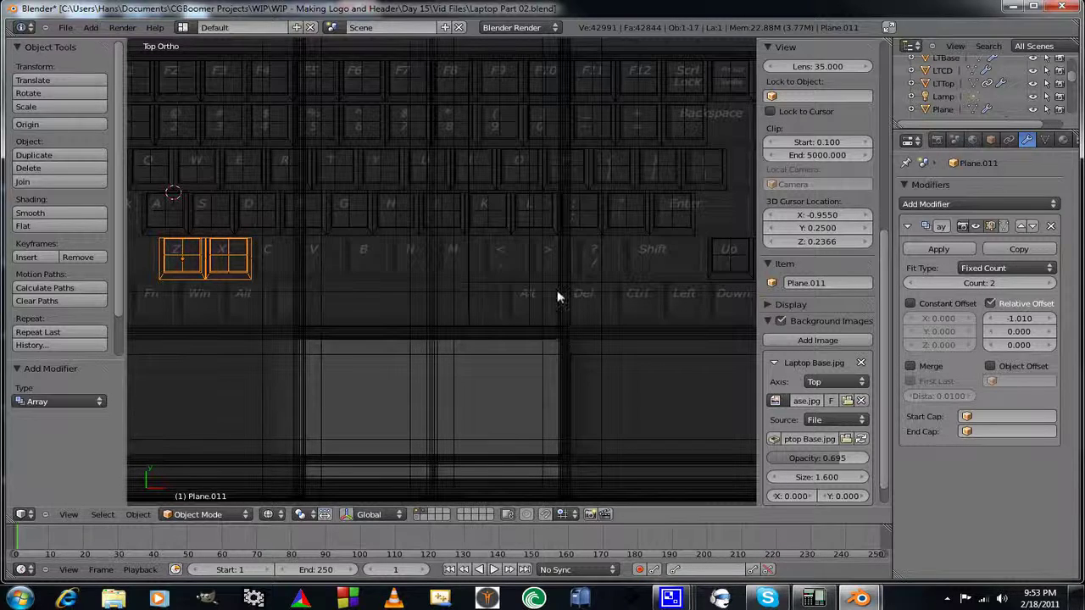
Set the Z key's array count to 11 to extend the fifth row across the right Shift key.
scroll(526, 314, "down", 2)
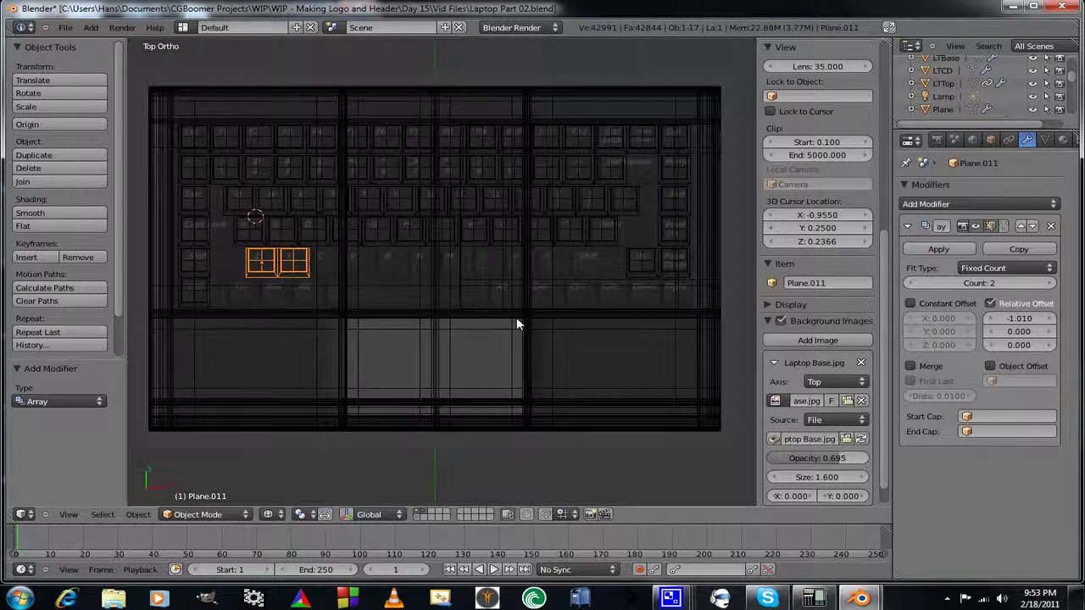
left_click(1051, 284)
left_click(1051, 284)
left_click(1051, 284)
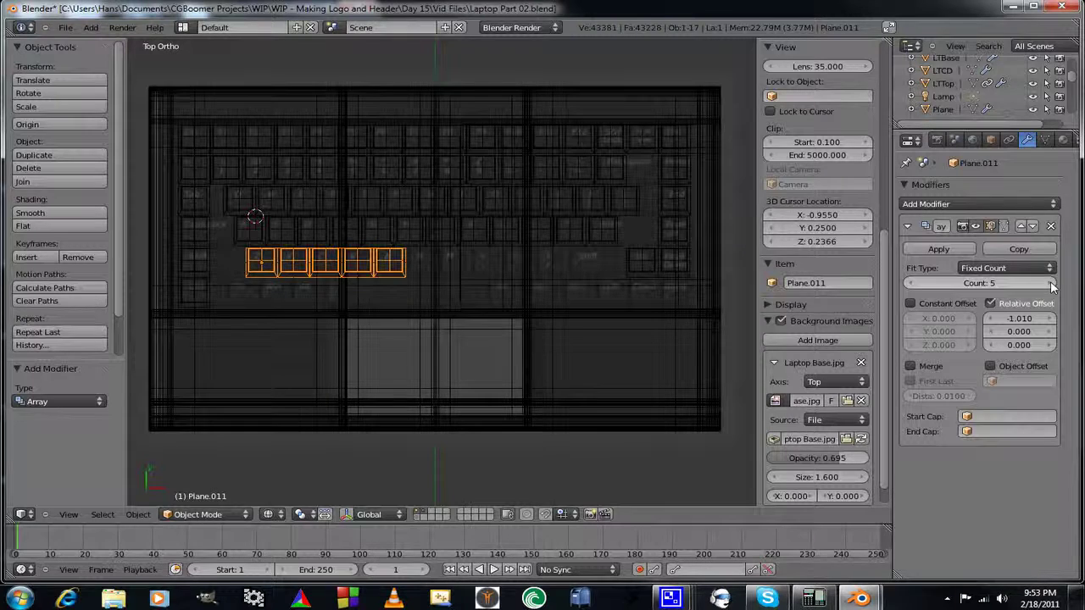
left_click(1052, 284)
left_click(1051, 284)
left_click(1051, 284)
left_click(1051, 284)
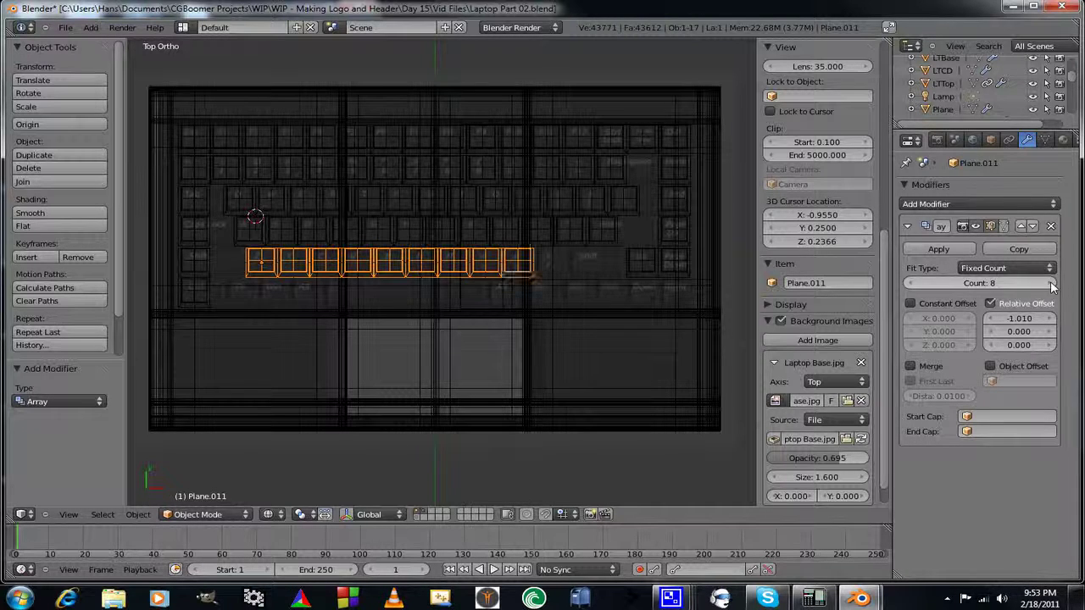
left_click(1051, 284)
left_click(1051, 284)
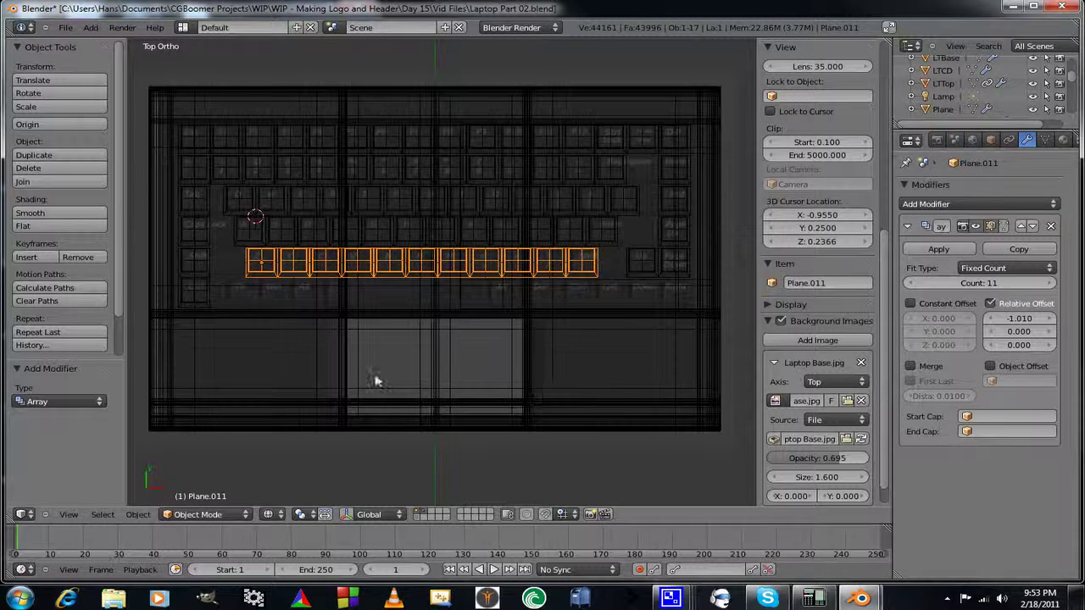
Duplicate the left Ctrl key and move the copy about 0.256 along X onto the Fn key of the reference image.
scroll(363, 377, "up", 2)
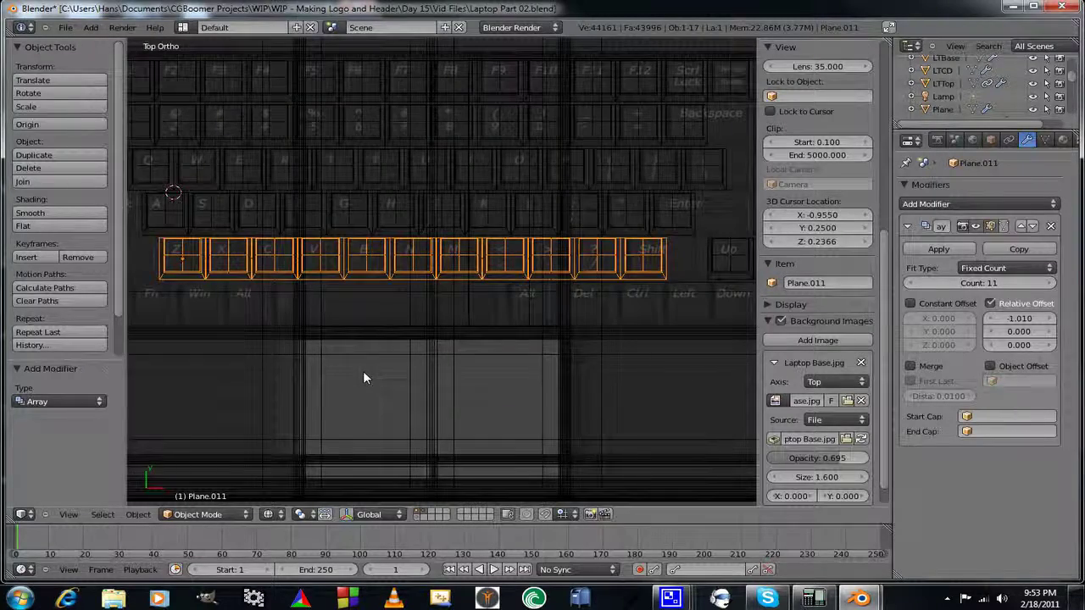
middle_click_drag(363, 376, 550, 336, "shift")
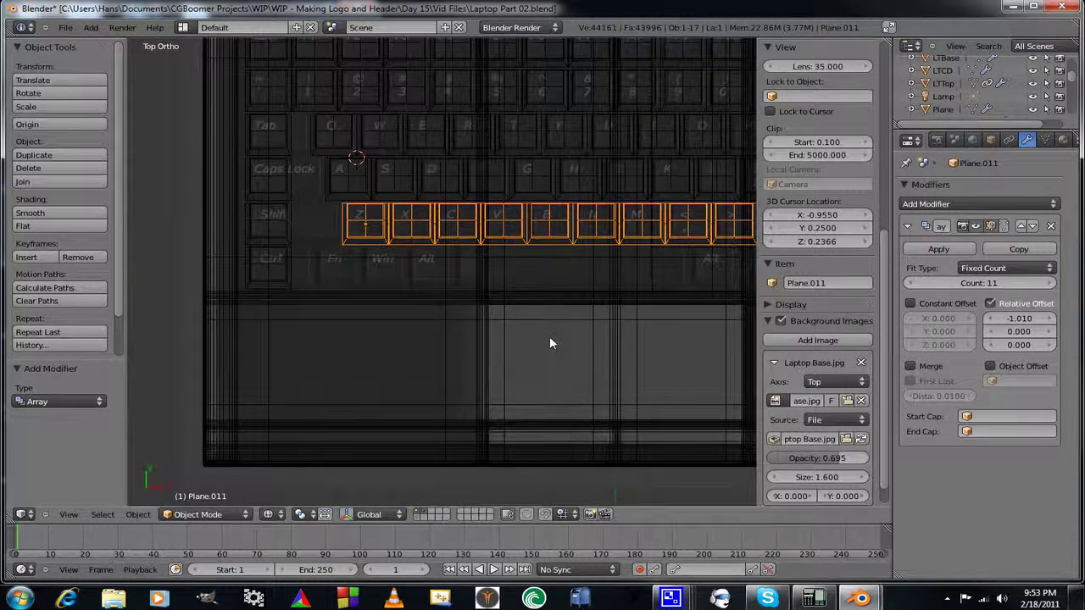
right_click(284, 276)
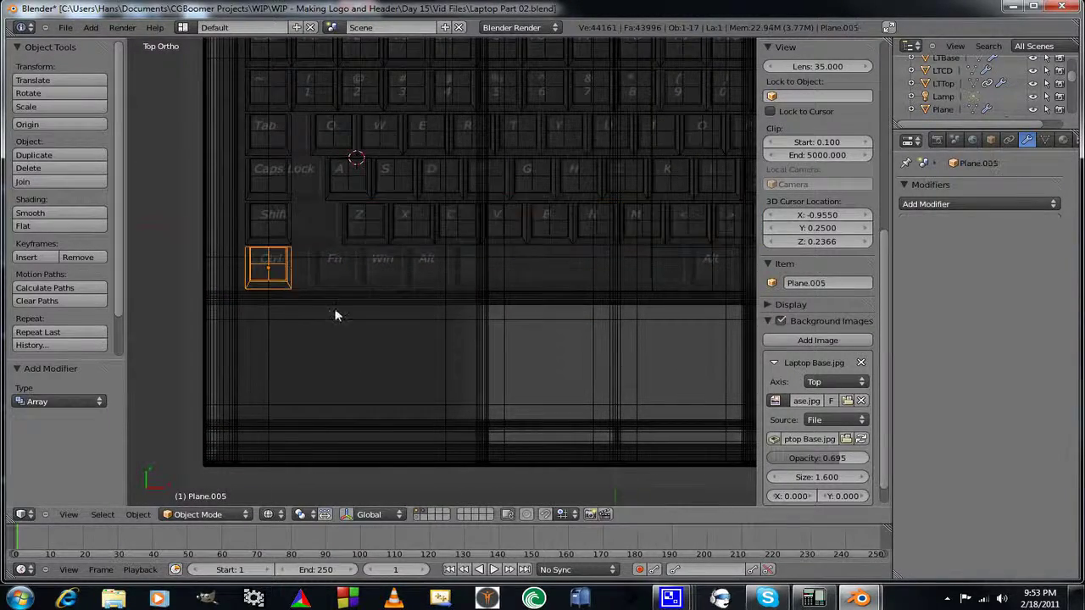
middle_click_drag(341, 308, 290, 304, "shift")
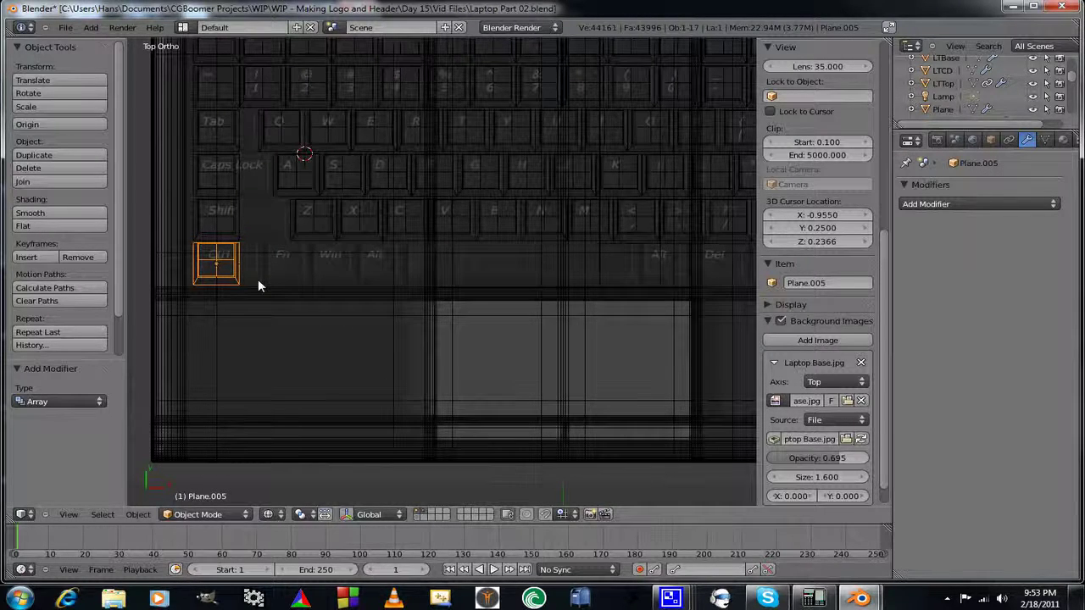
key("shift+d")
right_click(259, 281)
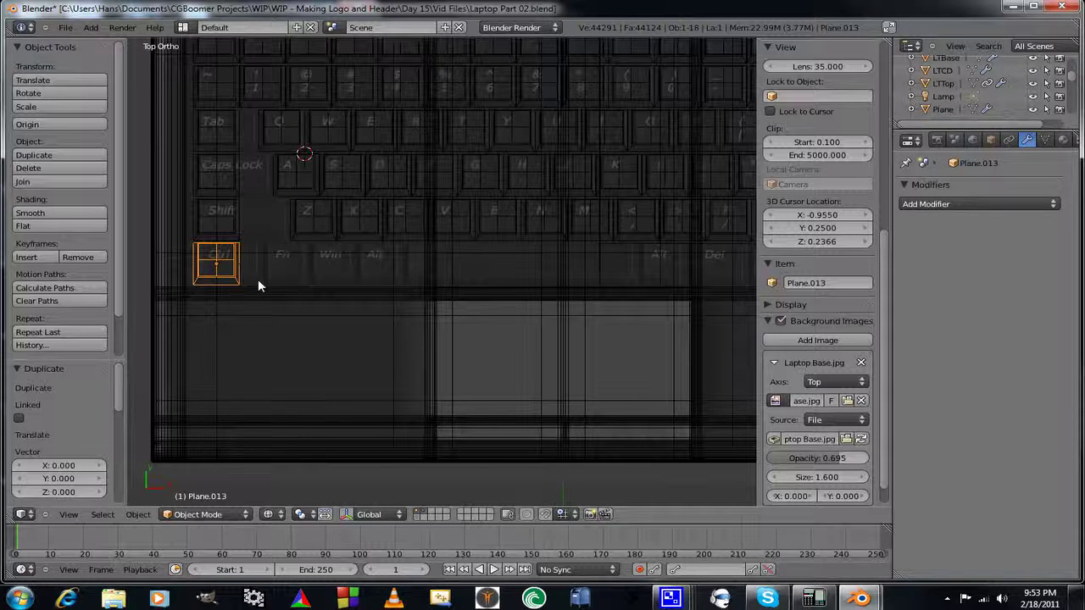
key("g")
key("x")
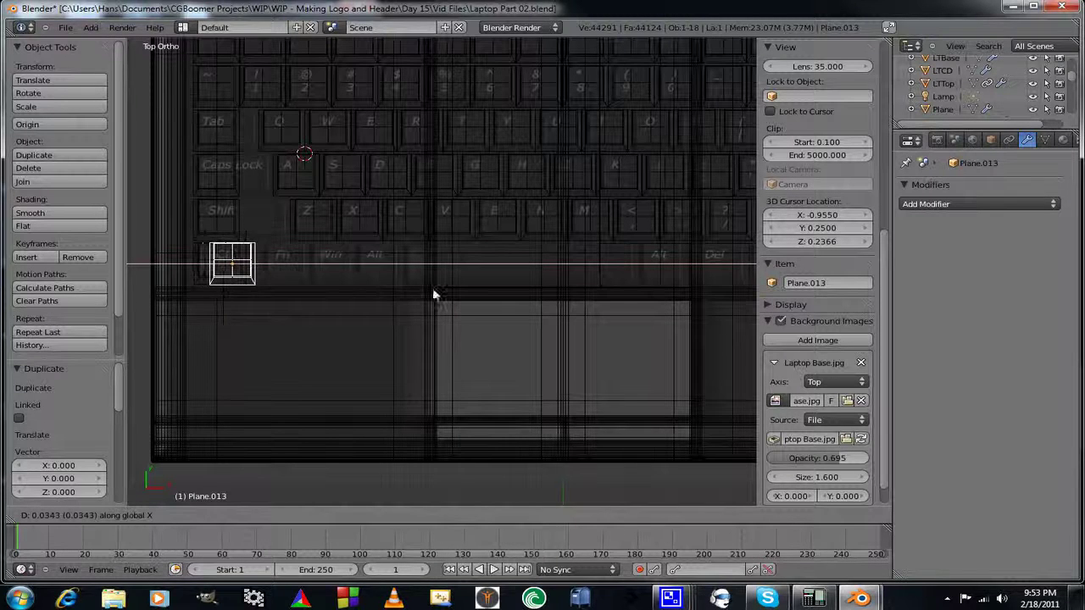
left_click(324, 309)
scroll(310, 326, "up", 5)
middle_click_drag(310, 326, 718, 319, "shift")
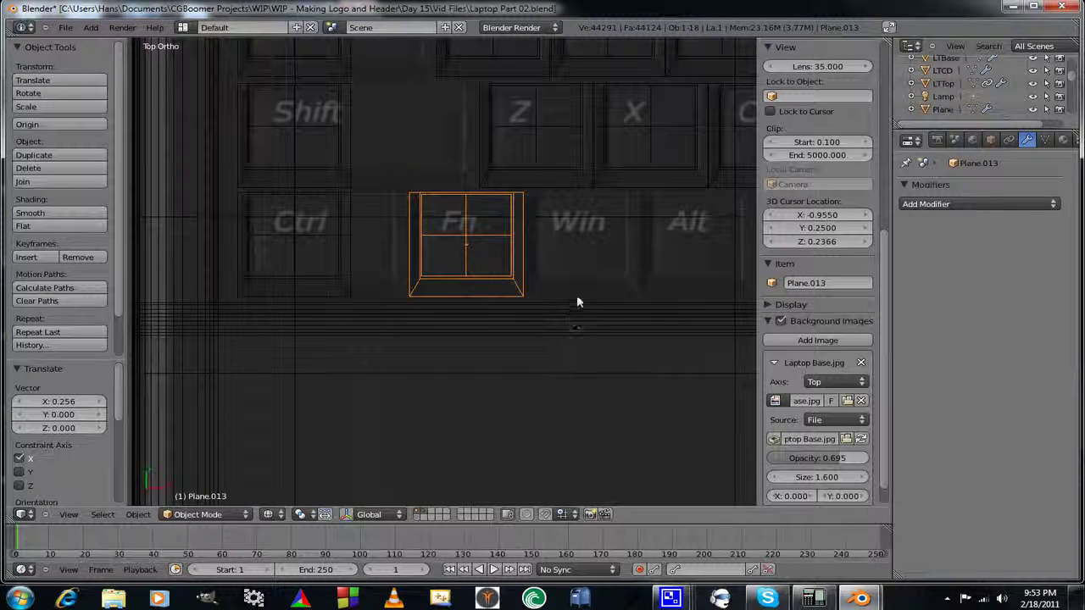
Duplicate the Fn key in the bottom row, keeping the copy at the same position.
middle_click_drag(584, 278, 303, 306, "shift")
scroll(303, 305, "down", 2)
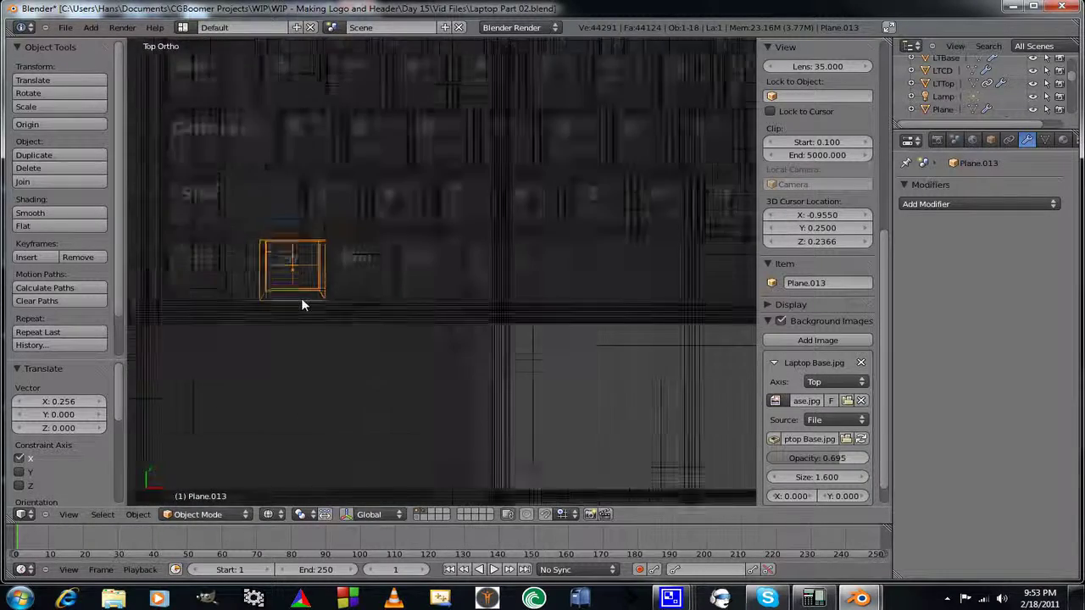
scroll(302, 305, "down", 2)
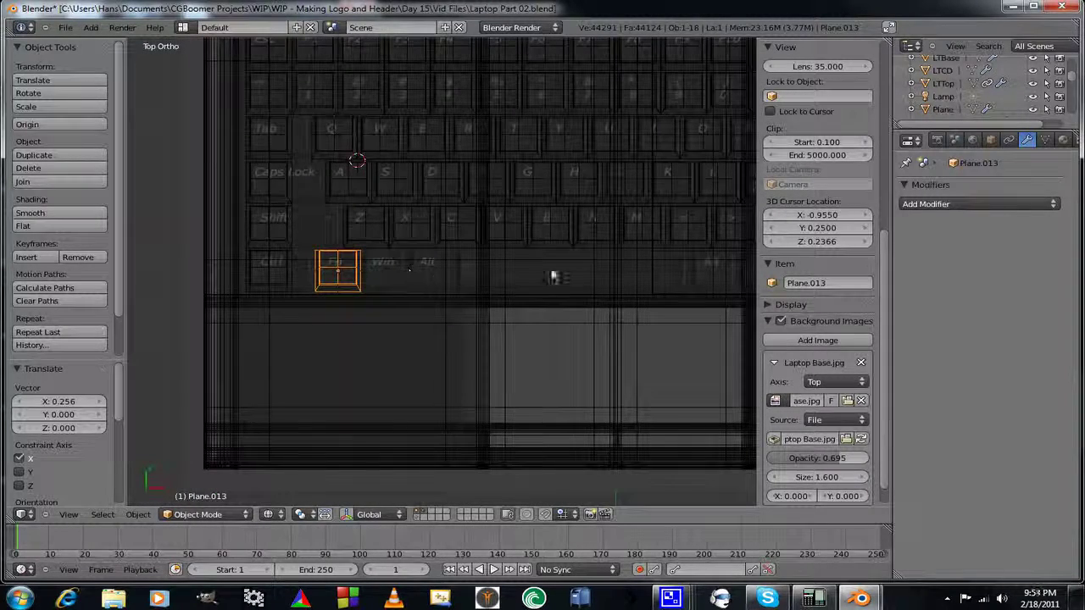
scroll(527, 342, "down", 1)
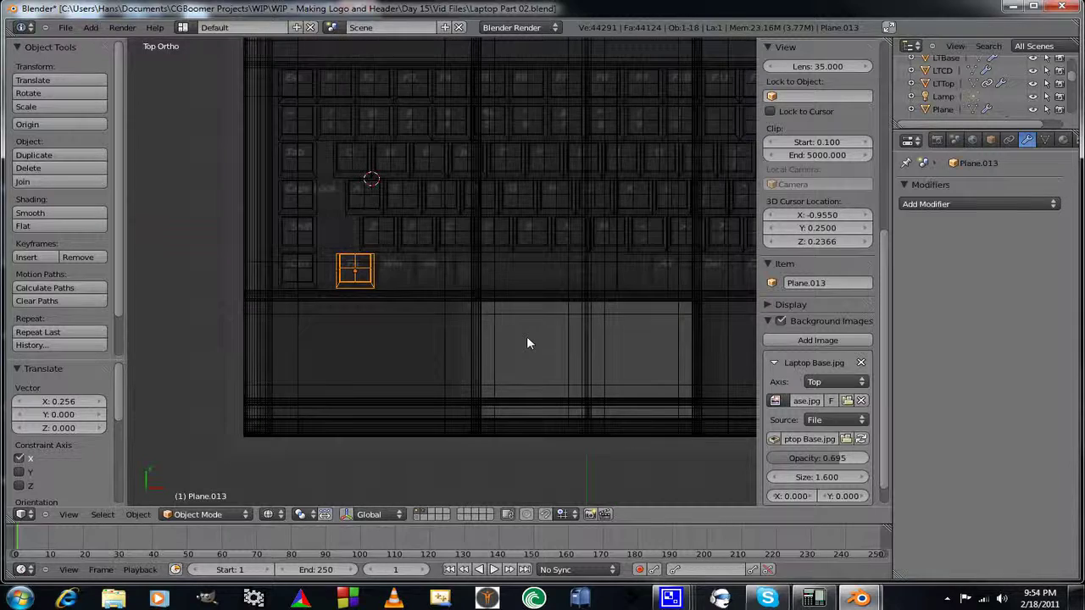
middle_click_drag(545, 328, 371, 339, "shift")
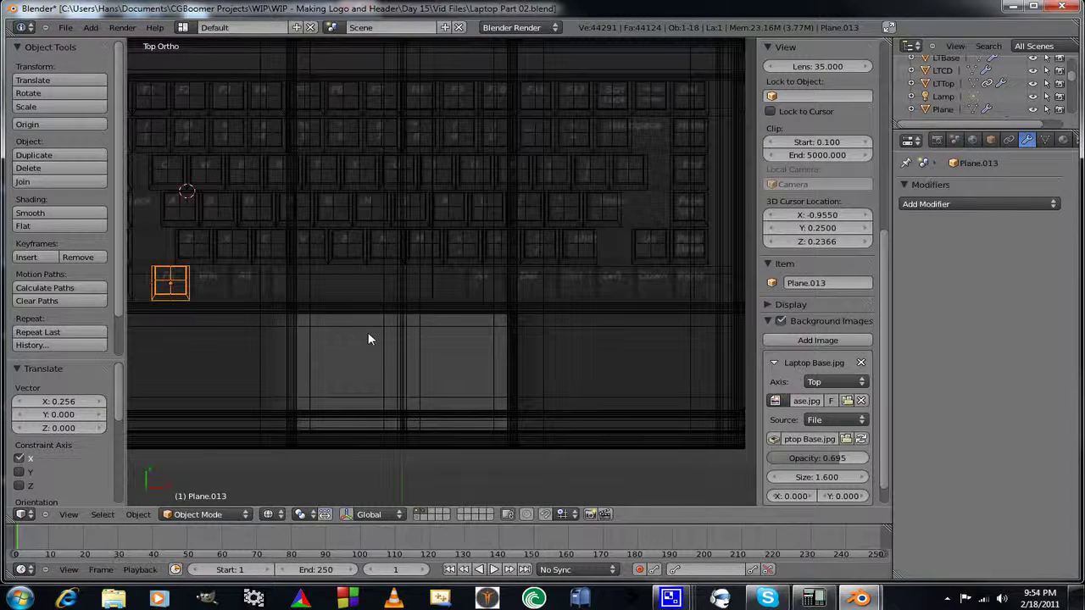
key("shift+d")
right_click(184, 292)
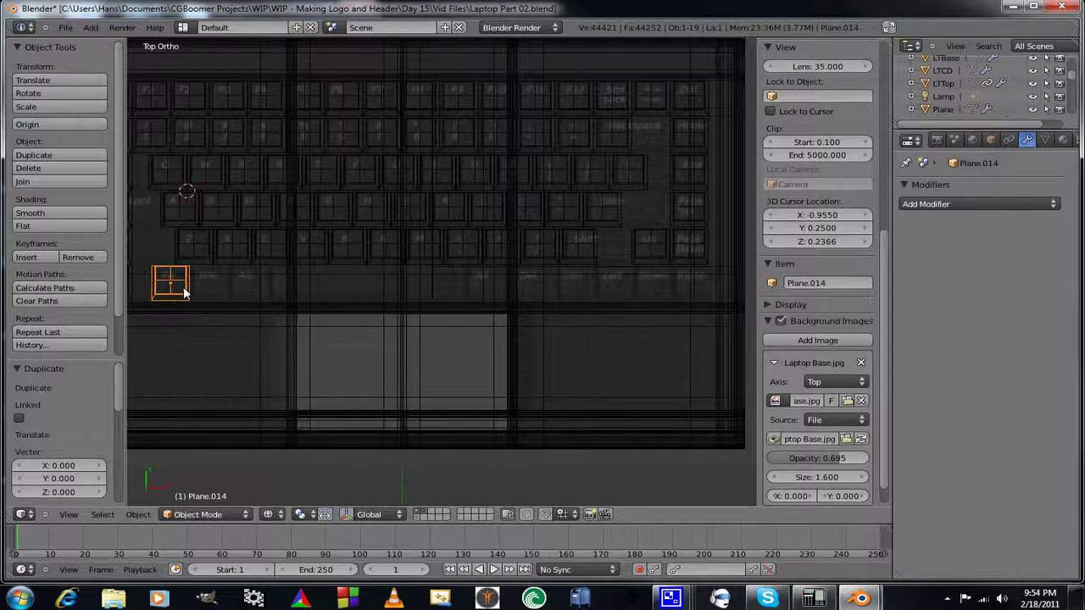
Move the duplicated bottom-row key about 1.395 along the X axis onto the second Alt key of the reference image.
key("g")
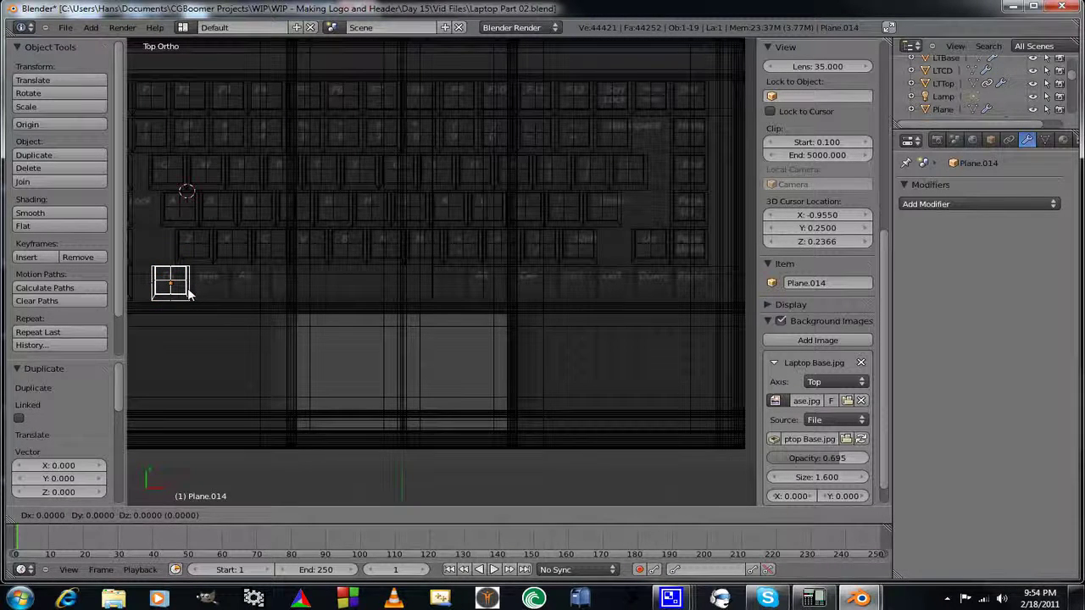
key("x")
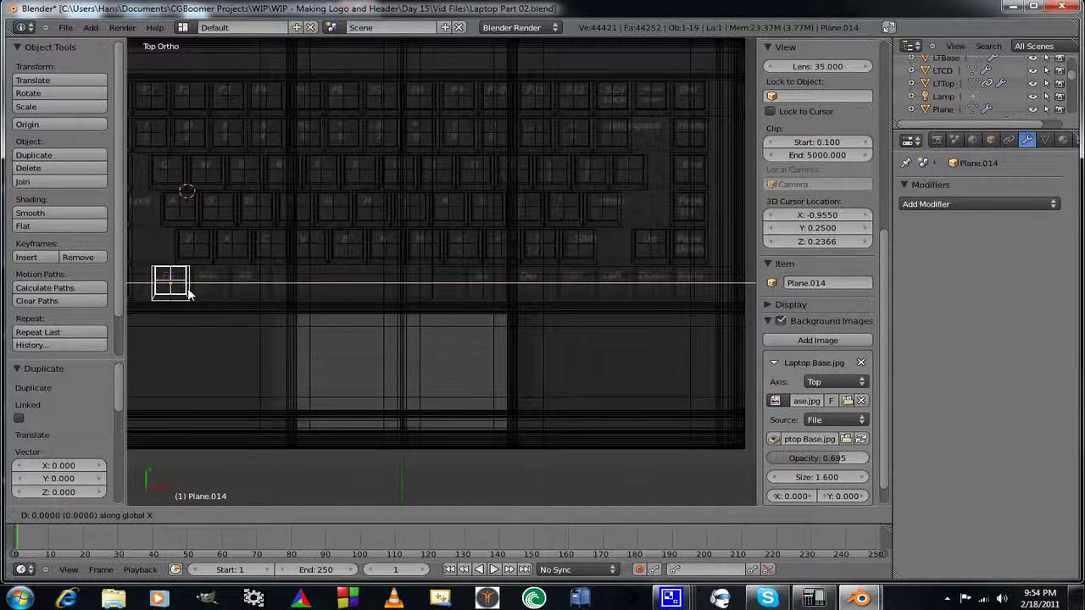
left_click(503, 300)
scroll(481, 326, "up", 5)
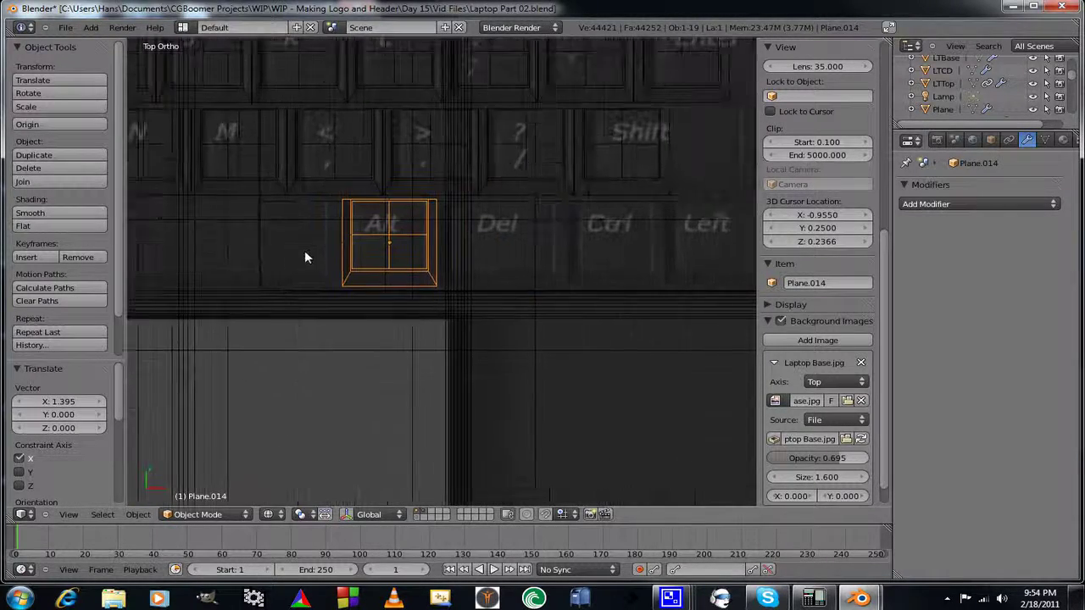
scroll(311, 301, "up", 2)
middle_click_drag(311, 298, 351, 334, "shift")
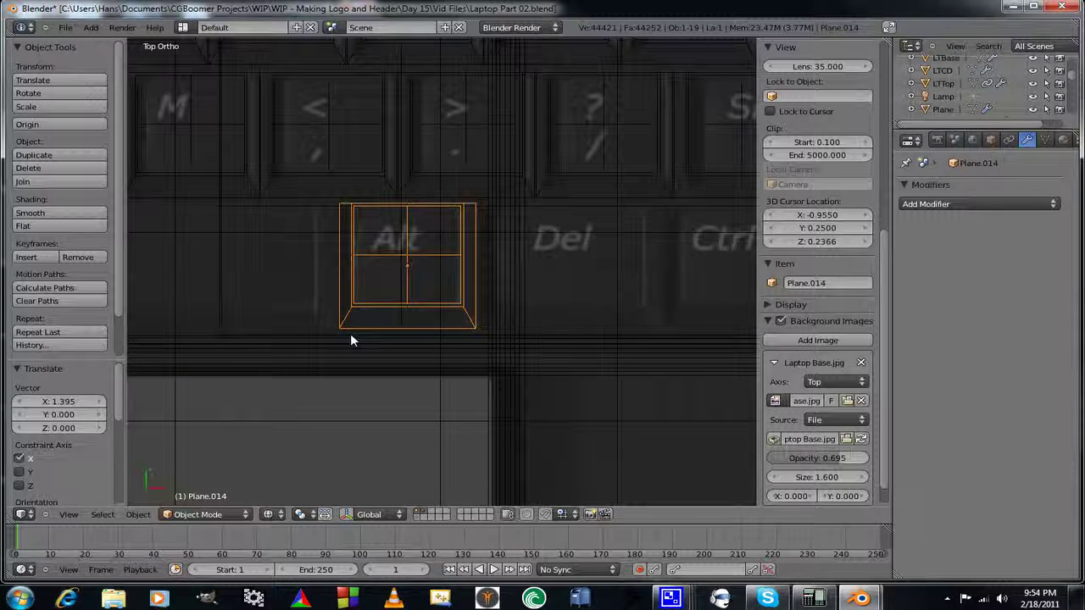
Duplicate the Alt key and move the copy about 0.905 along the X axis onto the Right arrow key of the reference.
middle_click_drag(351, 336, 186, 310, "shift")
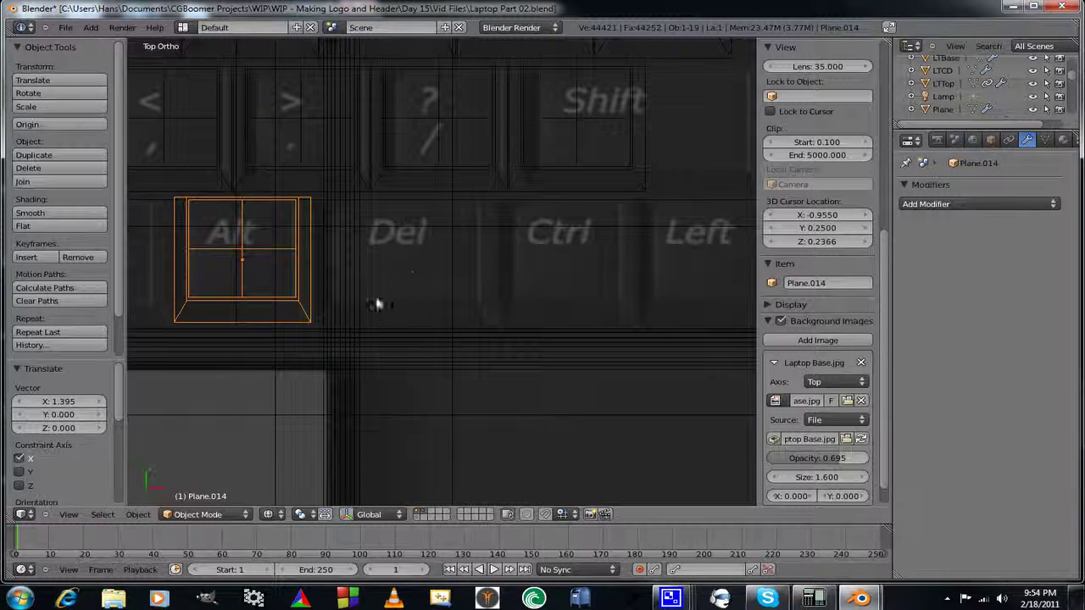
middle_click_drag(444, 347, 377, 295, "shift")
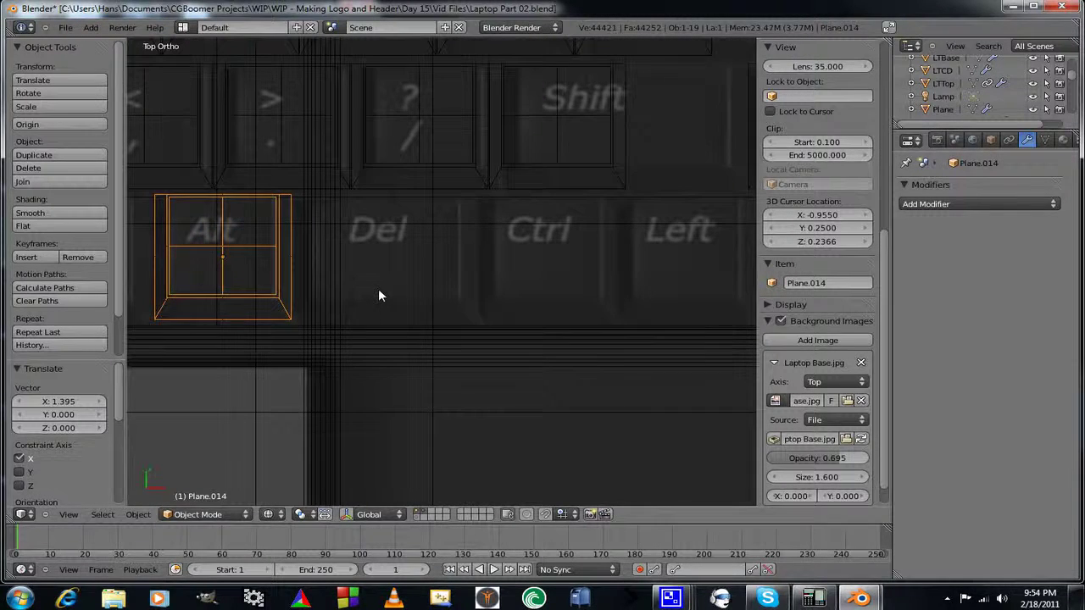
key("shift+d")
right_click(379, 295)
mouse_move(378, 288)
middle_mouse_down("shift")
mouse_move(412, 311)
mouse_move(371, 293)
middle_mouse_up("shift")
scroll(477, 291, "down", 2)
scroll(477, 291, "down", 1)
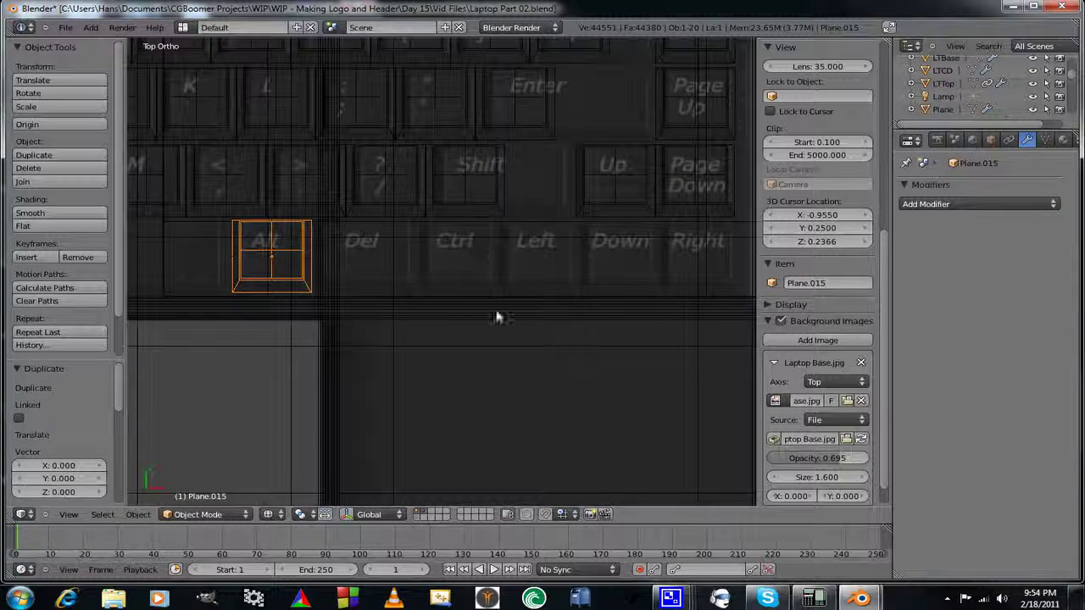
middle_click_drag(497, 315, 443, 322, "shift")
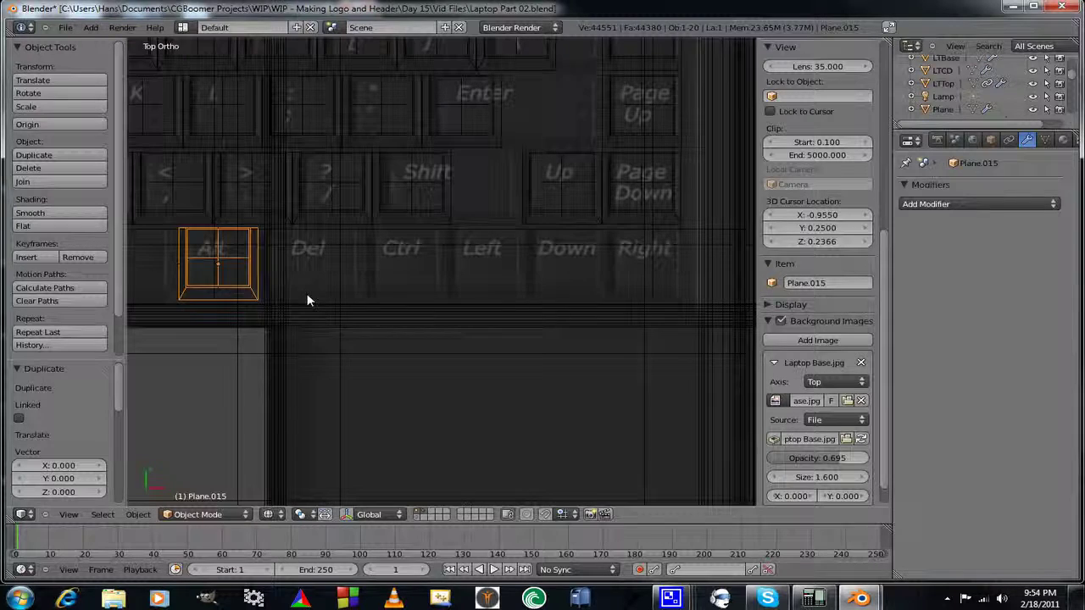
key("g")
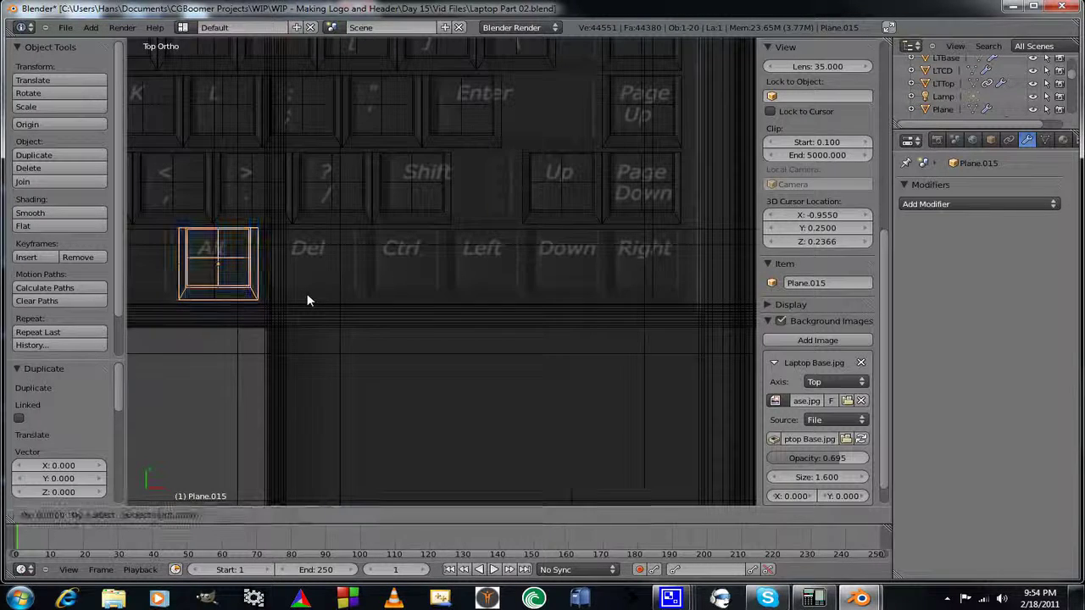
key("x")
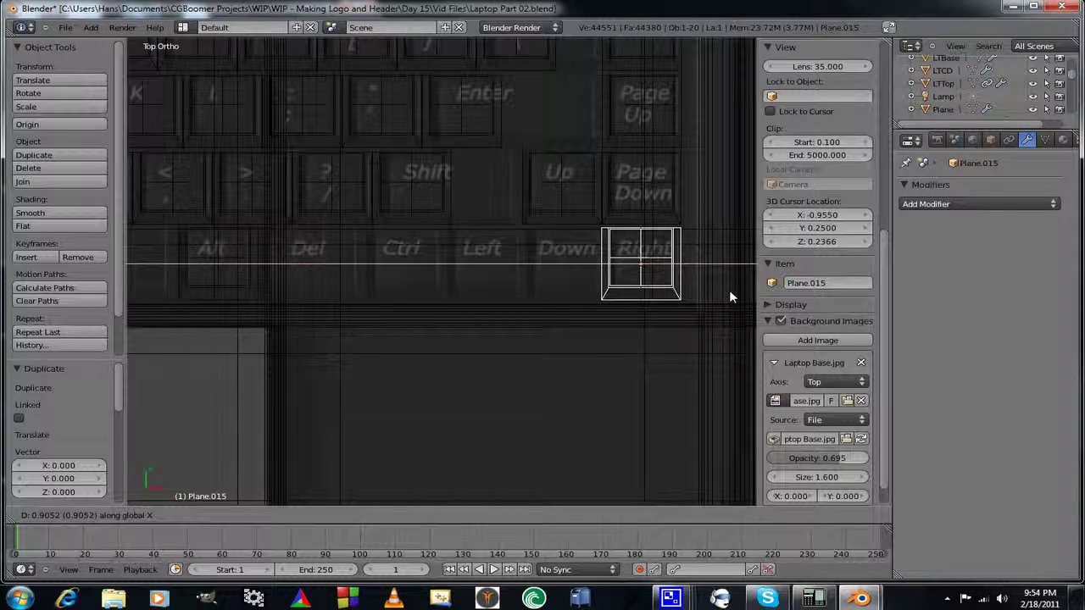
left_click(729, 293)
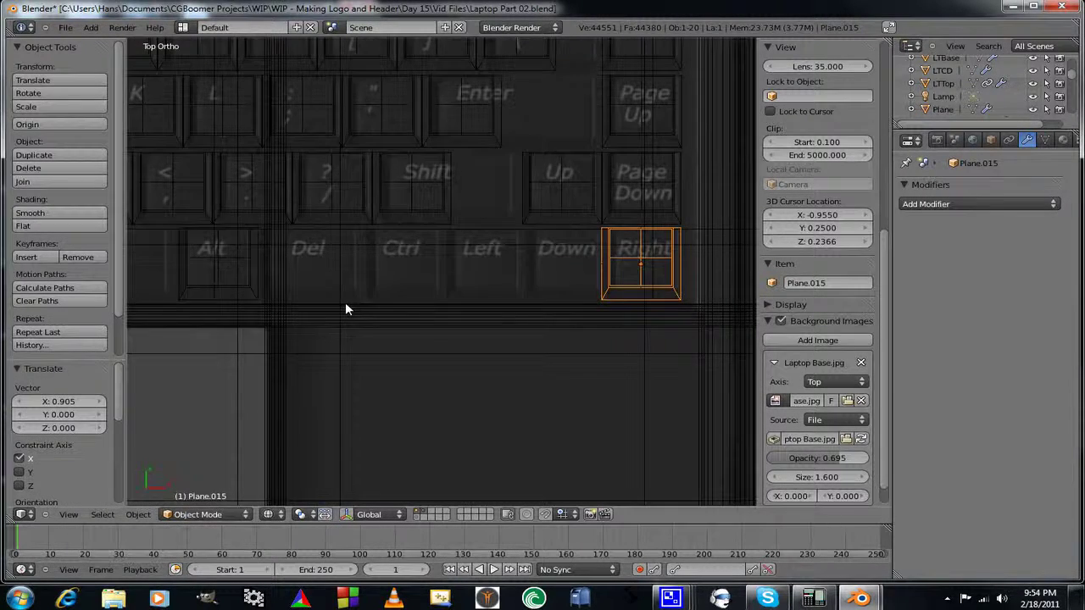
Nudge the Right arrow key about 0.001 along the X axis to align it with the Page Down key above.
scroll(345, 302, "up", 3)
middle_click_drag(340, 303, 650, 297, "shift")
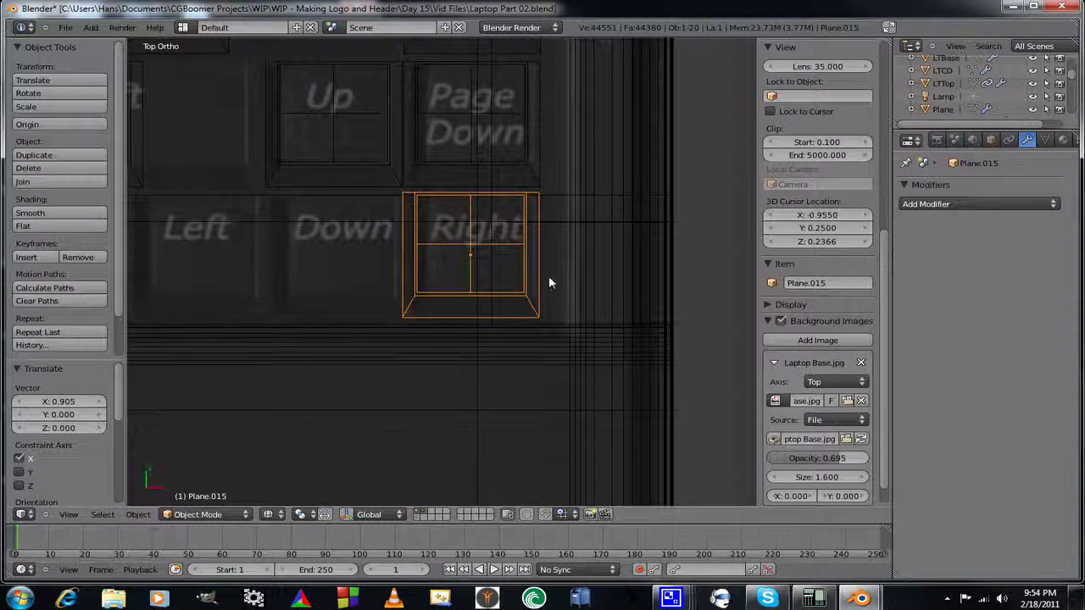
scroll(546, 281, "up", 2)
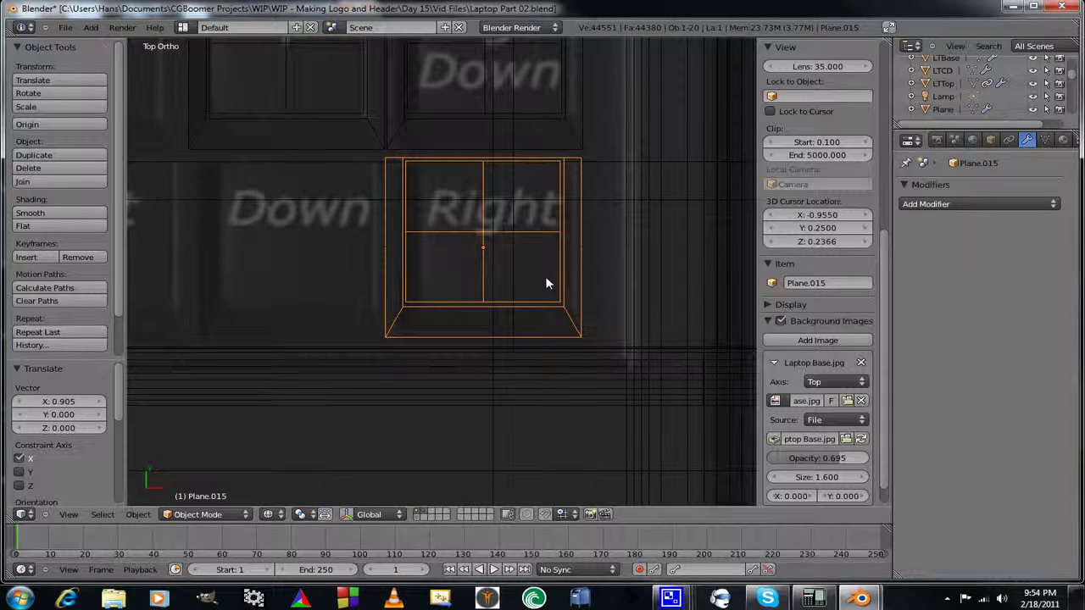
key("g")
key("x")
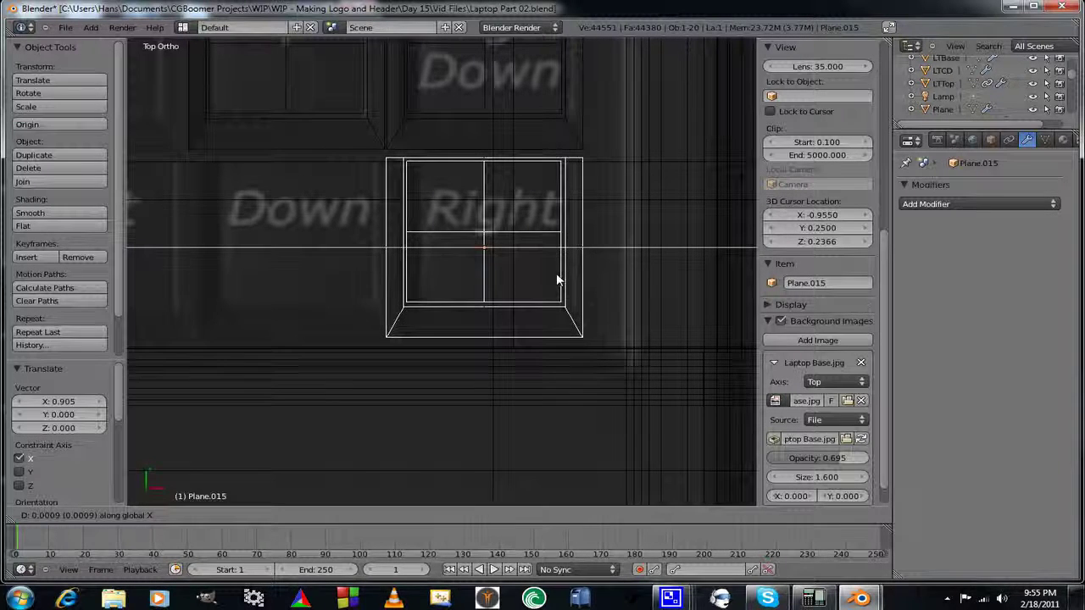
left_click(560, 280)
scroll(560, 279, "down", 7)
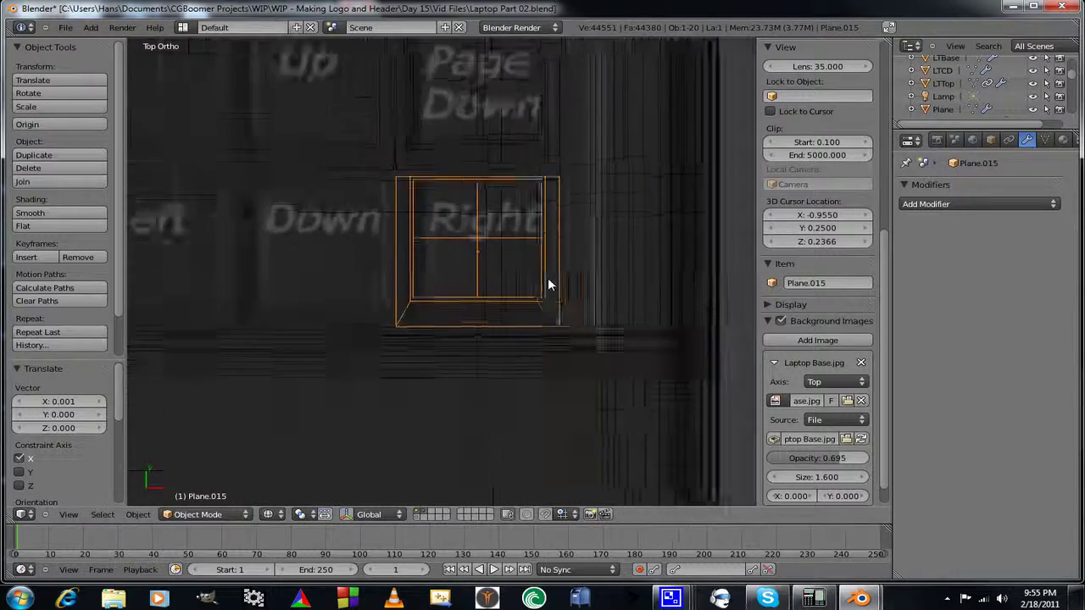
Add an Array modifier to the Right arrow key with a relative X offset of 1.01 and a count of 4.
middle_click_drag(477, 334, 565, 330, "shift")
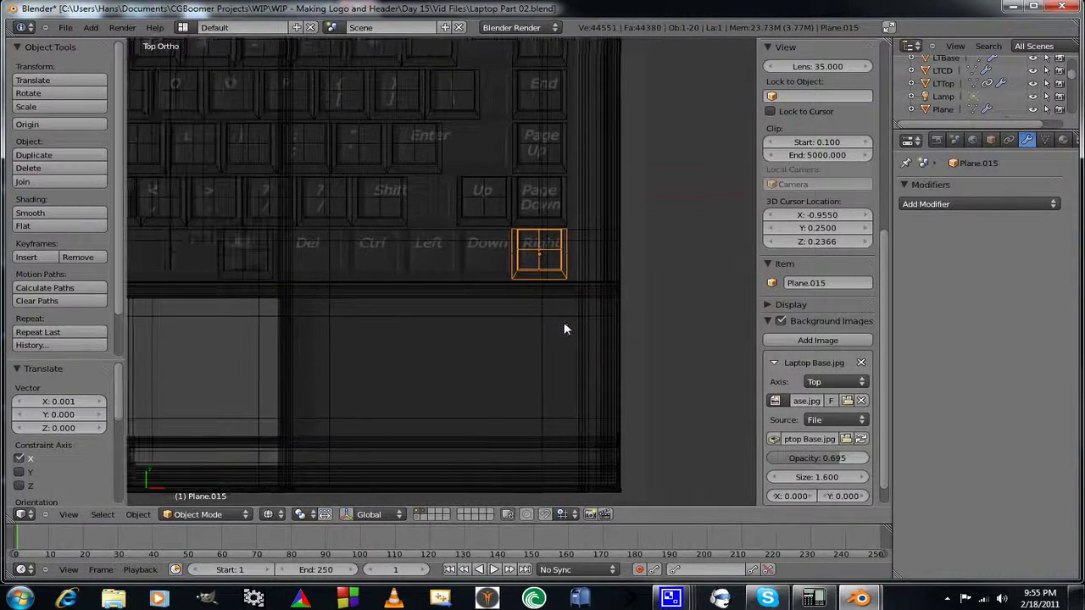
left_click(975, 205)
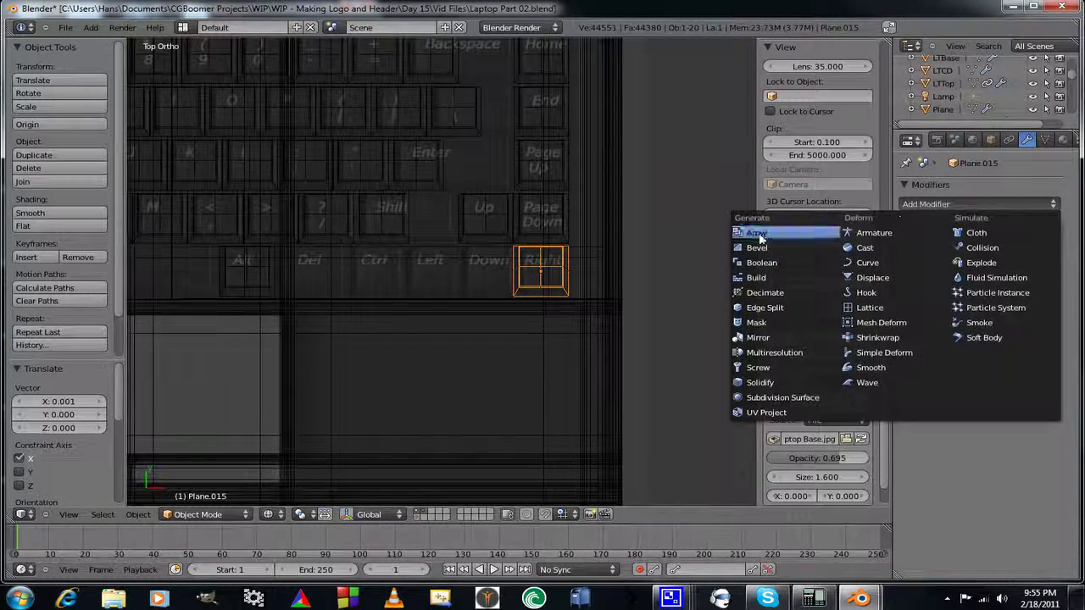
left_click(760, 232)
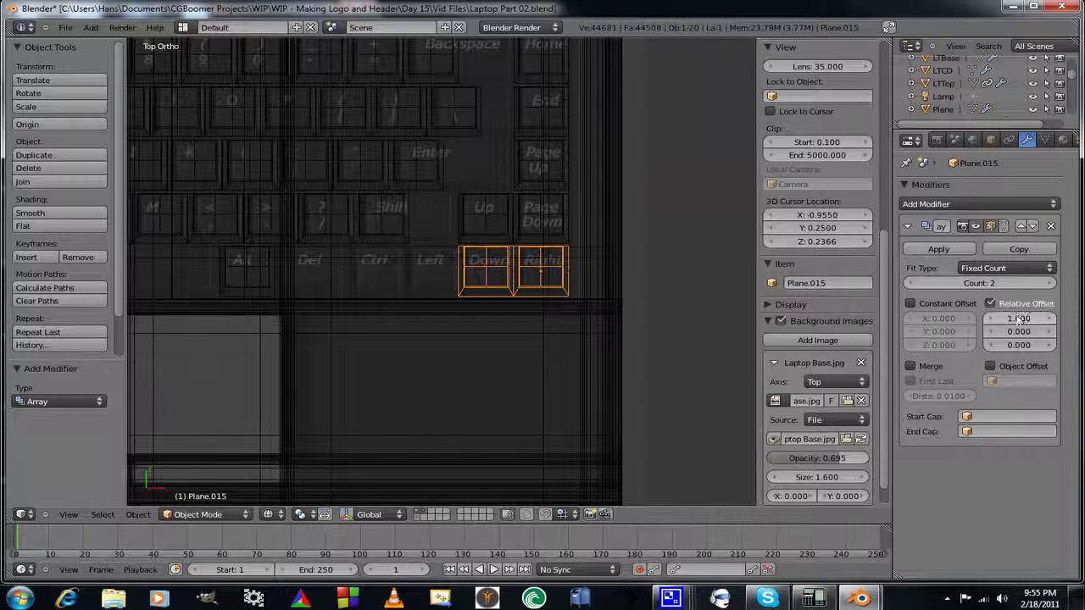
type("1.01")
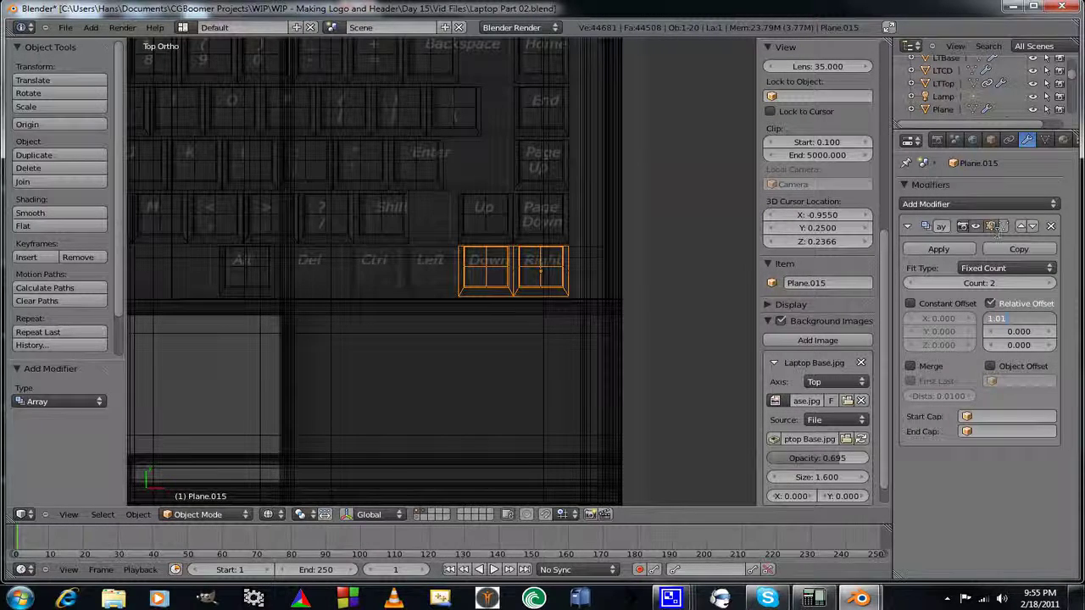
key("Return")
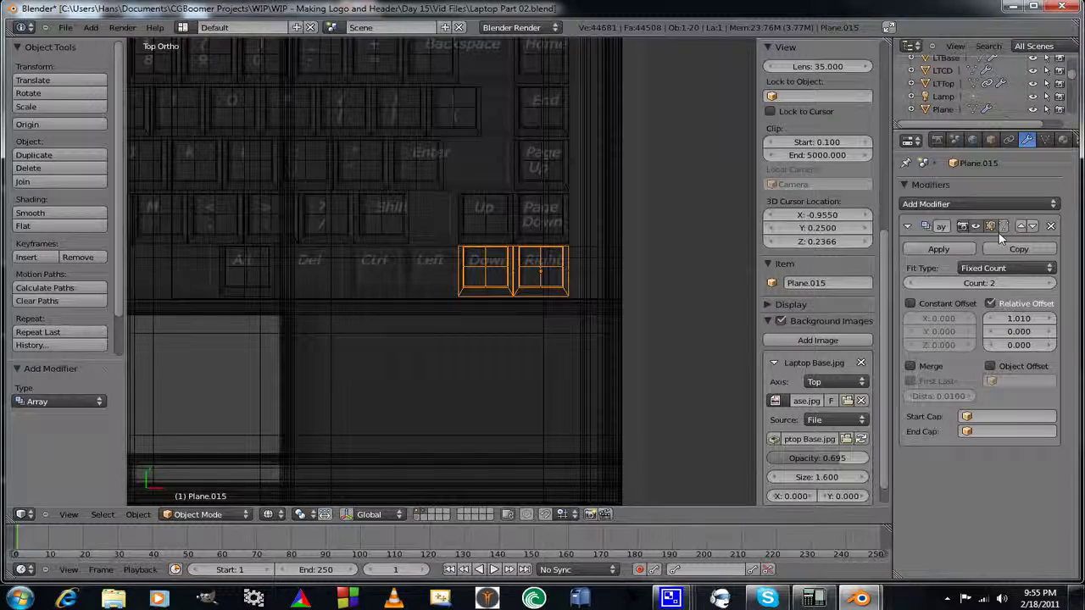
left_click(1051, 284)
left_click(1051, 283)
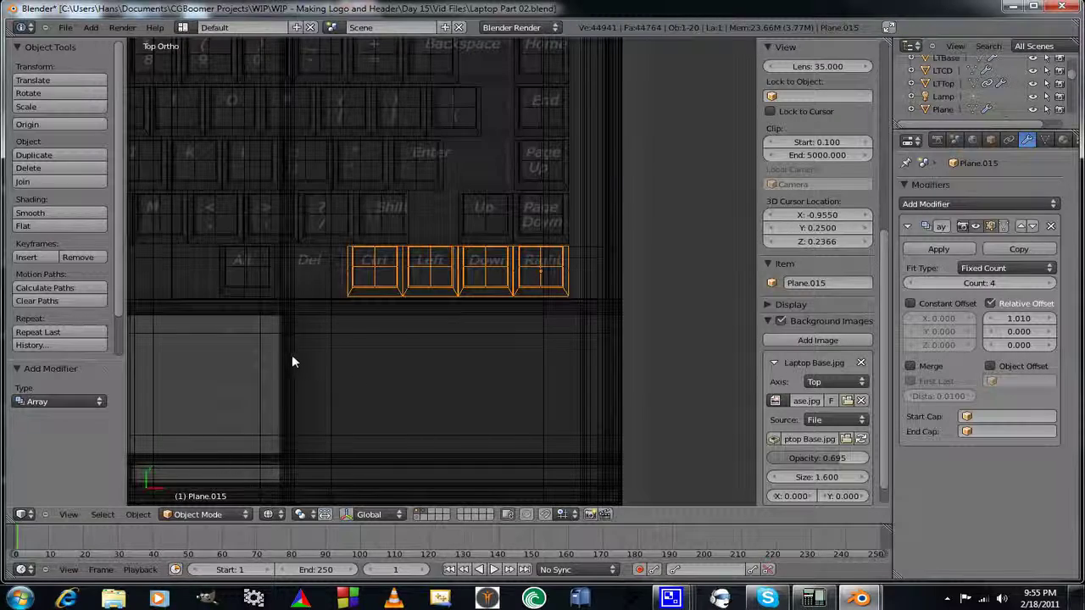
Add an Array modifier to the second Alt key with a relative X offset of -1.01 to cover the Del key.
middle_click_drag(297, 356, 385, 356, "shift")
right_click(357, 286)
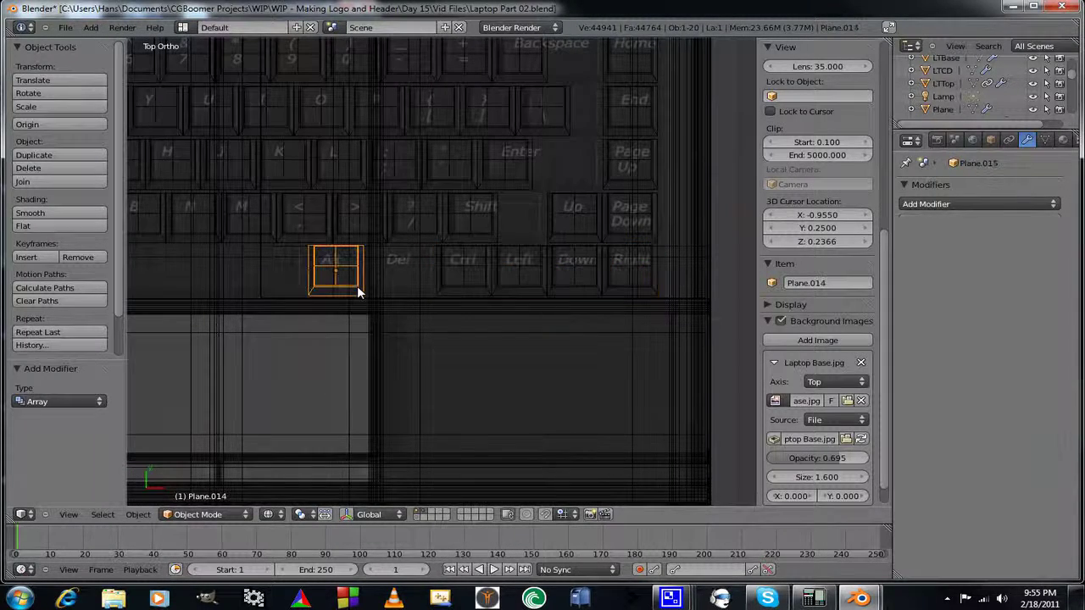
left_click(966, 204)
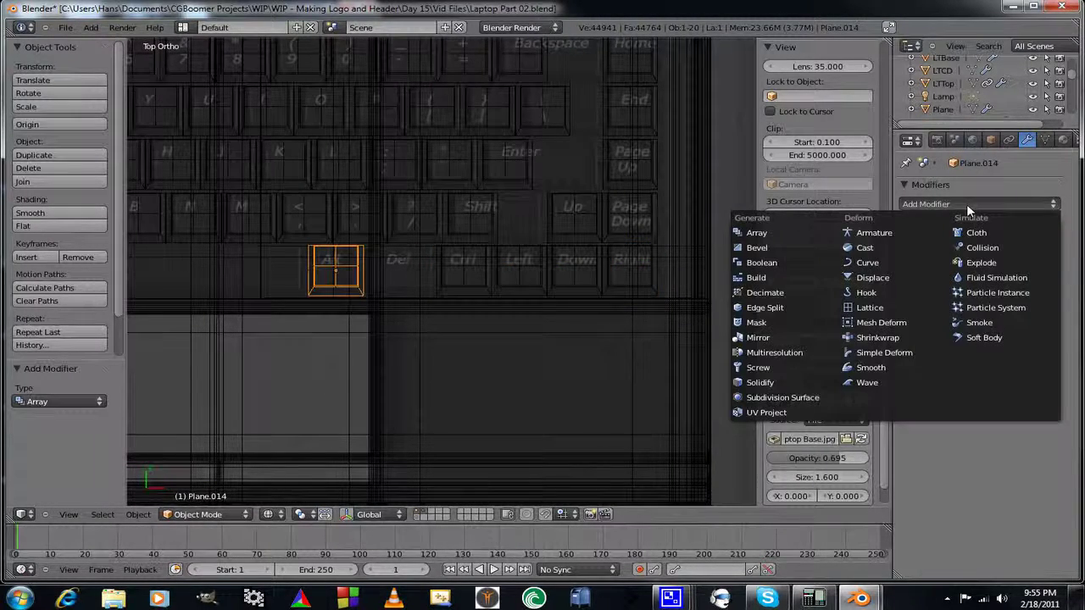
left_click(751, 231)
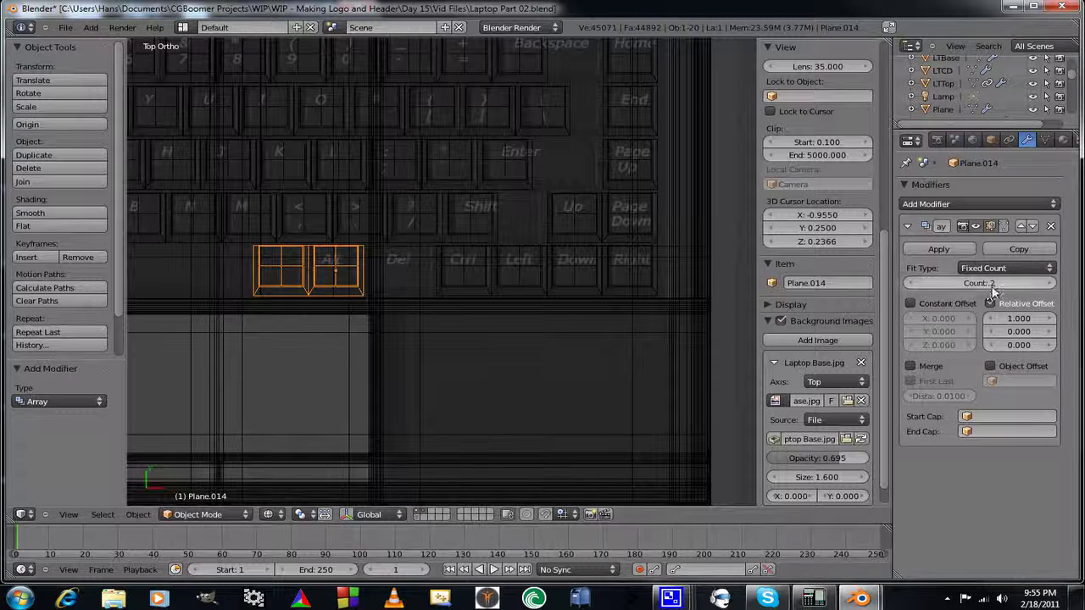
left_click(1019, 318)
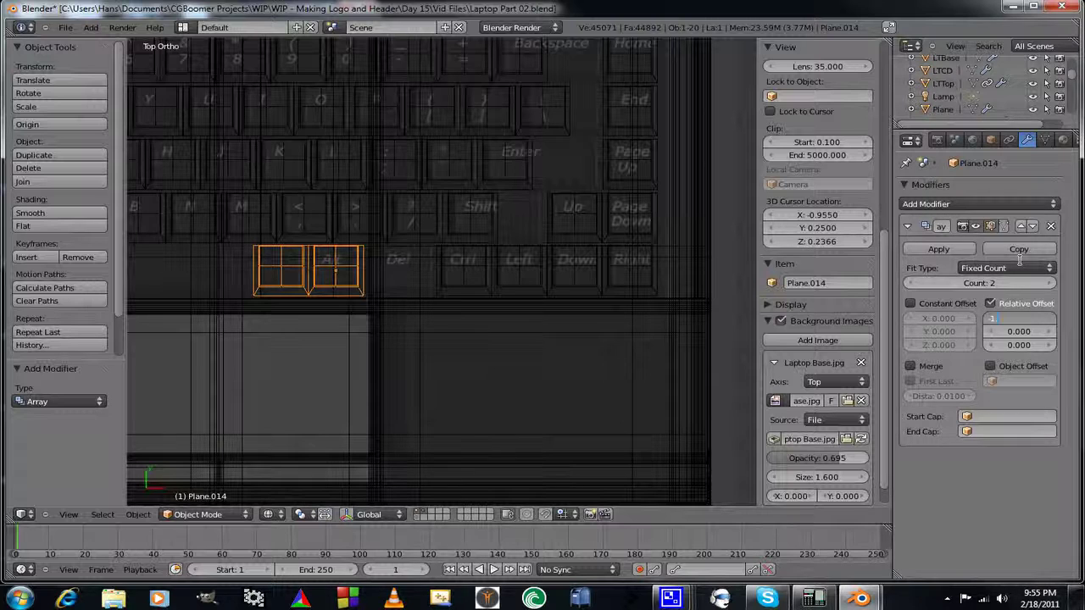
type("-1.01")
key("Return")
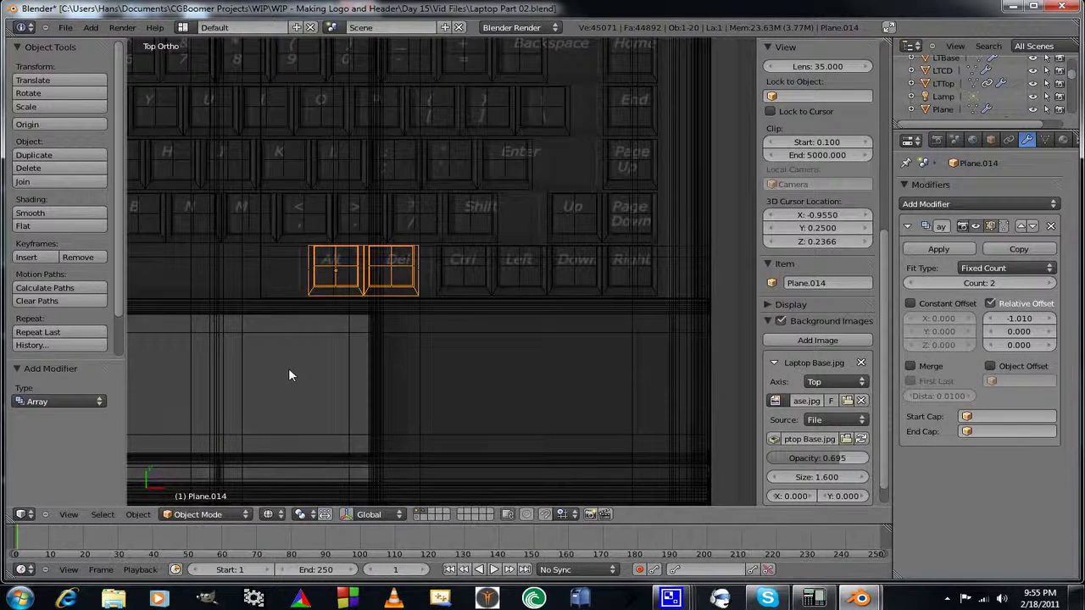
Add an Array modifier to the second key of the bottom row with a relative X offset of -1.01 and a count of 4.
middle_click_drag(288, 368, 503, 334, "shift")
scroll(356, 343, "down", 4)
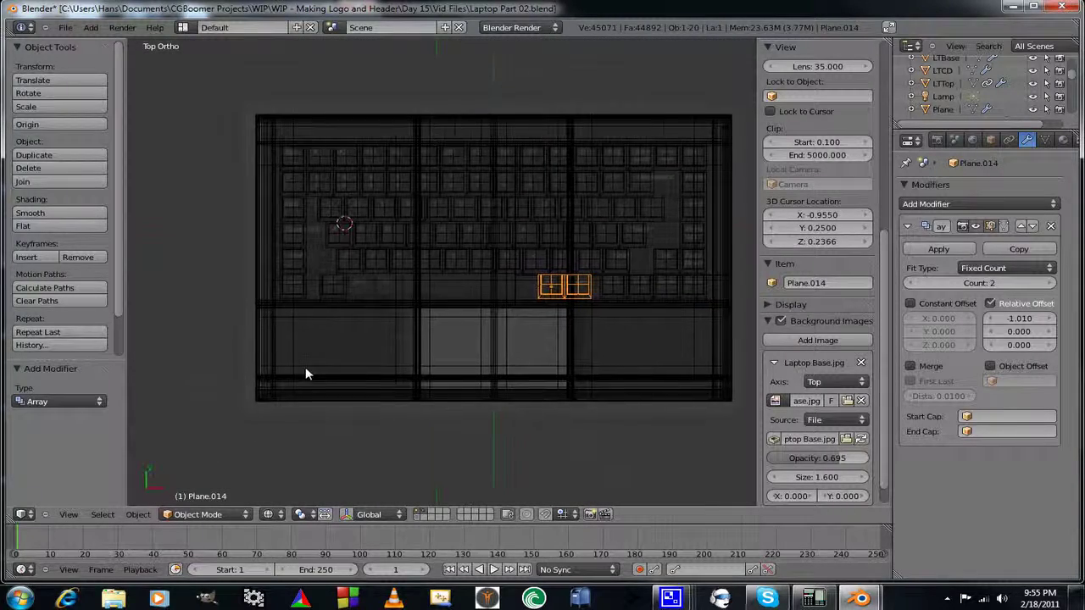
right_click(338, 298)
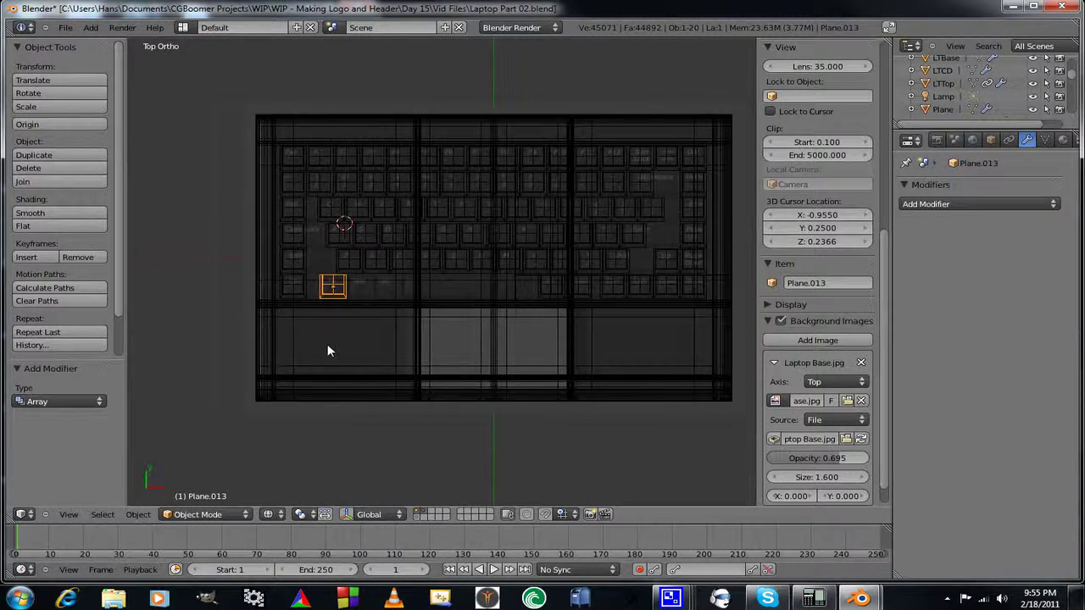
middle_click_drag(327, 348, 286, 358, "shift")
left_click(943, 203)
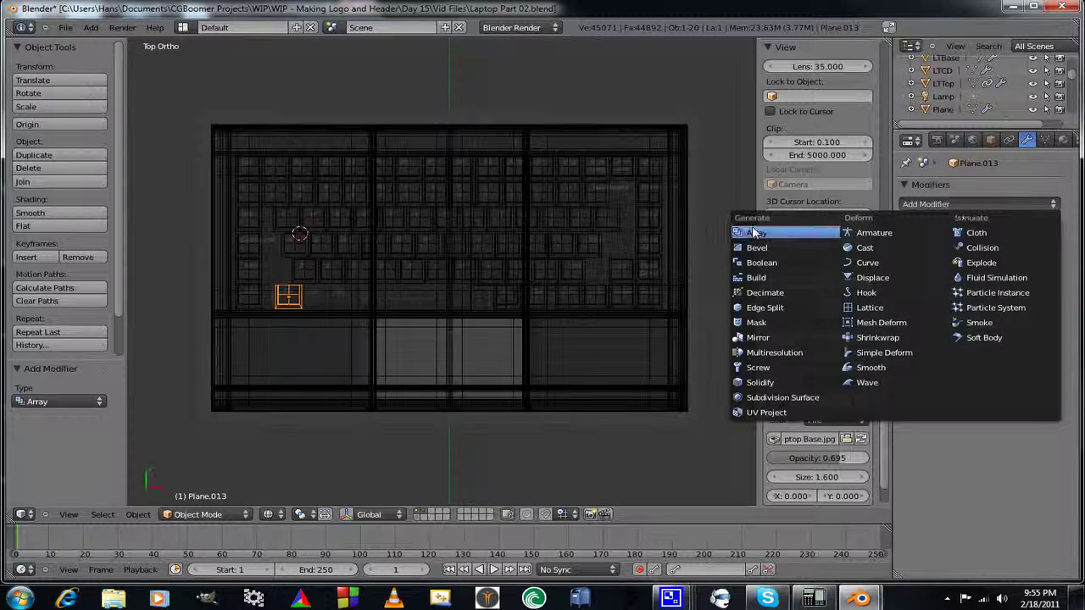
left_click(755, 233)
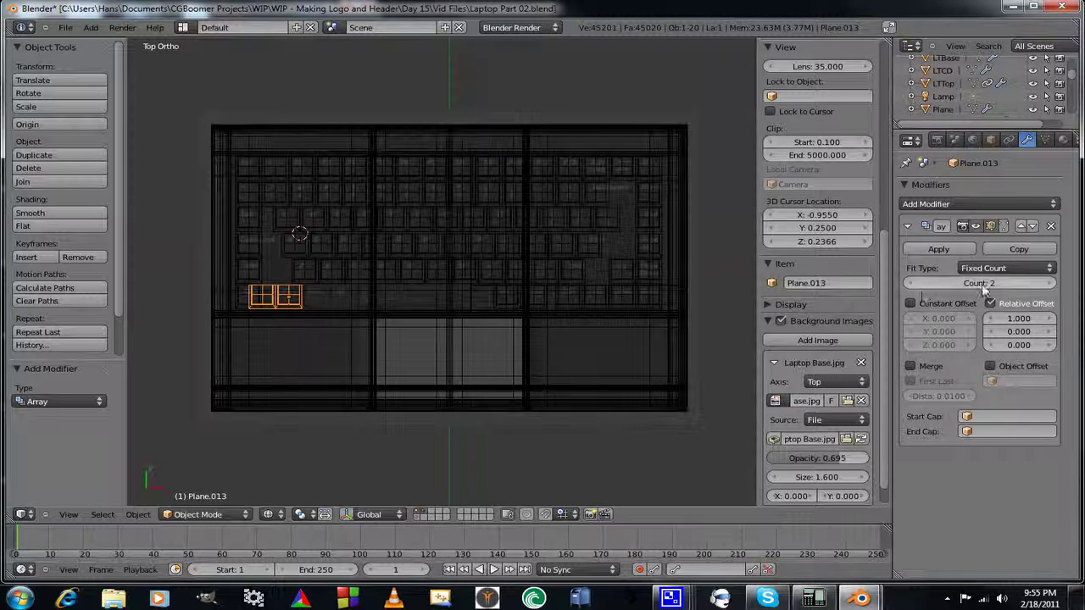
left_click(1010, 320)
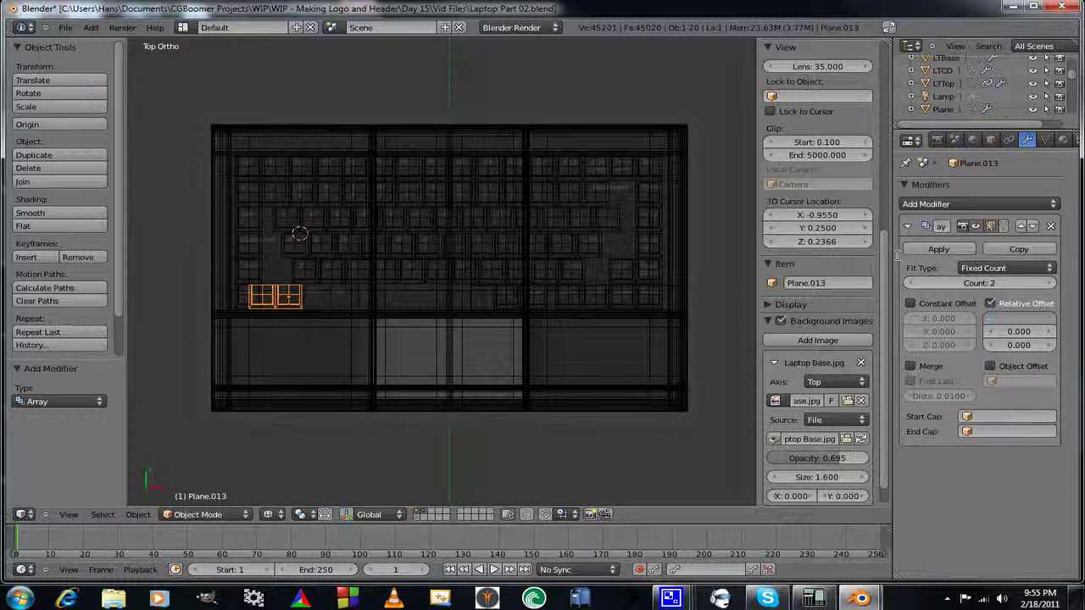
type("1.01")
key("Return")
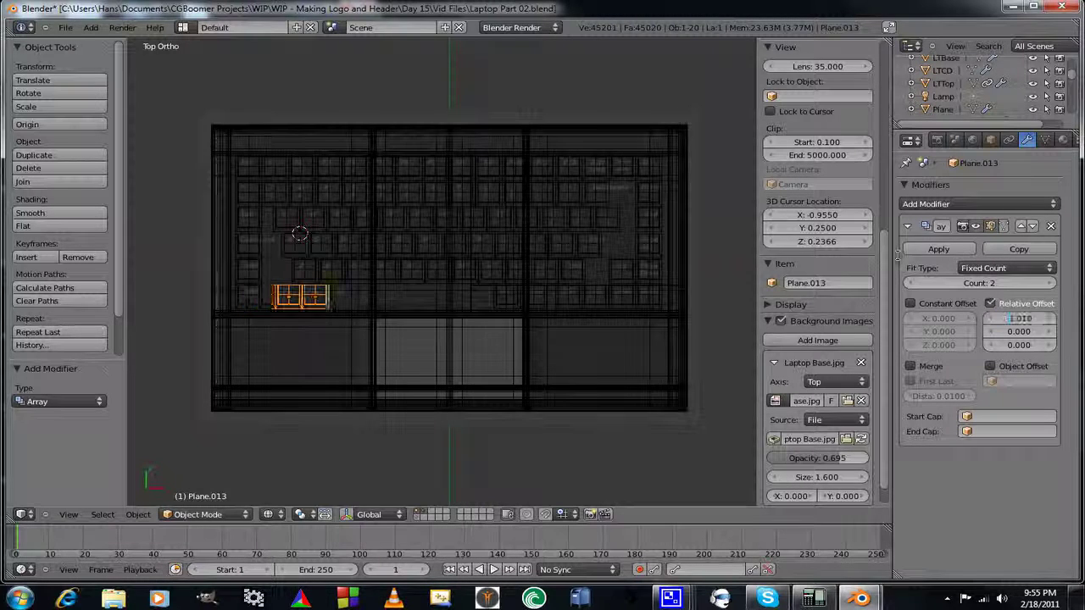
left_click(1050, 284)
left_click(1050, 284)
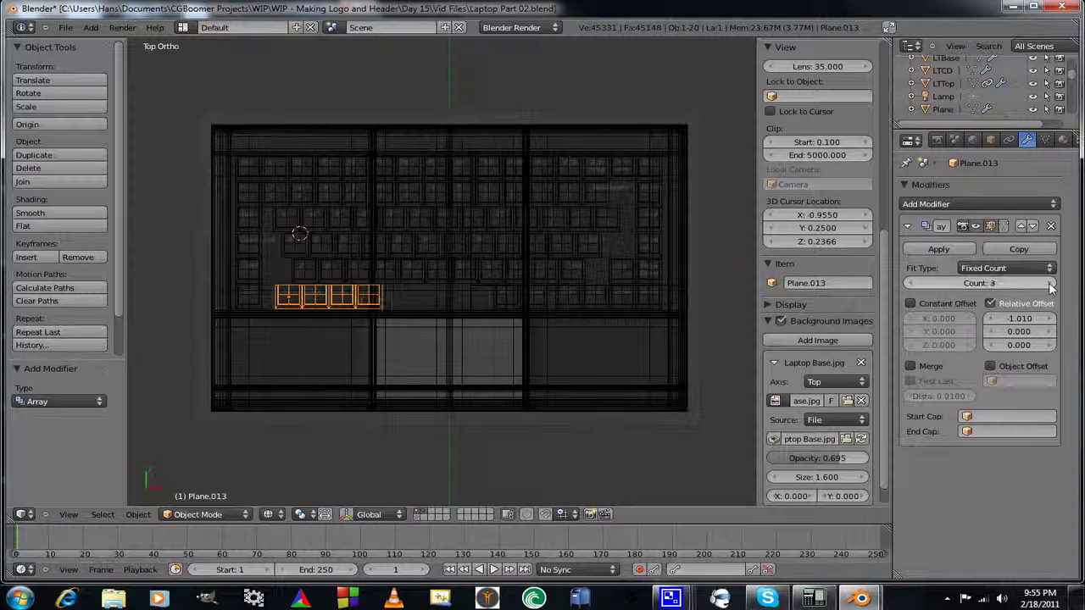
scroll(423, 393, "up", 2)
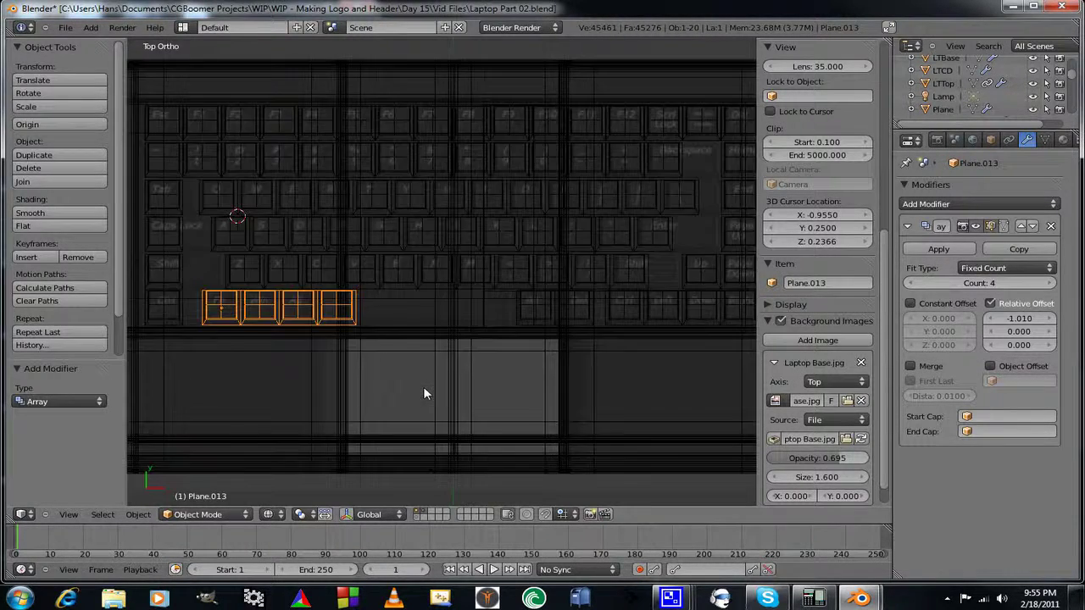
scroll(419, 392, "down", 2)
middle_click_drag(416, 393, 437, 374, "shift")
scroll(479, 396, "up", 2)
scroll(400, 351, "down", 2)
scroll(400, 350, "up", 1)
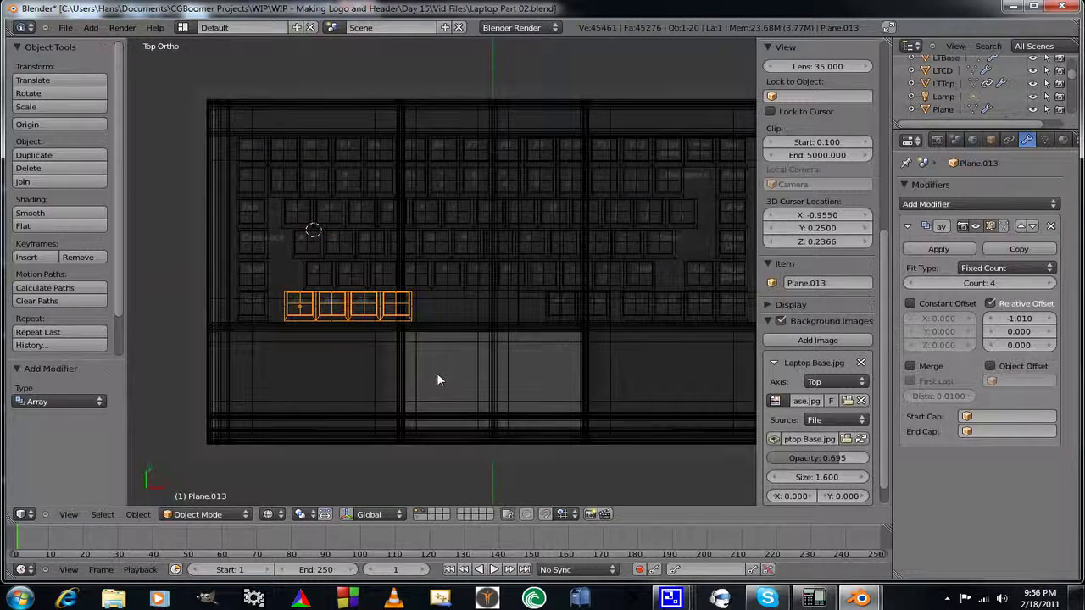
Apply the Array modifier on the four bottom-row keys starting at Fn and open their mesh for editing.
left_click(939, 249)
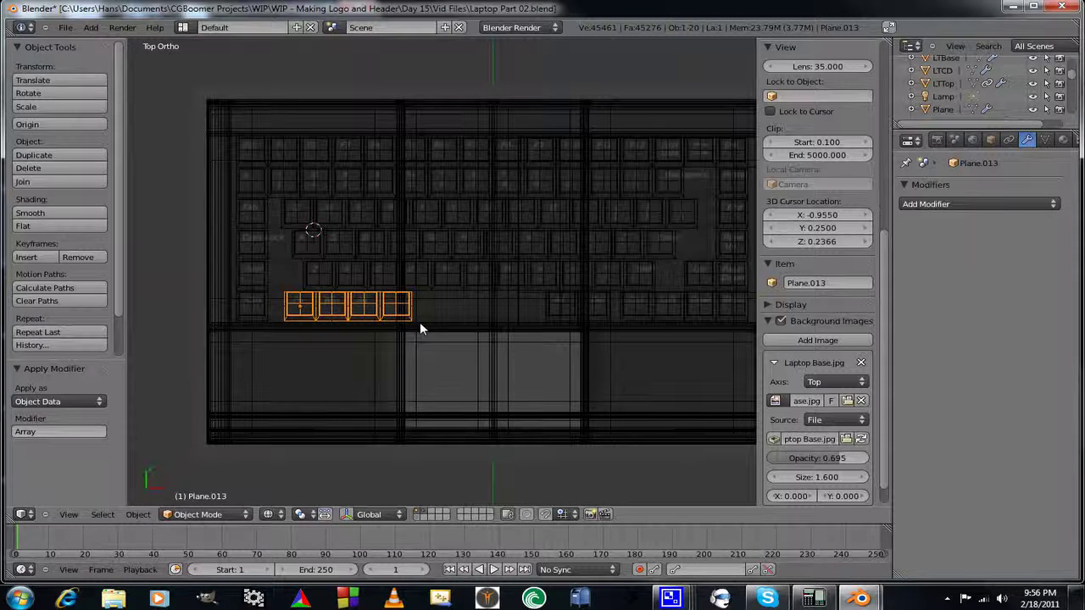
key("Tab")
scroll(427, 347, "up", 4)
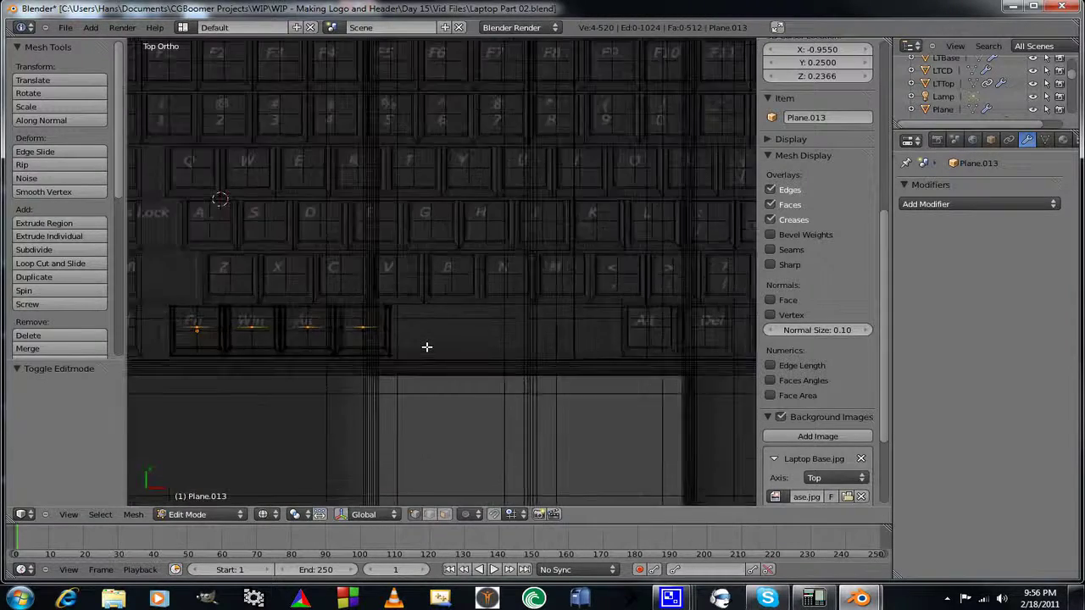
middle_click_drag(427, 347, 448, 306, "shift")
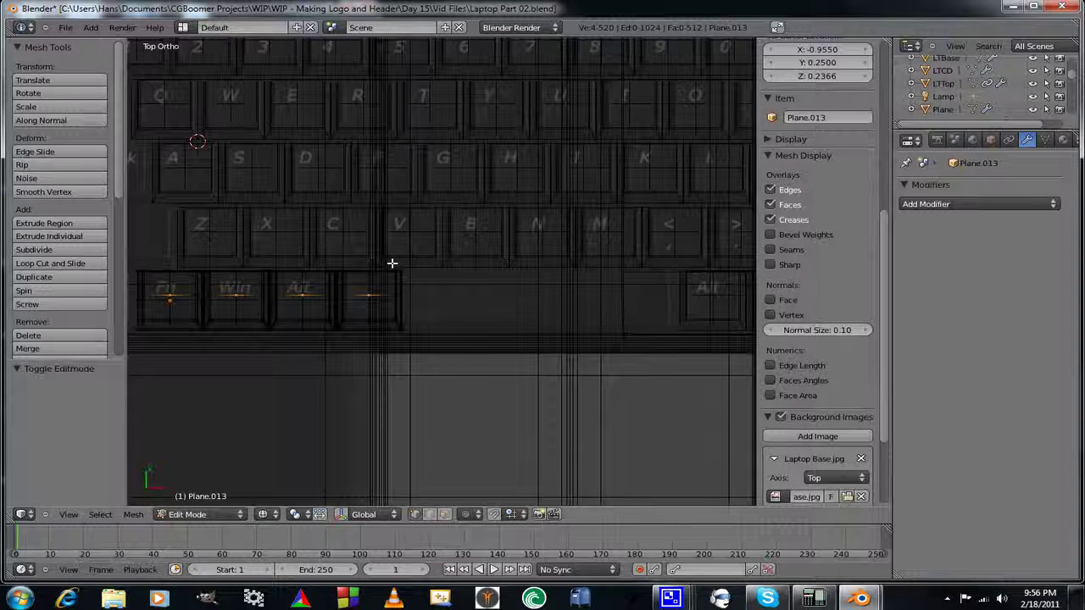
key("b")
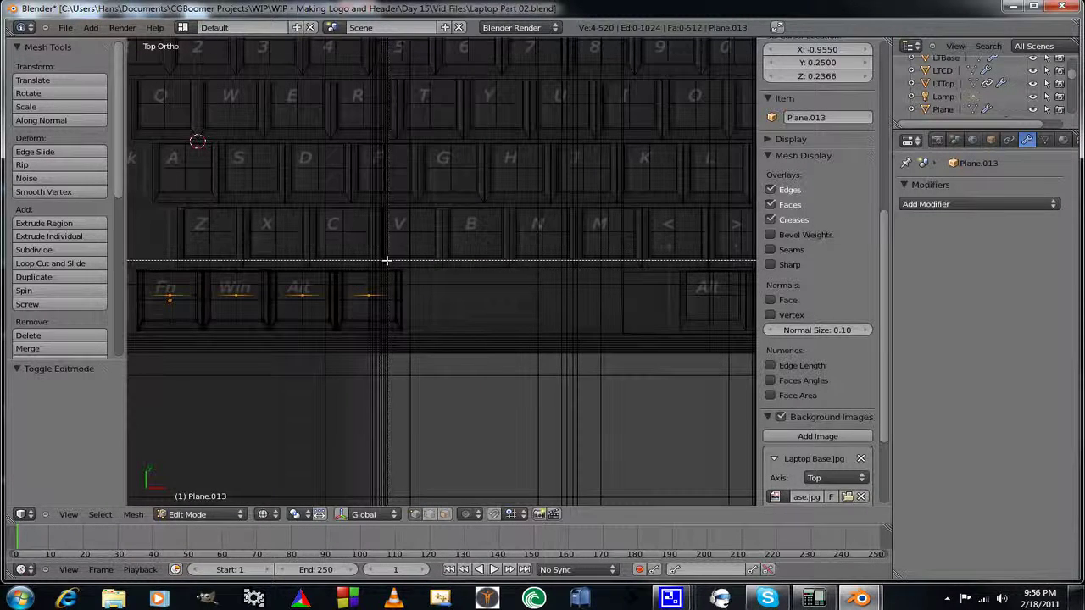
left_click_drag(388, 262, 453, 347)
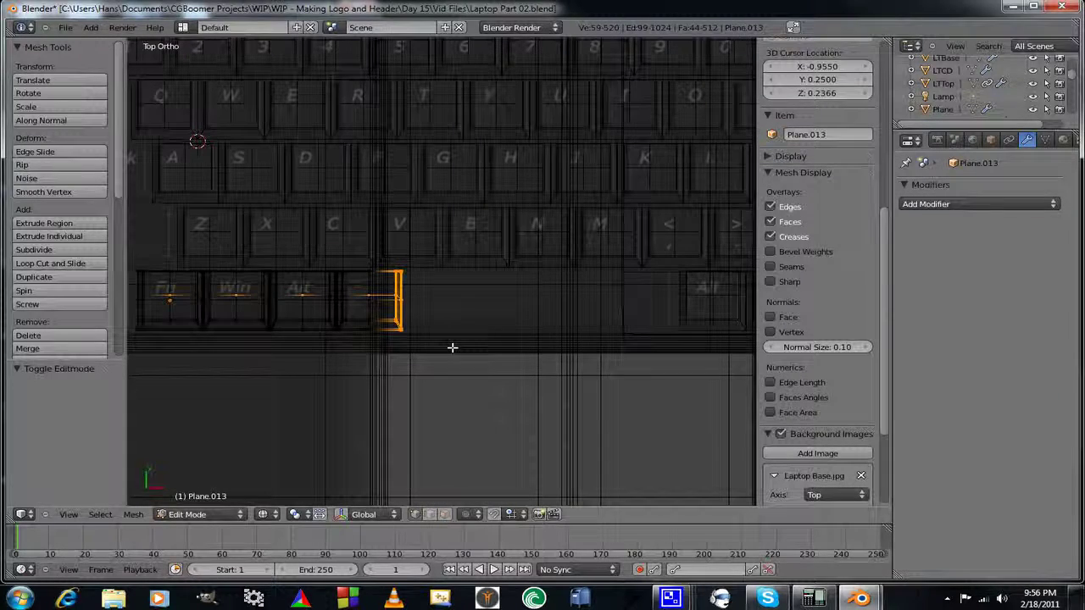
middle_click_drag(502, 337, 358, 331, "shift")
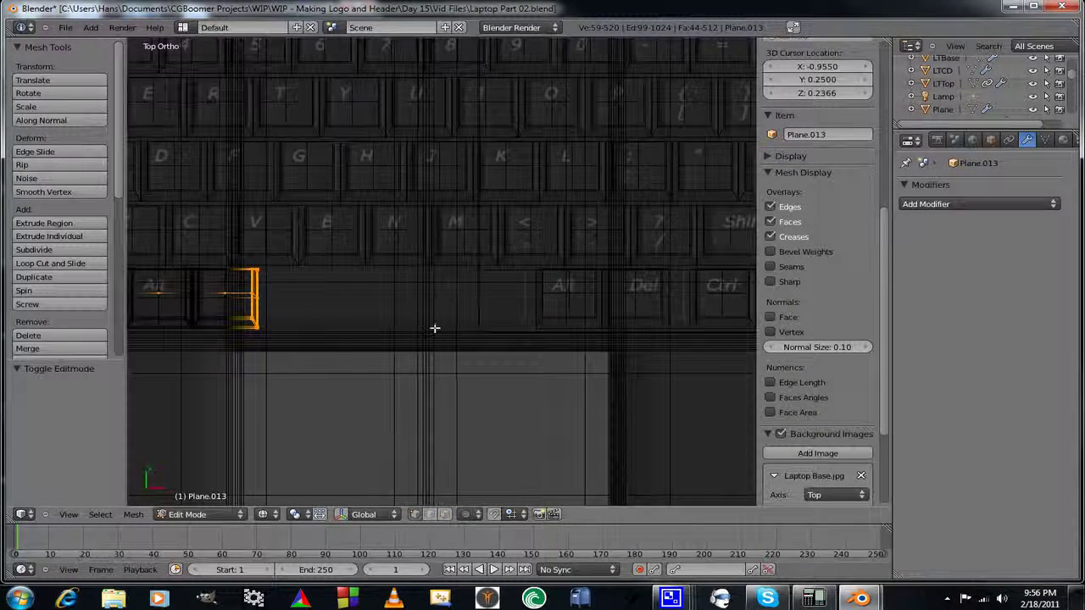
key("g")
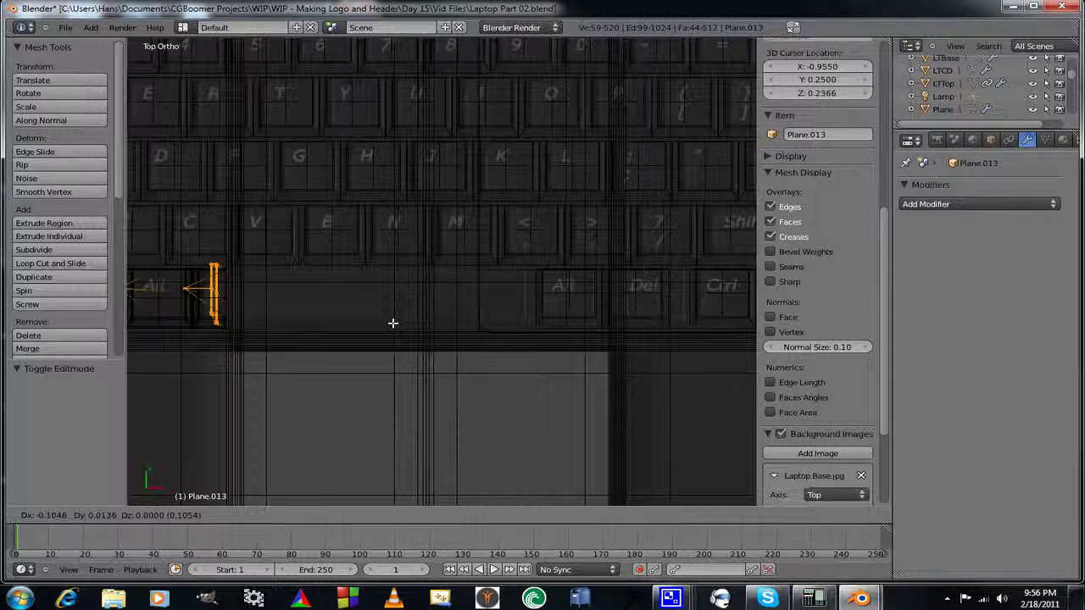
right_click(409, 328)
middle_click_drag(375, 336, 574, 332, "shift")
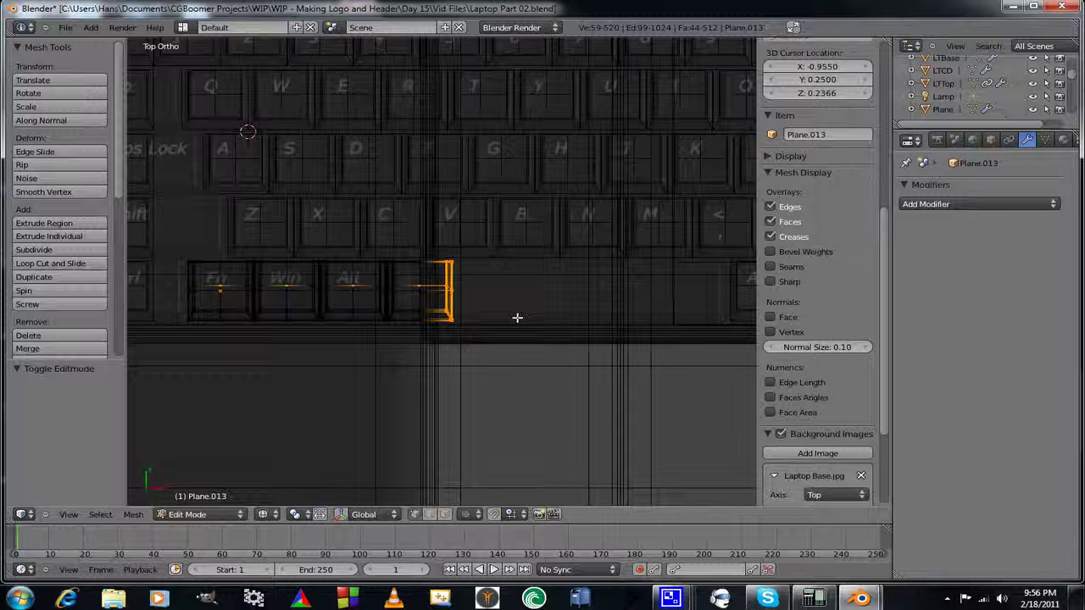
Select only the right-side vertices of the fourth key after Alt and move them about 0.705 along X to form the spacebar.
key("a")
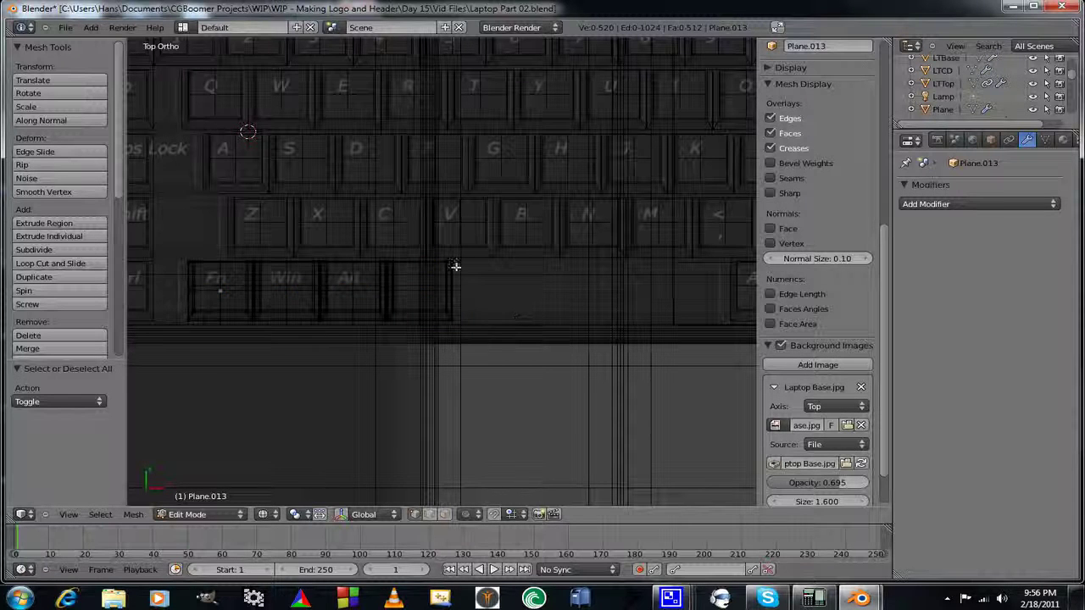
key("b")
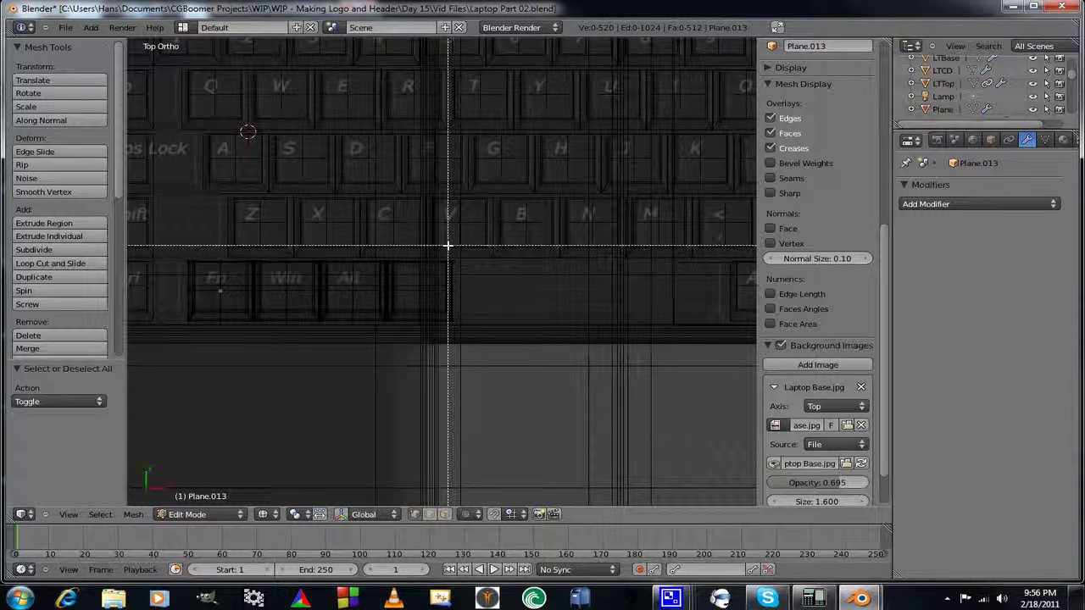
left_click_drag(432, 249, 467, 342)
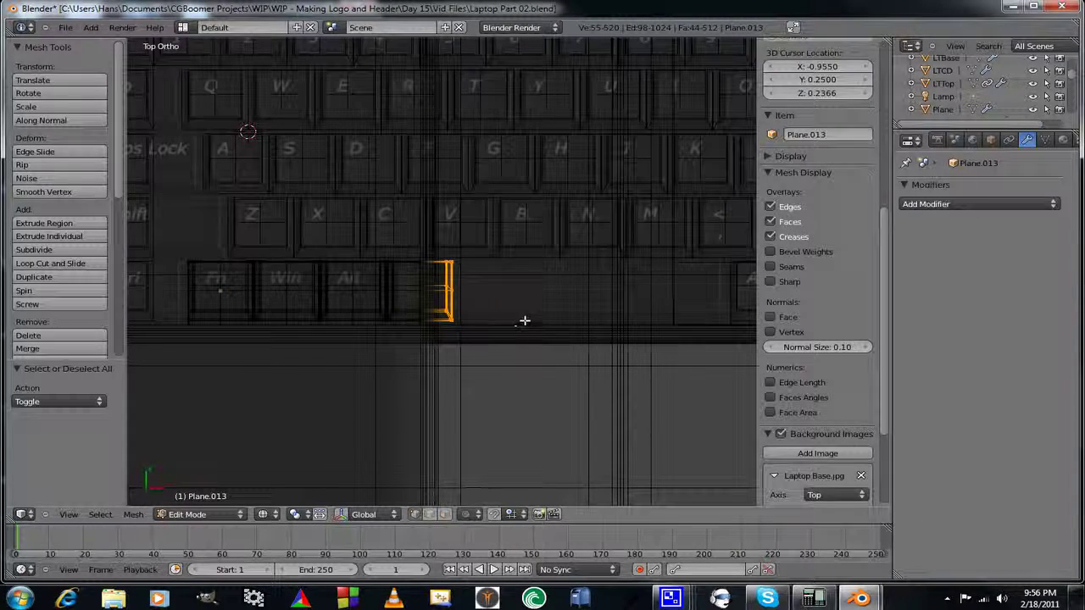
middle_click_drag(562, 305, 472, 309, "shift")
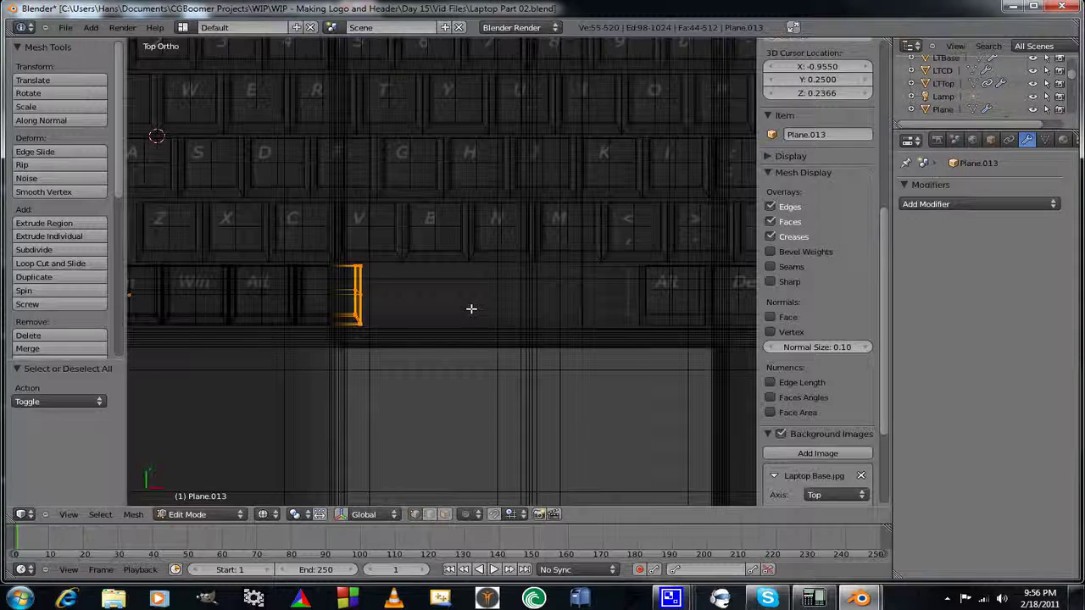
key("g")
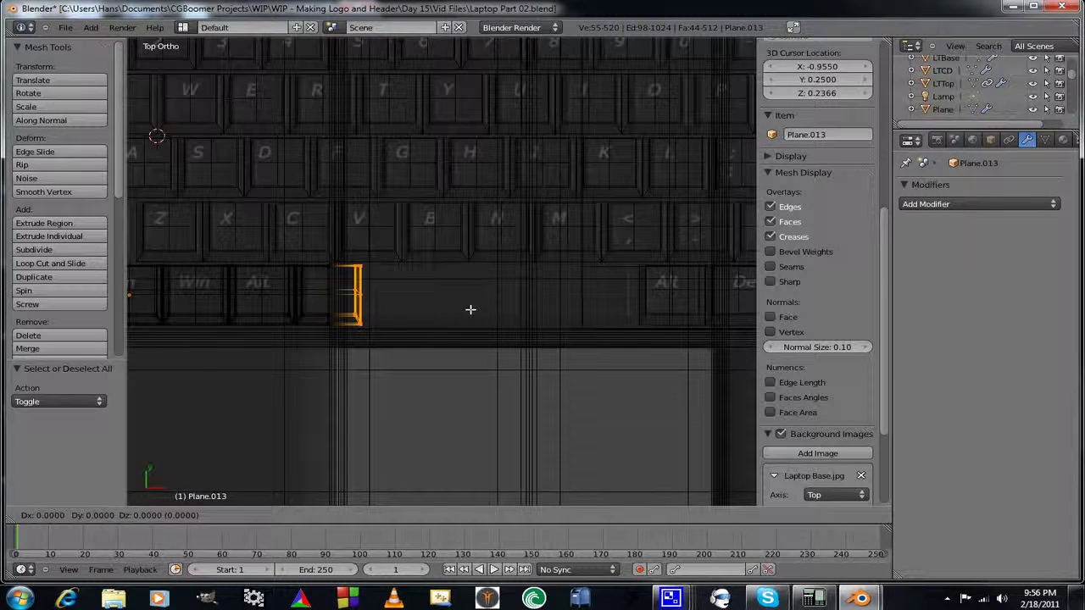
key("x")
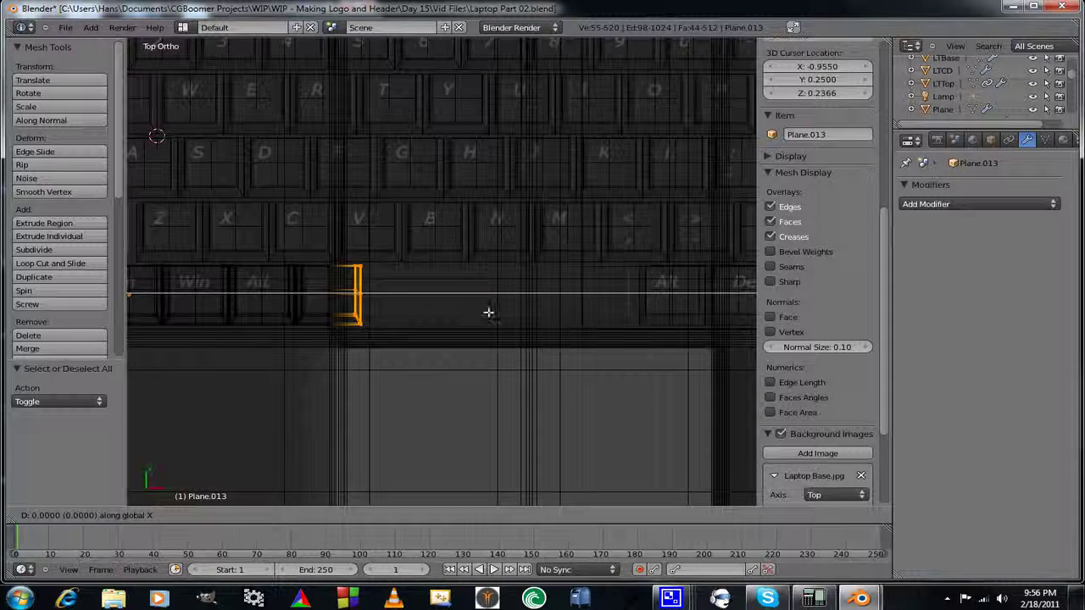
left_click(738, 323)
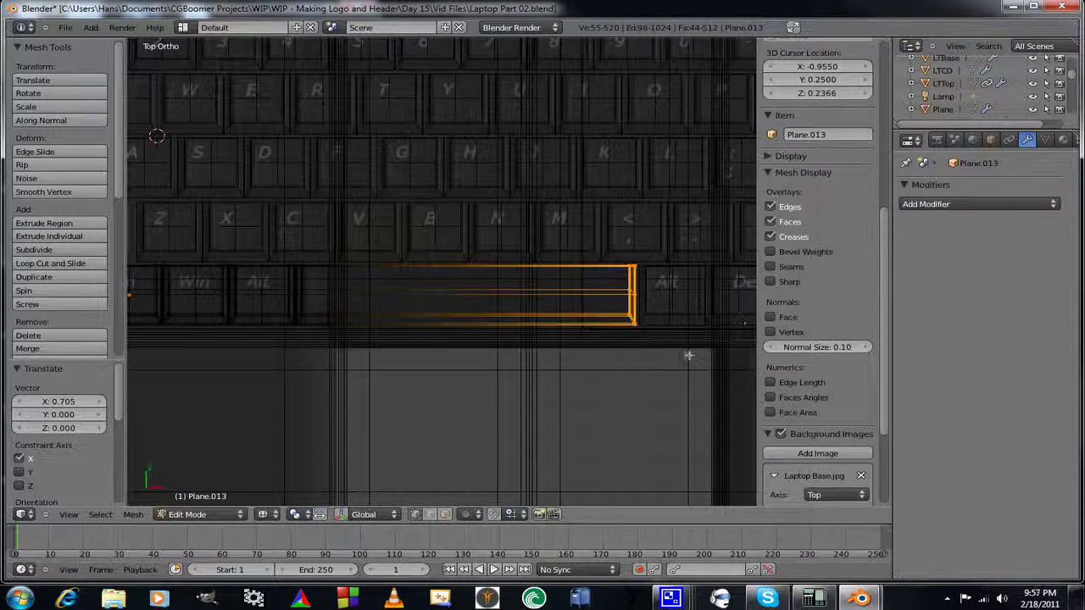
Nudge the spacebar's right end about 0.005 along X to close the gap to the right Alt key.
scroll(689, 356, "up", 3)
middle_click_drag(635, 322, 420, 325, "shift")
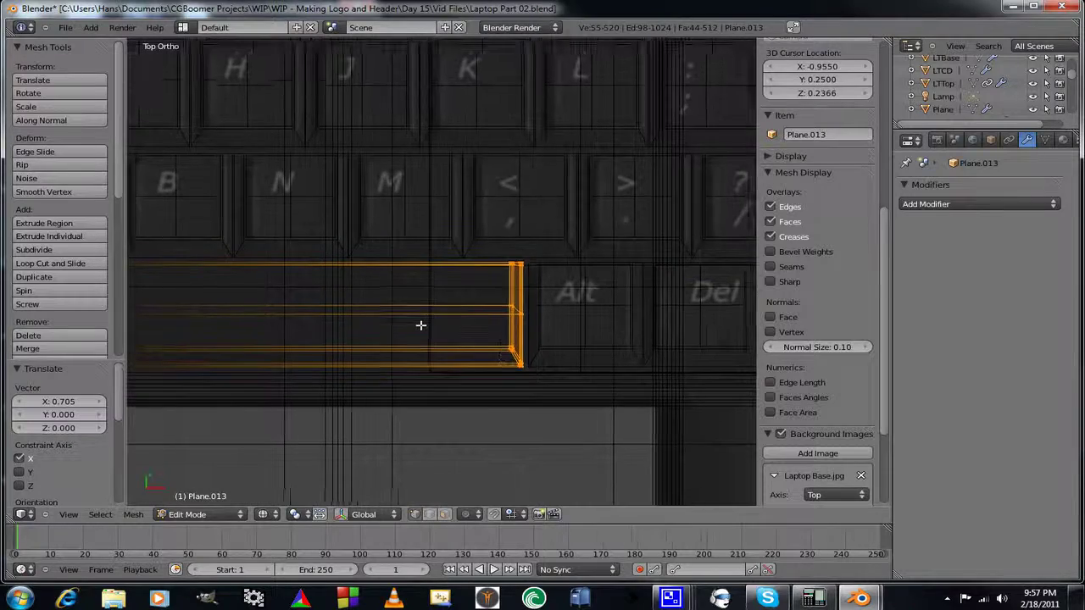
scroll(550, 365, "up", 3)
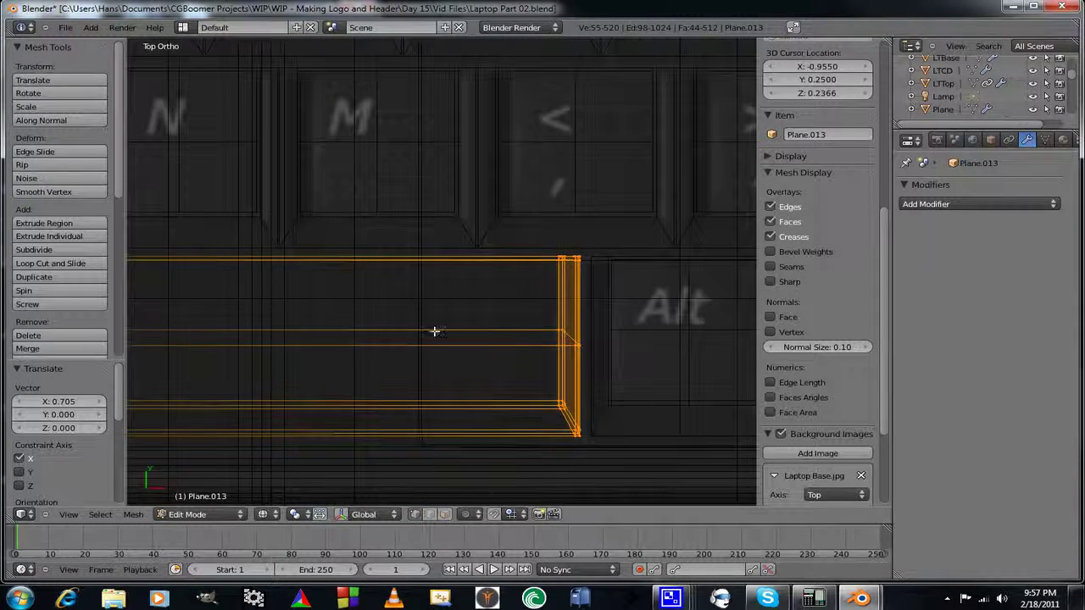
middle_click_drag(661, 307, 617, 317, "shift")
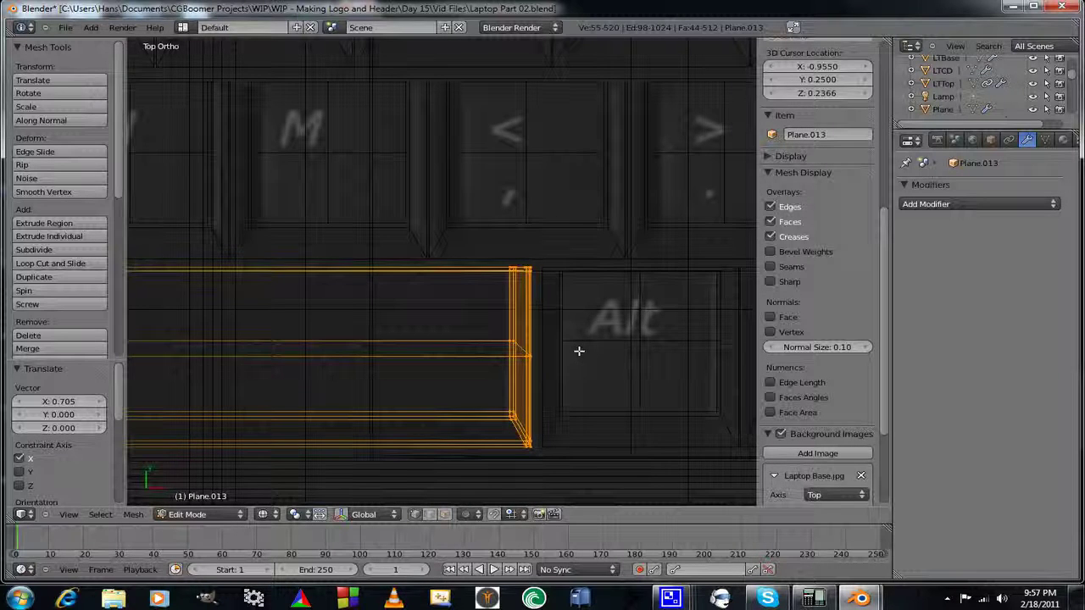
key("g")
key("x")
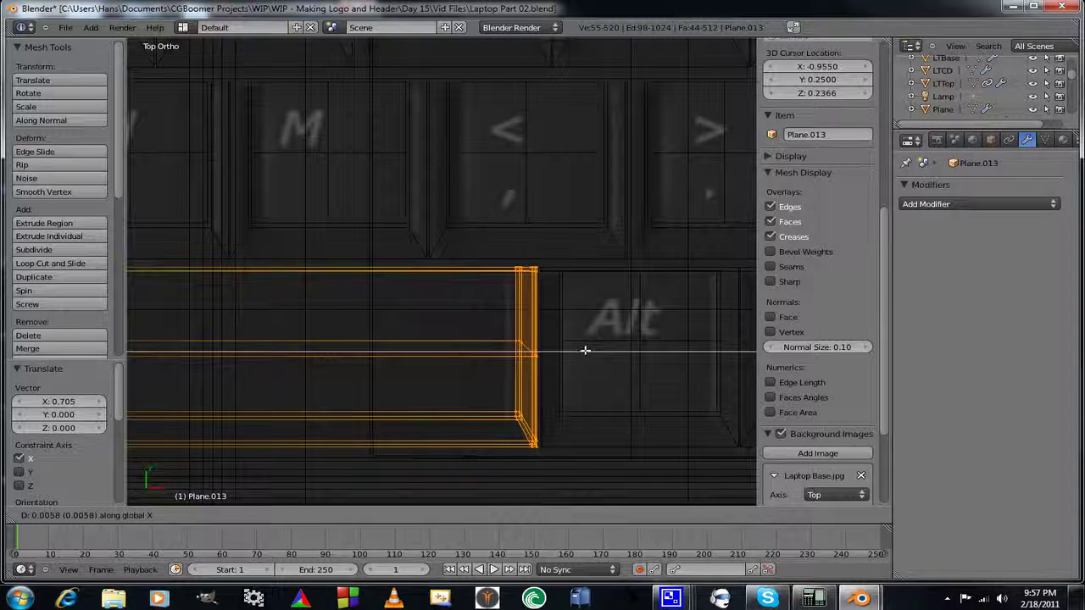
left_click(586, 351)
Finish editing the spacebar mesh and open the left Ctrl key's mesh for editing with nothing selected.
scroll(478, 385, "down", 5)
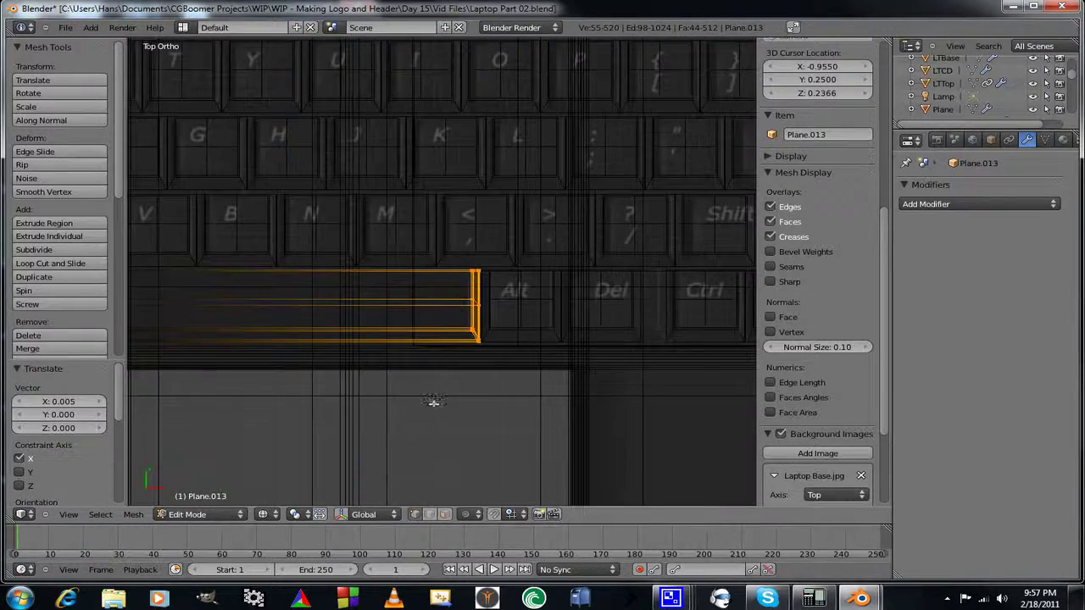
scroll(530, 407, "down", 3)
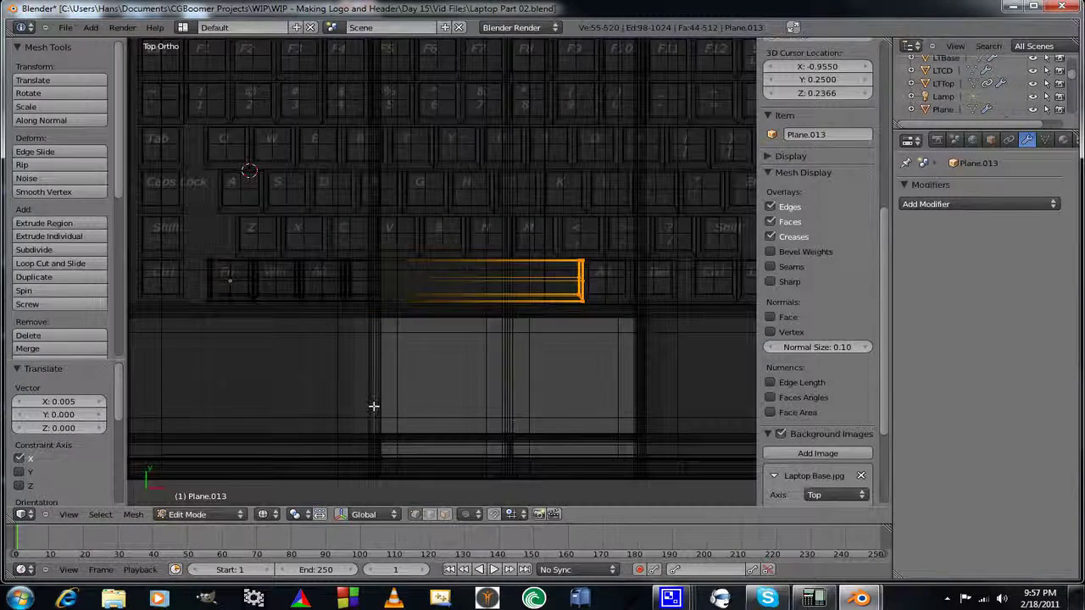
middle_click_drag(373, 406, 482, 413, "shift")
scroll(400, 414, "up", 3)
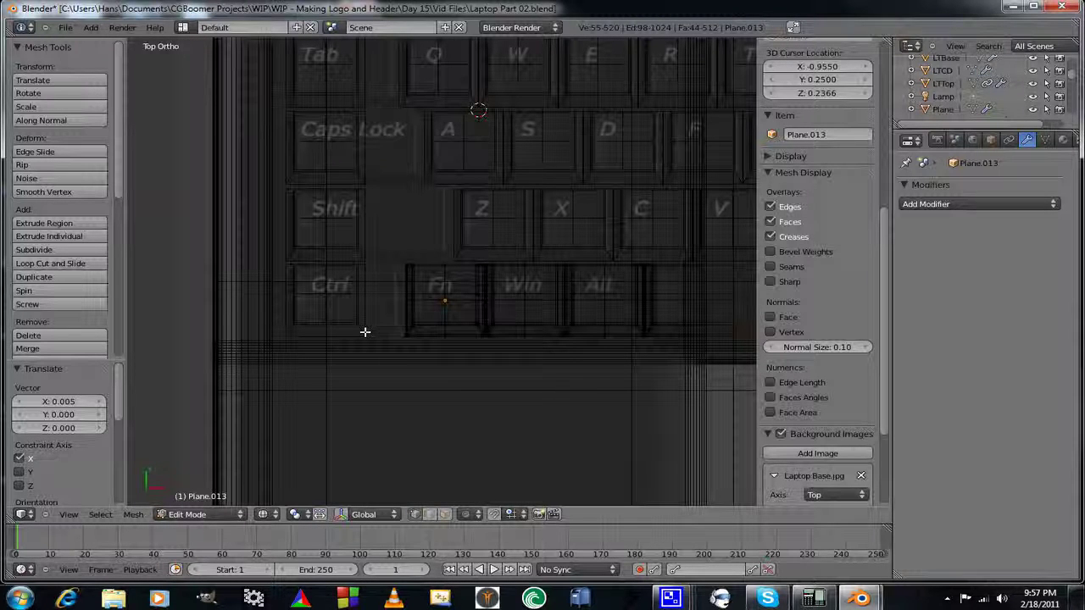
key("Tab")
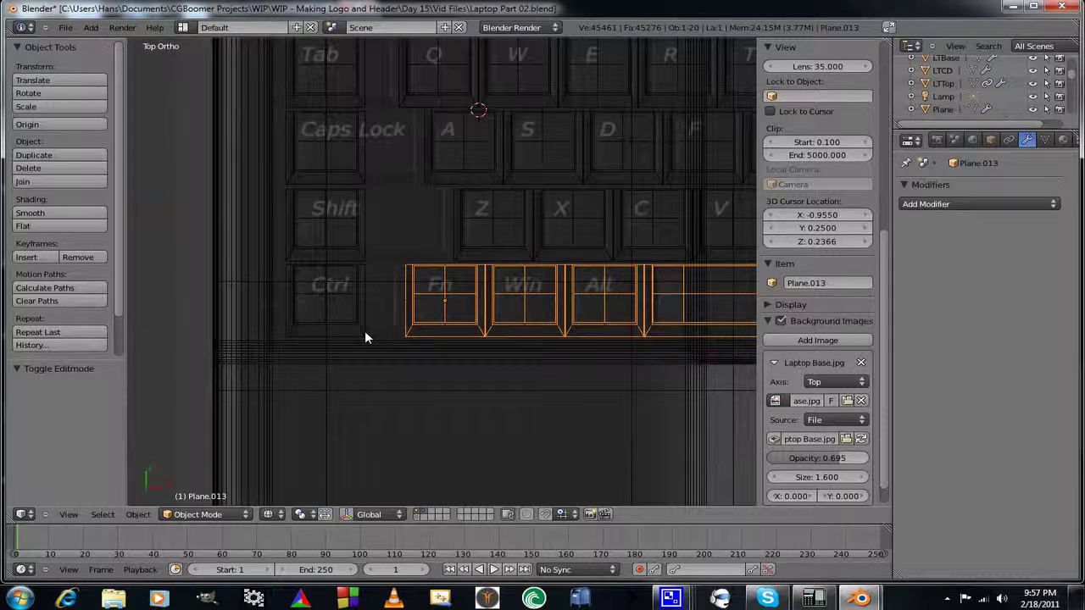
right_click(363, 333)
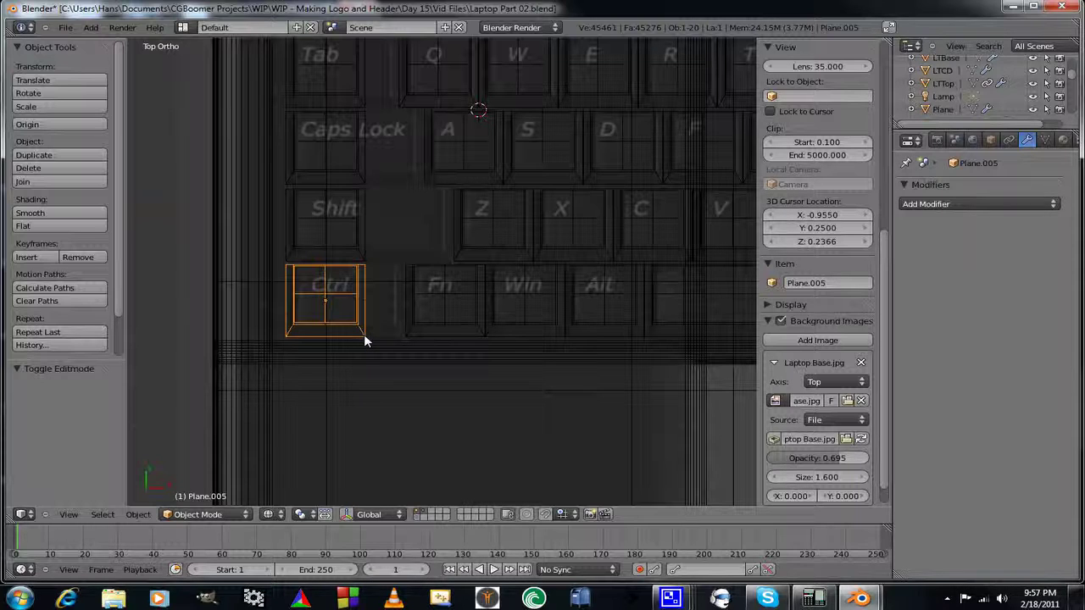
key("Tab")
key("a")
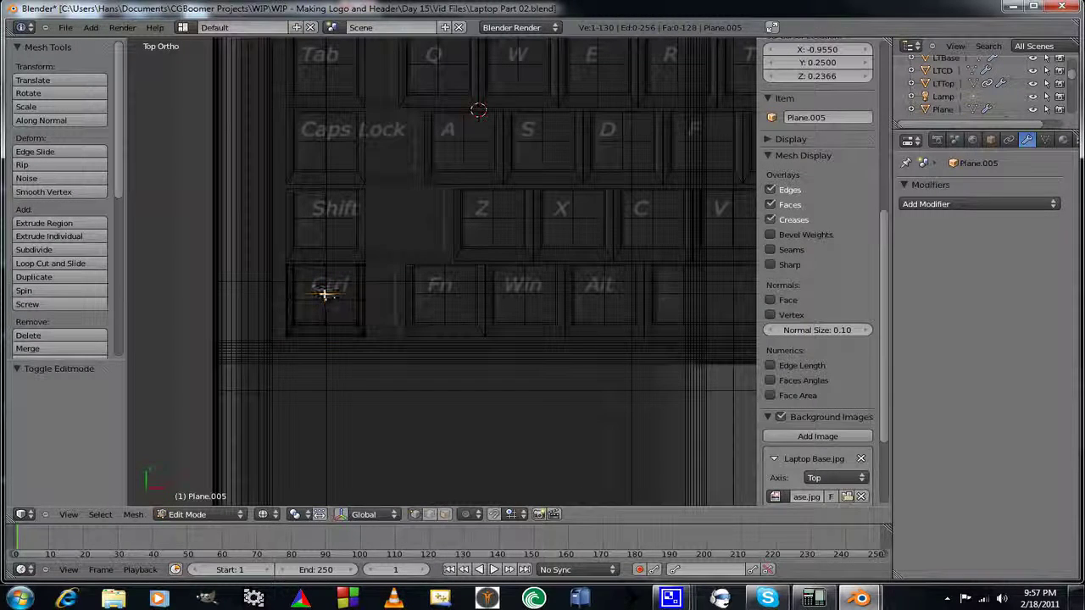
right_click(325, 299)
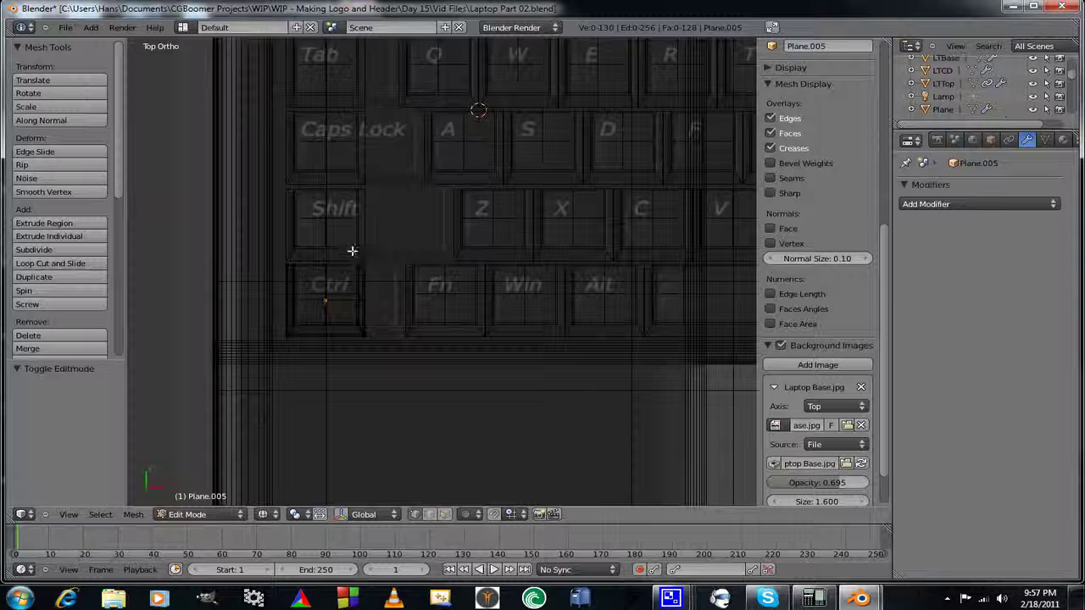
Select the right-side vertices of the left Ctrl key and move them about 0.076 along X toward the Fn key.
key("b")
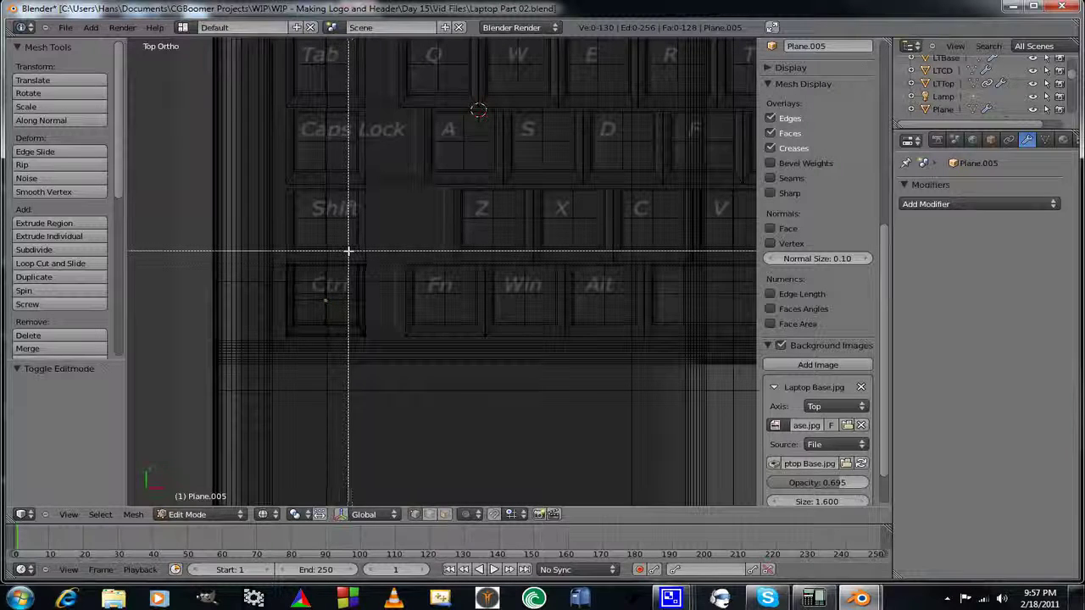
left_click_drag(347, 251, 378, 356)
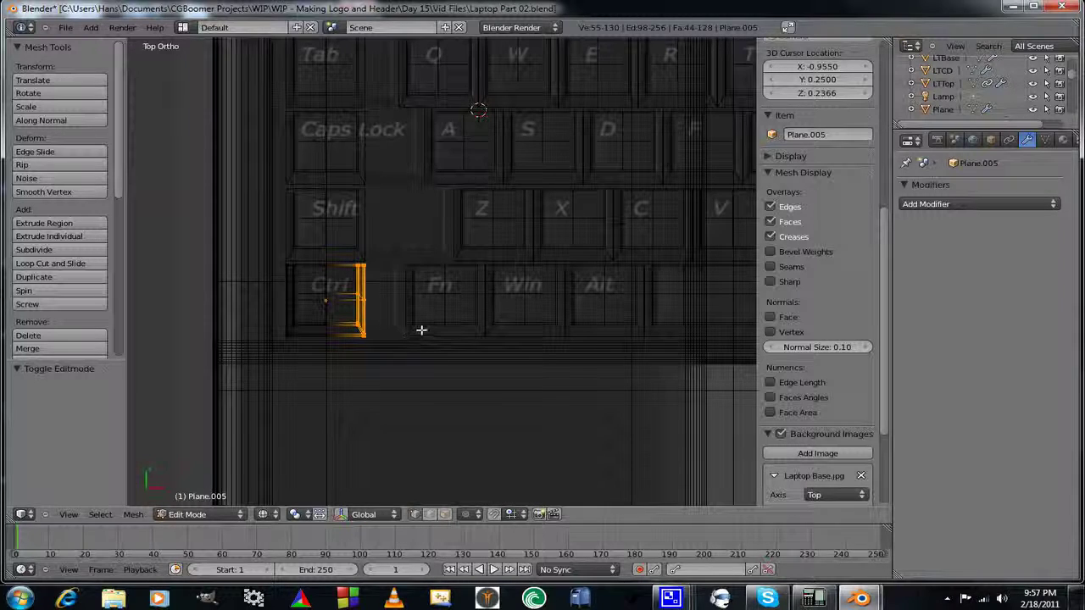
key("g")
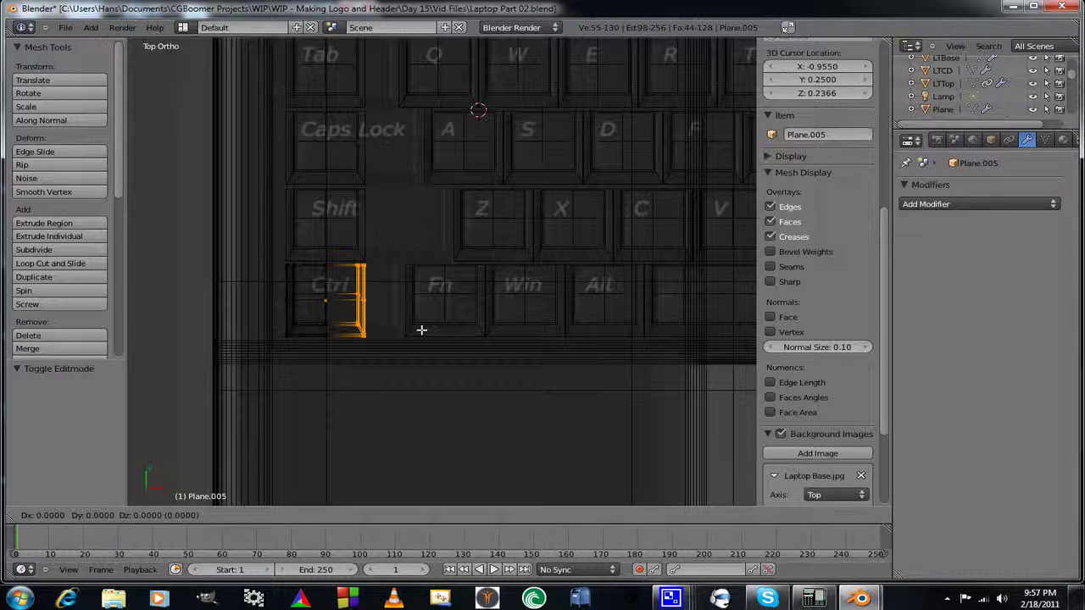
key("x")
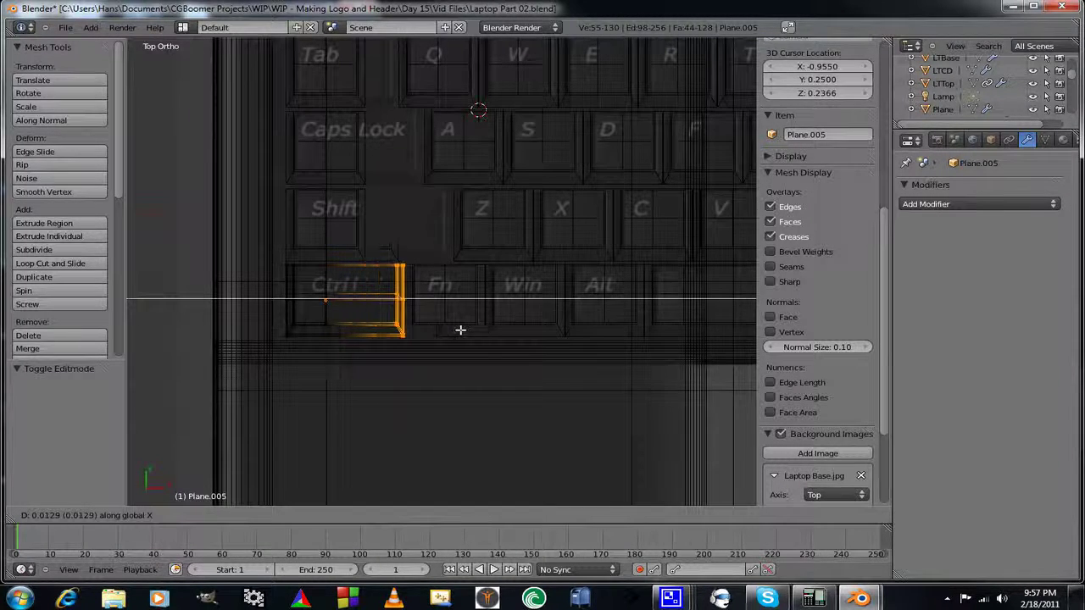
left_click(456, 331)
Nudge the left Ctrl key's right side about 0.007 along X to narrow the gap beside the Fn key.
scroll(448, 339, "up", 2)
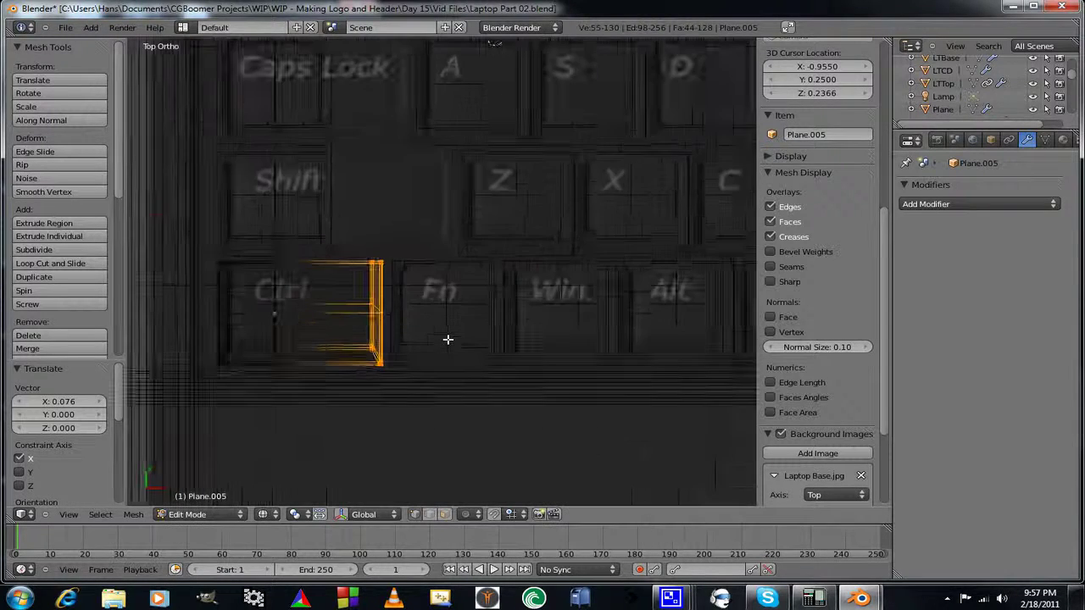
scroll(447, 340, "up", 4)
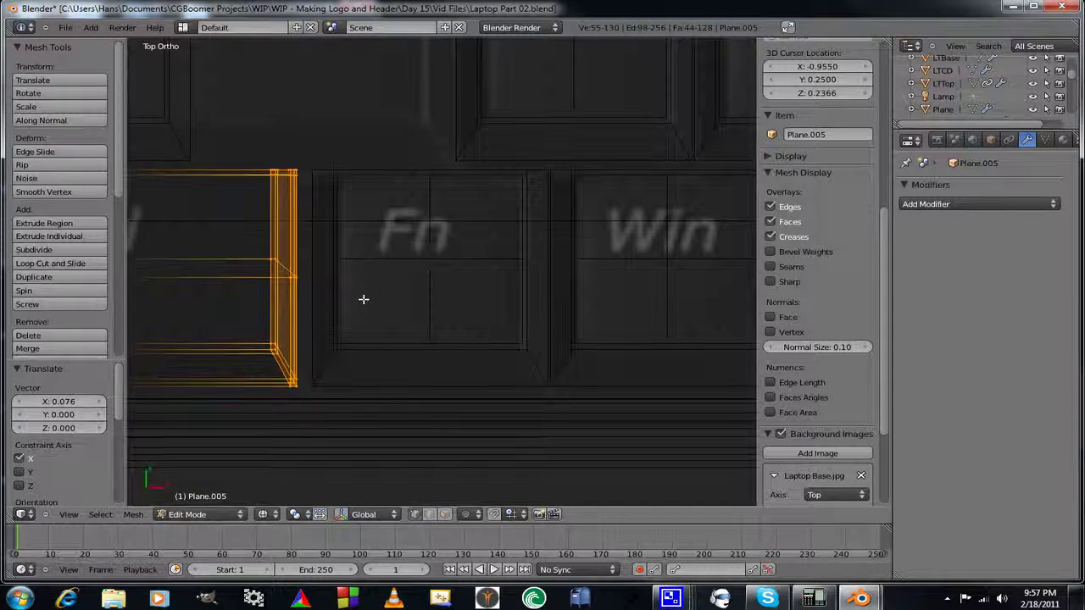
key("g")
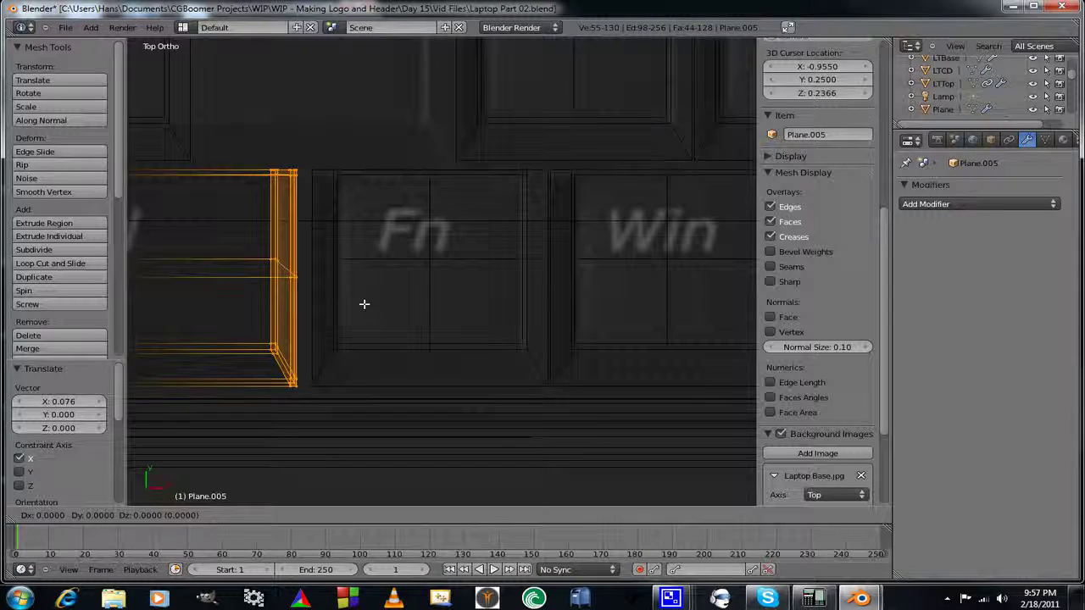
key("x")
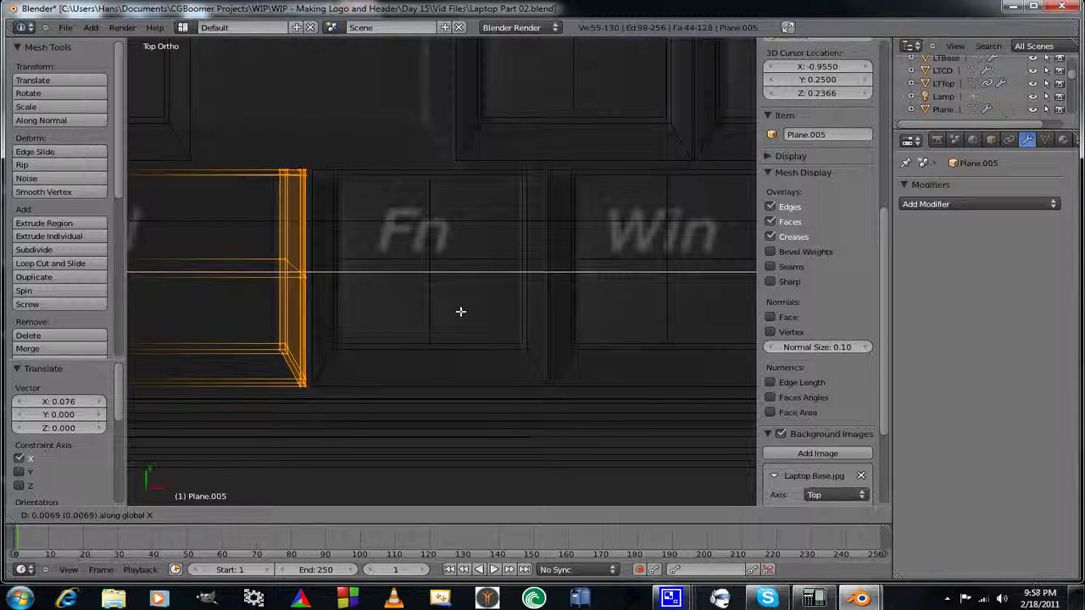
left_click(466, 311)
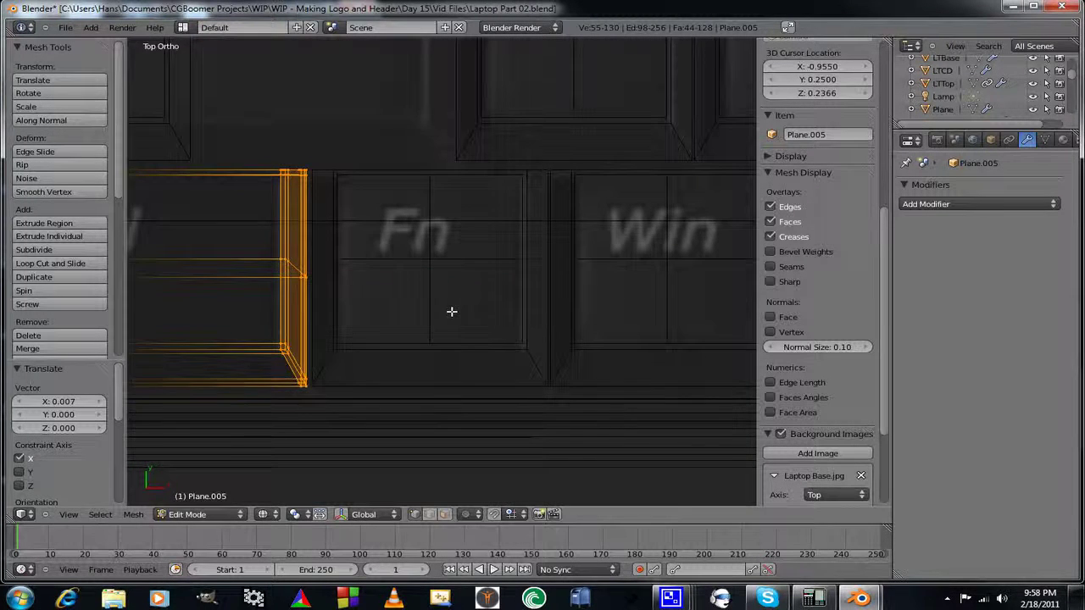
Finish editing the left Ctrl key and open the left Shift key's mesh for editing with nothing selected.
scroll(451, 312, "down", 5)
middle_click_drag(373, 370, 364, 445, "shift")
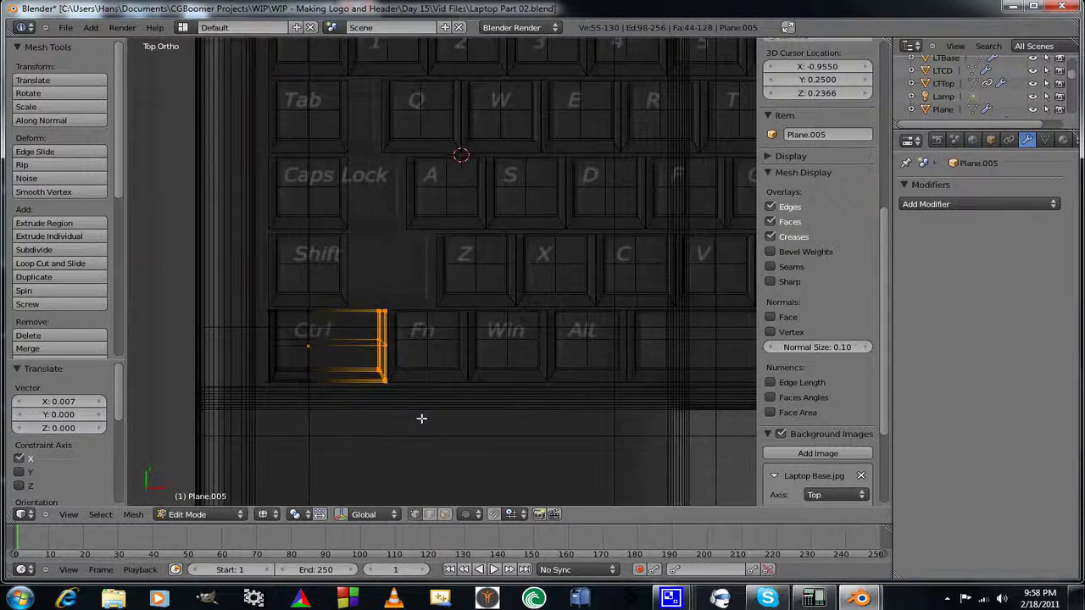
scroll(422, 416, "down", 3)
middle_click_drag(501, 368, 471, 396, "shift")
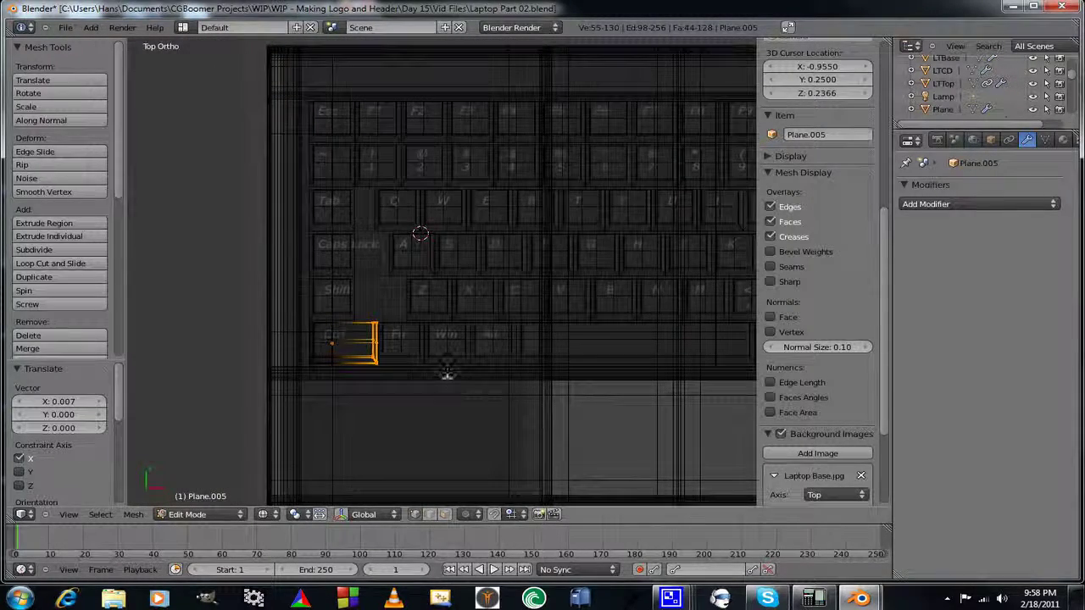
scroll(446, 372, "up", 1)
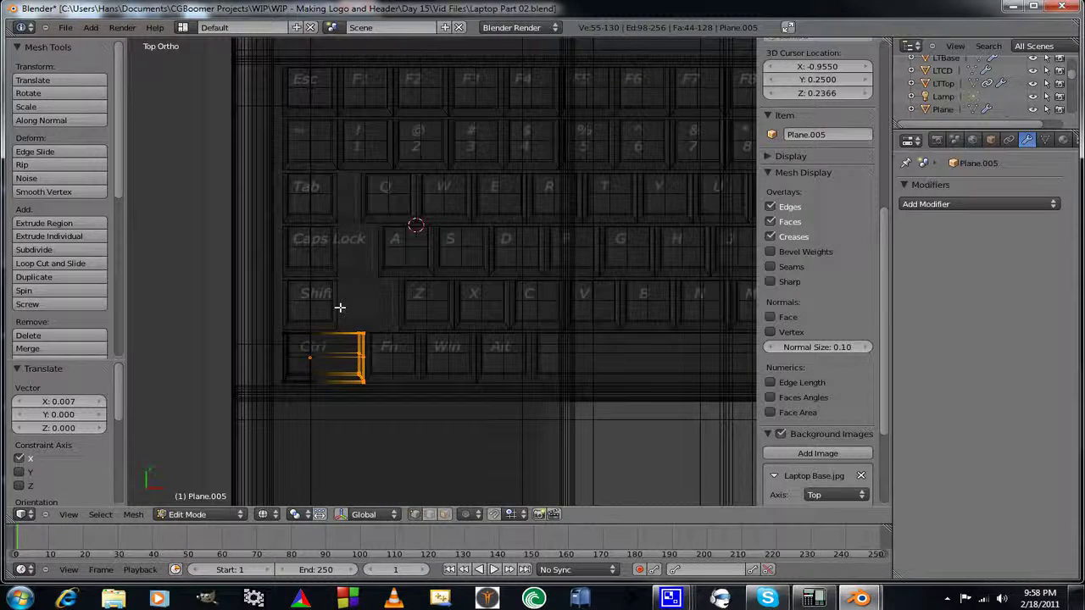
key("Tab")
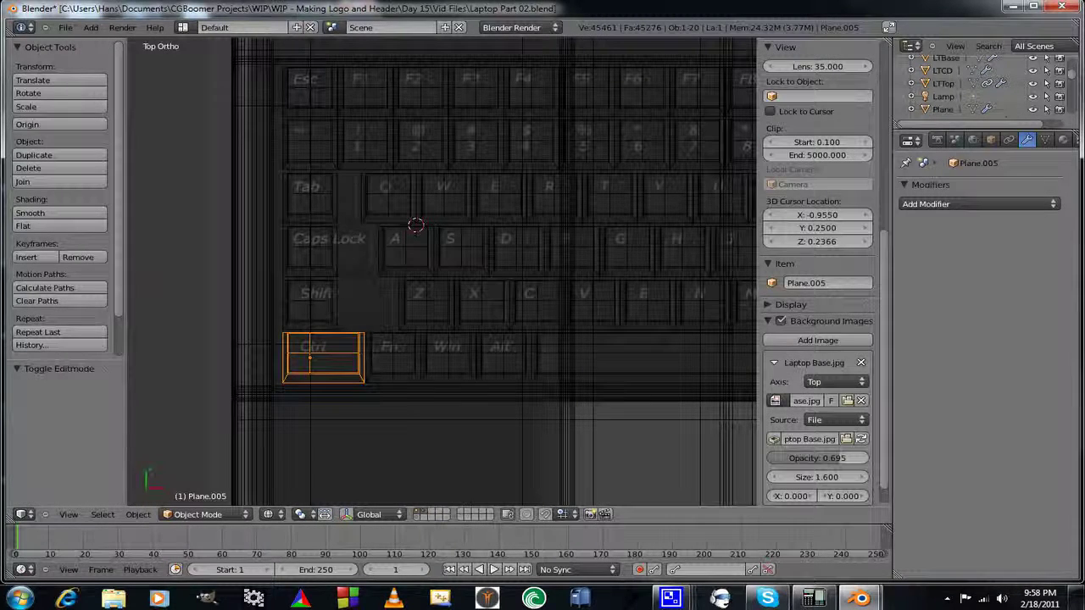
right_click(332, 306)
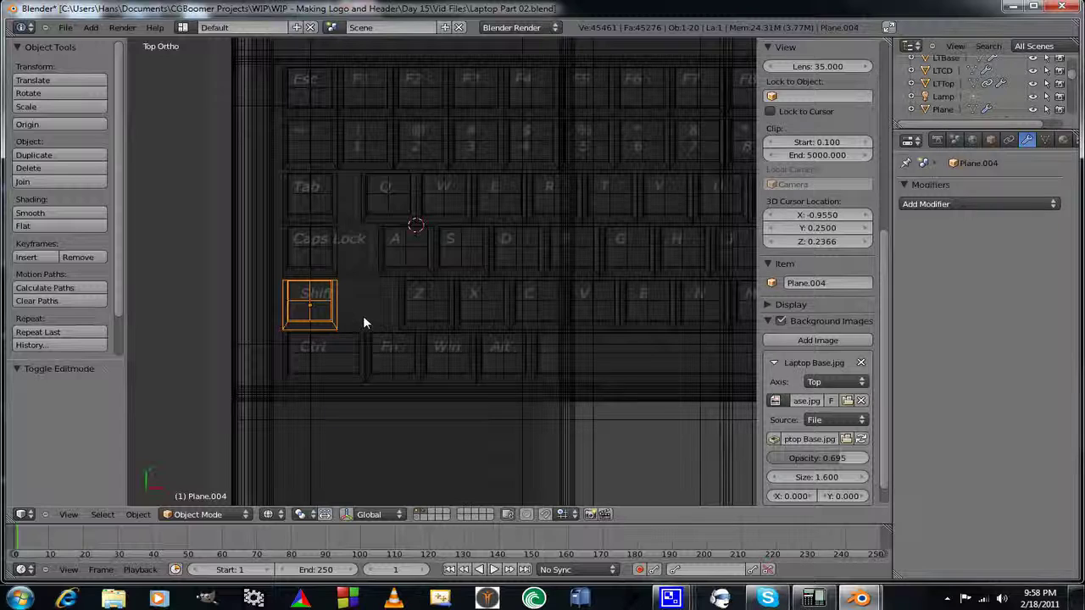
key("Tab")
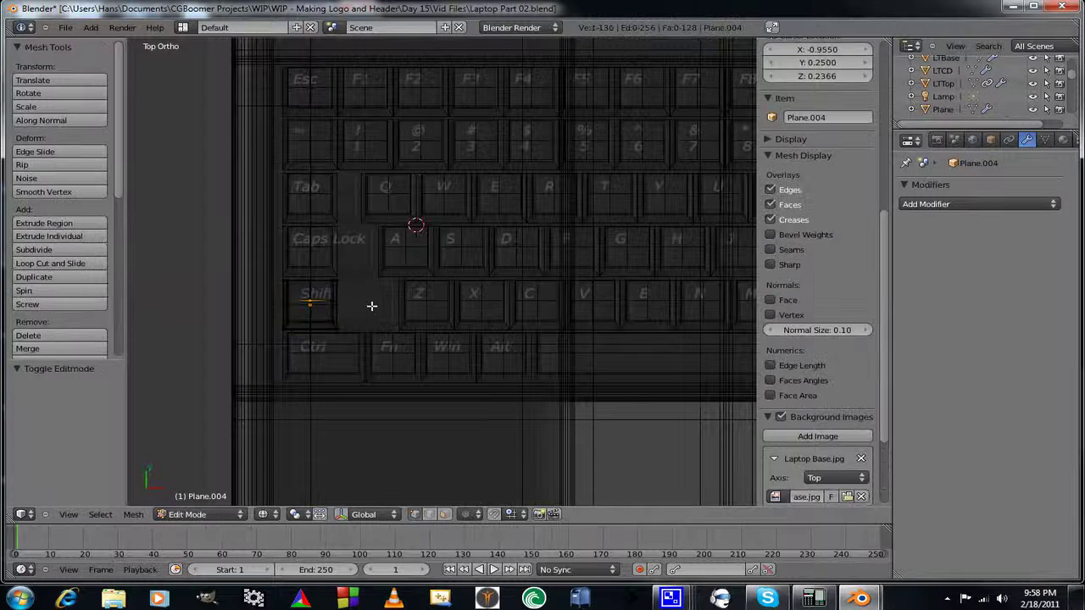
scroll(371, 306, "up", 2)
middle_click_drag(370, 308, 404, 298, "shift")
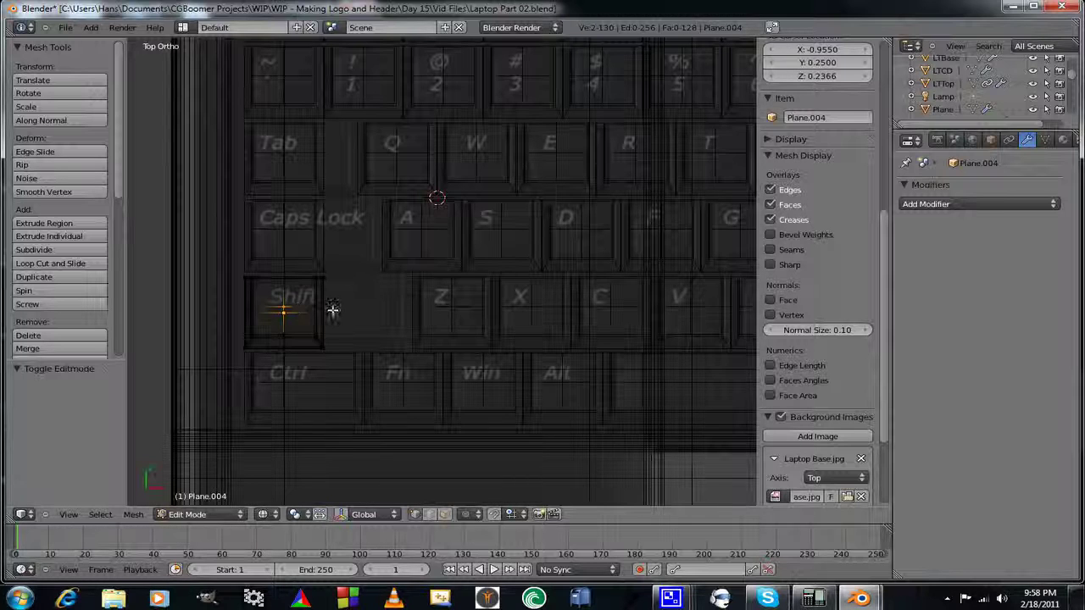
key("a")
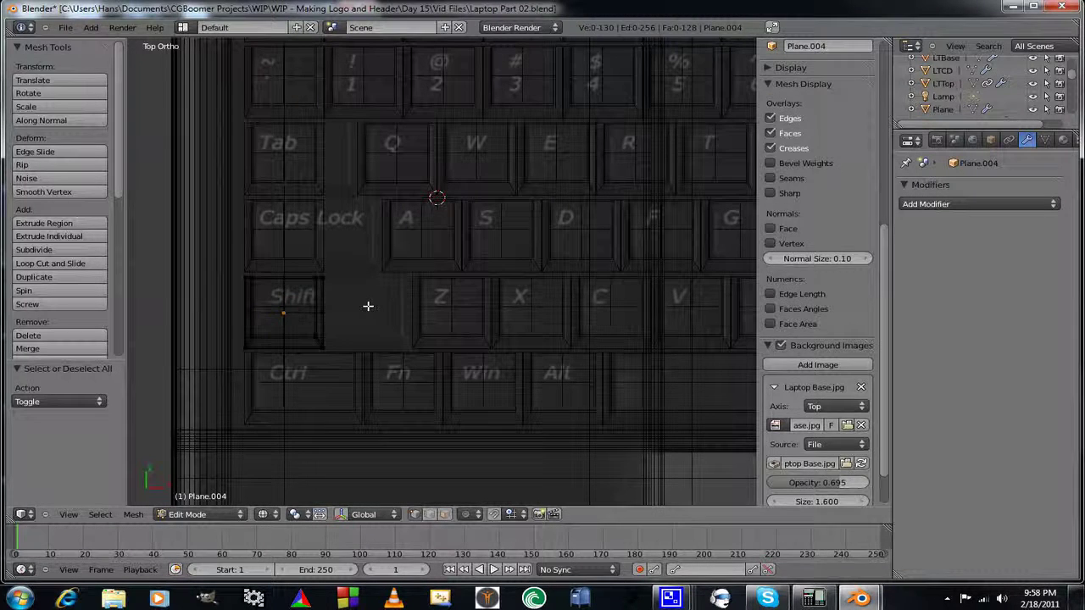
Select the right-side vertices of the left Shift key and move them about 0.187 along X toward the Z key.
key("a")
key("a")
key("b")
left_click_drag(306, 269, 359, 343)
scroll(376, 335, "up", 5)
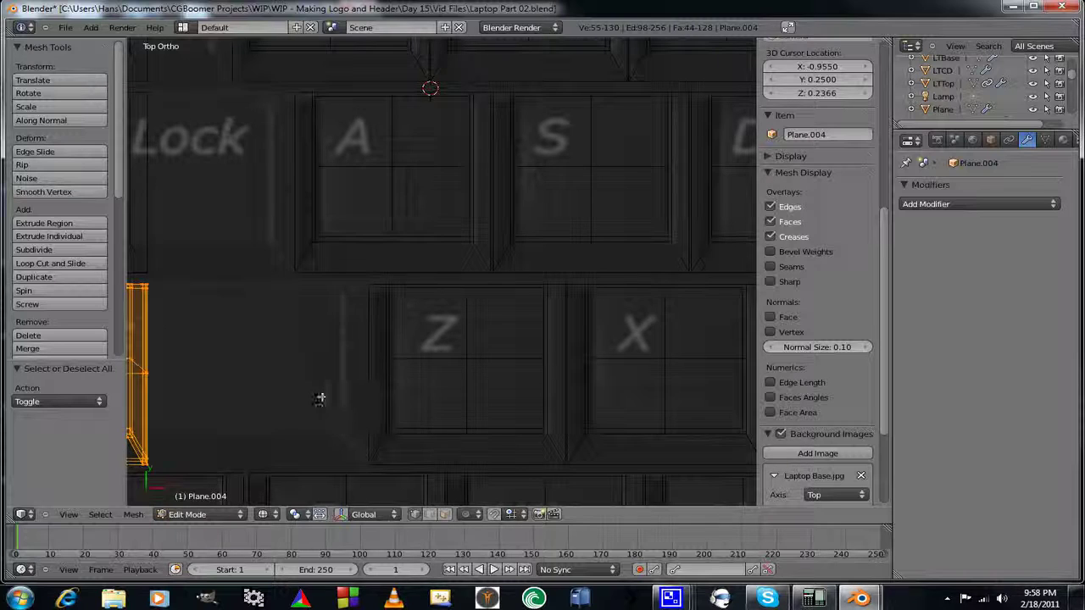
key("g")
key("x")
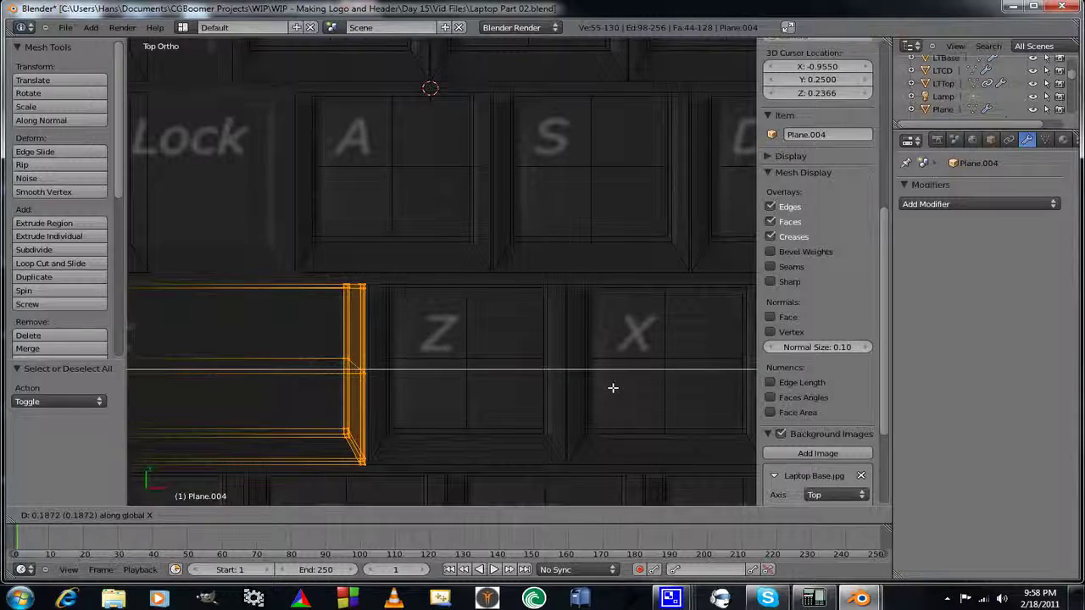
left_click(611, 388)
scroll(481, 395, "down", 6)
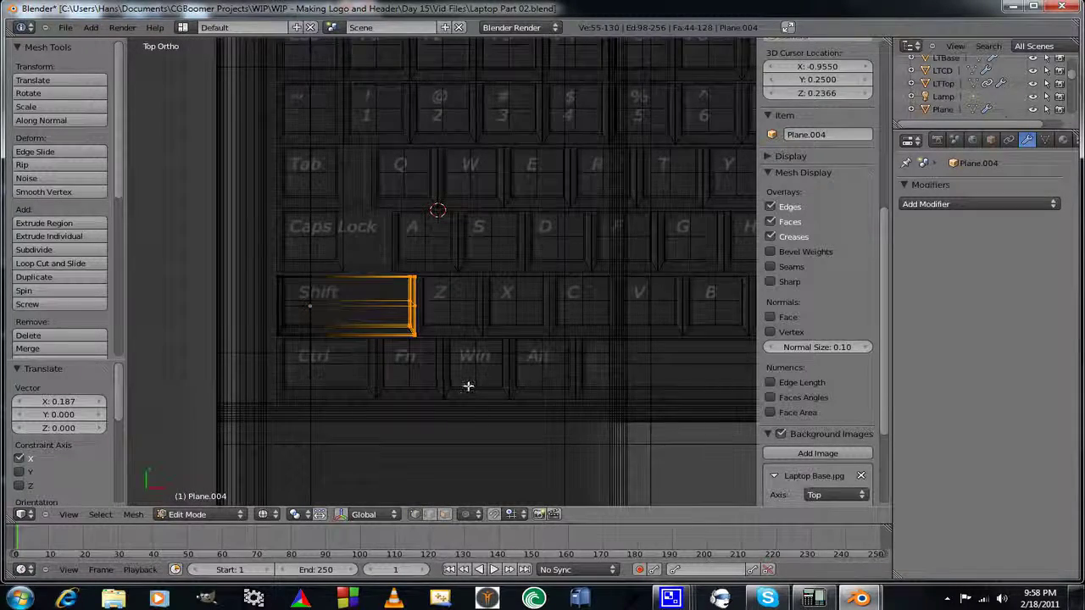
Finish editing the left Shift key and select the arrayed key row that runs from Z to the right Shift.
middle_click_drag(467, 385, 522, 398, "shift")
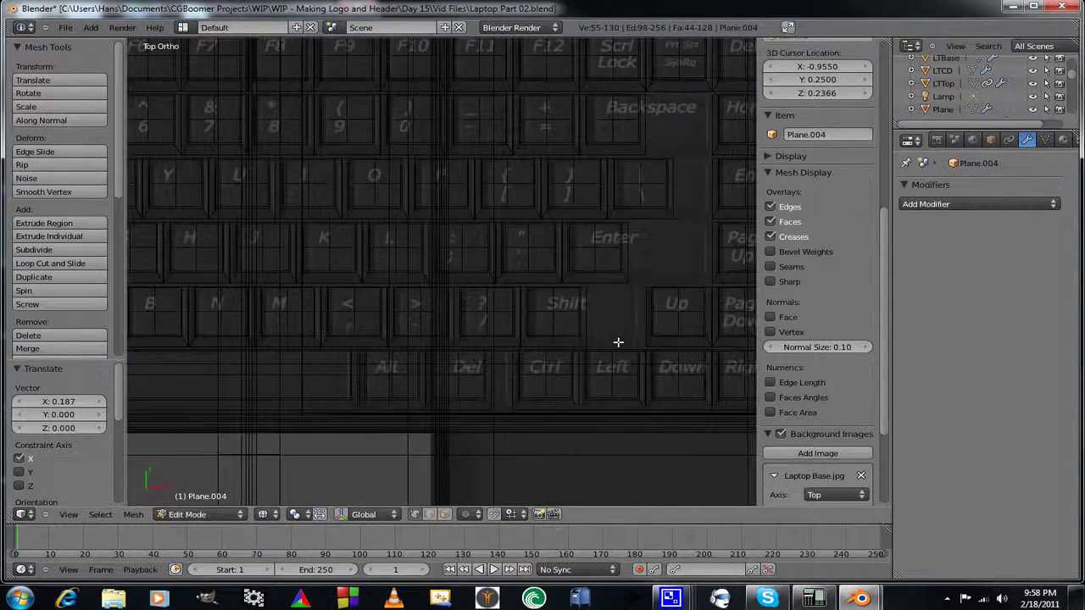
middle_click_drag(618, 341, 595, 319)
key("KP_7")
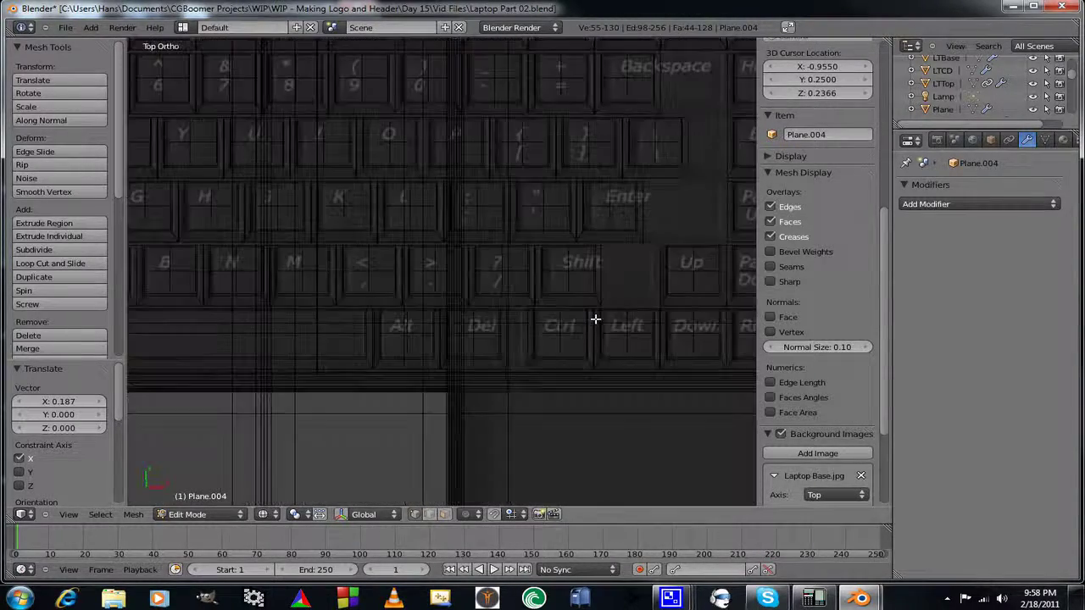
middle_click_drag(653, 272, 639, 296, "shift")
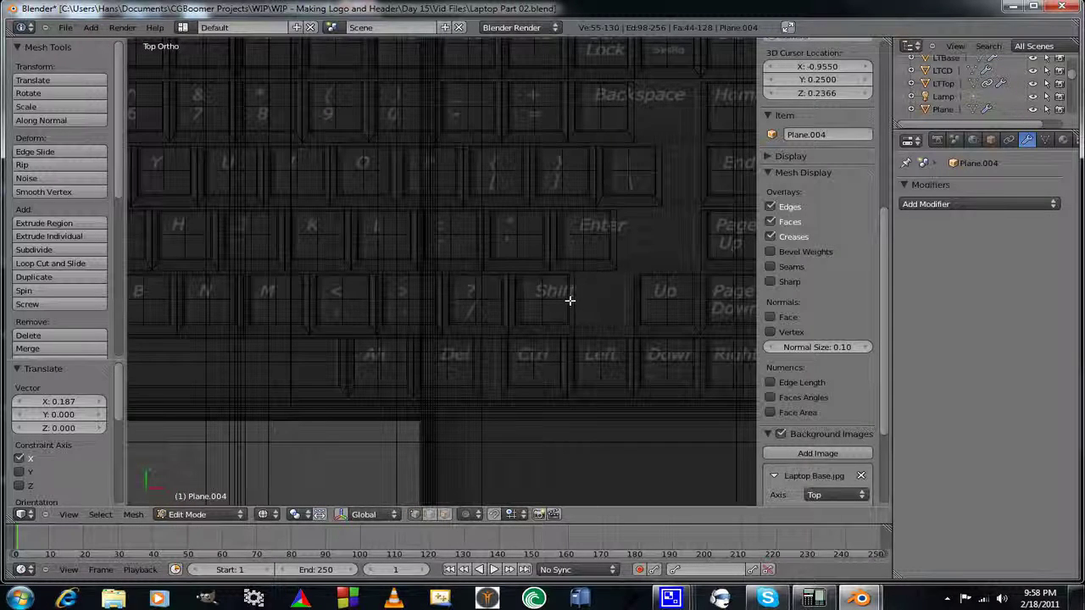
key("Tab")
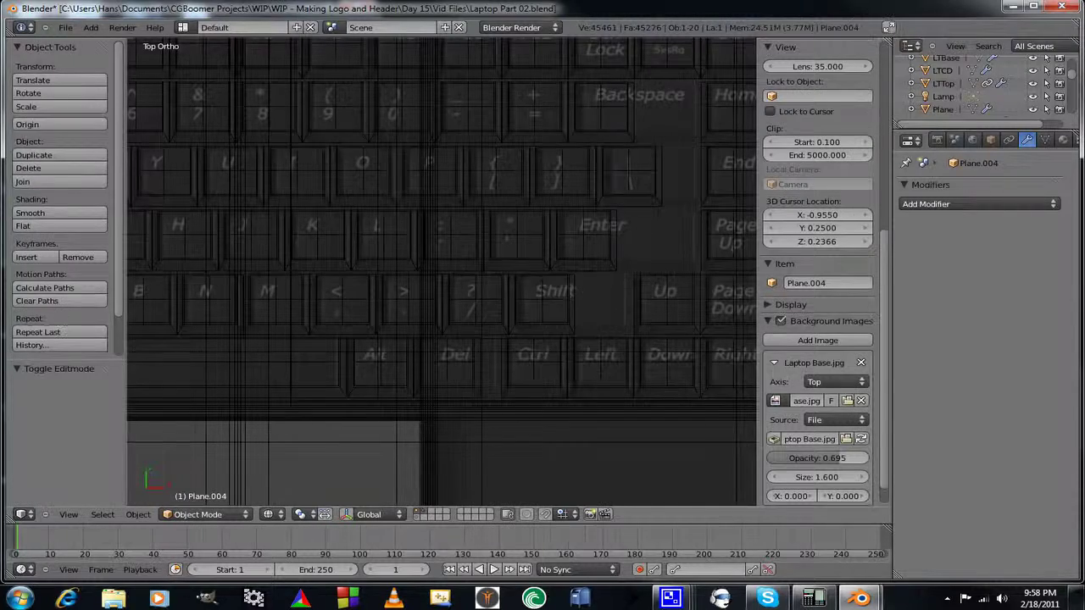
right_click(569, 301)
mouse_move(614, 311)
middle_mouse_down("shift")
mouse_move(612, 296)
mouse_move(603, 308)
middle_mouse_up("shift")
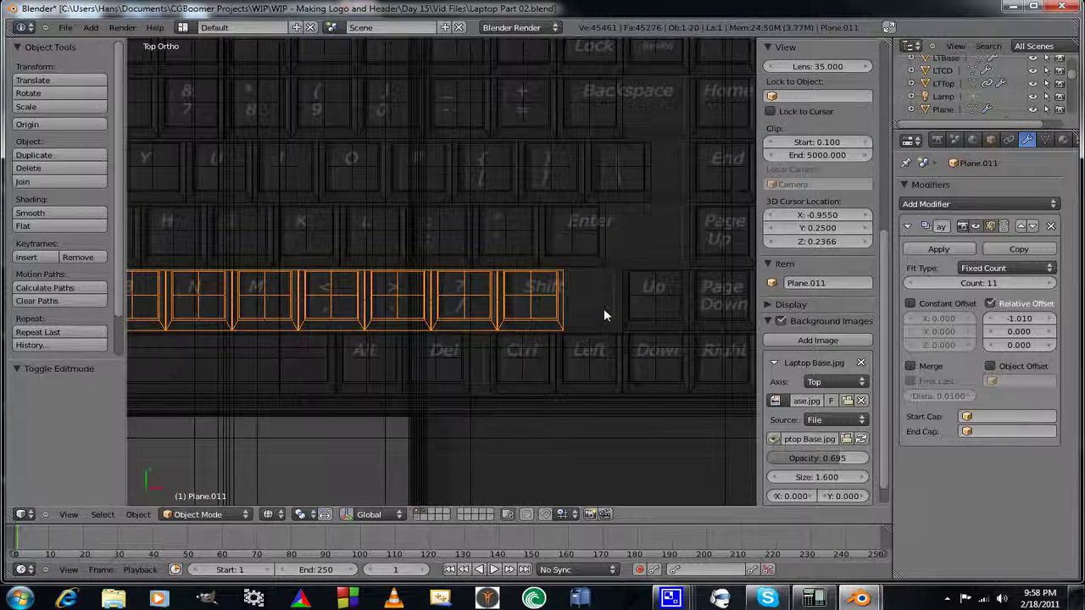
key("Tab")
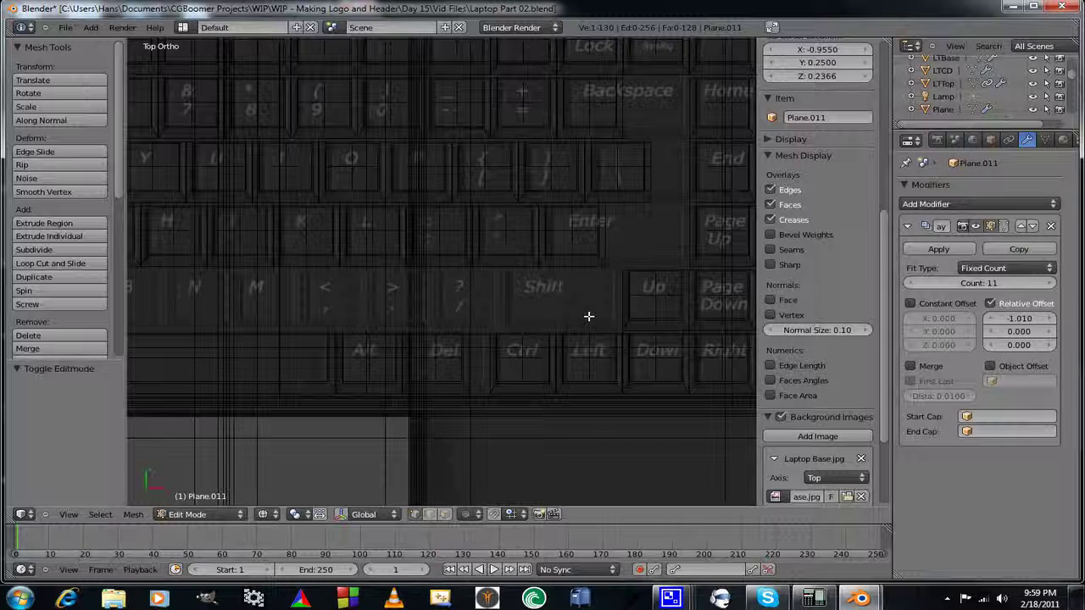
key("Tab")
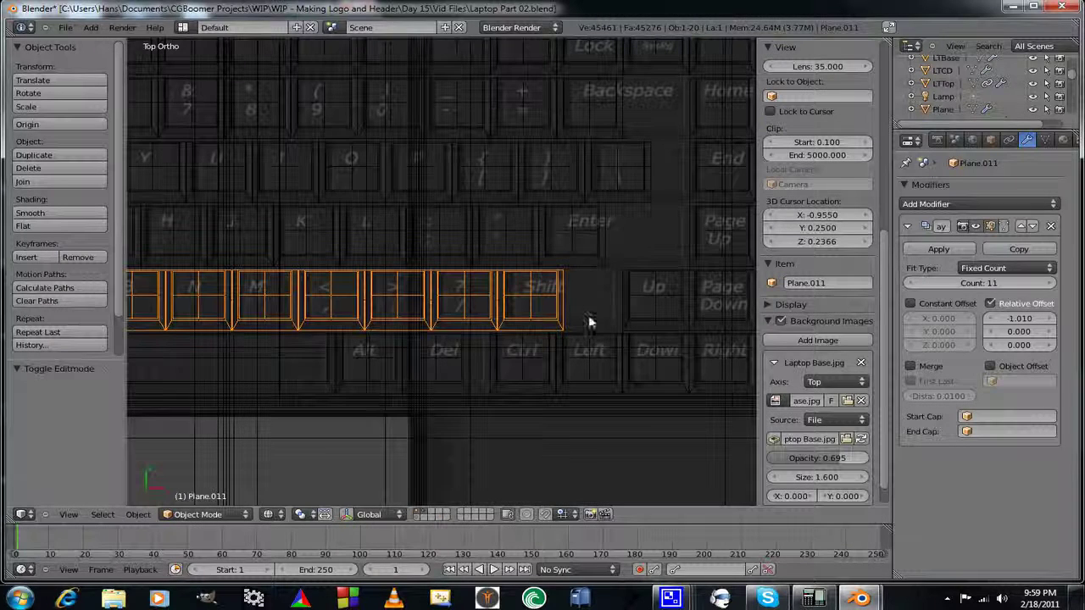
scroll(587, 307, "up", 2)
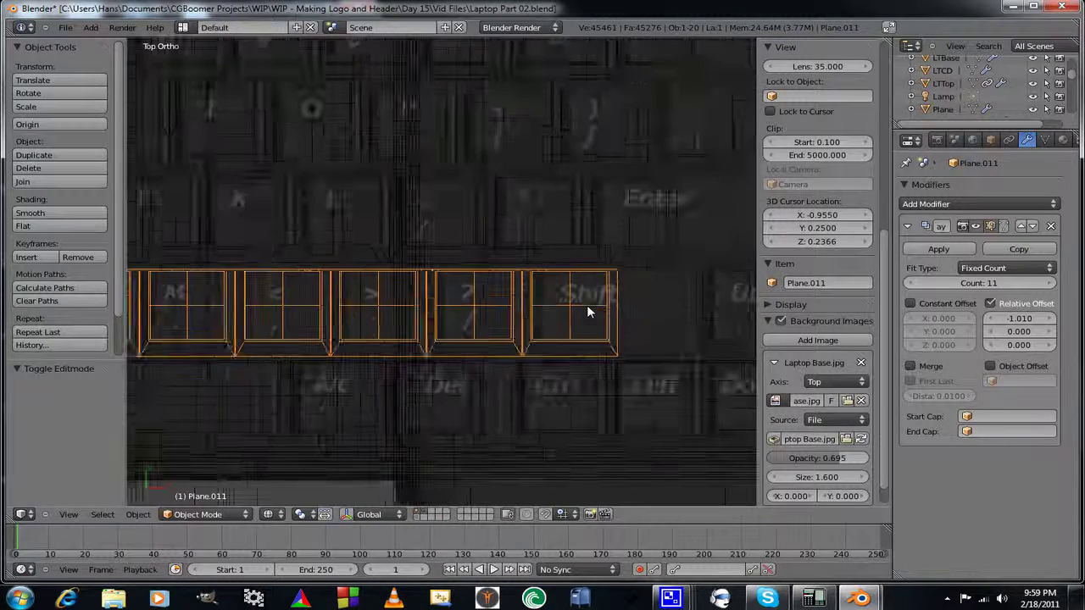
scroll(588, 306, "down", 2)
mouse_move(523, 419)
middle_mouse_down()
mouse_move(528, 393)
mouse_move(520, 414)
middle_mouse_up()
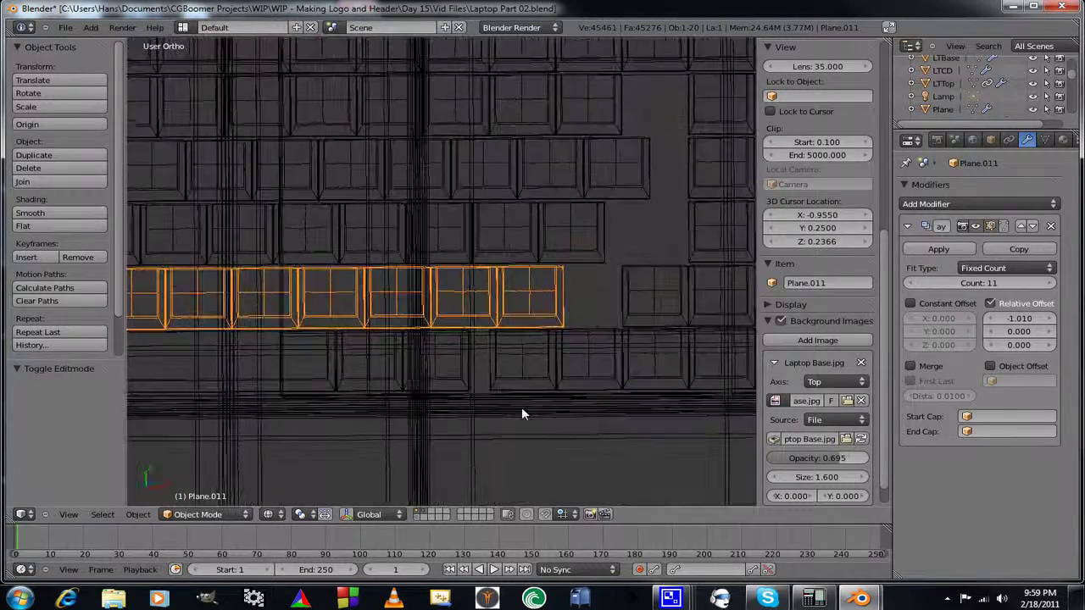
key("Tab")
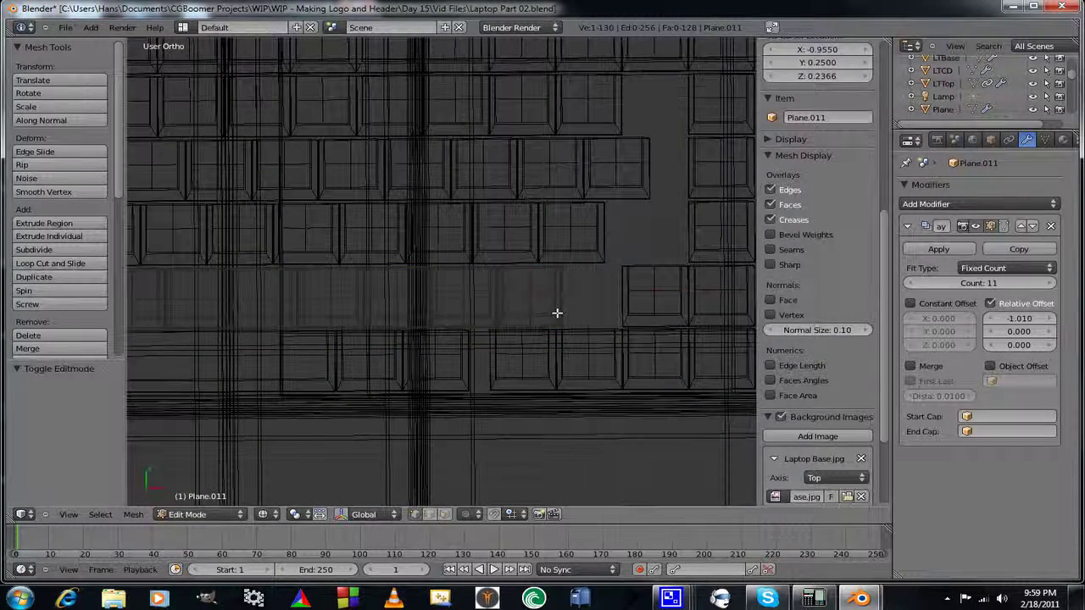
key("Tab")
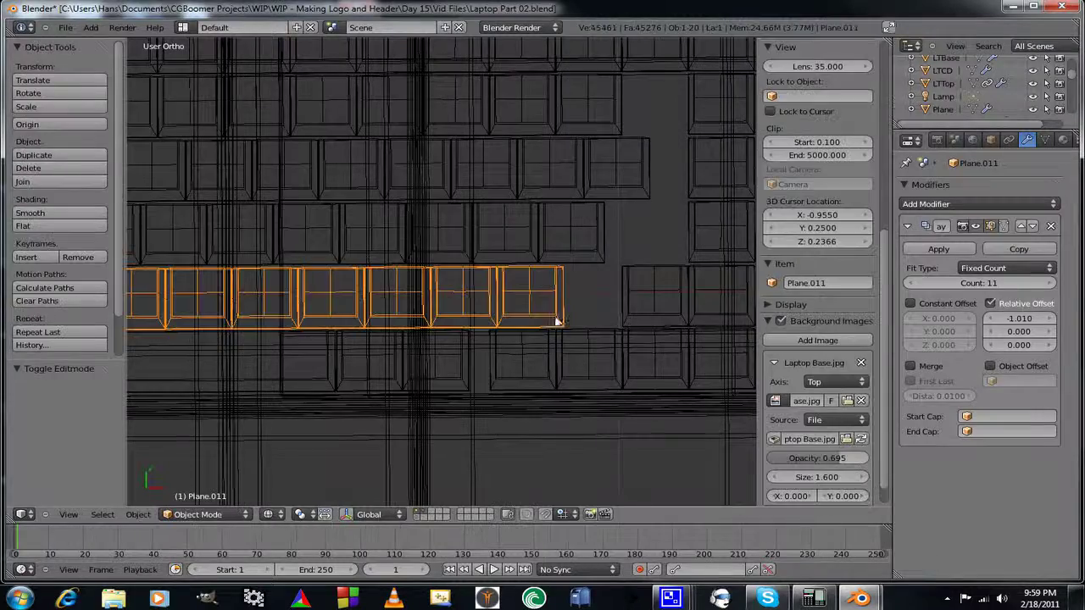
middle_click_drag(443, 380, 451, 421)
key("Tab")
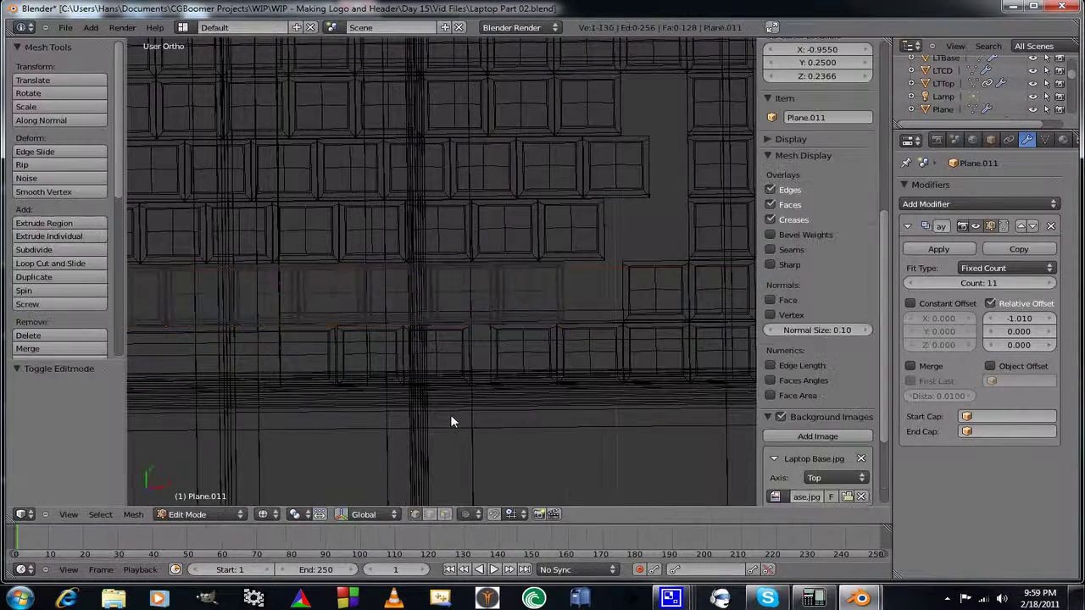
key("Tab")
scroll(472, 392, "down", 5)
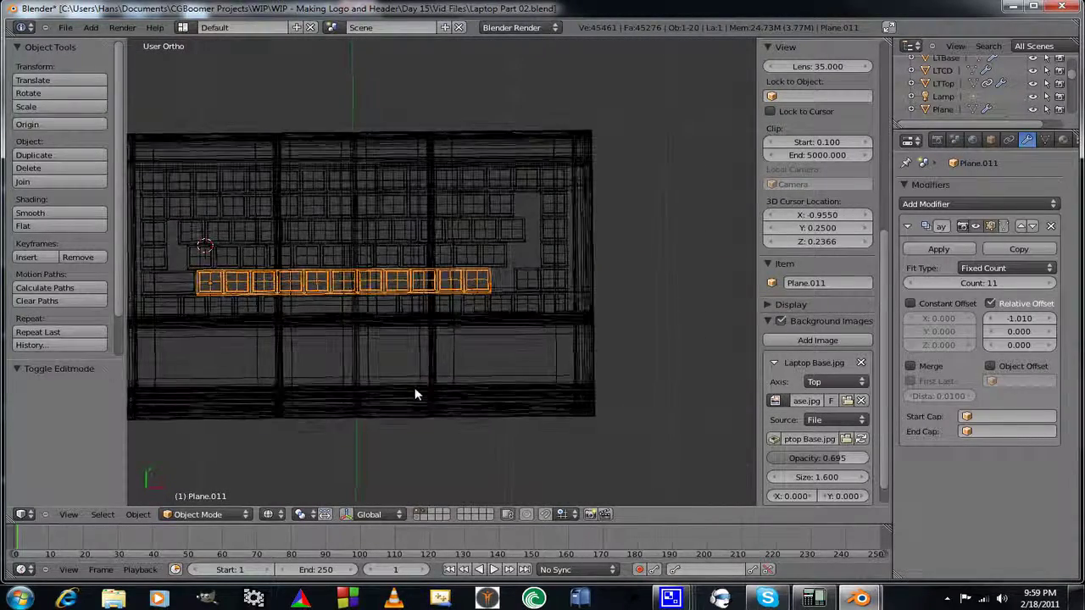
middle_click_drag(390, 384, 482, 390, "shift")
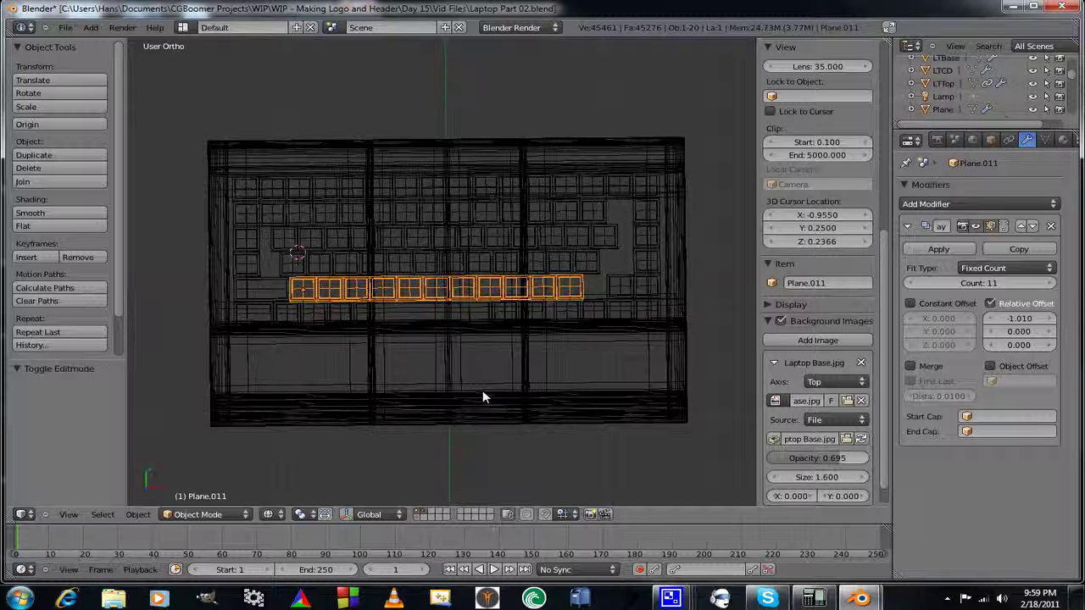
Apply the Array modifier on the Z-to-Shift key row and open its mesh for editing with nothing selected.
key("KP_7")
middle_click_drag(537, 346, 475, 373, "shift")
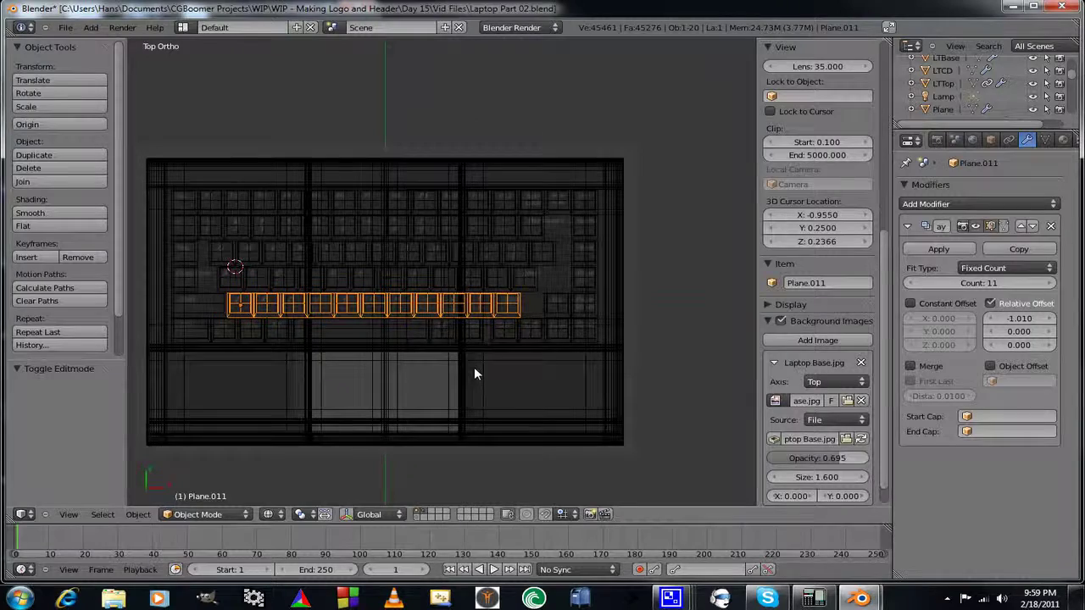
left_click(938, 249)
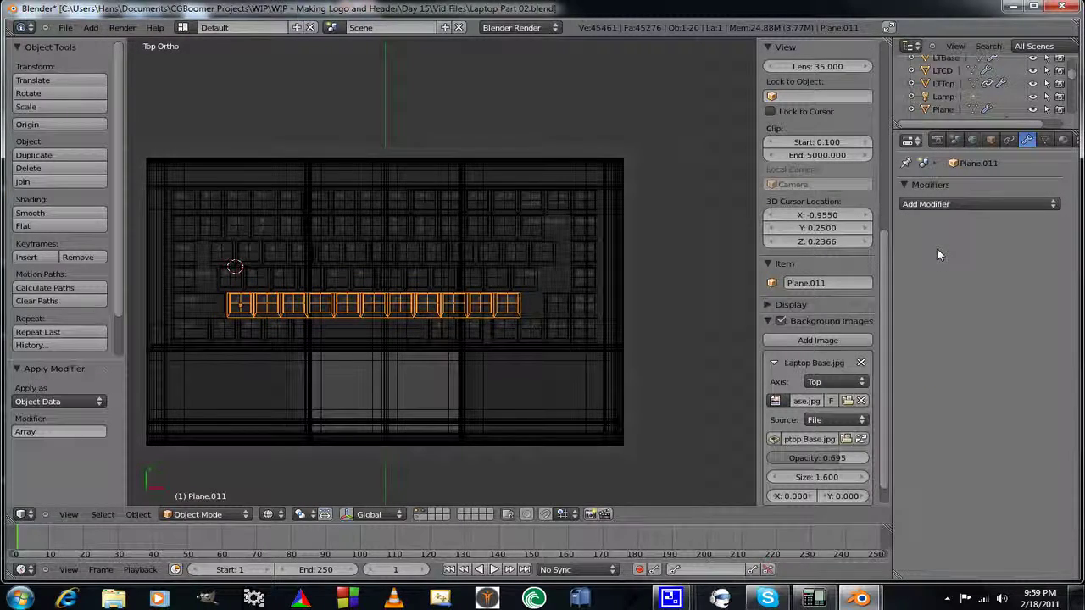
scroll(565, 396, "up", 3)
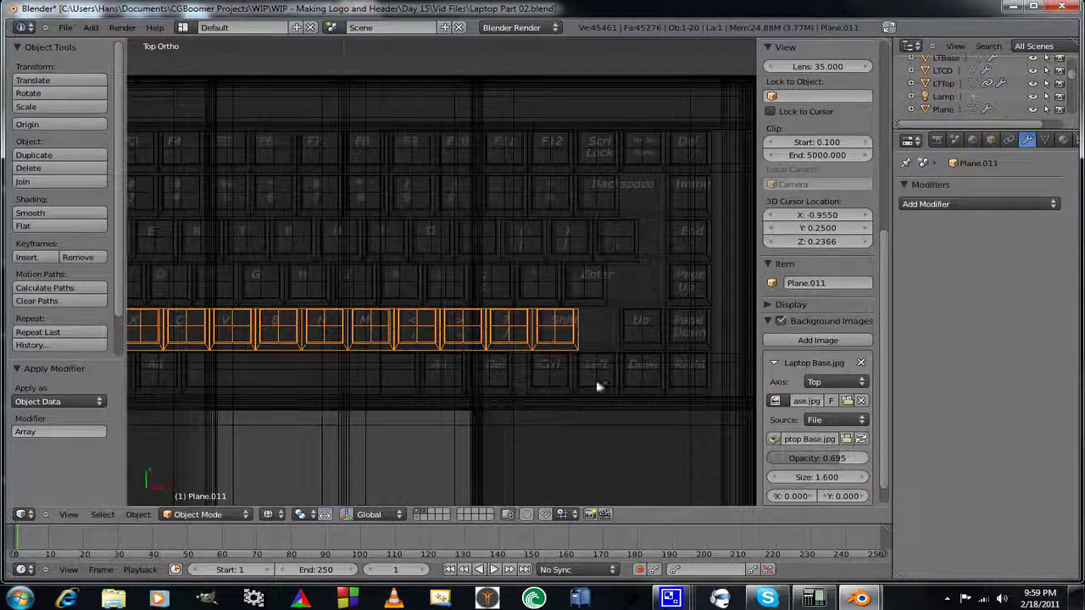
key("Tab")
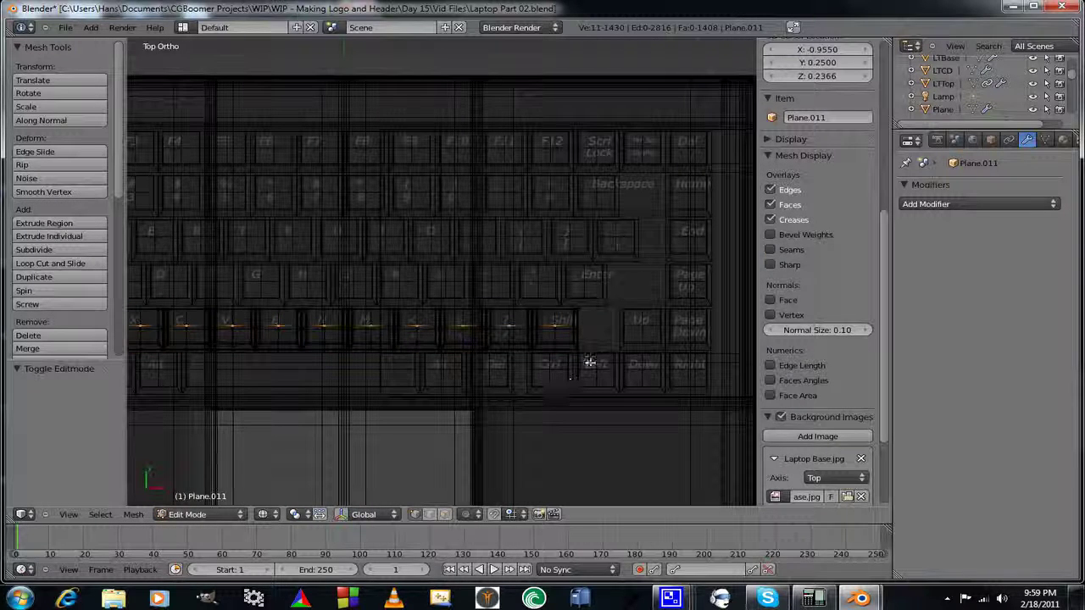
key("a")
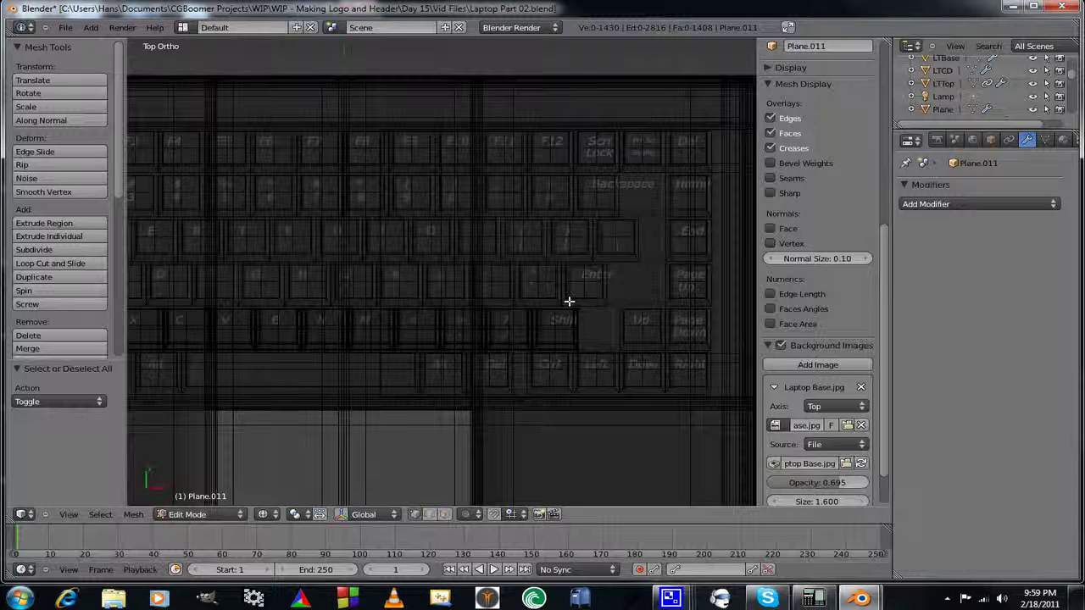
Select the right-side vertices of the right Shift key and move them about 0.148 along X toward the Up key.
key("b")
left_click_drag(563, 301, 607, 367)
scroll(517, 352, "up", 4)
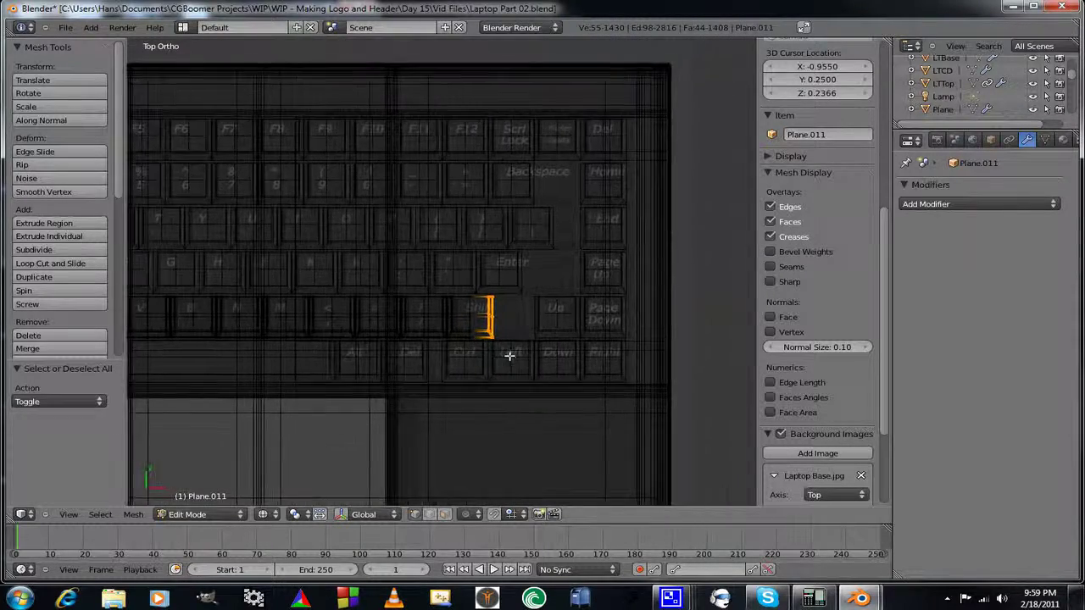
middle_click_drag(534, 354, 342, 281, "shift")
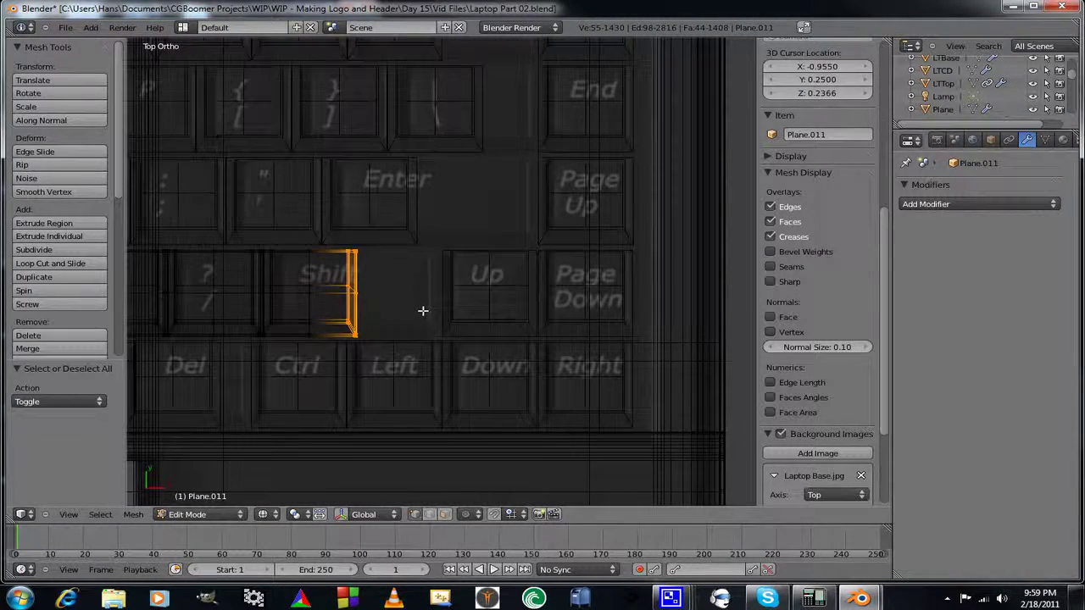
scroll(416, 305, "up", 4)
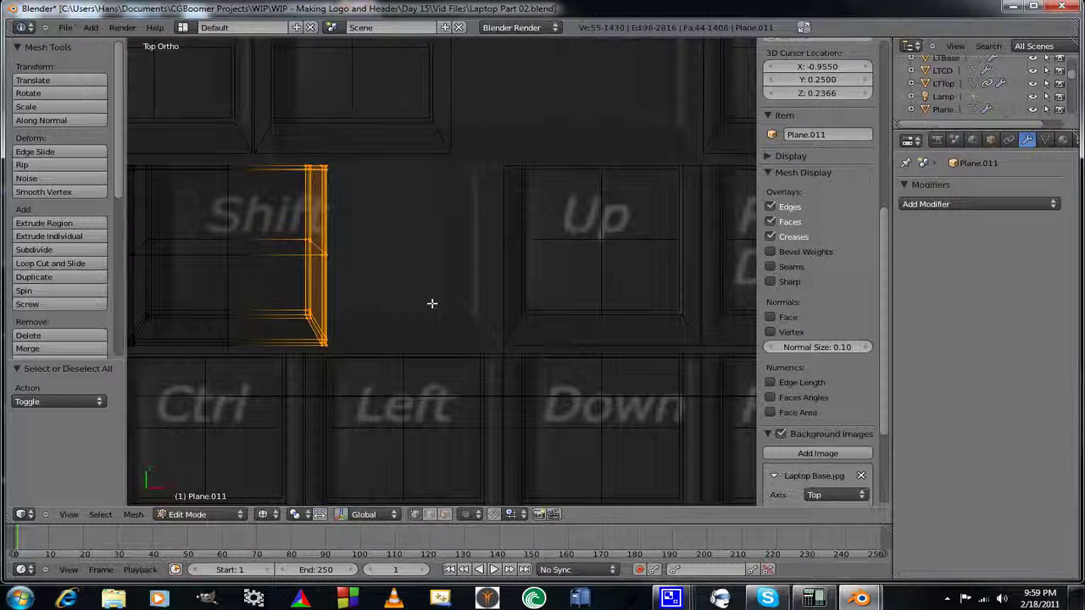
key("g")
key("x")
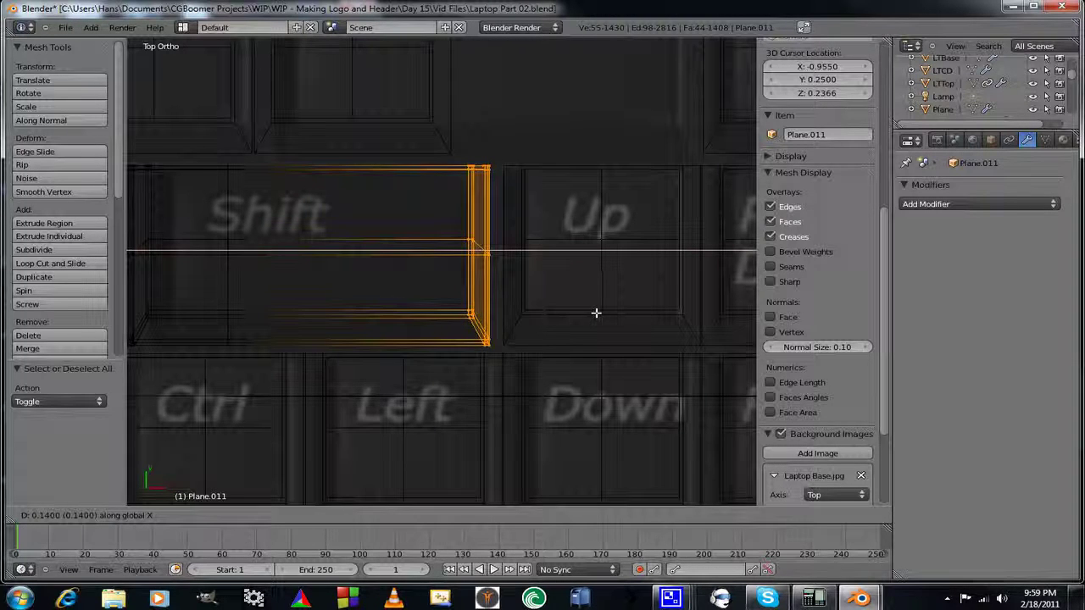
left_click(691, 314)
scroll(448, 303, "down", 1)
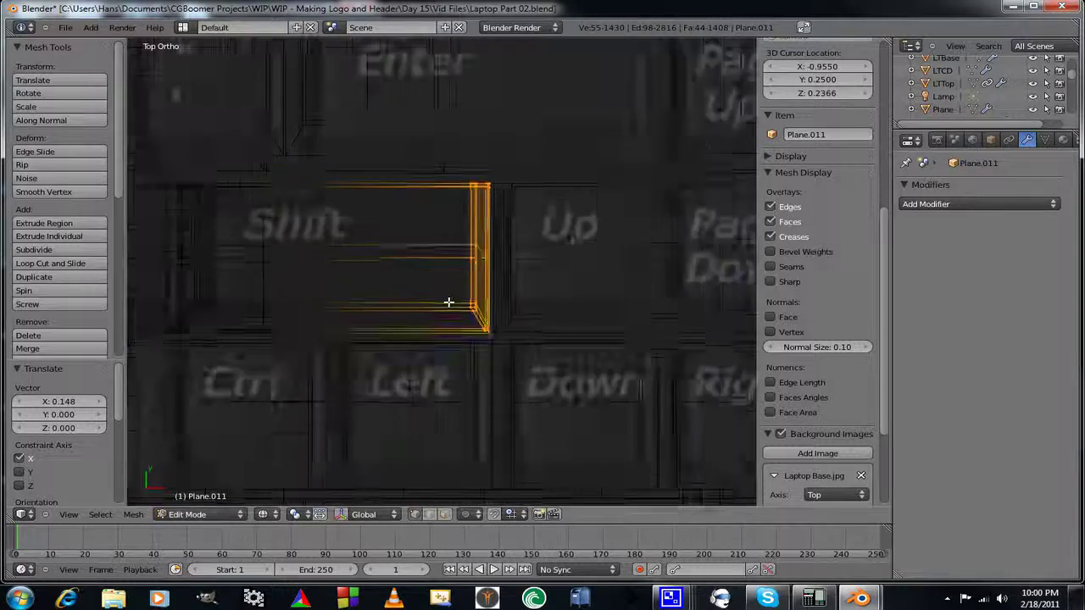
Finish editing the right Shift key and open the Caps Lock key's mesh for editing with nothing selected.
scroll(448, 302, "down", 6)
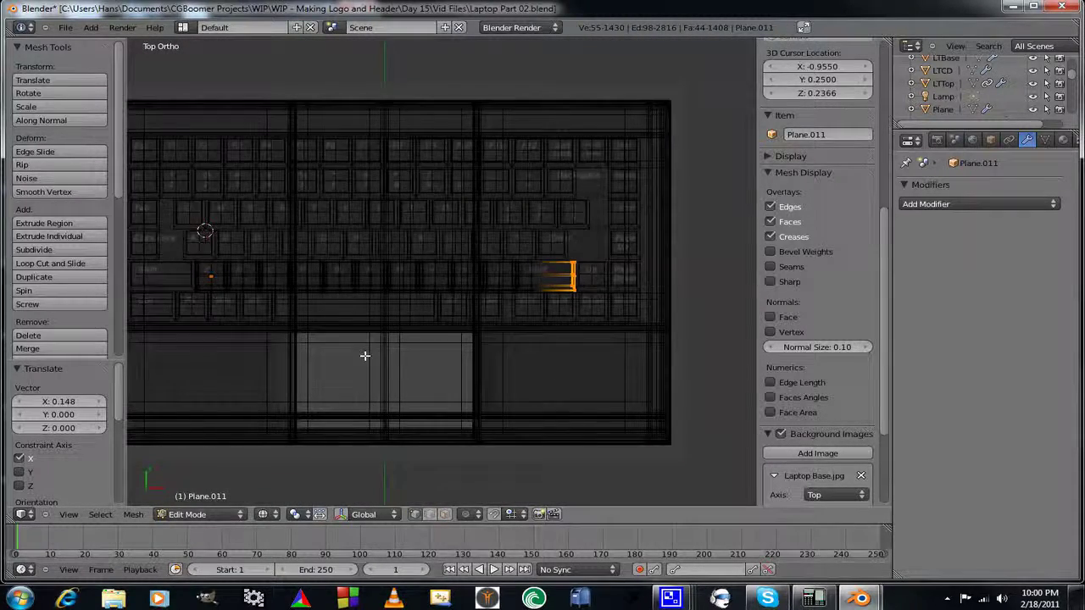
scroll(364, 356, "up", 3)
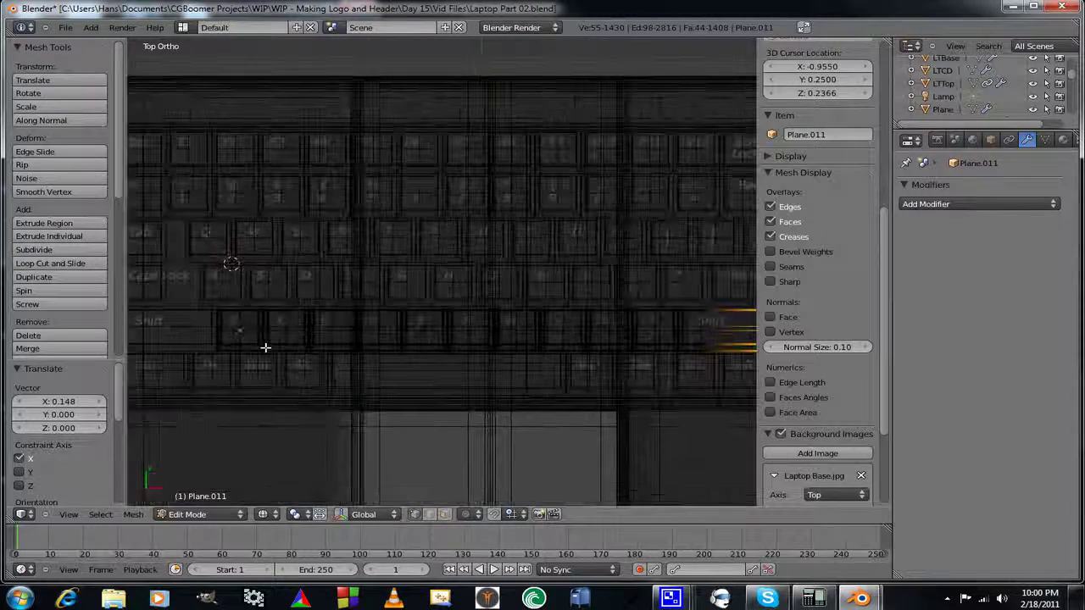
scroll(263, 339, "down", 2)
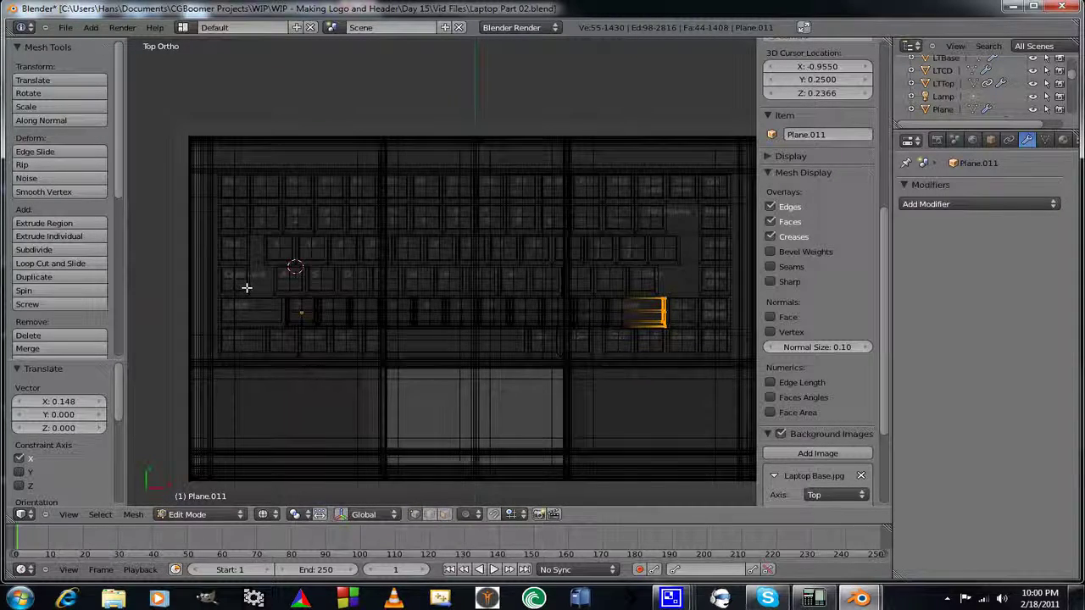
key("Tab")
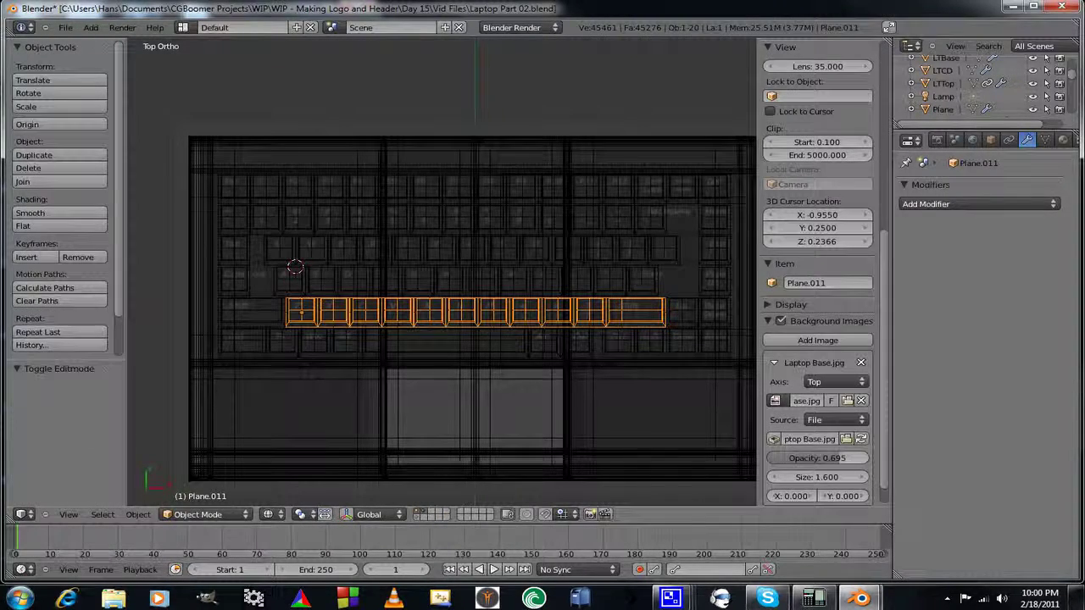
right_click(248, 293)
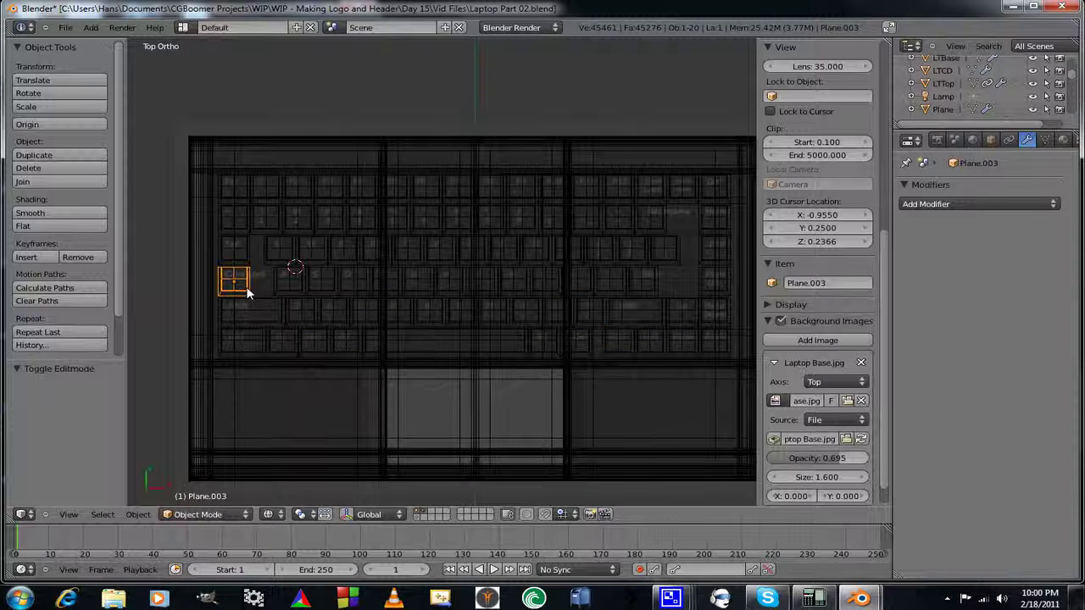
key("Tab")
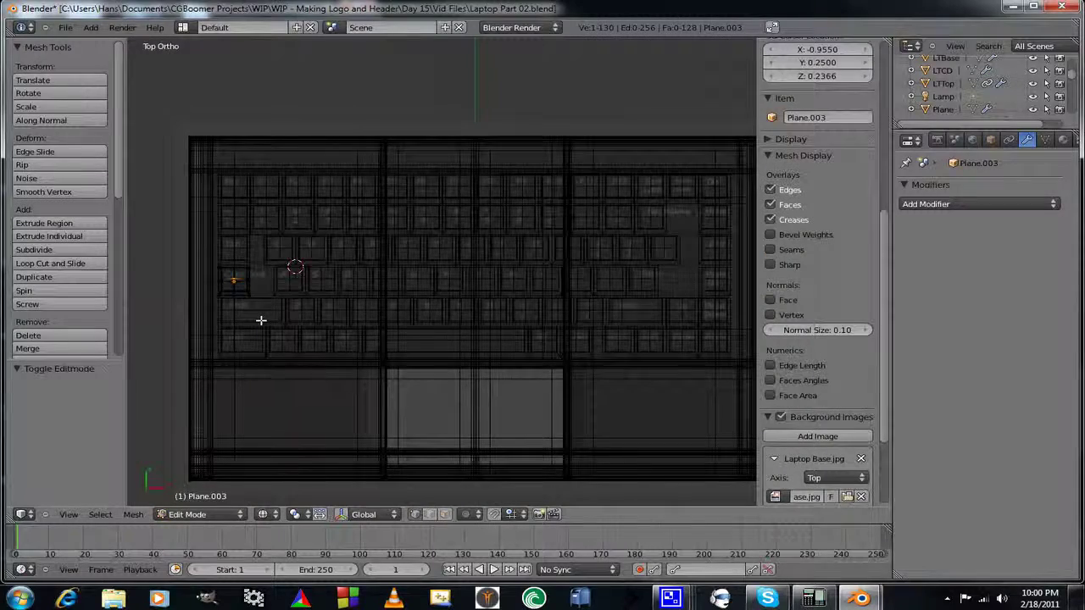
key("a")
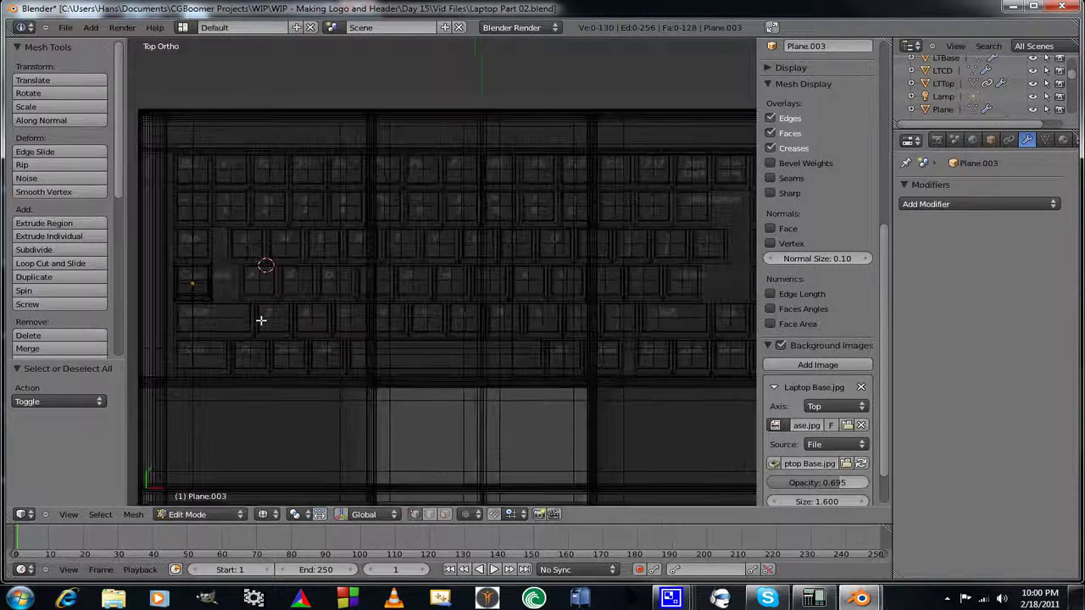
Select the right-side vertices of the Caps Lock key and move them about 0.123 along X toward the A key.
scroll(382, 331, "up", 7)
scroll(381, 332, "up", 5)
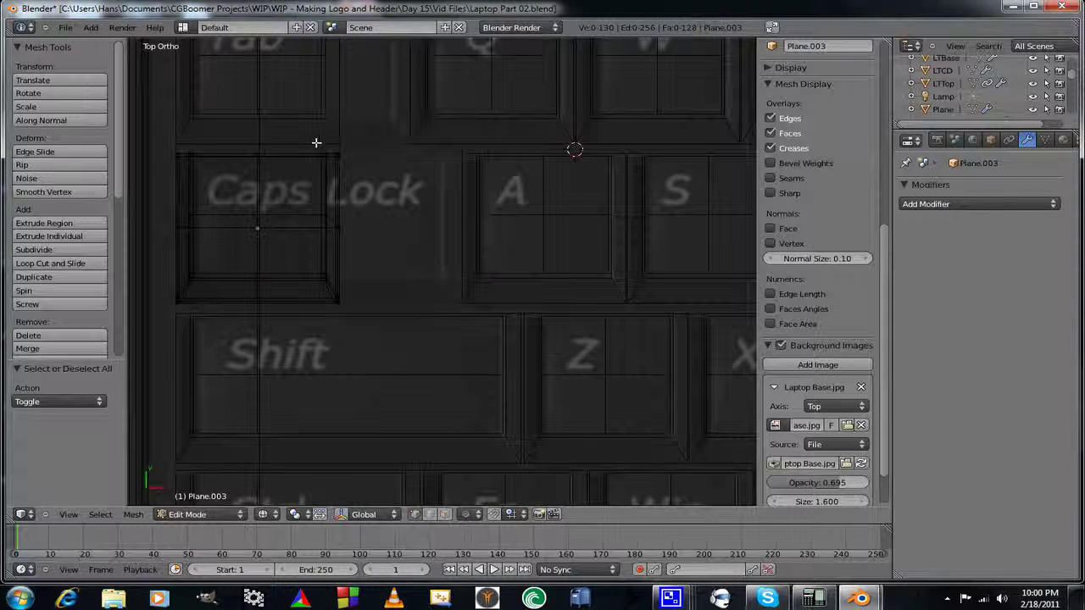
key("b")
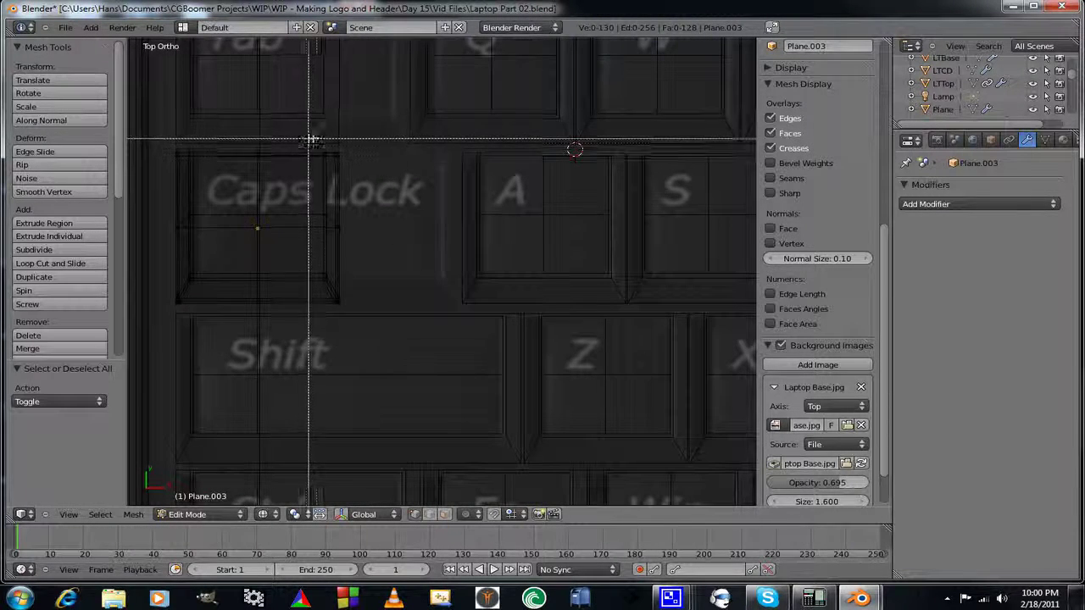
left_click_drag(310, 144, 387, 322)
key("g")
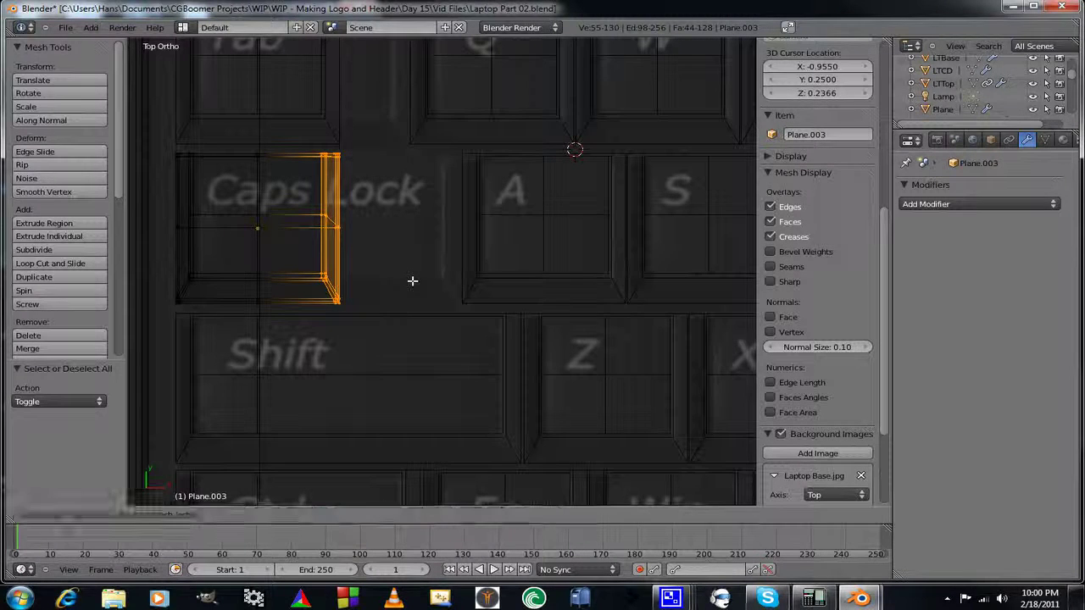
key("x")
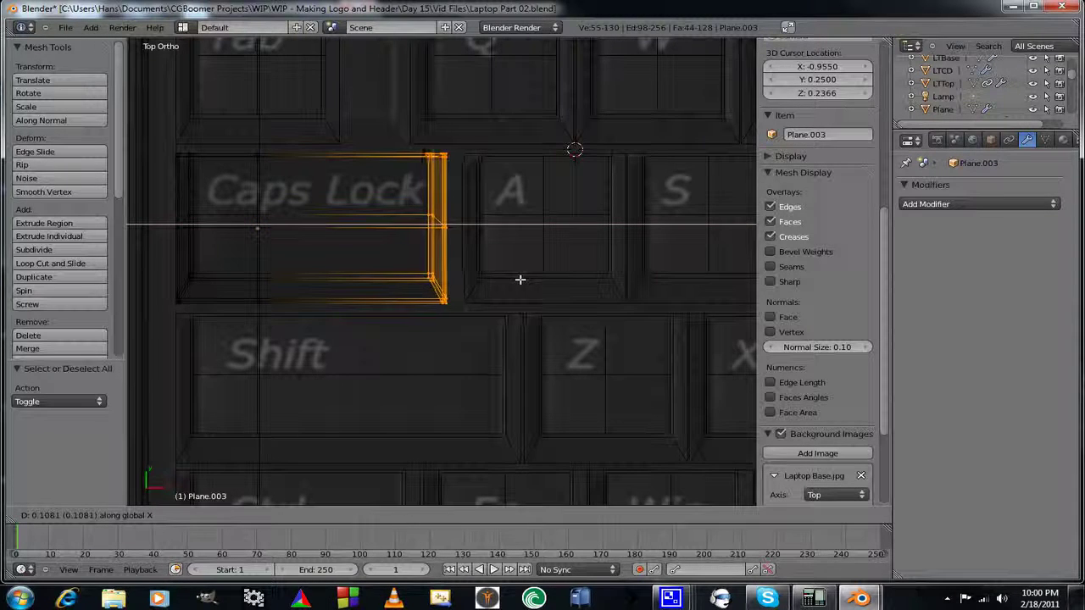
left_click(566, 281)
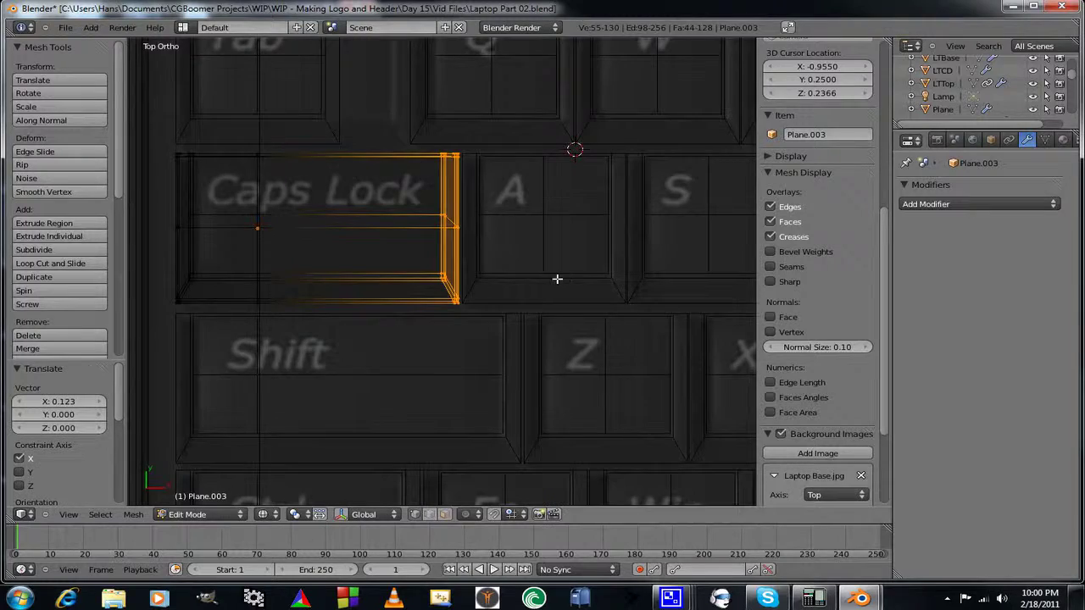
Finish editing the Caps Lock key and open the Tab key's mesh for editing with nothing selected.
scroll(560, 280, "down", 4)
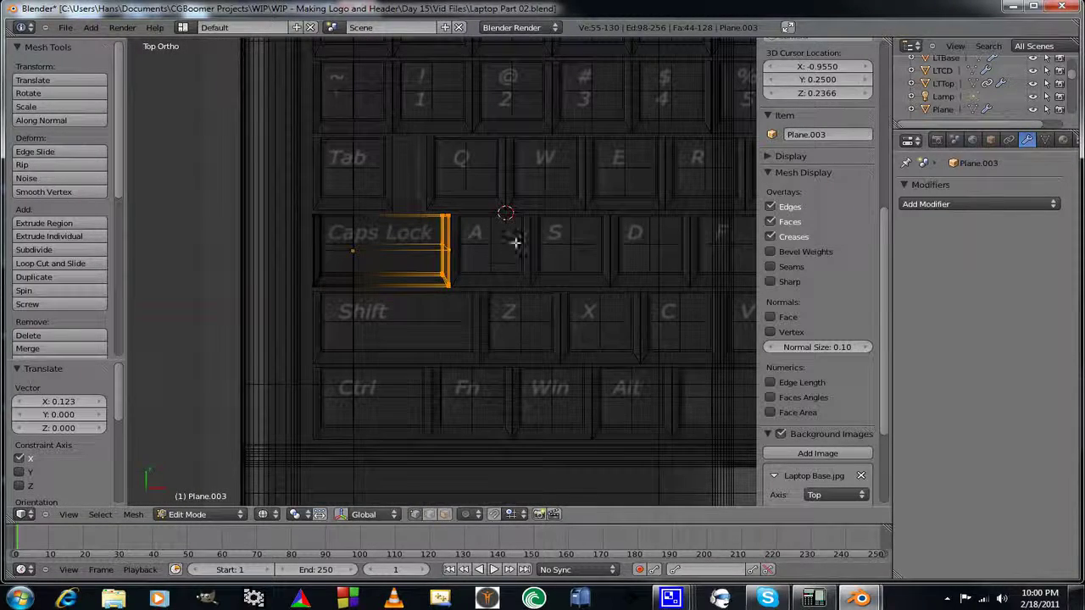
middle_click_drag(517, 243, 538, 314, "shift")
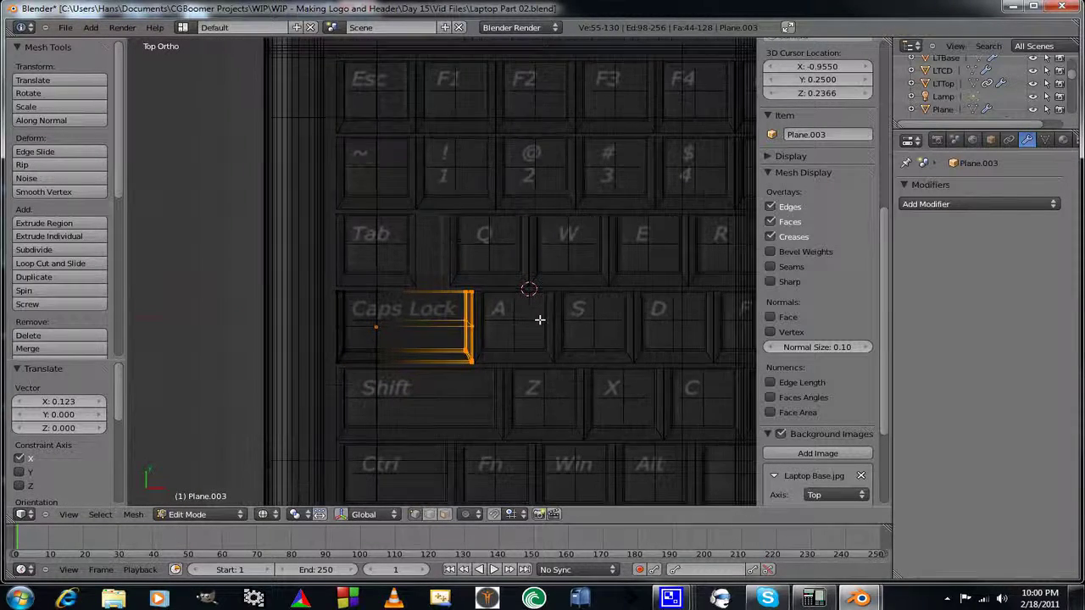
key("Tab")
right_click(411, 269)
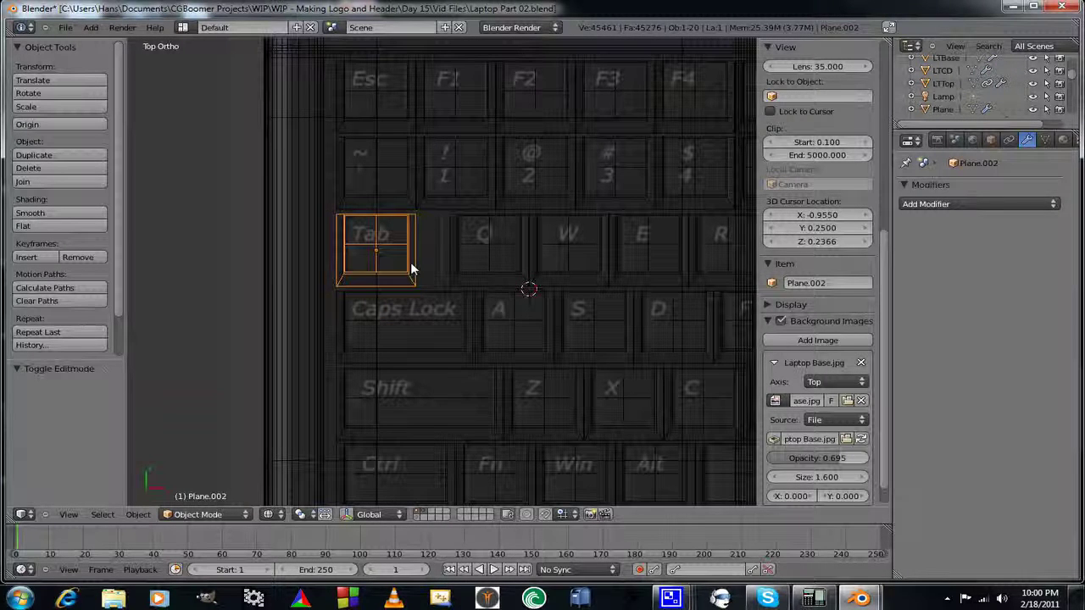
key("Tab")
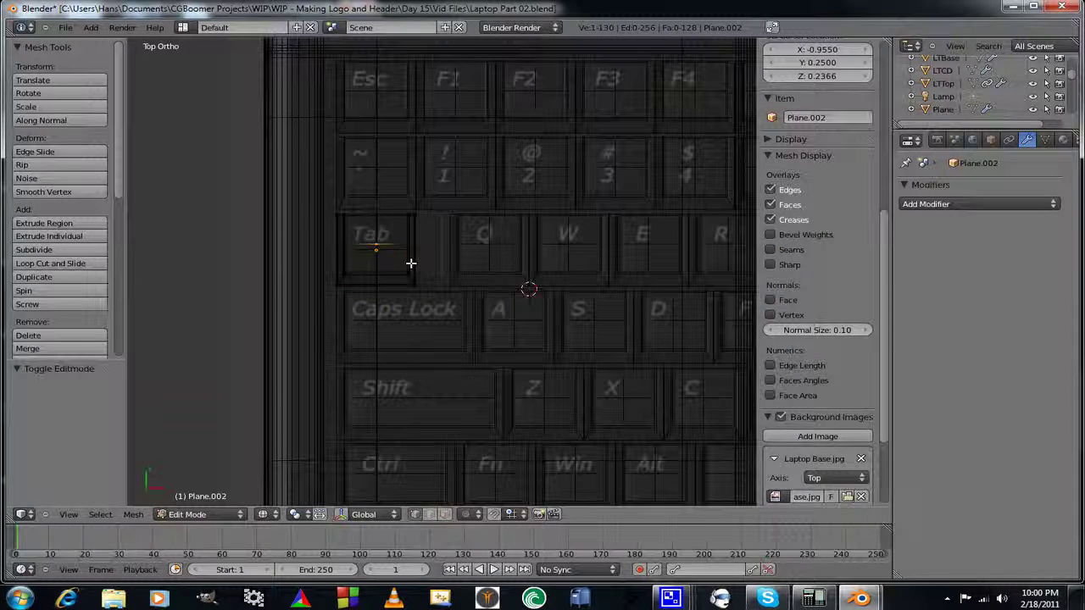
key("a")
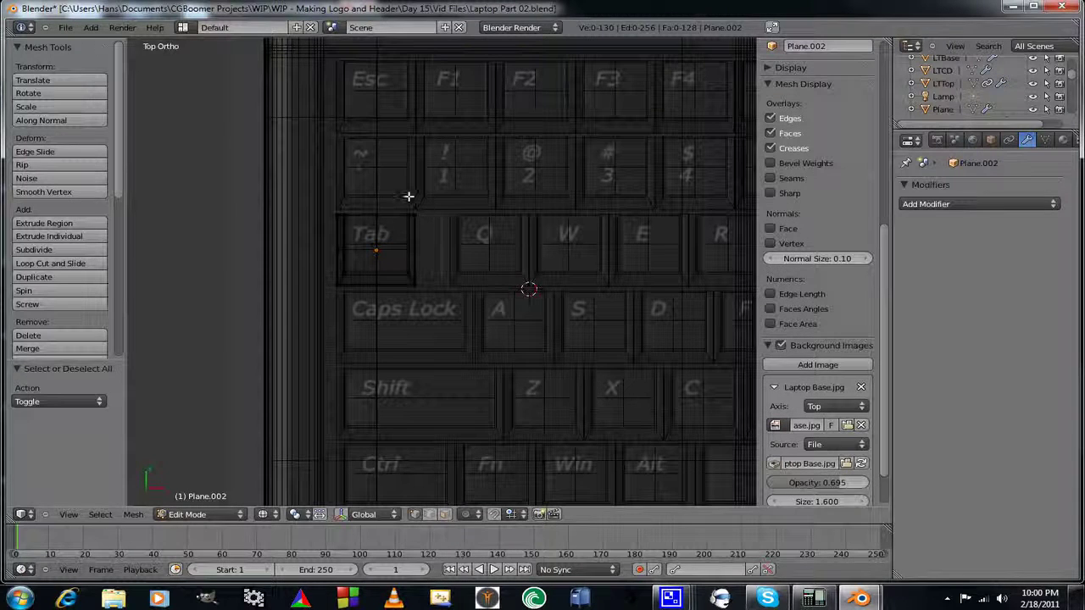
Select the right-side vertices of the Tab key and move them about 0.067 along X toward the Q key.
key("b")
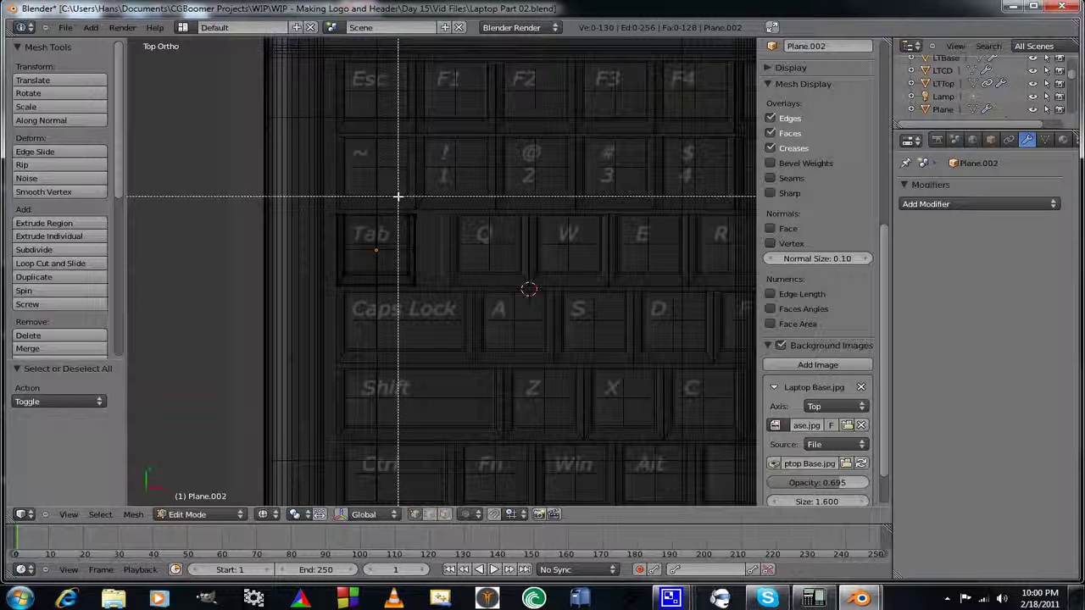
left_click_drag(398, 197, 438, 303)
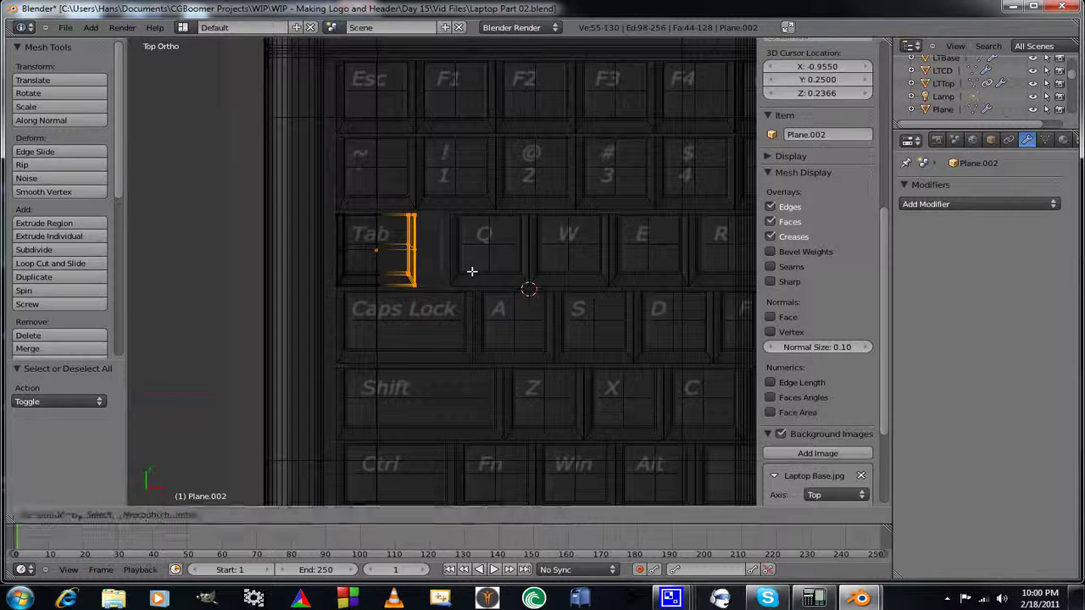
key("g")
key("x")
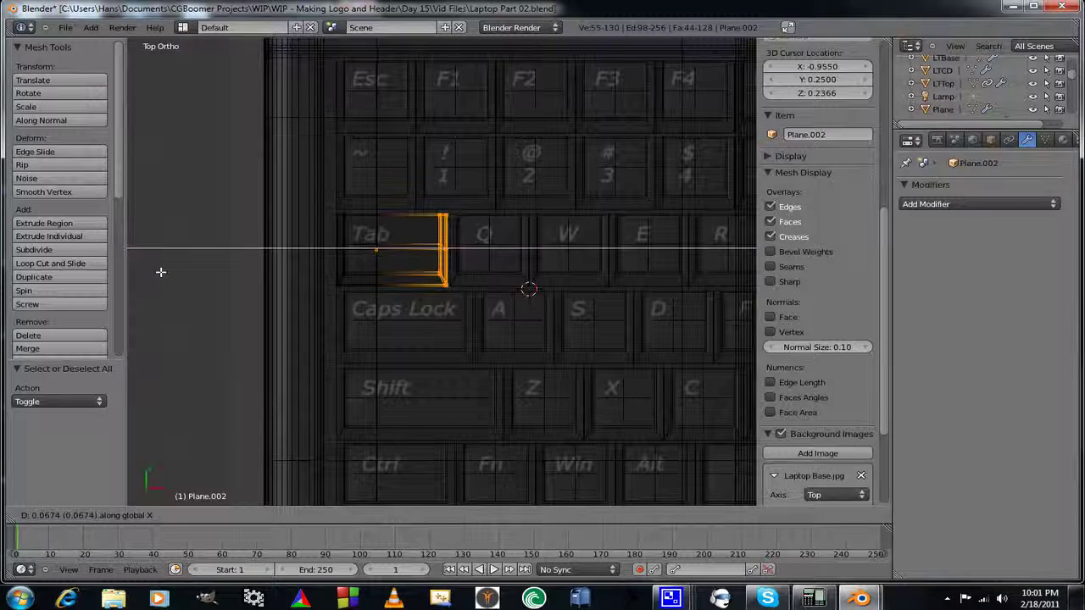
left_click(160, 272)
scroll(222, 299, "up", 6)
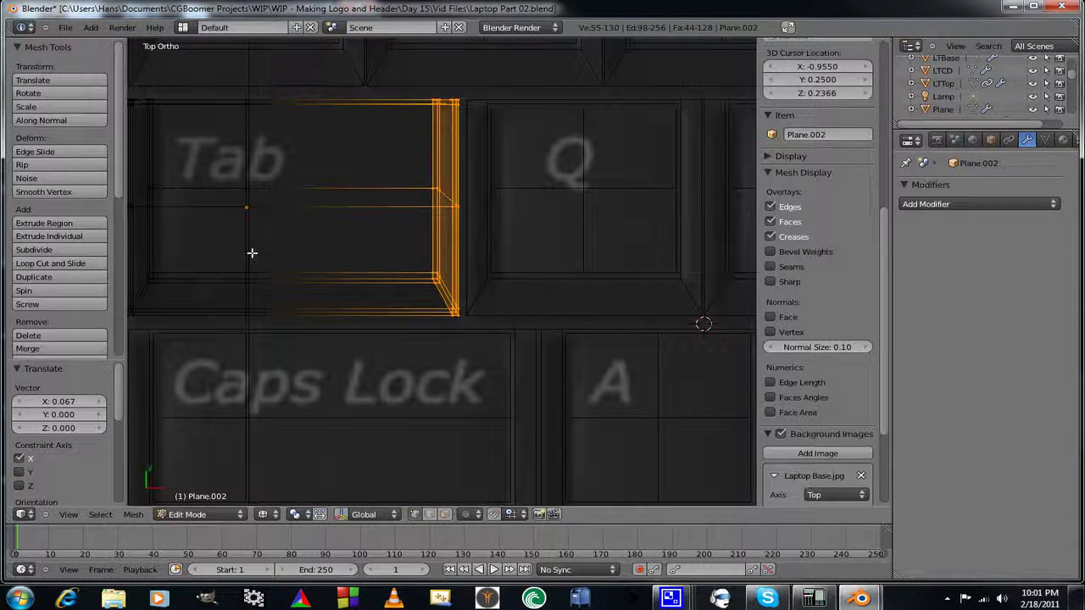
middle_click_drag(251, 252, 200, 267, "shift")
scroll(201, 268, "down", 6)
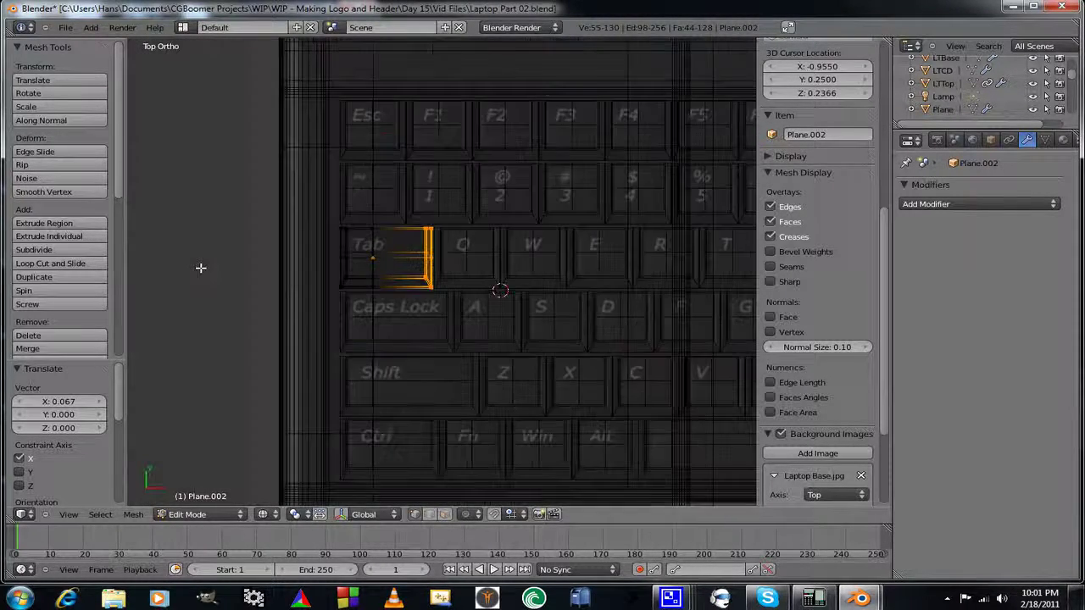
Finish editing the Tab key and apply the Array modifier on the key row that runs from A to Enter.
middle_click_drag(375, 303, 331, 320, "shift")
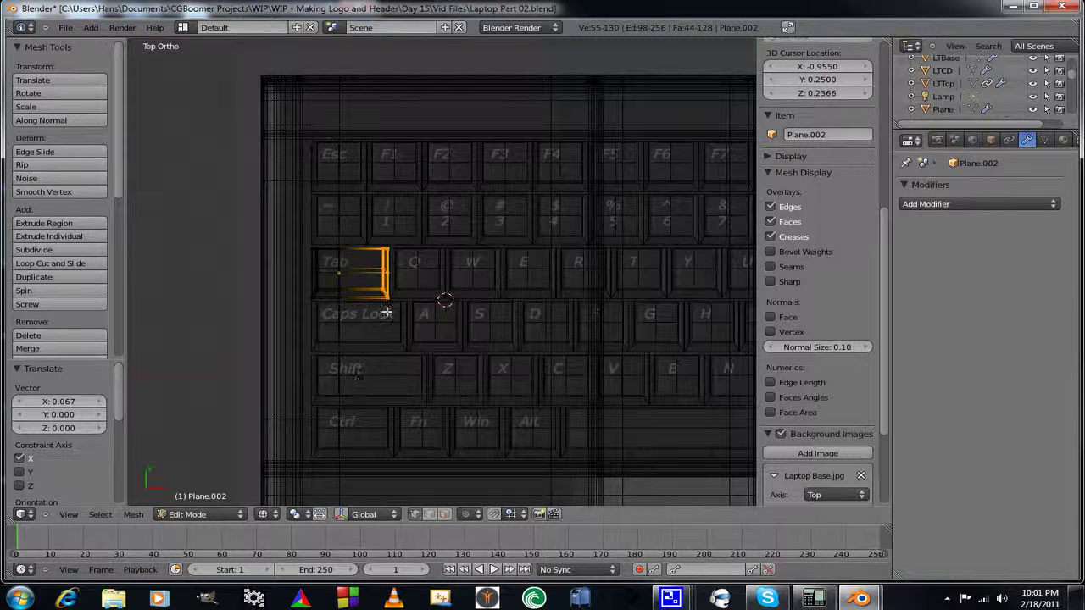
middle_click_drag(439, 289, 152, 278, "shift")
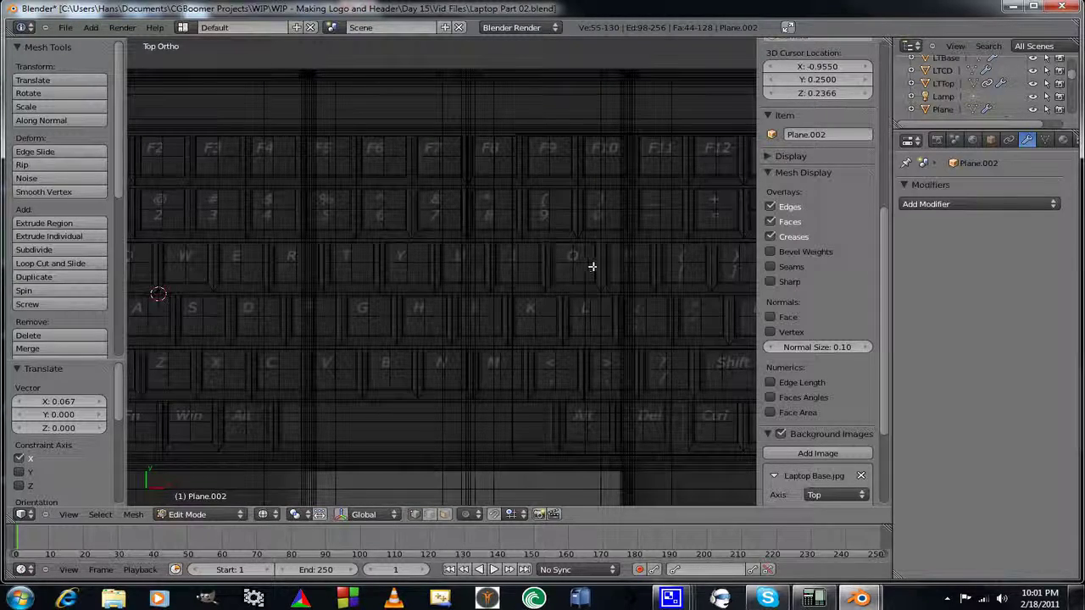
middle_click_drag(591, 267, 368, 245, "shift")
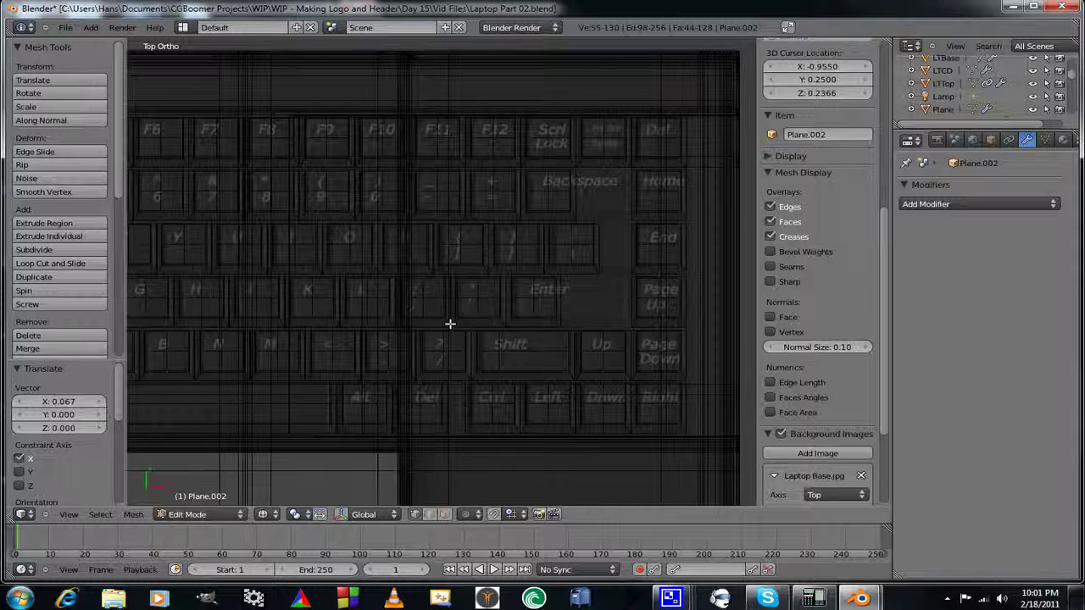
key("Tab")
right_click(446, 310)
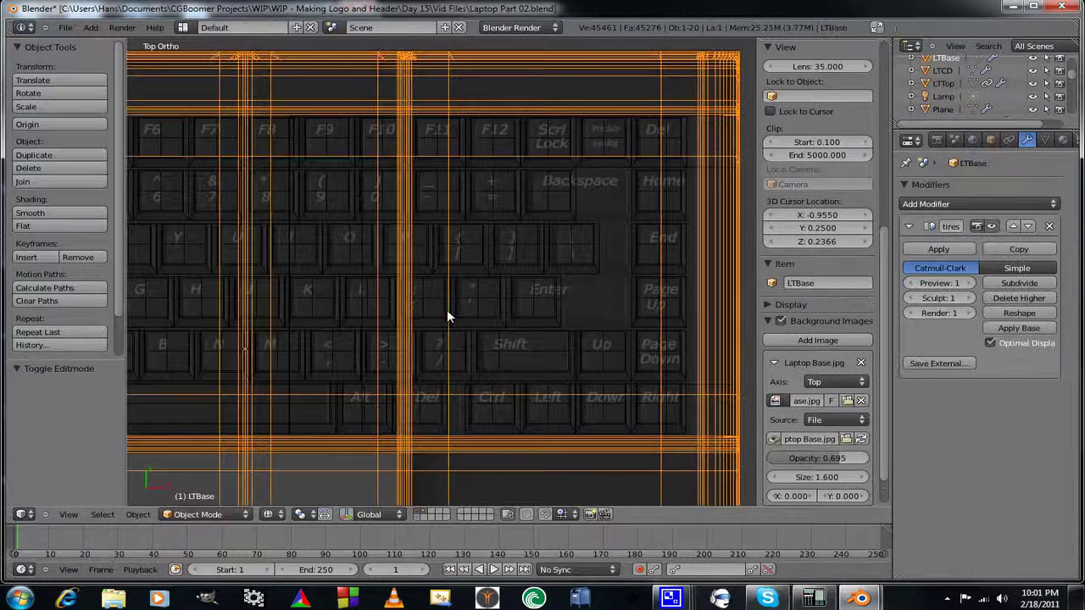
right_click(500, 309)
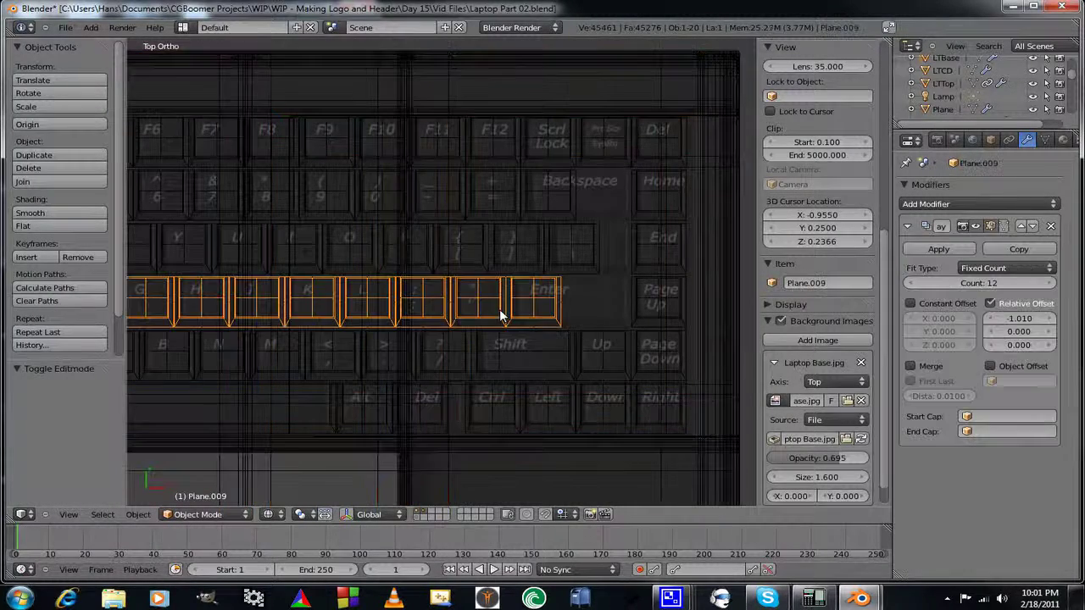
left_click(941, 248)
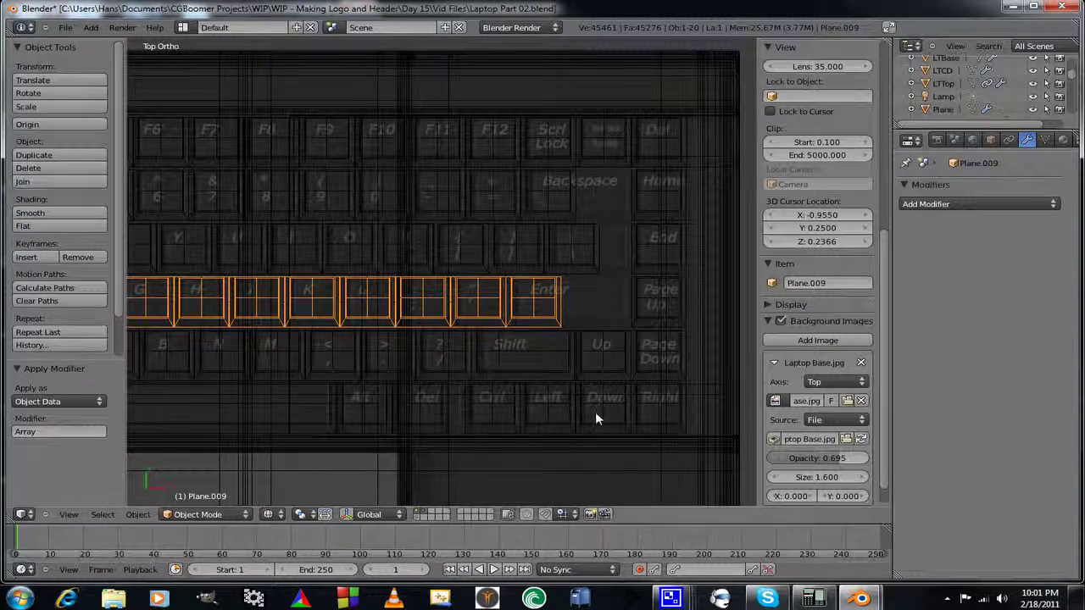
Open the A-to-Enter key row's mesh for editing with nothing selected.
middle_click_drag(573, 388, 603, 363, "shift")
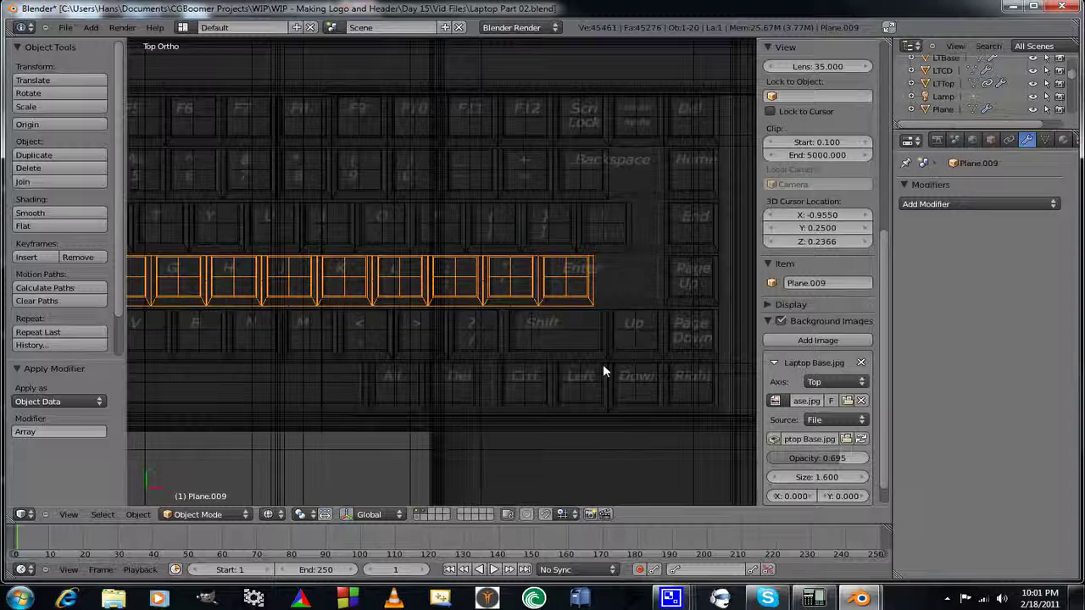
key("Tab")
key("Tab")
key("Tab")
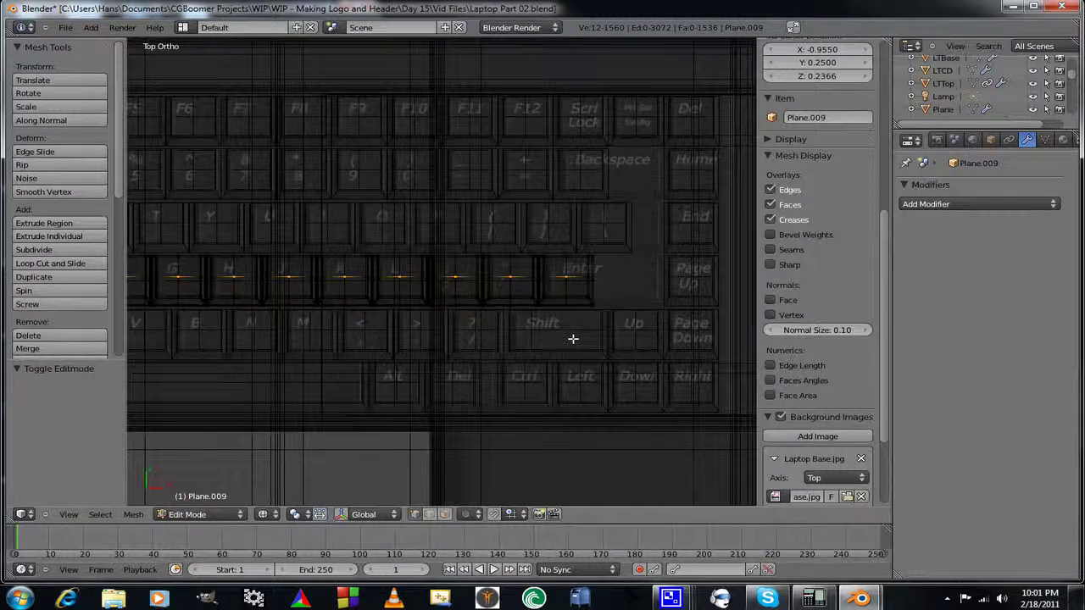
key("a")
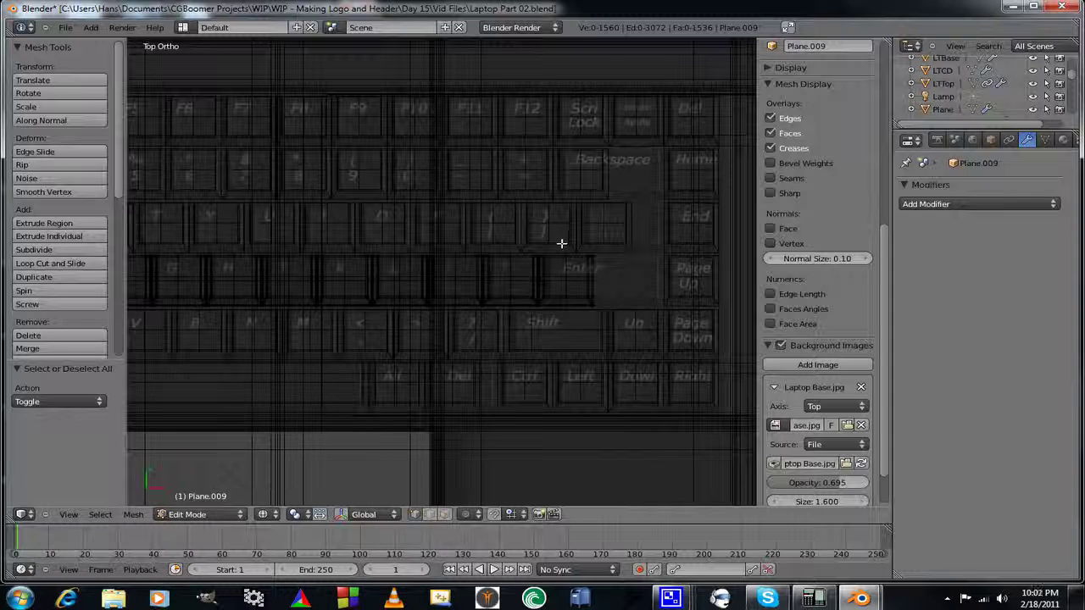
Select the right-side vertices of the Enter key and move them about 0.204 along X toward the Page Up key.
key("b")
key("Escape")
key("b")
left_click_drag(557, 246, 565, 272)
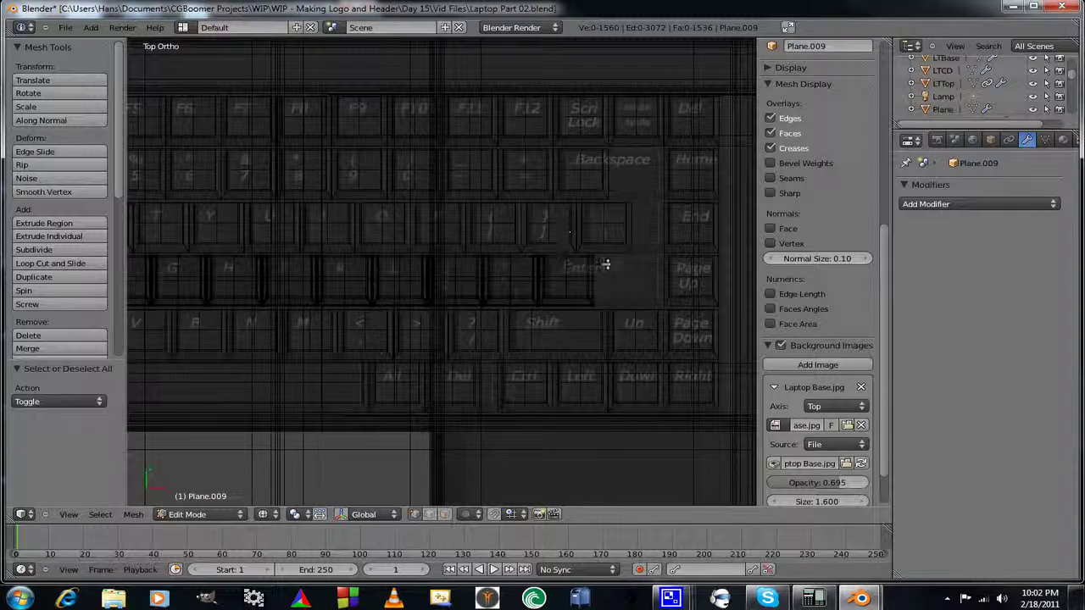
key("b")
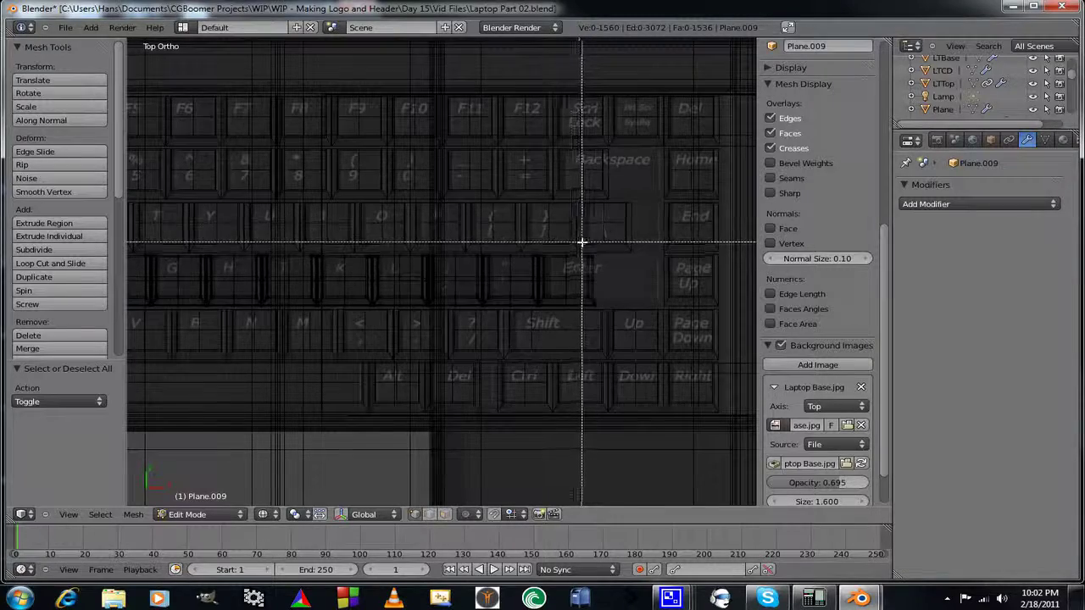
left_click_drag(578, 246, 616, 323)
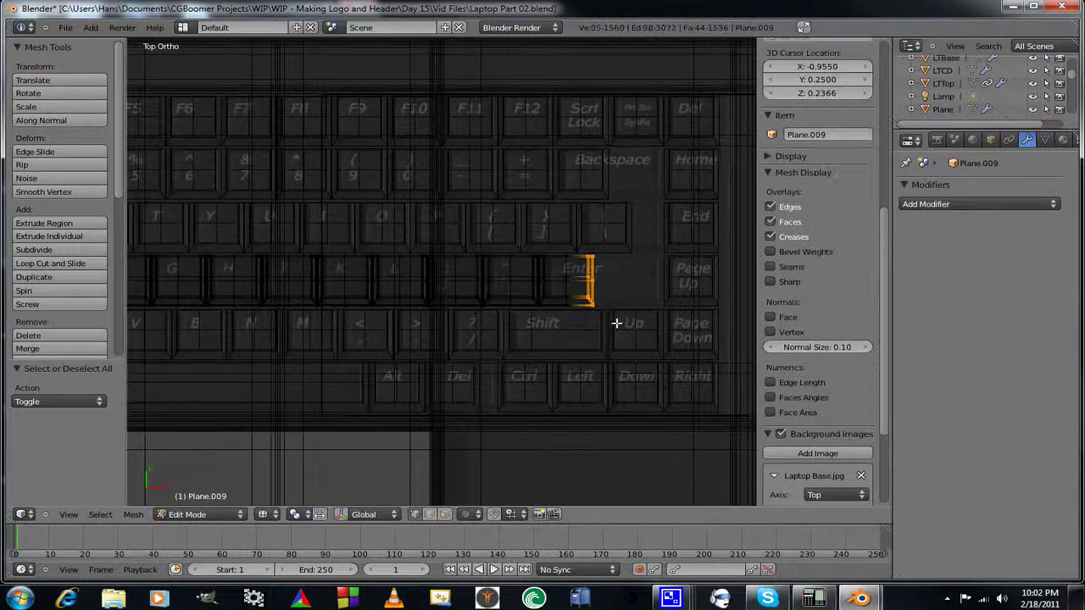
middle_click_drag(637, 300, 479, 290, "shift")
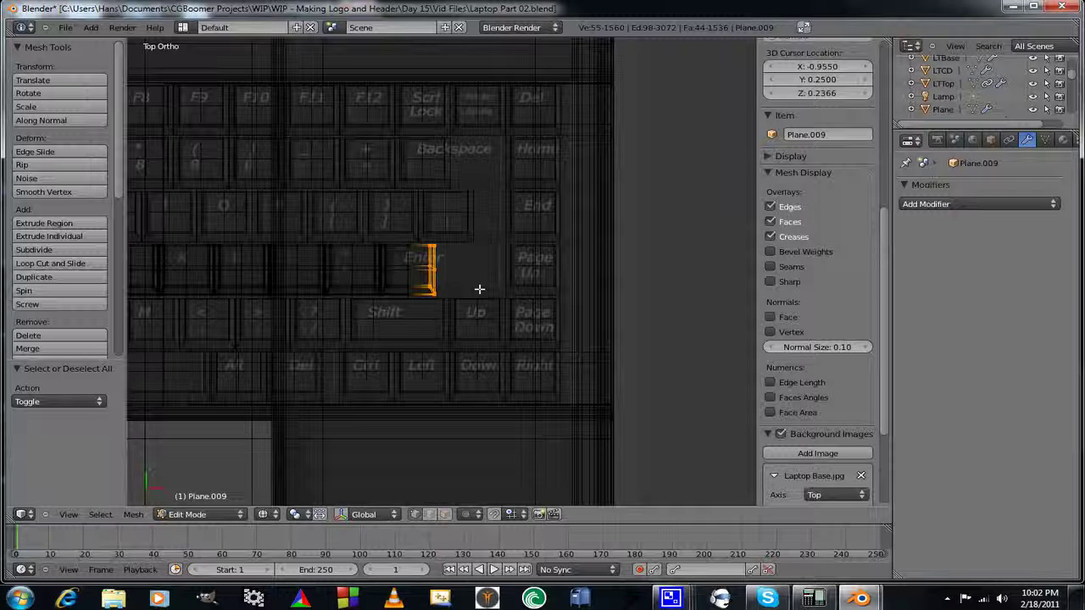
key("g")
key("x")
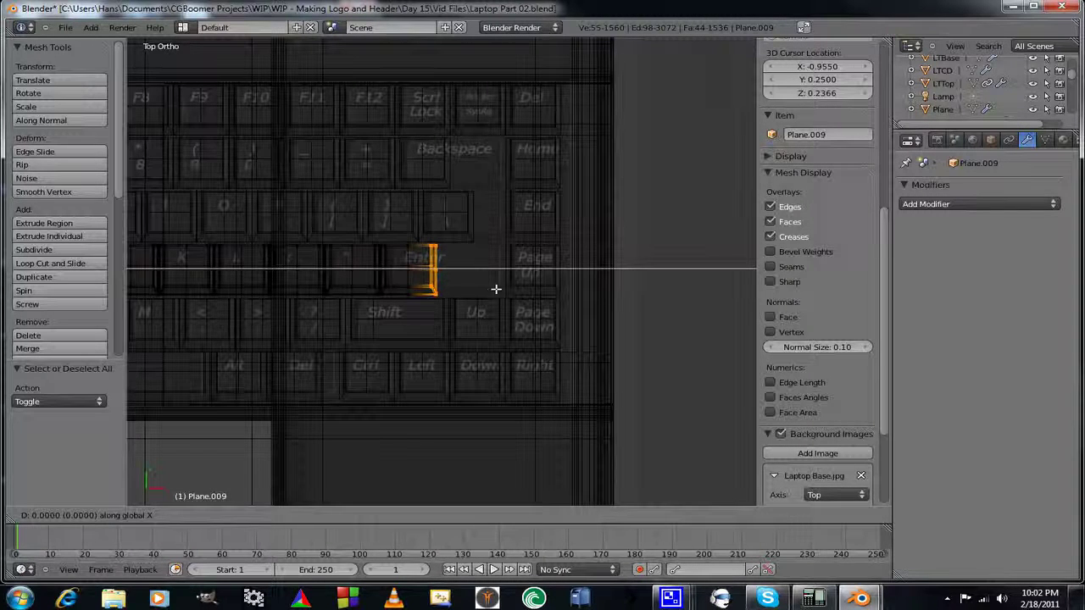
left_click(546, 284)
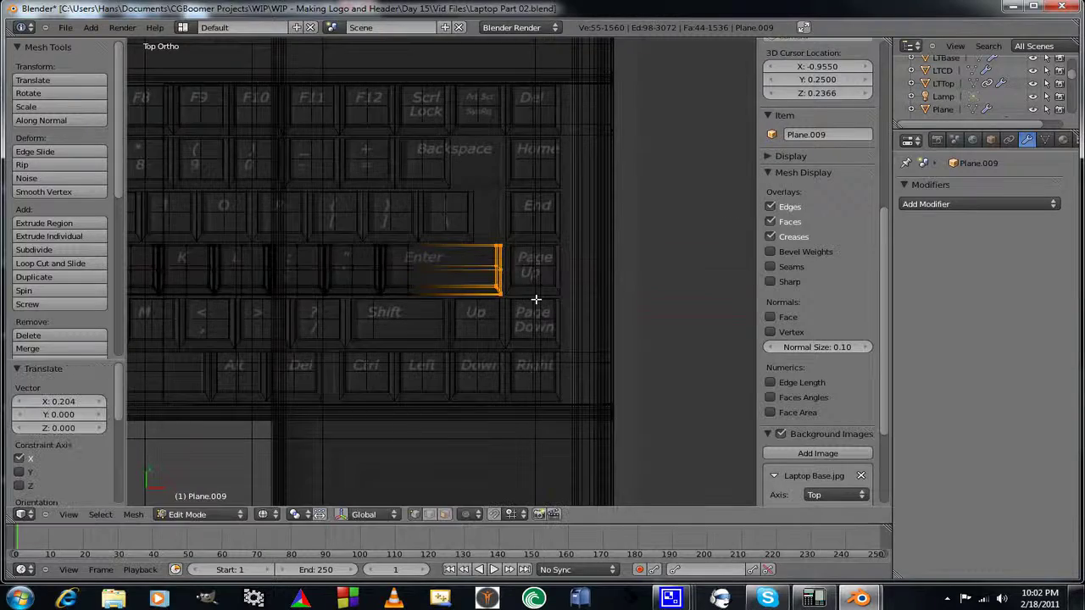
Move the Enter key's selected right-side vertices about 0.008 further along X to narrow the gap beside Page Up.
scroll(535, 299, "up", 7)
middle_click_drag(536, 299, 303, 279, "shift")
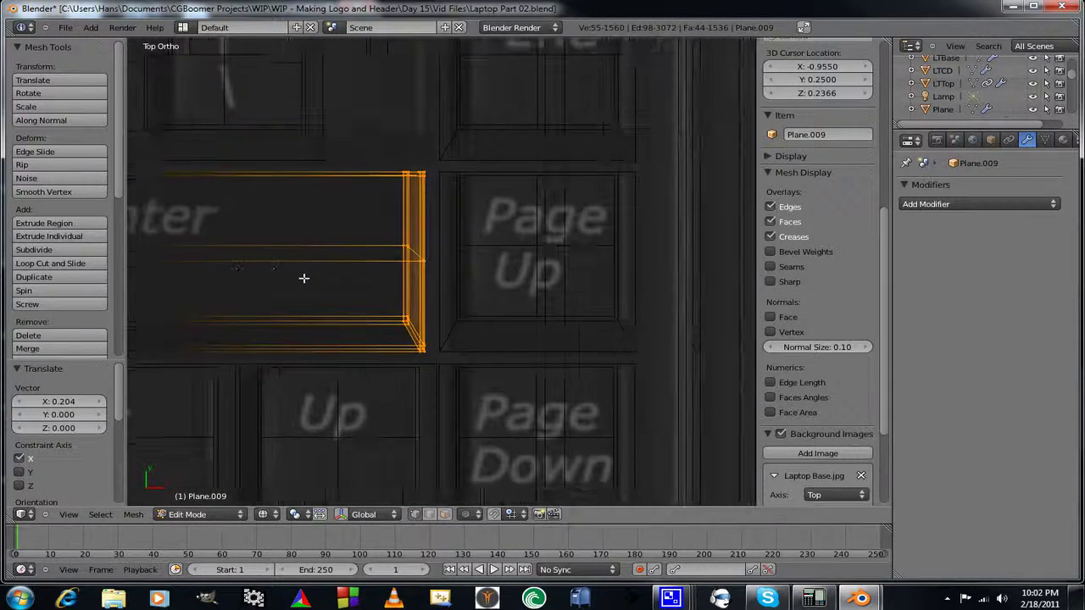
key("g")
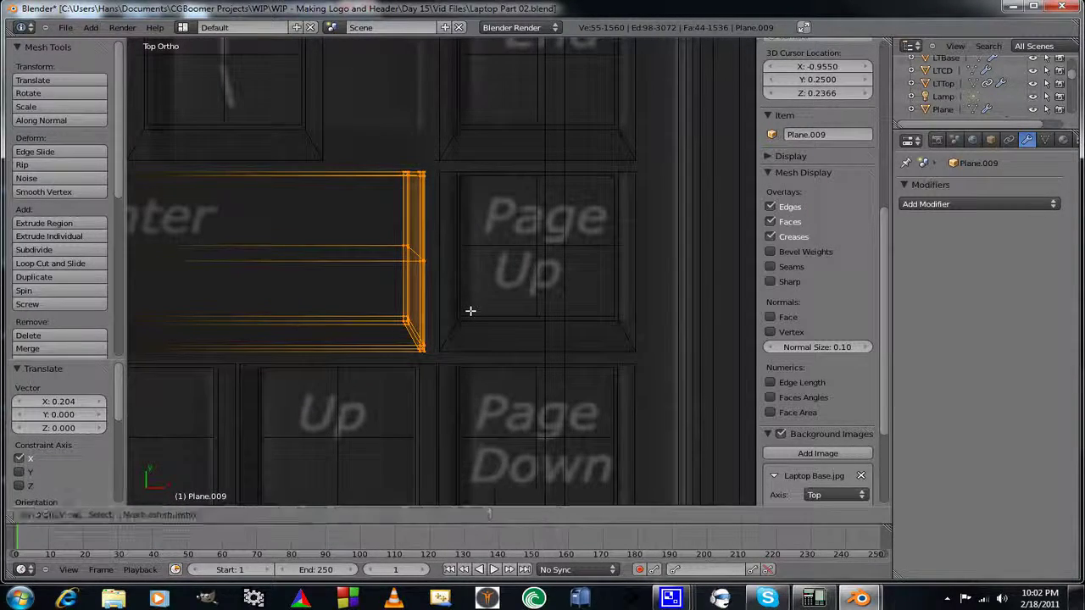
key("x")
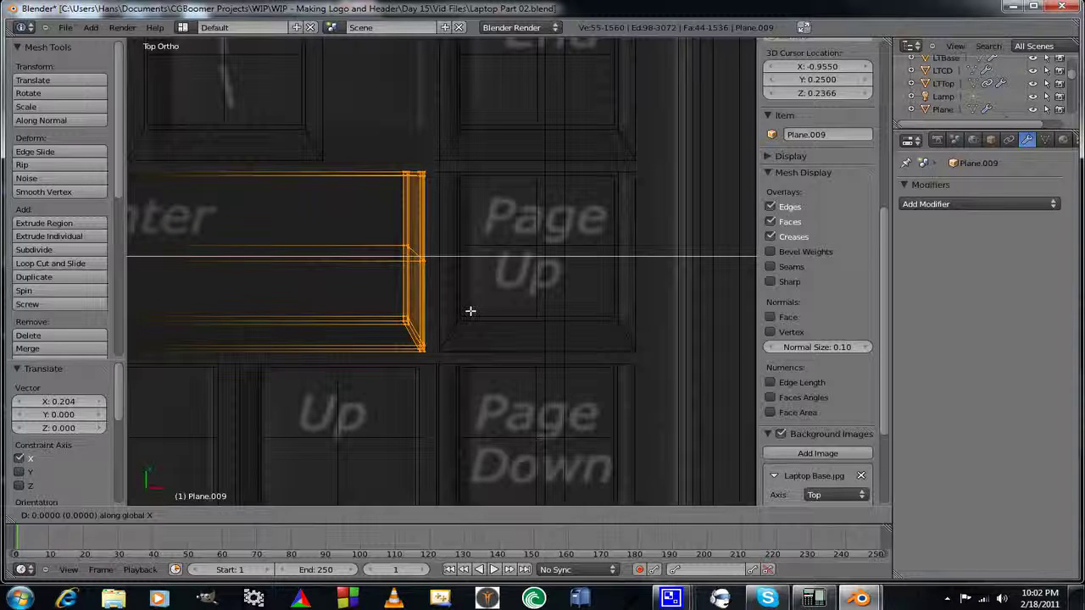
left_click(568, 315)
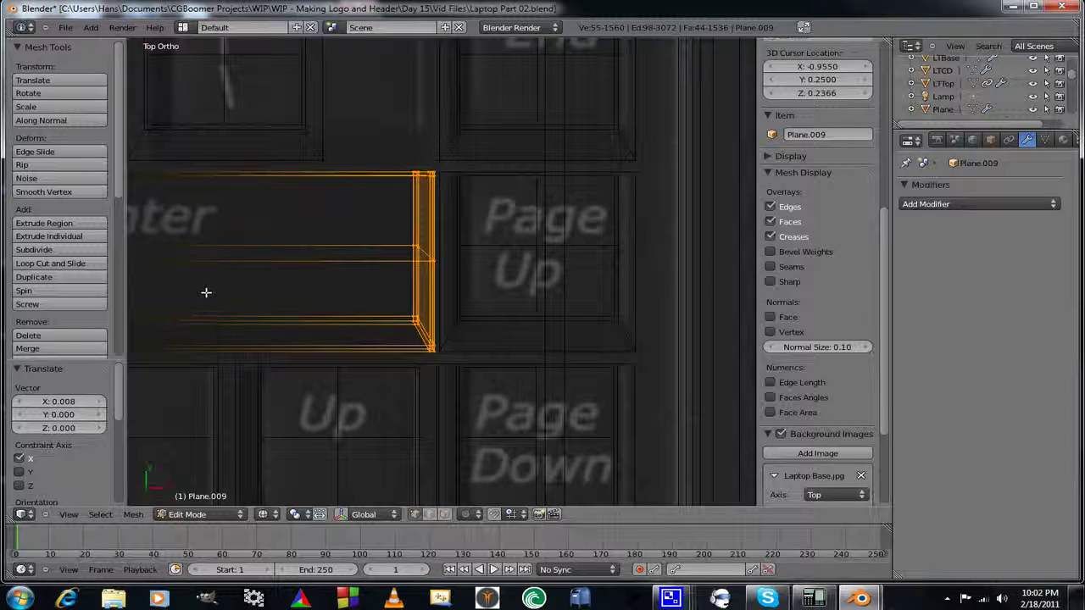
Edge-slide the Enter key's vertical middle loop toward the key's centre by a factor of about 0.429 and finish editing the row.
middle_click_drag(223, 286, 410, 249, "shift")
scroll(409, 249, "down", 2)
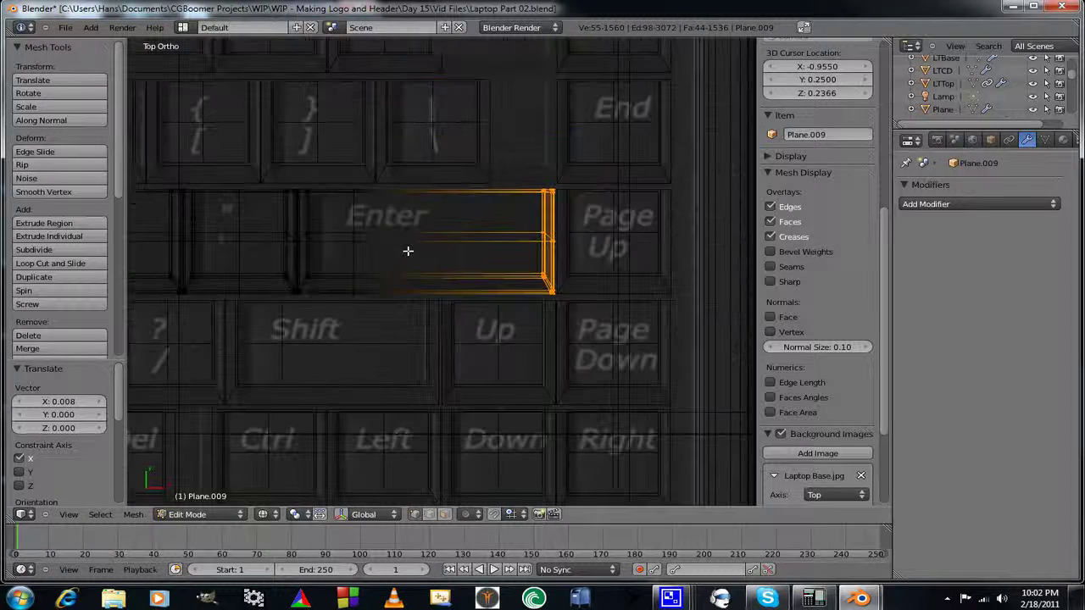
right_click(356, 260, "alt")
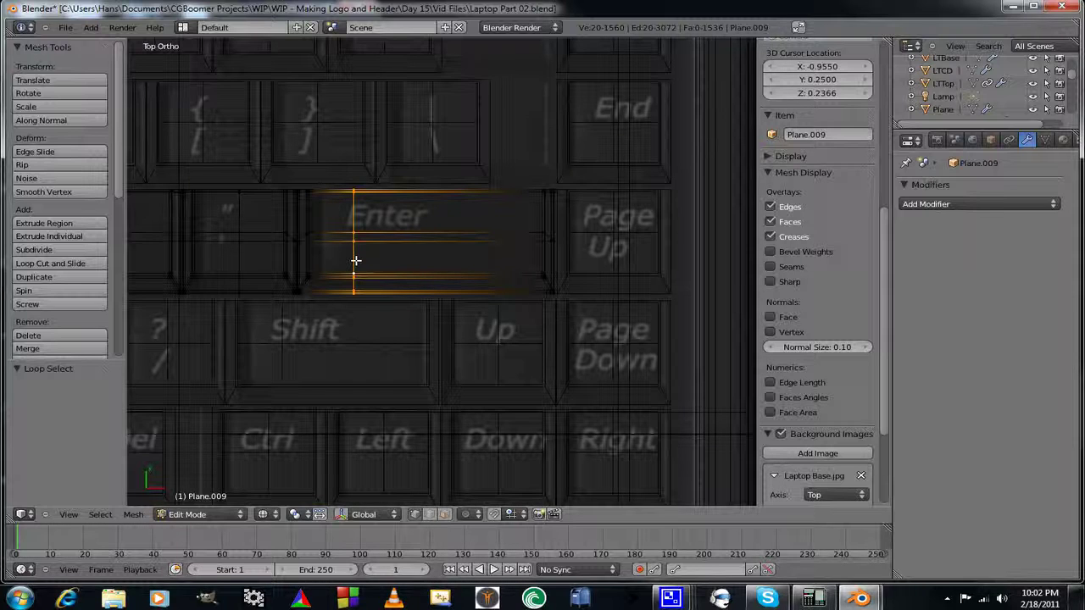
key("ctrl+e")
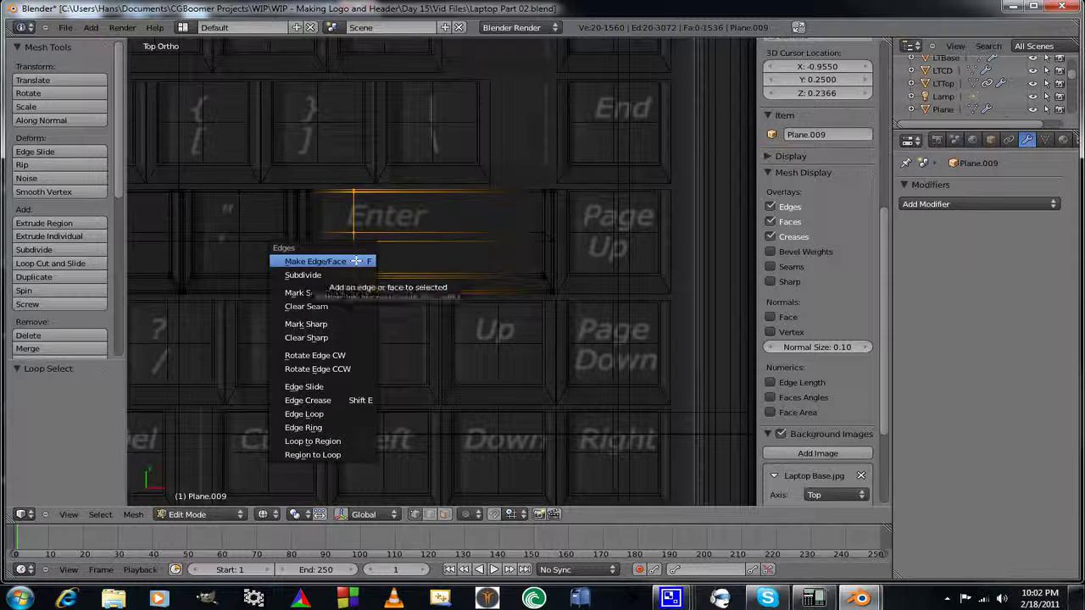
left_click(338, 387)
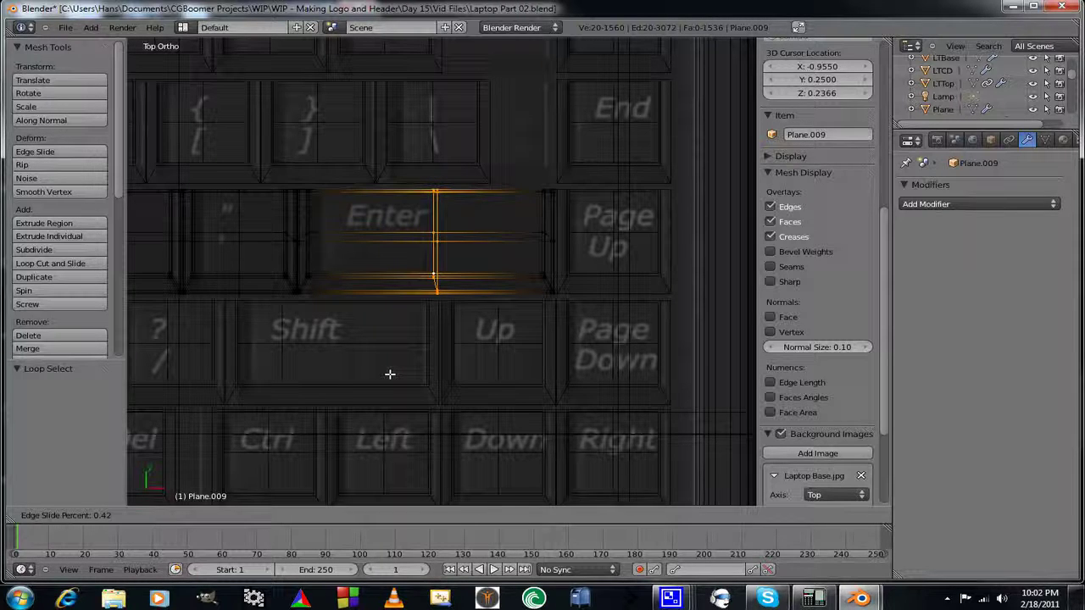
left_click(391, 374)
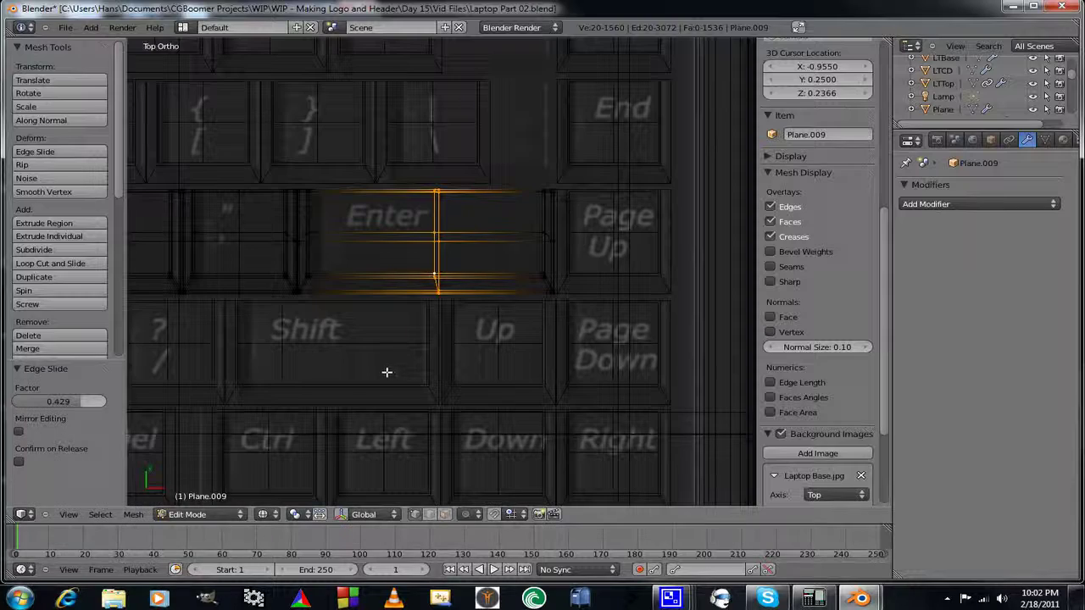
scroll(387, 372, "down", 5)
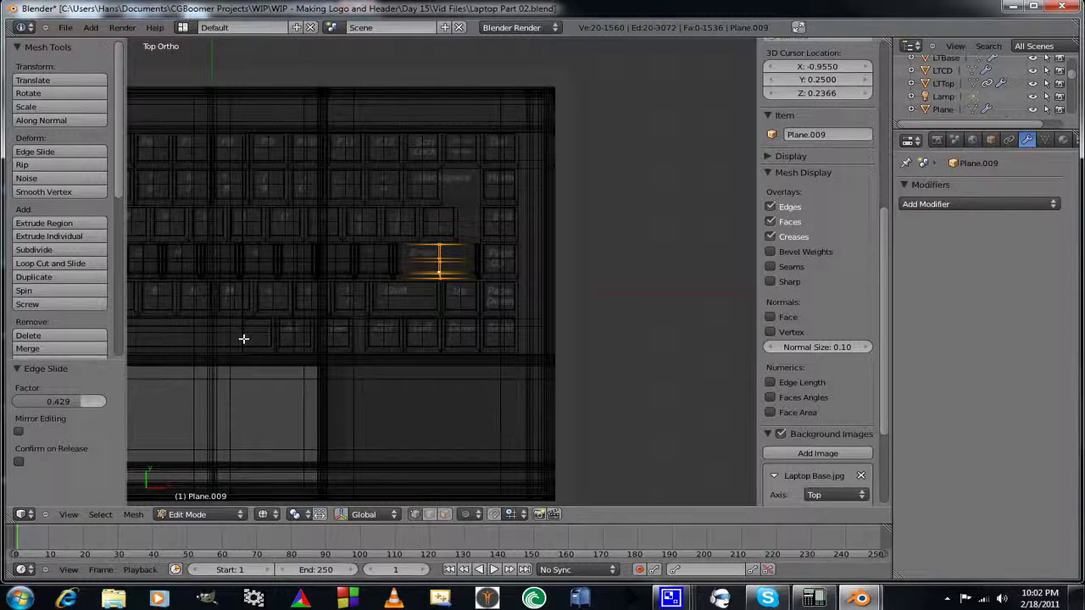
middle_click_drag(243, 339, 460, 346, "shift")
scroll(435, 363, "down", 2)
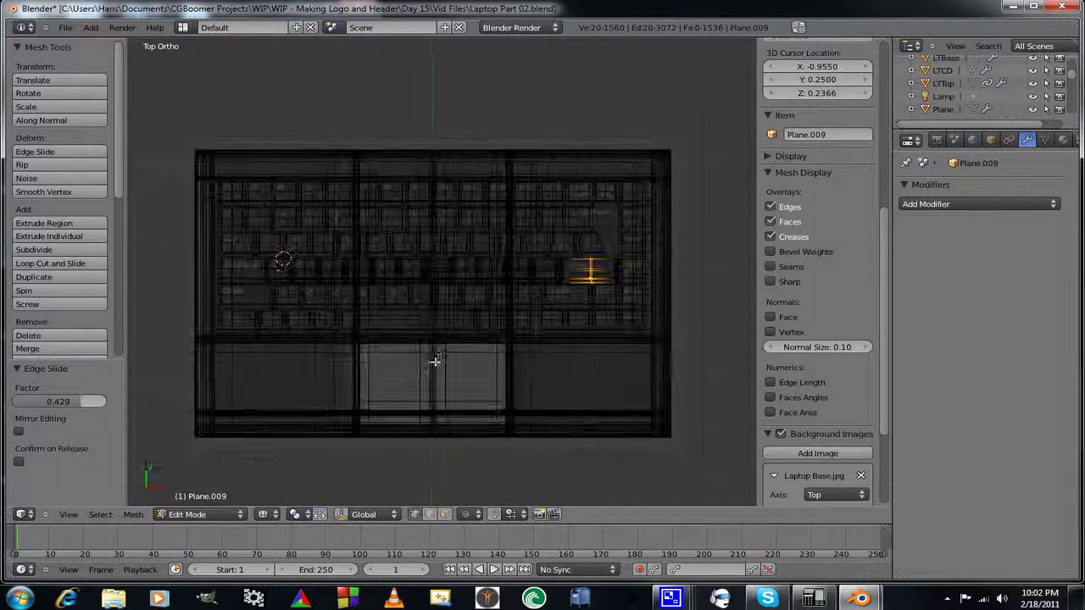
scroll(435, 362, "up", 4)
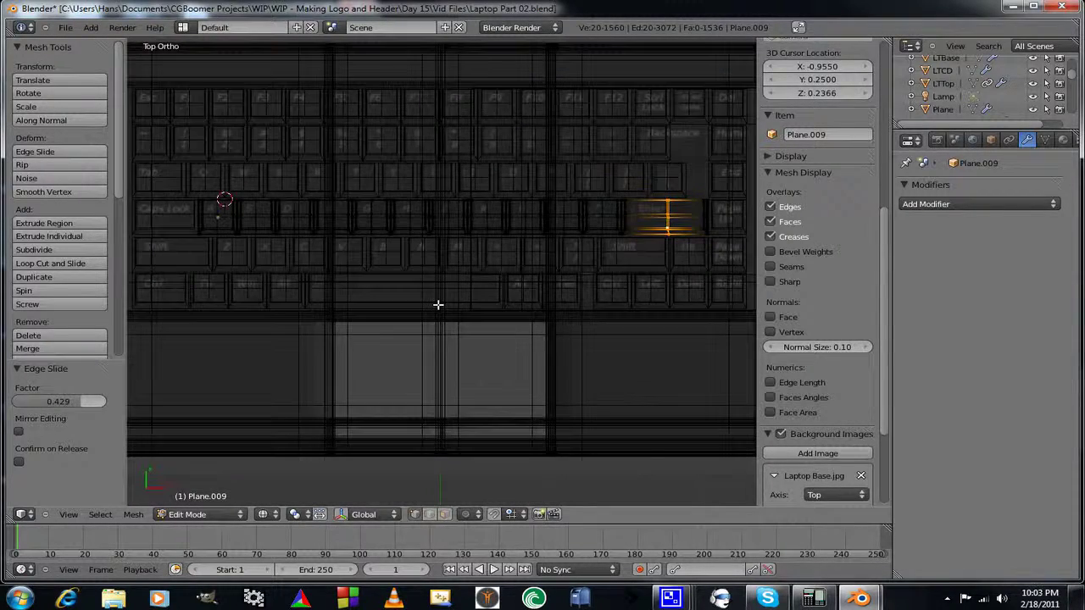
key("Tab")
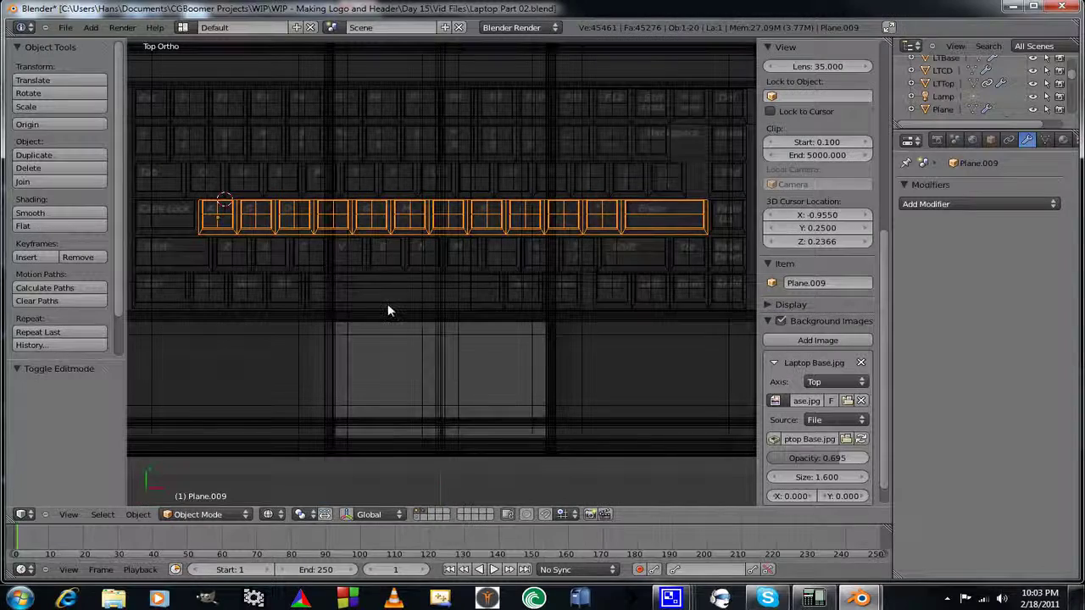
right_click(298, 300)
key("Tab")
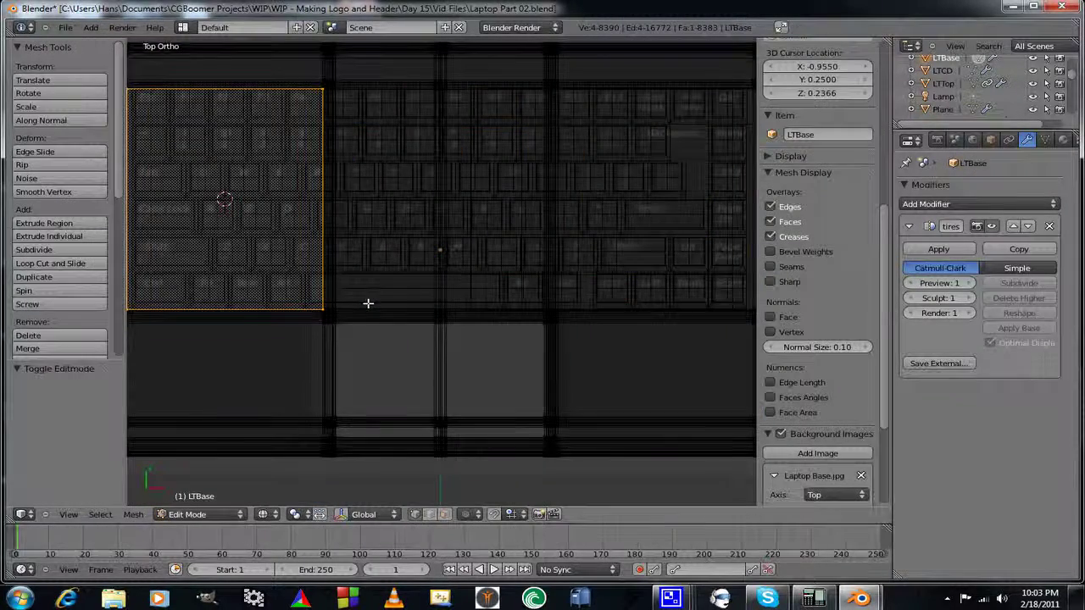
key("Tab")
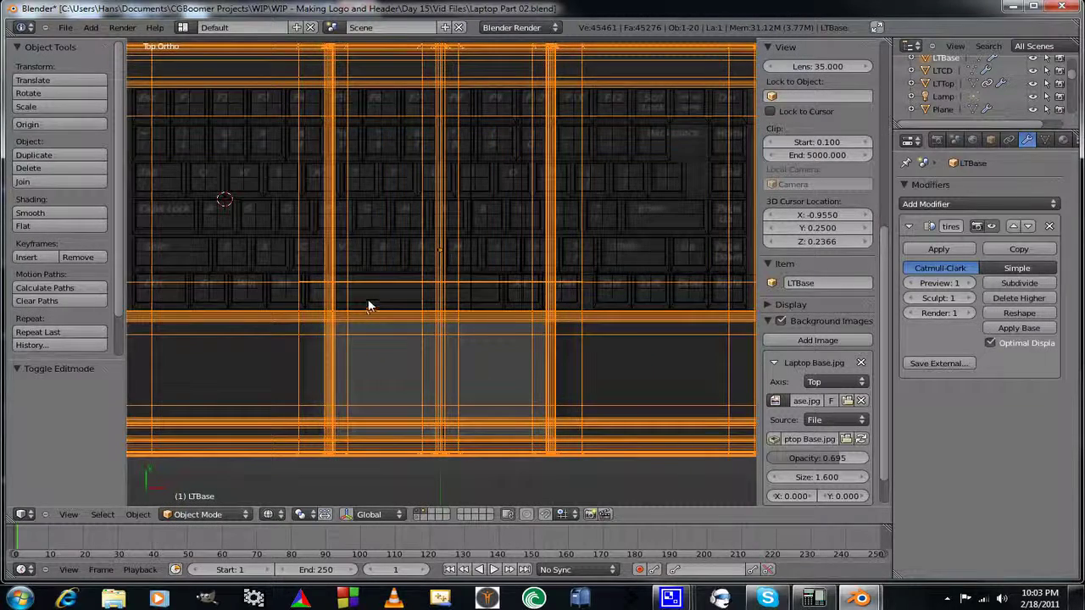
In the Fn-to-spacebar row, edge-slide the spacebar's vertical middle loop toward its centre by a factor of about 0.464 and finish editing.
right_click(368, 305)
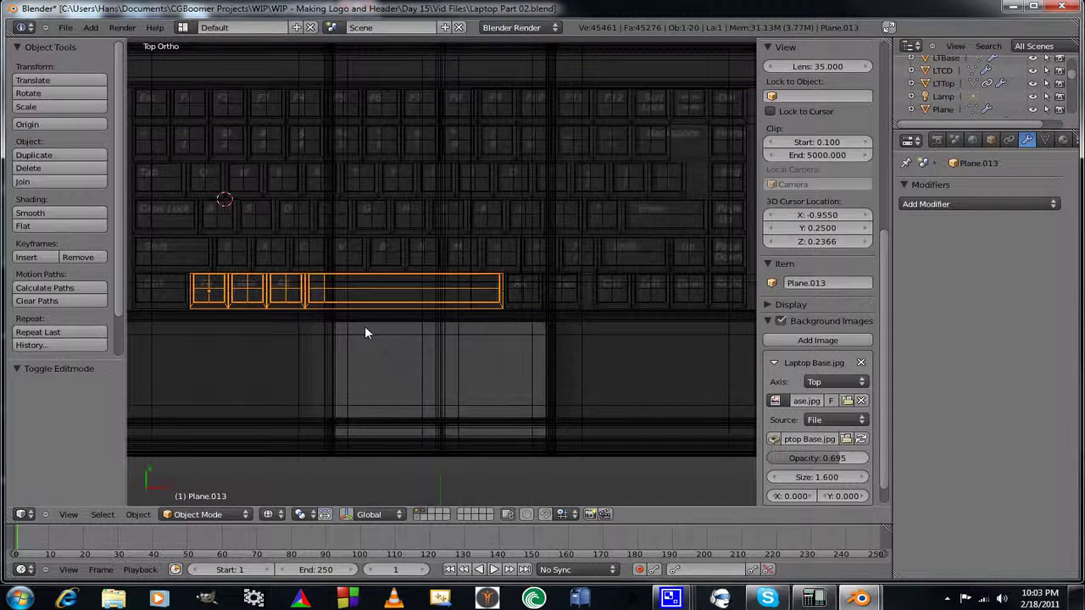
middle_click_drag(364, 325, 384, 321, "shift")
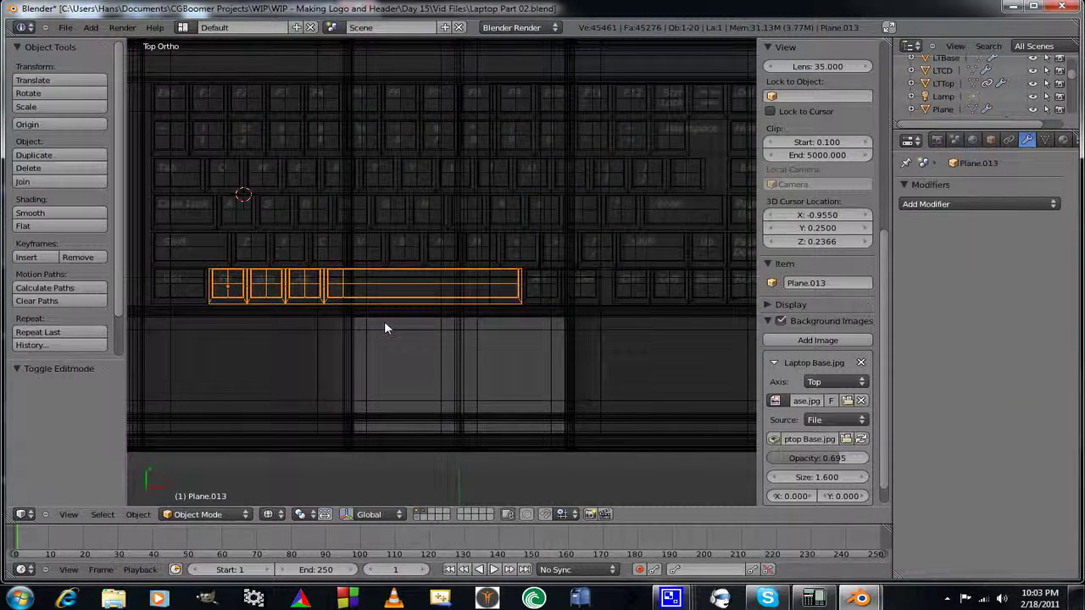
key("Tab")
scroll(383, 322, "up", 4)
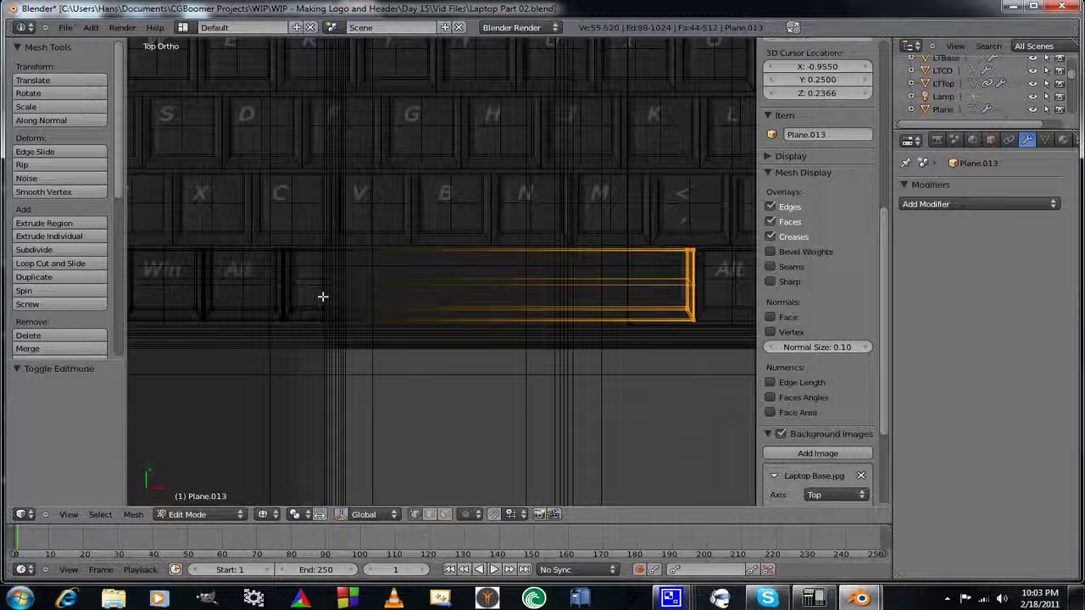
right_click(322, 297, "alt")
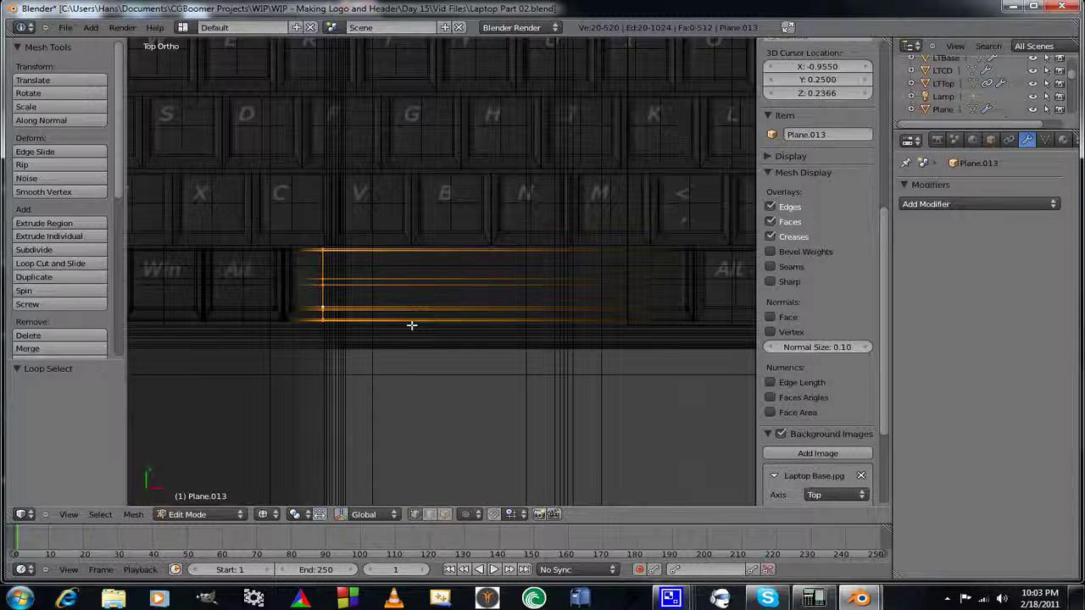
key("ctrl+e")
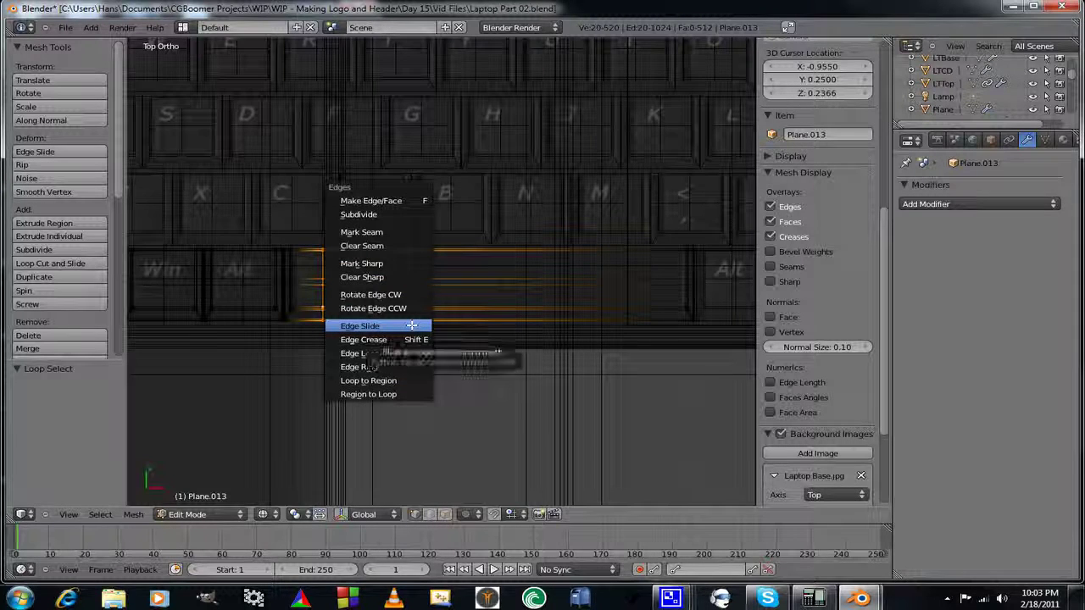
left_click(411, 325)
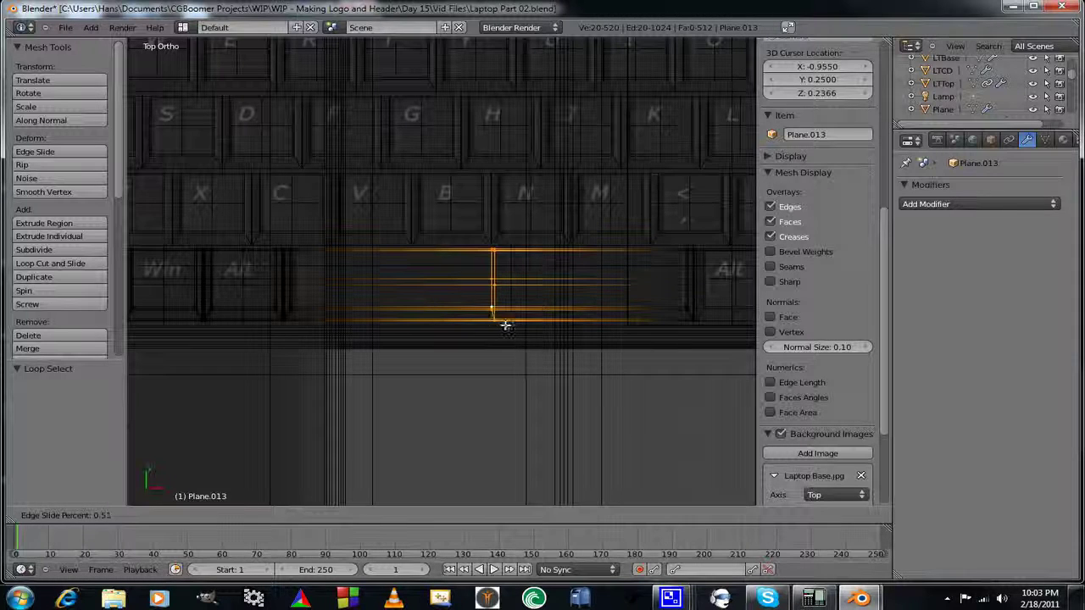
left_click(504, 324)
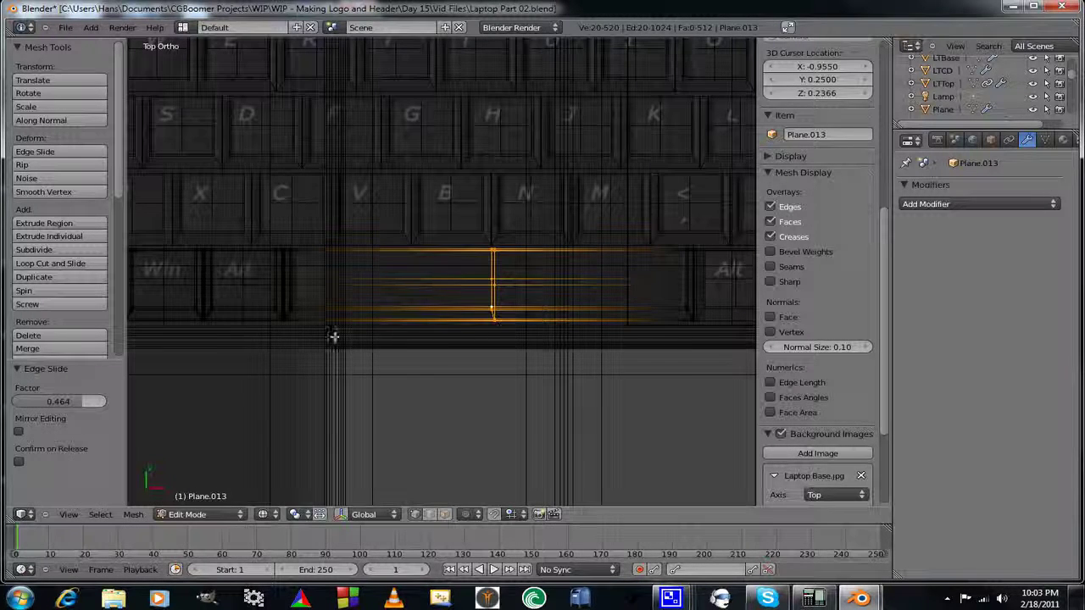
middle_click_drag(249, 334, 521, 332, "shift")
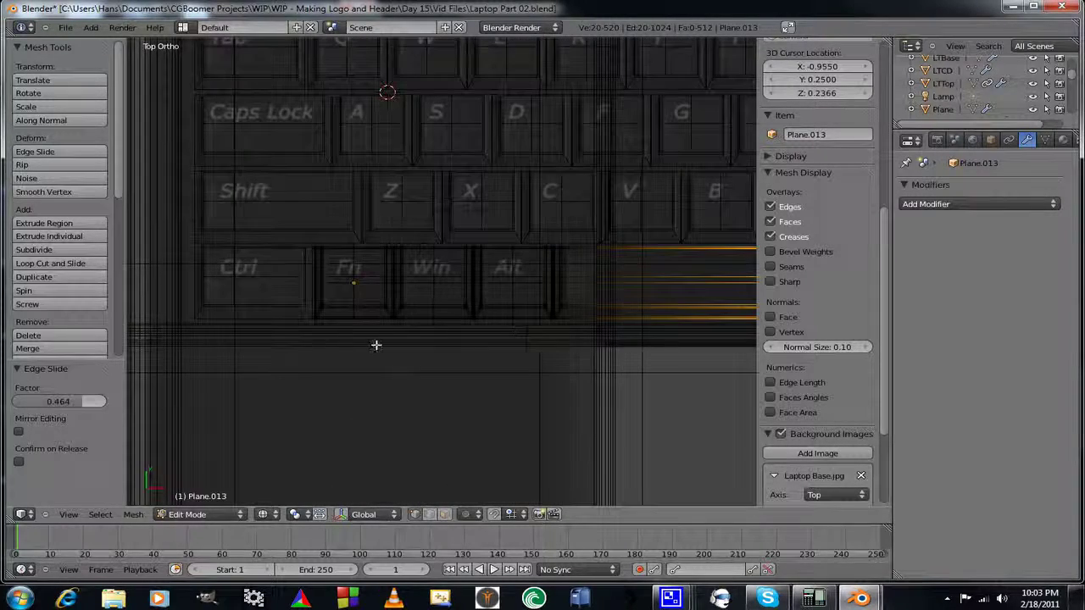
middle_click_drag(376, 345, 416, 356, "shift")
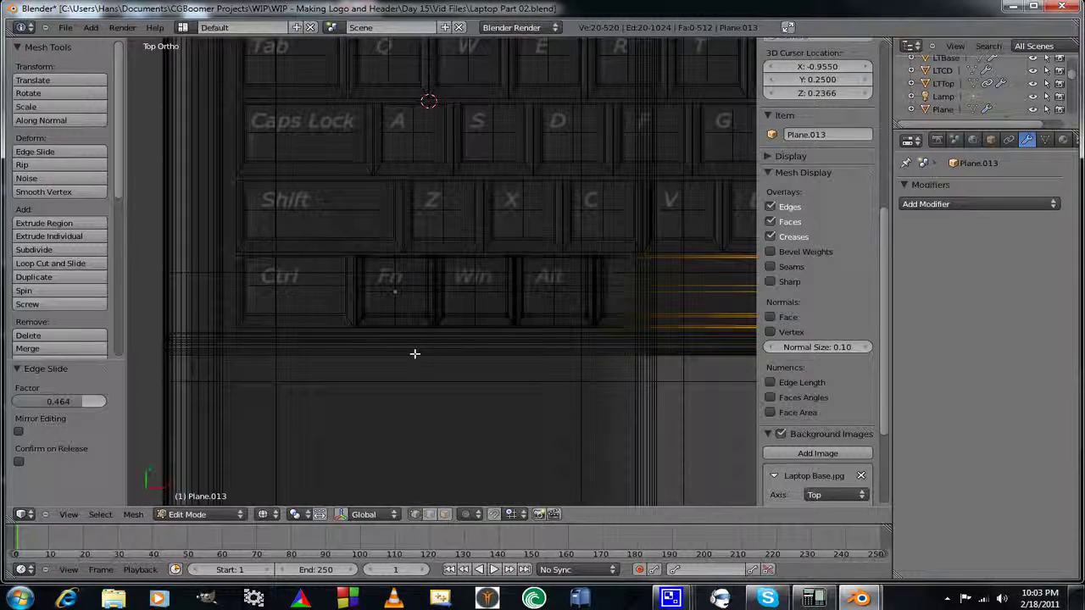
key("Tab")
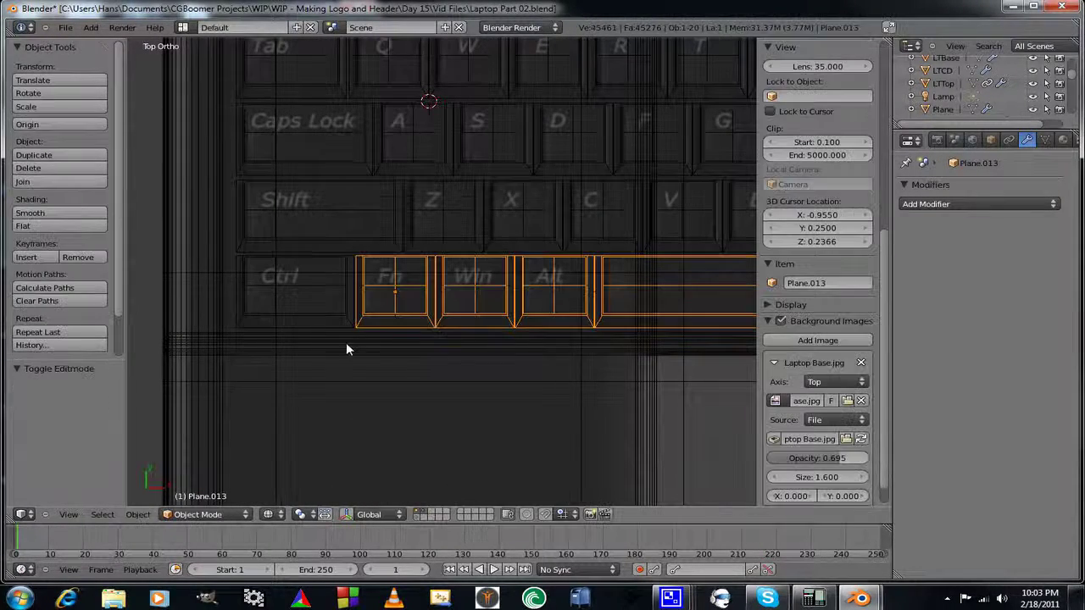
Edge-slide the left Ctrl key's vertical middle loop toward the key's centre by a factor of about 0.274 and finish editing.
right_click(299, 318)
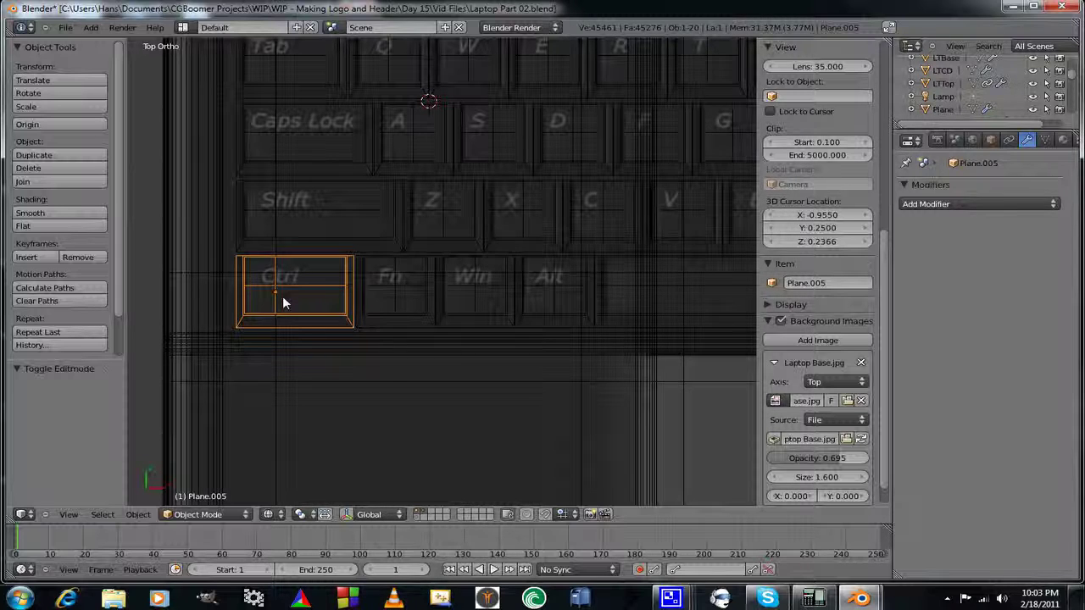
key("Tab")
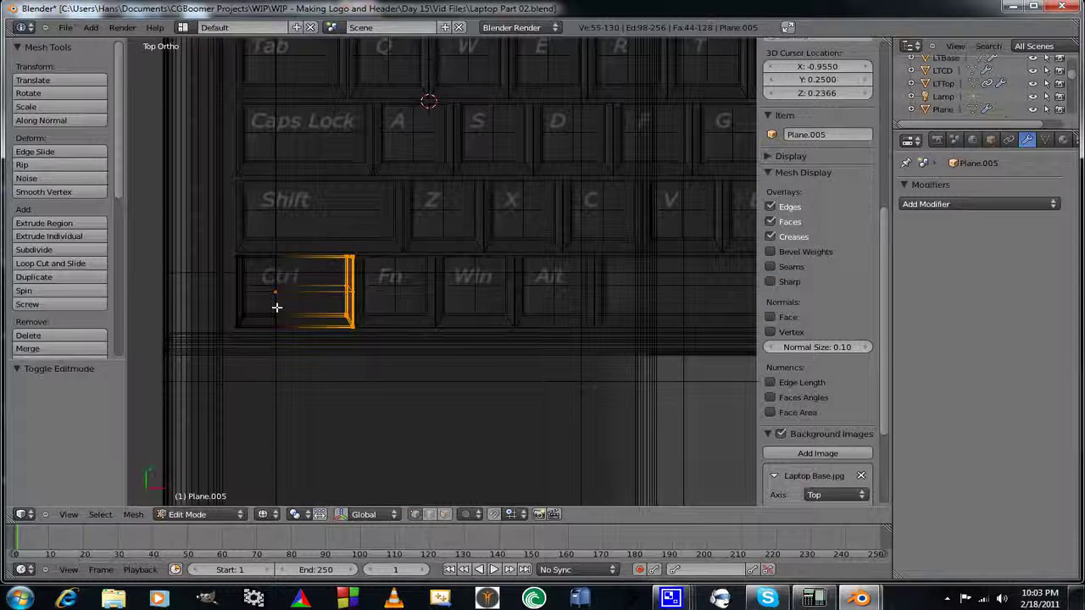
right_click(276, 308, "alt")
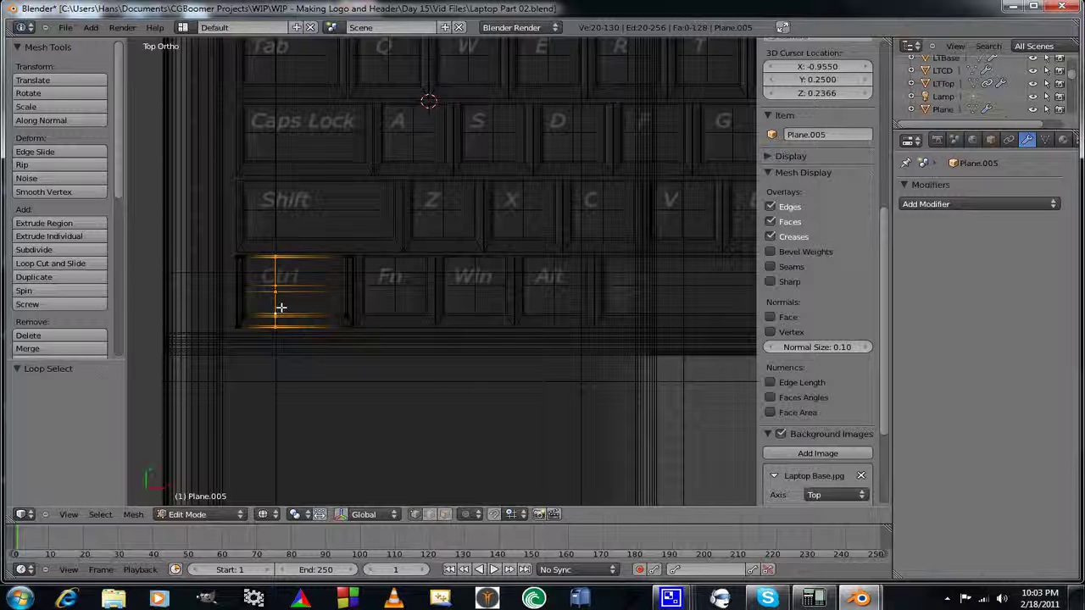
key("ctrl+e")
left_click(281, 308)
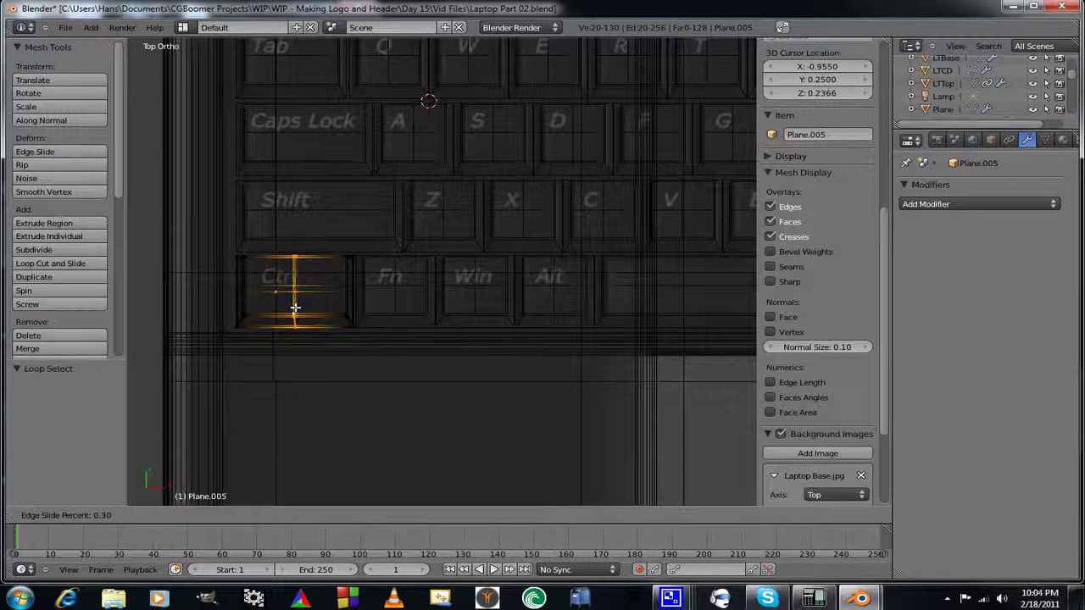
left_click(295, 307)
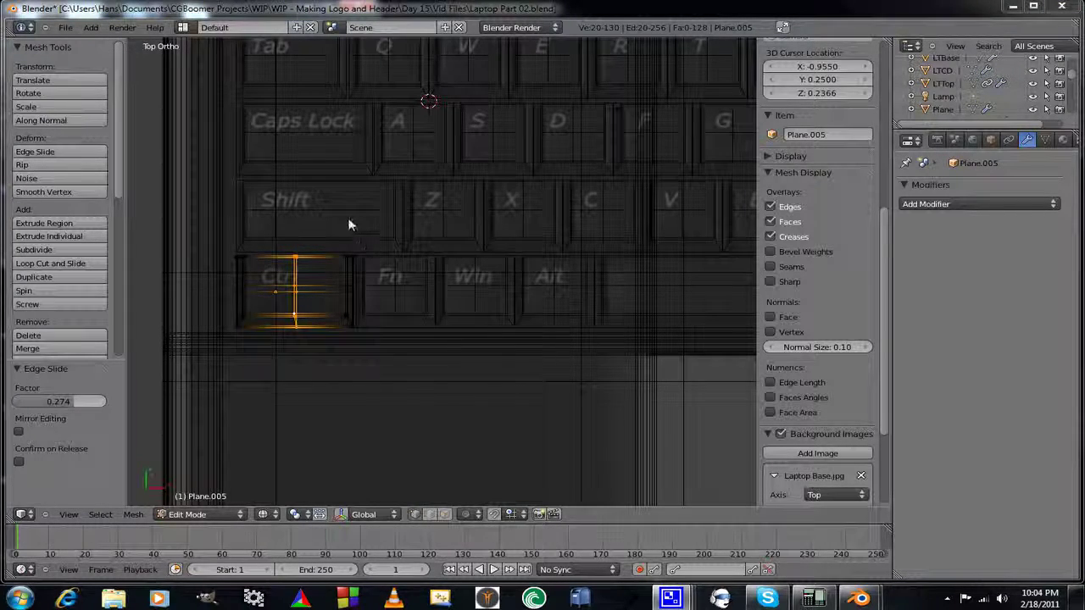
mouse_move(334, 195)
middle_mouse_down()
mouse_move(346, 211)
mouse_move(334, 204)
middle_mouse_up()
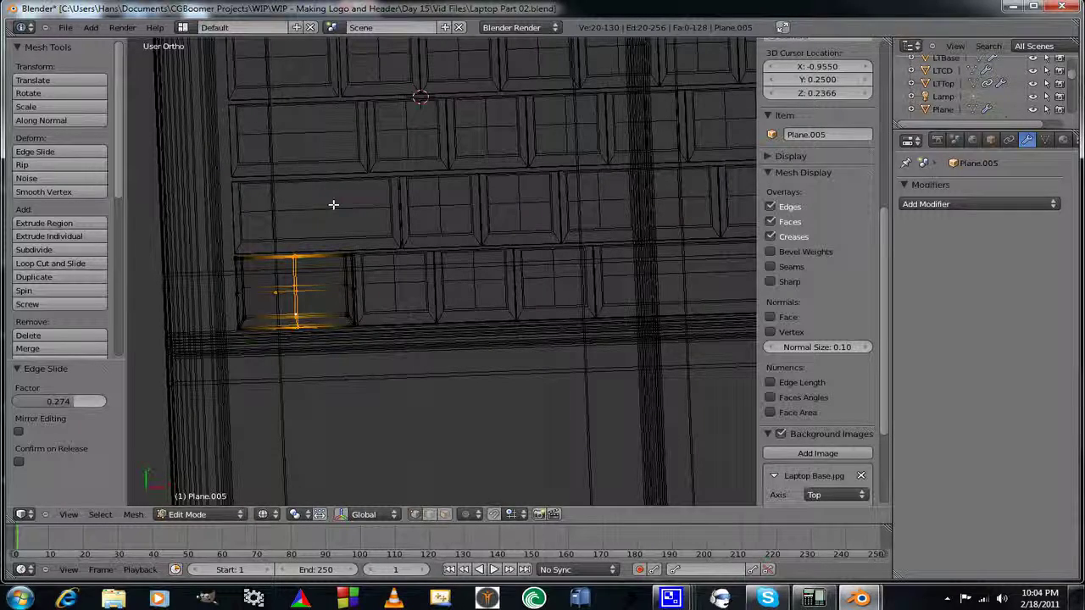
key("KP_7")
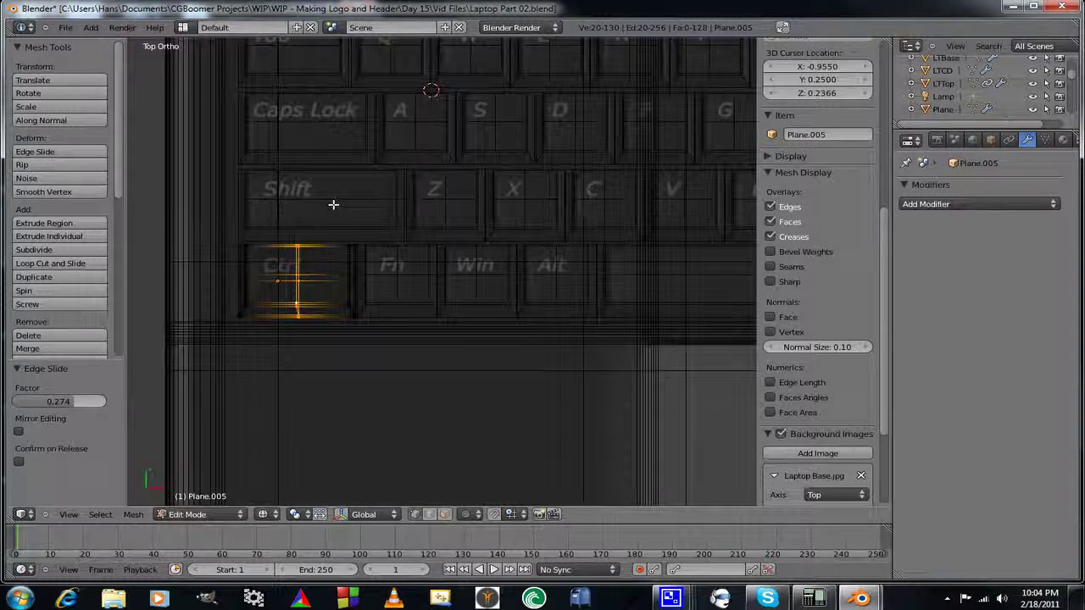
middle_click_drag(322, 206, 358, 251, "shift")
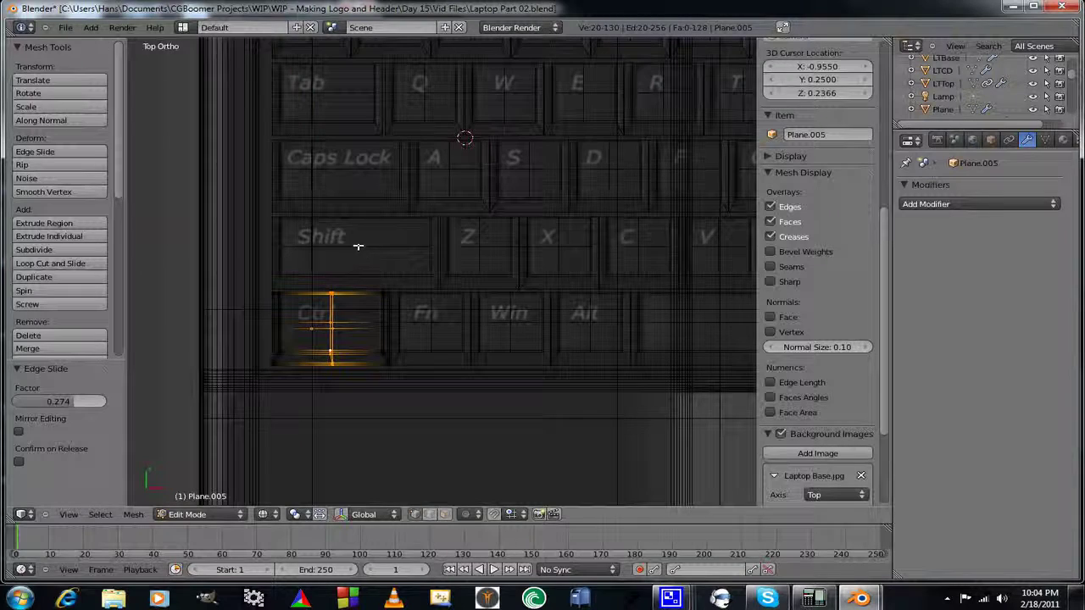
key("Tab")
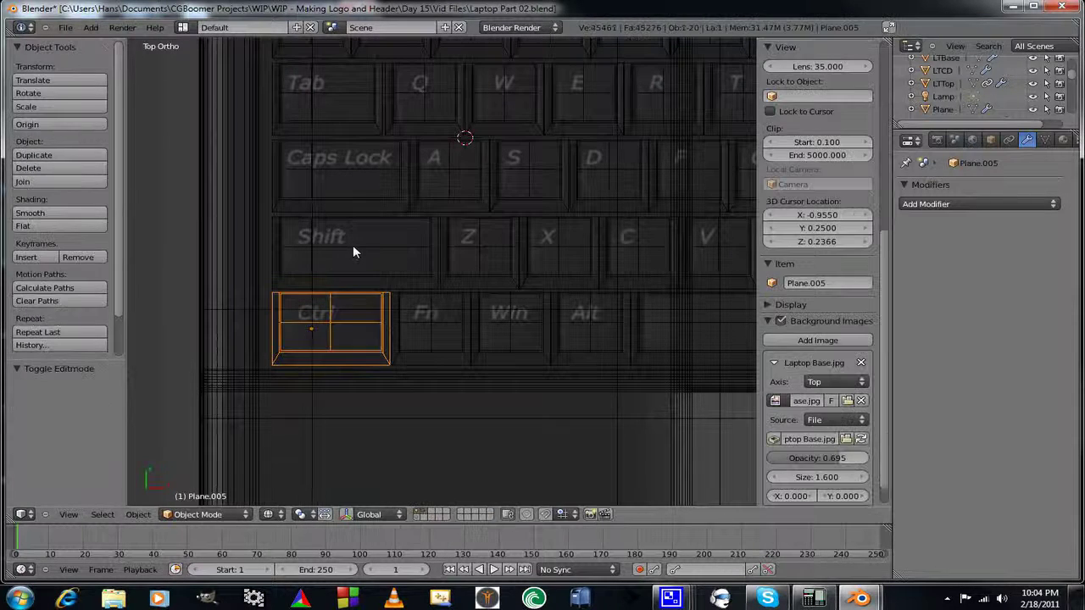
Edge-slide the left Shift key's vertical middle loop toward the key's centre by a factor of about 0.381 and finish editing.
right_click(354, 248)
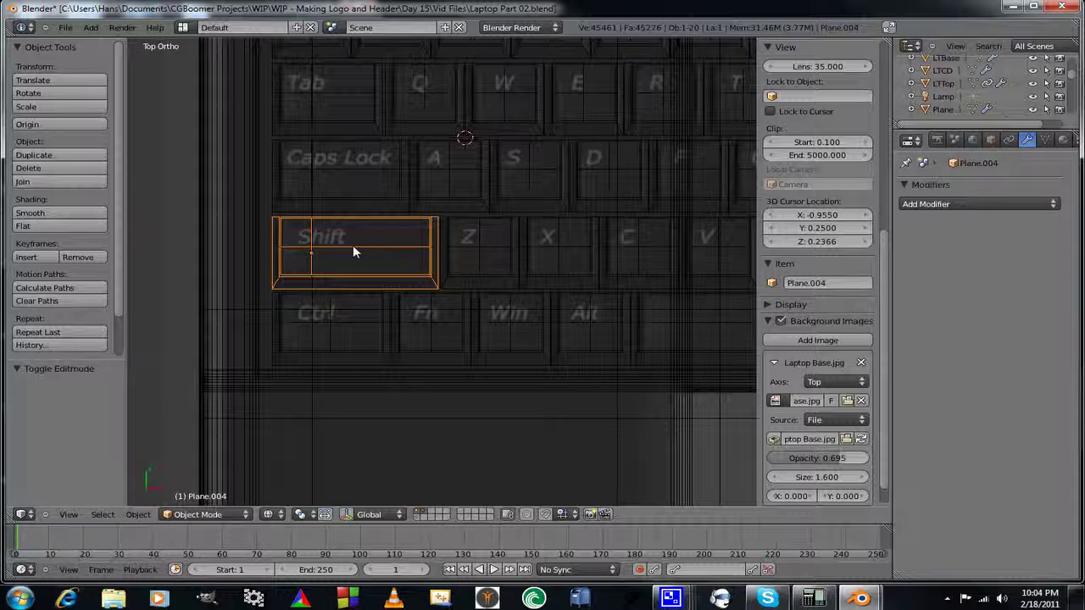
key("Tab")
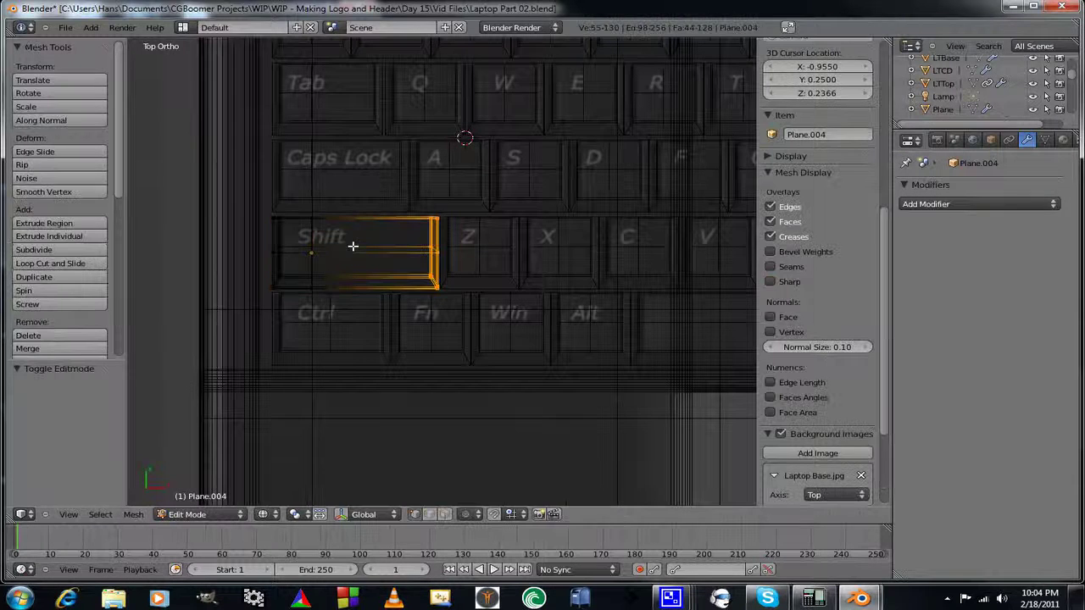
right_click(313, 263, "alt")
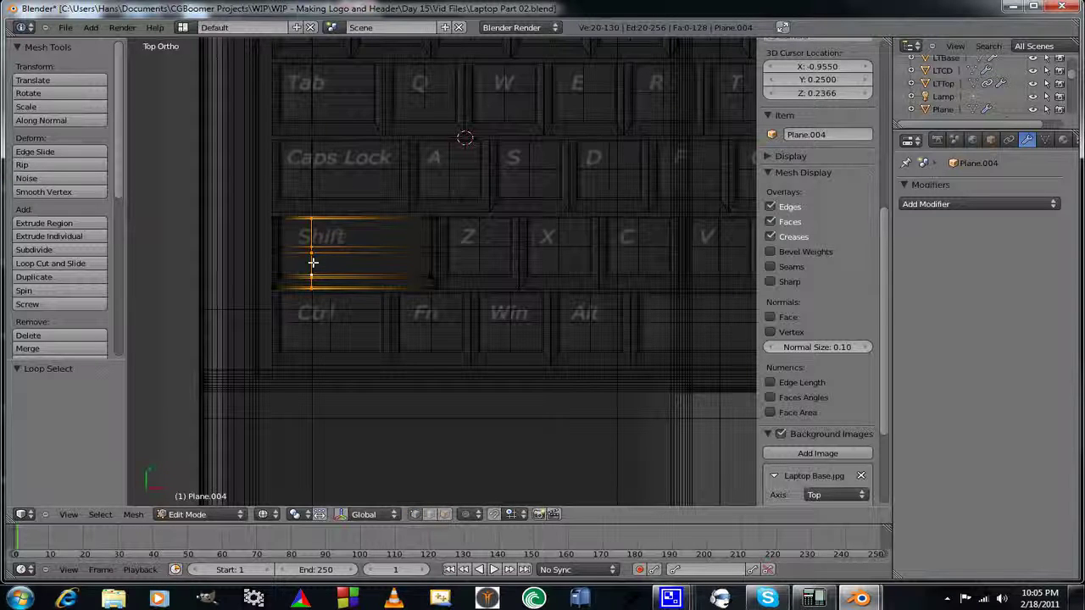
key("ctrl+e")
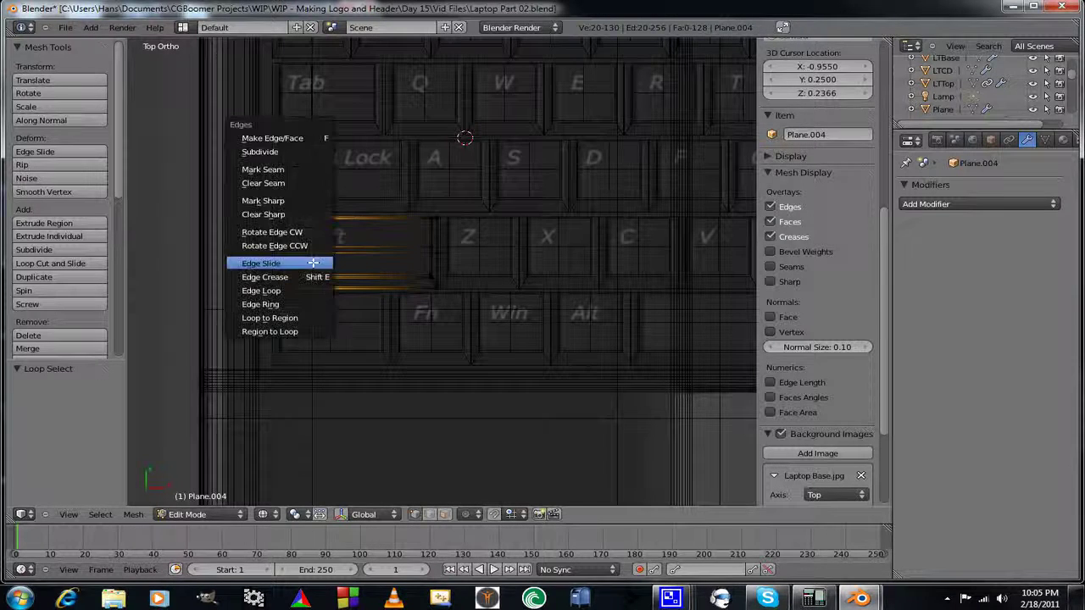
left_click(313, 263)
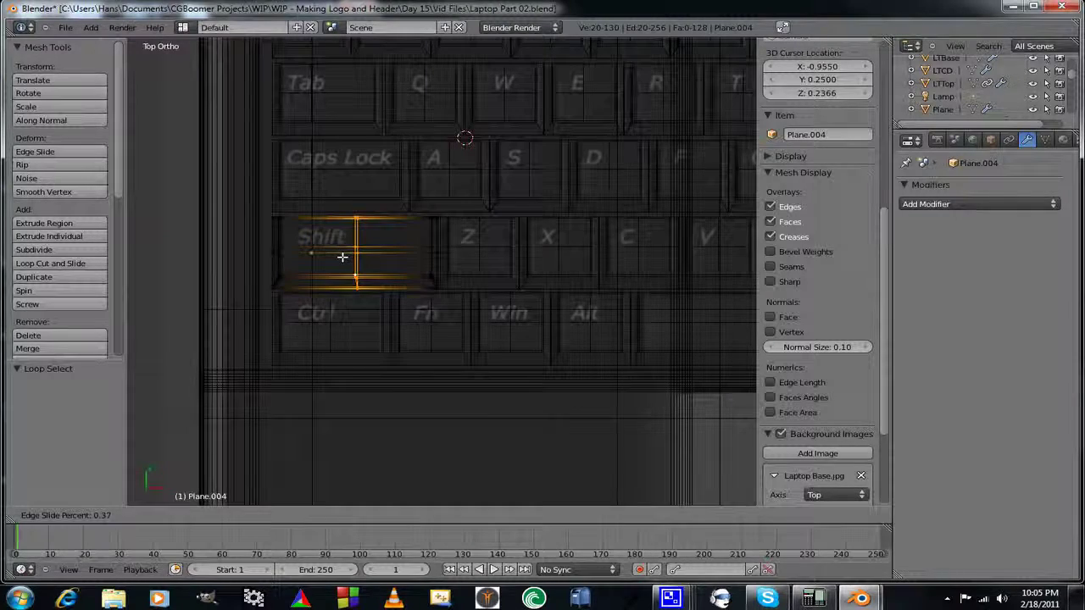
left_click(343, 258)
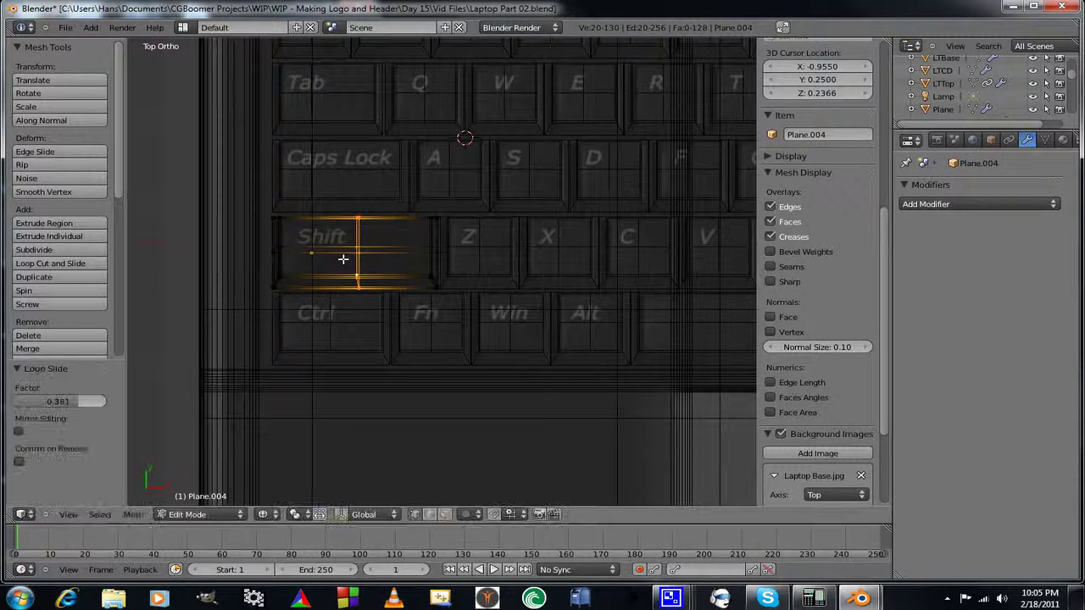
scroll(383, 206, "down", 1)
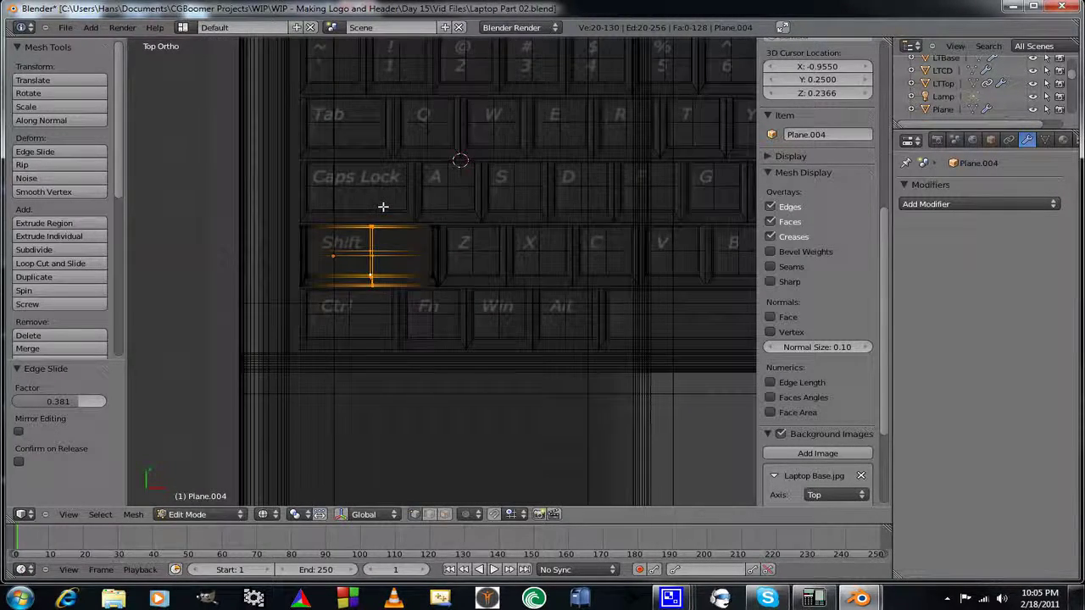
middle_click_drag(382, 206, 400, 237, "shift")
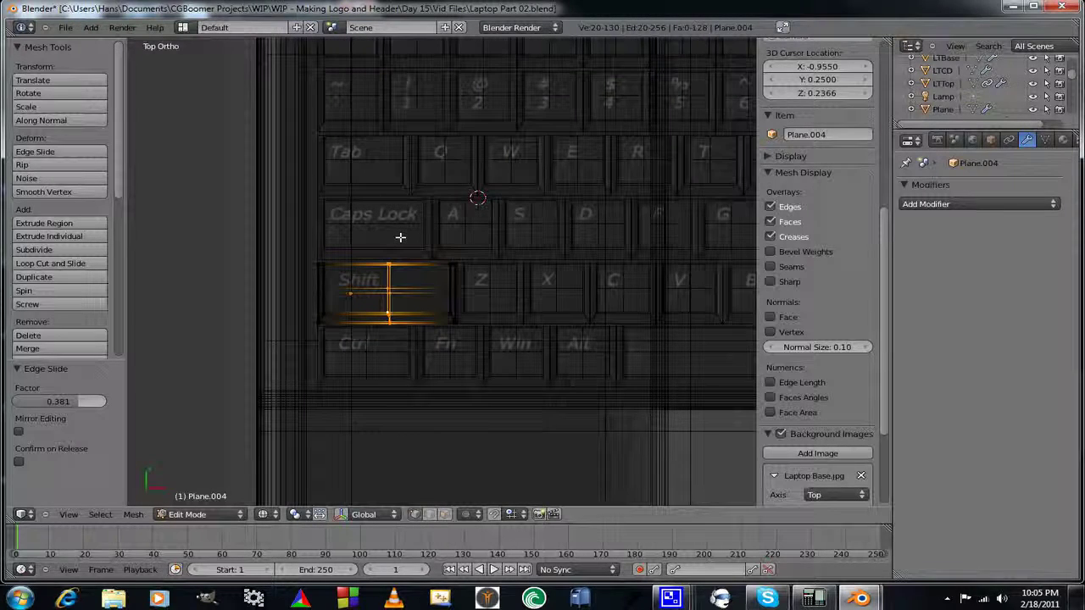
key("Tab")
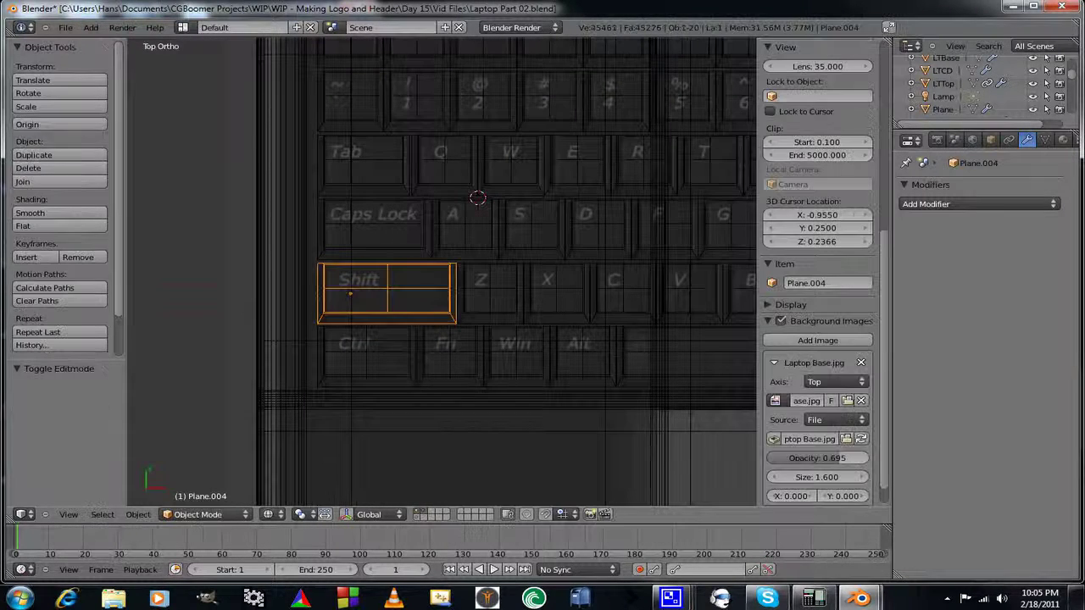
Edge-slide the Caps Lock key's vertical middle loop toward the key's centre by a factor of about 0.324 and finish editing.
right_click(353, 243)
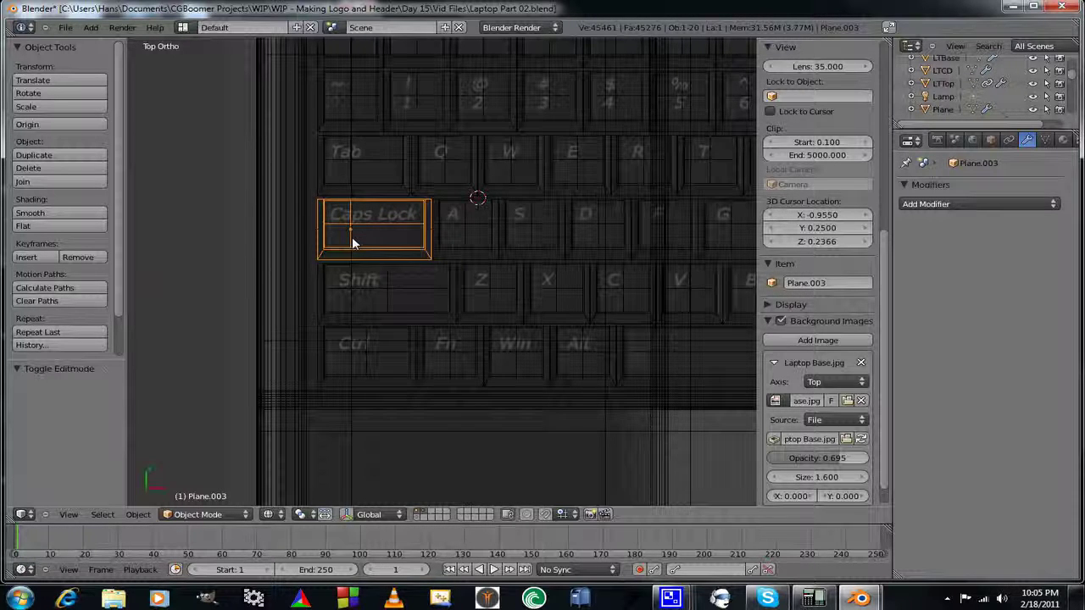
key("Tab")
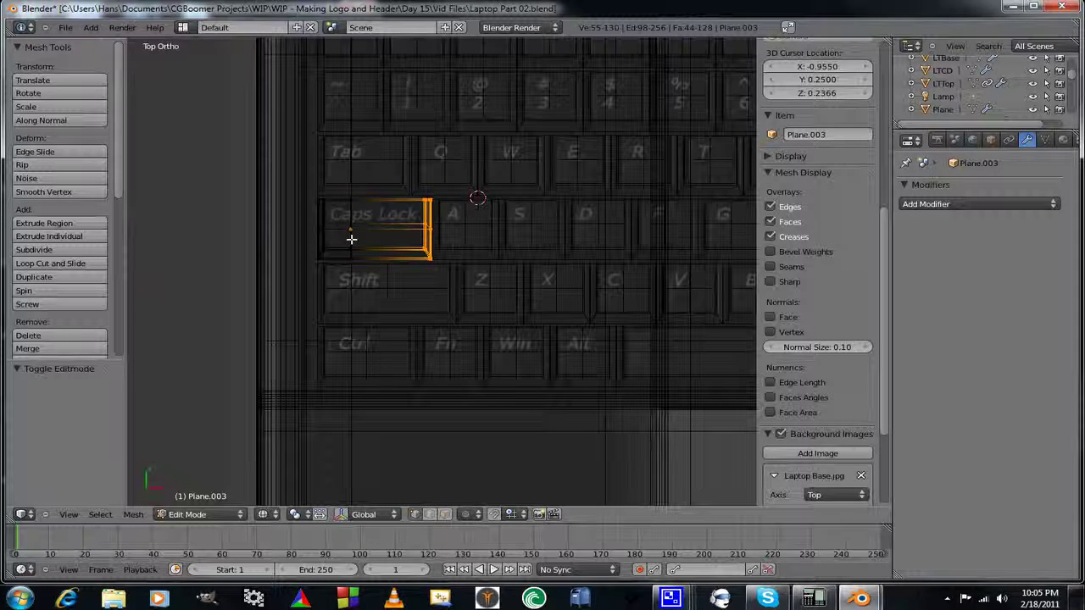
right_click(351, 239, "alt")
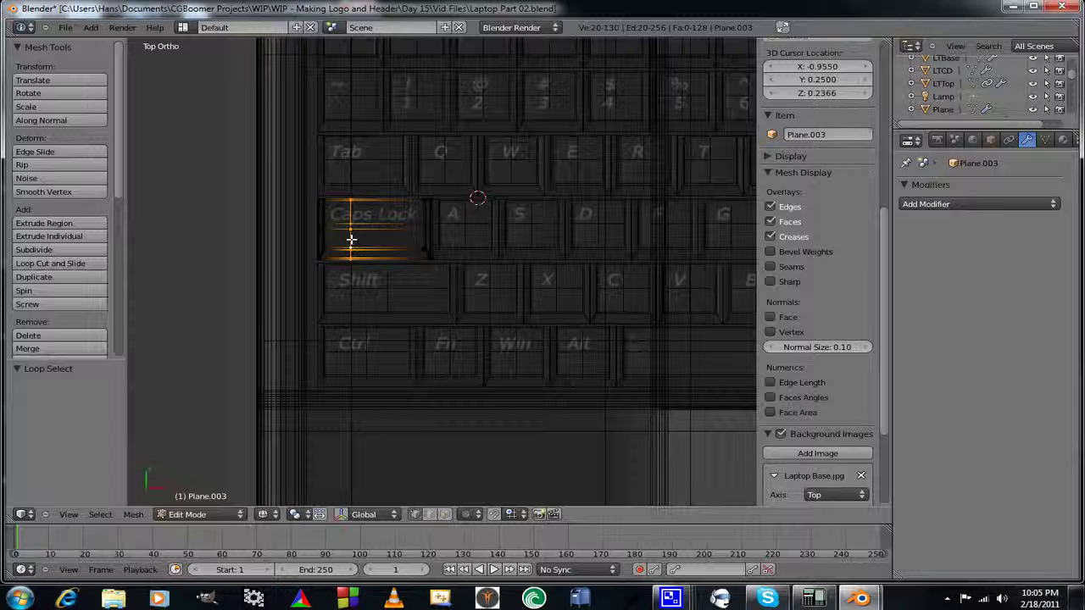
key("ctrl+e")
left_click(351, 240)
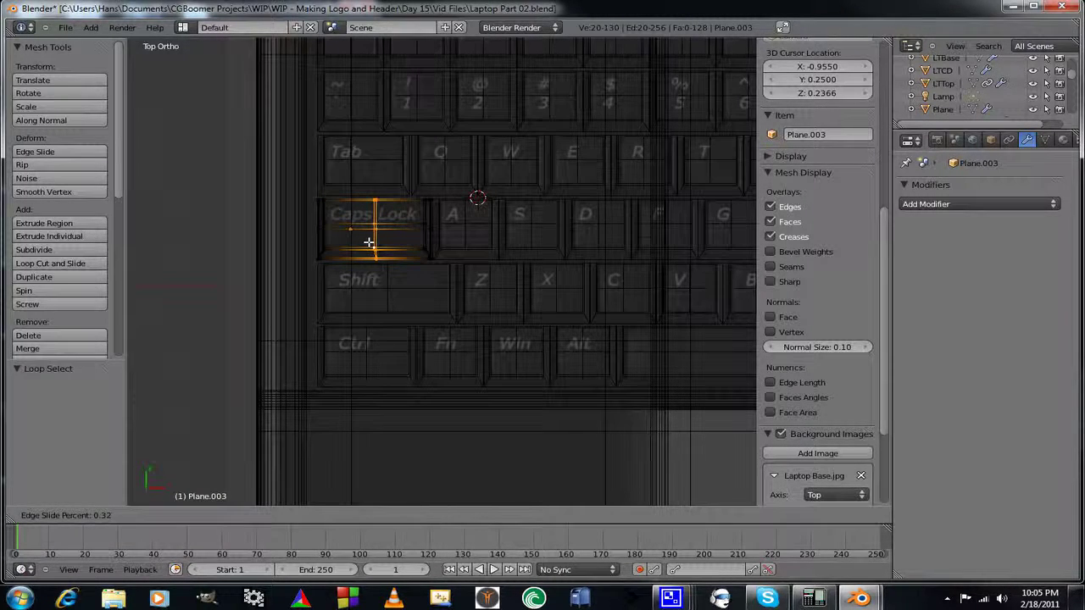
left_click(369, 243)
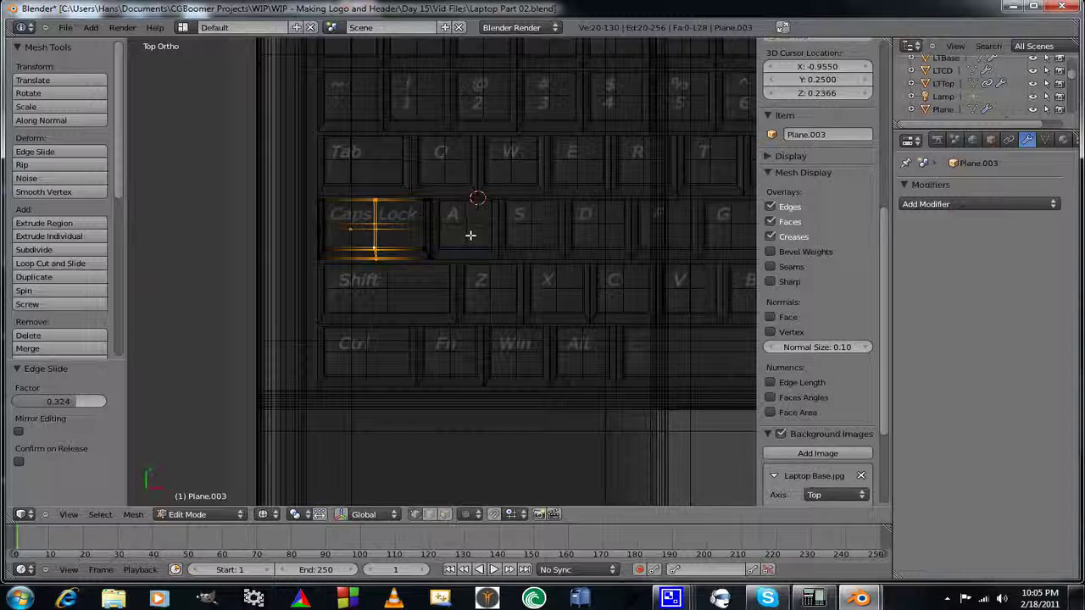
key("Tab")
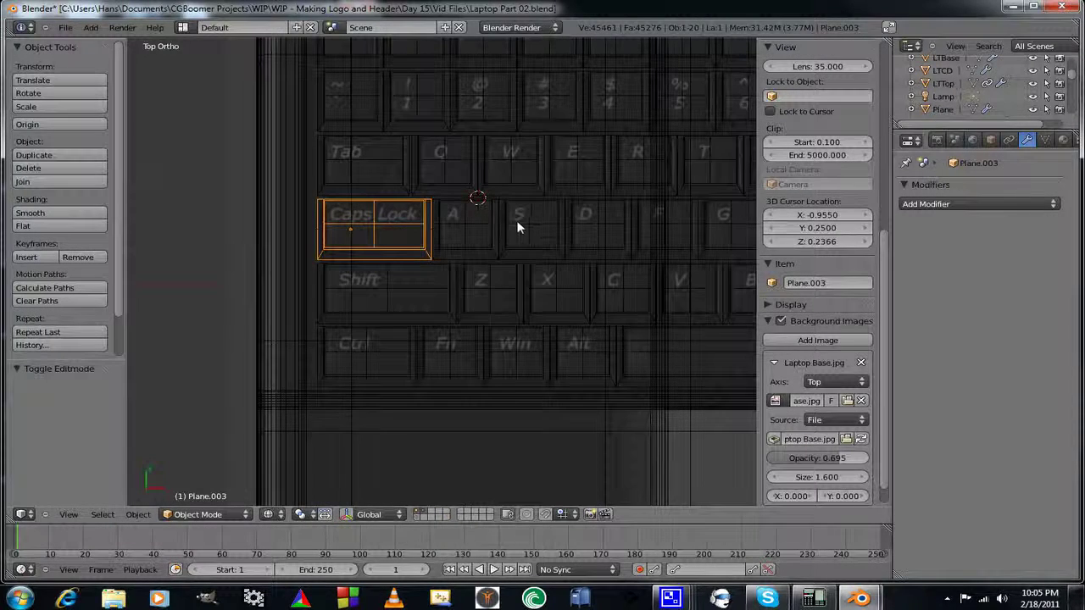
In the row ending beside the Up key, edge-slide the right Shift key's vertical middle loop toward its centre by a factor of about 0.359.
middle_click_drag(519, 222, 289, 241, "shift")
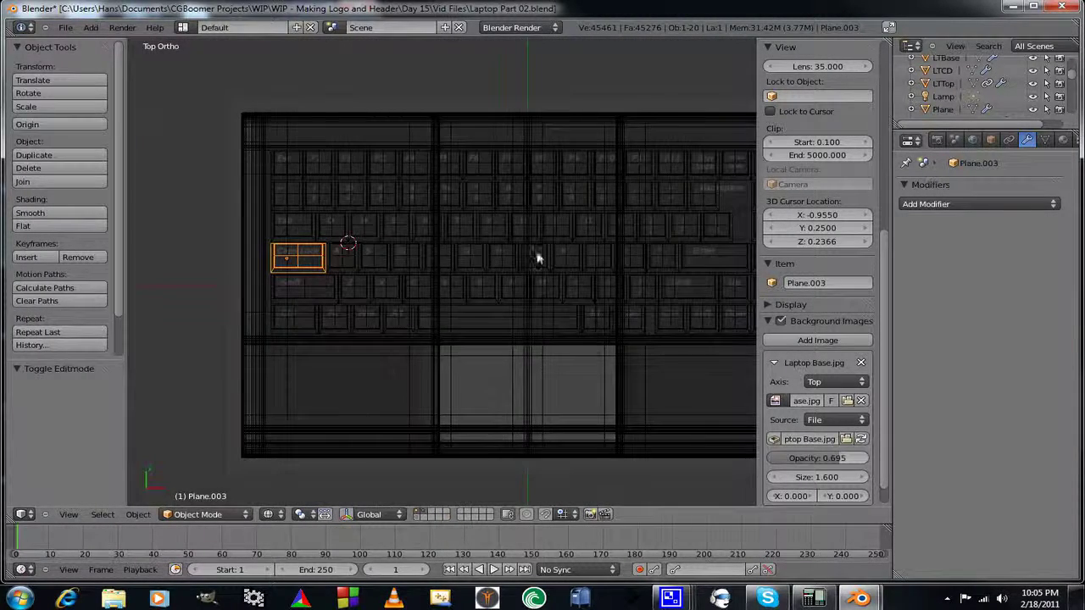
scroll(415, 211, "up", 5)
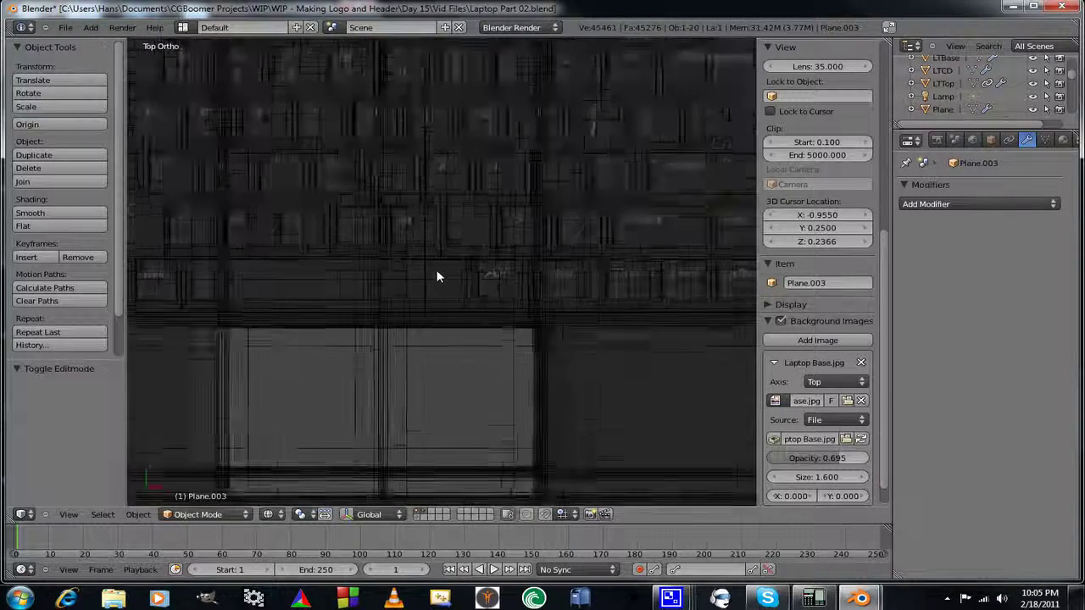
middle_click_drag(513, 238, 323, 251, "shift")
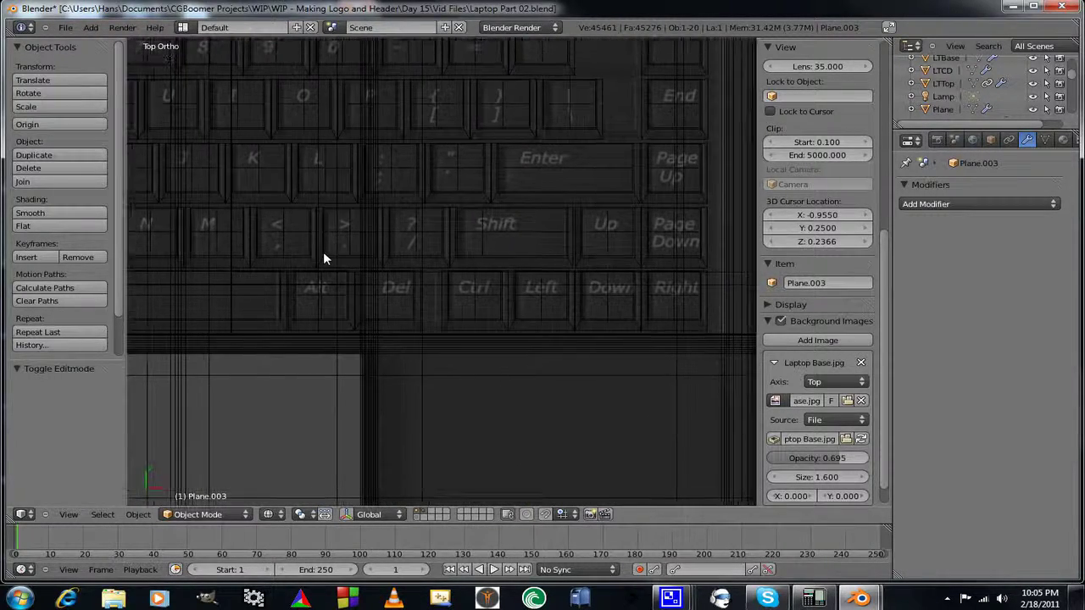
right_click(485, 257)
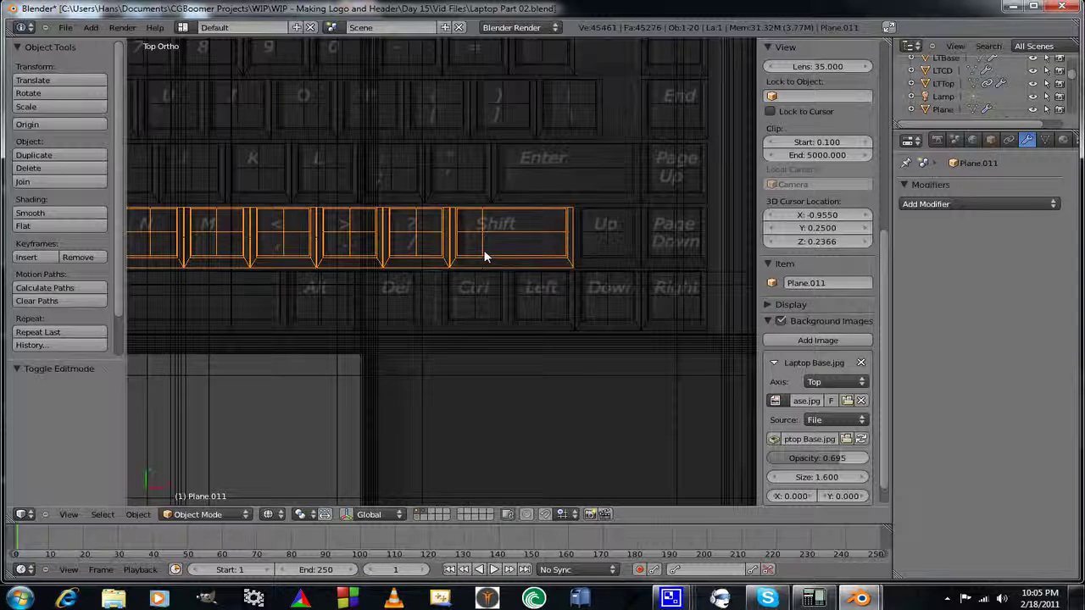
key("Tab")
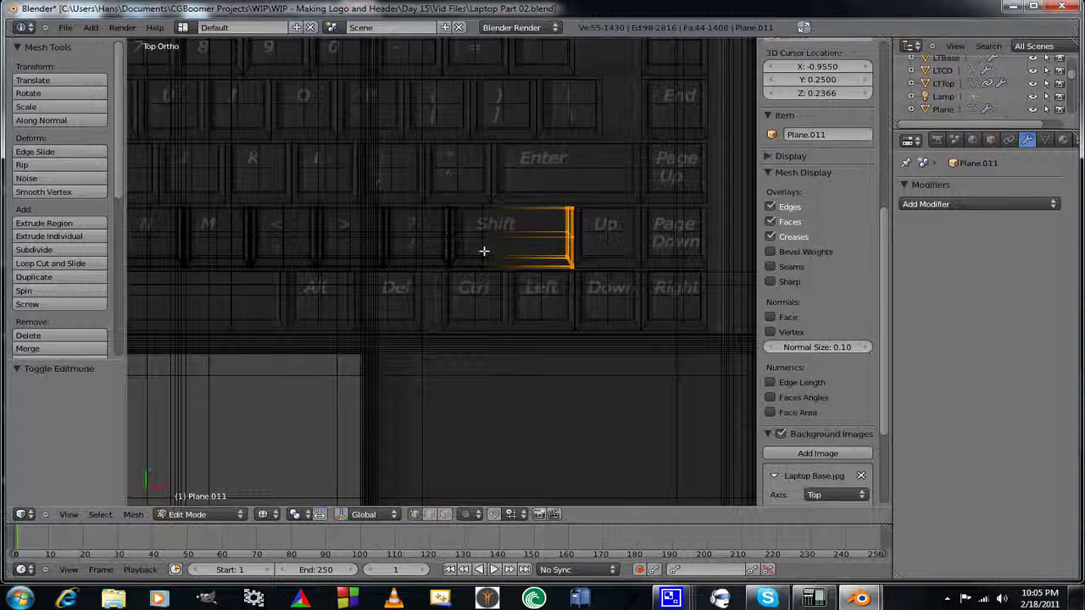
right_click(484, 251, "shift")
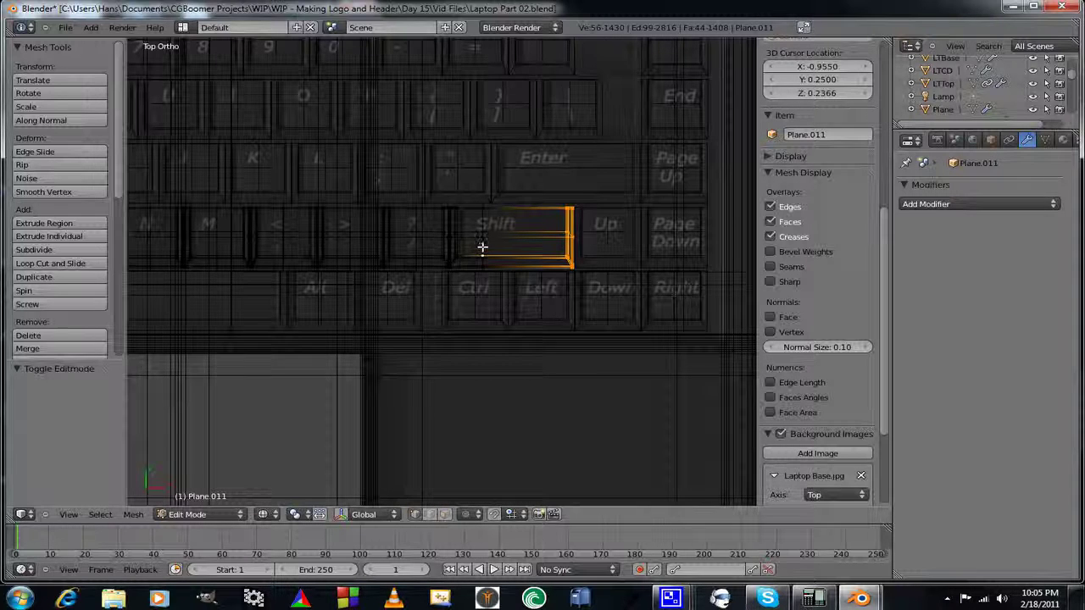
right_click(482, 247, "alt")
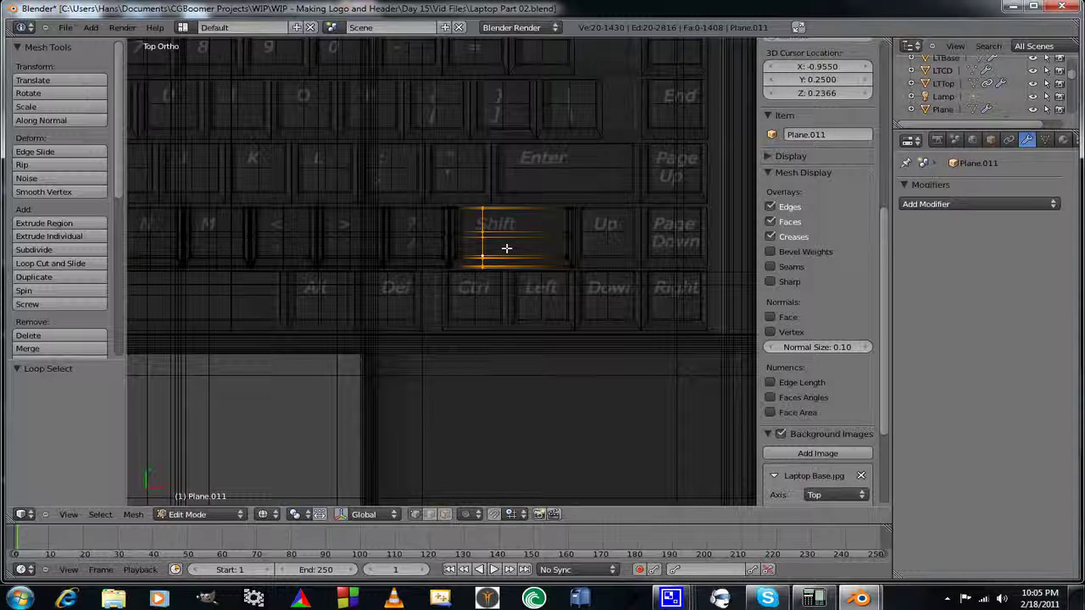
key("ctrl+e")
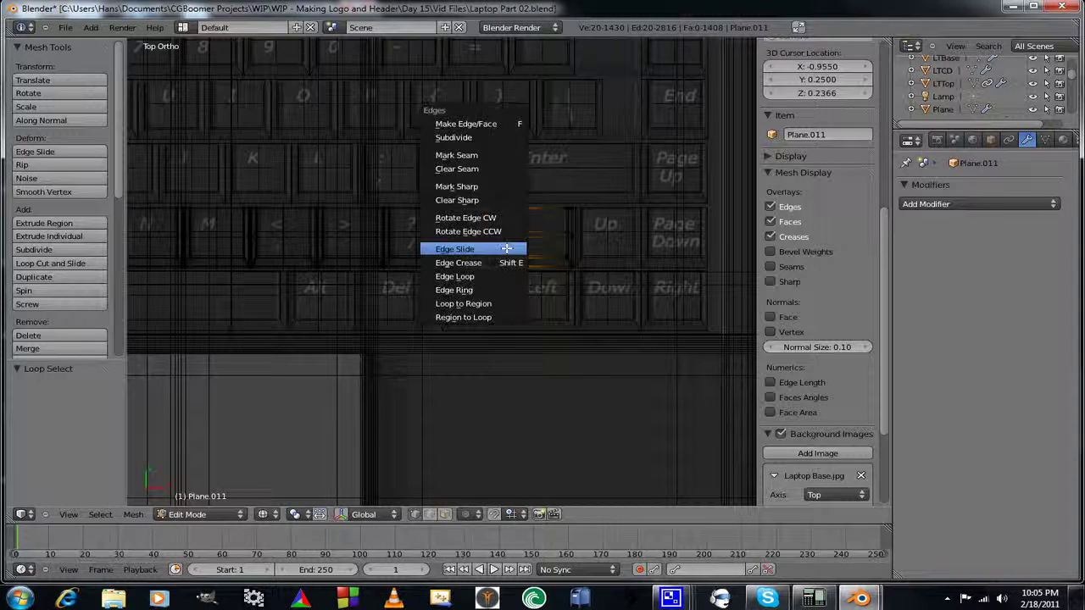
left_click(506, 247)
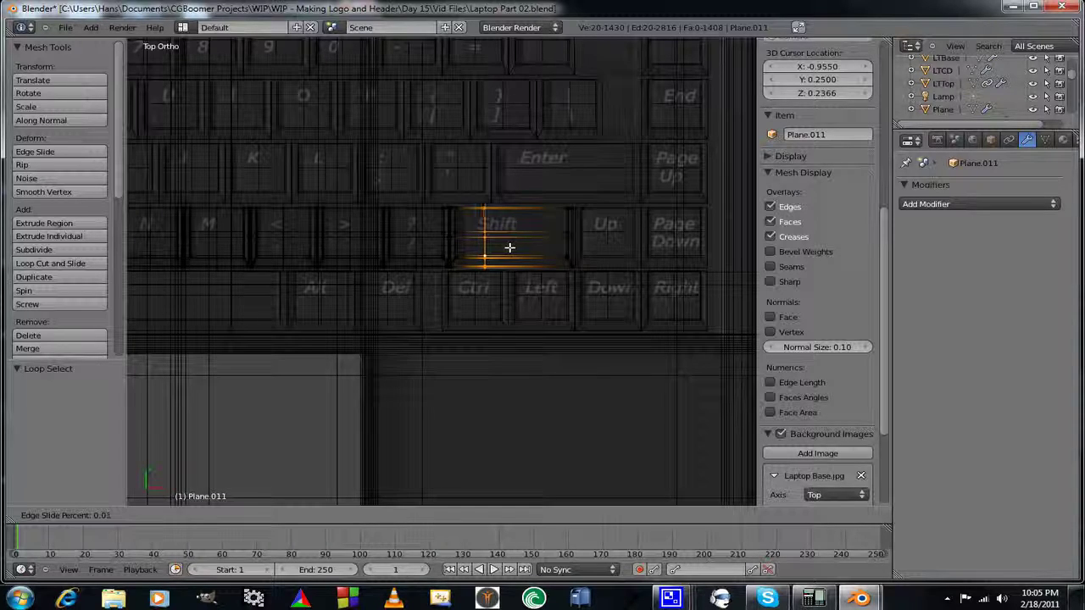
left_click(528, 246)
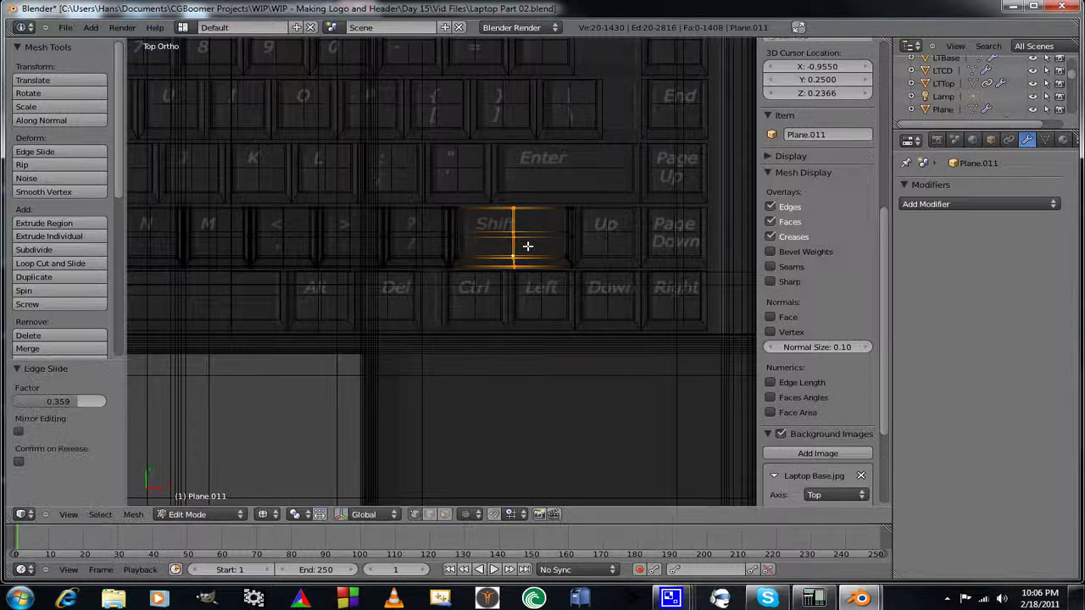
scroll(465, 230, "down", 5)
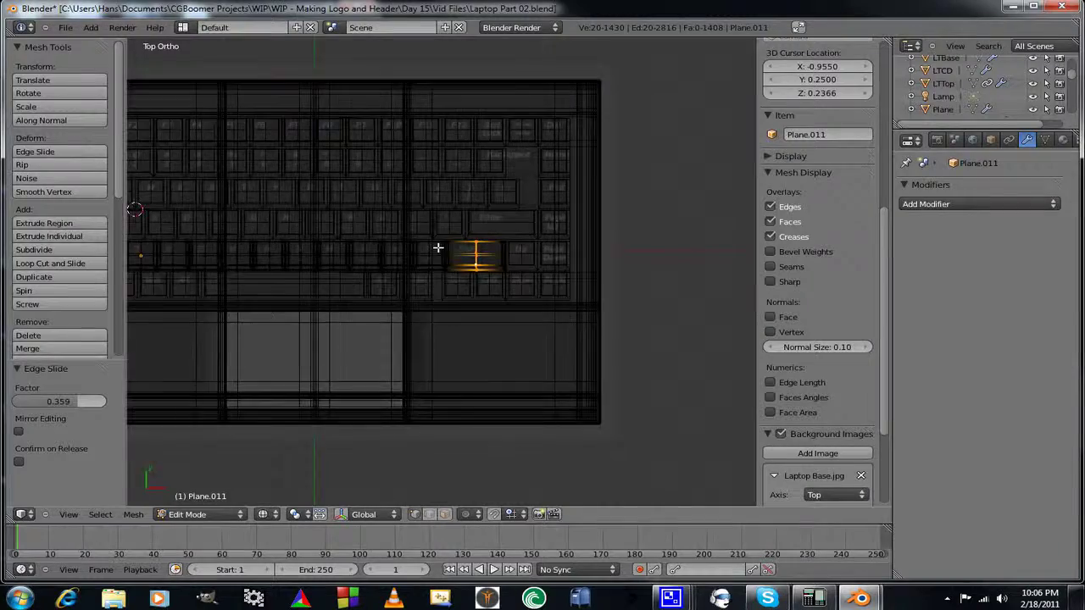
Finish editing the right Shift key's row, select the row above and examine its Enter key mesh.
scroll(457, 262, "up", 1)
scroll(461, 288, "up", 3)
scroll(461, 288, "down", 1)
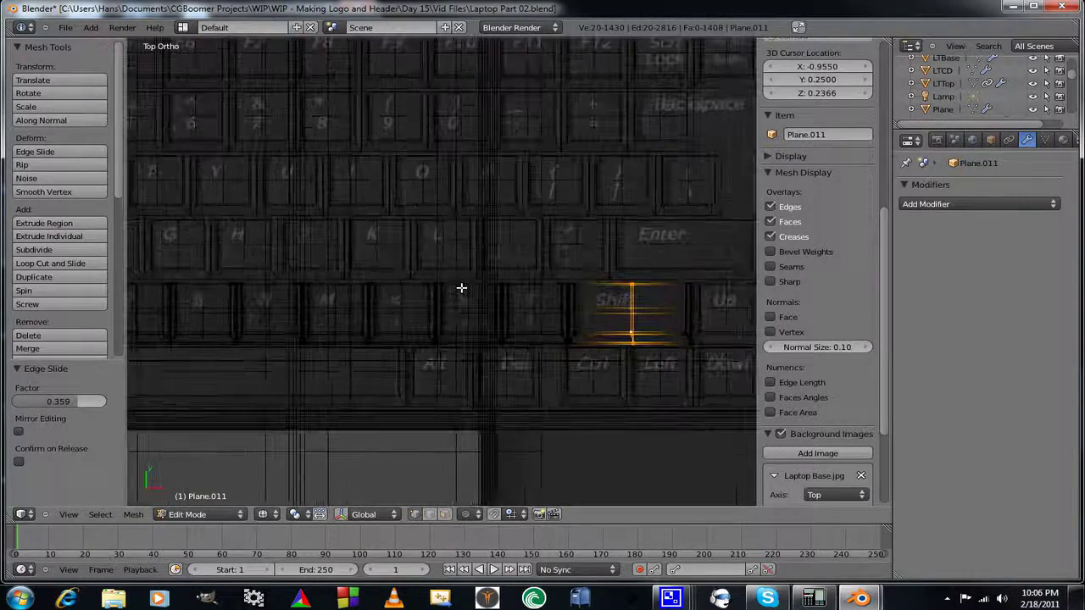
scroll(461, 288, "down", 1)
scroll(461, 288, "up", 1)
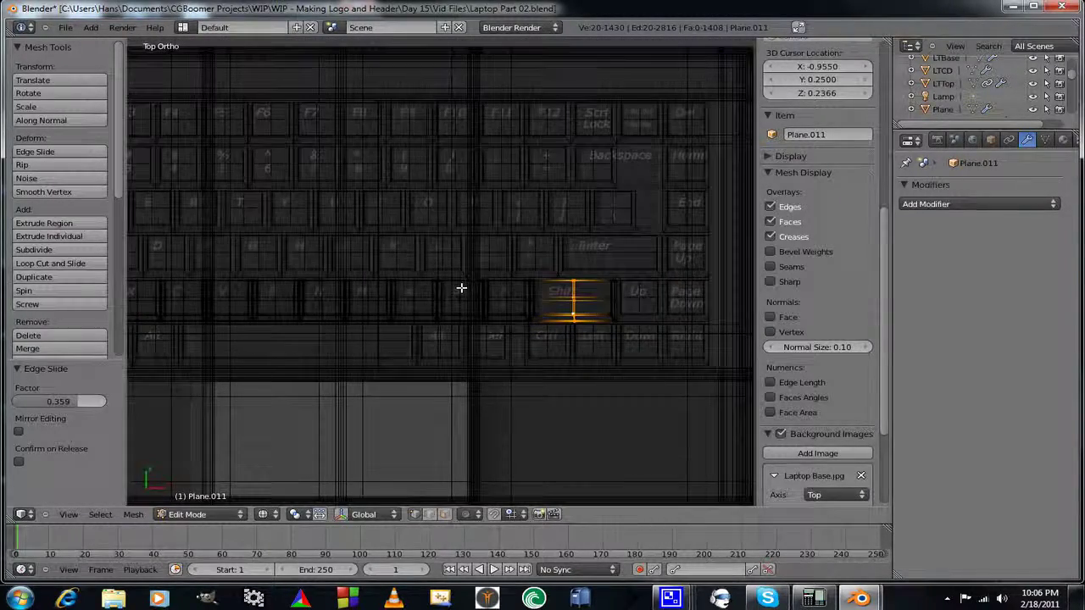
middle_click_drag(494, 249, 406, 271, "shift")
scroll(406, 271, "up", 3)
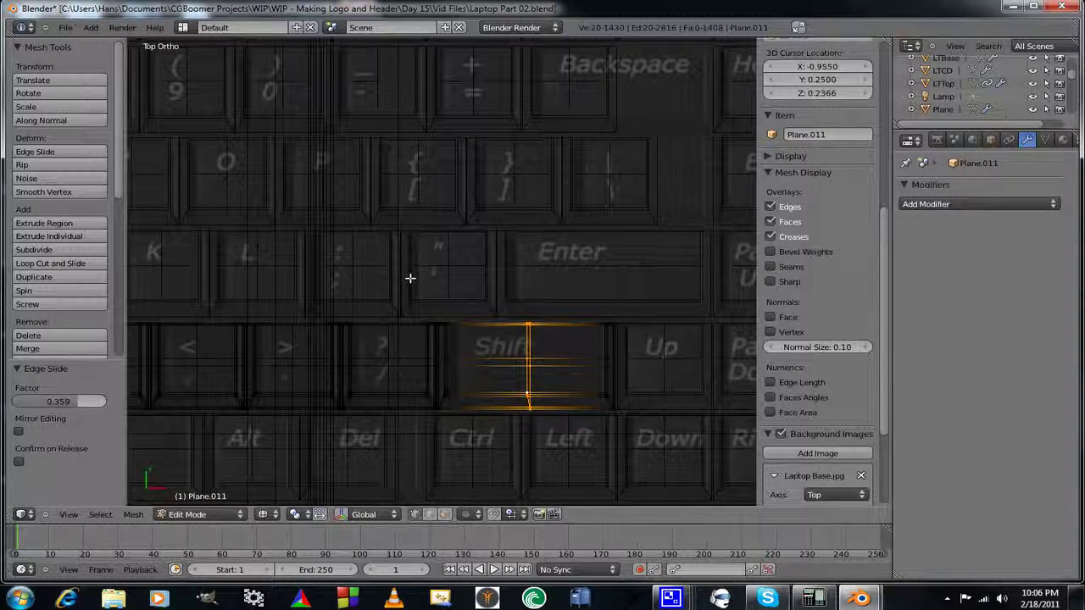
scroll(410, 278, "down", 3)
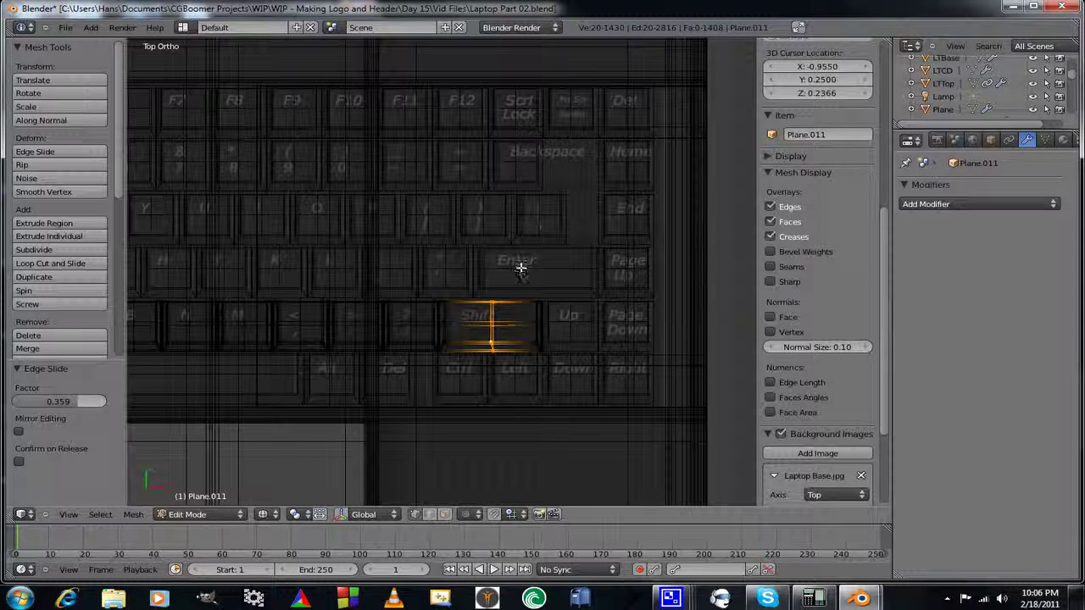
key("Tab")
right_click(459, 271)
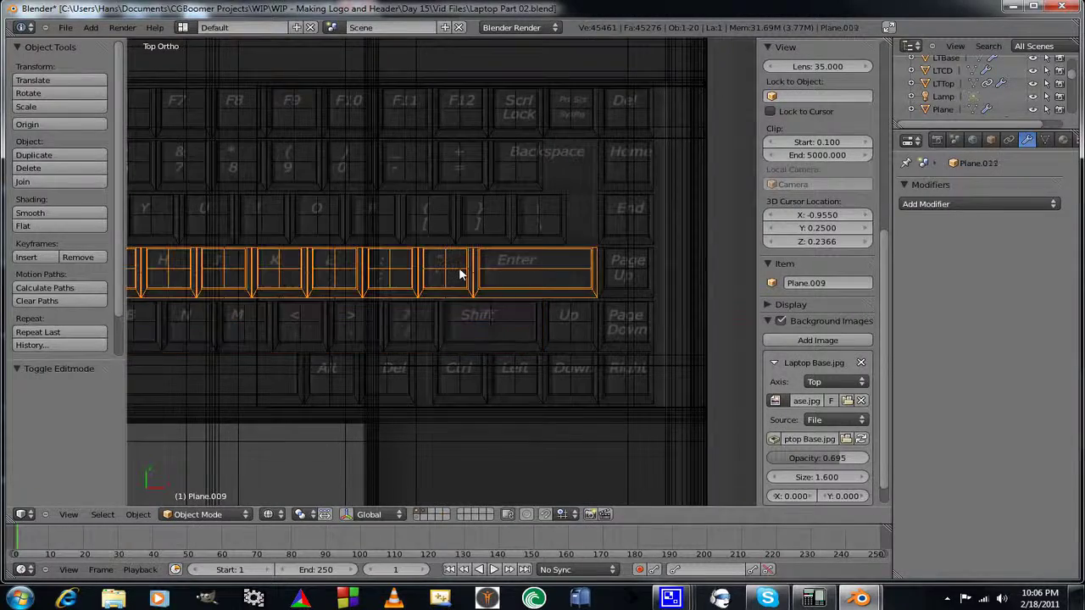
scroll(499, 316, "up", 3)
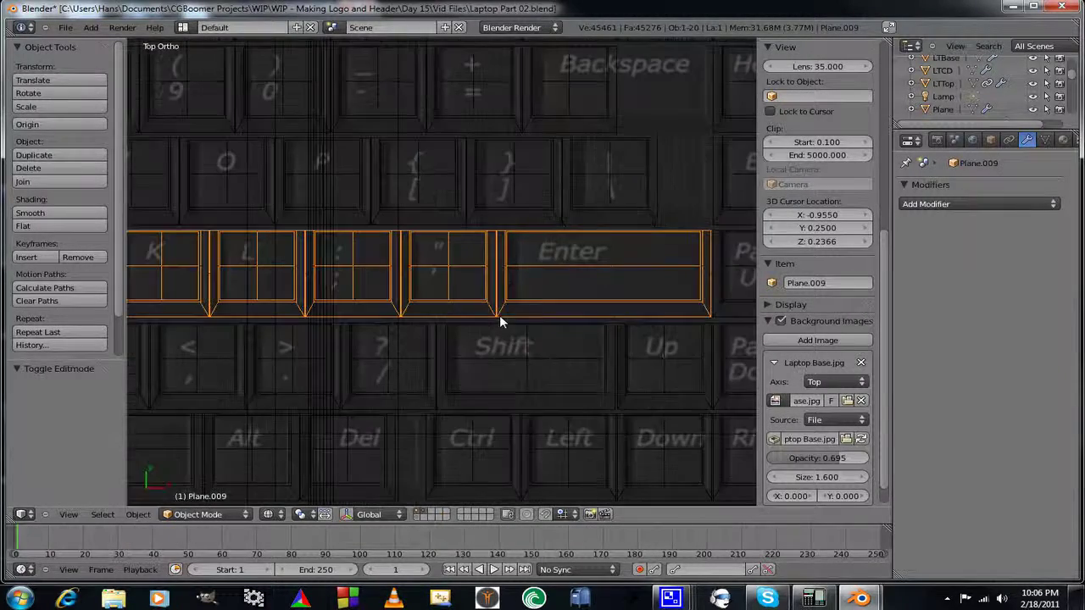
middle_click_drag(495, 295, 444, 280, "shift")
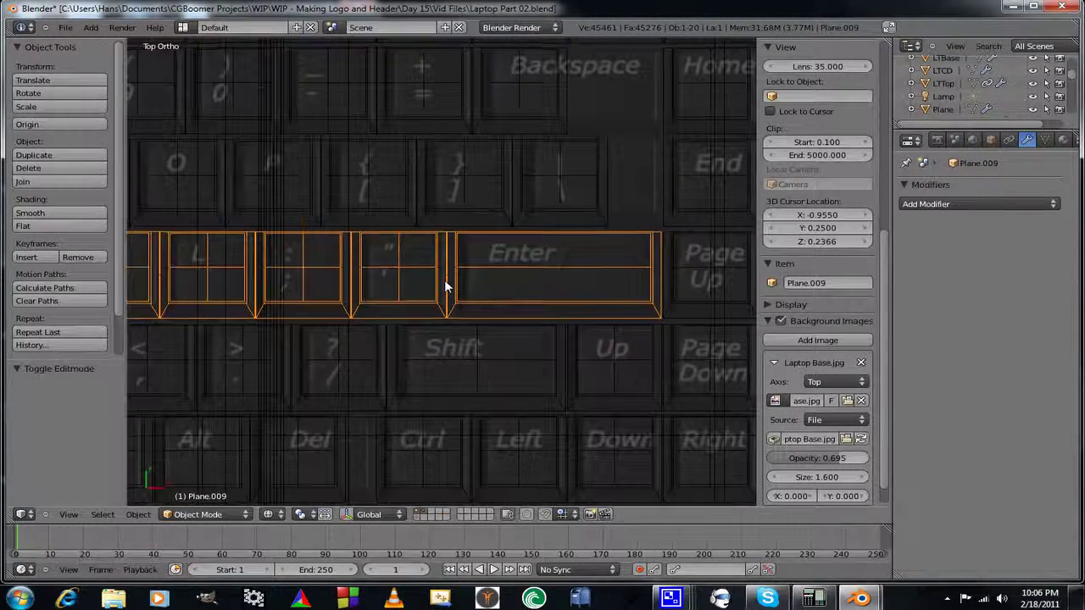
scroll(530, 309, "up", 3)
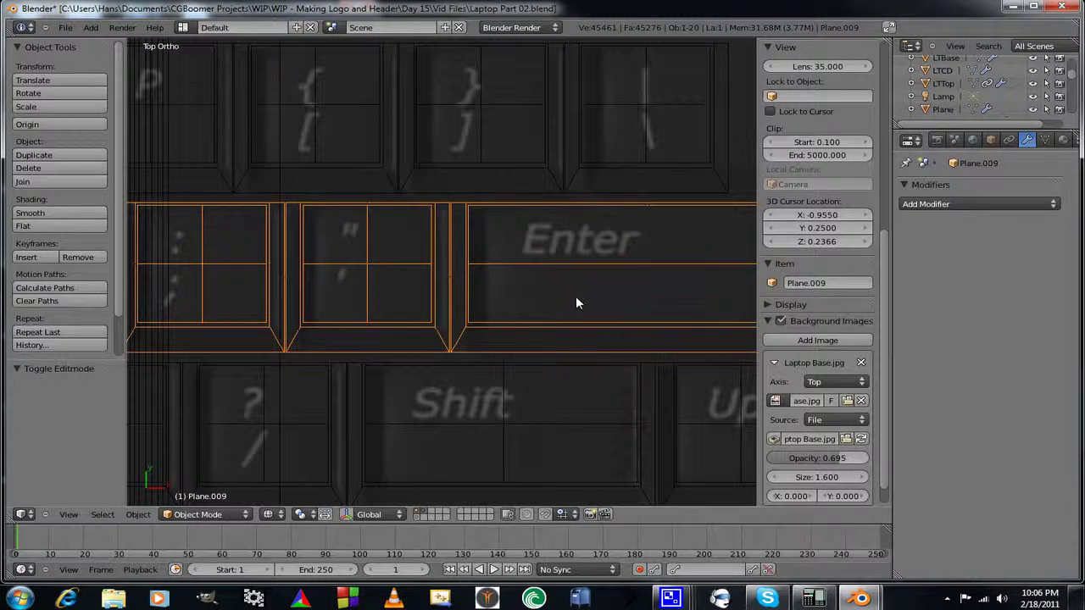
key("Tab")
key("Tab")
scroll(412, 293, "down", 3)
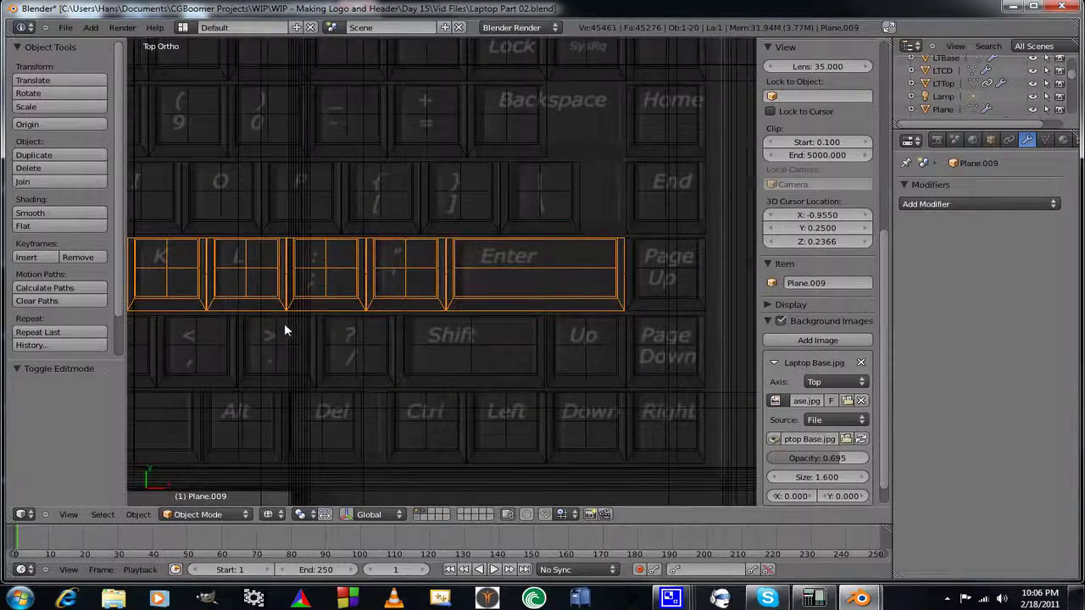
Edge-slide the Tab key's vertical middle loop toward the key's centre by a factor of about 0.246 and finish editing.
middle_click_drag(285, 330, 482, 369, "shift")
scroll(431, 368, "up", 4)
scroll(393, 349, "down", 5)
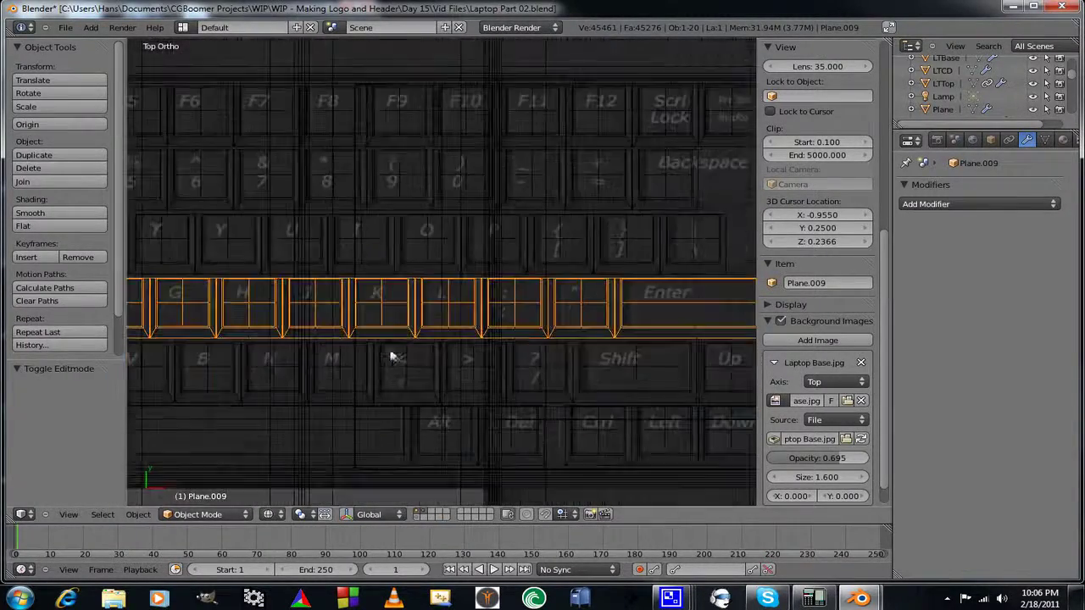
middle_click_drag(293, 331, 685, 339, "shift")
scroll(589, 342, "down", 2)
scroll(533, 380, "up", 2)
middle_click_drag(534, 380, 254, 359, "shift")
middle_click_drag(270, 313, 661, 331, "shift")
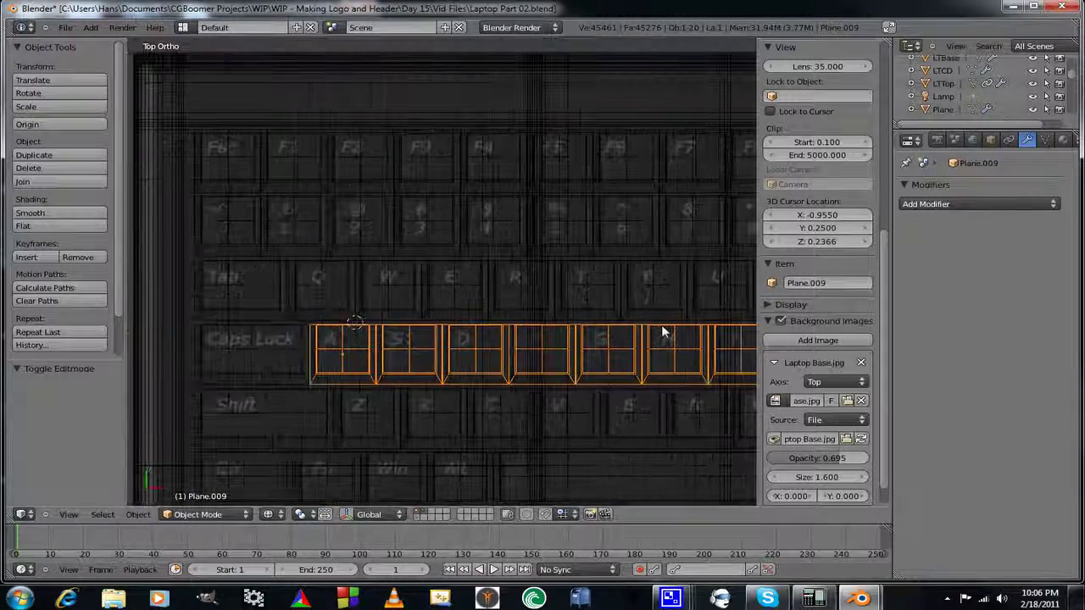
middle_click_drag(380, 331, 416, 348, "shift")
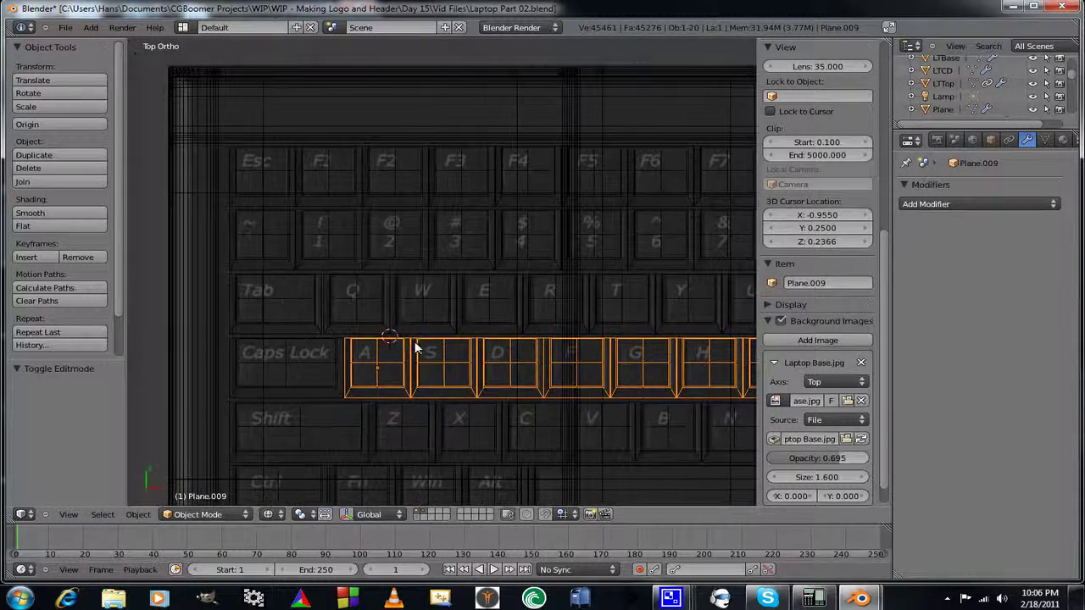
right_click(300, 323)
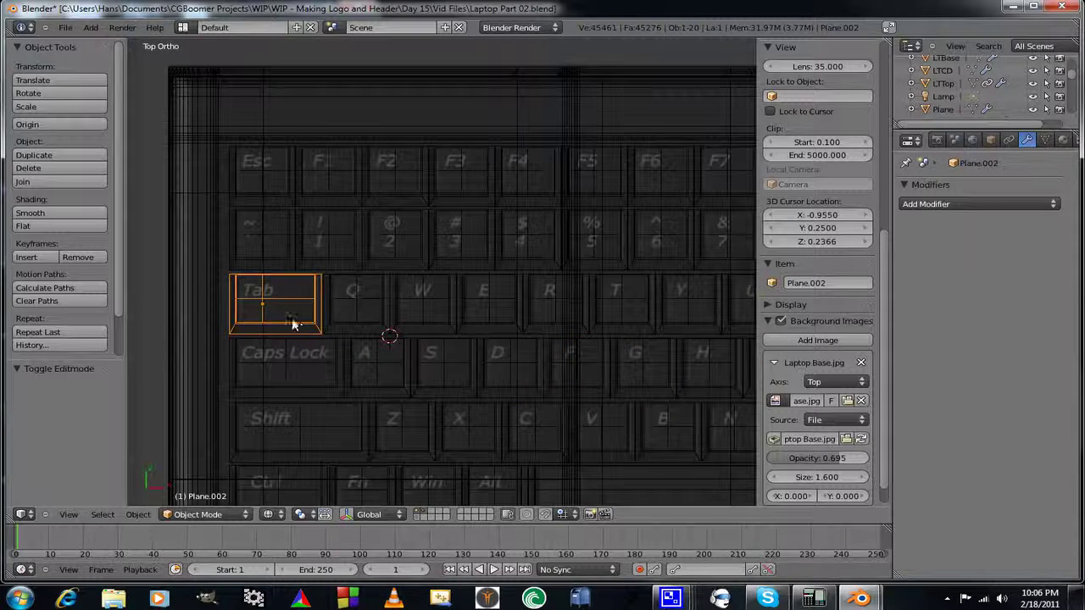
key("Tab")
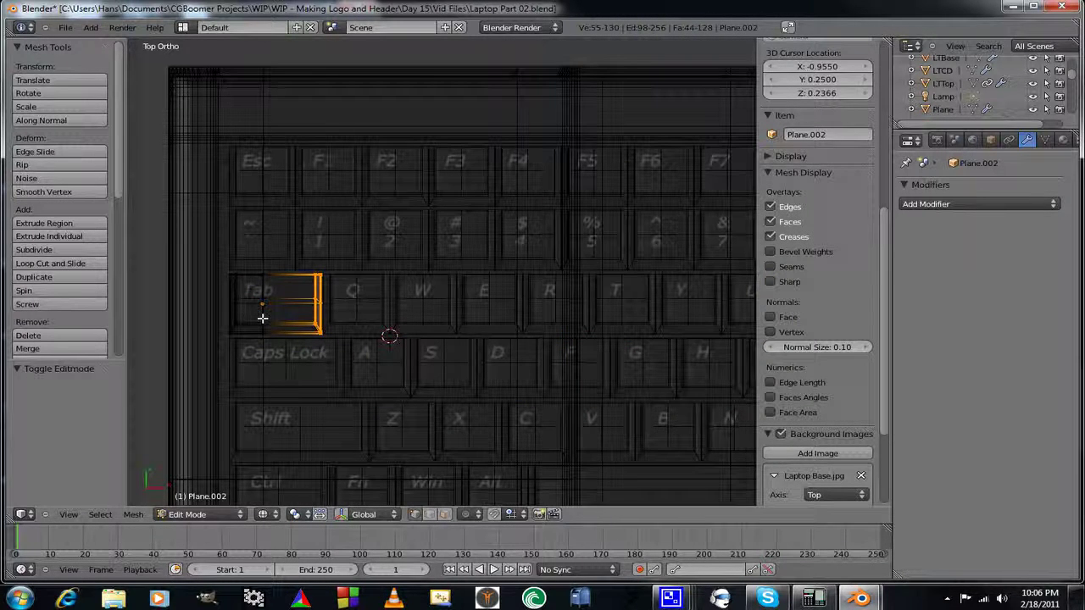
right_click(263, 318, "alt")
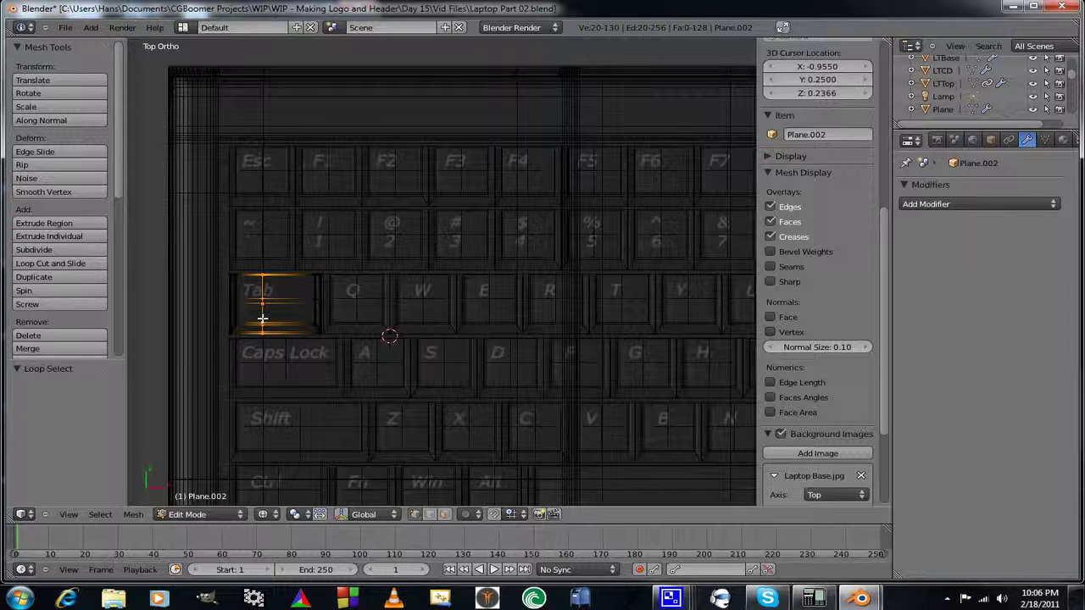
key("ctrl+e")
left_click(262, 319)
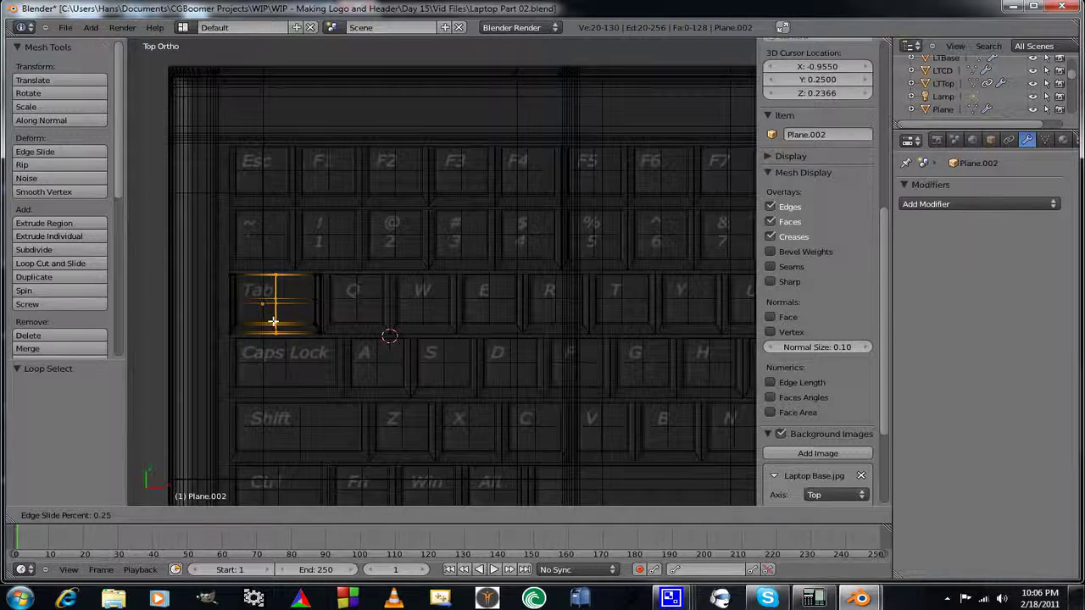
left_click(273, 321)
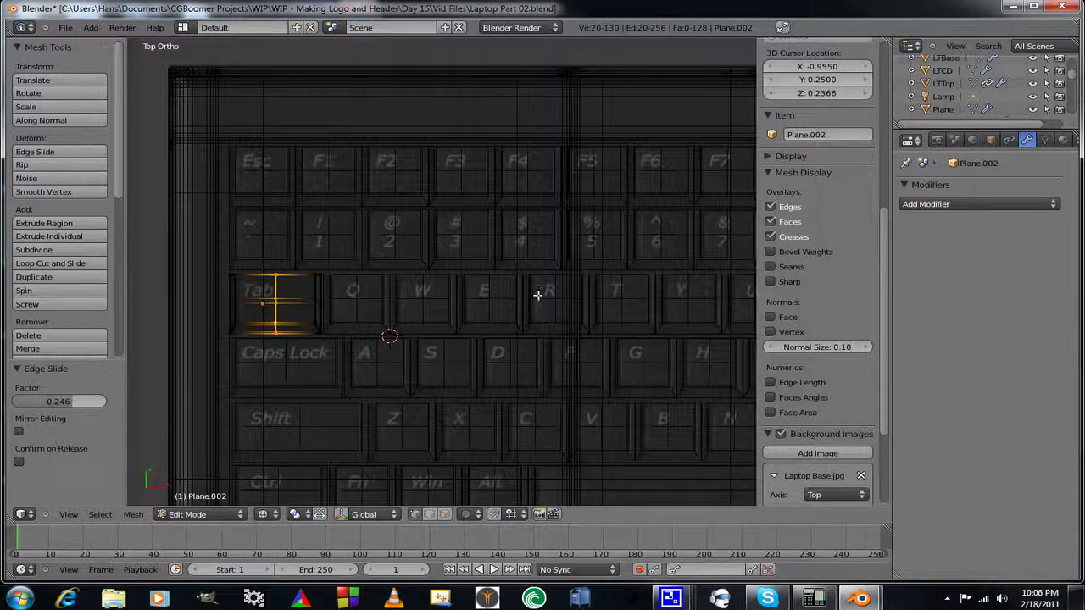
middle_click_drag(537, 296, 497, 308, "shift")
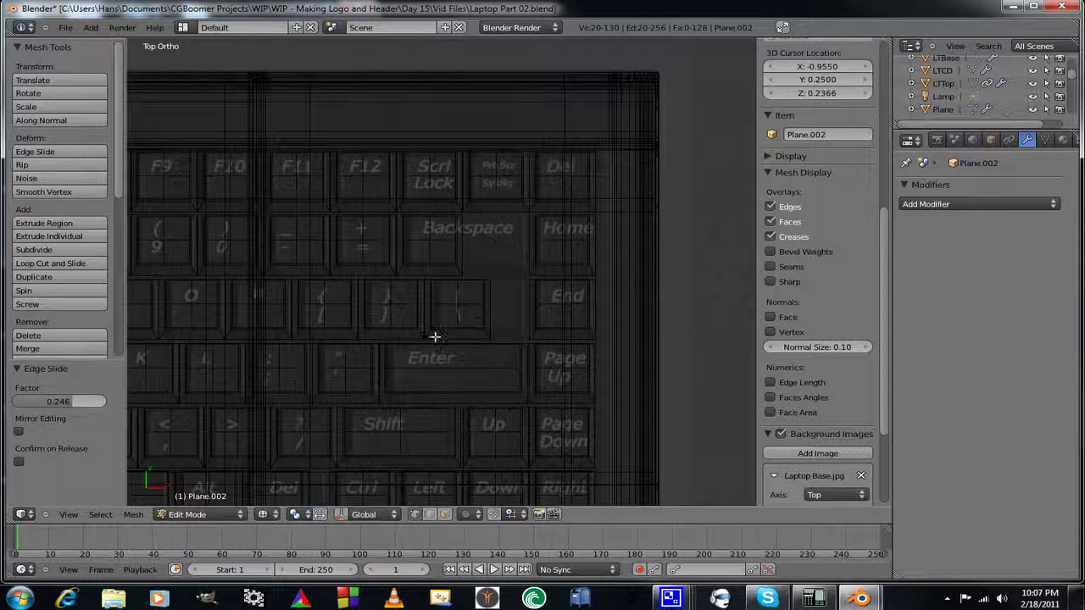
key("Tab")
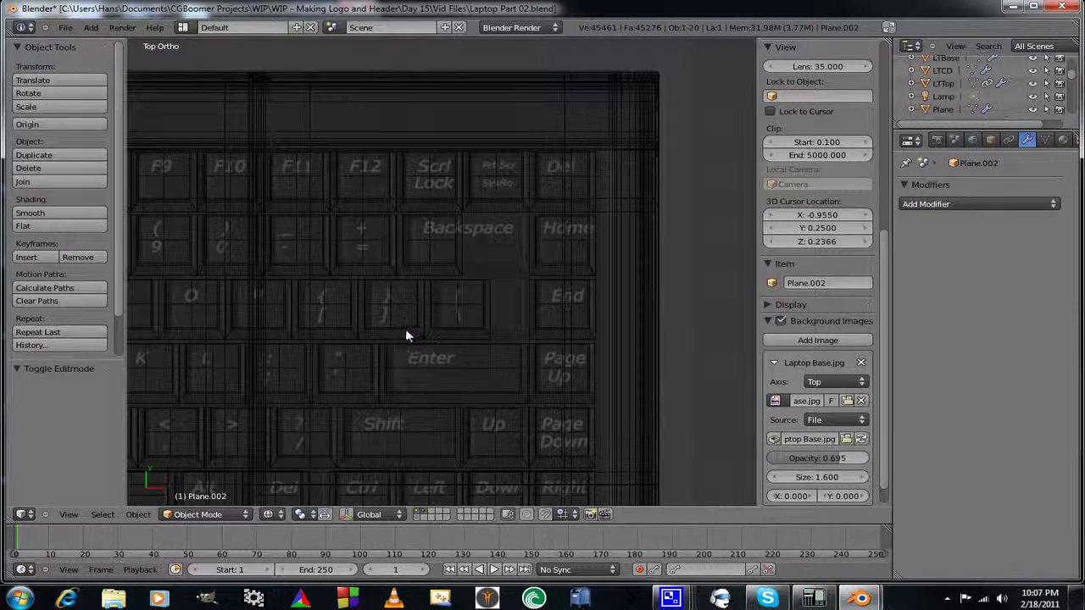
Apply the Array modifier on the key row from Q to backslash and open its mesh for editing.
right_click(415, 324)
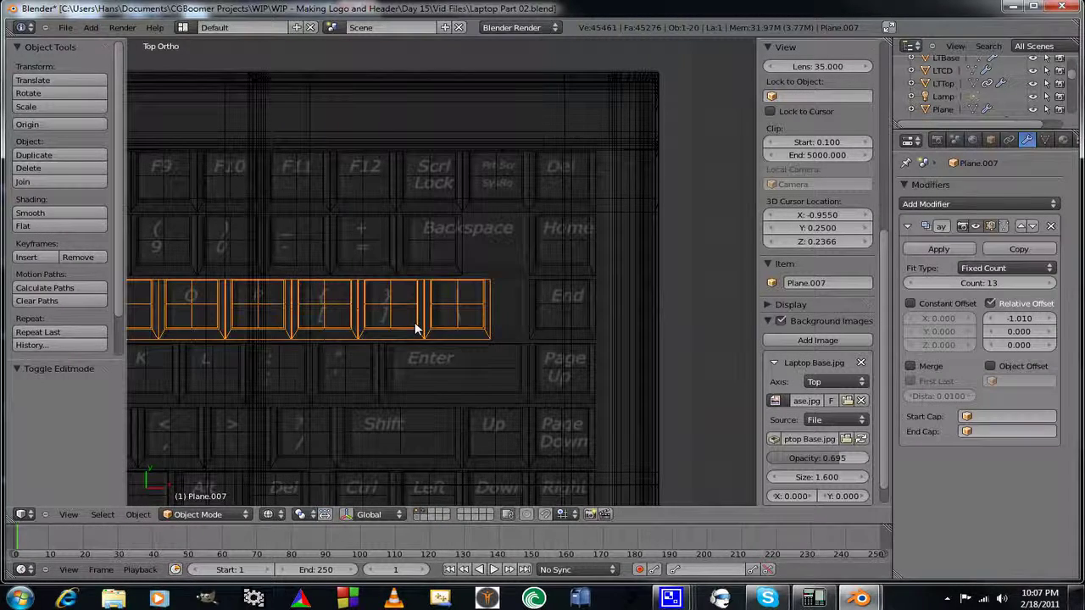
left_click(937, 249)
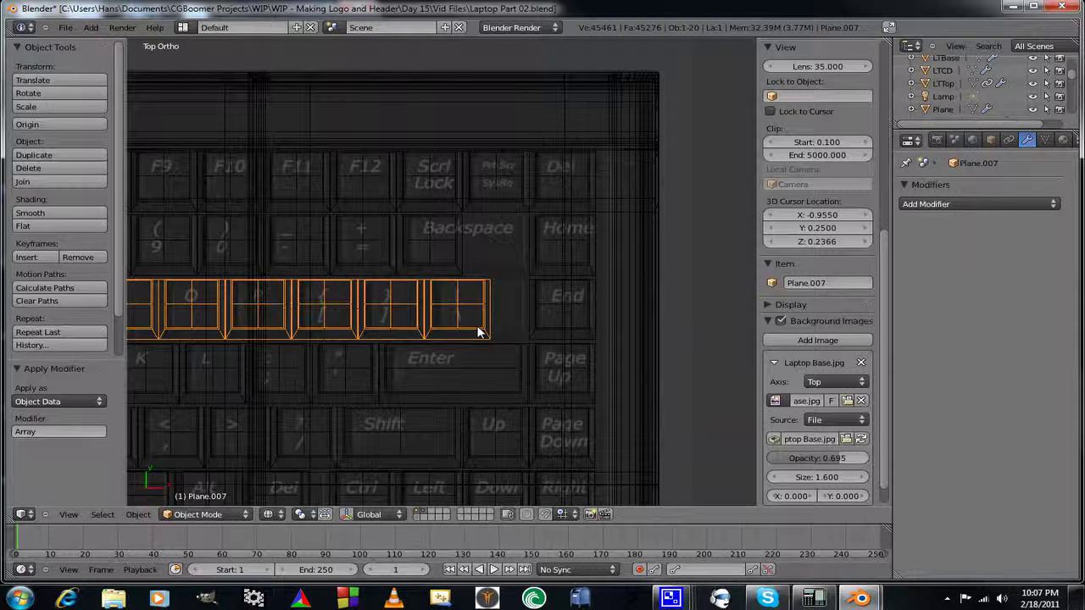
key("Tab")
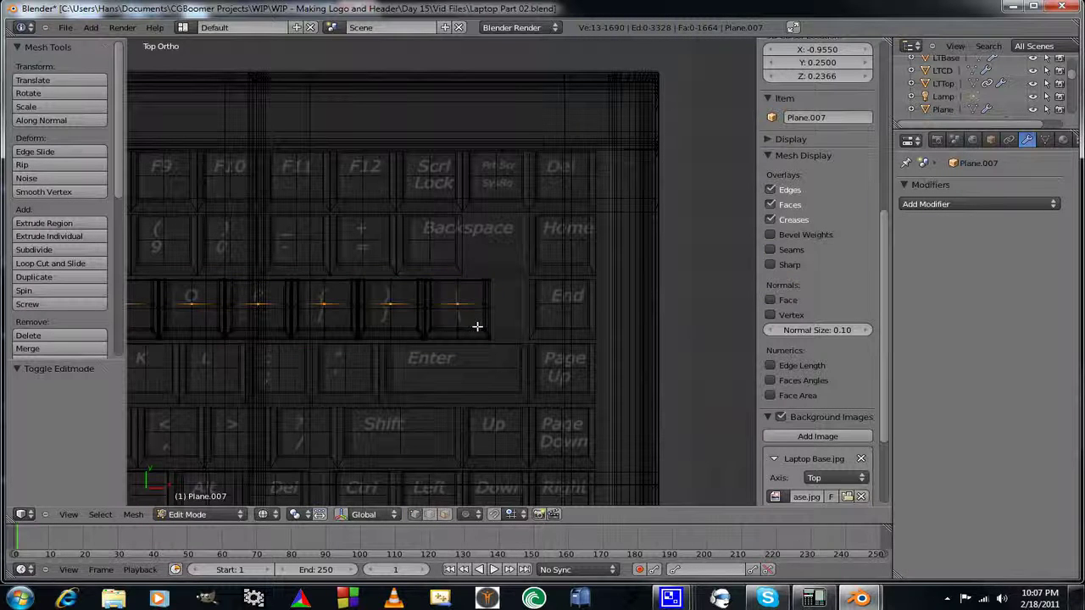
Widen the backslash key toward the End key by moving its right-side vertices about 0.094 along X.
key("a")
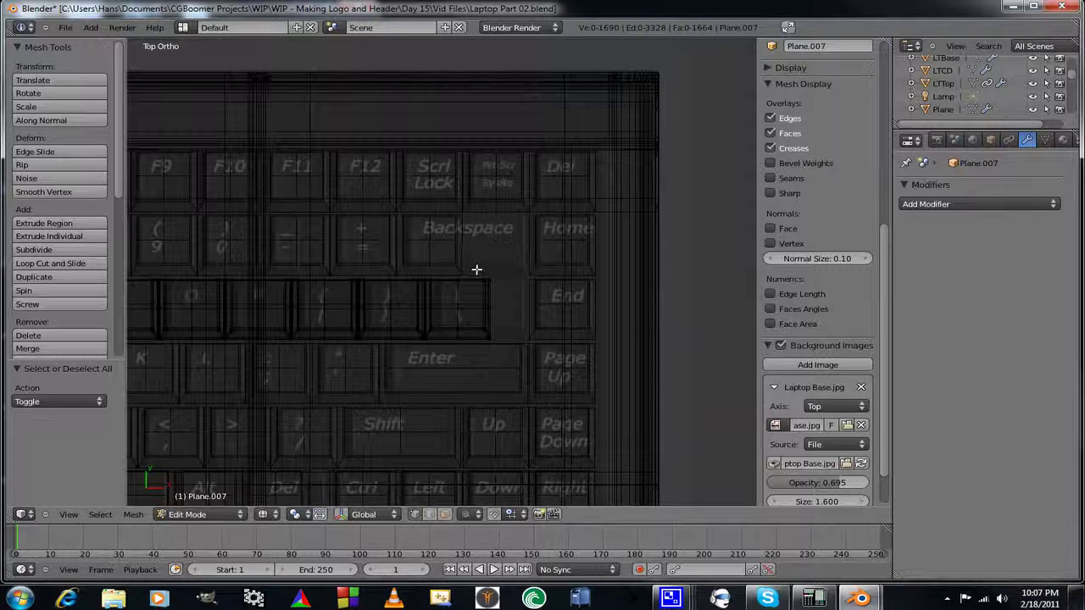
key("b")
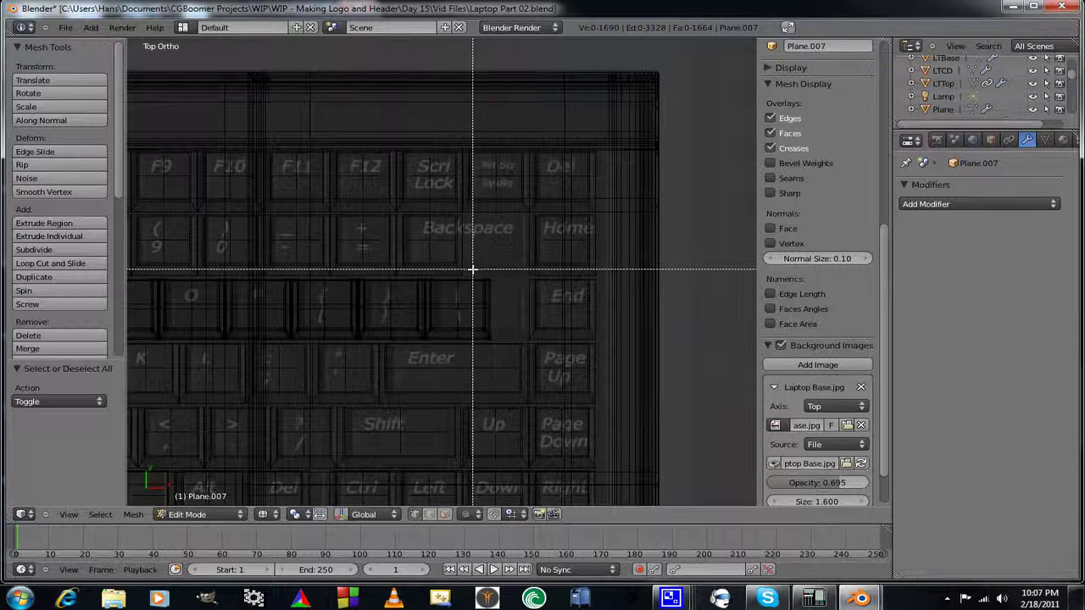
left_click_drag(474, 270, 511, 358)
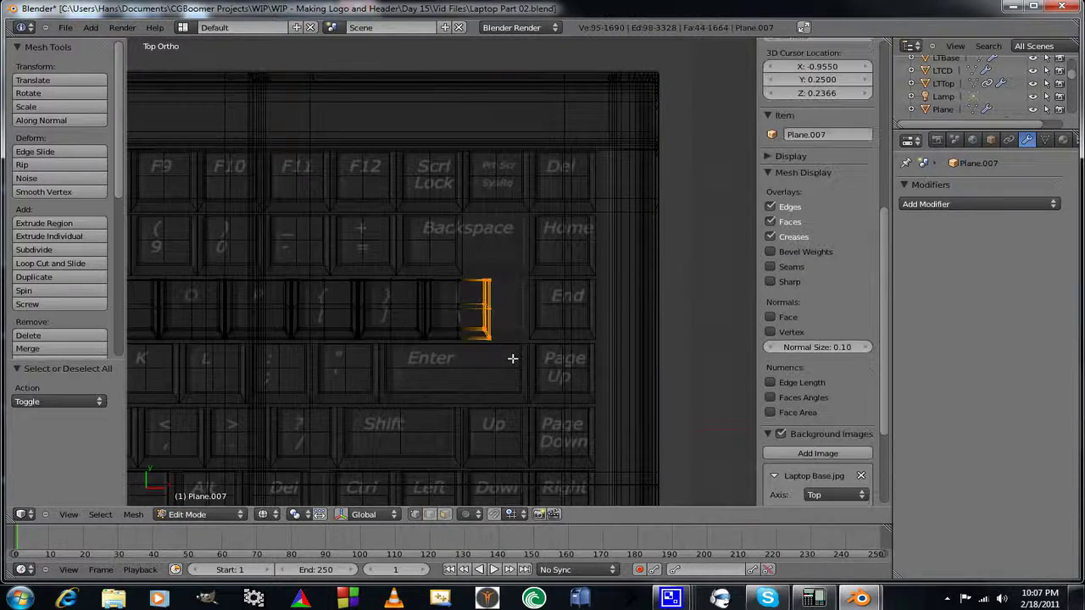
scroll(516, 339, "up", 2)
scroll(516, 342, "up", 1)
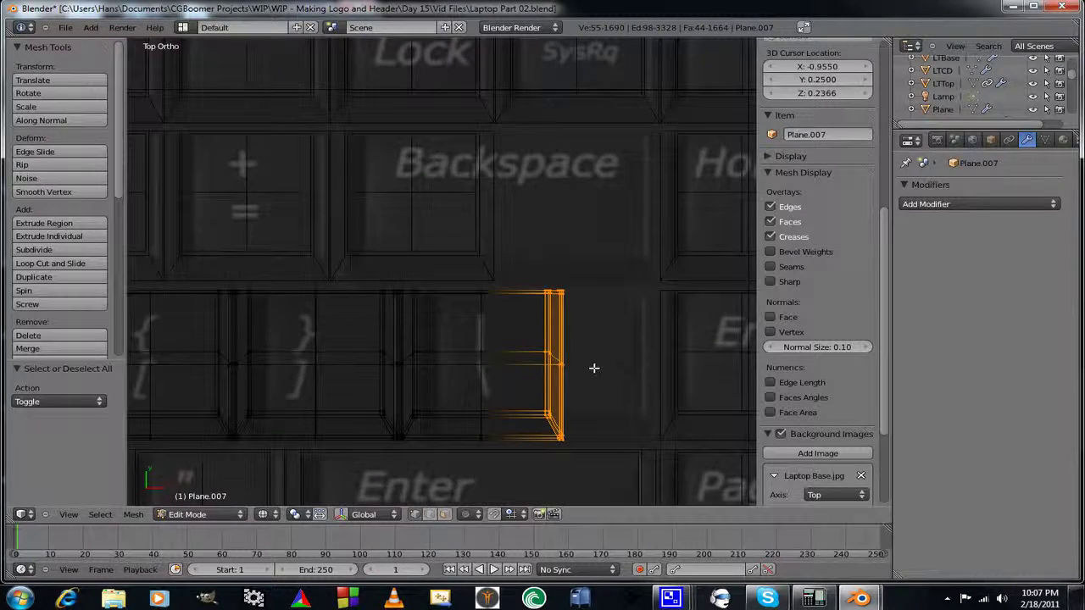
middle_click_drag(593, 368, 455, 247, "shift")
scroll(474, 293, "up", 2)
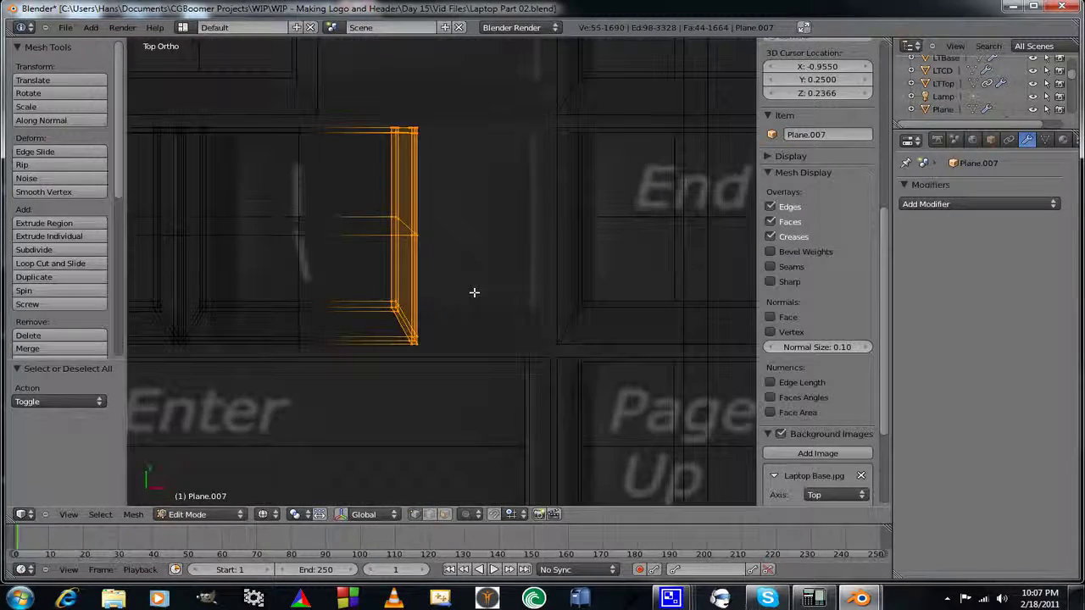
key("g")
key("x")
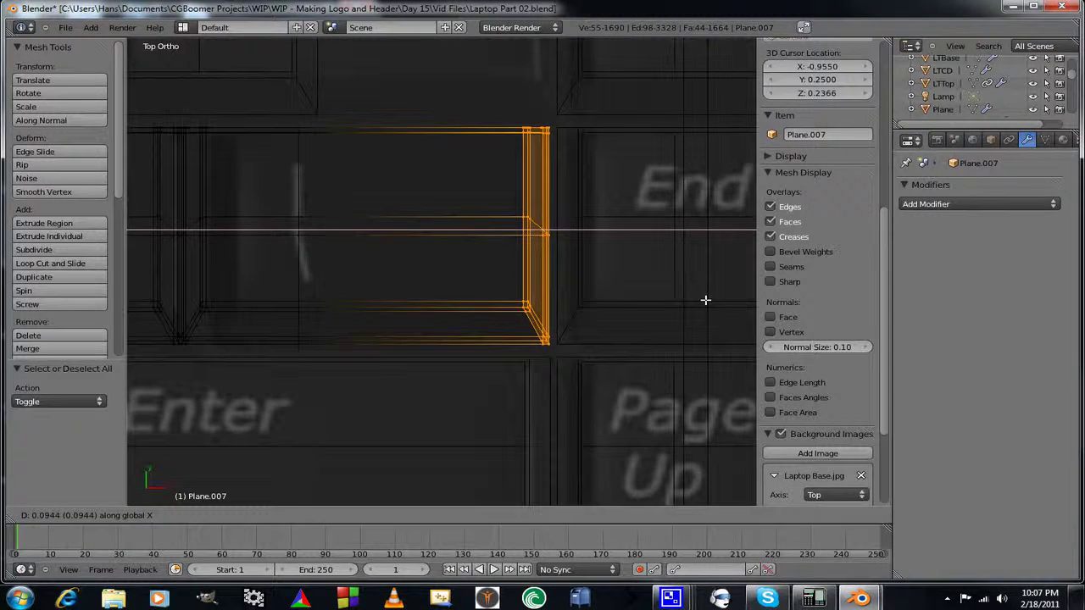
left_click(705, 299)
scroll(529, 296, "down", 5)
middle_click_drag(420, 328, 473, 348, "shift")
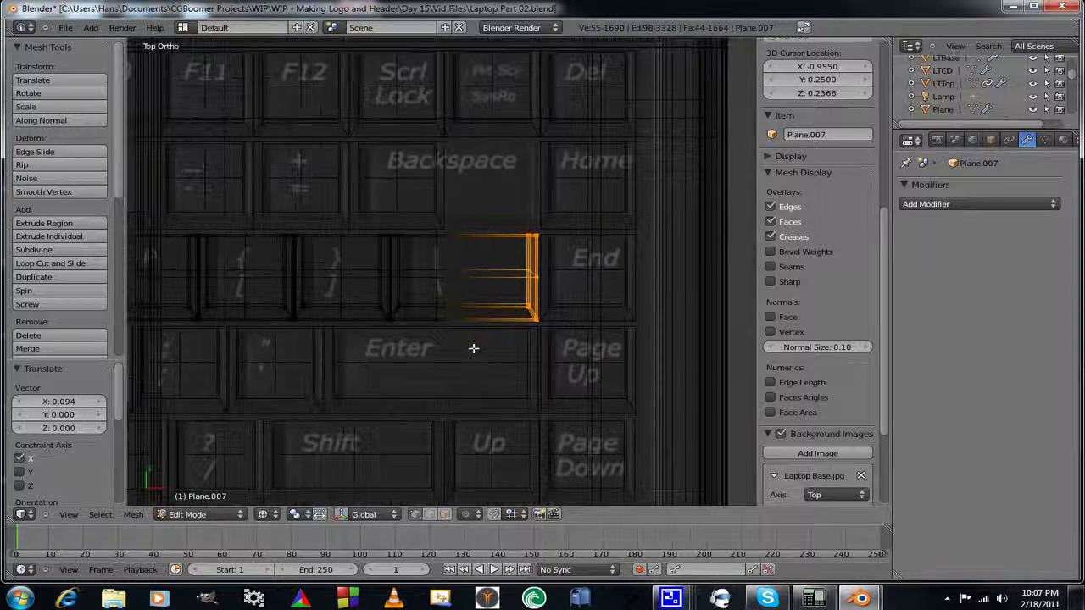
Edge-slide the backslash key's vertical middle loop toward the key's centre by a factor of about 0.370.
right_click(438, 294, "alt")
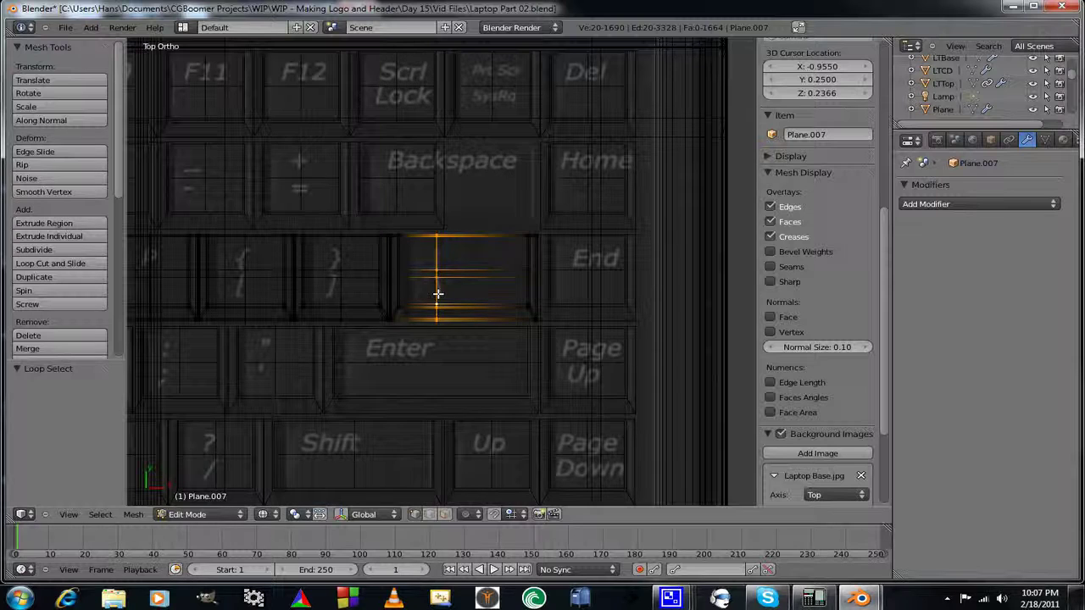
key("ctrl+e")
left_click(437, 294)
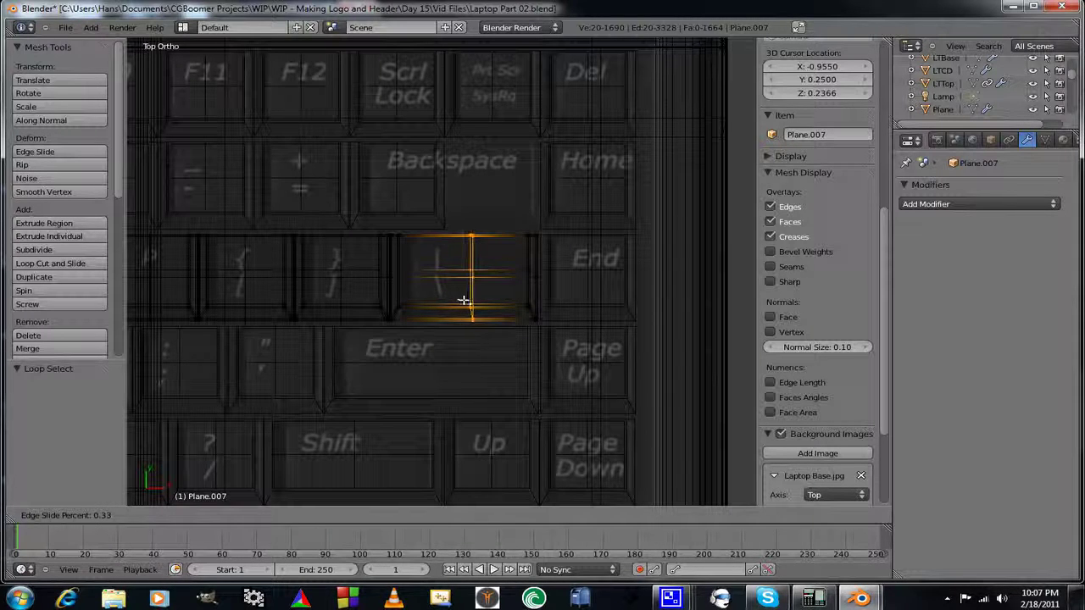
left_click(466, 302)
scroll(373, 333, "down", 4)
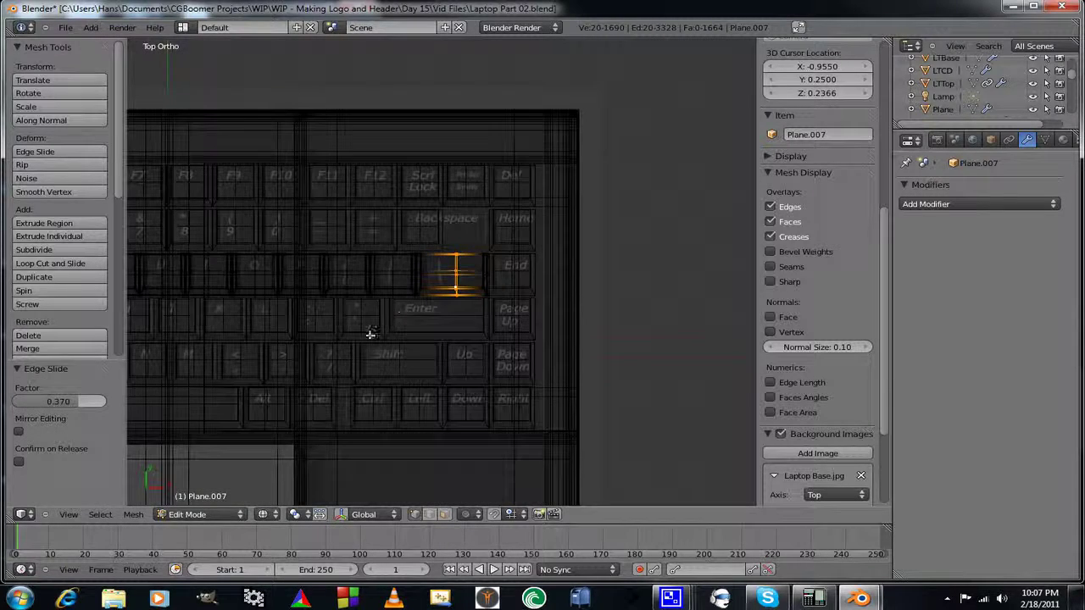
middle_click_drag(370, 335, 610, 345, "shift")
scroll(403, 349, "down", 4)
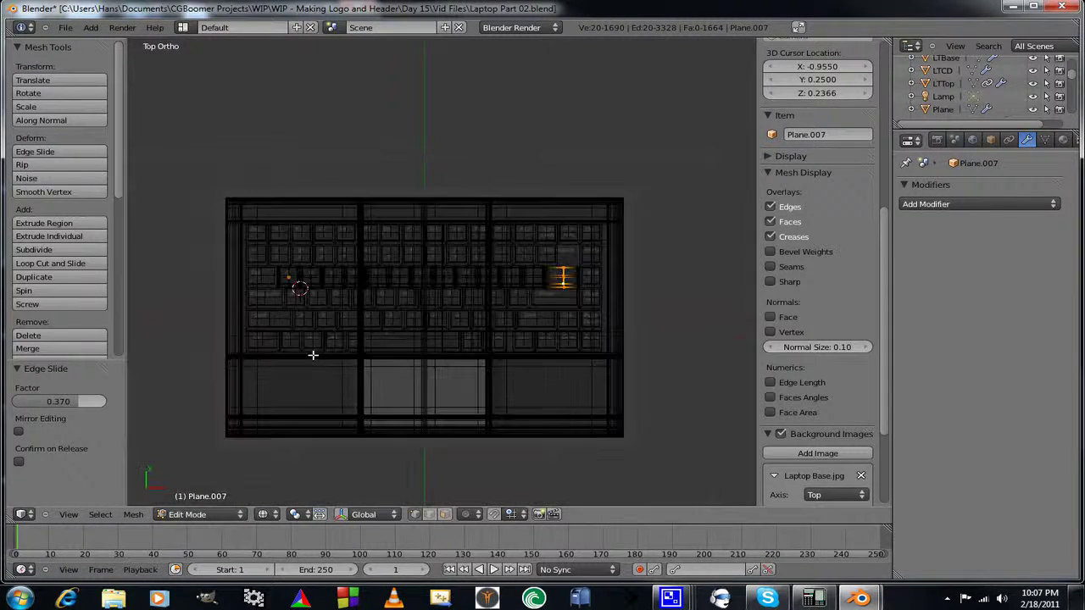
middle_click_drag(306, 323, 397, 365, "shift")
scroll(398, 365, "up", 6)
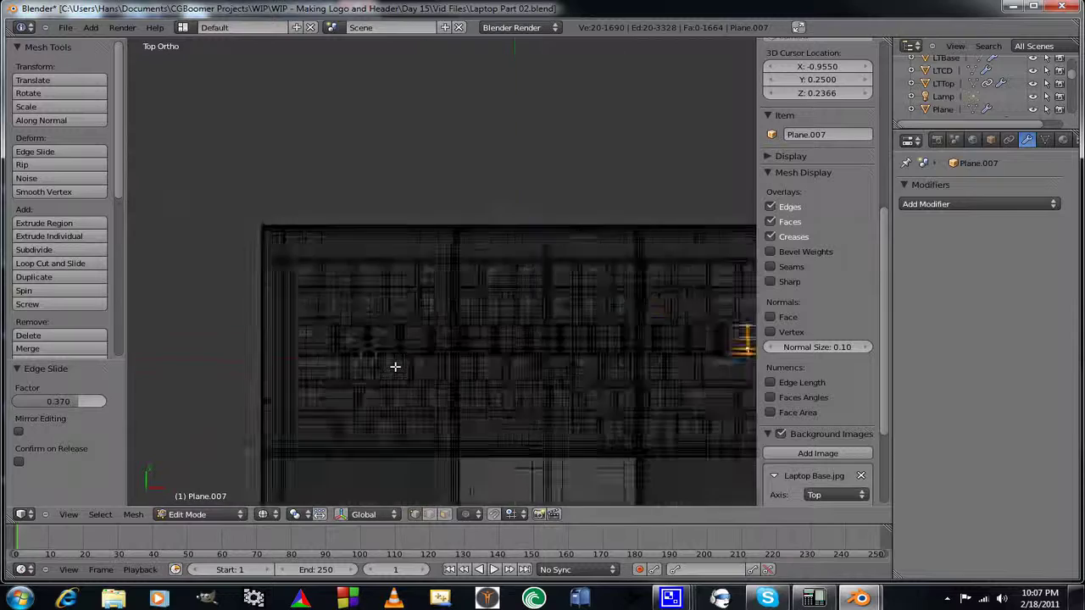
scroll(406, 297, "up", 5)
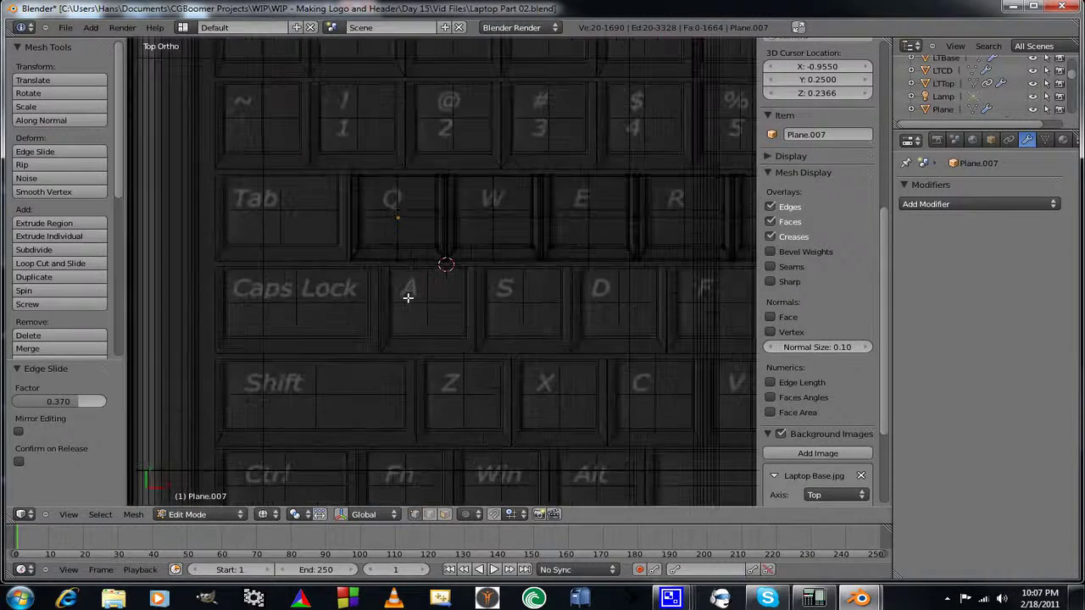
Finish editing the Q-to-backslash key row and inspect the Tab key's mesh.
middle_click_drag(322, 288, 407, 284, "shift")
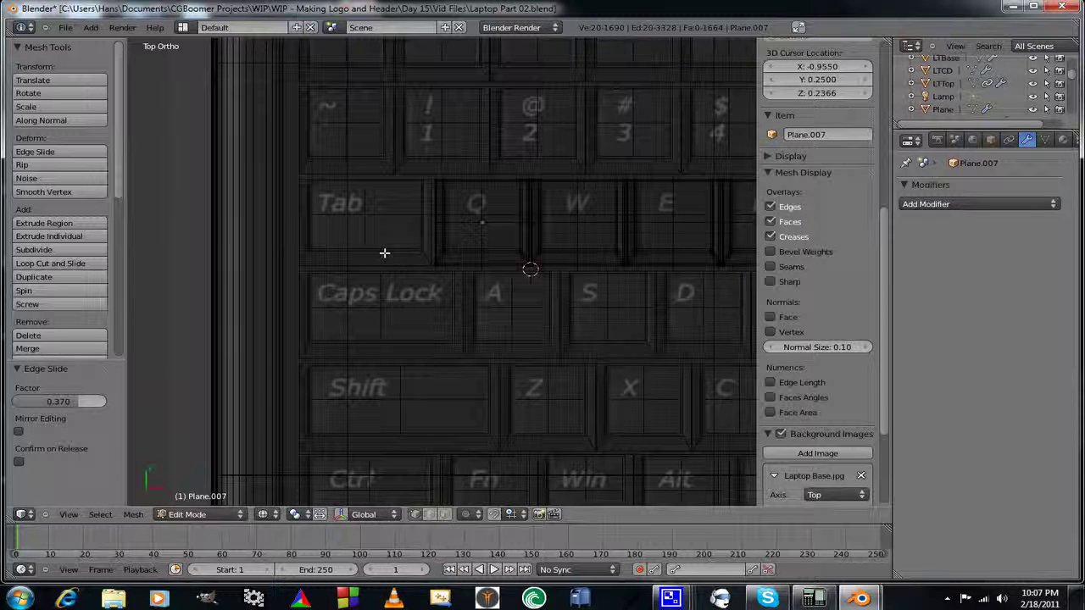
key("Tab")
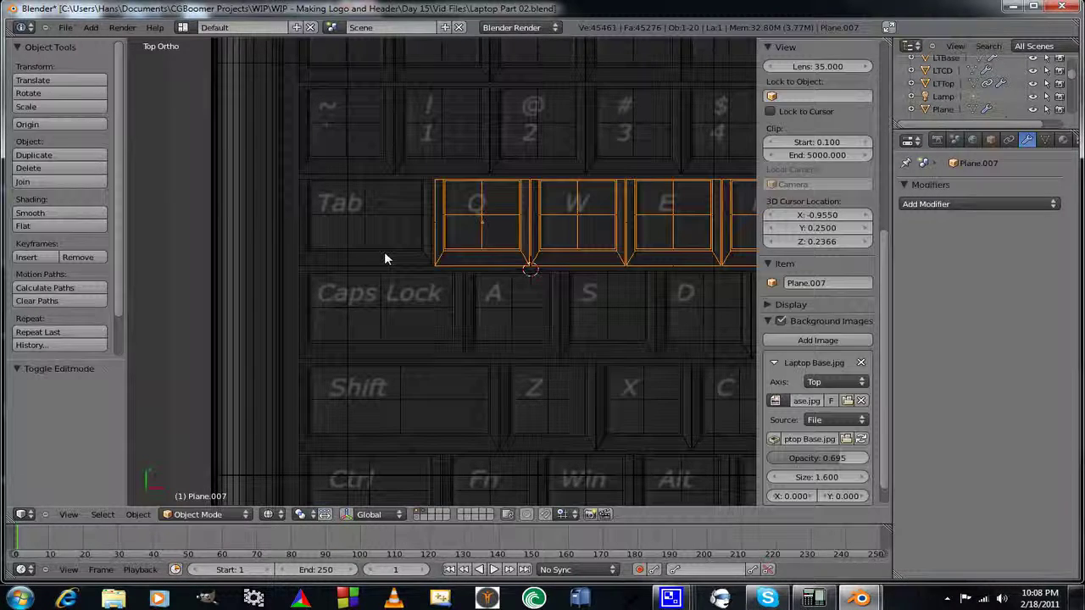
right_click(384, 258)
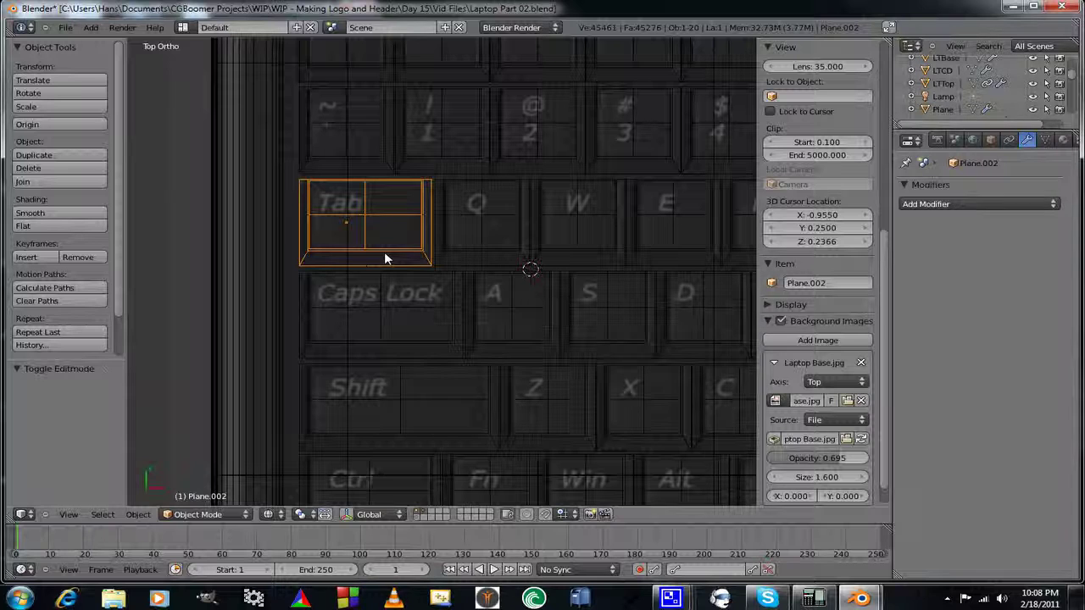
key("Tab")
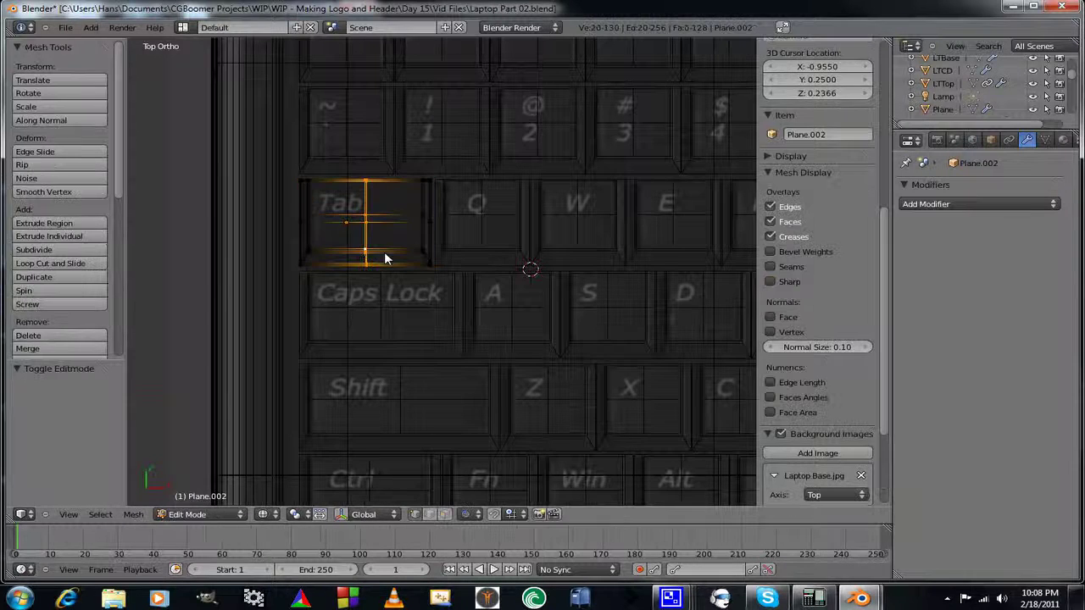
key("Tab")
Apply the Array modifier on the number key row and open its mesh for editing.
middle_click_drag(462, 178, 301, 284, "shift")
scroll(301, 285, "down", 1)
scroll(300, 290, "down", 4)
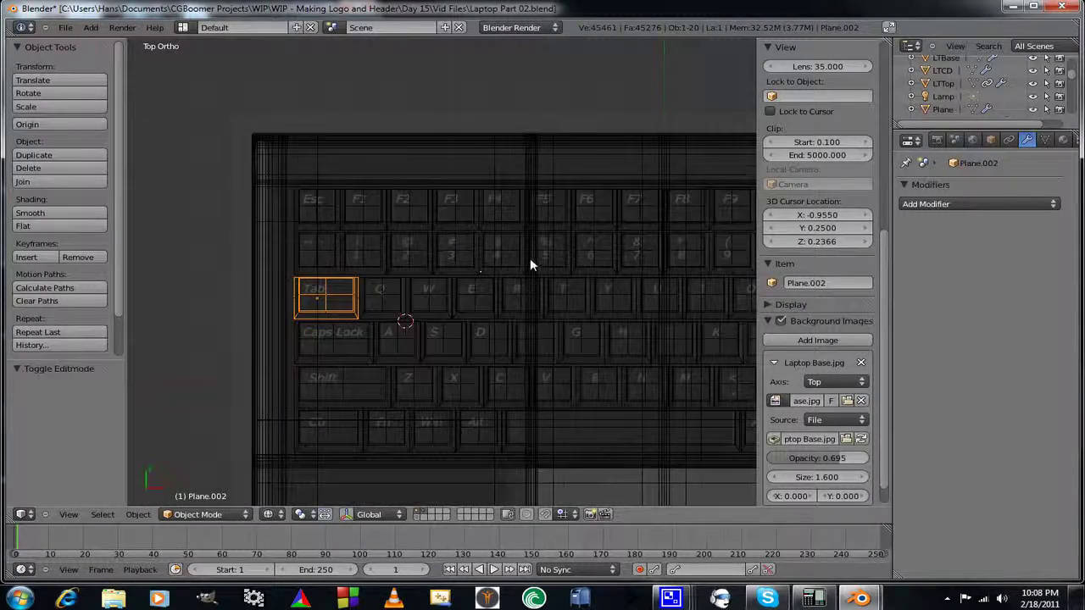
scroll(530, 257, "up", 2)
middle_click_drag(530, 258, 307, 252, "shift")
right_click(431, 264)
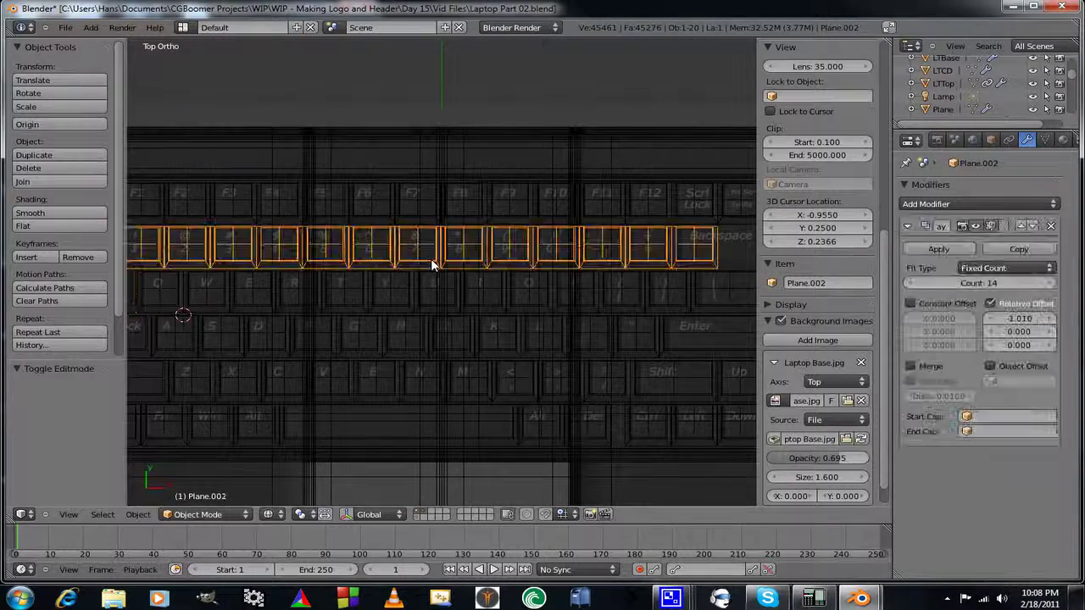
middle_click_drag(448, 273, 448, 303, "shift")
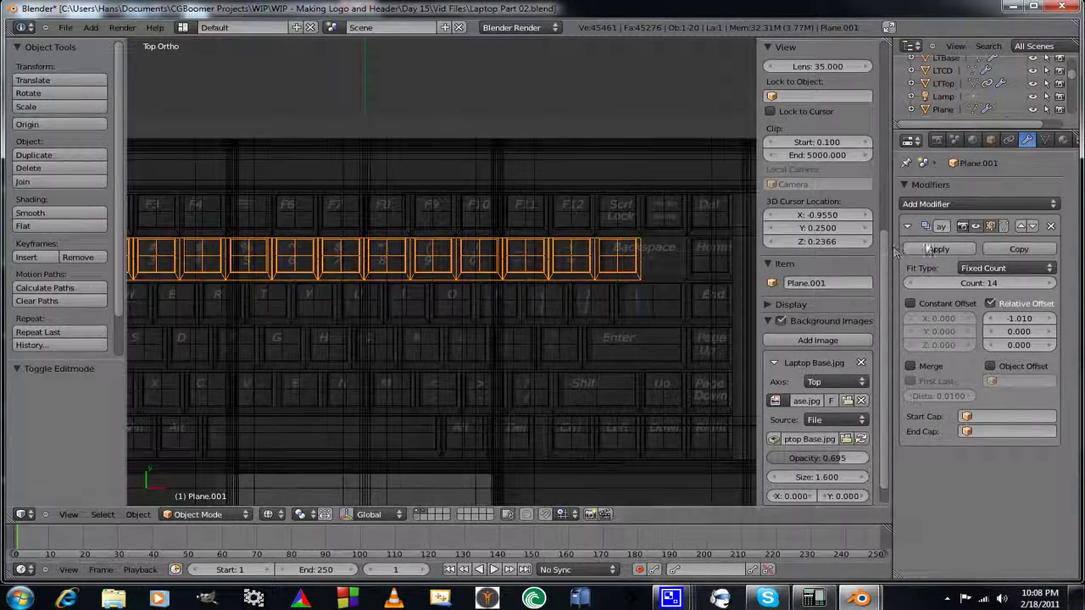
left_click(936, 246)
middle_click_drag(581, 331, 456, 327, "shift")
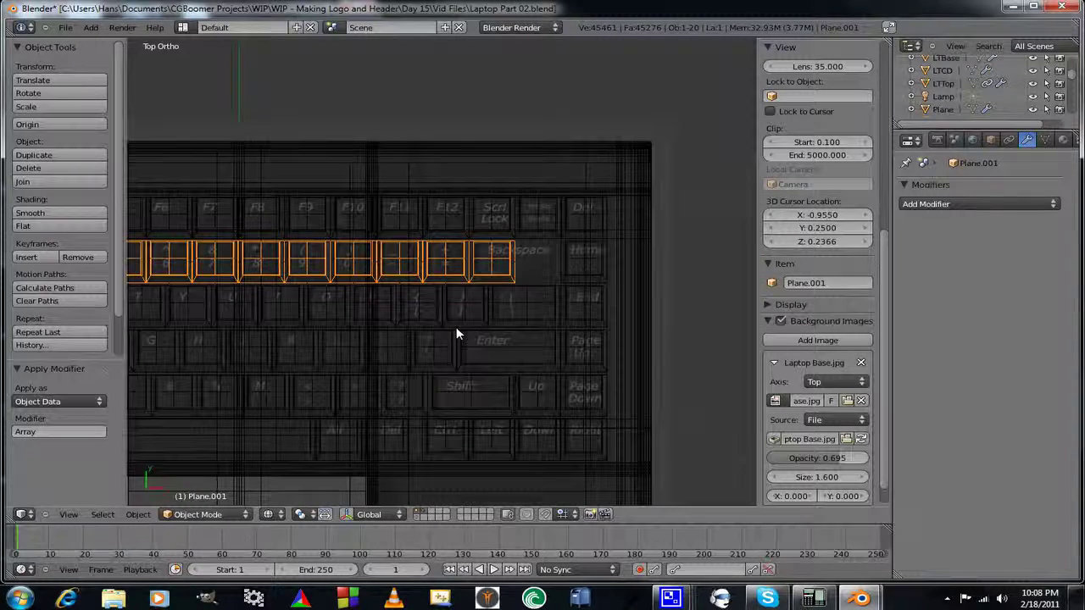
key("Tab")
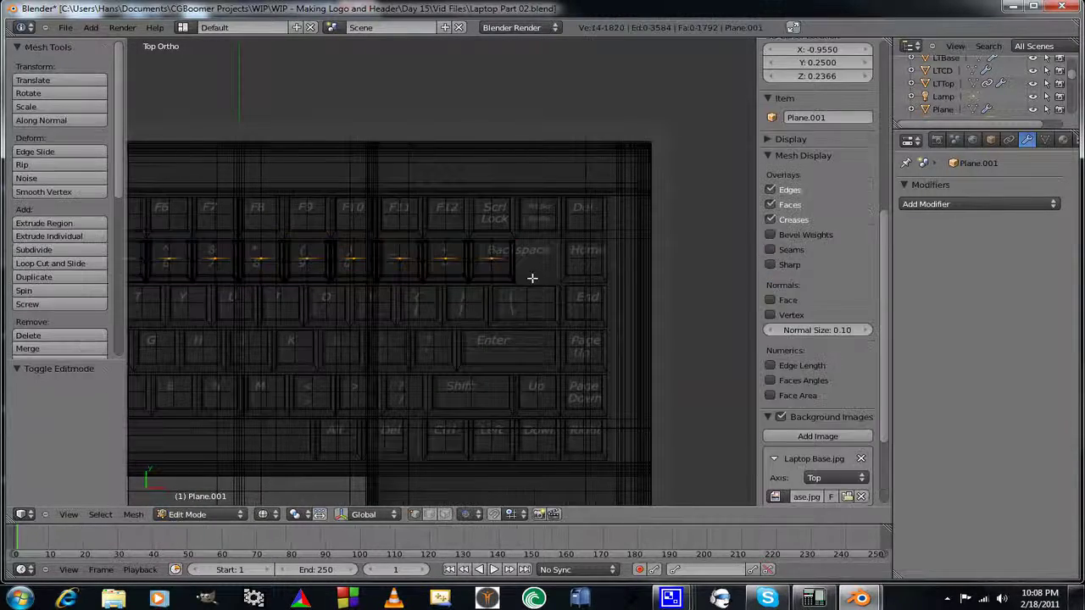
Widen the Backspace key toward the Home key by moving only its right-side vertices about 0.166 along X.
scroll(529, 307, "up", 3)
middle_click_drag(532, 322, 267, 330, "shift")
key("a")
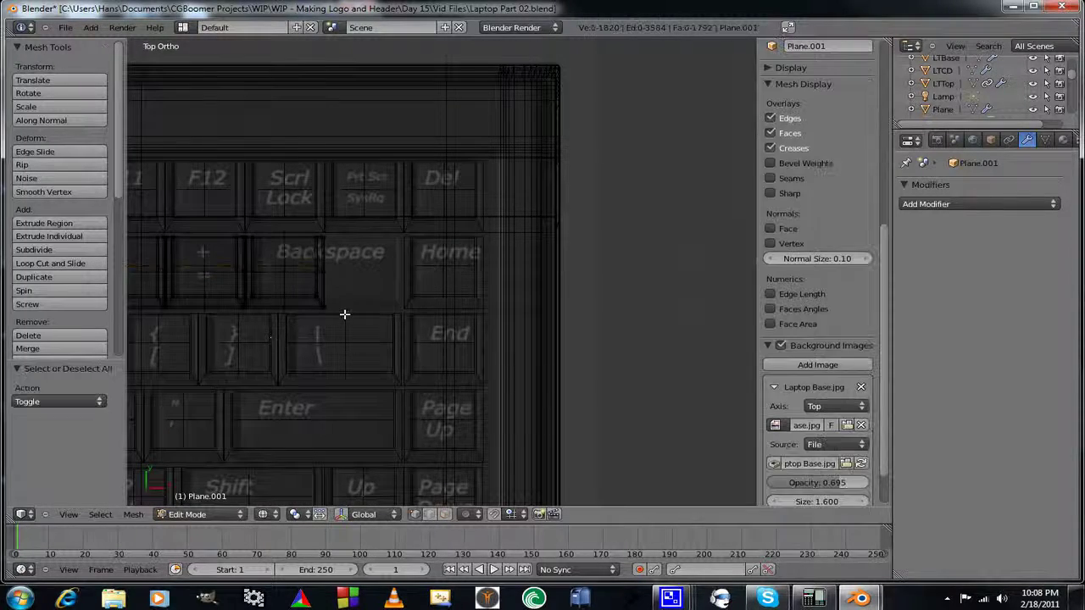
middle_click_drag(345, 316, 376, 315, "shift")
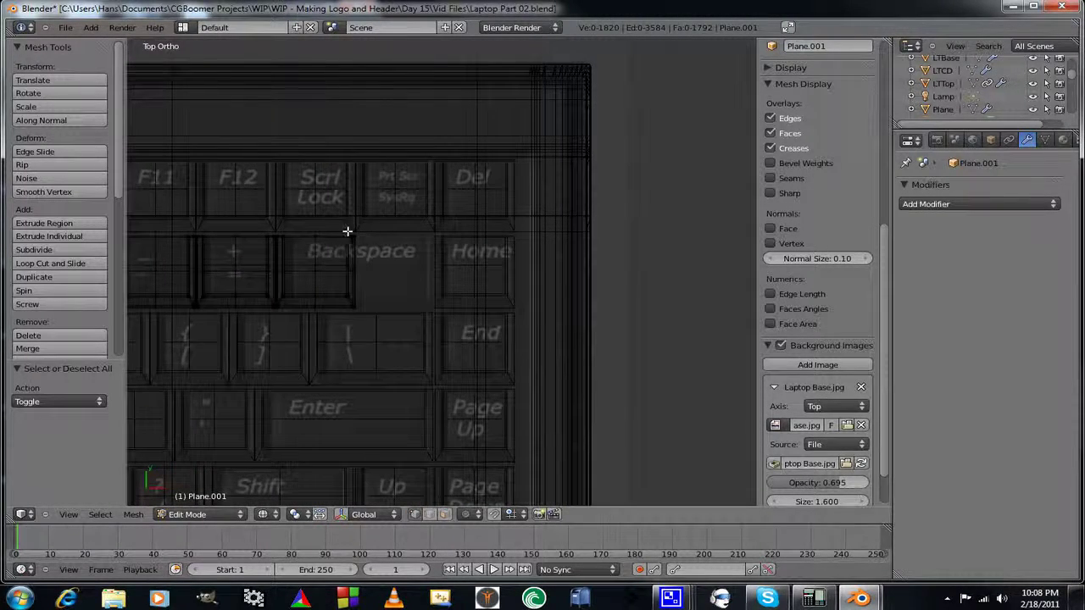
key("b")
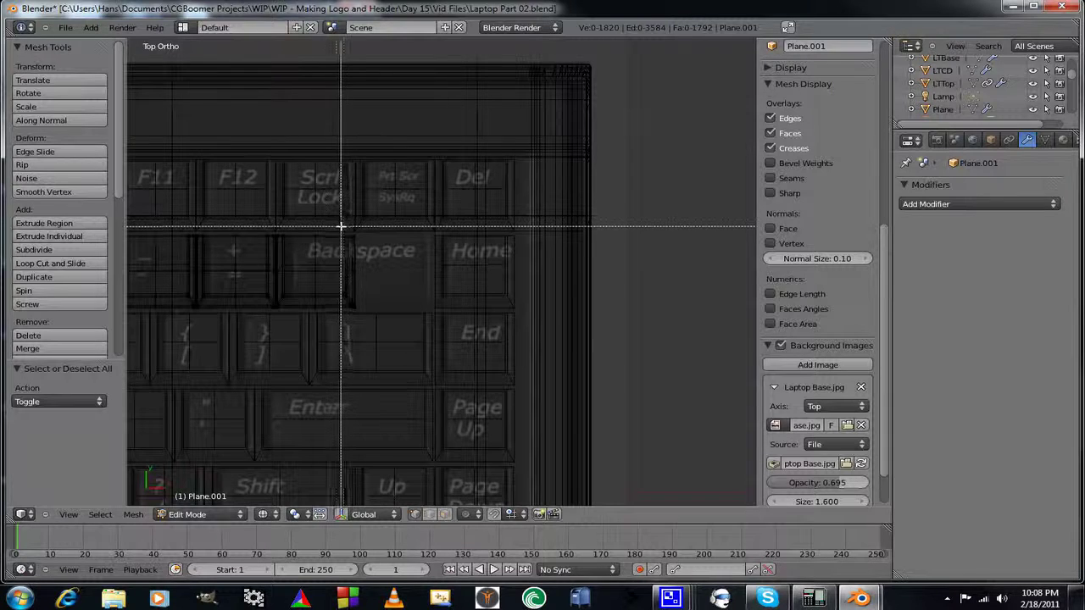
left_click_drag(337, 226, 390, 334)
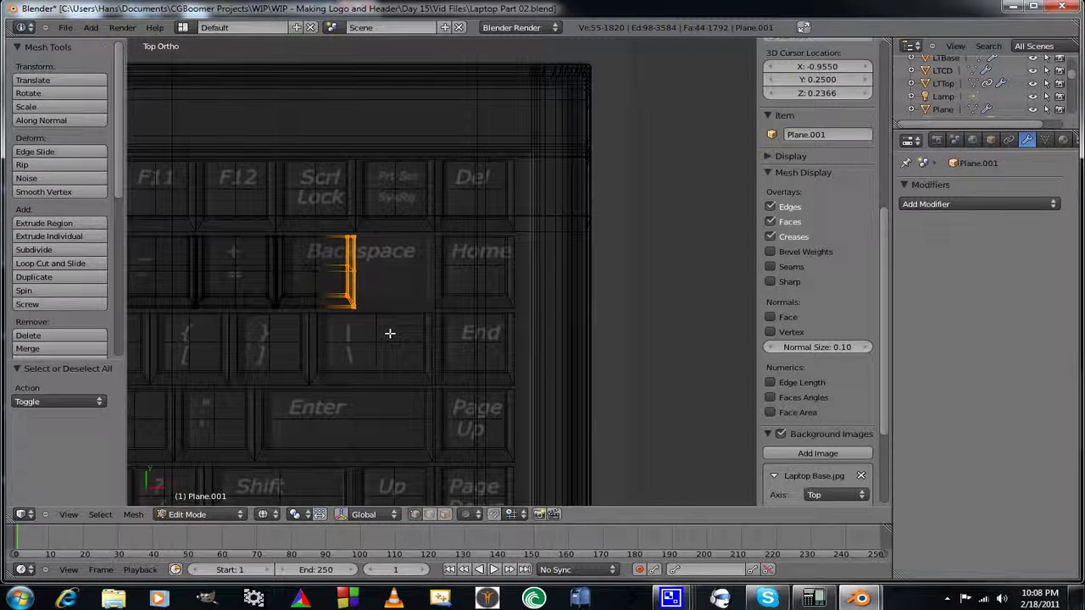
scroll(393, 326, "up", 3)
scroll(393, 326, "up", 1)
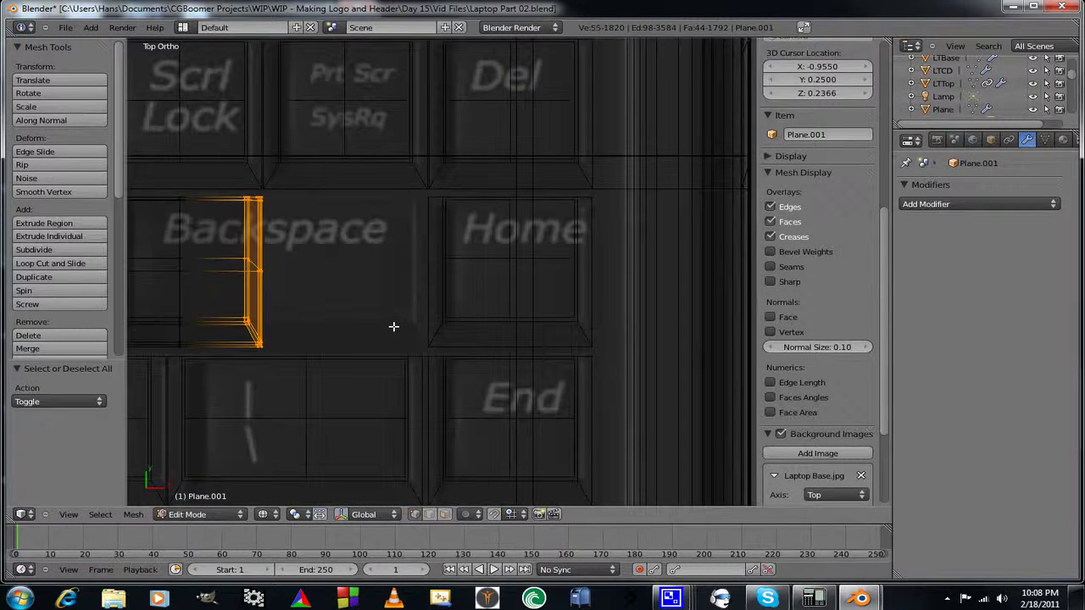
key("g")
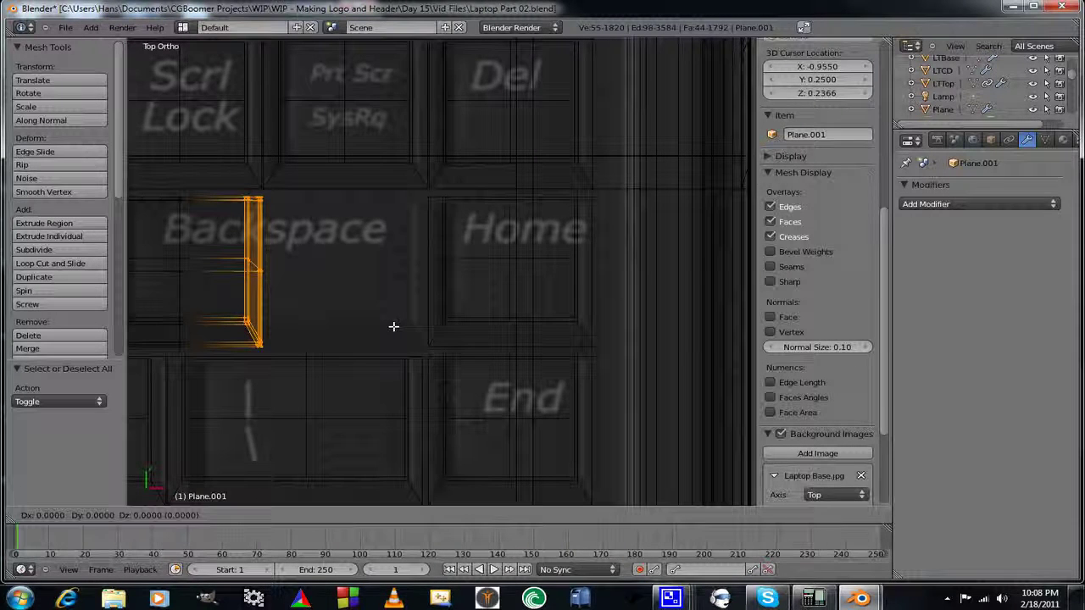
key("x")
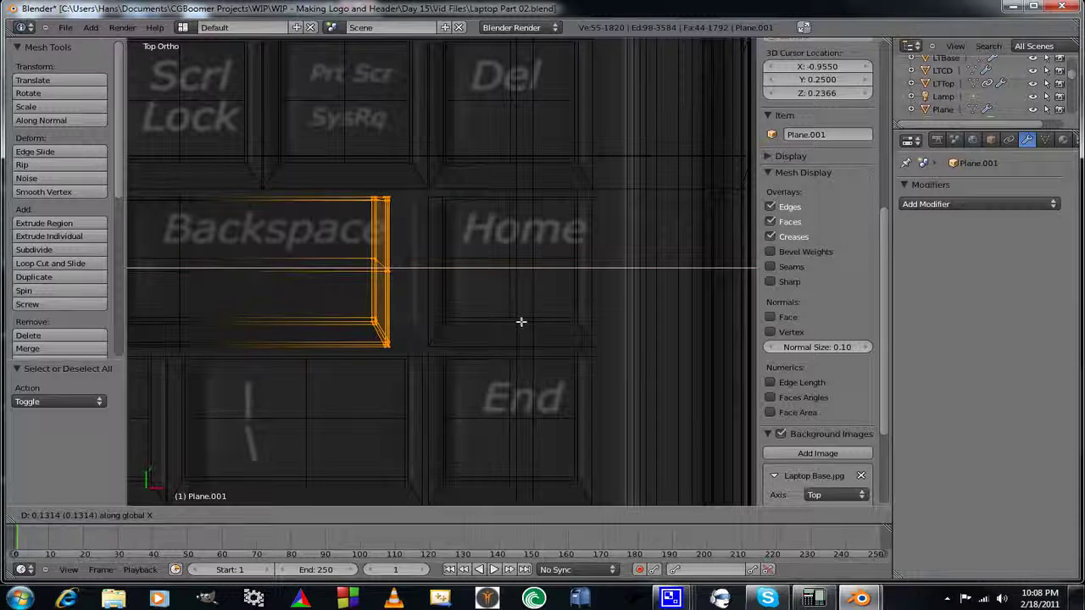
left_click(567, 319)
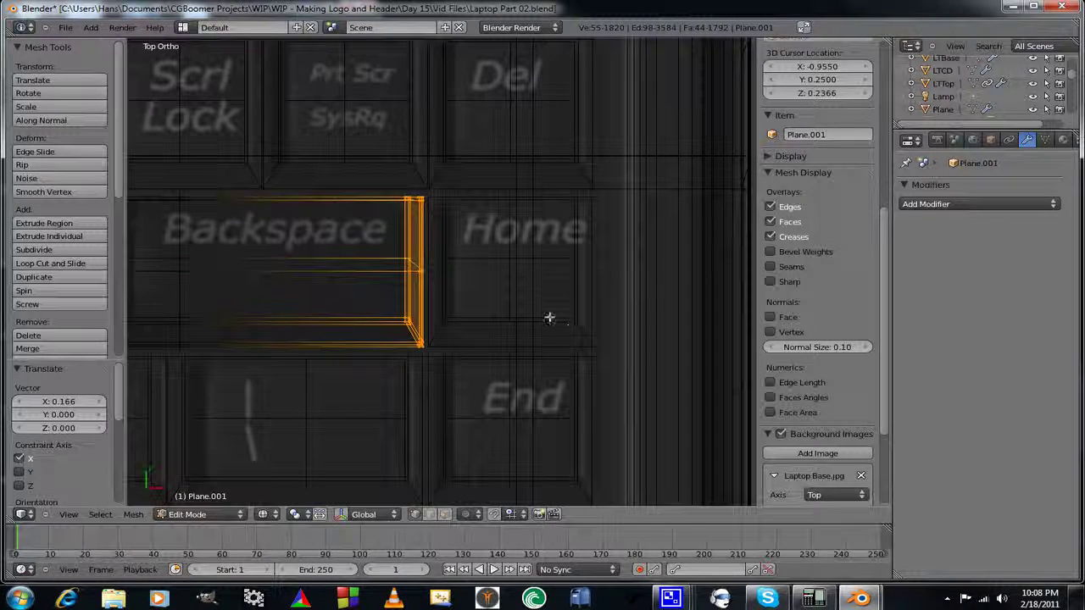
Edge-slide the Backspace key's vertical middle loop toward the key's centre by a factor of about 0.361 and finish editing.
scroll(478, 322, "down", 3)
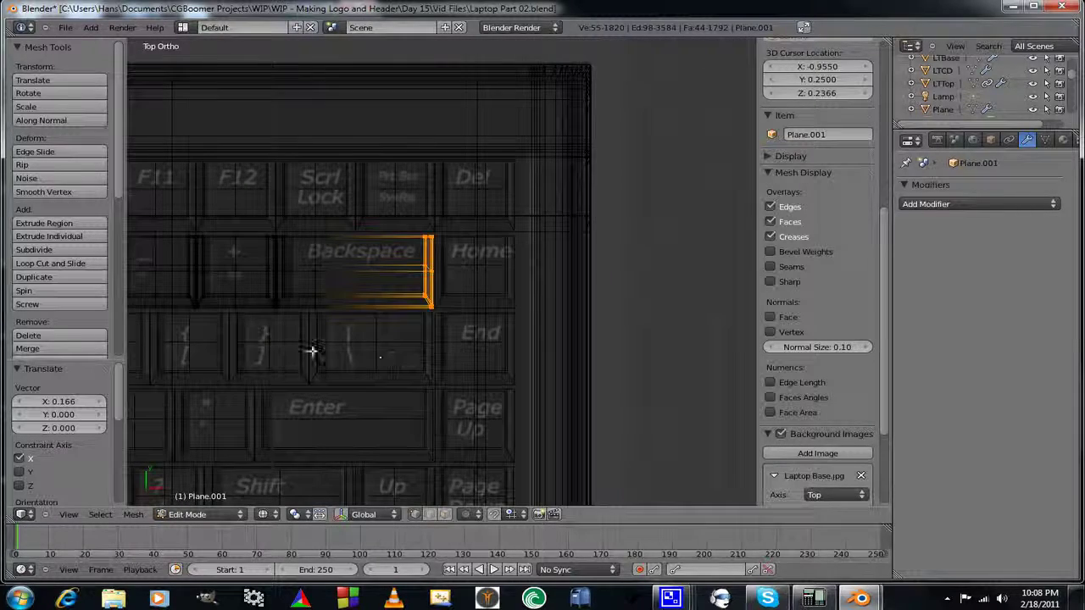
scroll(489, 339, "down", 4)
scroll(494, 341, "up", 3)
scroll(493, 339, "up", 1)
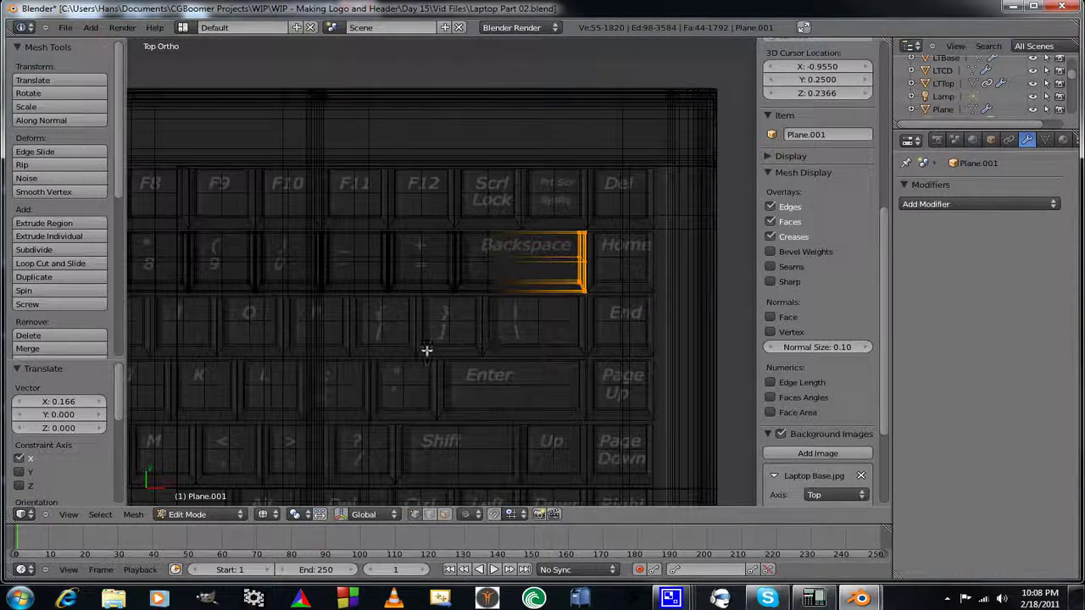
right_click(490, 273, "alt")
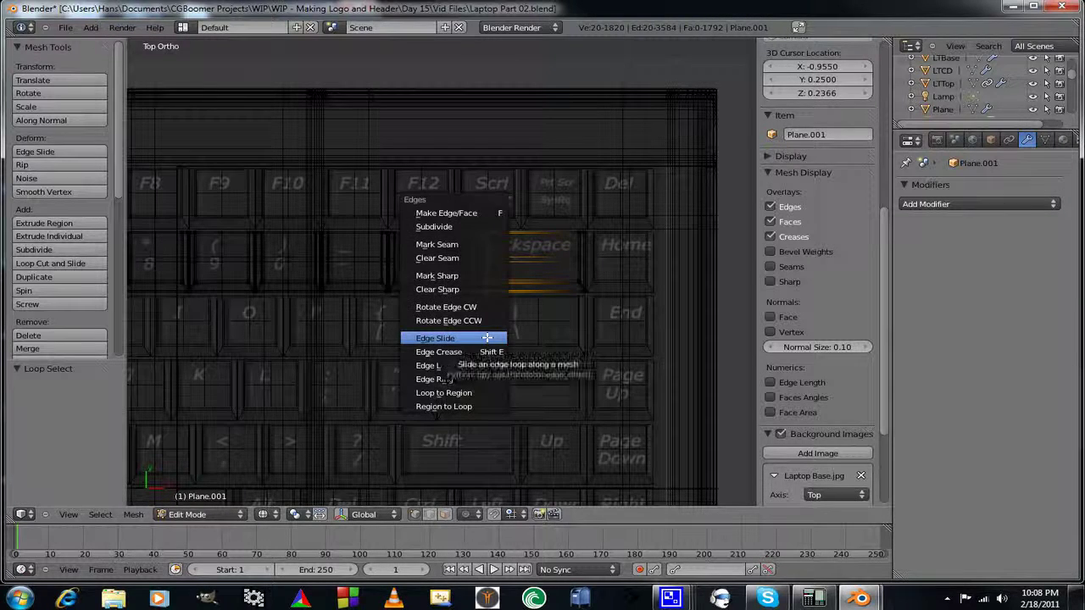
left_click(487, 338)
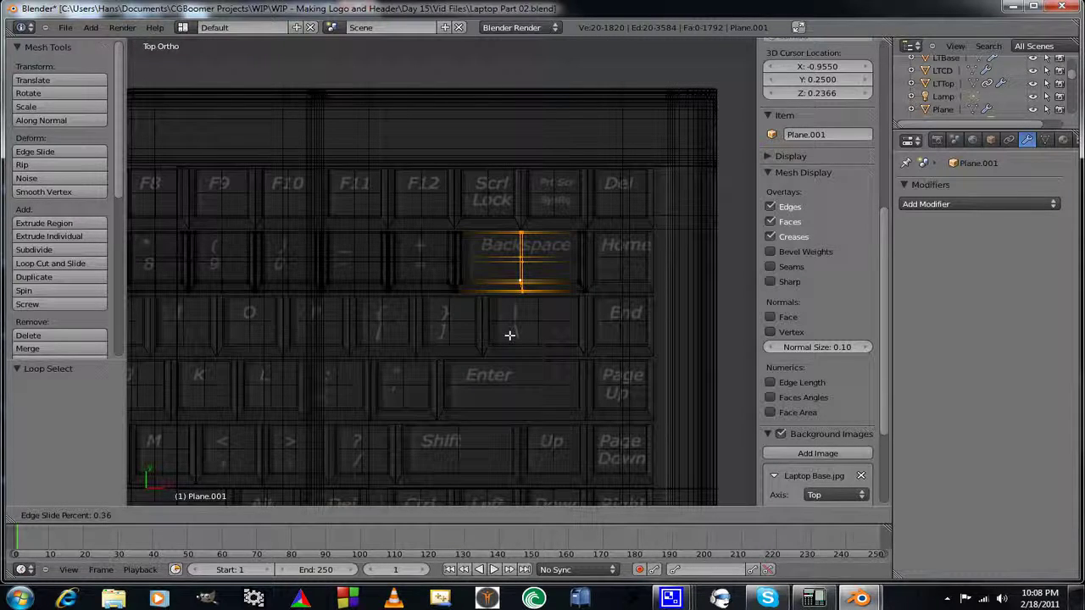
left_click(510, 335)
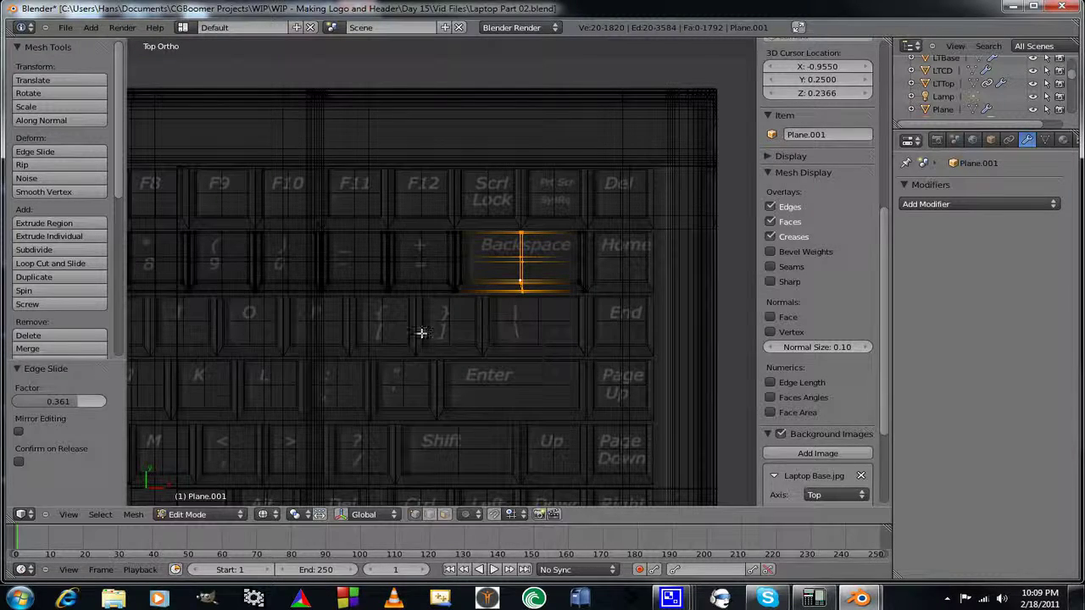
scroll(422, 333, "down", 2)
middle_click_drag(351, 327, 629, 359, "shift")
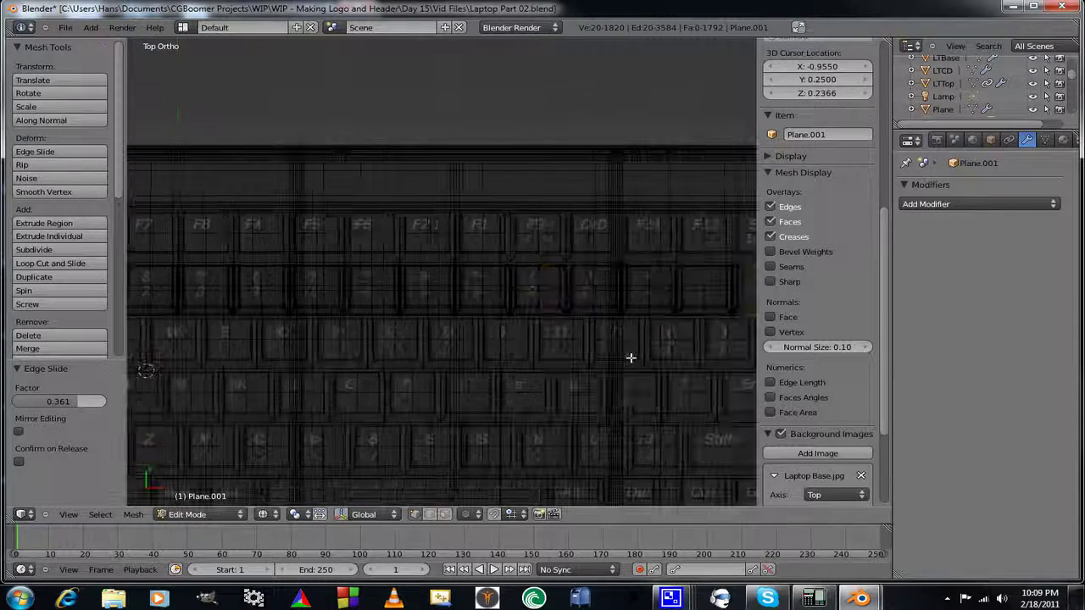
scroll(630, 359, "down", 2)
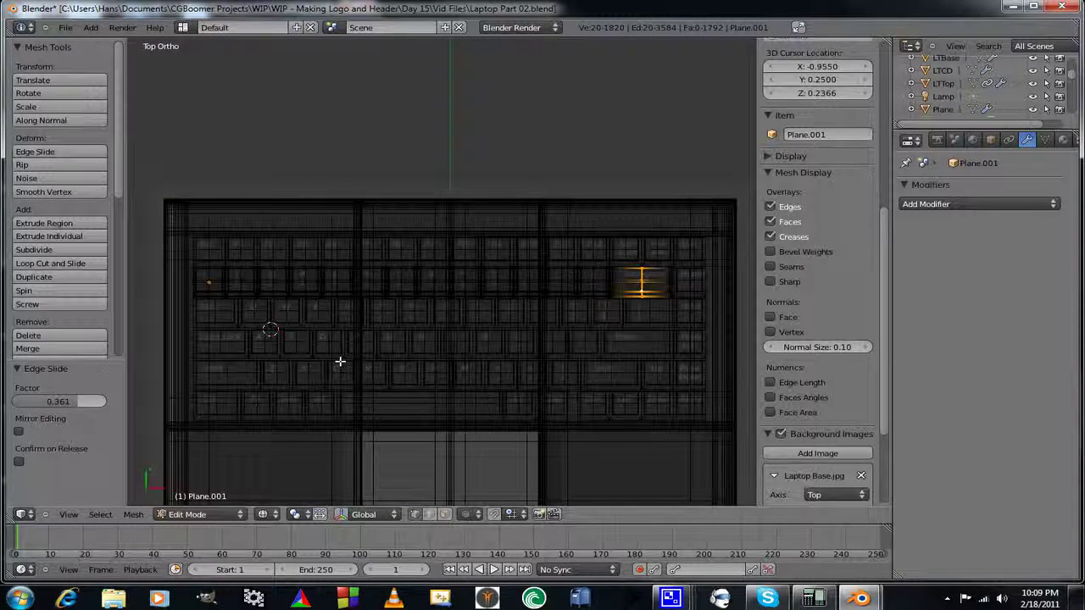
scroll(340, 361, "up", 1)
middle_click_drag(361, 340, 429, 387, "shift")
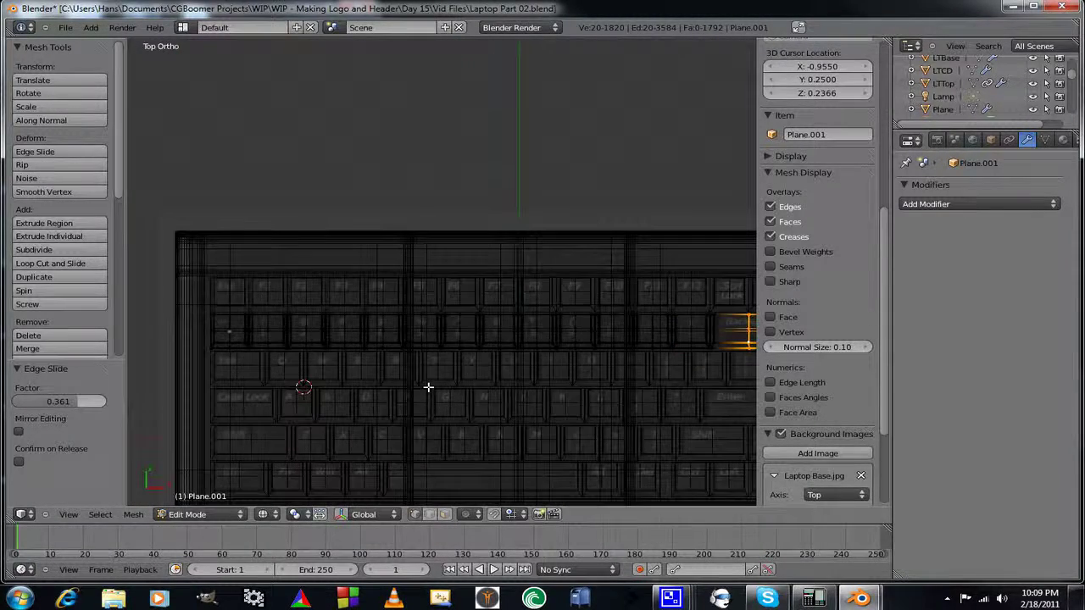
middle_click_drag(440, 336, 340, 289, "shift")
key("Tab")
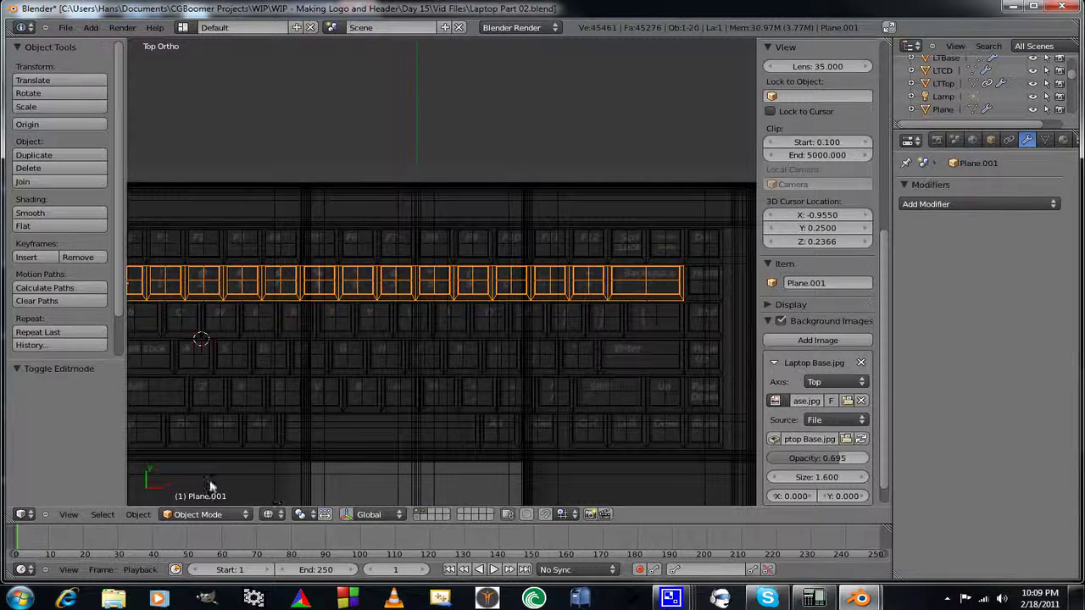
Inspect the whole keyboard layout in Solid shading, checking the gaps between keys, and return to Wireframe.
left_click(269, 514)
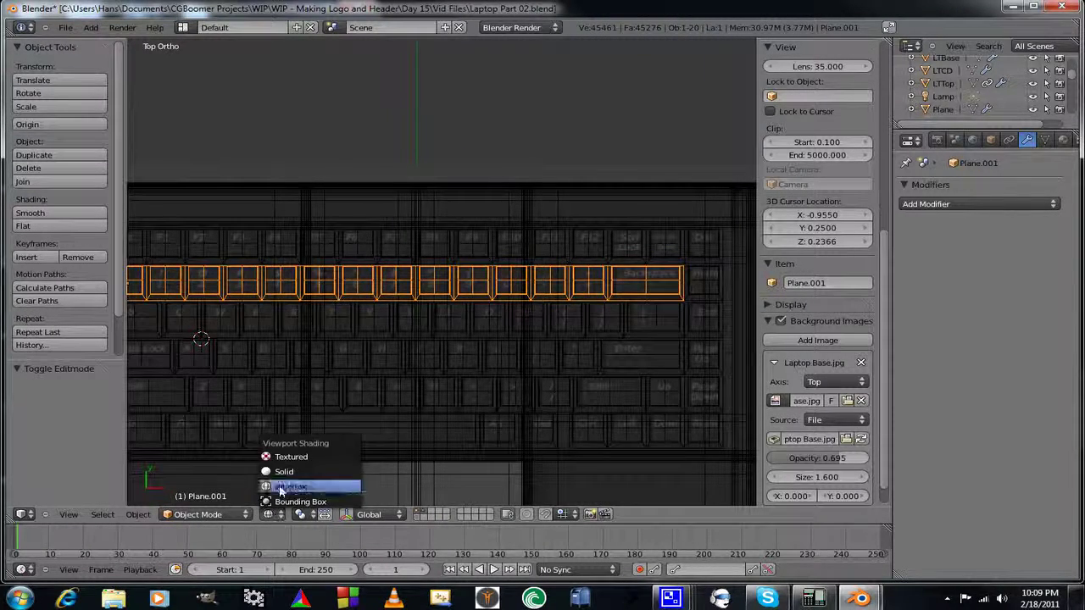
left_click(285, 472)
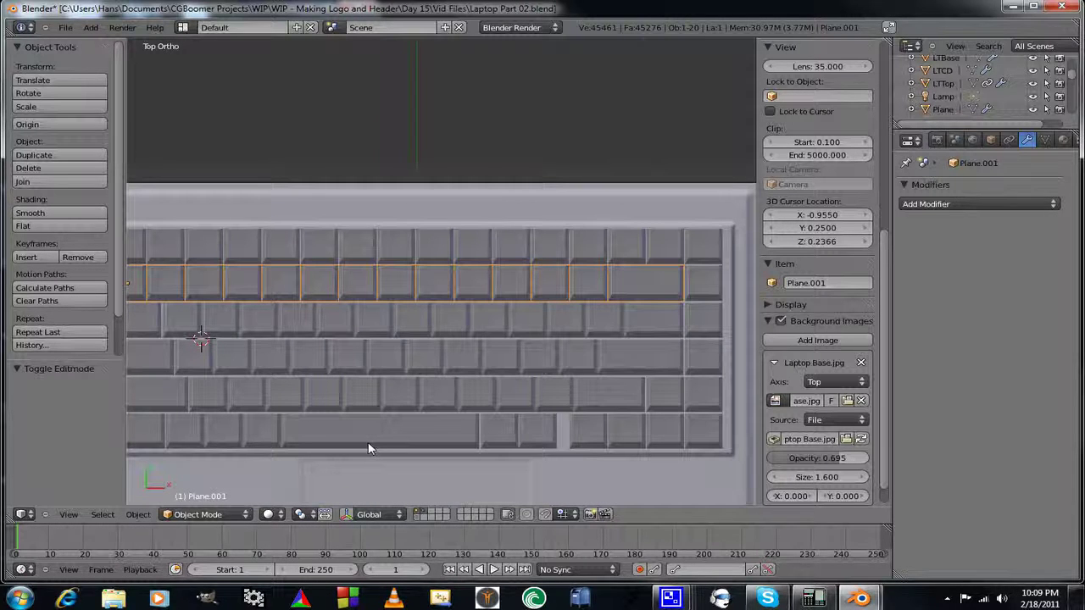
middle_click_drag(368, 450, 388, 395, "shift")
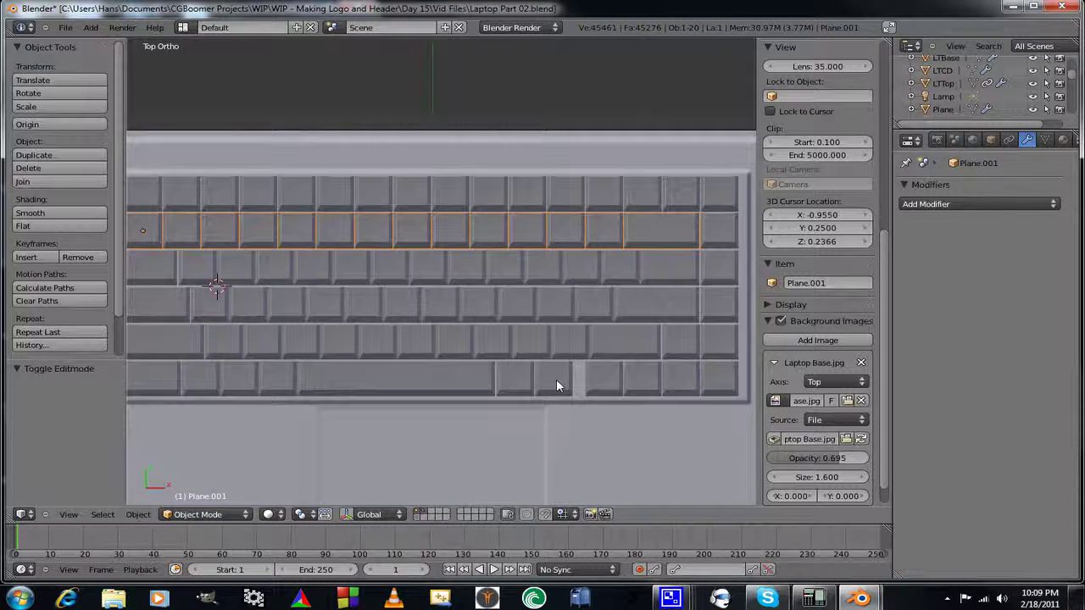
scroll(529, 413, "down", 2)
scroll(529, 413, "up", 1)
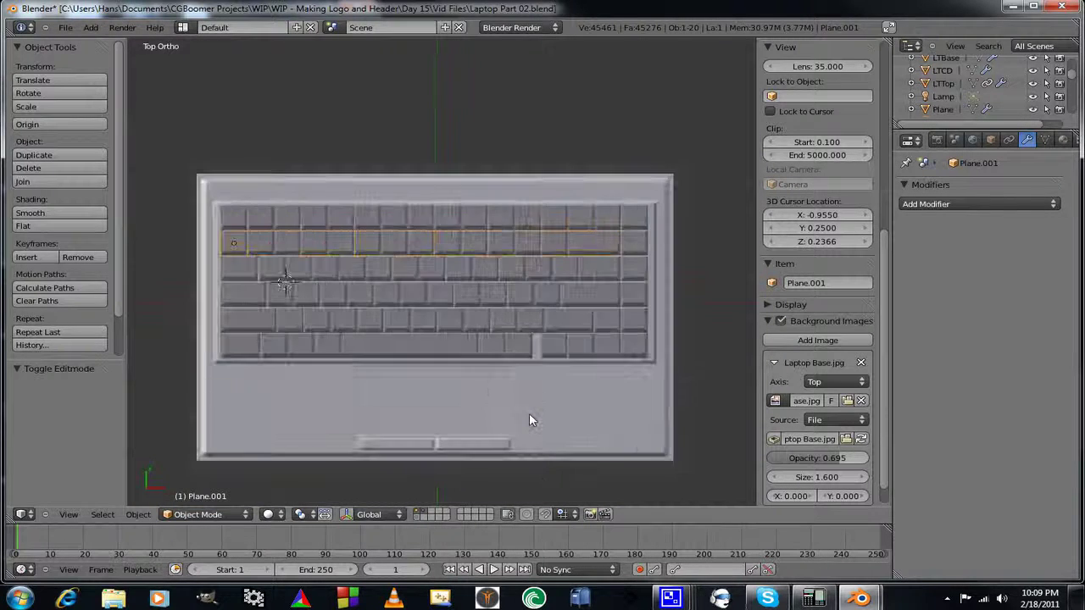
middle_click_drag(529, 419, 484, 394, "shift")
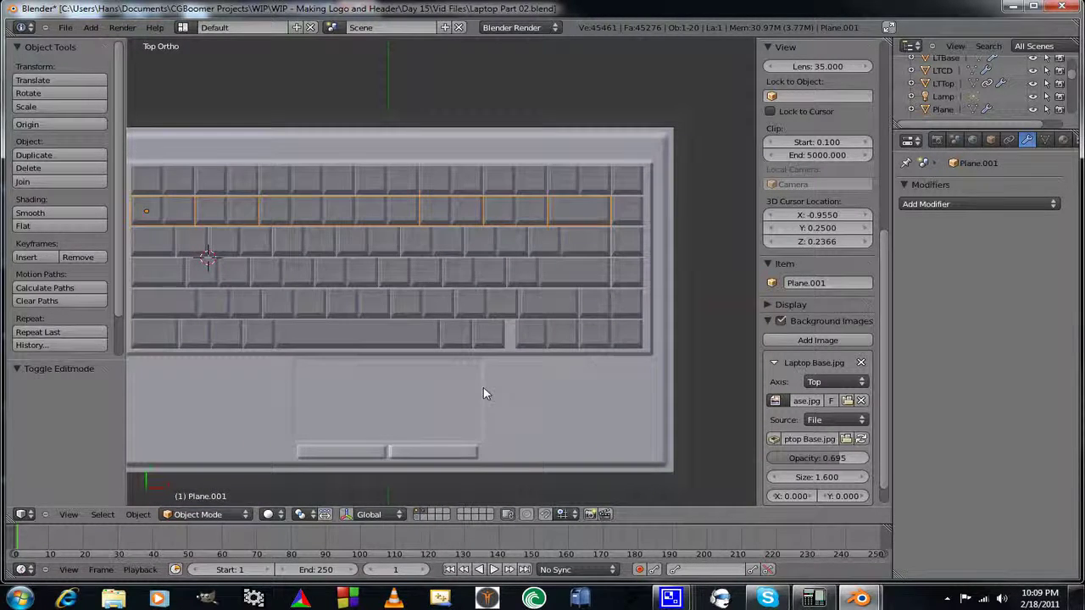
left_click(268, 514)
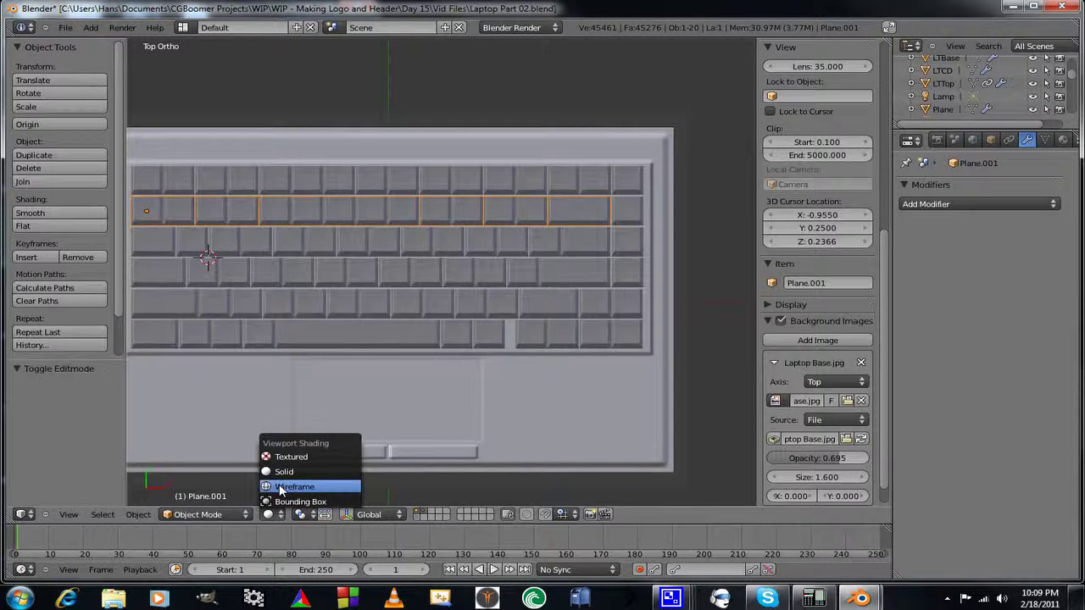
left_click(288, 487)
Apply the Array modifier on the bottom-row Alt and Del key pair and open its mesh for editing with nothing selected.
right_click(498, 342)
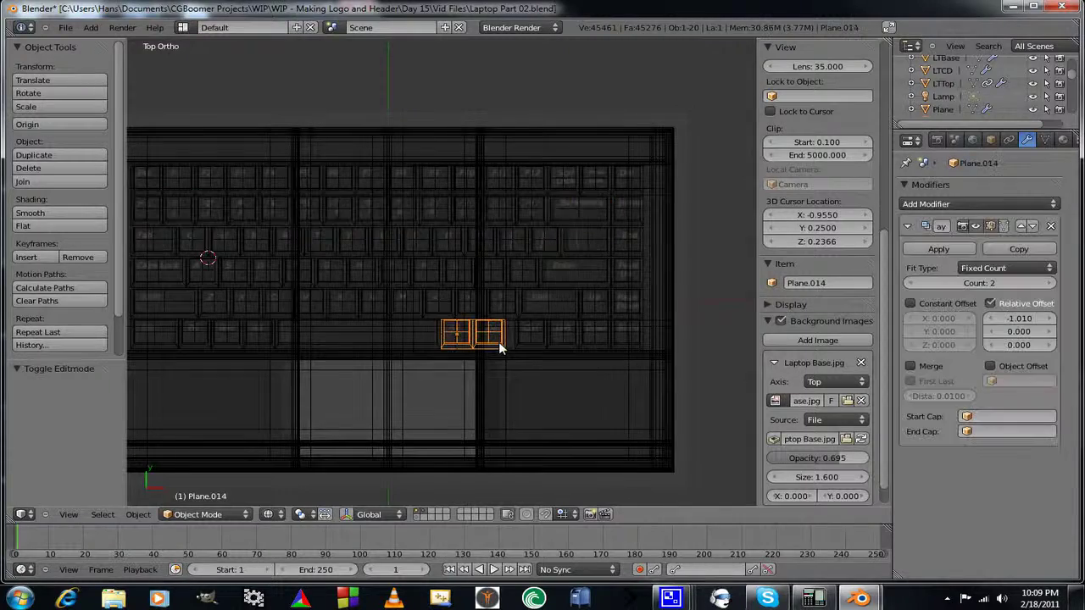
left_click(958, 249)
scroll(541, 431, "up", 3)
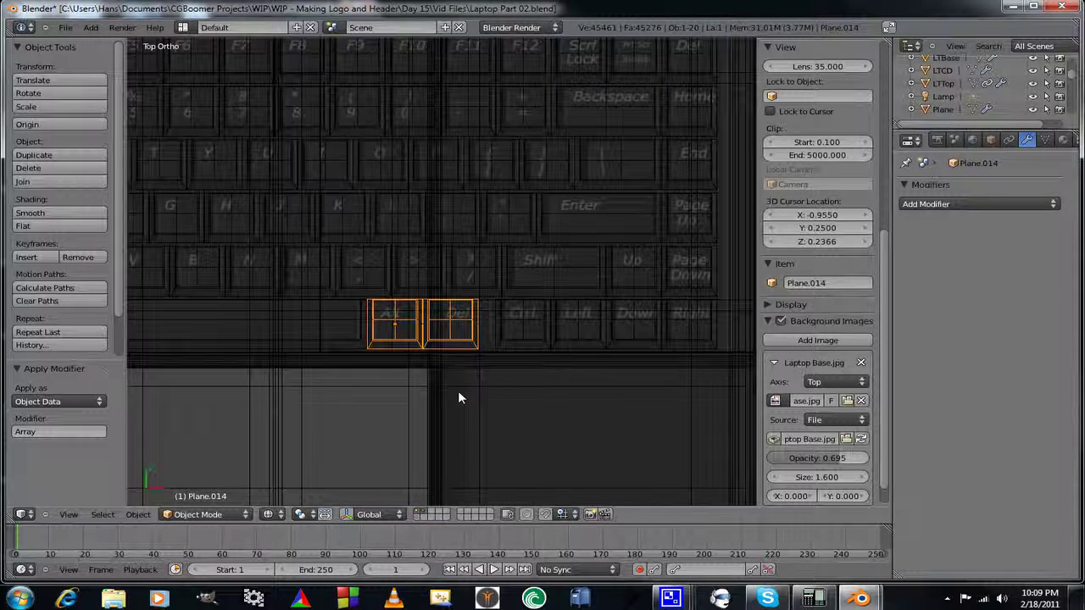
key("Tab")
key("b")
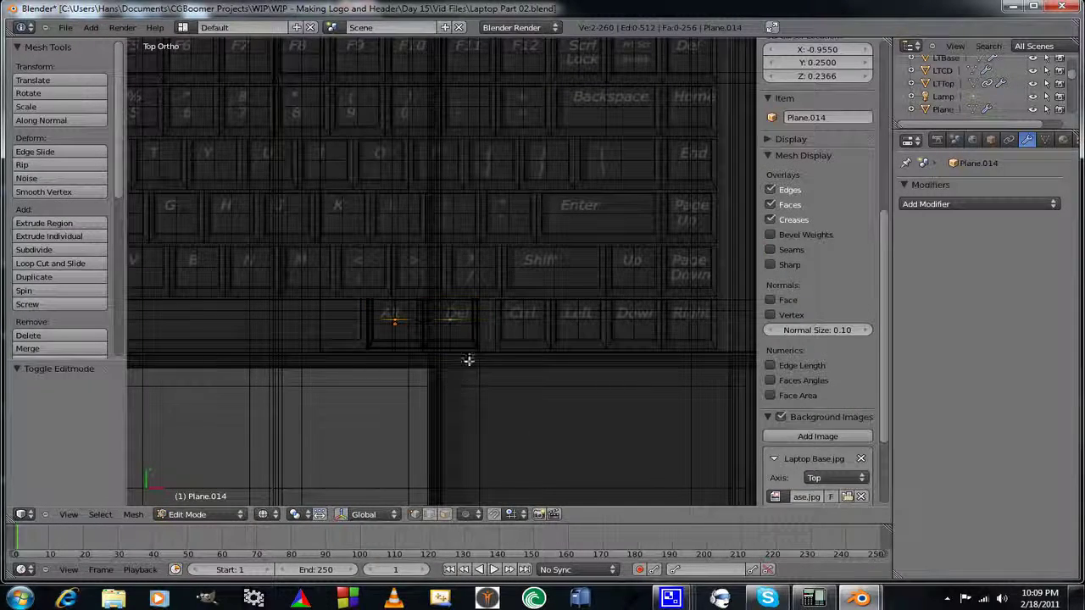
key("a")
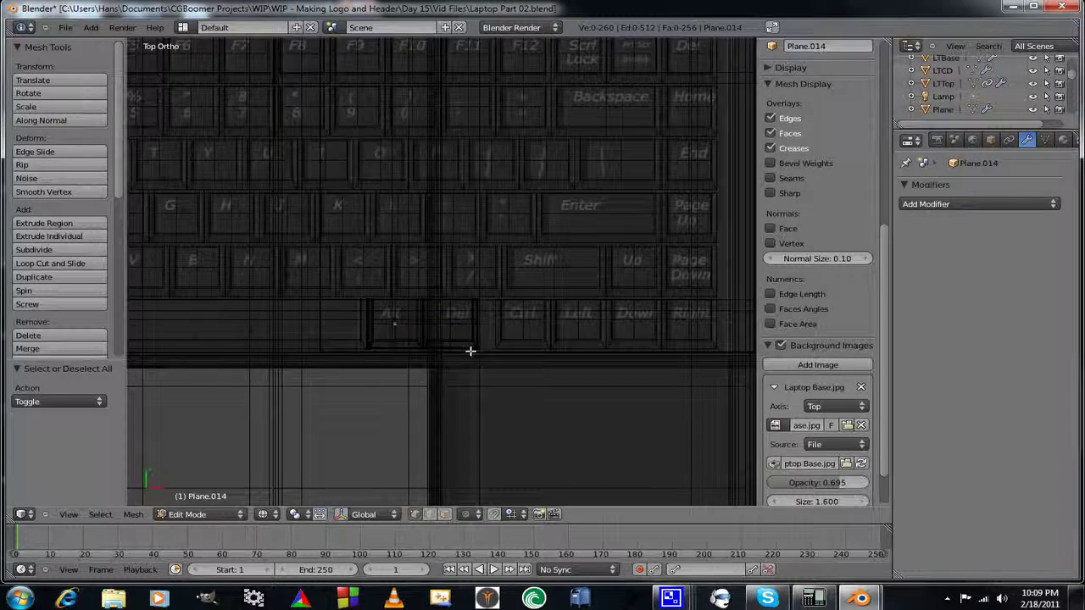
Widen the Del key toward the Ctrl key by moving only its right-side vertices about 0.05 along X.
scroll(487, 392, "up", 5)
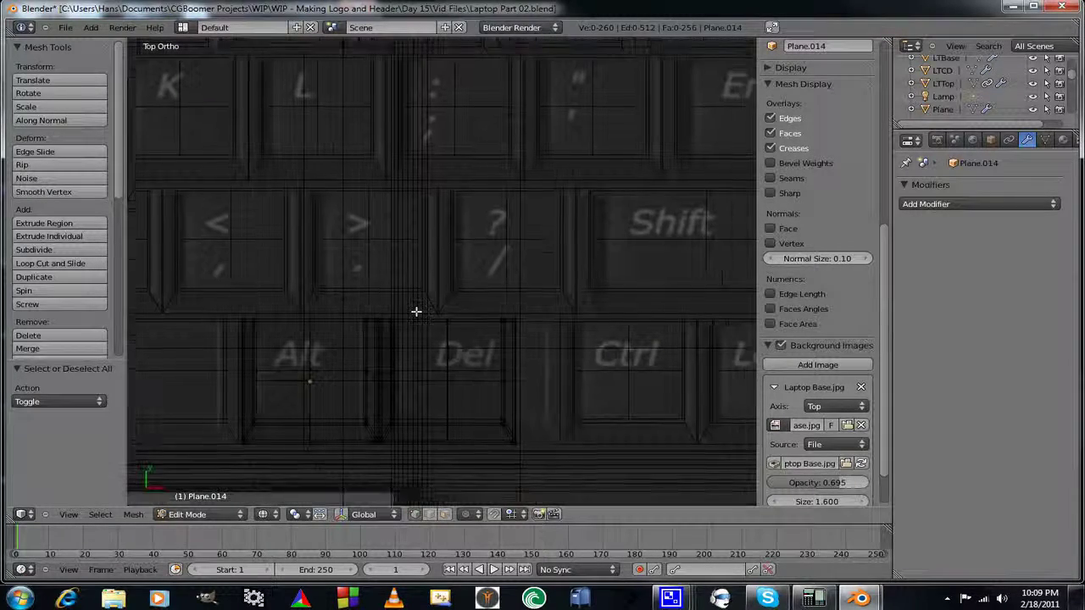
middle_click_drag(430, 367, 416, 324, "shift")
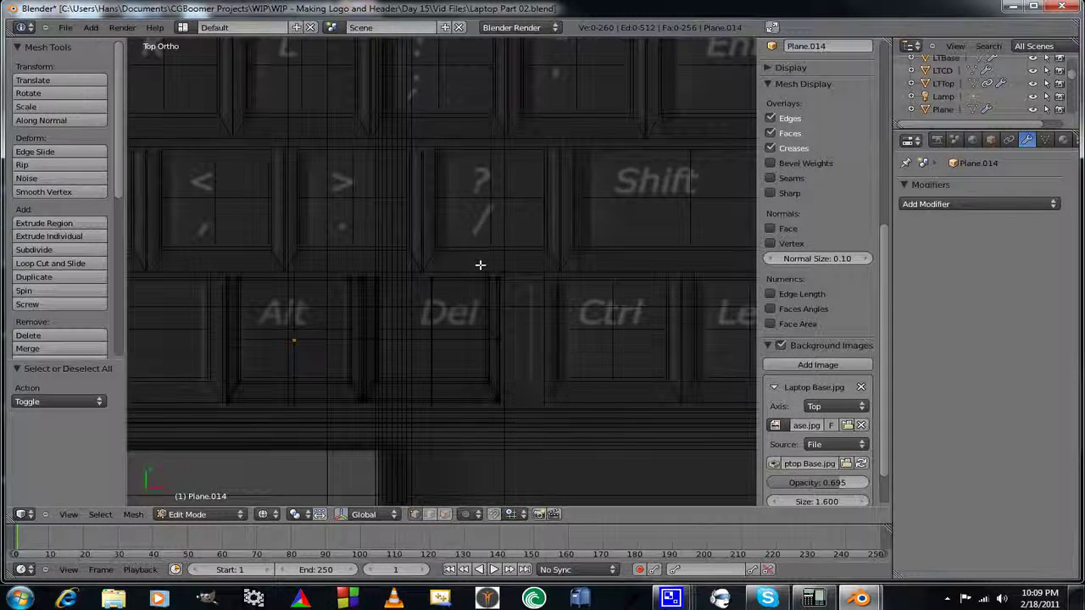
key("b")
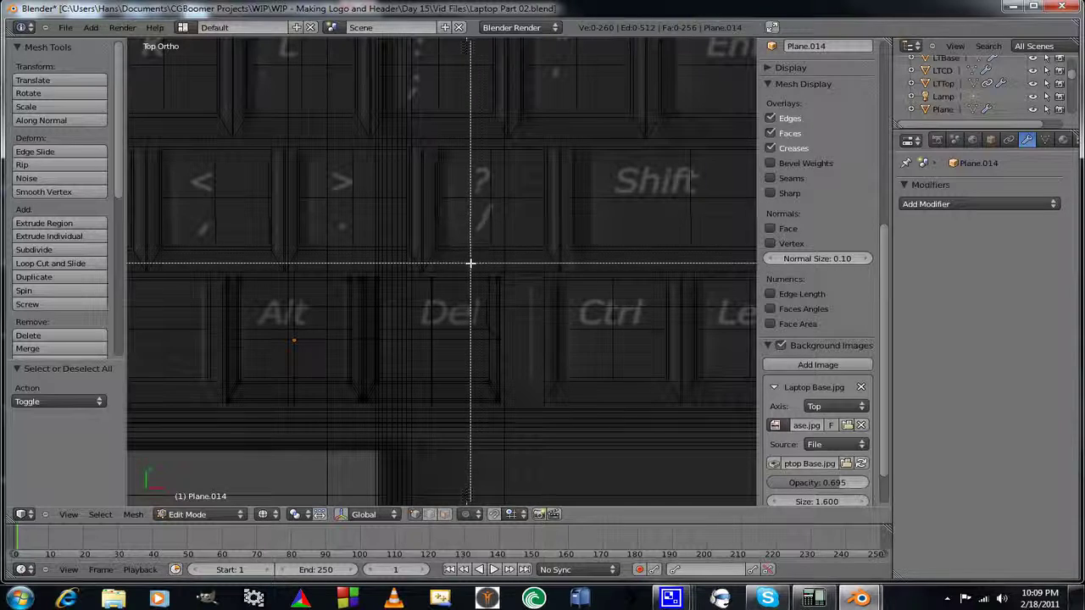
left_click_drag(471, 262, 523, 439)
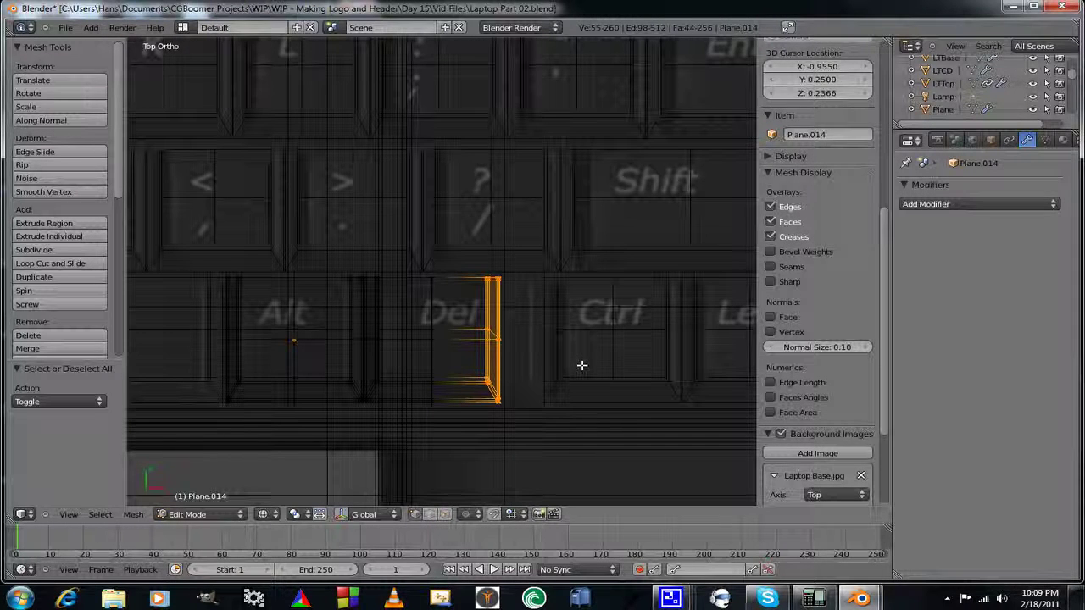
key("g")
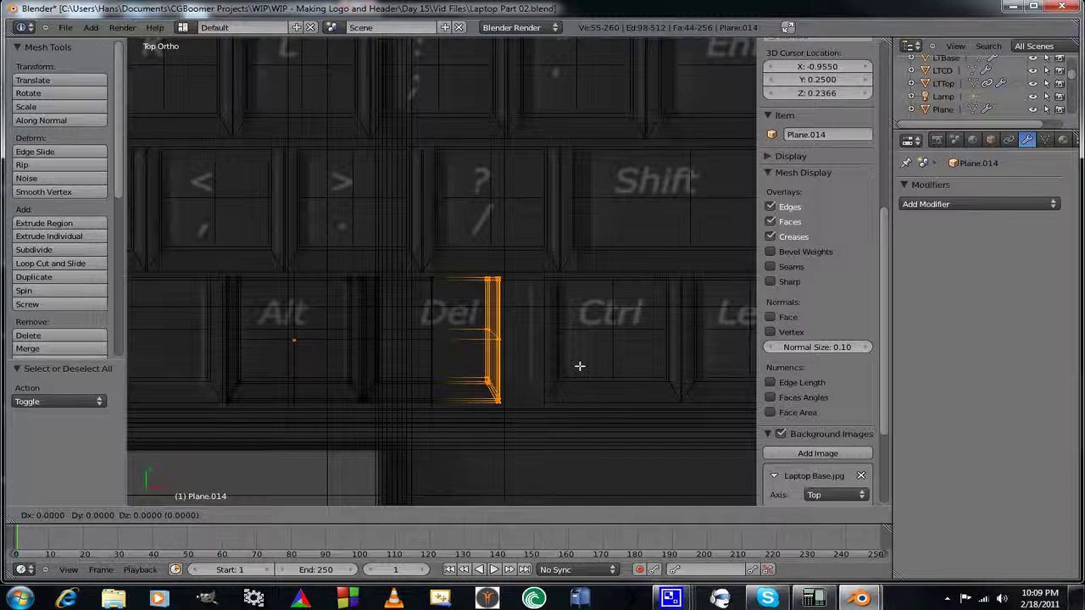
key("x")
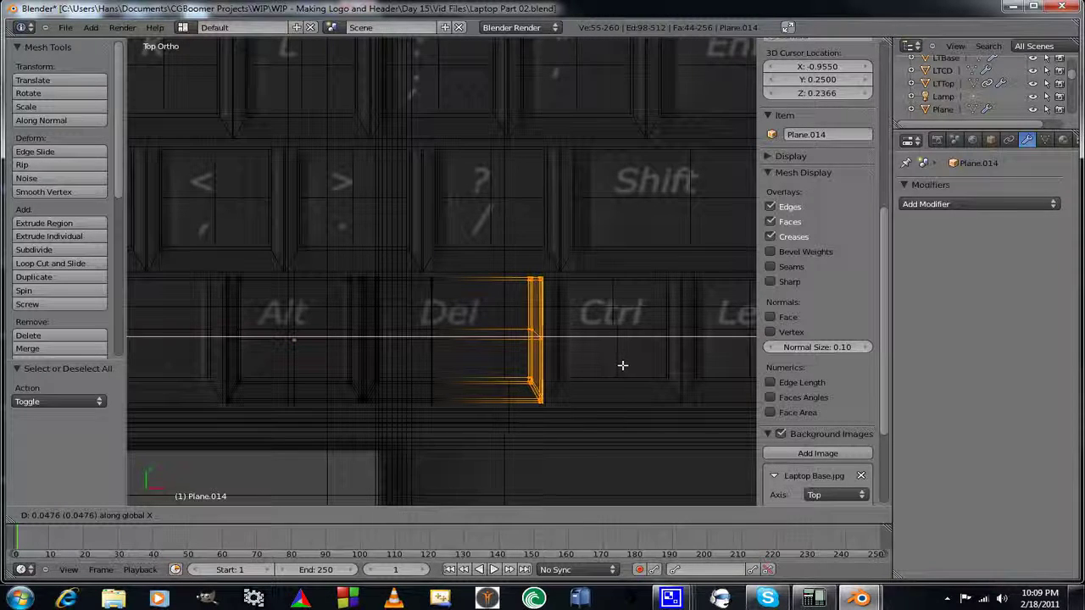
left_click(621, 366)
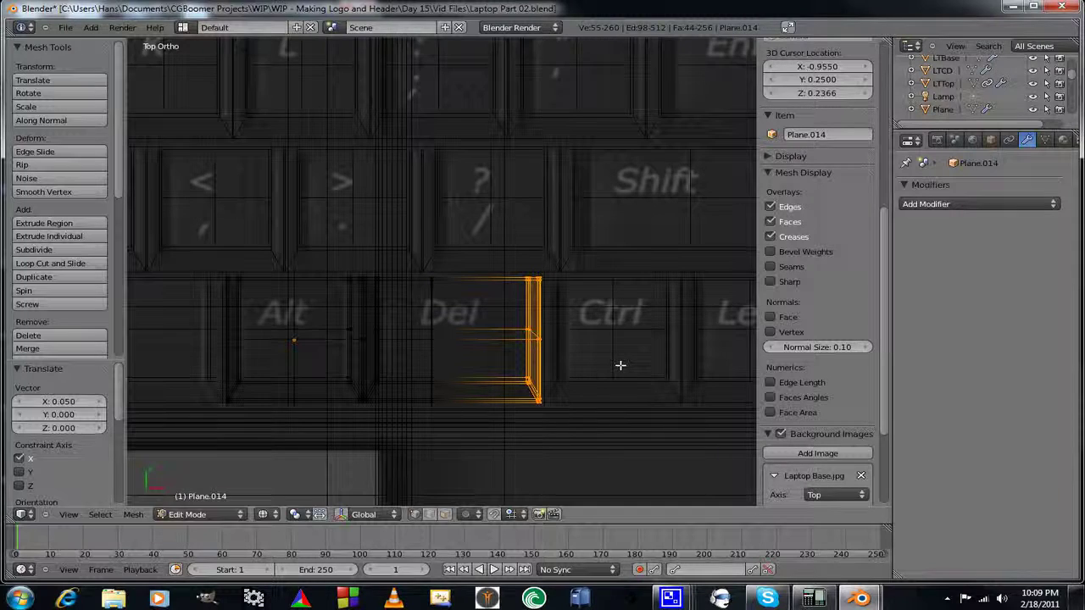
Edge-slide the Del key's vertical middle loop by a factor of about 0.211, then finish editing in Solid shading.
right_click(431, 356, "alt")
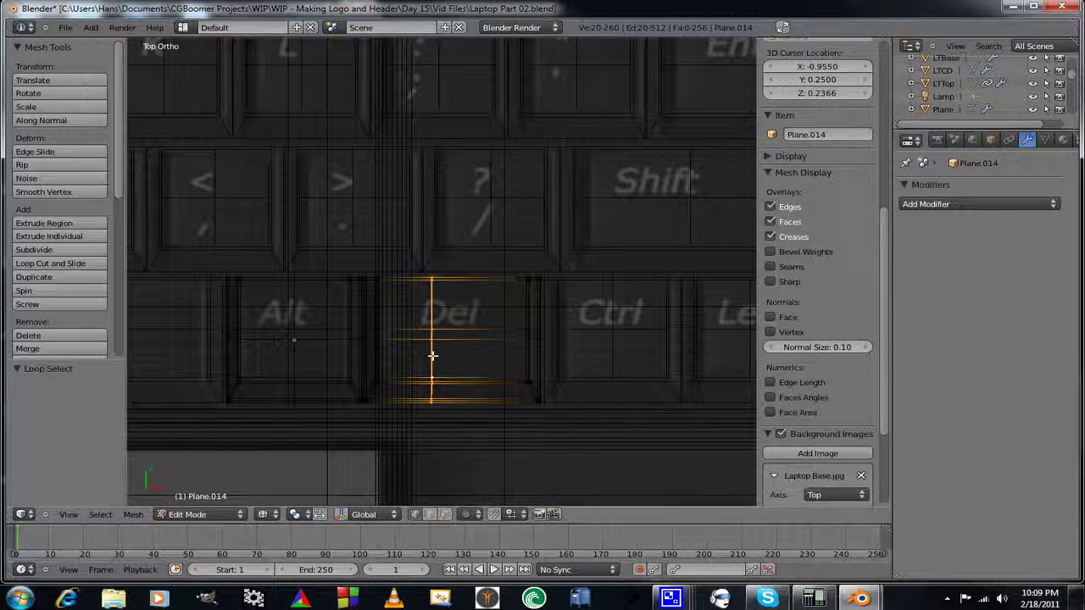
key("ctrl+e")
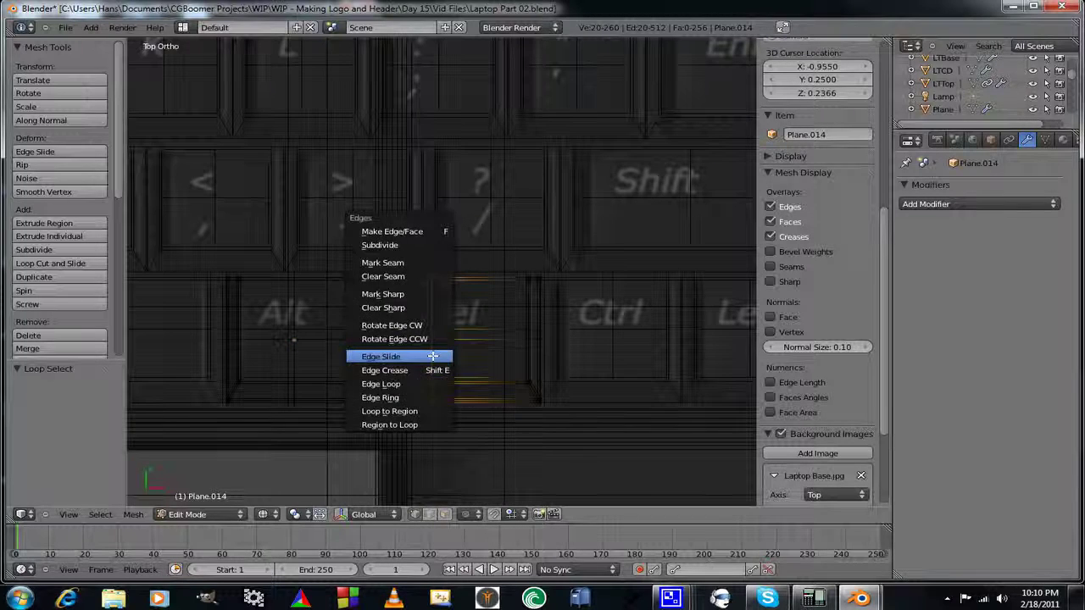
left_click(432, 356)
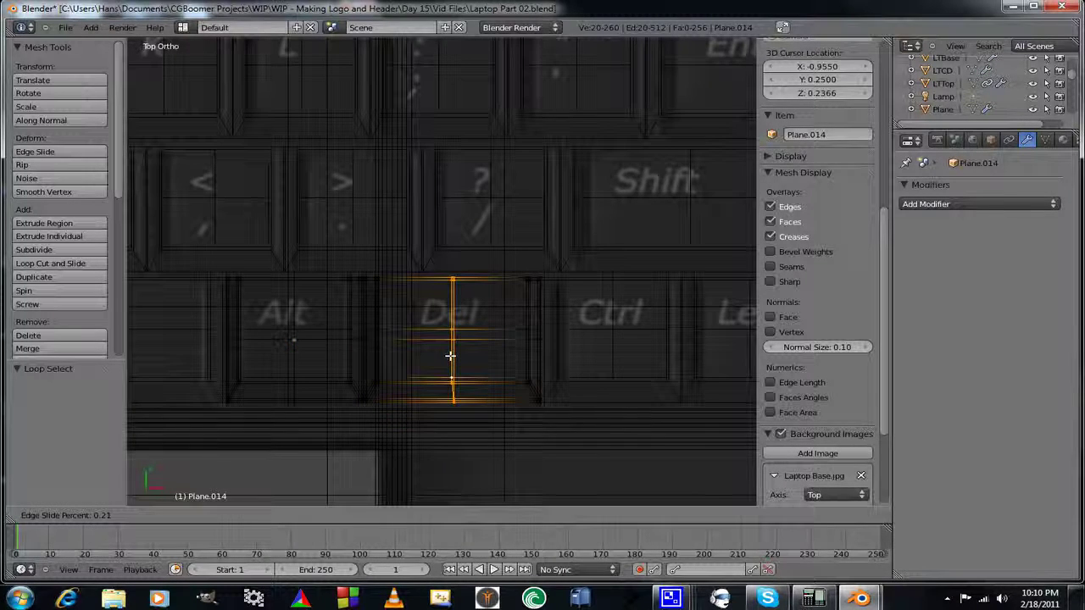
left_click(450, 356)
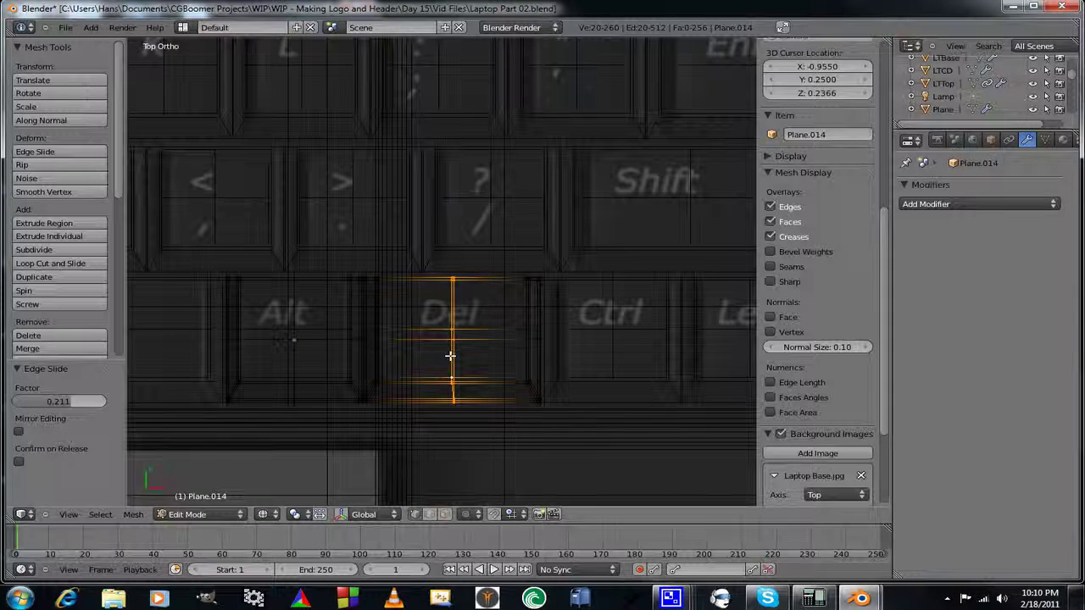
left_click(292, 515)
left_click(279, 473)
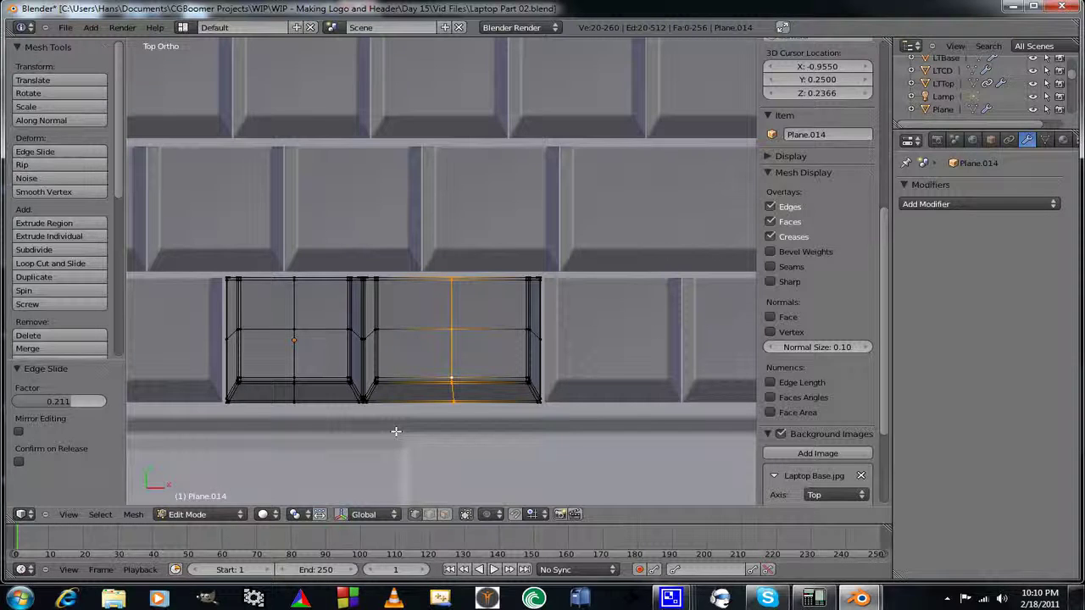
key("Tab")
Inspect the complete keyboard on the laptop base from above and from a slightly tilted view.
scroll(407, 429, "down", 5)
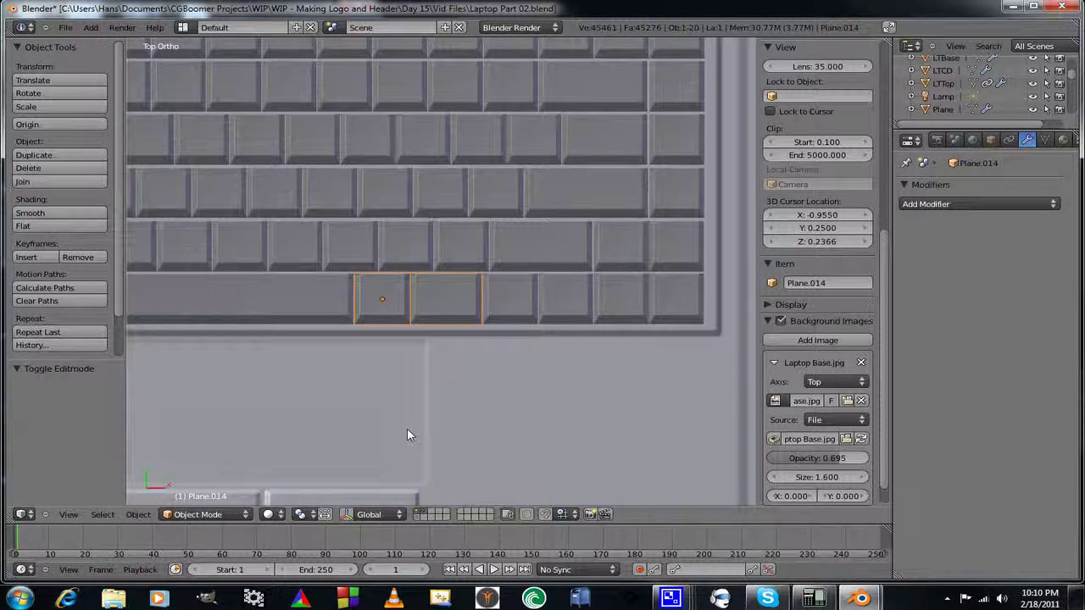
scroll(407, 429, "down", 2)
middle_click_drag(328, 345, 476, 359, "shift")
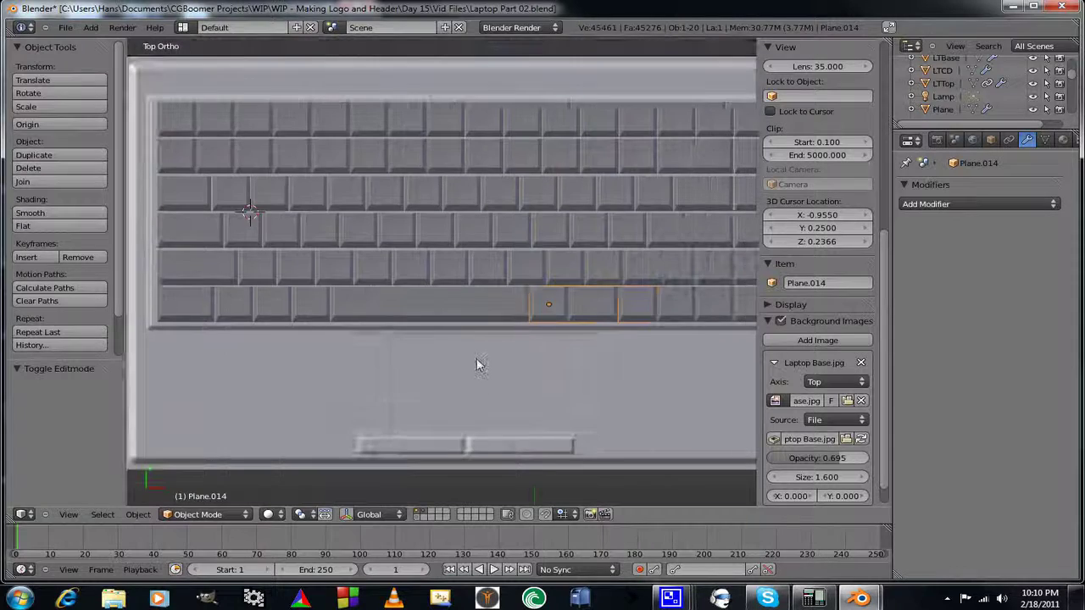
scroll(477, 364, "down", 6)
scroll(482, 373, "up", 2)
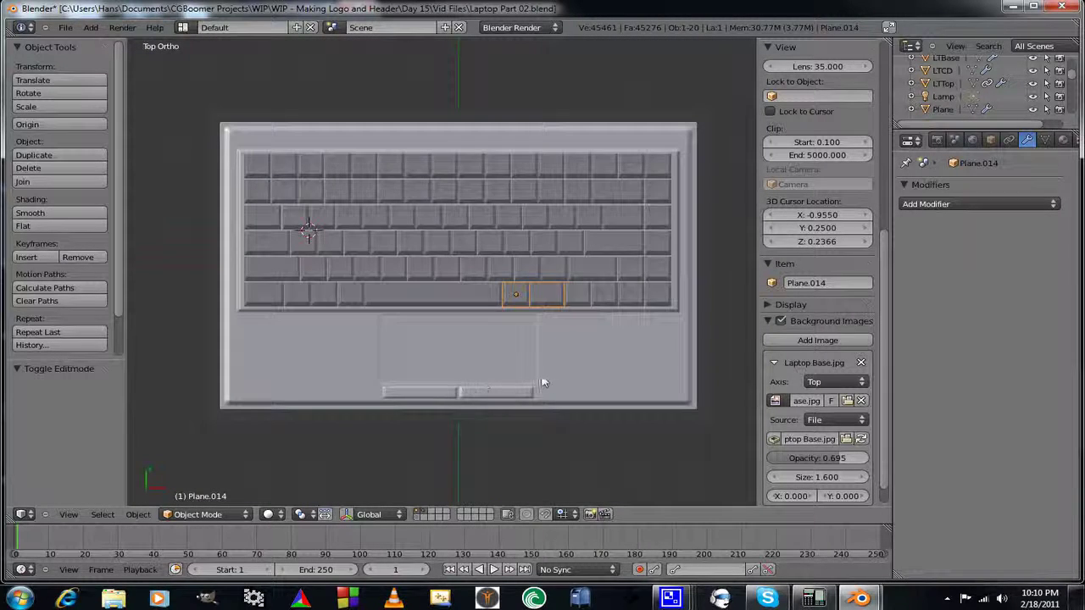
middle_click_drag(455, 382, 385, 346)
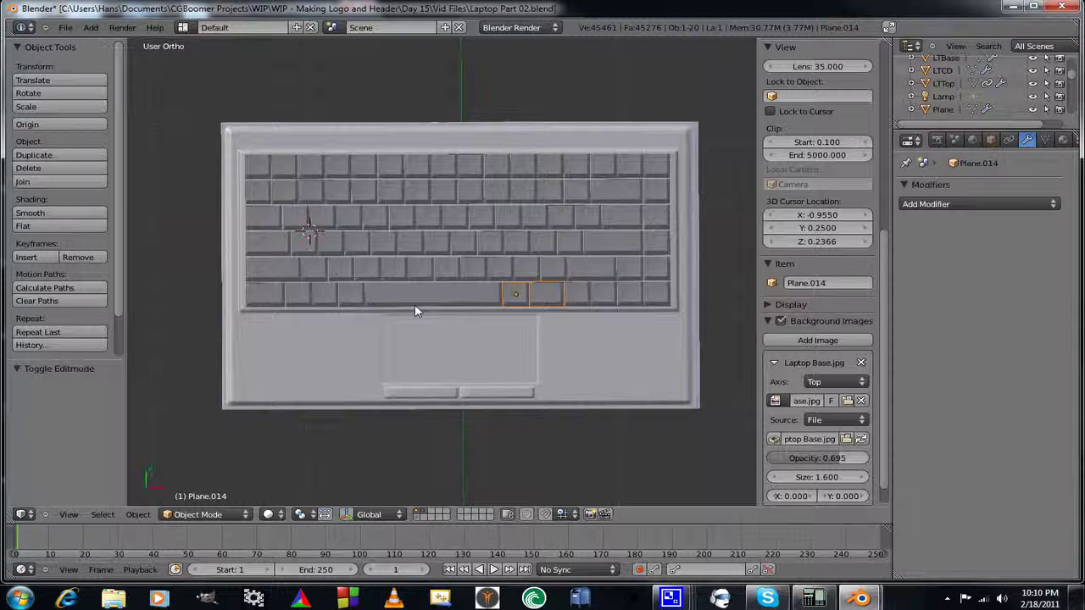
middle_click_drag(414, 304, 382, 315, "shift")
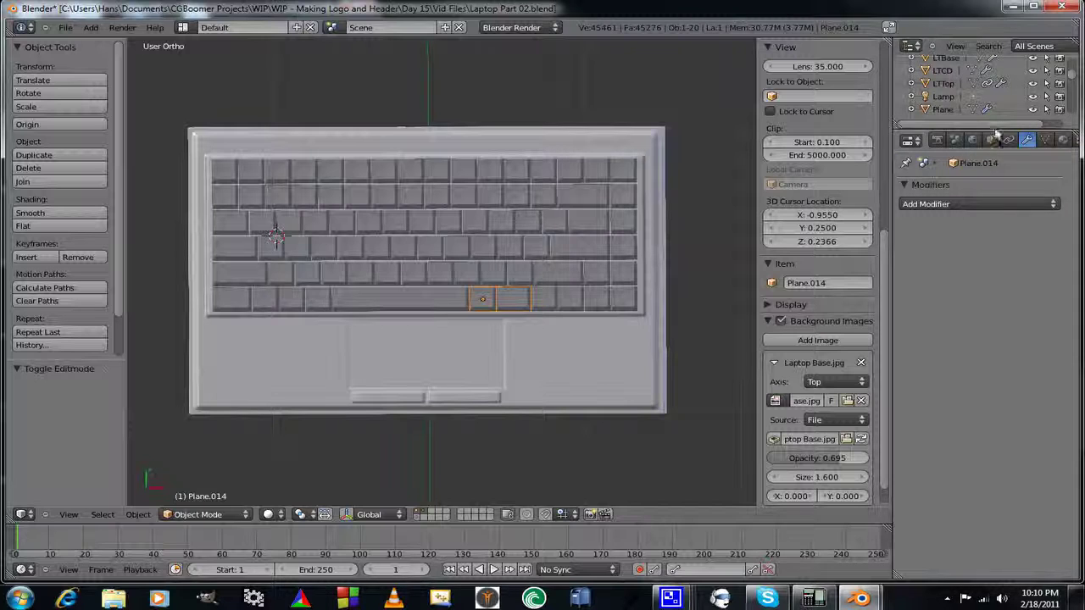
Enlarge the Outliner to show the full object list and rename the Plane object as Keys.
left_click_drag(998, 126, 993, 392)
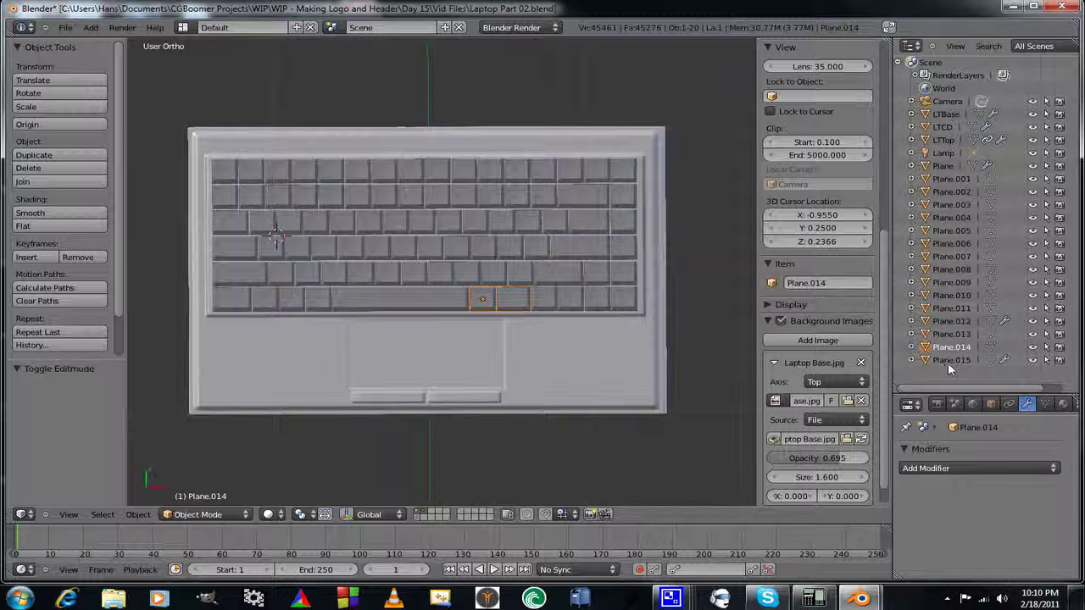
double_click(946, 167)
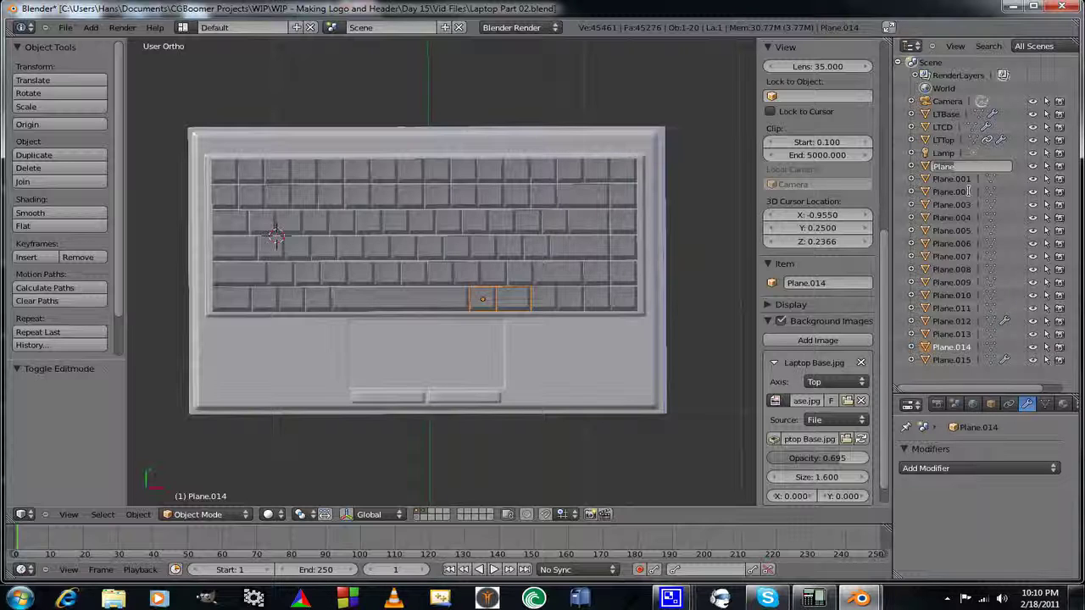
key("BackSpace")
key("Return")
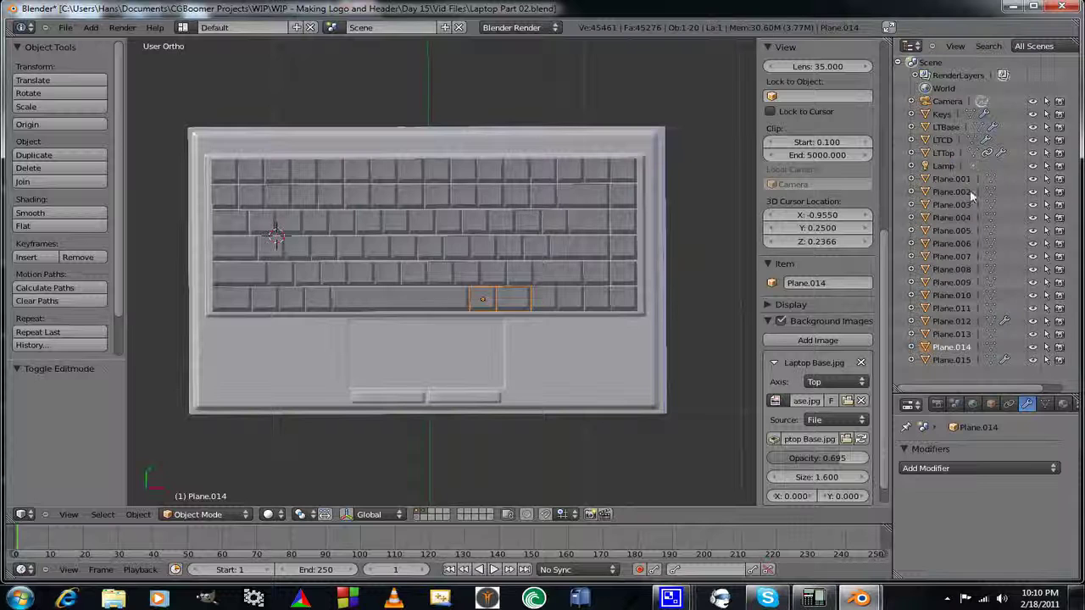
Select Plane.001 through Plane.015 with Keys as the active object, join them into one mesh, and check its full extent.
left_click(936, 361)
left_click(936, 347, "ctrl")
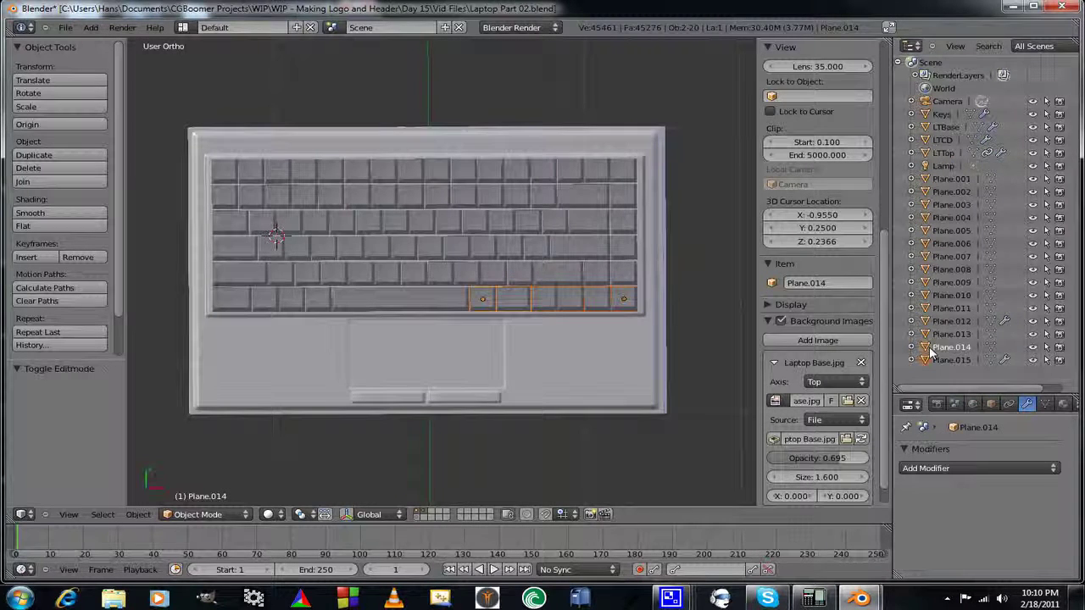
left_click(936, 334, "ctrl")
left_click(938, 321, "ctrl")
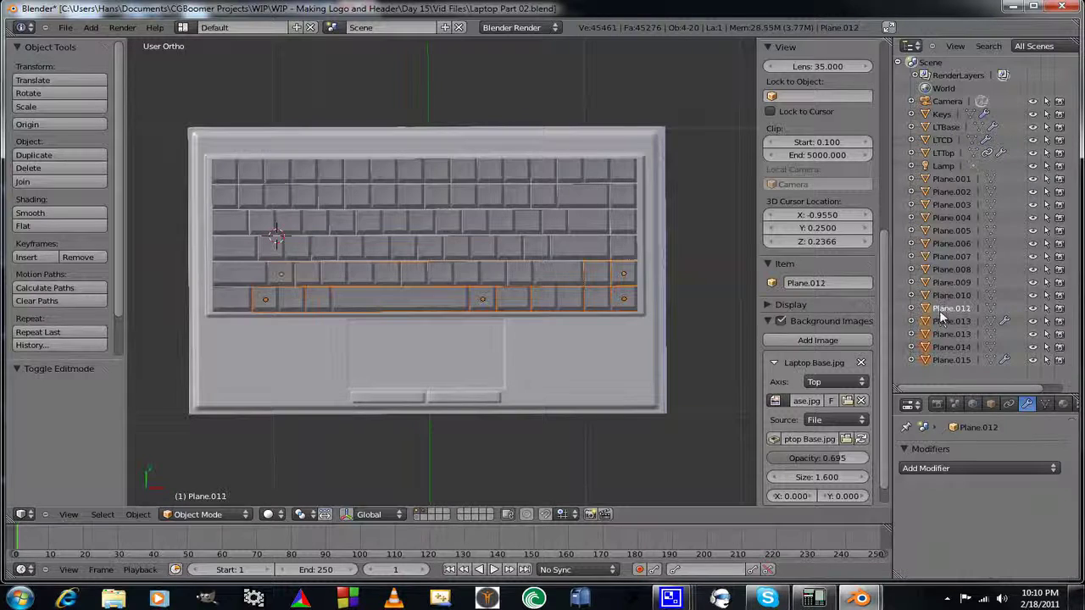
left_click(941, 308, "ctrl")
left_click(938, 295, "ctrl")
left_click(936, 282, "ctrl")
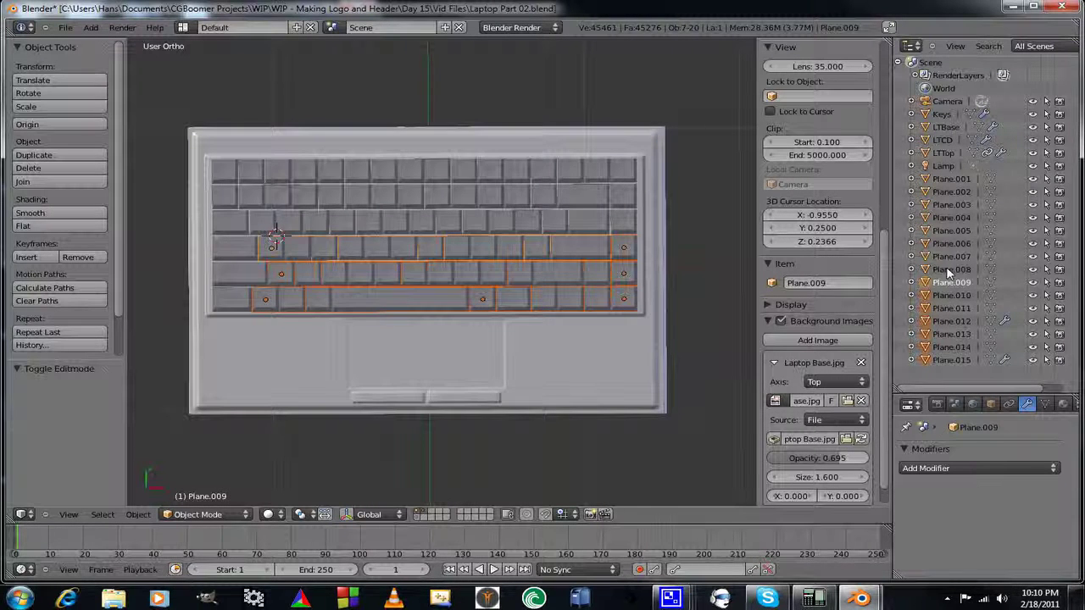
left_click(941, 269, "ctrl")
left_click(946, 256, "ctrl")
left_click(945, 244, "ctrl")
left_click(944, 230, "ctrl")
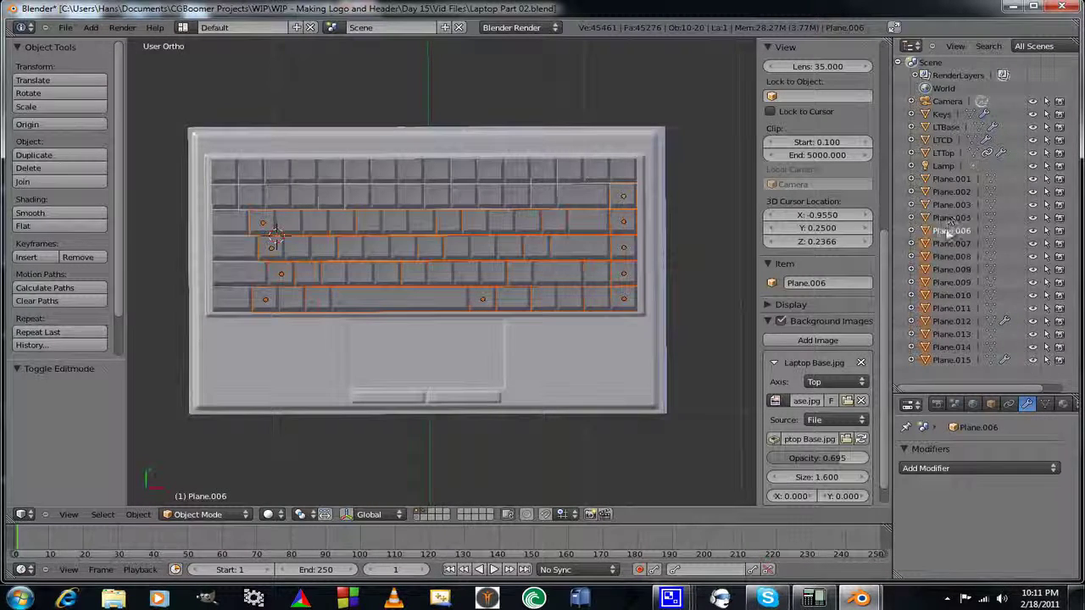
left_click(942, 218, "ctrl")
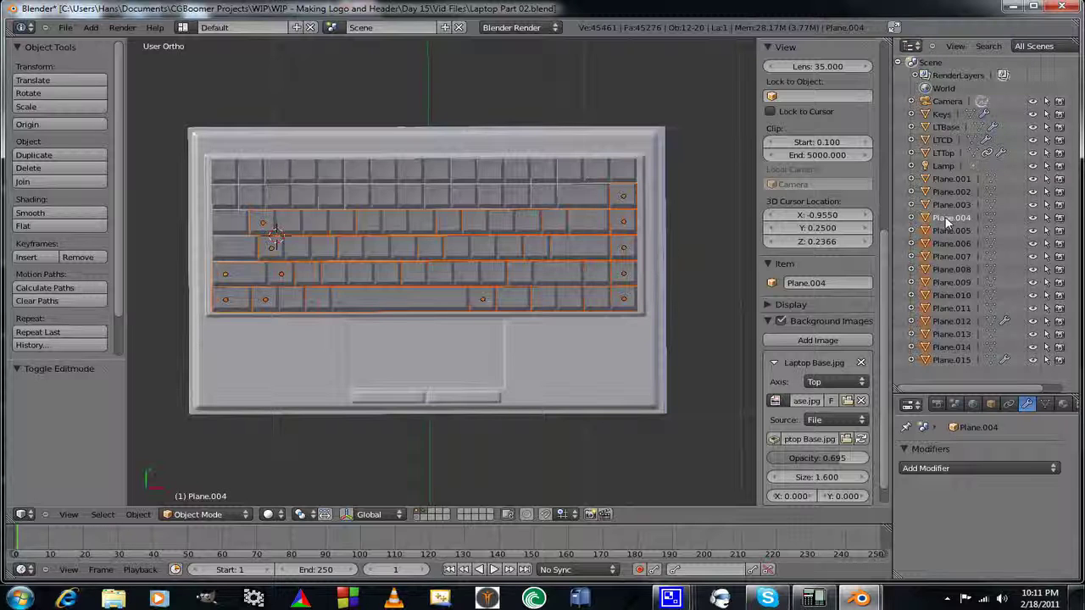
left_click(937, 206, "ctrl")
left_click(939, 192, "ctrl")
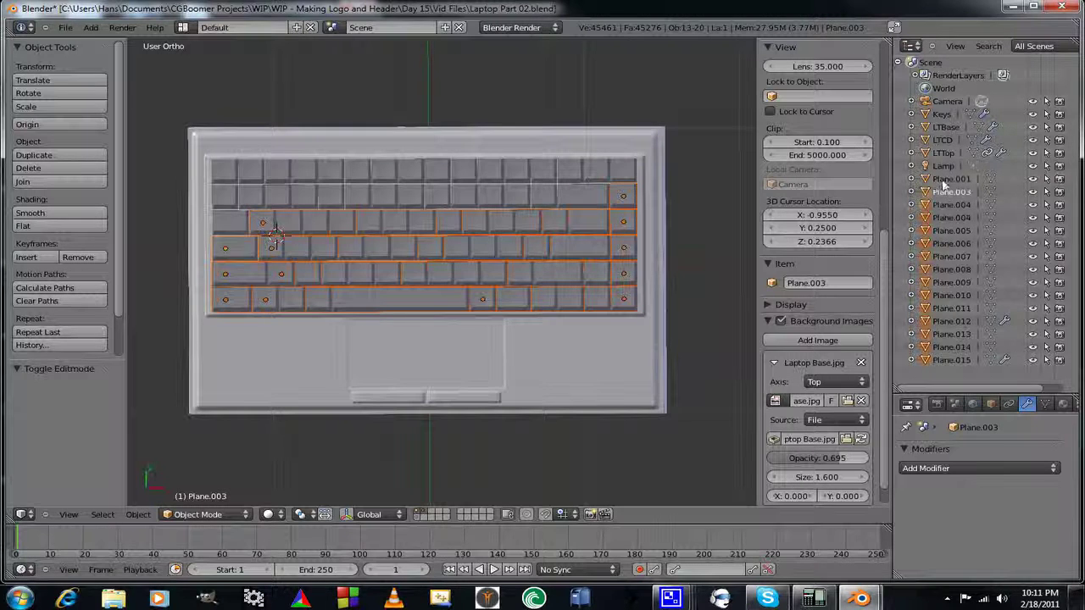
left_click(941, 179, "ctrl")
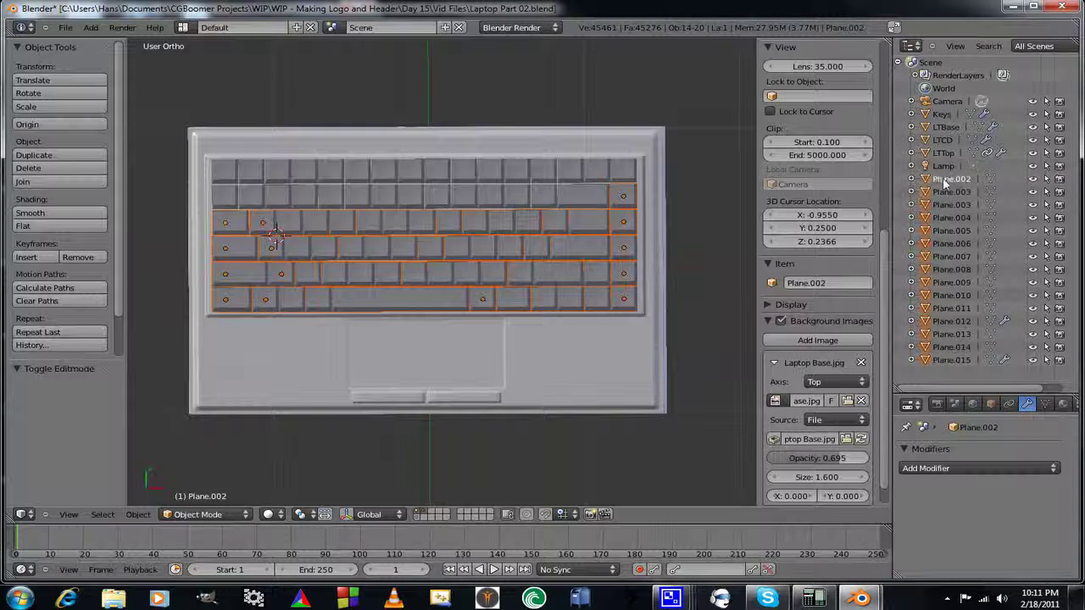
left_click(947, 114, "ctrl")
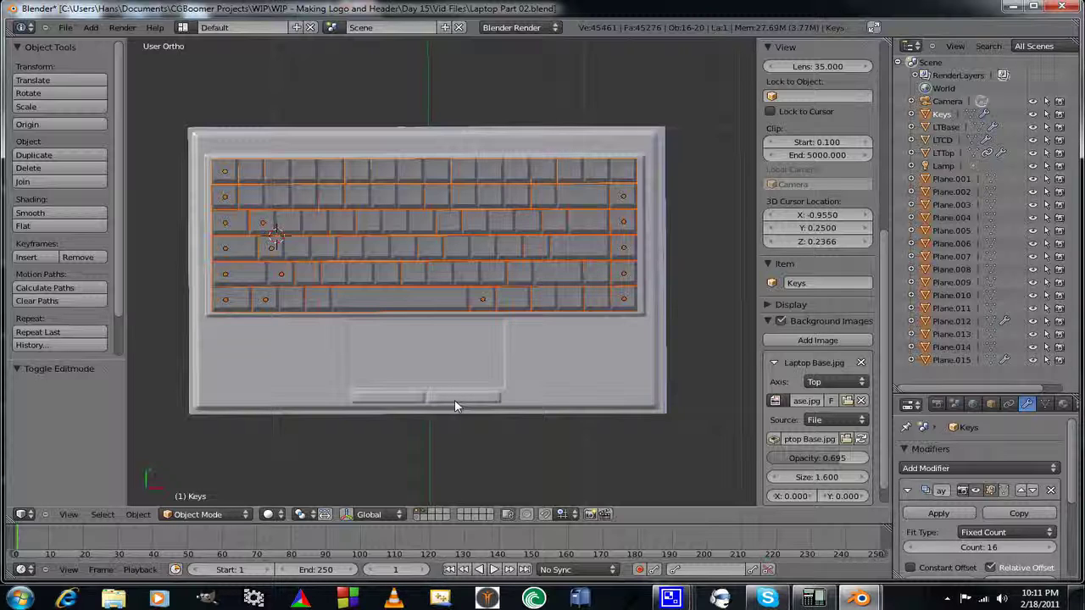
key("ctrl+j")
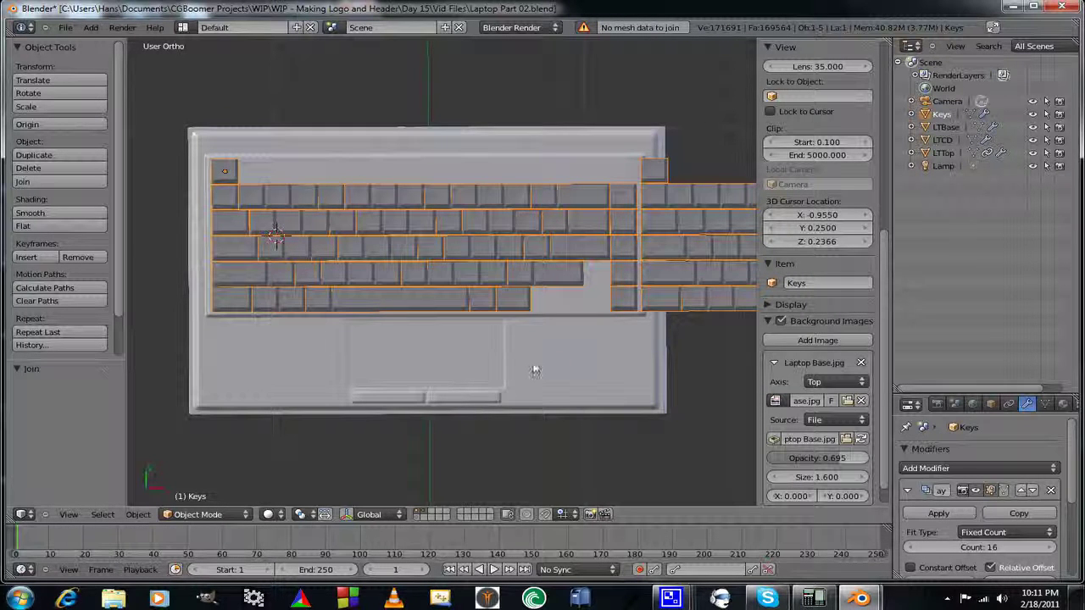
middle_click_drag(521, 350, 445, 359, "shift")
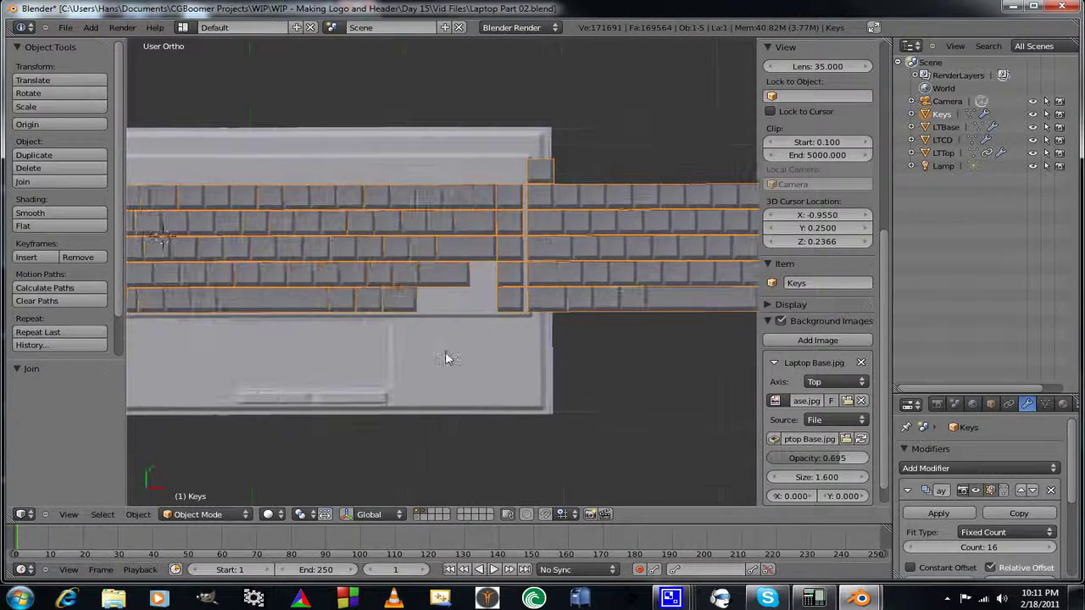
scroll(445, 359, "down", 2)
scroll(445, 359, "down", 3)
scroll(445, 358, "down", 3)
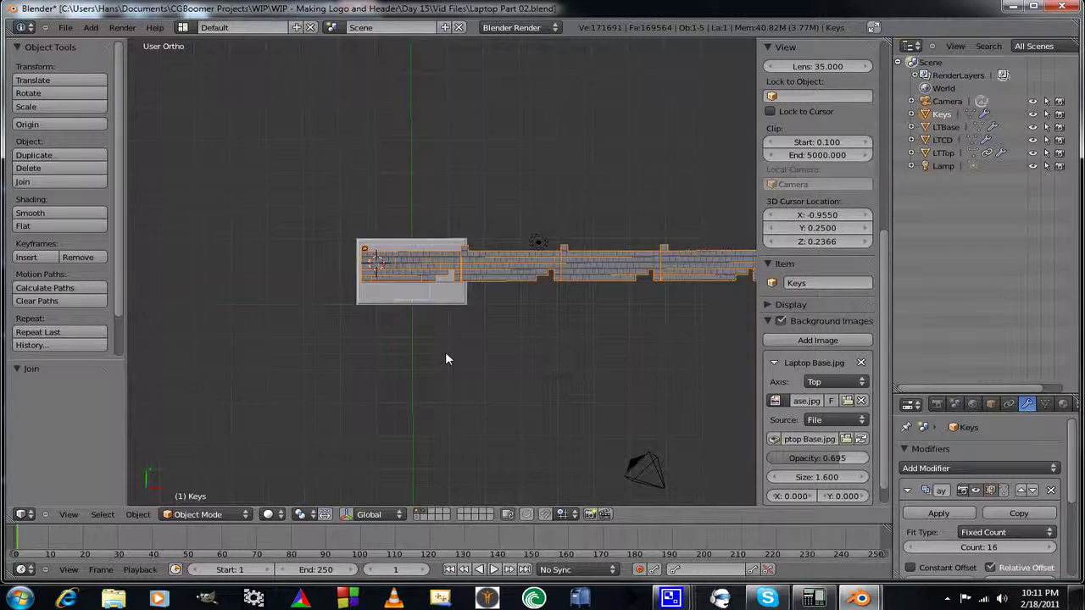
Undo the join of the key objects and apply the Array modifier on Keys.
scroll(445, 359, "up", 2)
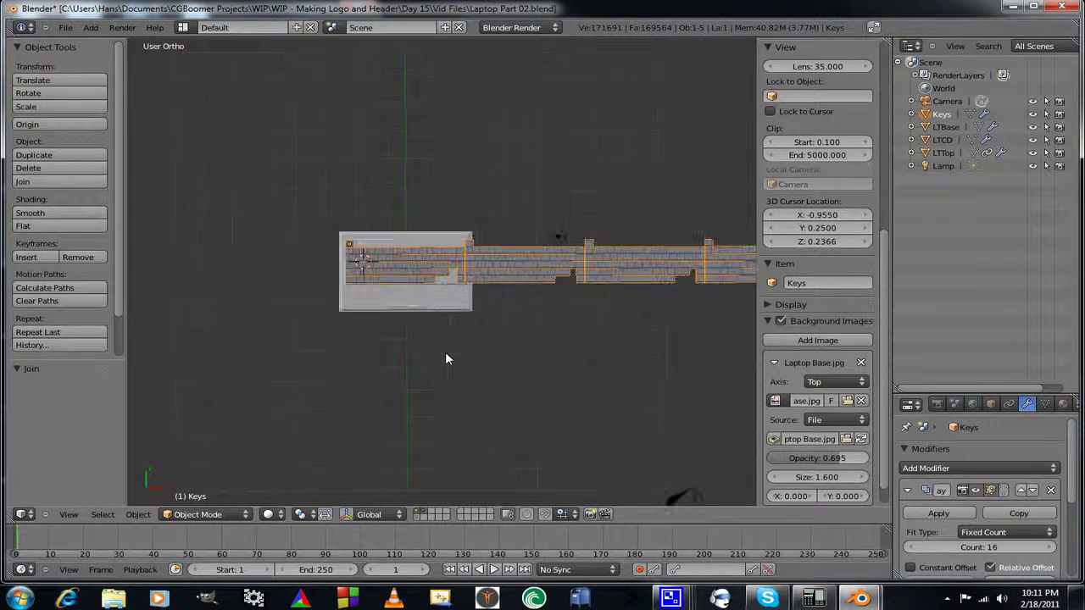
middle_click_drag(456, 334, 295, 345, "shift")
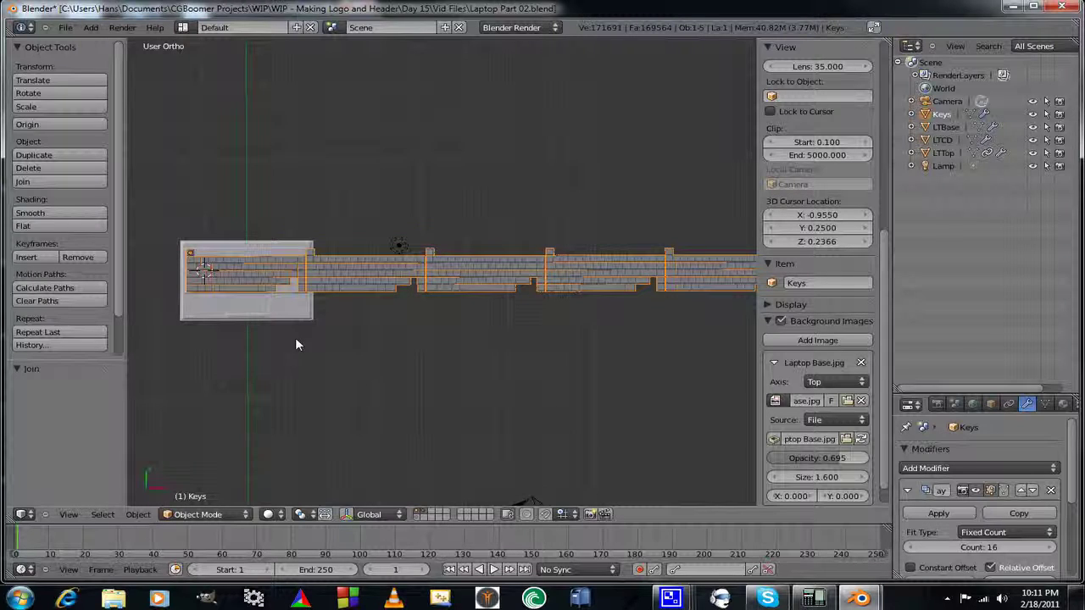
key("ctrl+z")
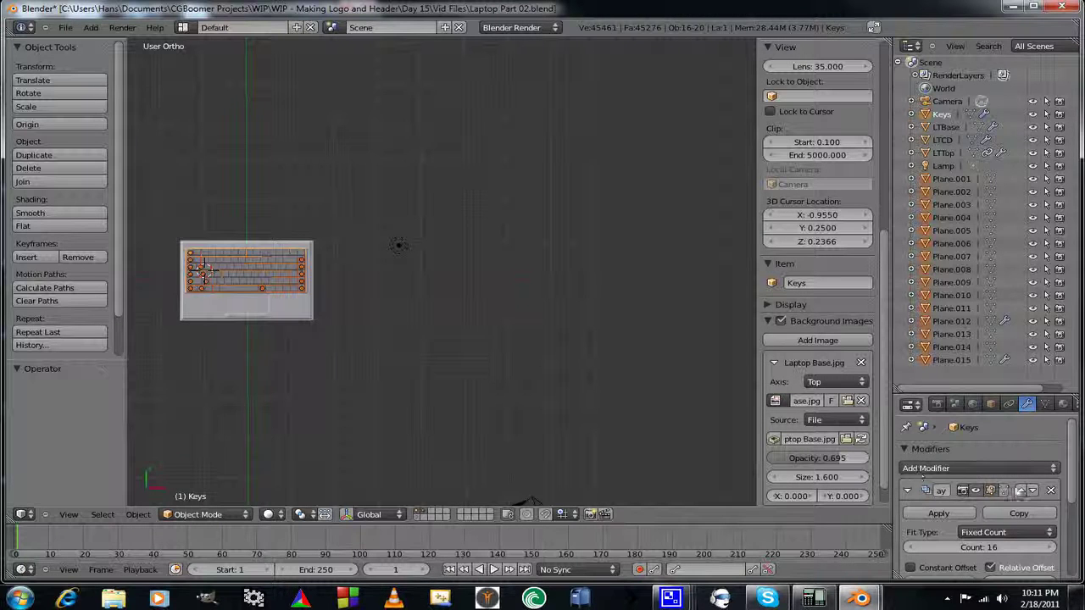
left_click(938, 514)
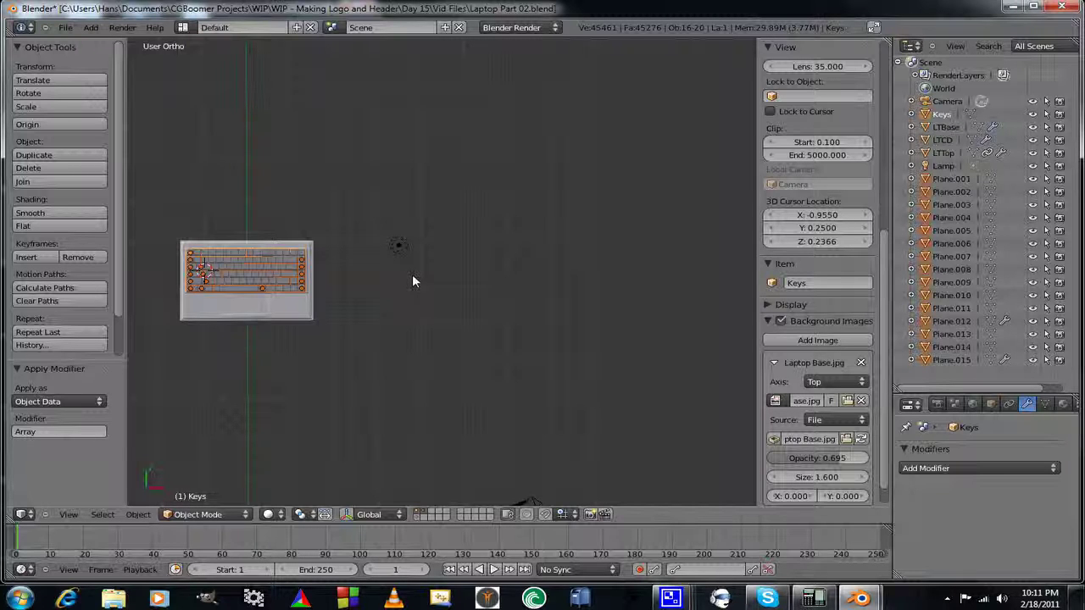
Try joining the selected key objects into Keys, check the mesh's extent, and undo the join.
key("ctrl+j")
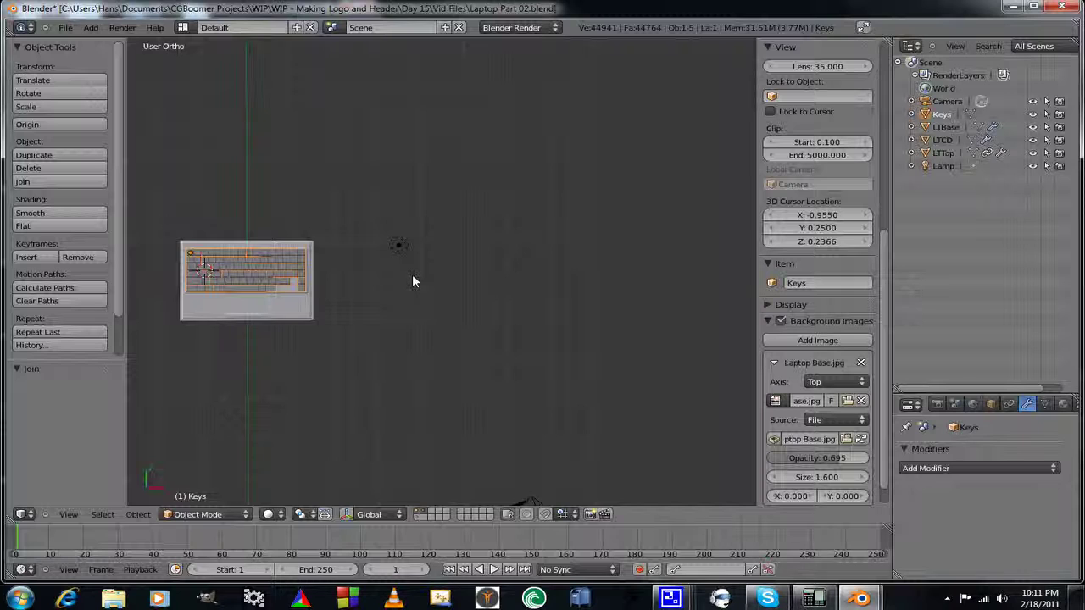
scroll(412, 276, "up", 3)
scroll(413, 276, "down", 4)
middle_click_drag(402, 290, 472, 273, "shift")
scroll(463, 306, "up", 4)
scroll(463, 308, "down", 3)
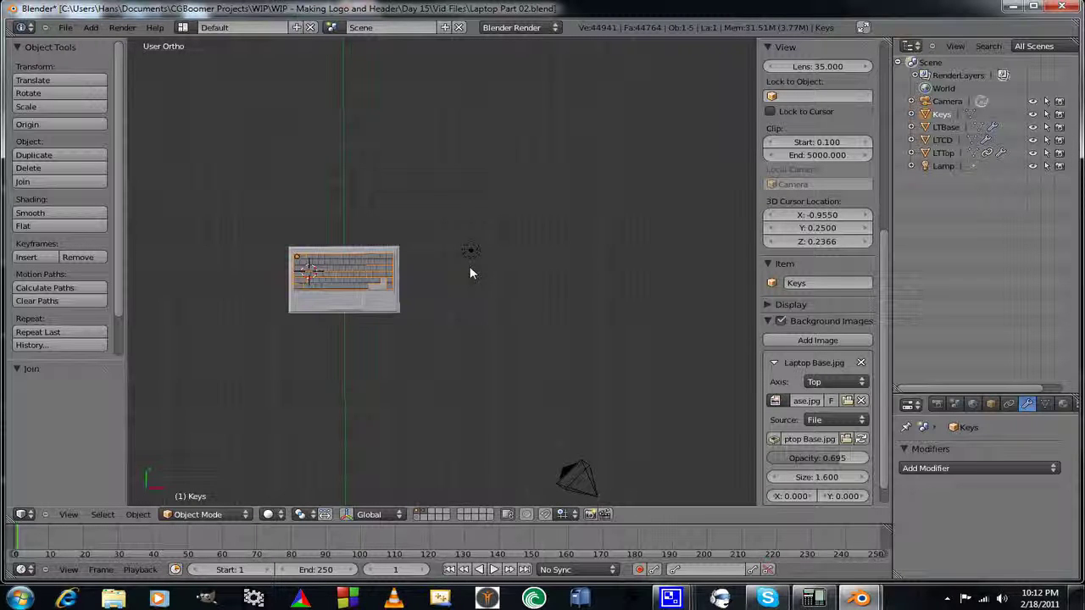
key("ctrl+z")
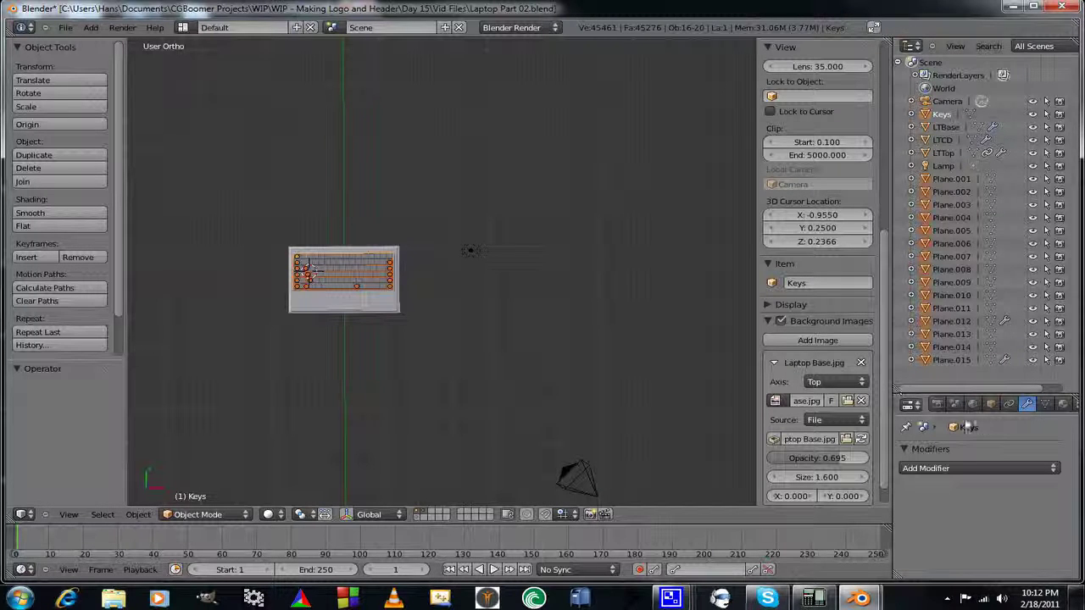
Apply the remaining Array modifiers on Plane.012 and Plane.015 in an enlarged Properties editor, and save the file.
left_click_drag(926, 396, 927, 379)
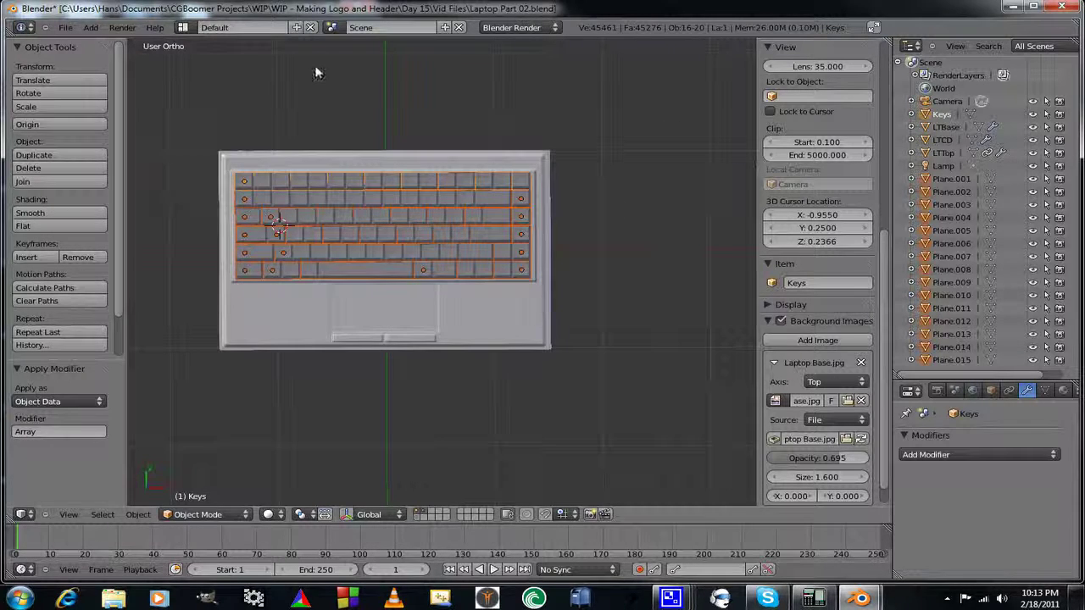
left_click(66, 28)
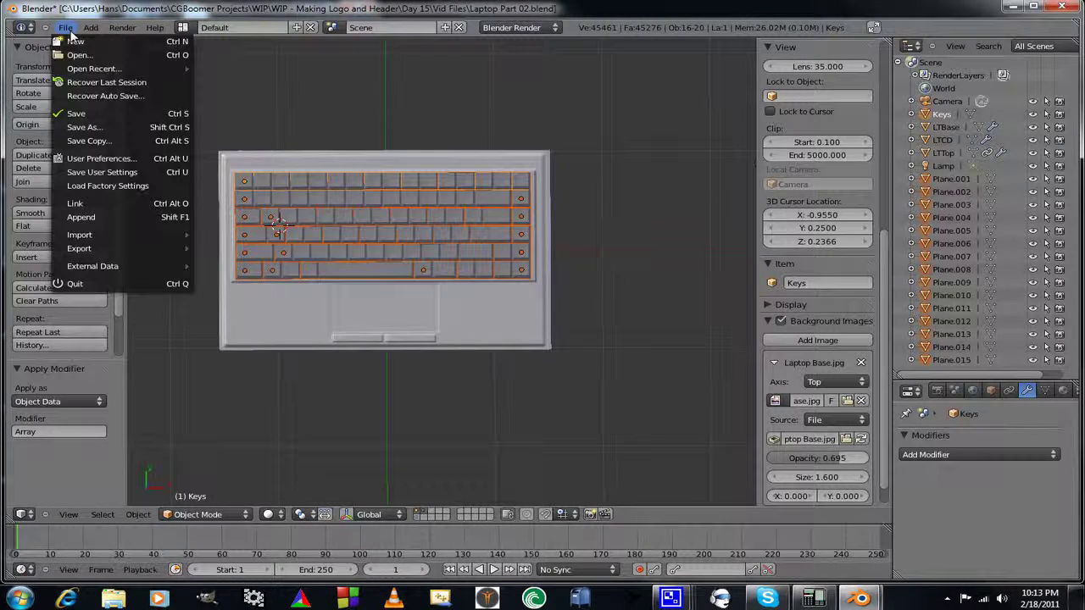
left_click(77, 116)
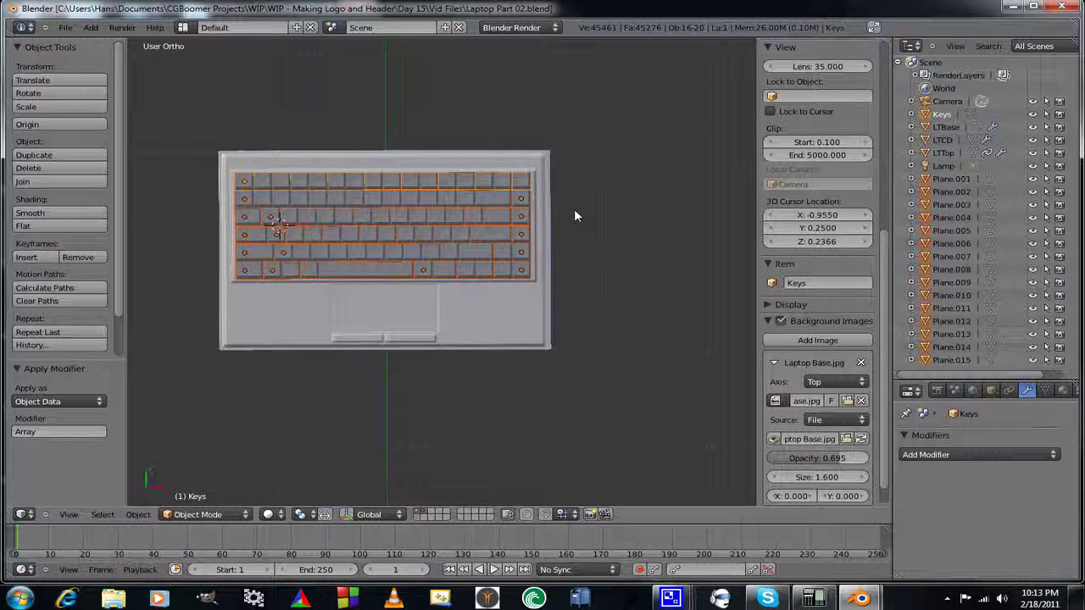
Join the selected key objects into Keys and test-move the combined mesh over the laptop base, leaving it in place.
key("ctrl+j")
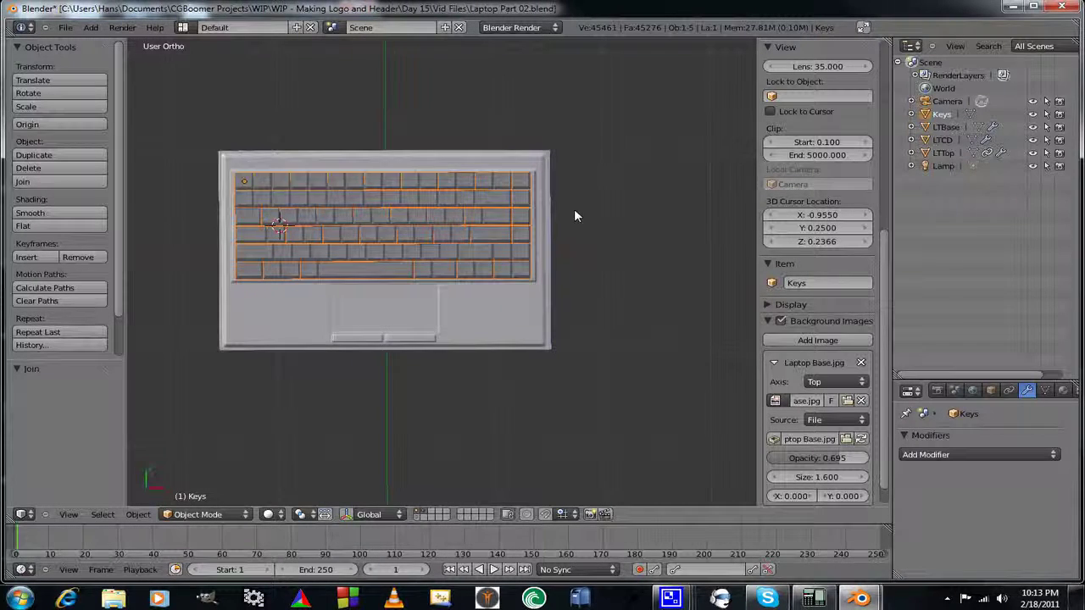
scroll(573, 216, "down", 1)
middle_click_drag(463, 280, 479, 273, "shift")
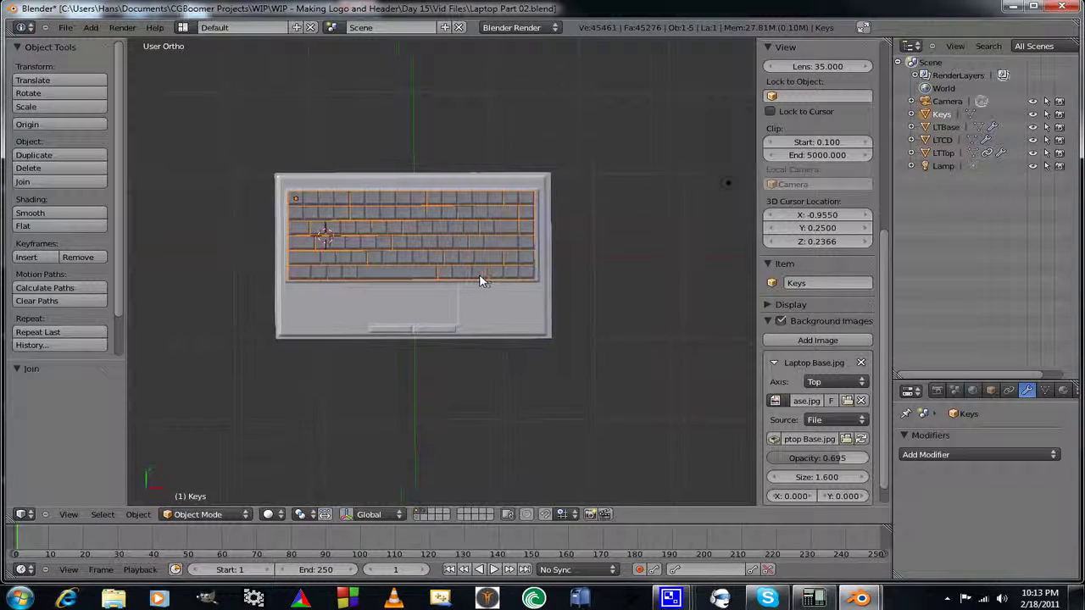
middle_click_drag(441, 354, 415, 262)
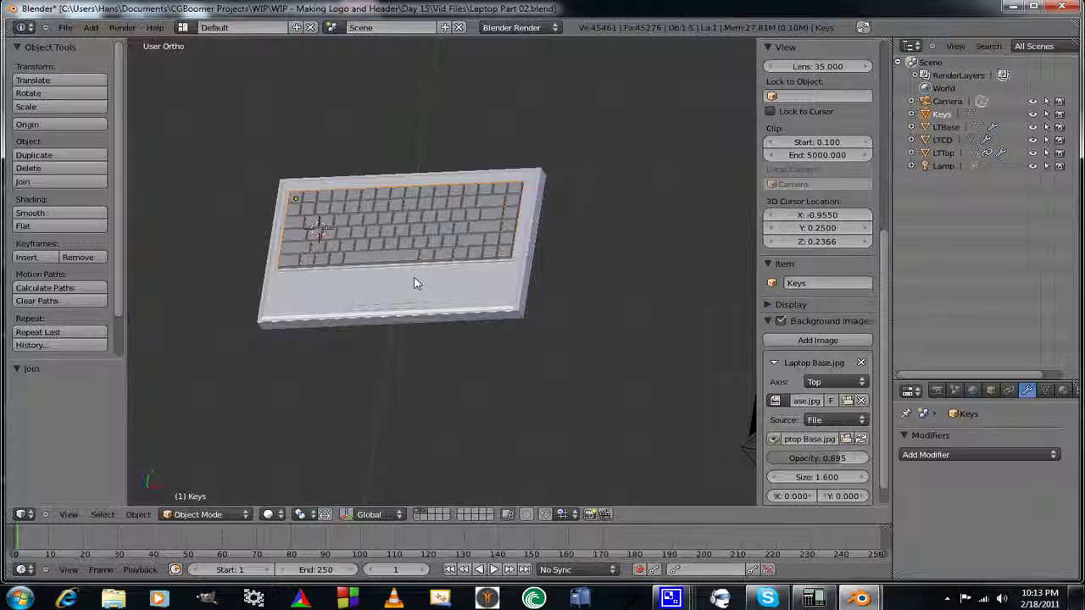
key("g")
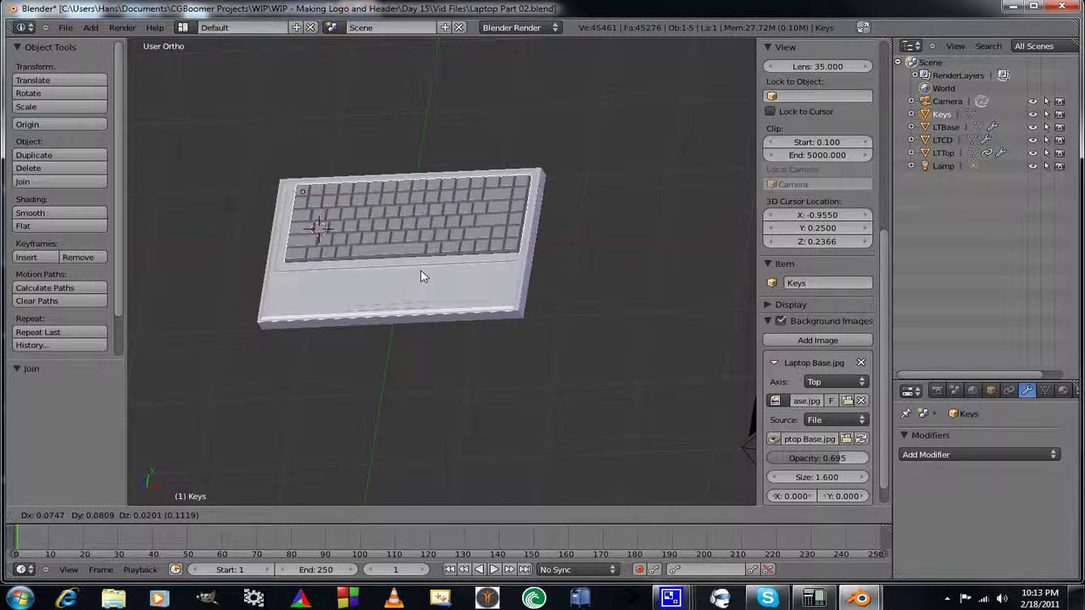
left_click(424, 276)
Inspect the joined keyboard on the laptop base from tilted angles and in the orthographic top view.
middle_click_drag(436, 285, 487, 339)
scroll(466, 368, "down", 2)
scroll(461, 363, "up", 2)
mouse_move(520, 379)
middle_mouse_down()
mouse_move(507, 344)
mouse_move(492, 347)
mouse_move(492, 364)
mouse_move(526, 368)
mouse_move(516, 333)
mouse_move(416, 330)
mouse_move(448, 367)
mouse_move(519, 383)
middle_mouse_up()
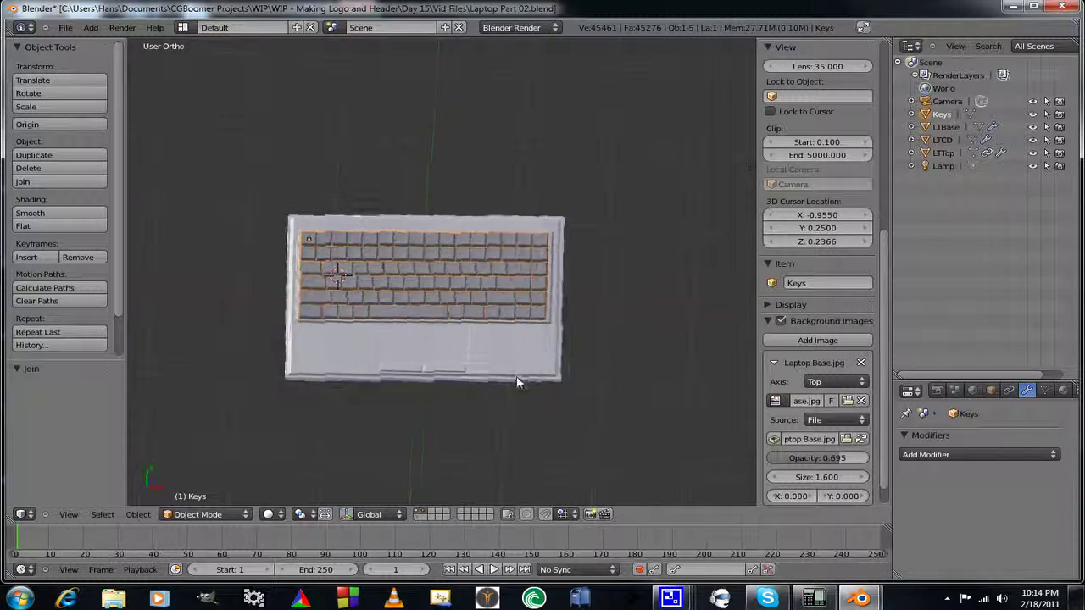
scroll(414, 395, "up", 3)
middle_click_drag(416, 395, 441, 350)
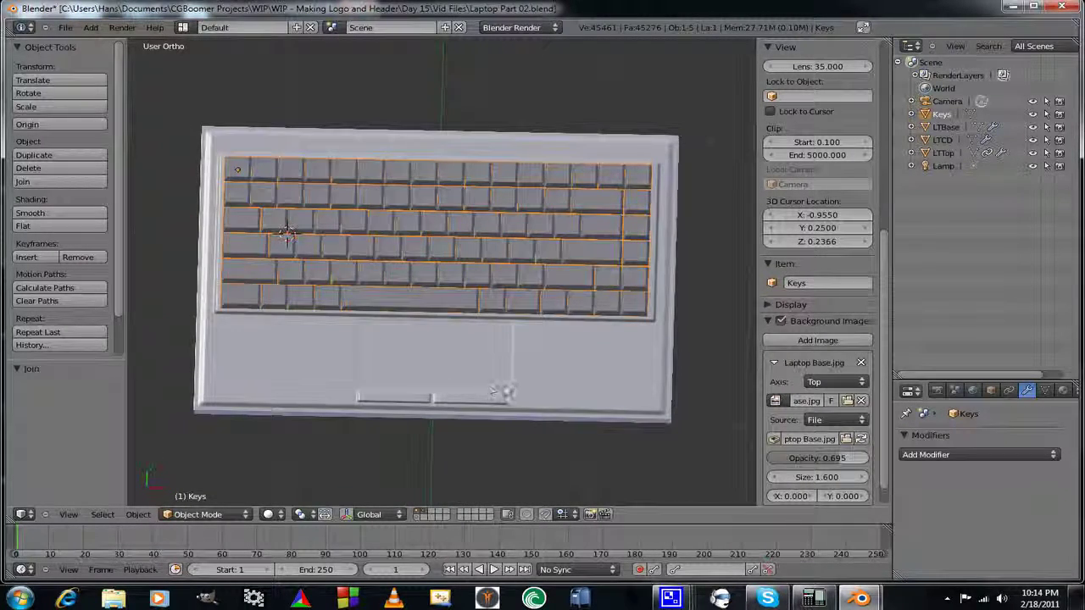
mouse_move(501, 391)
middle_mouse_down()
mouse_move(496, 375)
mouse_move(474, 369)
mouse_move(501, 405)
middle_mouse_up()
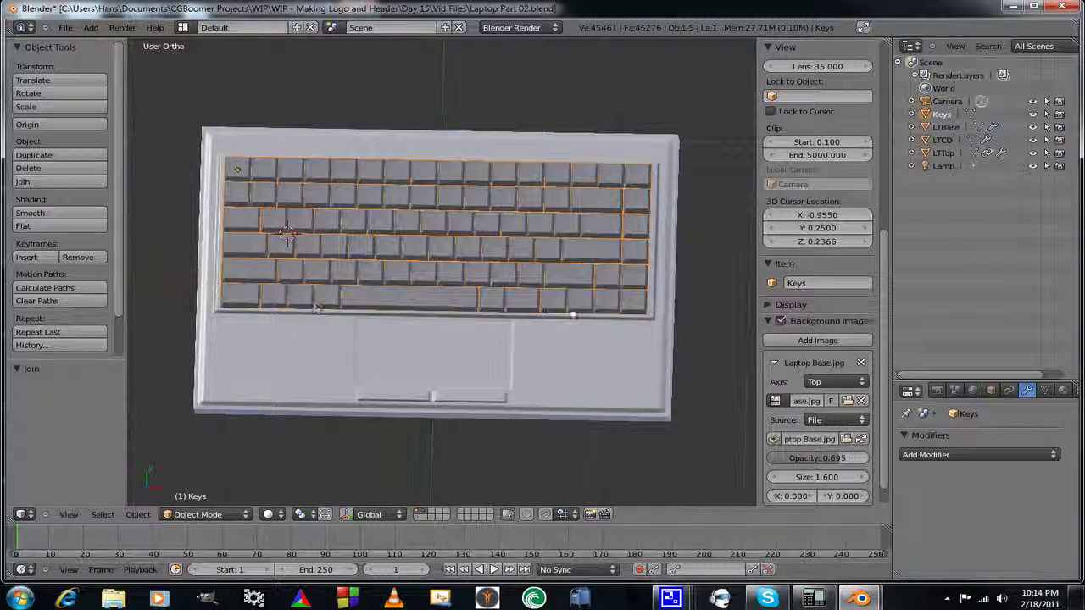
middle_click_drag(364, 383, 372, 384)
middle_click_drag(468, 400, 460, 351)
mouse_move(581, 363)
middle_mouse_down()
mouse_move(591, 362)
mouse_move(587, 374)
middle_mouse_up()
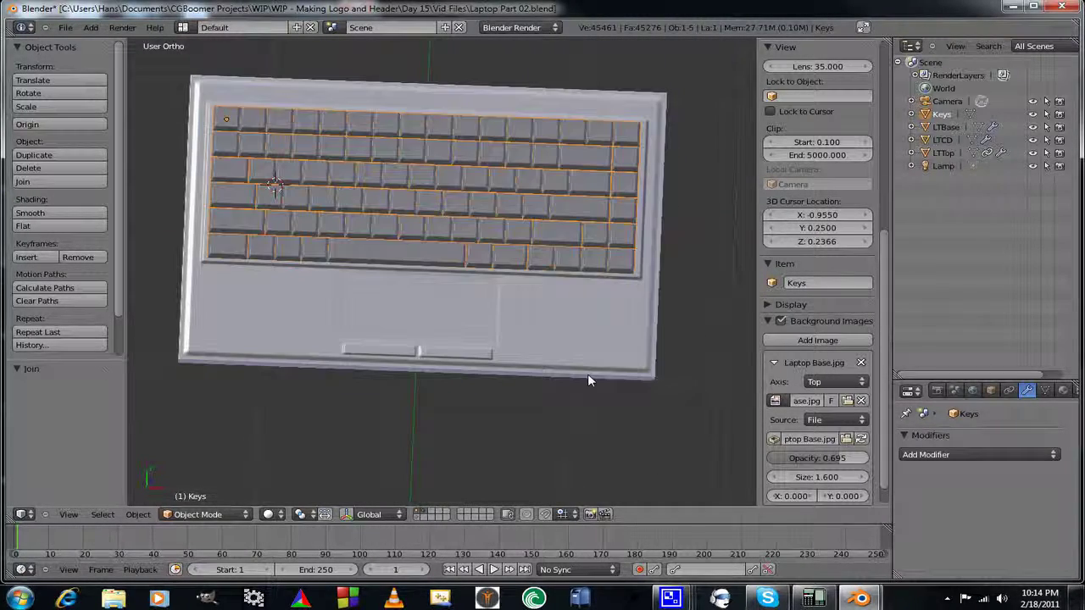
key("KP_7")
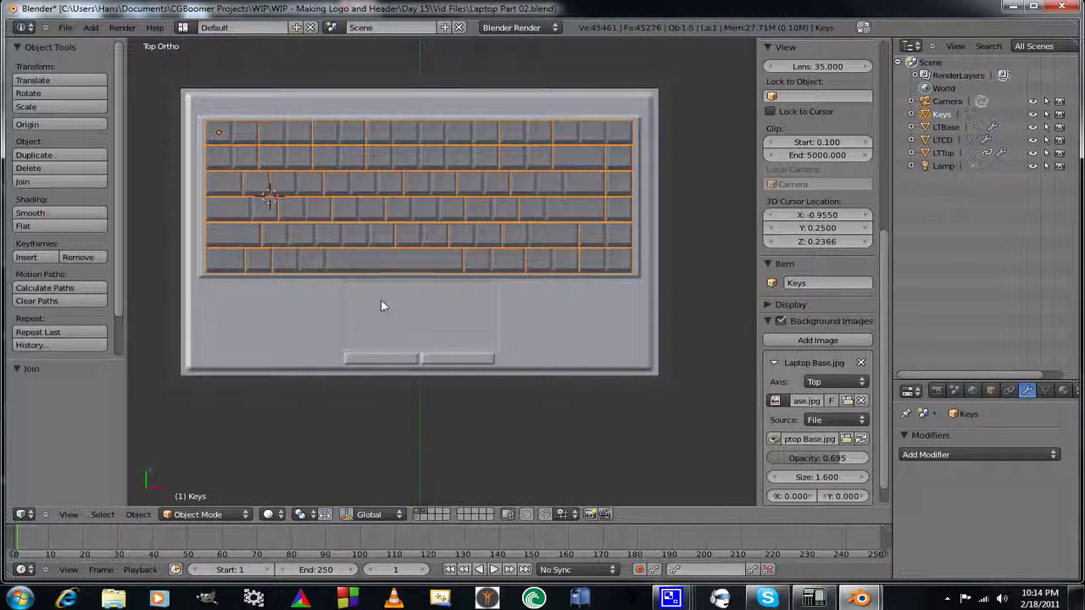
middle_click_drag(386, 316, 436, 332, "shift")
scroll(425, 337, "up", 1)
scroll(425, 336, "down", 1)
scroll(437, 332, "up", 1)
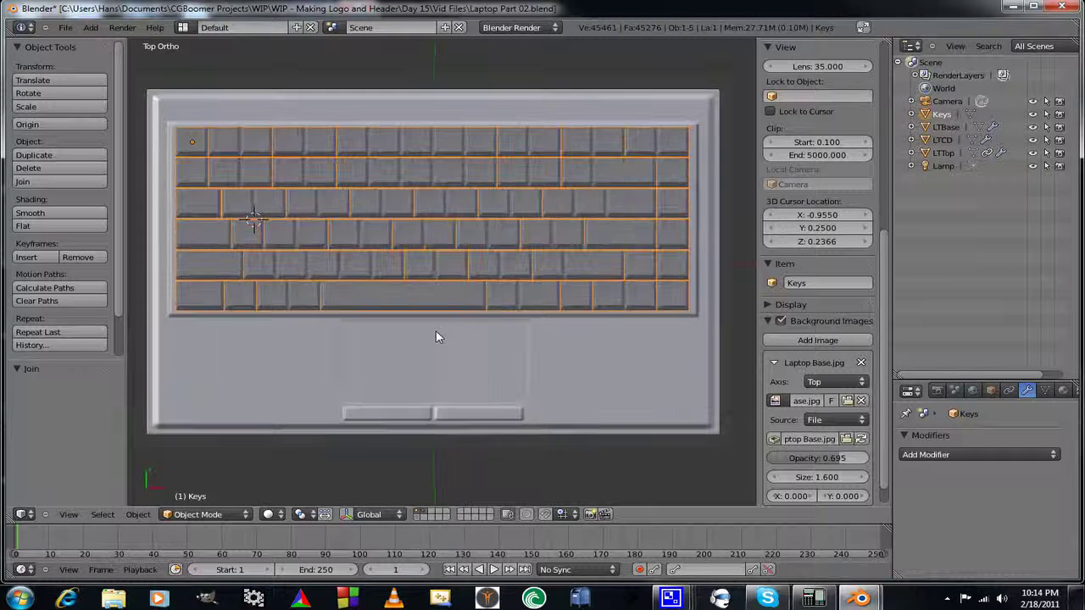
scroll(437, 333, "down", 2)
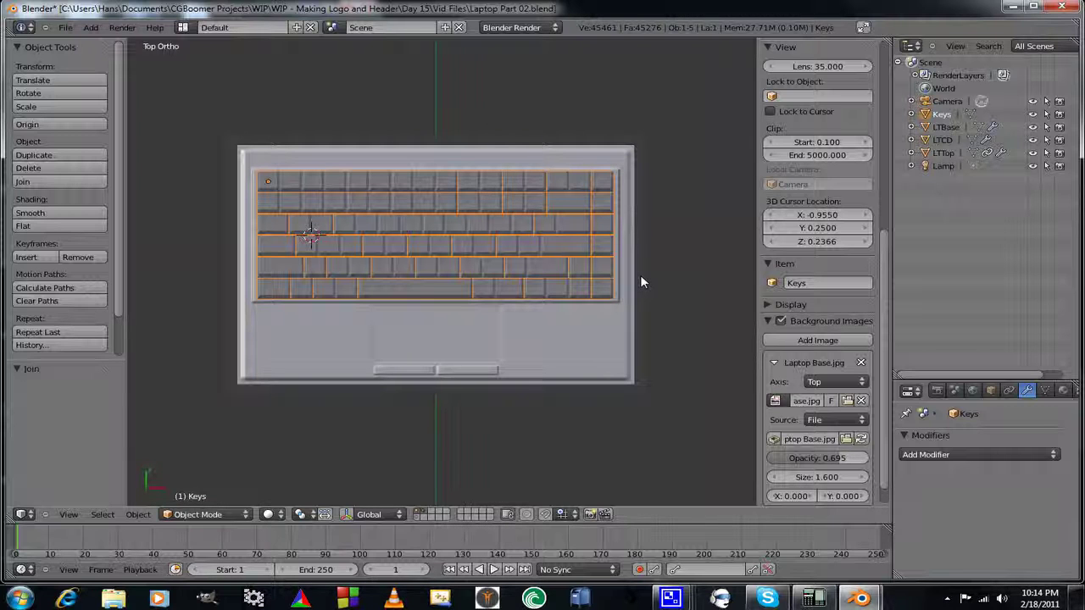
Select the LTCD object on the side of the base and examine the laptop from several angles, ending in top view.
middle_click_drag(640, 277, 574, 290)
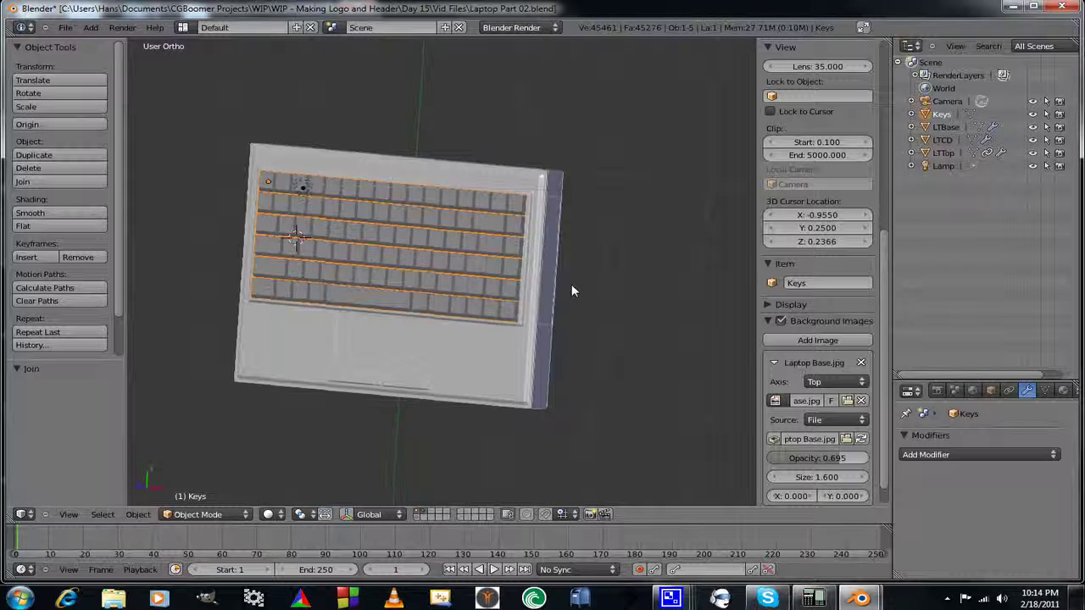
right_click(551, 293)
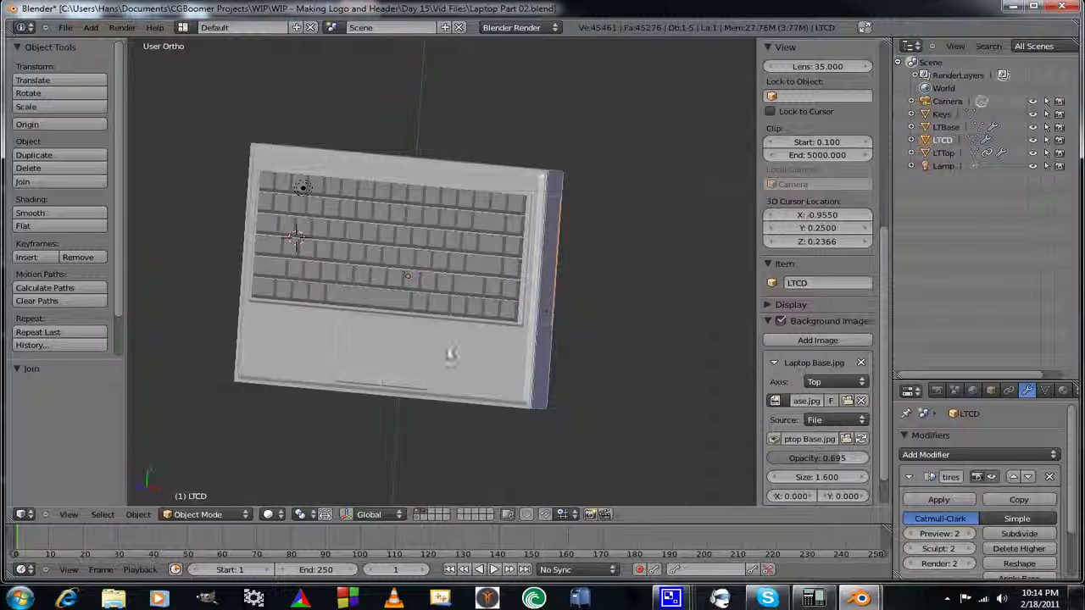
middle_click_drag(449, 356, 363, 360)
scroll(414, 346, "up", 1)
scroll(486, 359, "down", 2)
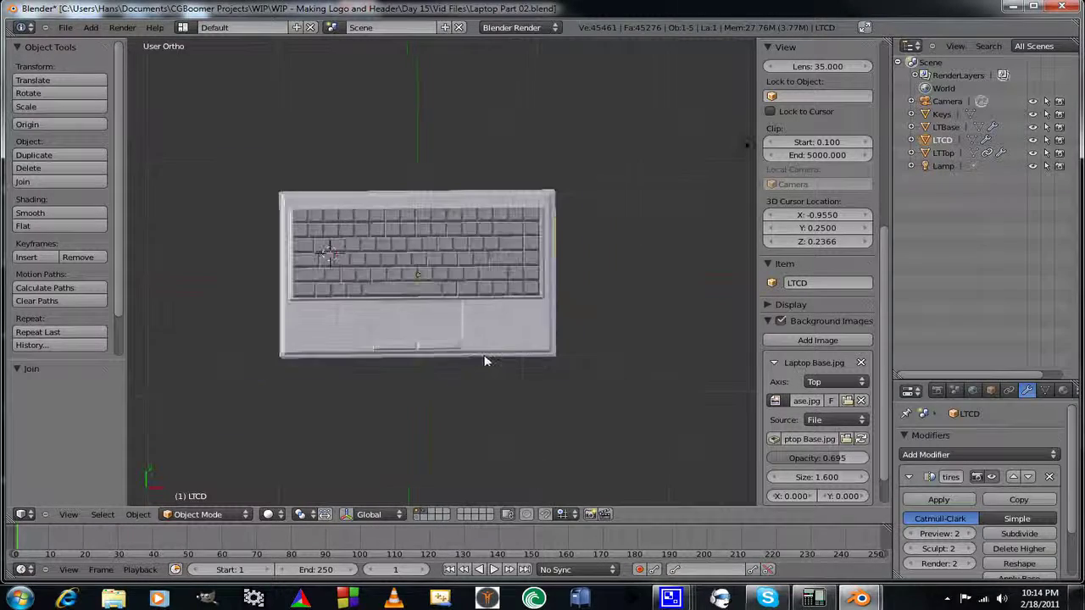
middle_click_drag(484, 359, 422, 348)
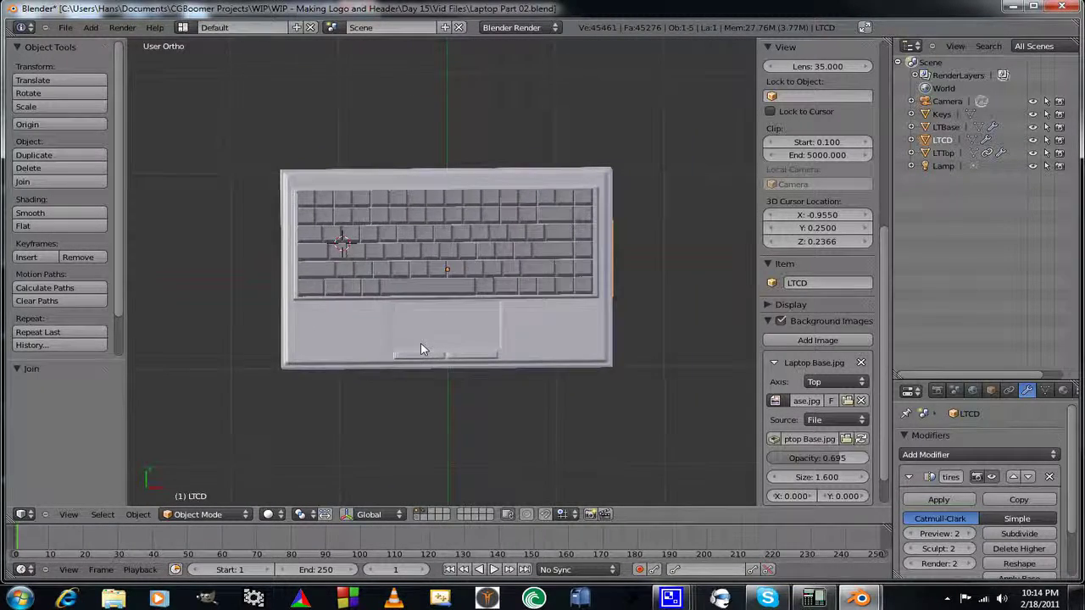
scroll(421, 346, "up", 1)
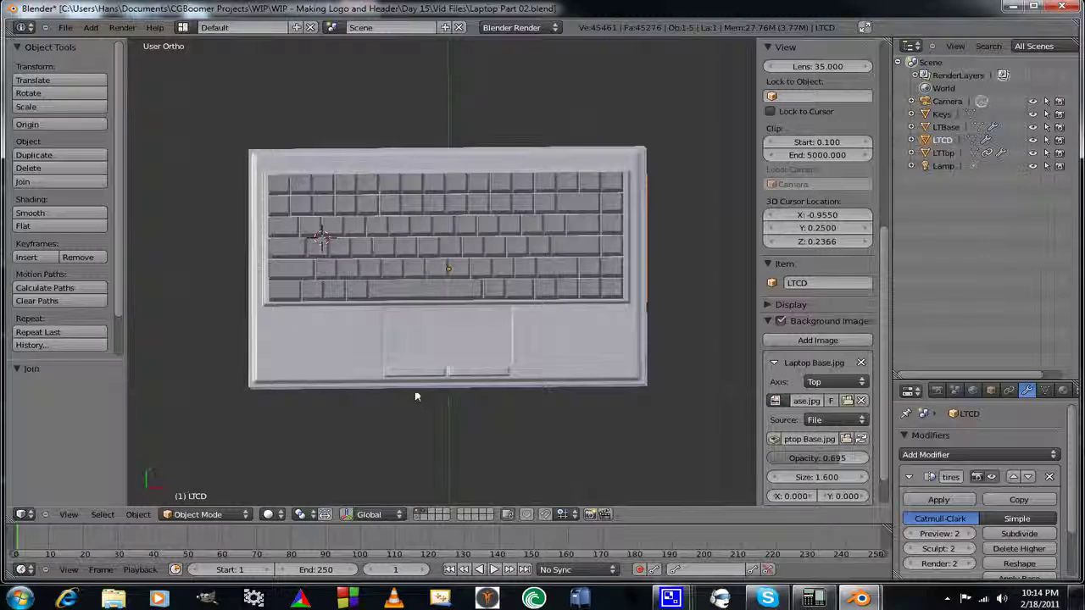
mouse_move(415, 394)
middle_mouse_down()
mouse_move(416, 320)
mouse_move(415, 378)
middle_mouse_up()
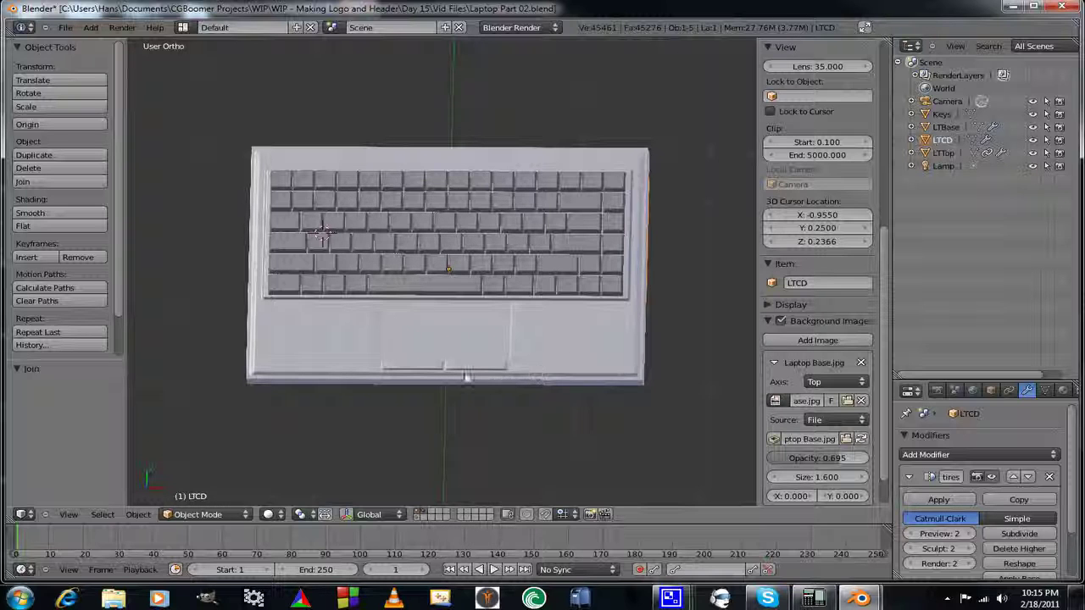
middle_click_drag(465, 374, 474, 401)
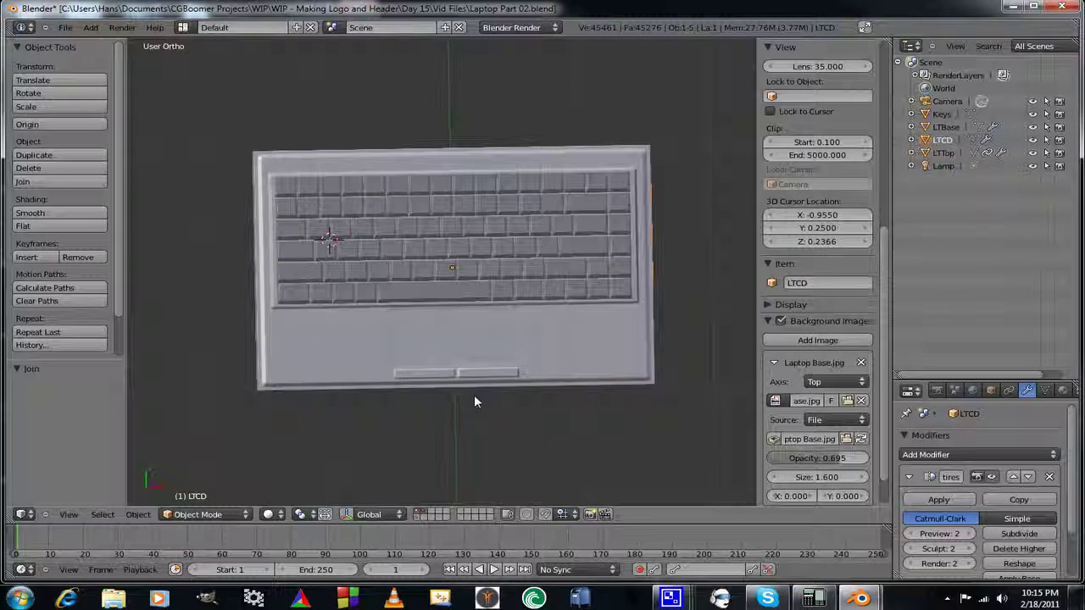
key("KP_7")
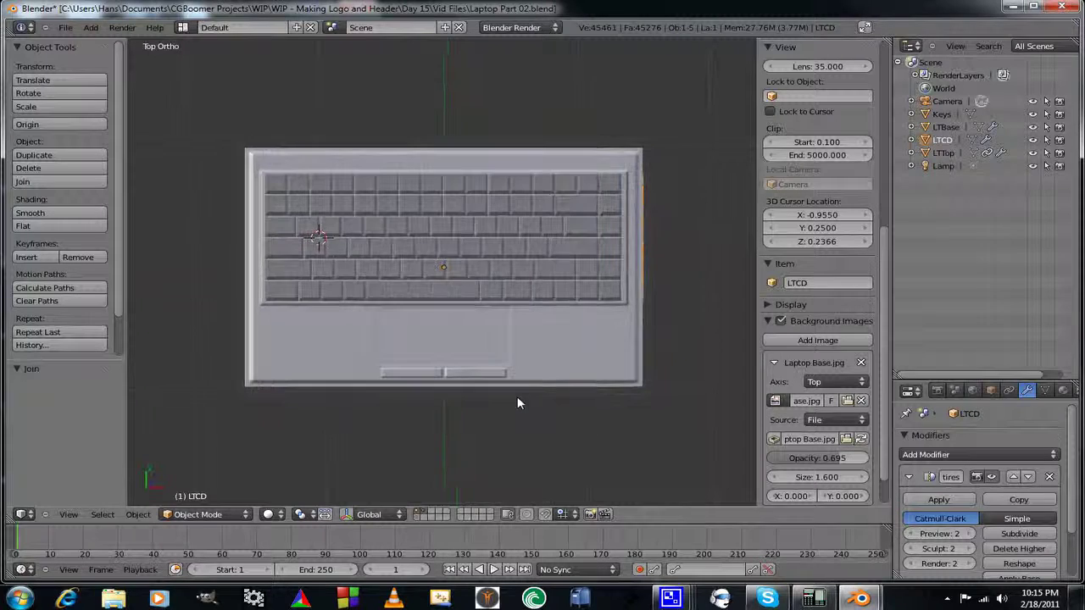